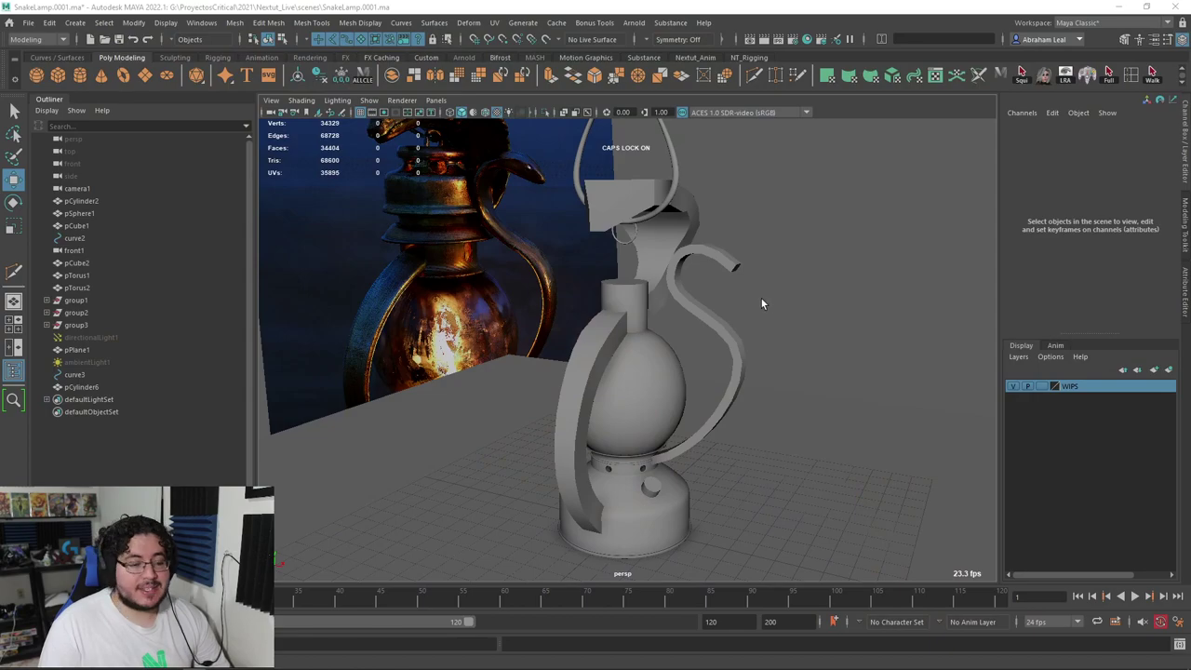
Examine the blocked-out lamp and snake shapes from several angles against the reference image
right_click_drag(760, 299, 819, 369, "alt")
left_click_drag(819, 368, 783, 369, "alt")
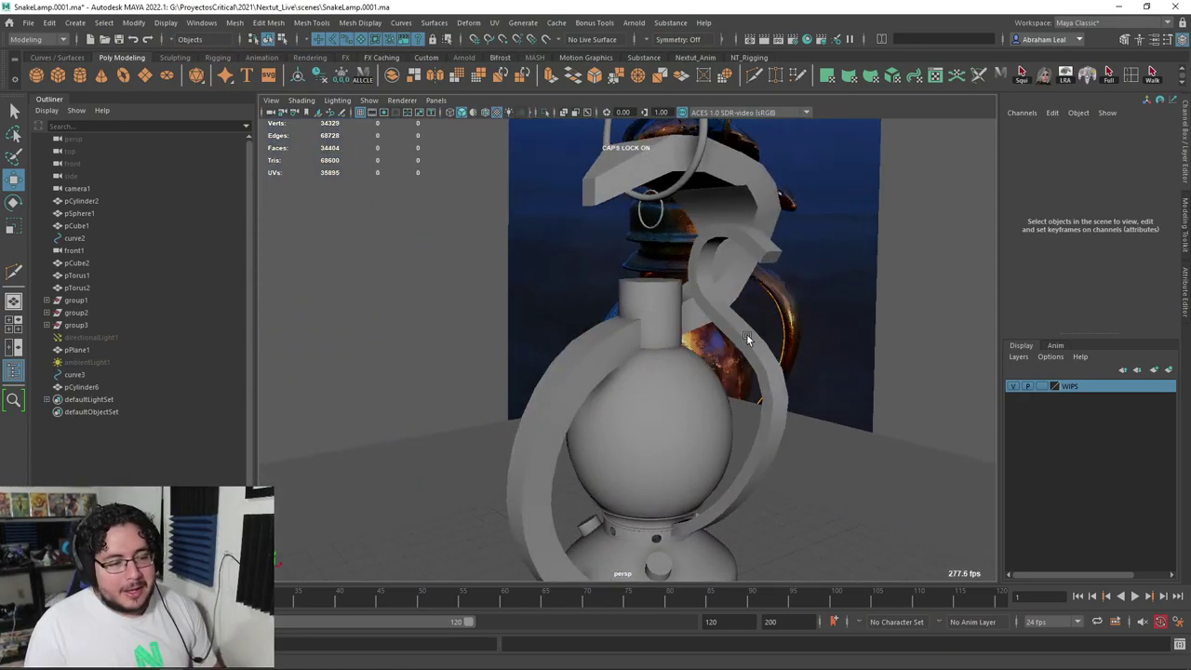
scroll(692, 309, "up", 5)
left_click_drag(692, 308, 775, 293, "alt")
right_click_drag(776, 293, 761, 290, "alt")
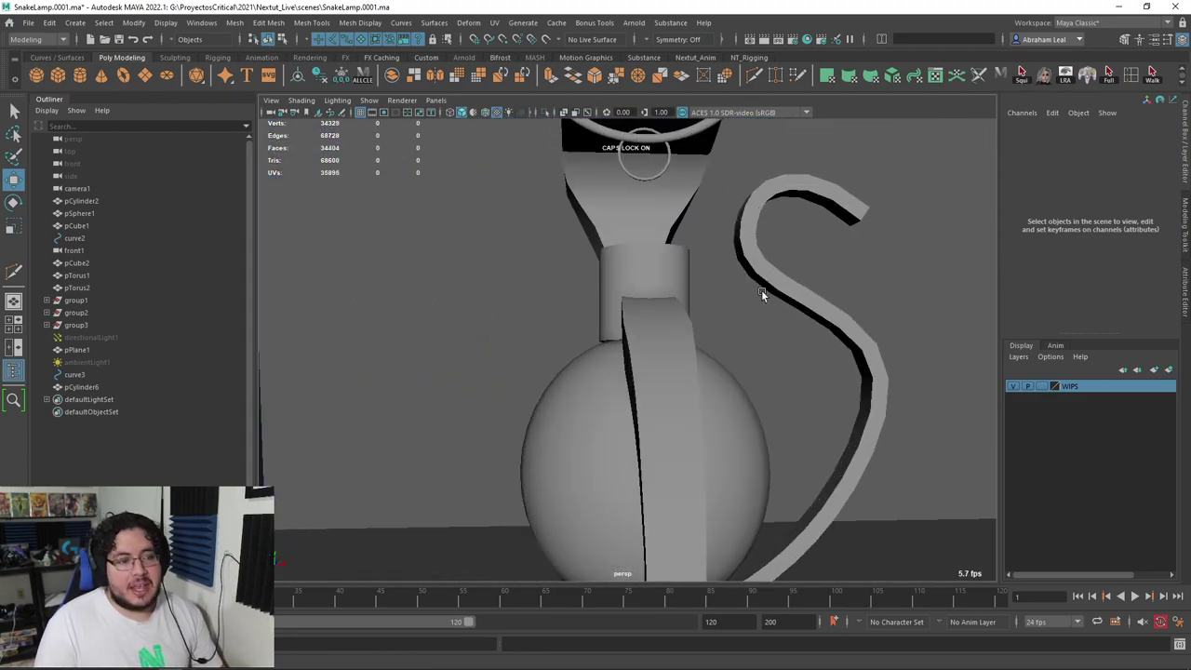
left_click_drag(761, 292, 722, 300, "alt")
Hide the WIPS display layer so only the lamp body and the guide curves remain in view
left_click(704, 252)
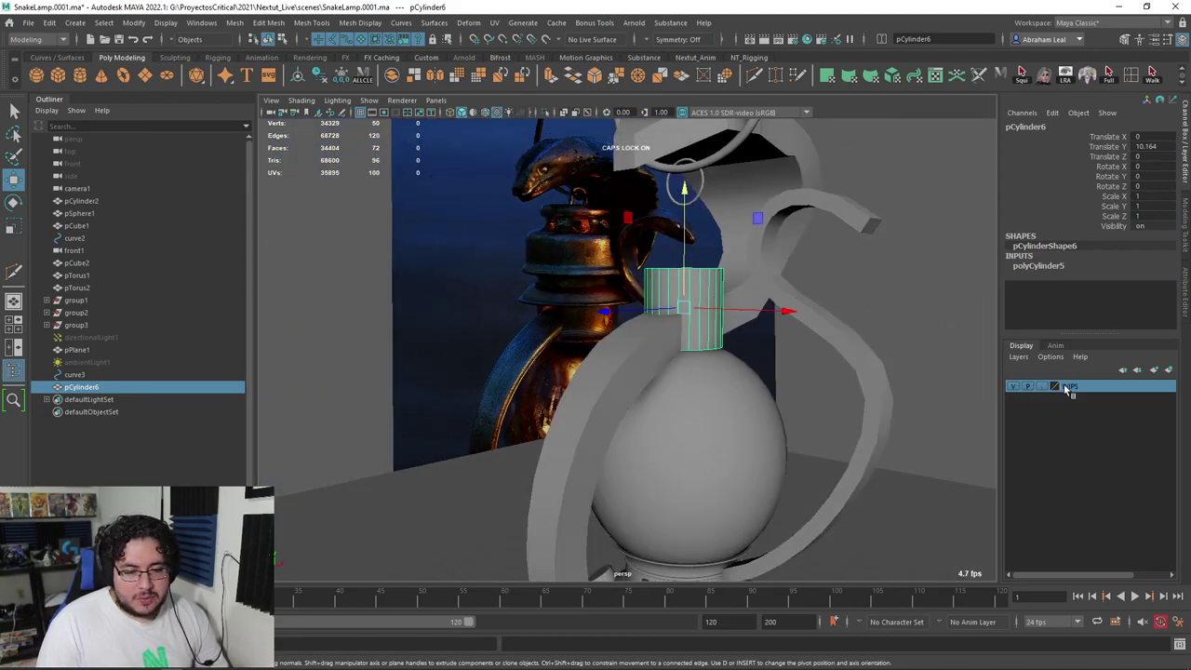
left_click(1012, 387)
left_click(1012, 387)
left_click(1012, 387)
left_click(1012, 387)
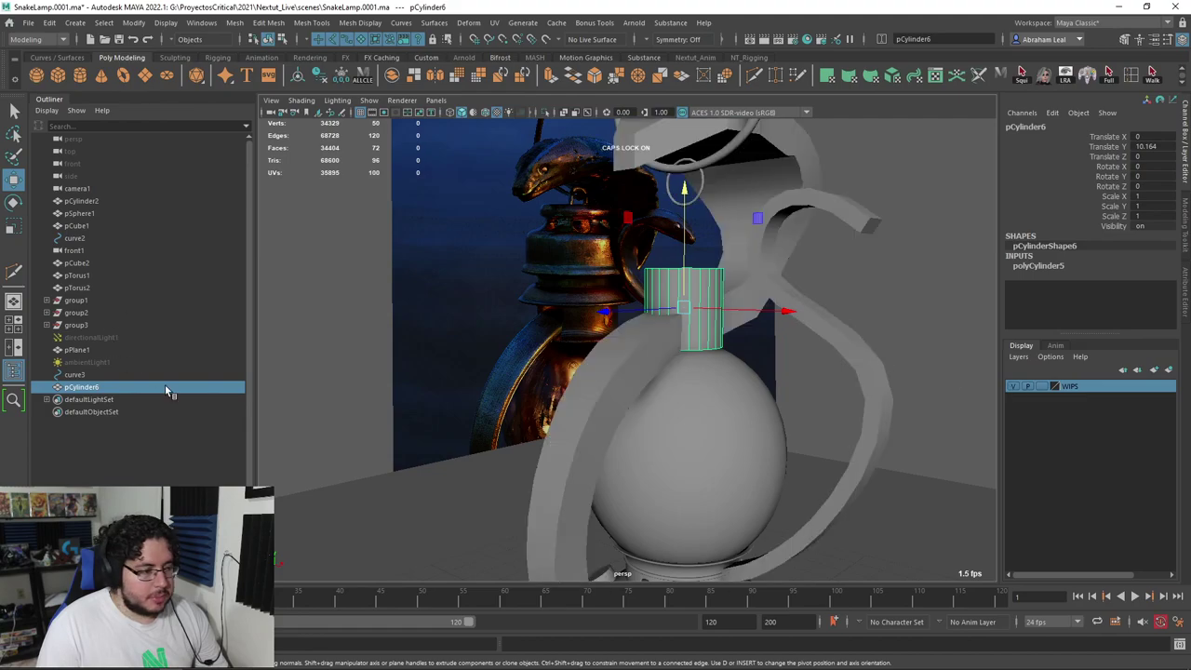
left_click(781, 212)
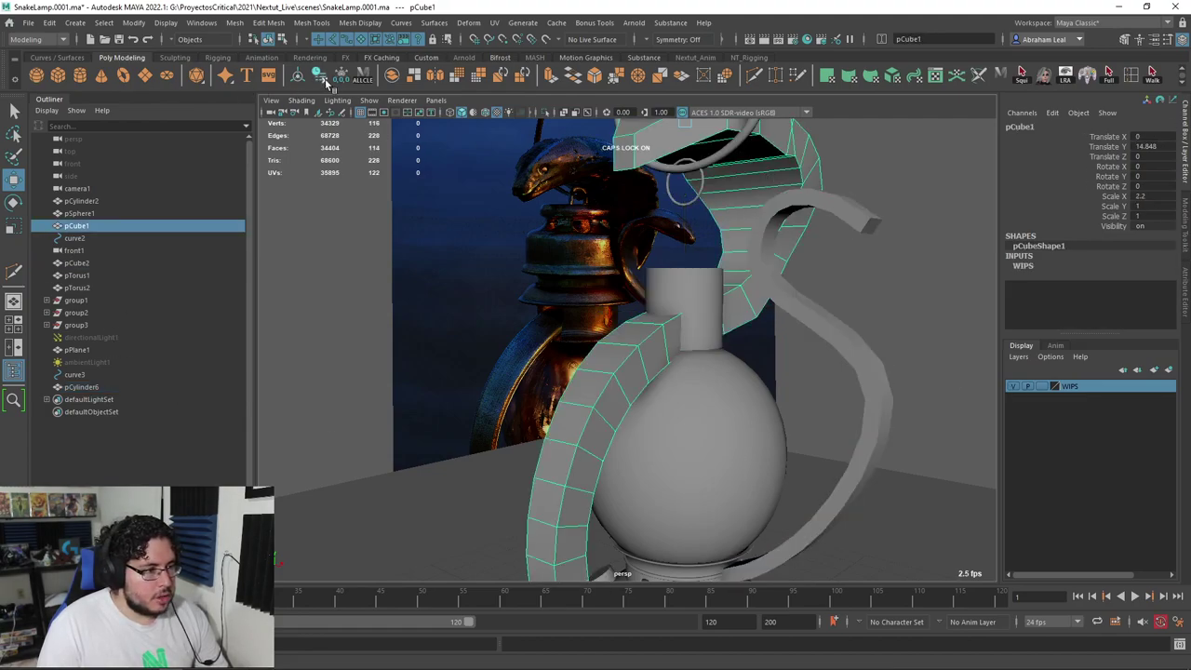
left_click_drag(865, 336, 962, 353, "alt")
left_click(1012, 387)
Examine the rings and neck profile of the lamp's upper part in the reference image
left_click_drag(851, 333, 661, 323, "alt")
right_click_drag(661, 323, 555, 345, "alt")
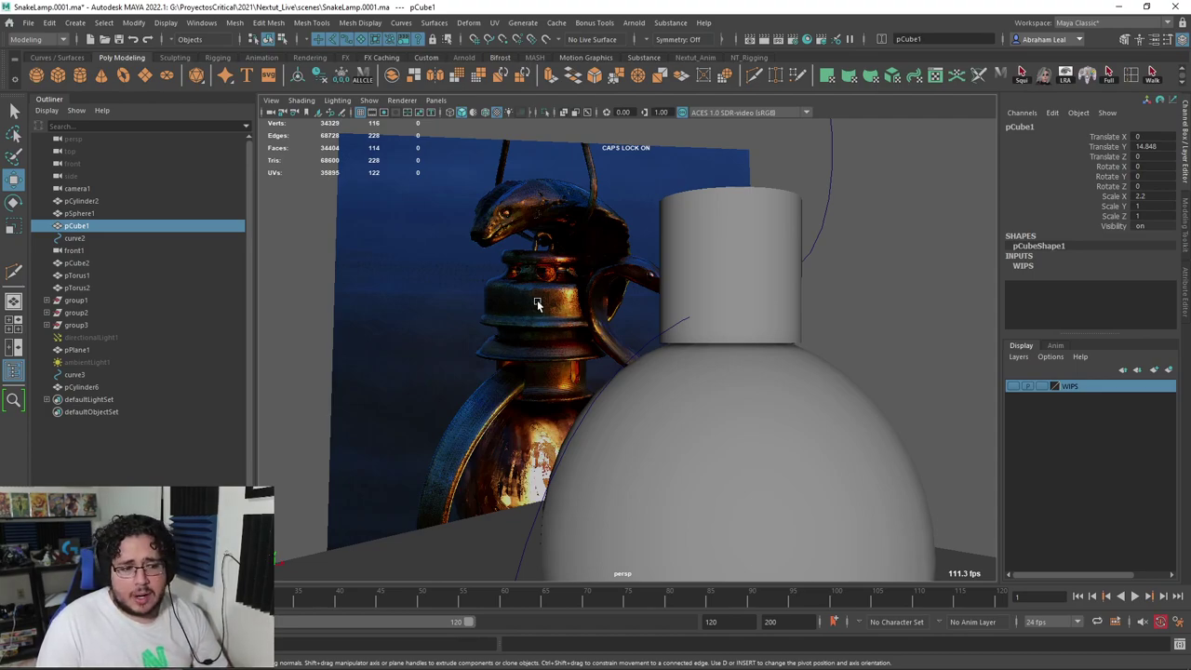
middle_click_drag(527, 325, 588, 281, "alt")
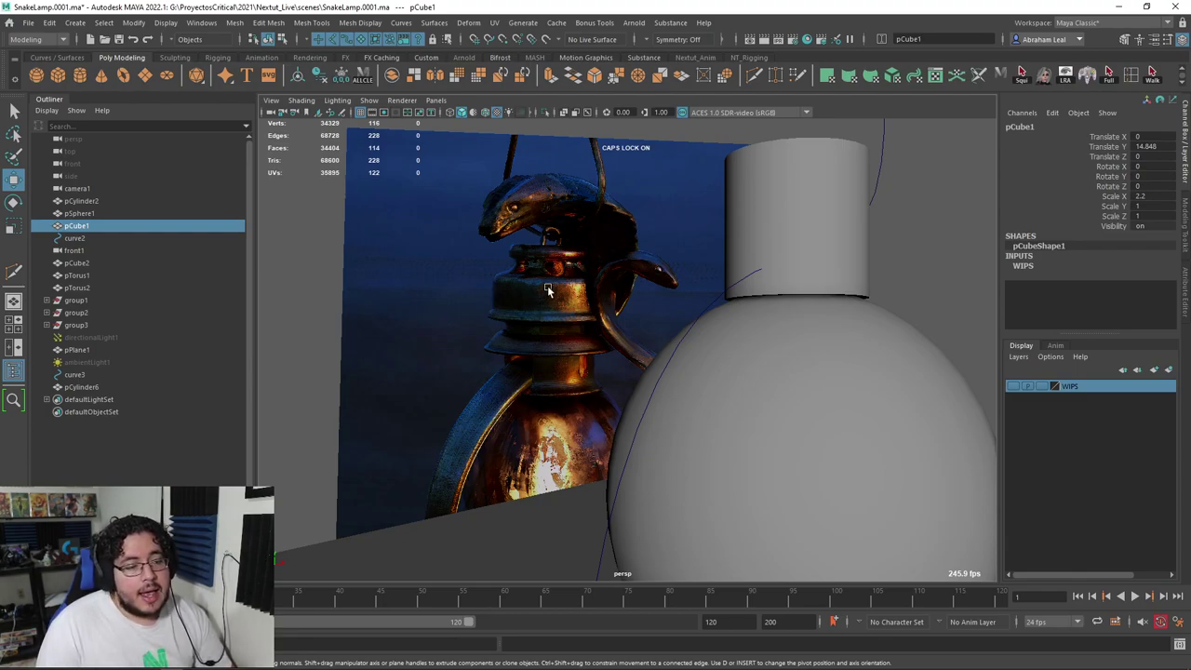
scroll(532, 380, "up", 4)
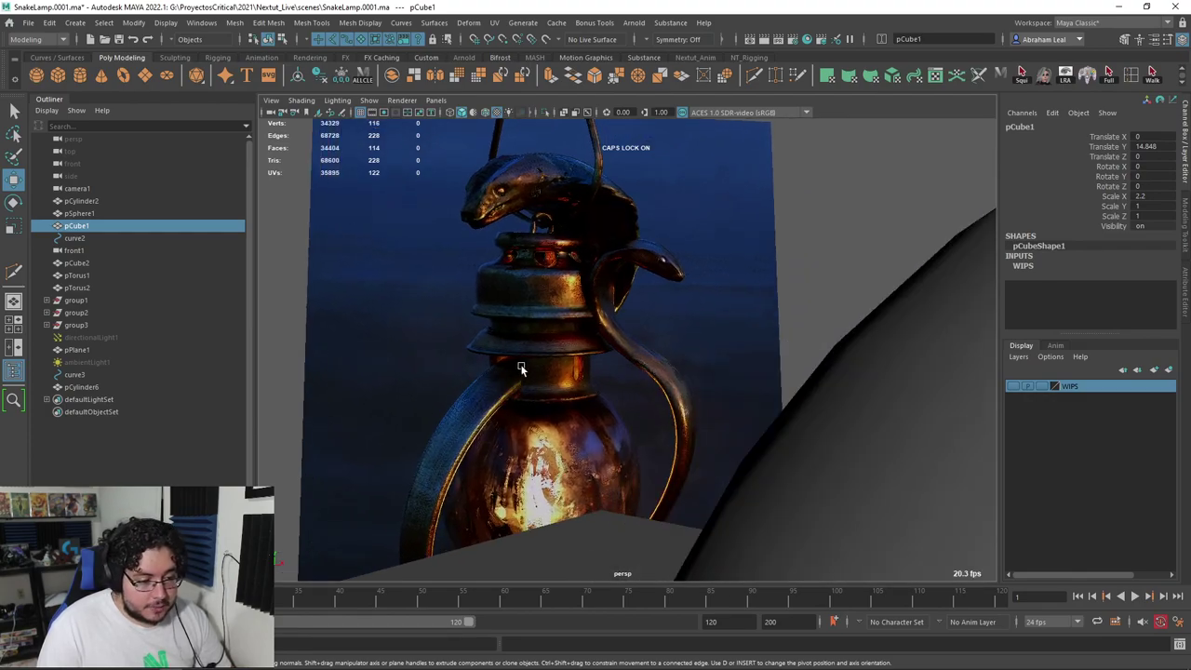
left_click_drag(521, 368, 683, 360, "alt")
right_click_drag(794, 266, 702, 338, "alt")
left_click_drag(695, 368, 695, 369)
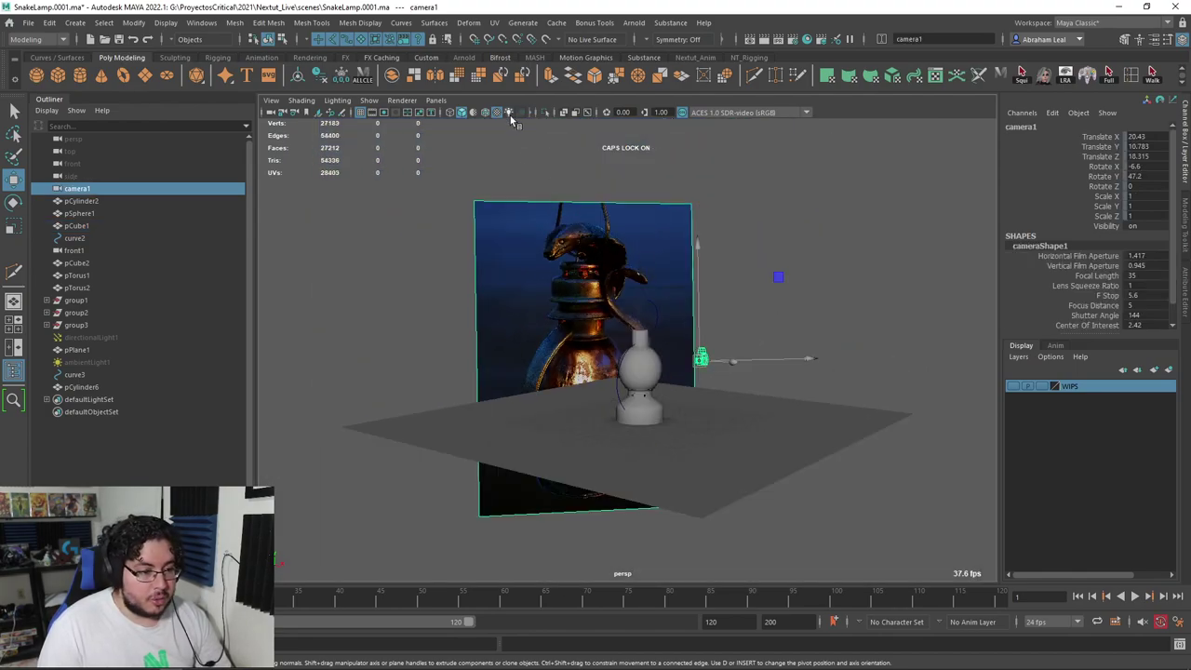
left_click(435, 99)
left_click(480, 151)
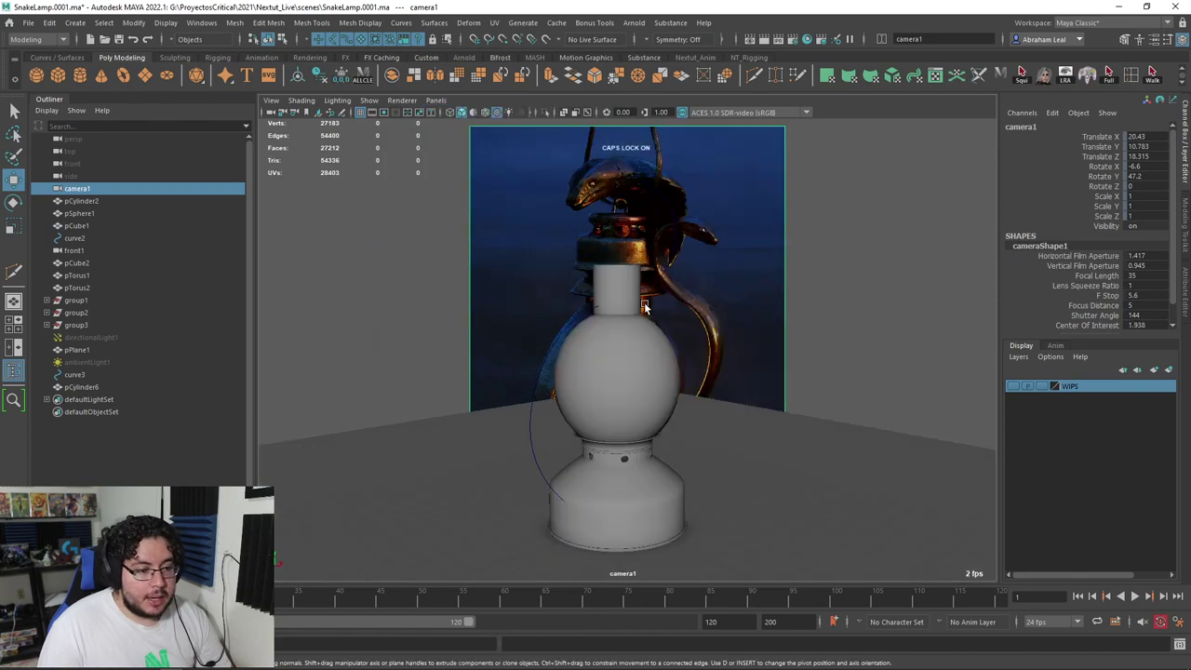
left_click(608, 288)
left_click(435, 100)
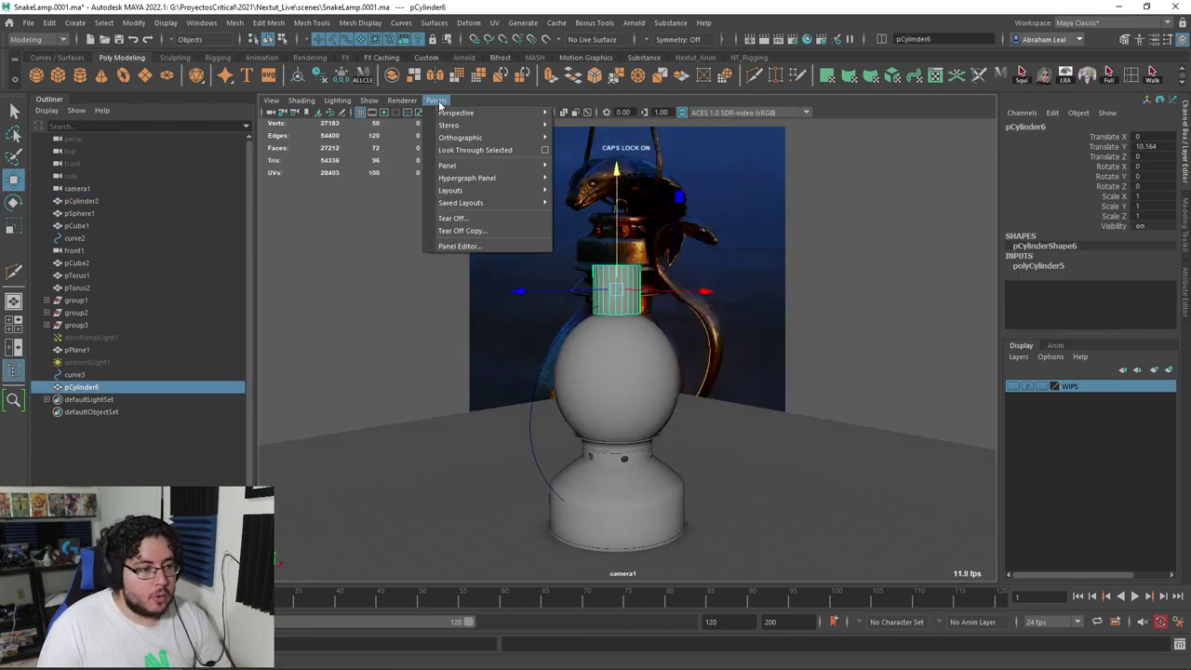
left_click(474, 150)
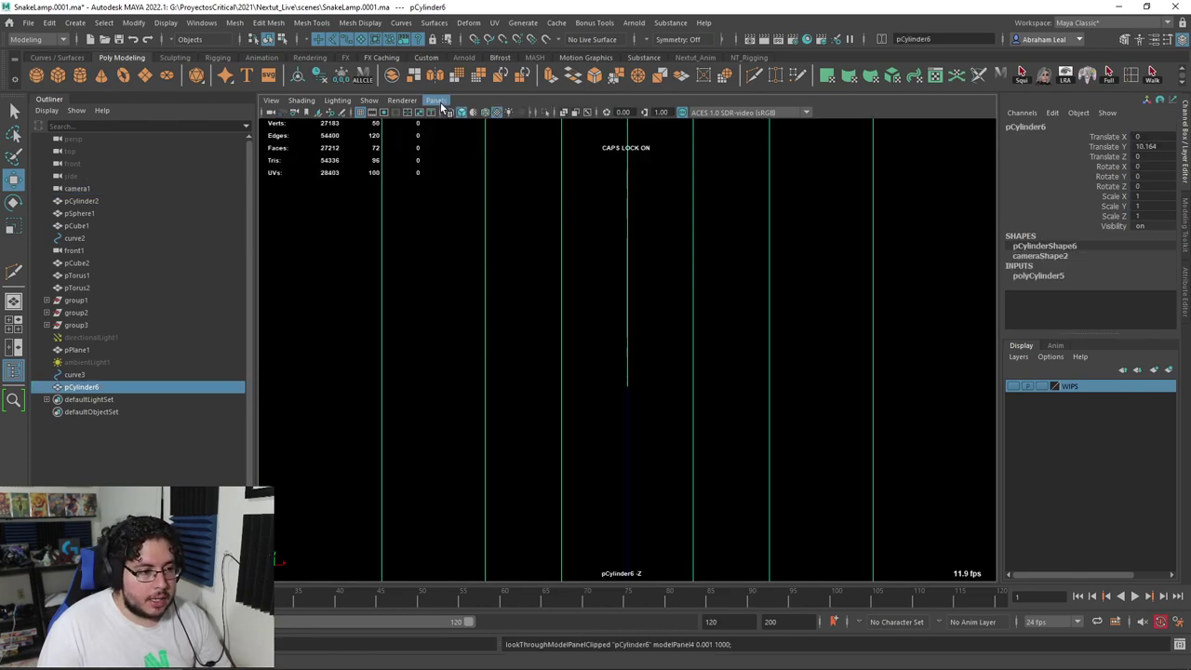
key("space")
left_click_drag(600, 318, 606, 284)
Look through camera1 and tear off a copy of that view as a floating window
left_click(795, 303)
left_click(788, 330)
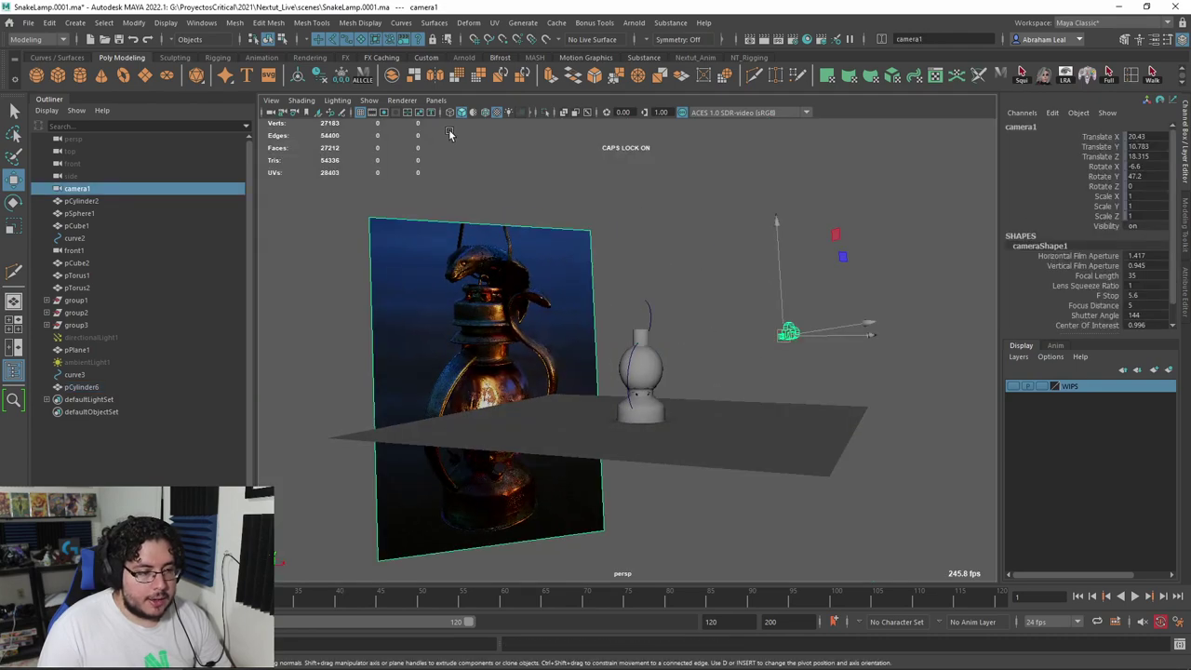
left_click(436, 99)
left_click(482, 151)
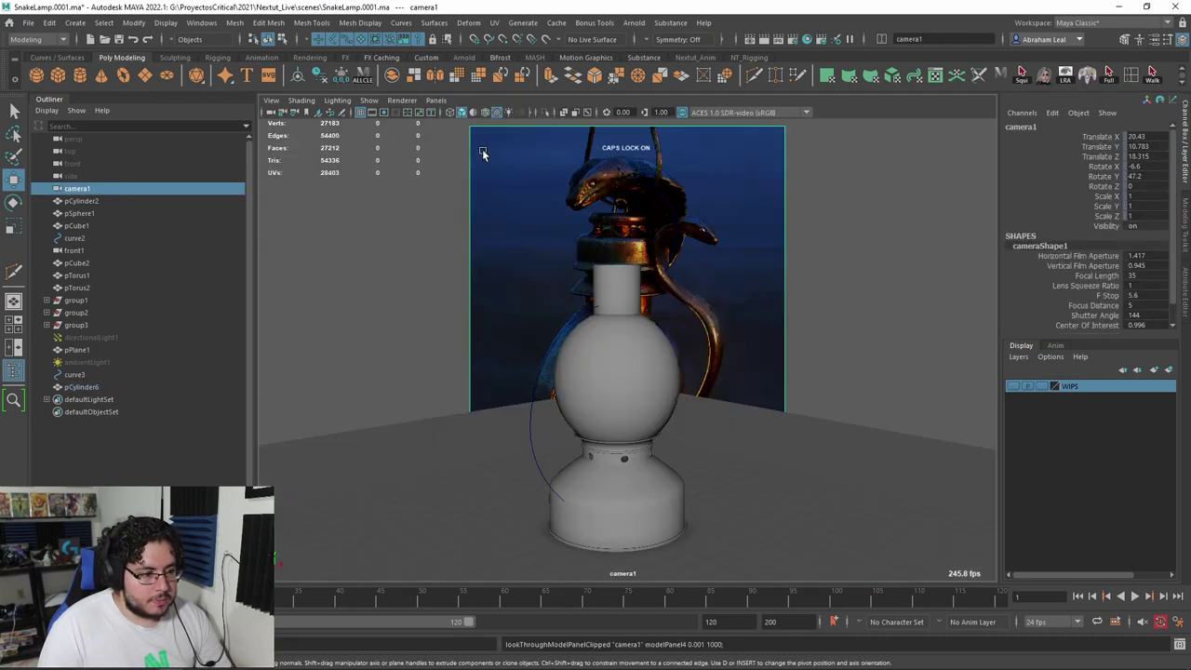
left_click(437, 101)
left_click(473, 228)
left_click_drag(560, 116, 332, 75)
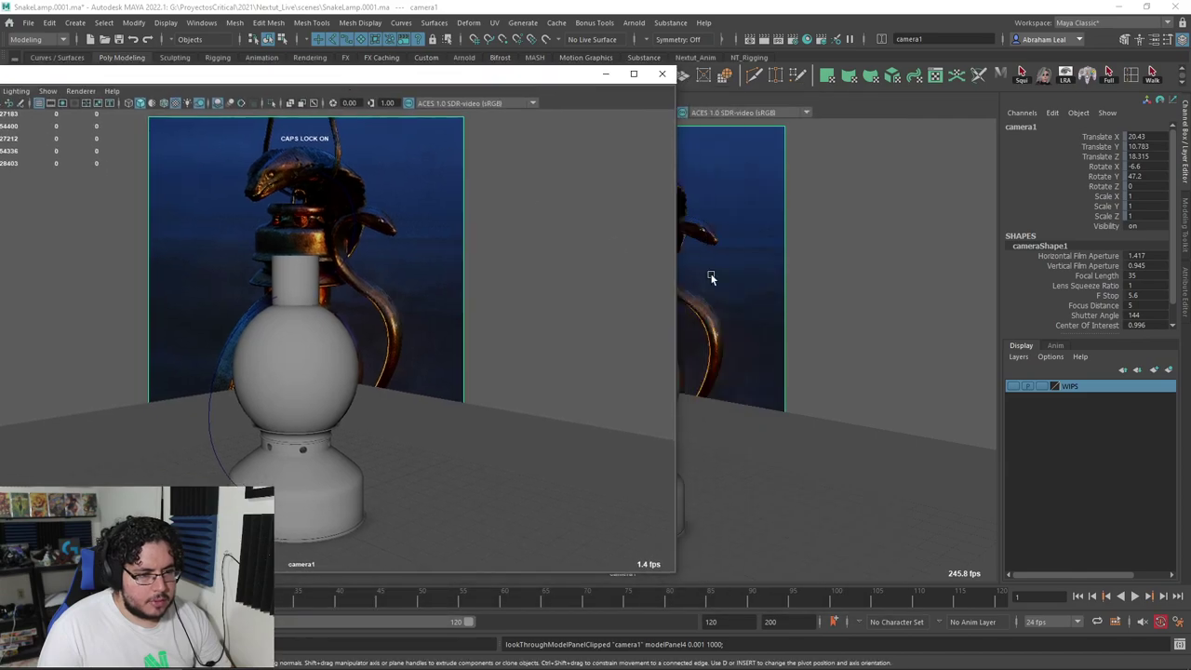
Return the main viewport to the perspective view and frame the neck cylinder
left_click(826, 299)
key("space")
left_click_drag(833, 303, 829, 268)
scroll(812, 354, "up", 5)
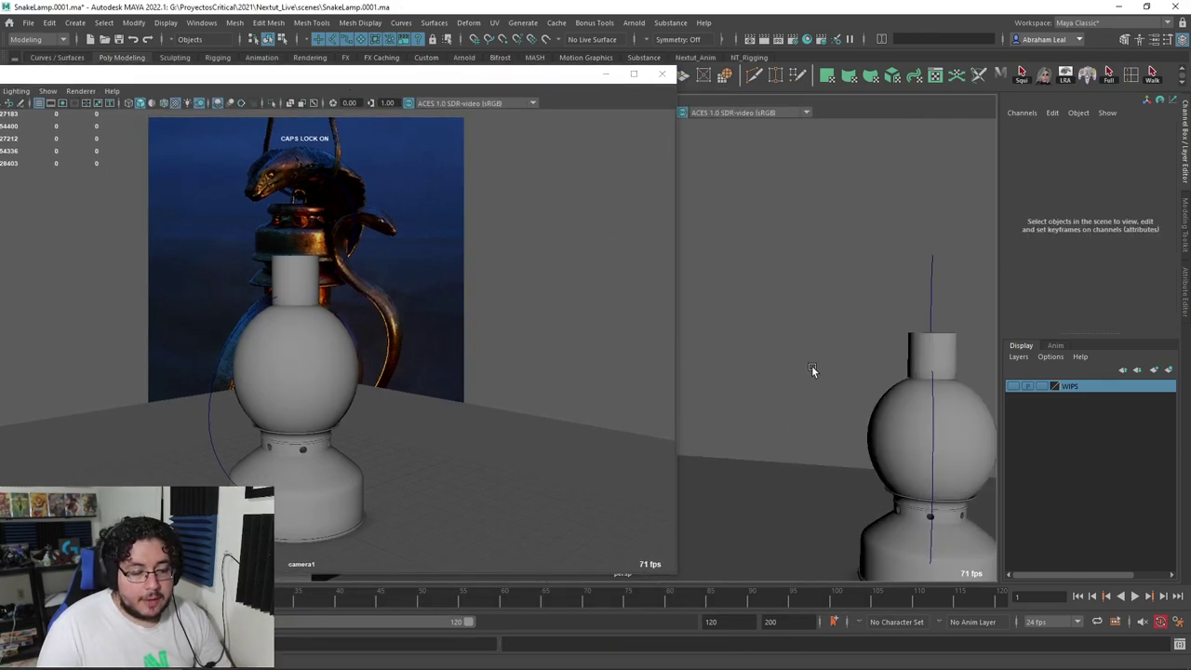
left_click(923, 347)
key("f")
Shrink the floating camera1 window and display its view in wireframe over the reference image
left_click_drag(671, 577, 325, 505)
left_click_drag(479, 422, 592, 422, "alt")
right_click_drag(593, 422, 574, 318, "alt")
left_click_drag(573, 318, 592, 292, "alt")
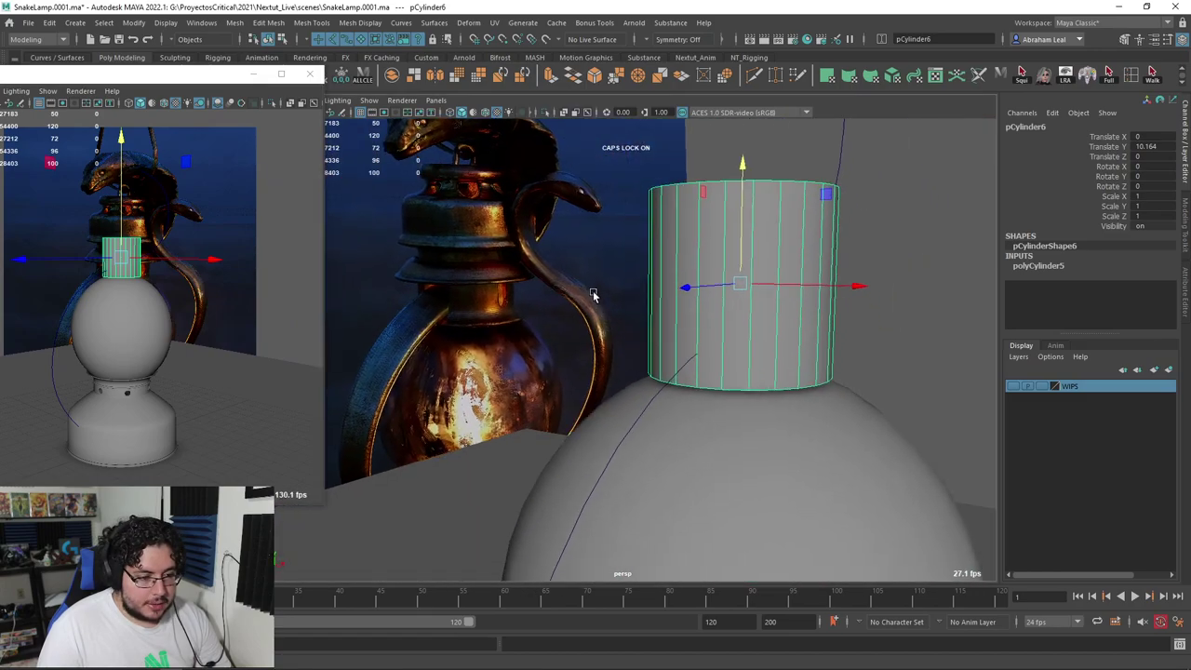
middle_click_drag(664, 391, 624, 341, "alt")
right_click(647, 334)
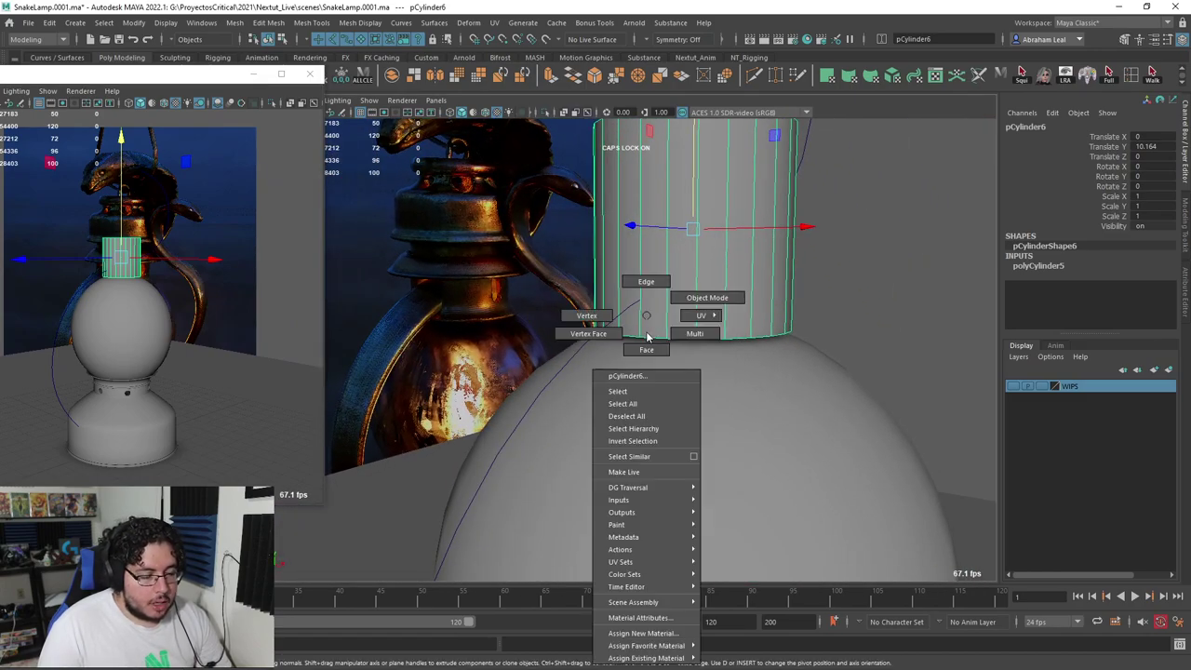
left_click(647, 283)
key("4")
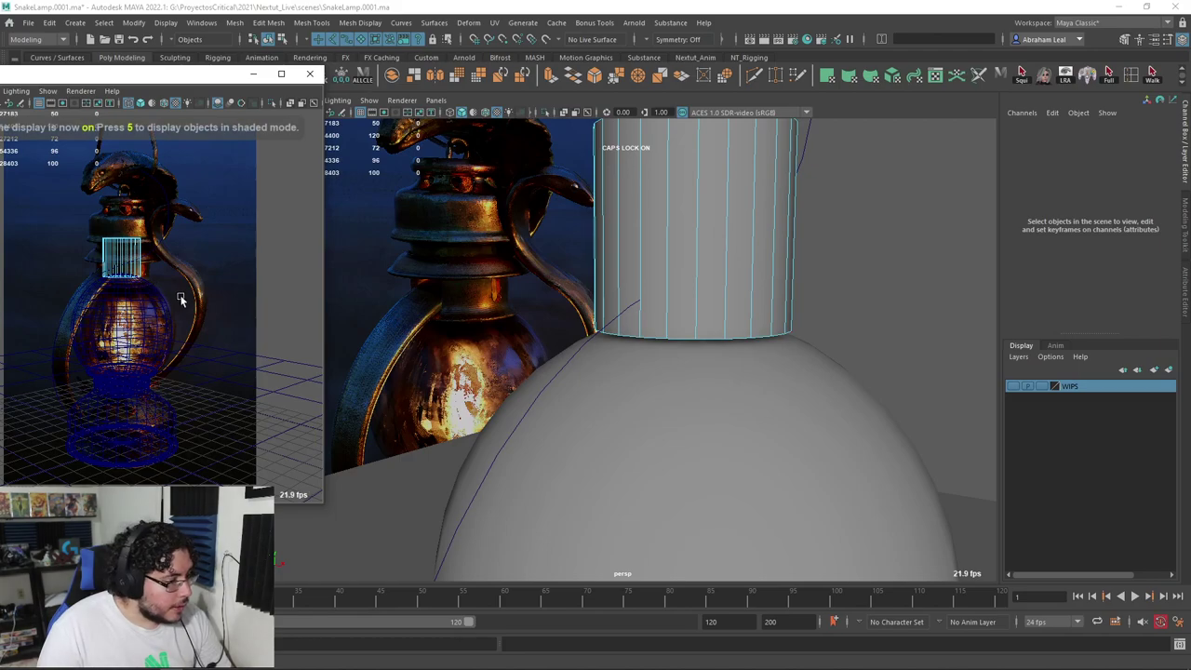
Extrude the neck cylinder's bottom faces downward and scale them outward into a flared collar
right_click_drag(709, 319, 709, 365)
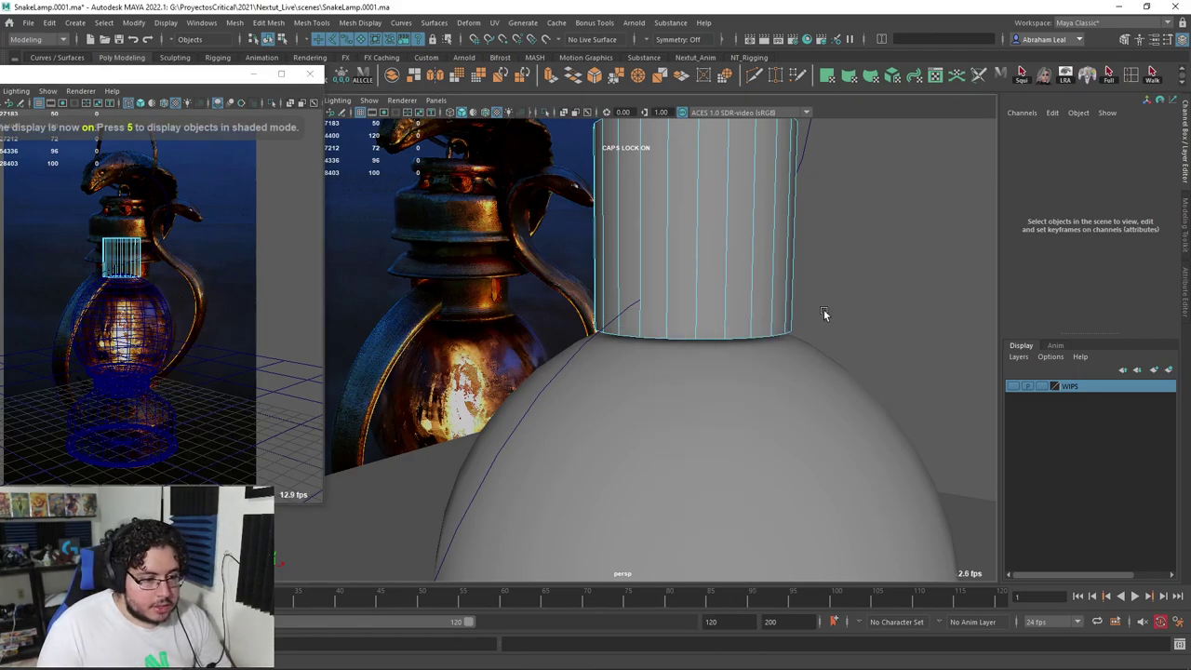
left_click_drag(849, 313, 567, 383)
left_click_drag(823, 200, 437, 251, "ctrl")
key("ctrl+e")
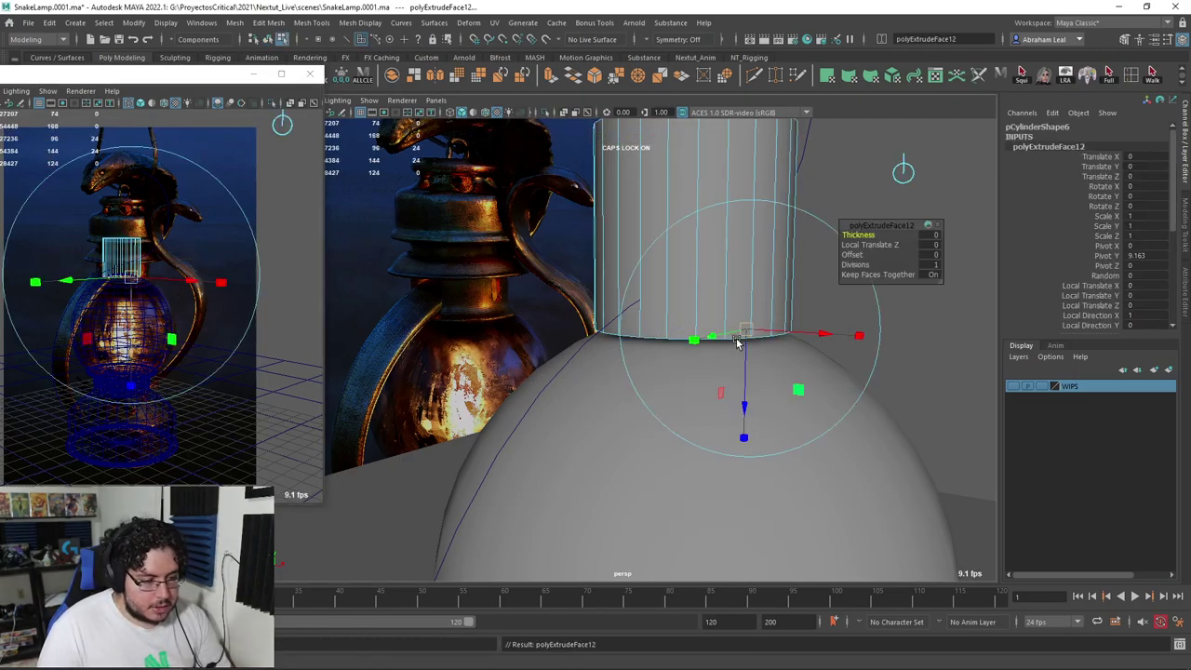
left_click_drag(685, 367, 752, 355)
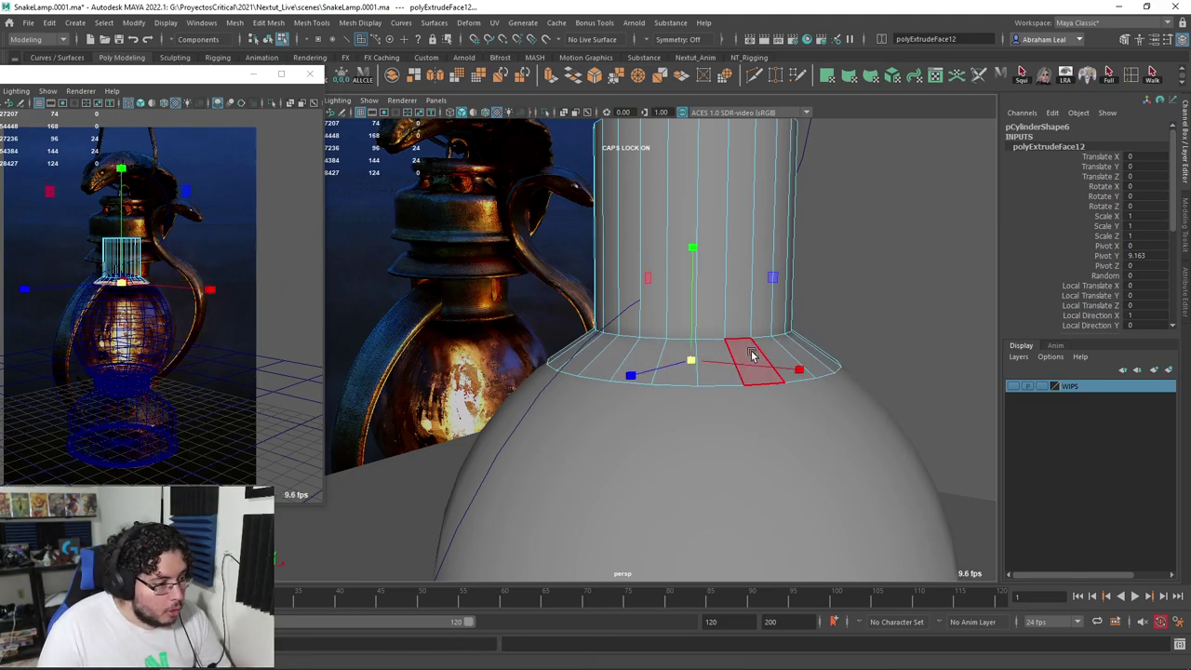
Select the neck cylinder's side faces above the collar and scale them wider horizontally
scroll(670, 361, "up", 4)
scroll(651, 288, "down", 2)
middle_click_drag(664, 284, 624, 295, "alt")
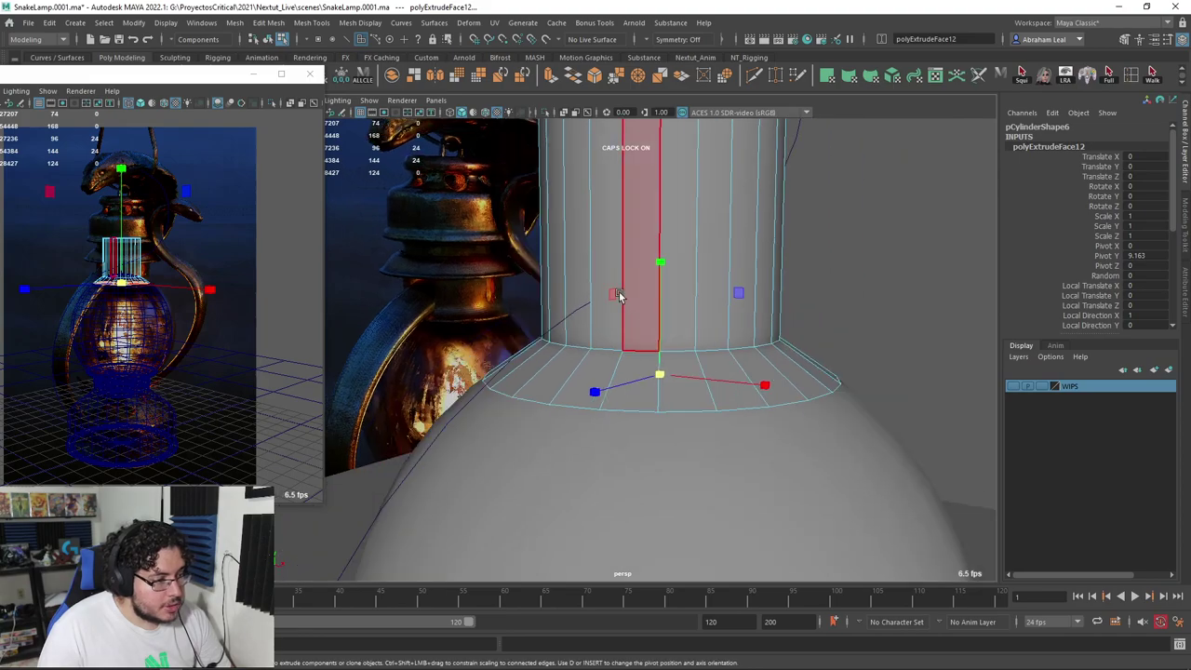
right_click_drag(654, 236, 656, 263)
scroll(657, 263, "down", 4)
left_click_drag(757, 219, 506, 273)
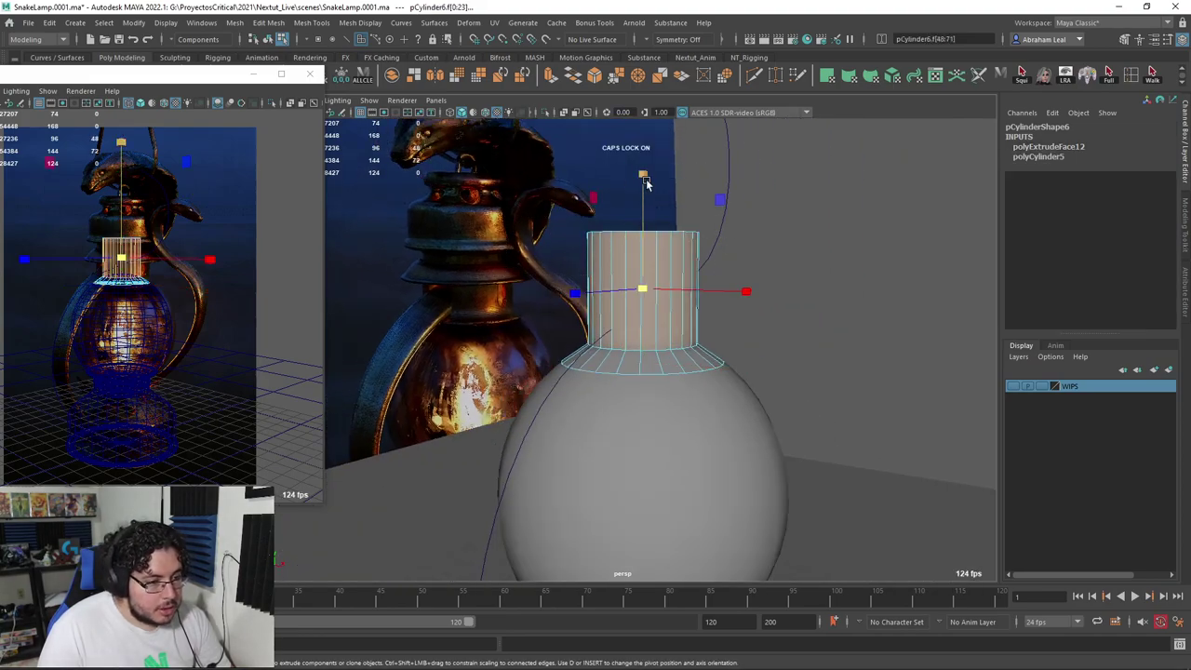
left_click_drag(645, 180, 630, 147, "ctrl")
Select the collar's bottom vertex ring and scale it slightly wider to restore the flare
scroll(730, 321, "up", 4)
right_click_drag(736, 314, 690, 301)
key("4")
mouse_move(859, 385)
left_mouse_down("alt")
mouse_move(846, 363)
mouse_move(384, 471)
left_mouse_up("alt")
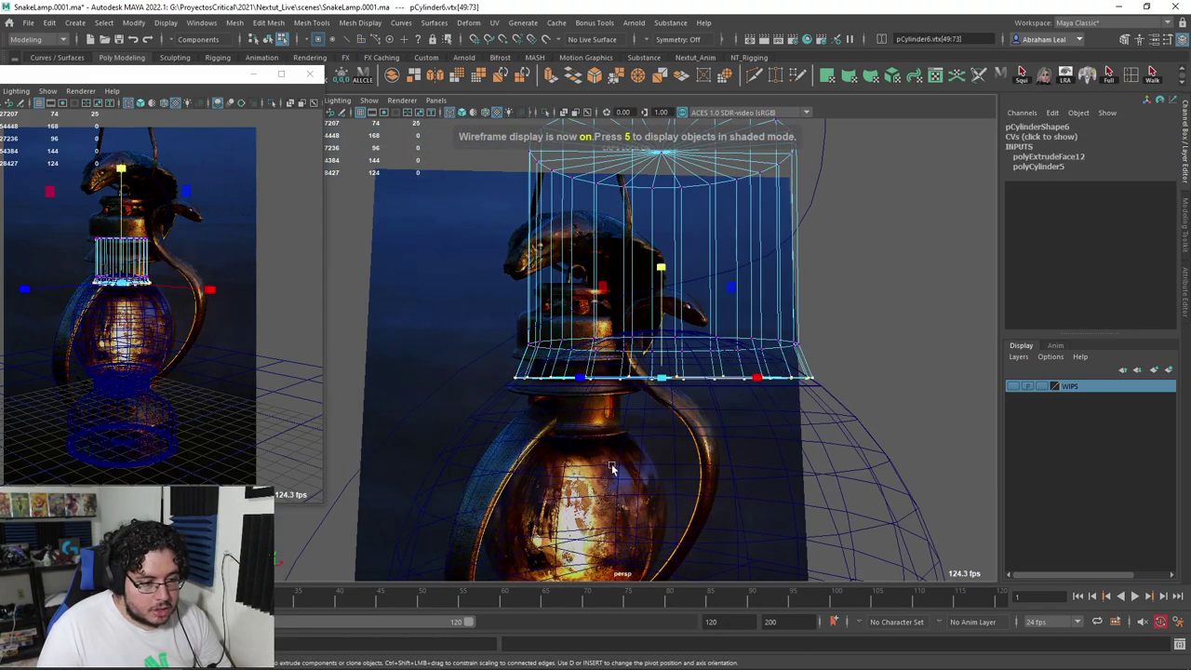
left_click_drag(616, 439, 666, 459, "alt")
key("5")
left_click_drag(658, 268, 651, 261)
key("w")
Insert two edge loops around the flared collar with the Multi-Cut tool
middle_click_drag(581, 309, 628, 286, "alt")
scroll(628, 287, "up", 3)
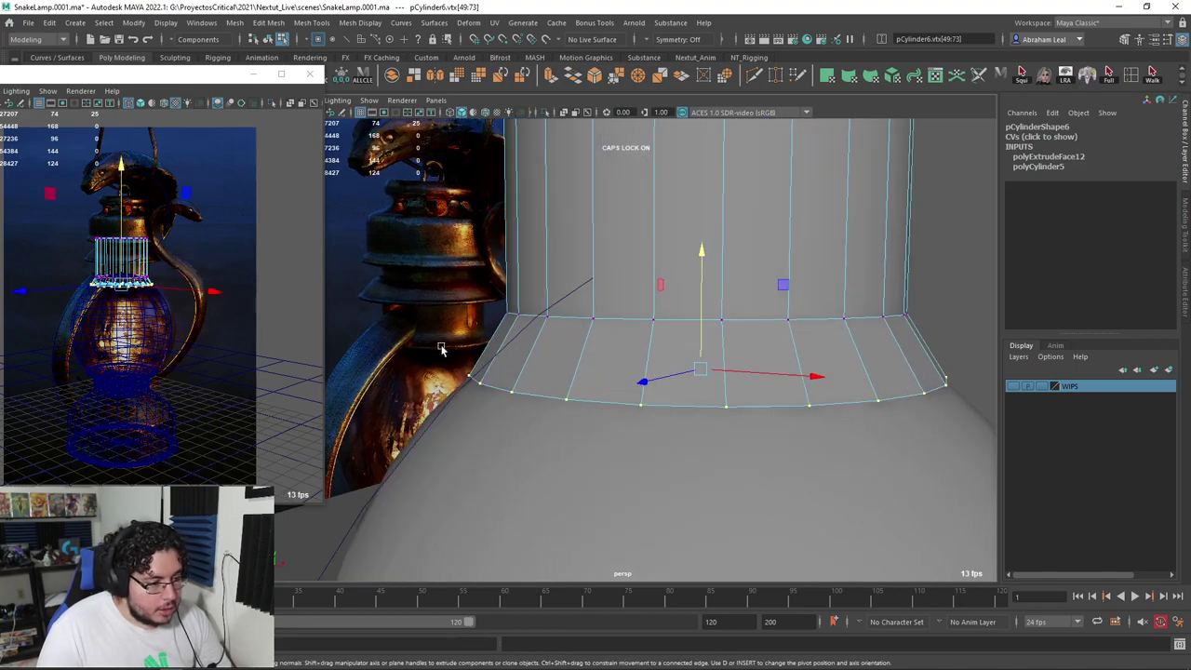
left_click(754, 76)
left_click(575, 373, "ctrl")
left_click(584, 346, "ctrl")
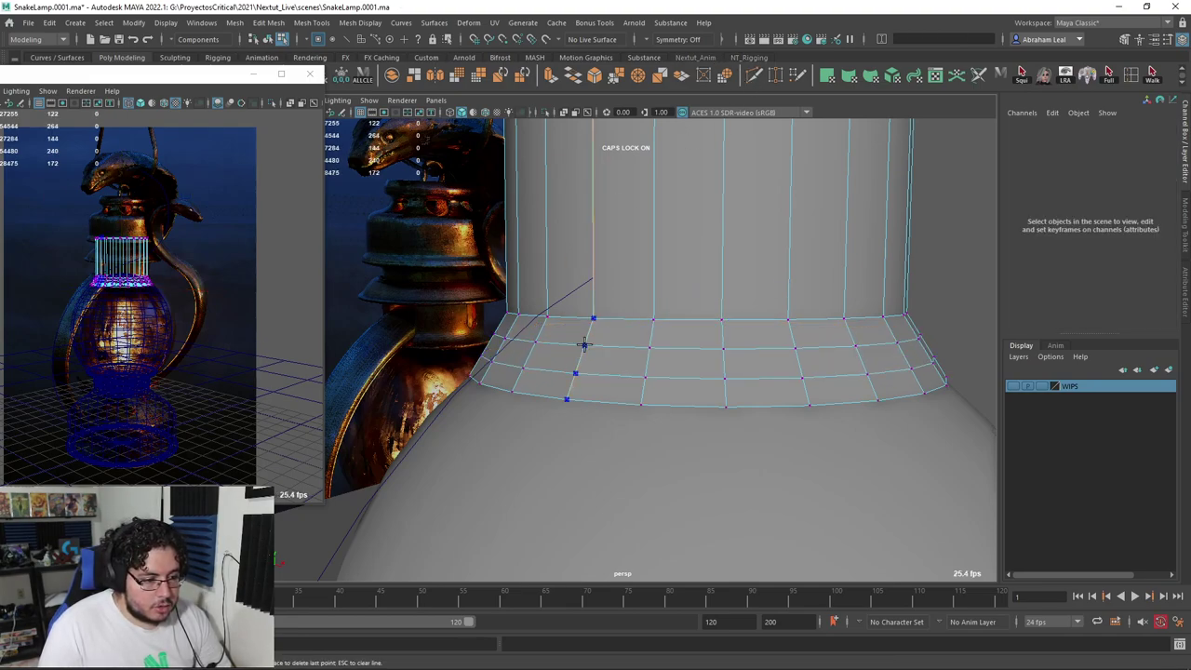
Select the collar's middle ring of faces and scale it slightly inward horizontally to curve the flare
key("q")
right_click_drag(590, 316, 588, 368)
left_click(562, 358)
double_click(594, 359, "shift")
key("w")
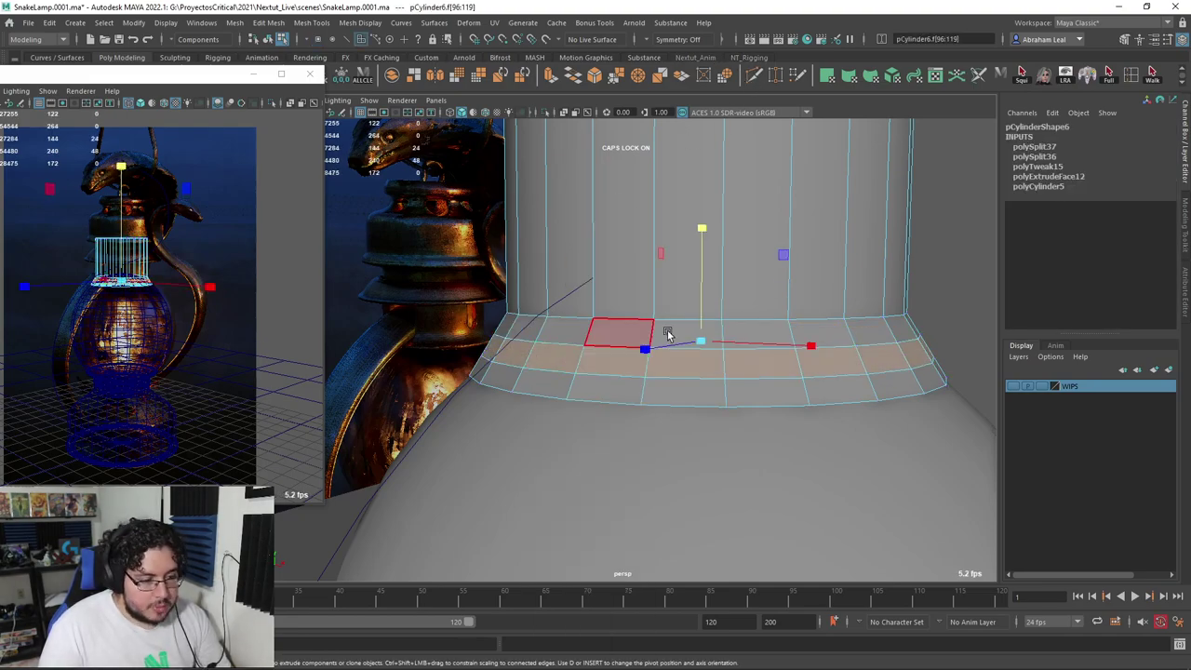
left_click_drag(704, 227, 703, 233, "ctrl")
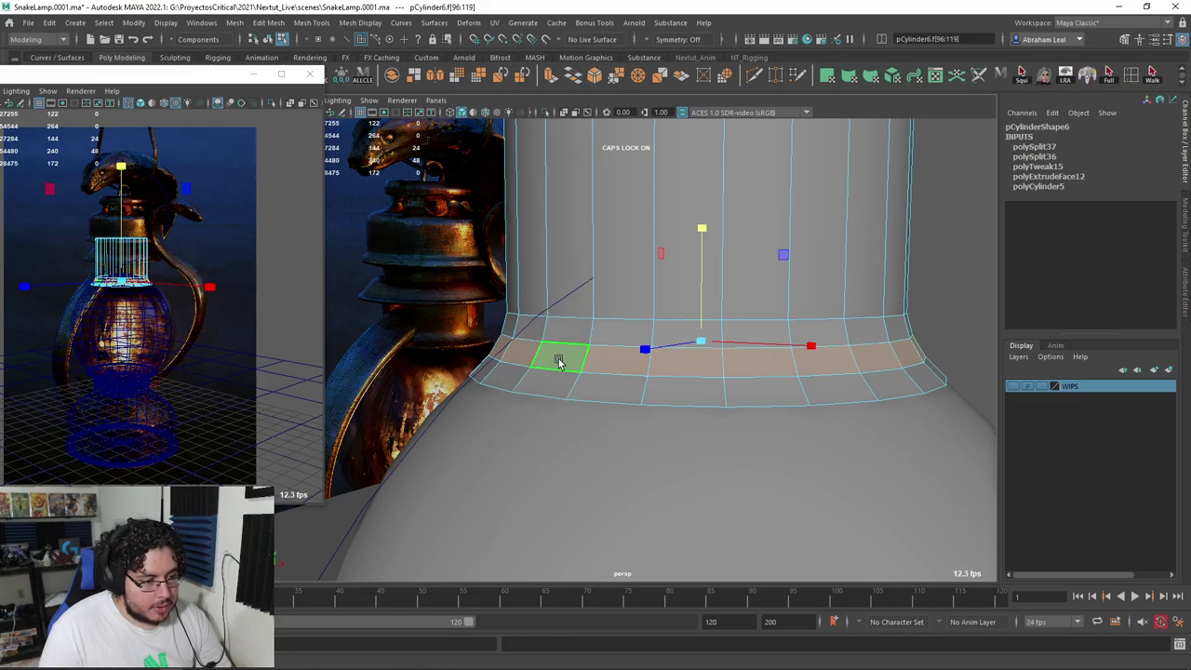
Compare the neck with the reference image and make the WIPS display layer visible again
left_click_drag(579, 282, 585, 289, "alt")
right_click_drag(585, 289, 617, 316, "alt")
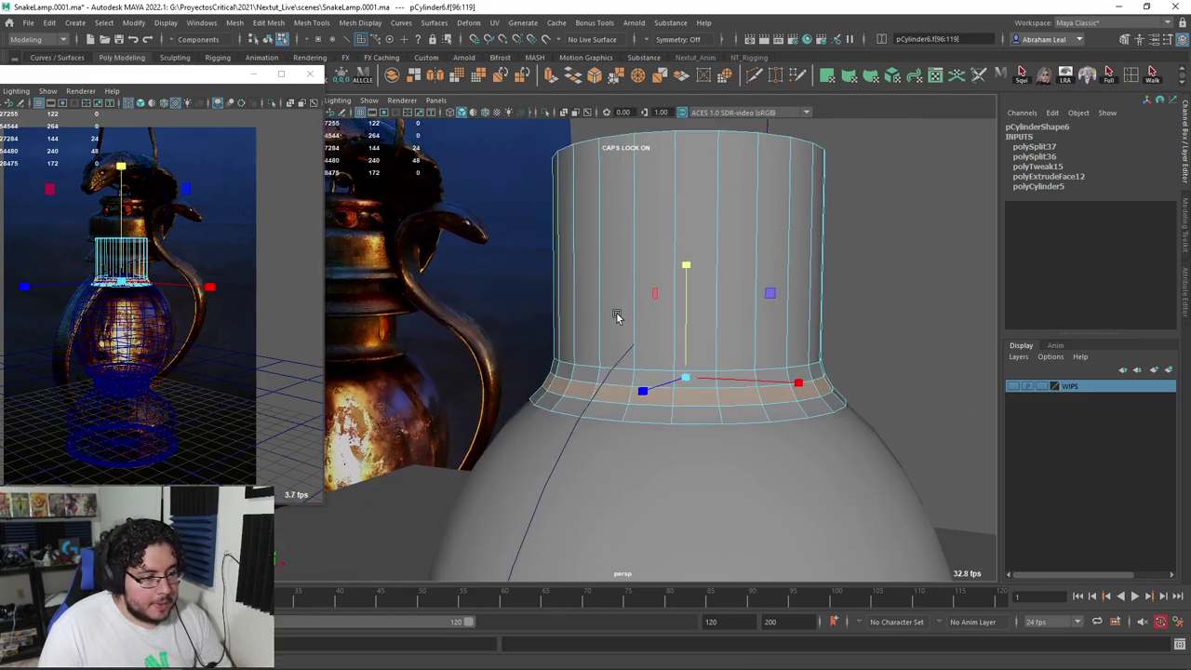
middle_click_drag(617, 316, 605, 345, "alt")
left_click_drag(605, 345, 693, 336, "alt")
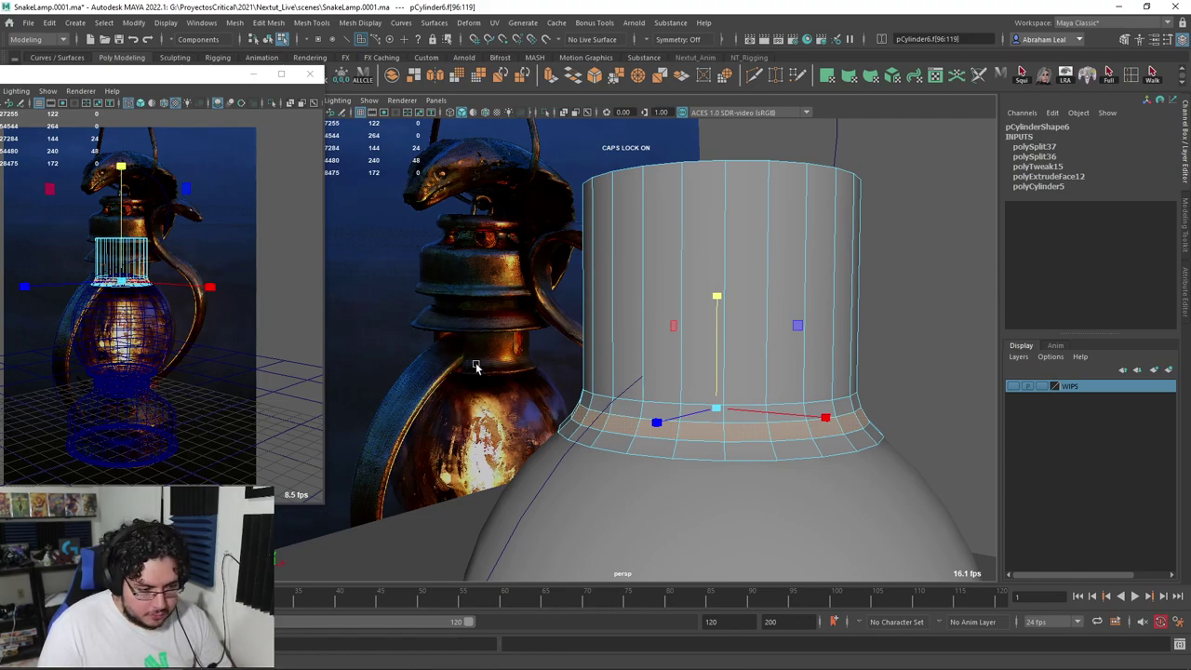
left_click_drag(475, 365, 646, 372, "alt")
right_click_drag(646, 372, 629, 367, "alt")
left_click_drag(629, 366, 674, 386, "alt")
left_click(1014, 387)
scroll(785, 372, "up", 3)
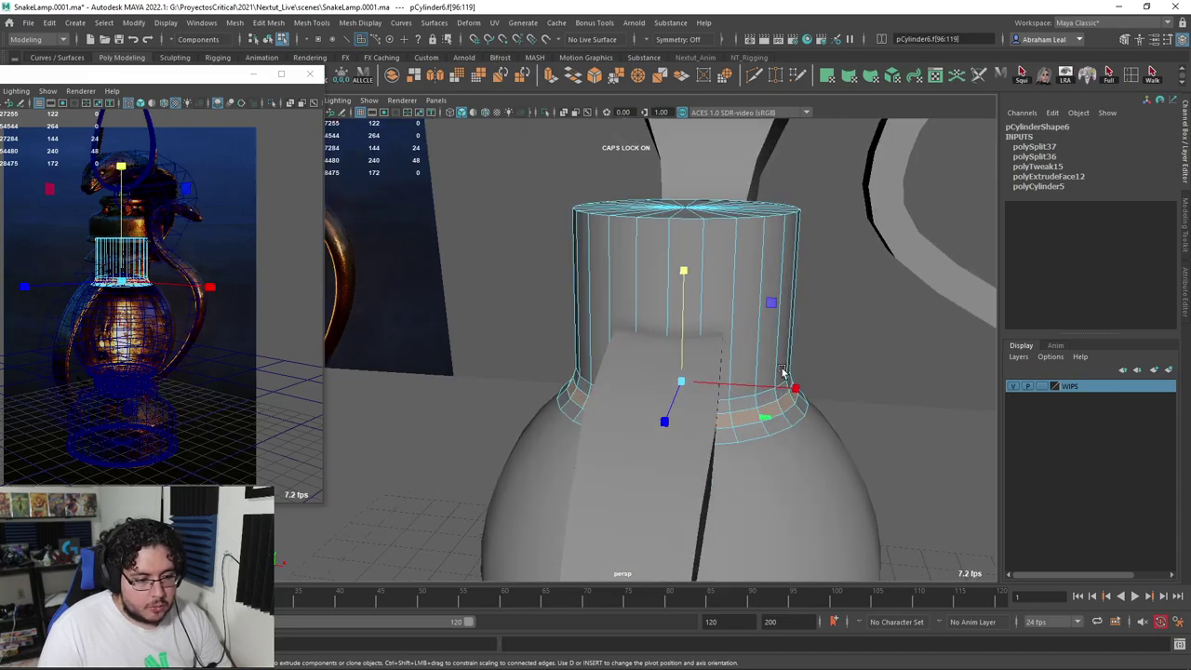
Examine which front faces of the neck the snake's body passes through and compare the area with the lamp painting in Photoshop
mouse_move(784, 372)
left_mouse_down("alt")
mouse_move(800, 402)
mouse_move(768, 357)
mouse_move(782, 391)
mouse_move(778, 362)
left_mouse_up("alt")
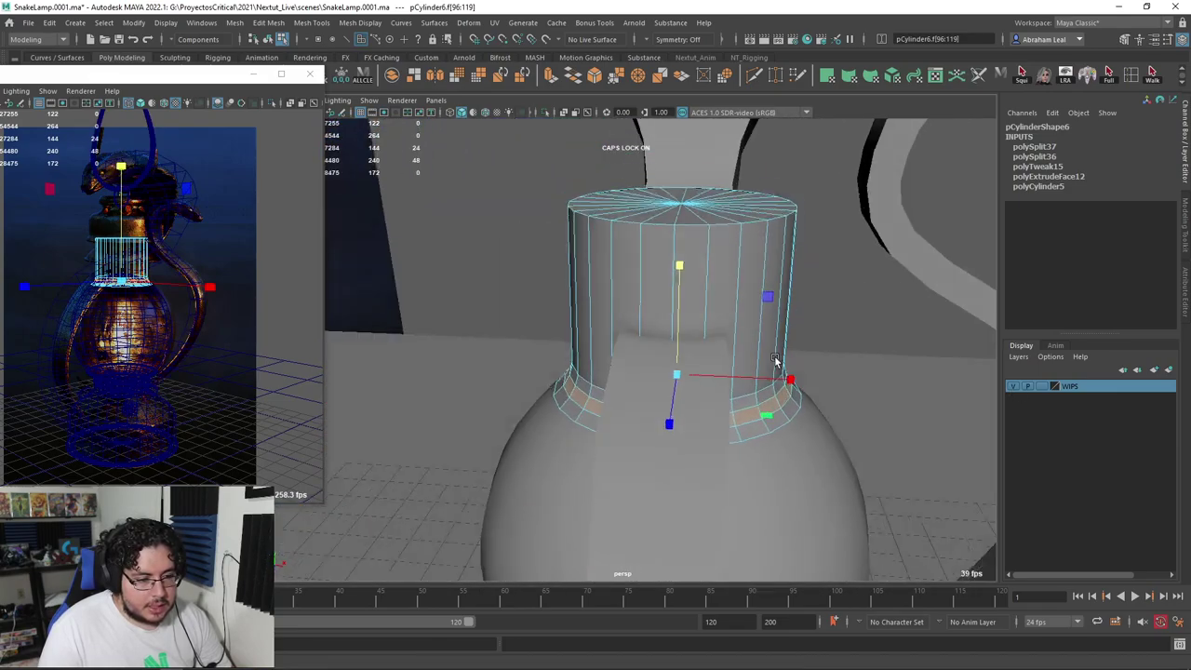
left_click(634, 284)
left_click(656, 293, "shift")
left_click(686, 286, "shift")
left_click(719, 288, "shift")
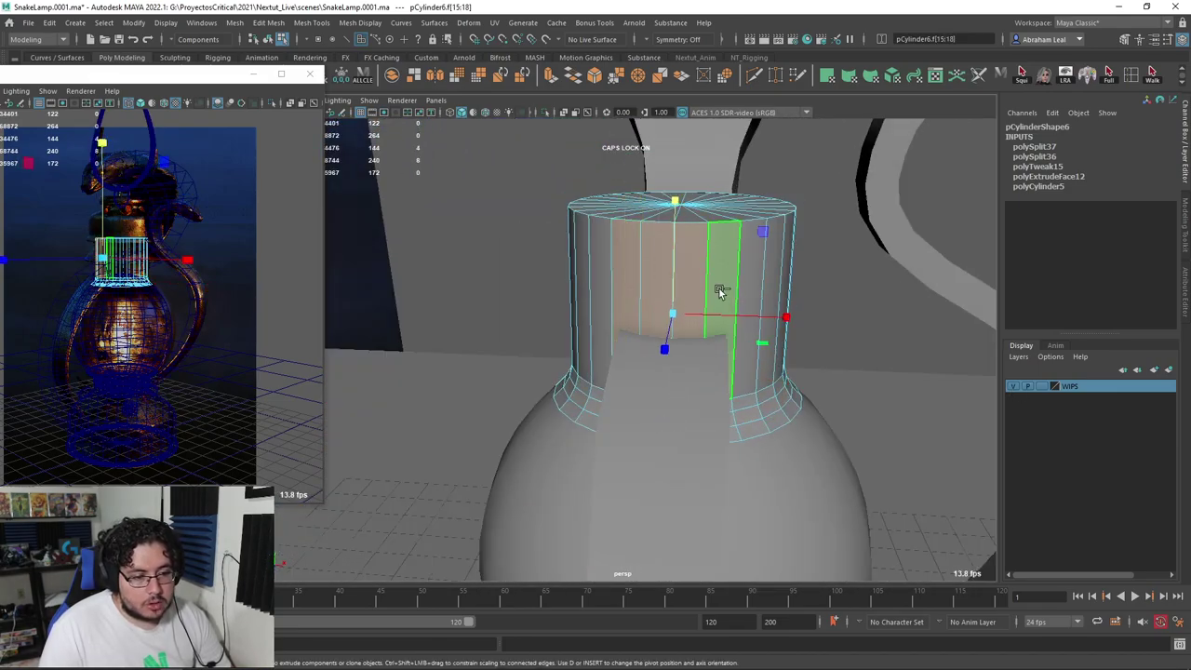
left_click_drag(756, 300, 722, 292, "alt")
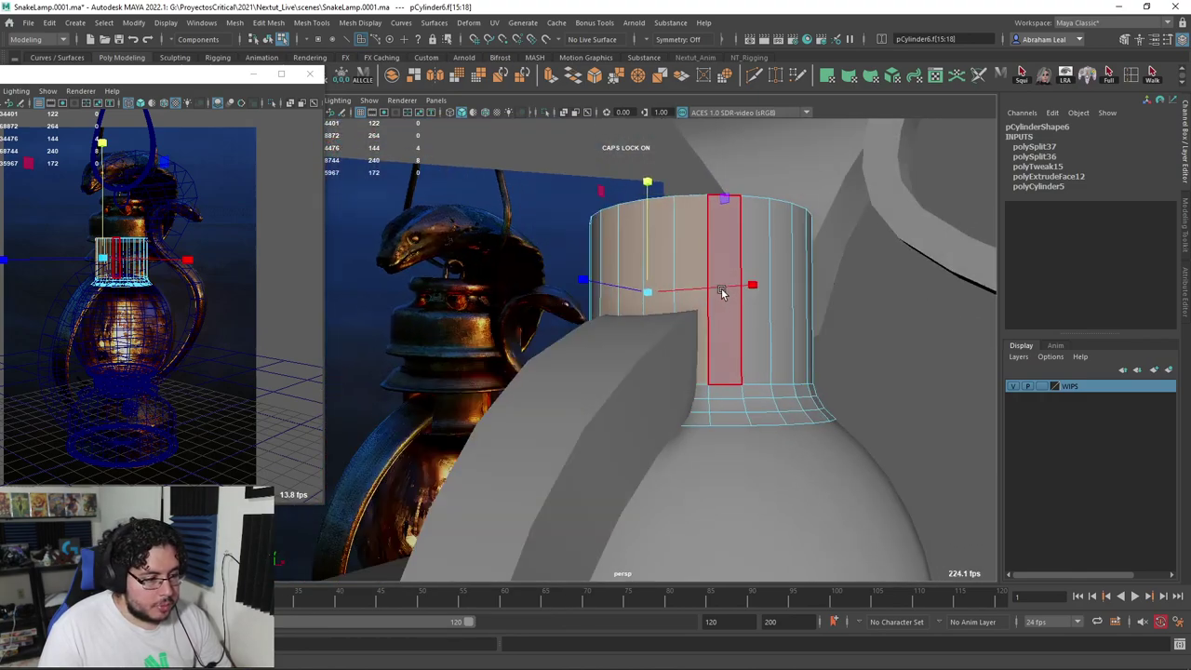
scroll(451, 435, "up", 3)
left_click_drag(423, 439, 499, 433, "alt")
key("alt+Tab")
scroll(527, 486, "up", 4, "alt")
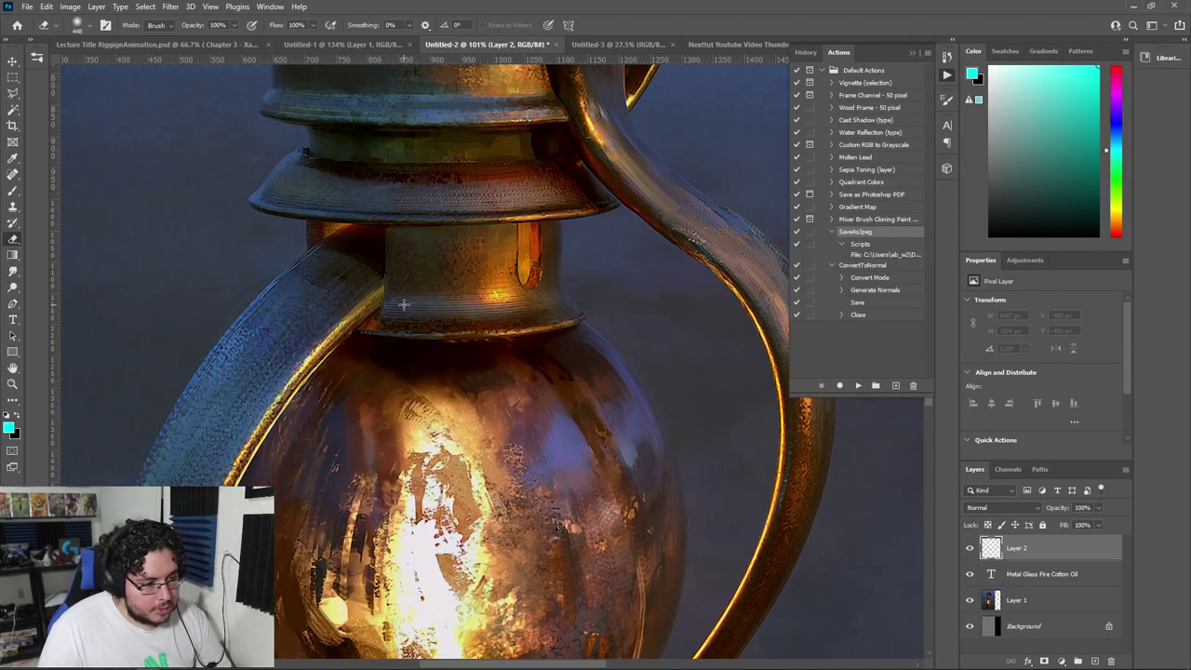
key("alt+Tab")
Return to object mode in Maya and inspect the junction between the snake's body and the neck cylinder
left_click_drag(709, 300, 619, 323, "alt")
middle_click_drag(619, 323, 530, 226, "alt")
left_click_drag(670, 322, 642, 341, "alt")
double_click(650, 332)
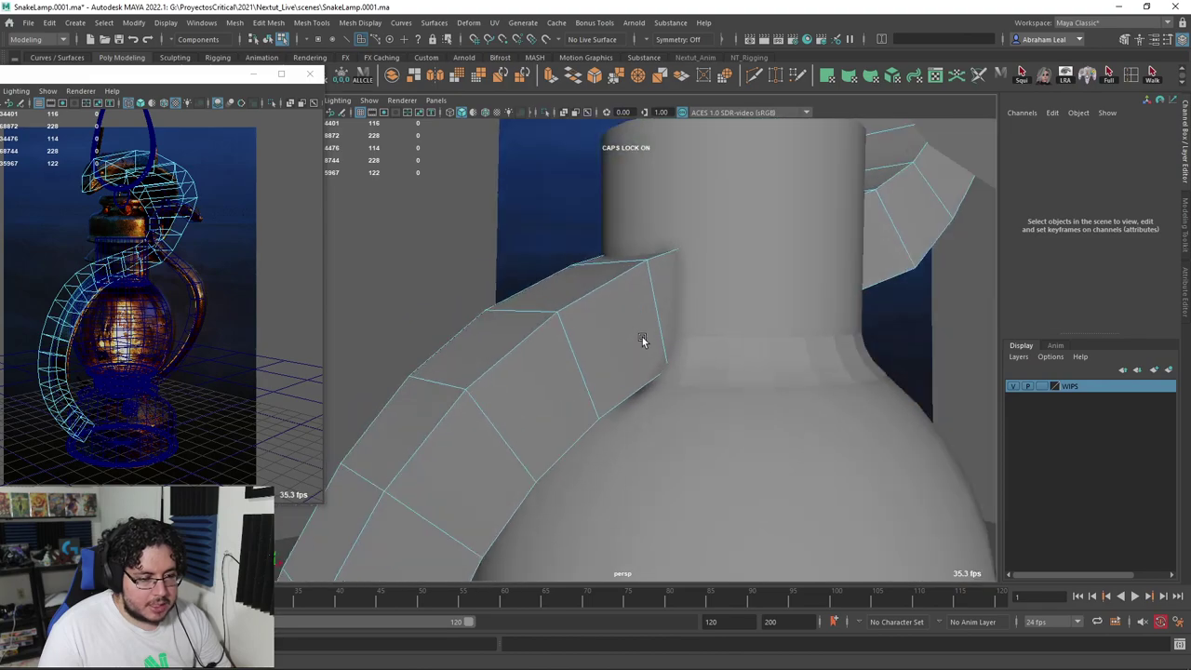
scroll(642, 341, "up", 3)
left_click(709, 319)
scroll(713, 316, "up", 3)
middle_click_drag(713, 317, 688, 269, "alt")
left_click(696, 291)
right_click_drag(703, 297, 761, 255)
left_click(708, 279)
scroll(707, 281, "down", 3)
left_click_drag(663, 349, 725, 409, "alt")
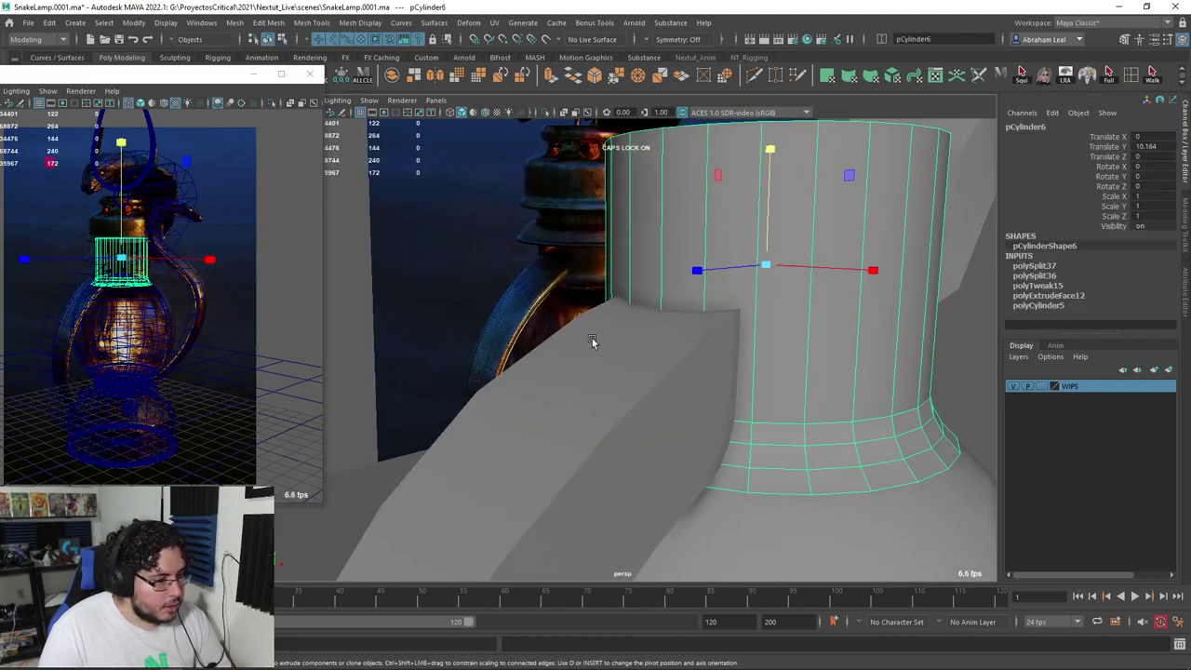
left_click_drag(591, 341, 673, 268, "alt")
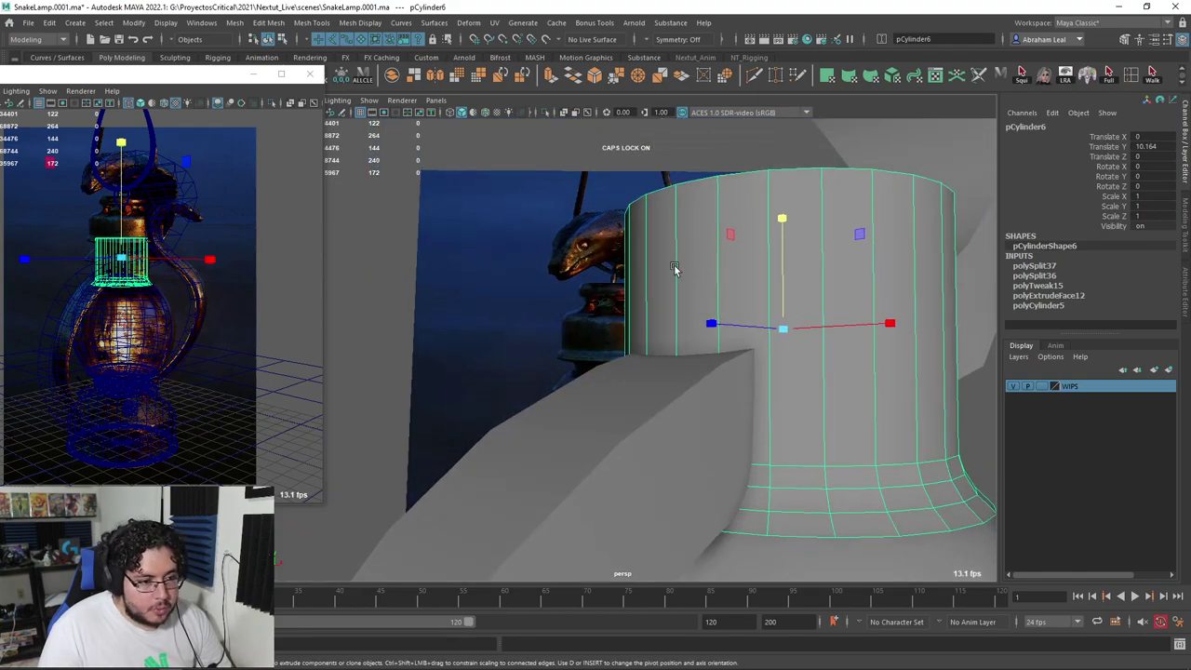
left_click(273, 280)
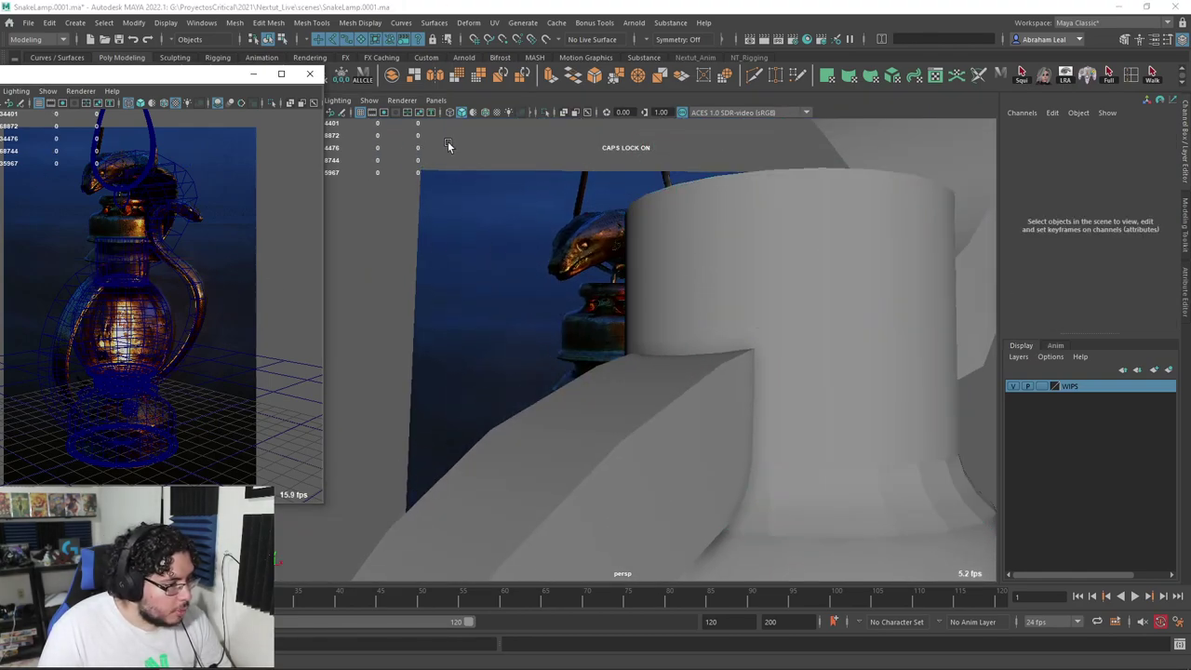
Insert an edge loop around the upper neck with the Multi-Cut tool, just above where the snake's body enters
left_click(753, 75)
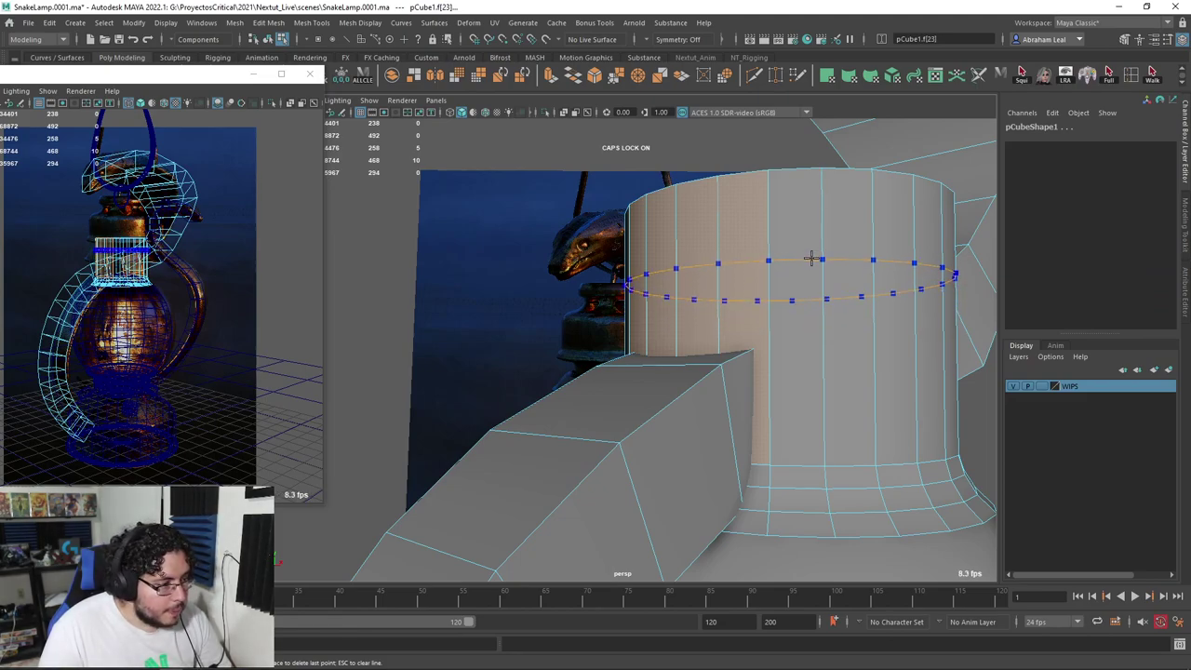
left_click(808, 245, "ctrl")
left_click_drag(856, 295, 752, 361, "alt")
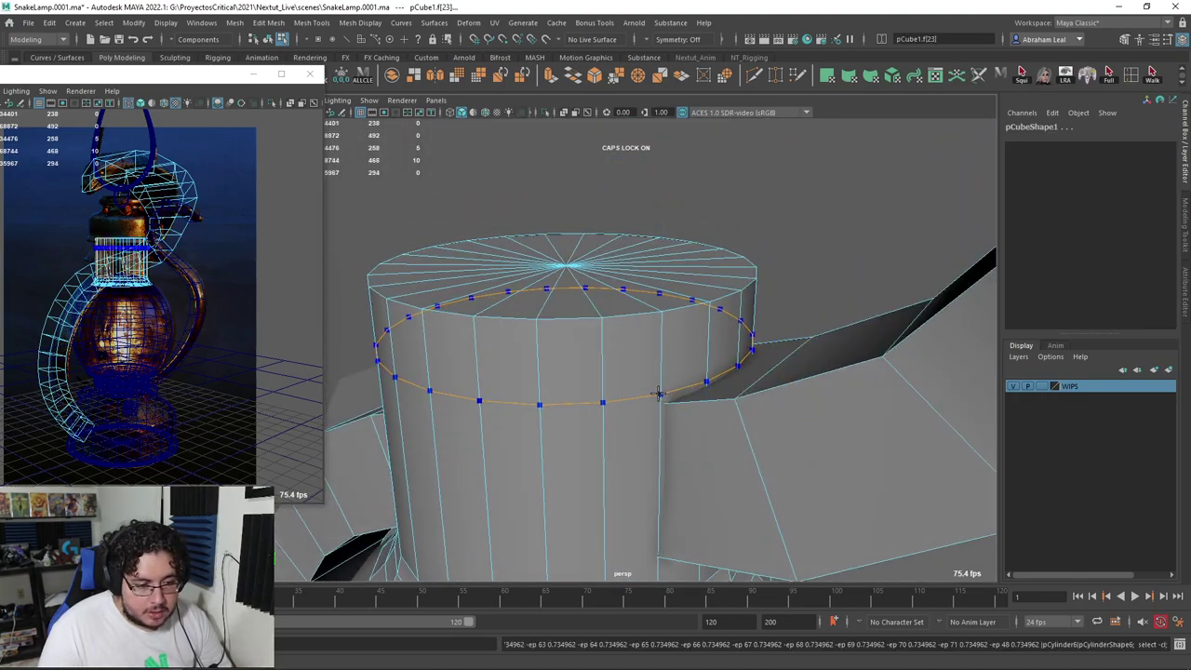
left_click_drag(715, 399, 751, 380, "alt")
left_click(865, 261)
left_click_drag(818, 329, 737, 332, "alt")
key("ctrl+z")
right_click_drag(778, 304, 725, 319, "alt")
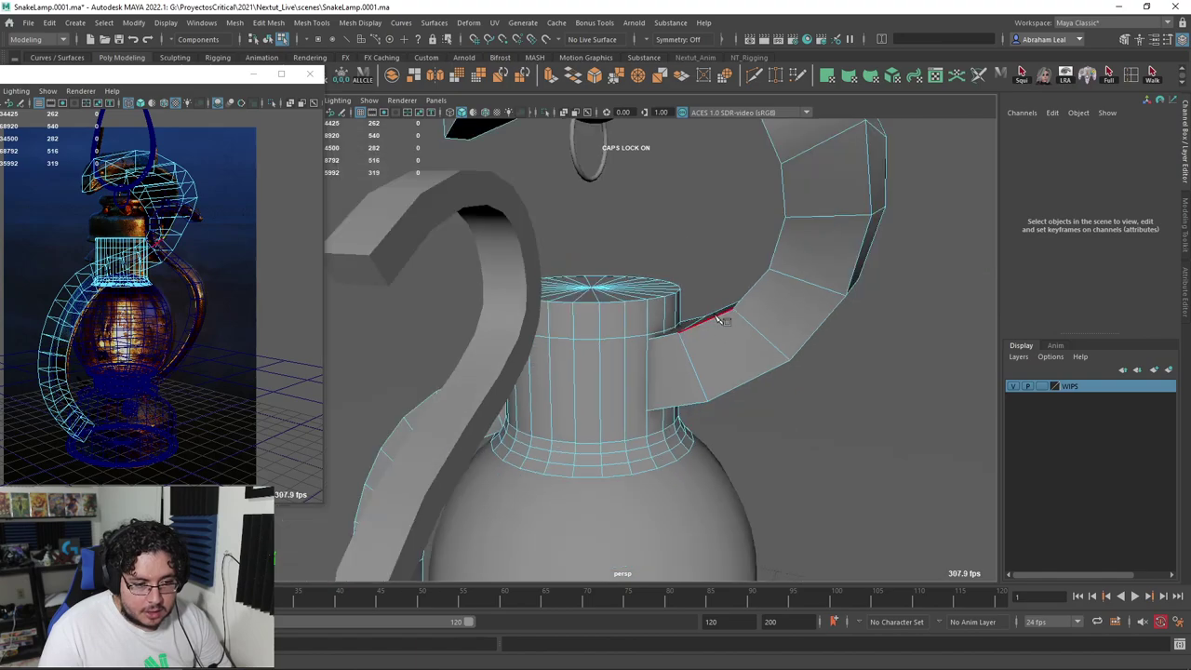
left_click_drag(725, 319, 686, 302, "alt")
left_click(679, 280)
right_click_drag(622, 363, 586, 364, "alt")
left_click_drag(586, 364, 687, 363, "alt")
right_click_drag(651, 365, 707, 370, "alt")
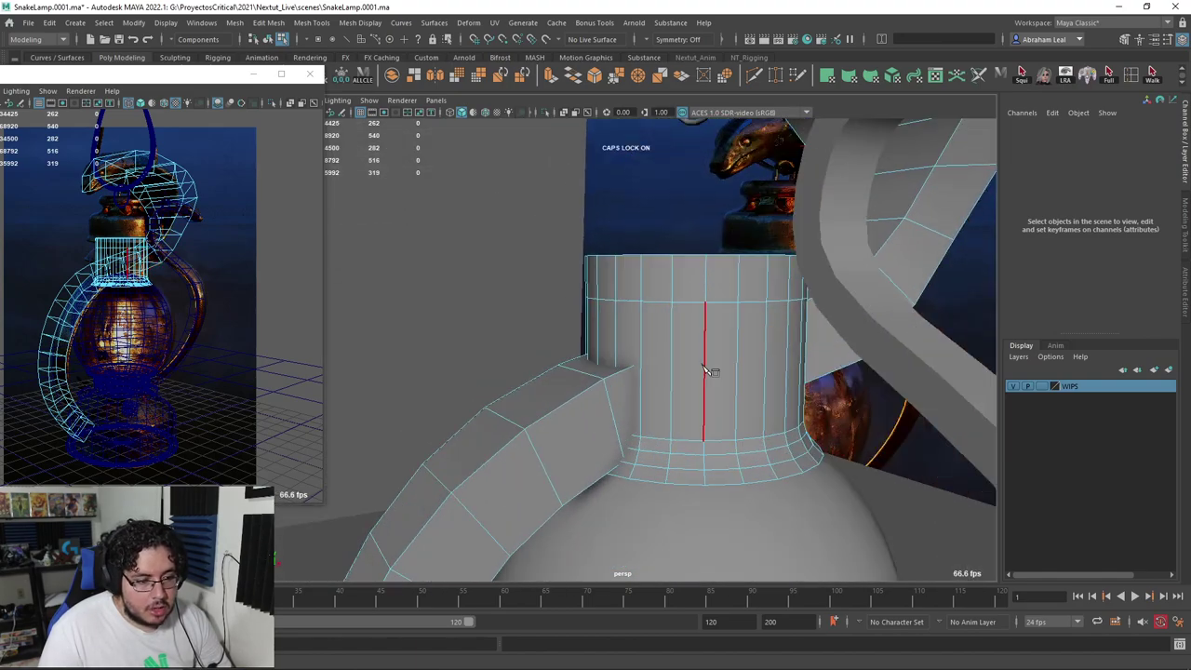
Select the four neck faces below the new loop where the snake's body enters and delete them
left_click_drag(707, 369, 766, 334, "alt")
key("q")
key("F11")
left_click(705, 345)
left_click(736, 347, "shift")
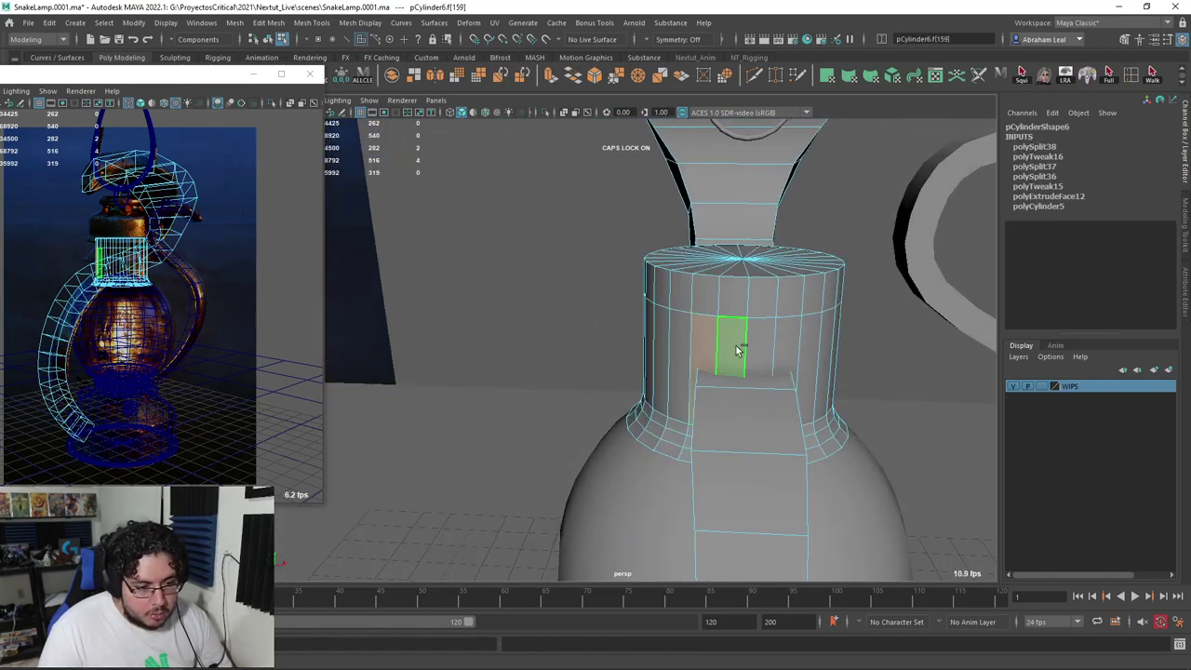
left_click(760, 347, "shift")
left_click(780, 347, "shift")
key("Delete")
Delete the matching neck faces on the opposite side, where the snake's body exits
left_click_drag(810, 354, 631, 385, "alt")
left_click(571, 388, "ctrl")
left_click(588, 389)
left_click(571, 394)
key("Delete")
Preview the neck smoothed in object mode and compare its opening with the lamp painting in Photoshop
right_click_drag(554, 336, 657, 241)
left_click(657, 242)
left_click(542, 344)
left_click_drag(542, 344, 672, 340, "alt")
left_click(742, 291)
right_click_drag(673, 340, 721, 361, "alt")
left_click_drag(721, 361, 678, 311, "alt")
key("1")
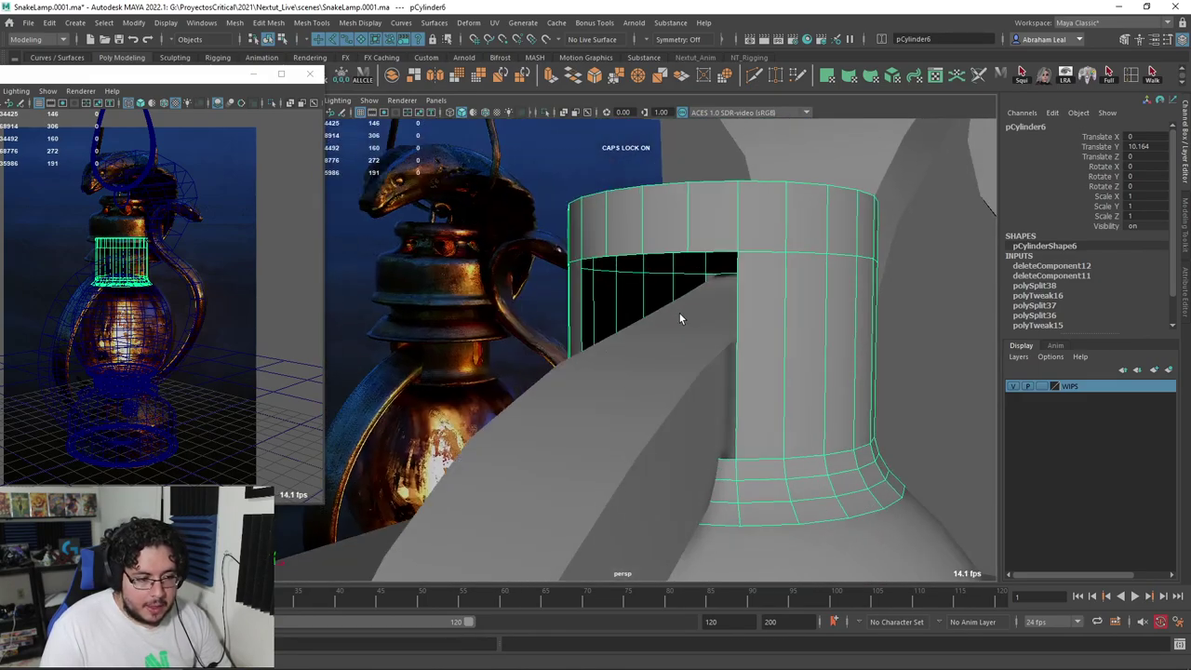
key("3")
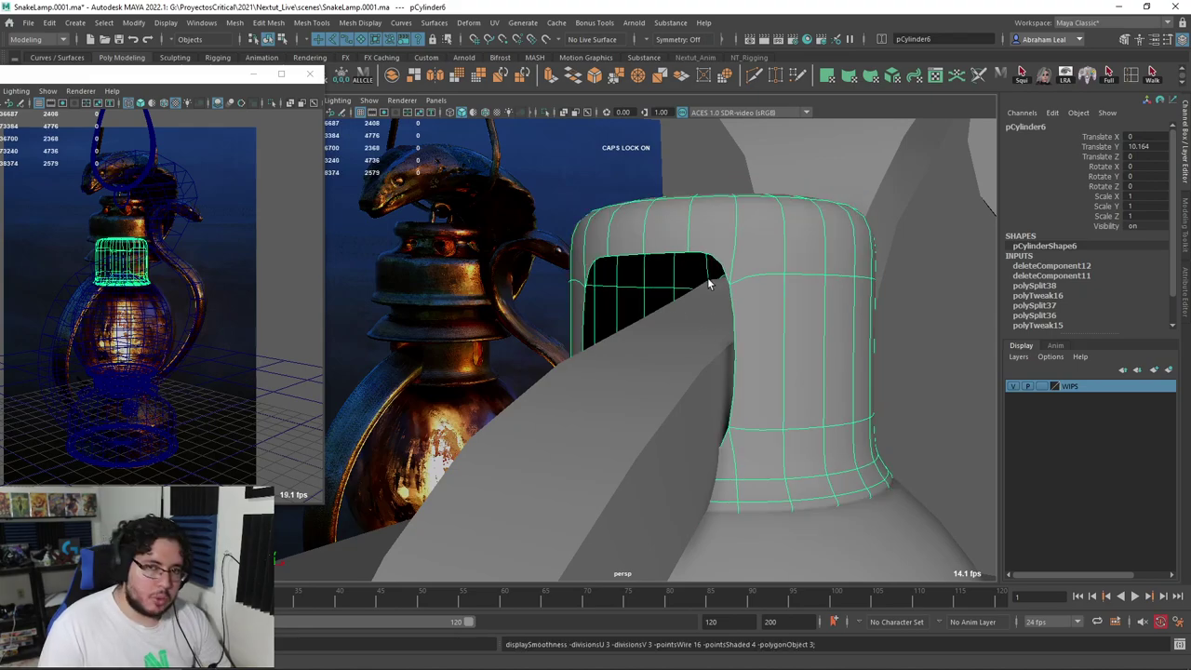
key("1")
left_click_drag(818, 286, 739, 324, "alt")
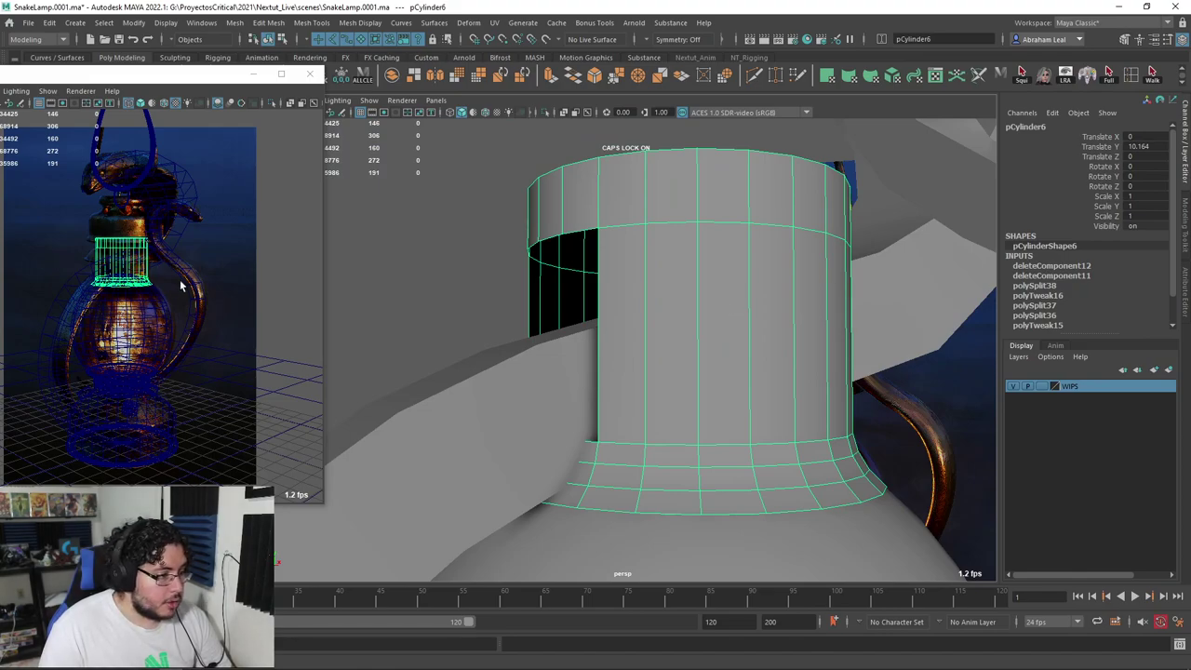
key("alt+Tab")
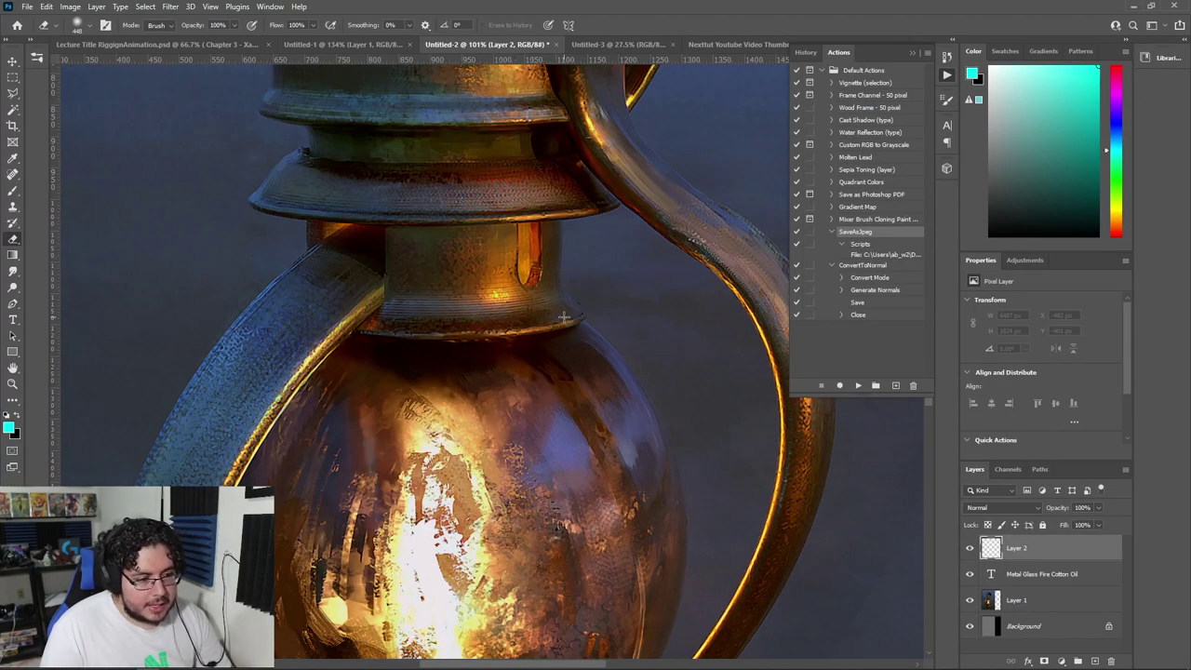
key("alt+Tab")
Cut a straight horizontal line across the neck just above the flare with the Multi-Cut tool in the front view
left_click_drag(627, 323, 826, 176, "alt")
key("space")
left_click_drag(815, 266, 820, 281)
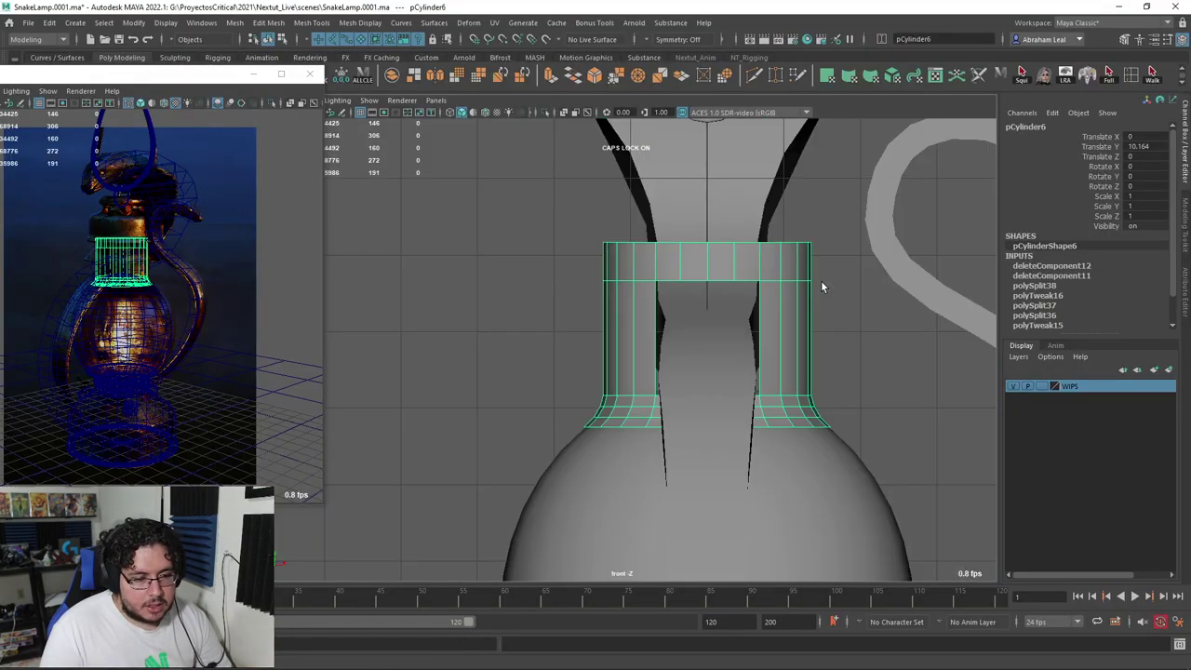
scroll(817, 311, "down", 5)
scroll(781, 297, "up", 5)
left_click(754, 74)
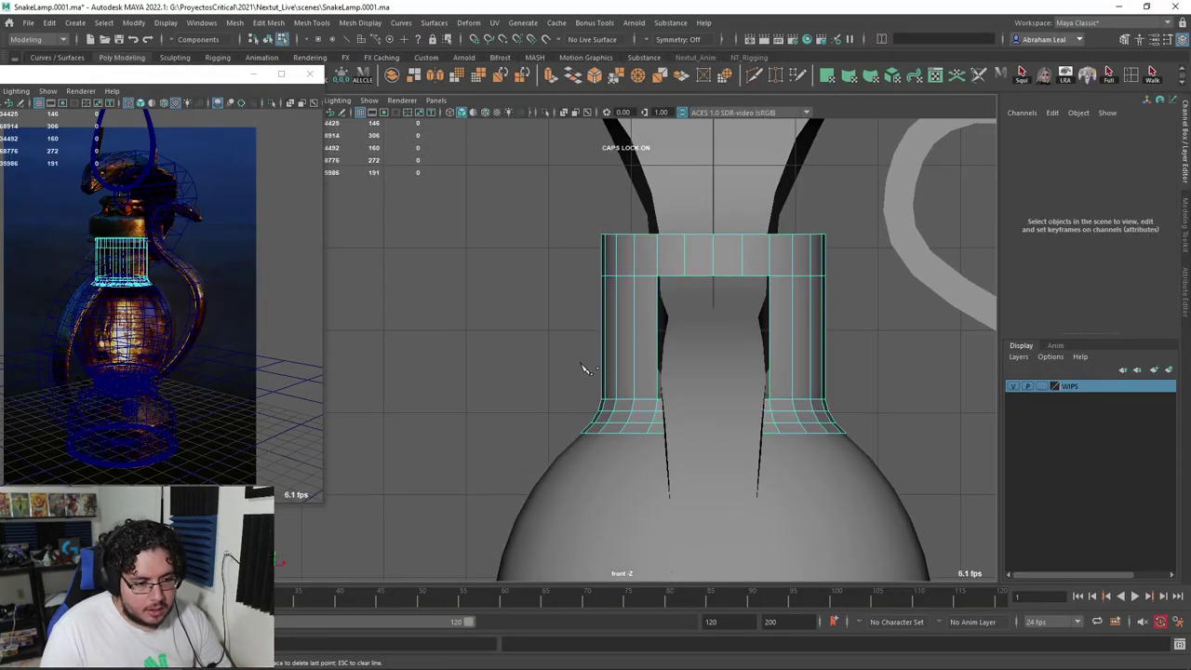
key("space")
left_click_drag(888, 373, 843, 349, "alt")
key("space")
left_click_drag(842, 351, 813, 334, "alt")
right_click_drag(813, 335, 747, 363, "alt")
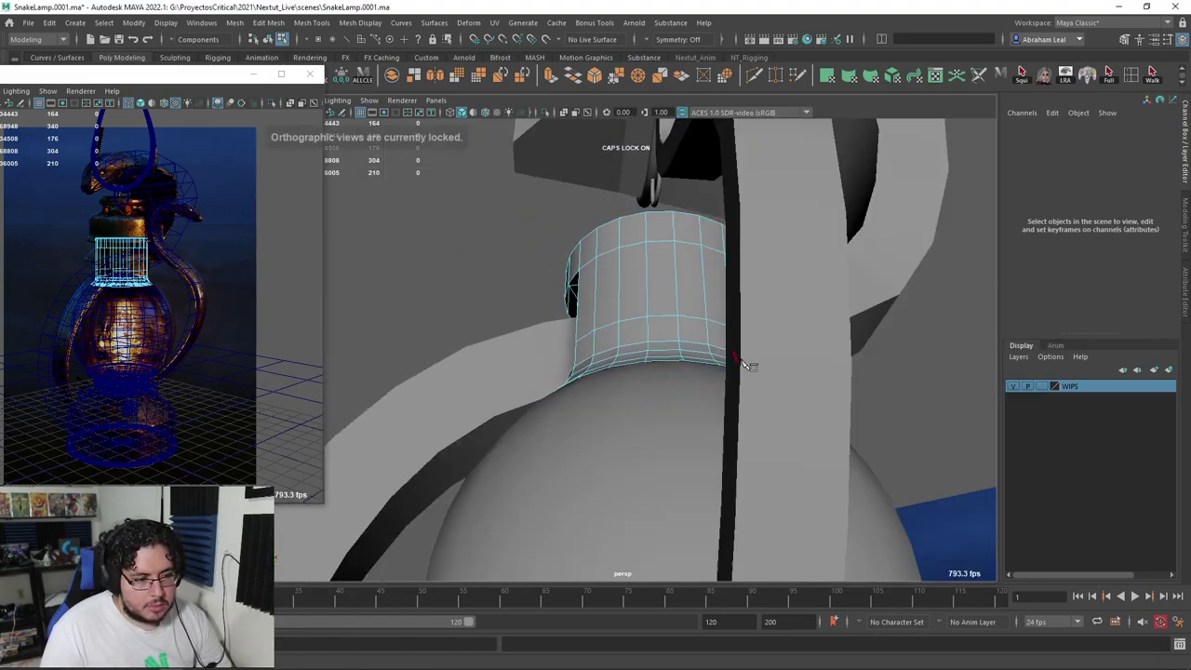
Return to object mode and hide the WIPS display layer
left_click_drag(747, 364, 715, 441, "alt")
right_click_drag(714, 441, 711, 437, "alt")
middle_click_drag(711, 437, 704, 372, "alt")
left_click_drag(704, 371, 762, 264, "alt")
right_click_drag(751, 238, 813, 220)
left_click(969, 385)
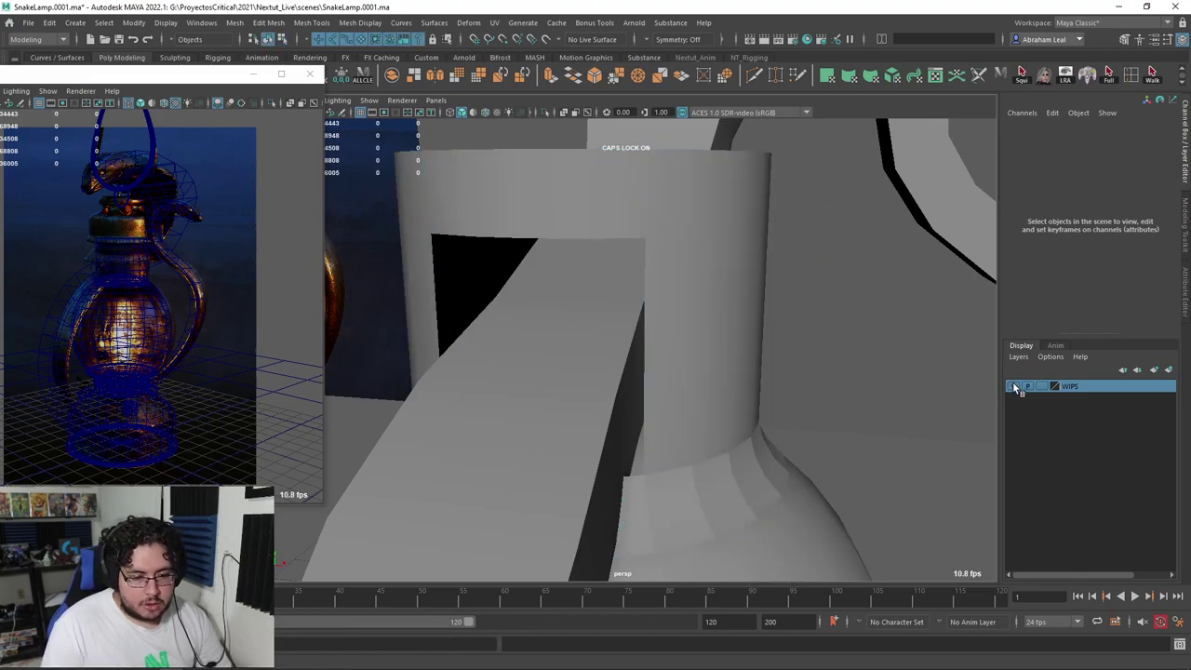
left_click(1012, 386)
Select all faces on the left half of the neck in the front view and delete them
left_click_drag(683, 320, 764, 321, "alt")
left_click(700, 265)
left_click_drag(707, 260, 766, 249, "alt")
left_click_drag(641, 223, 659, 273, "alt")
key("space")
right_click_drag(659, 273, 665, 298)
left_click_drag(679, 217, 586, 433)
left_click_drag(569, 253, 611, 356)
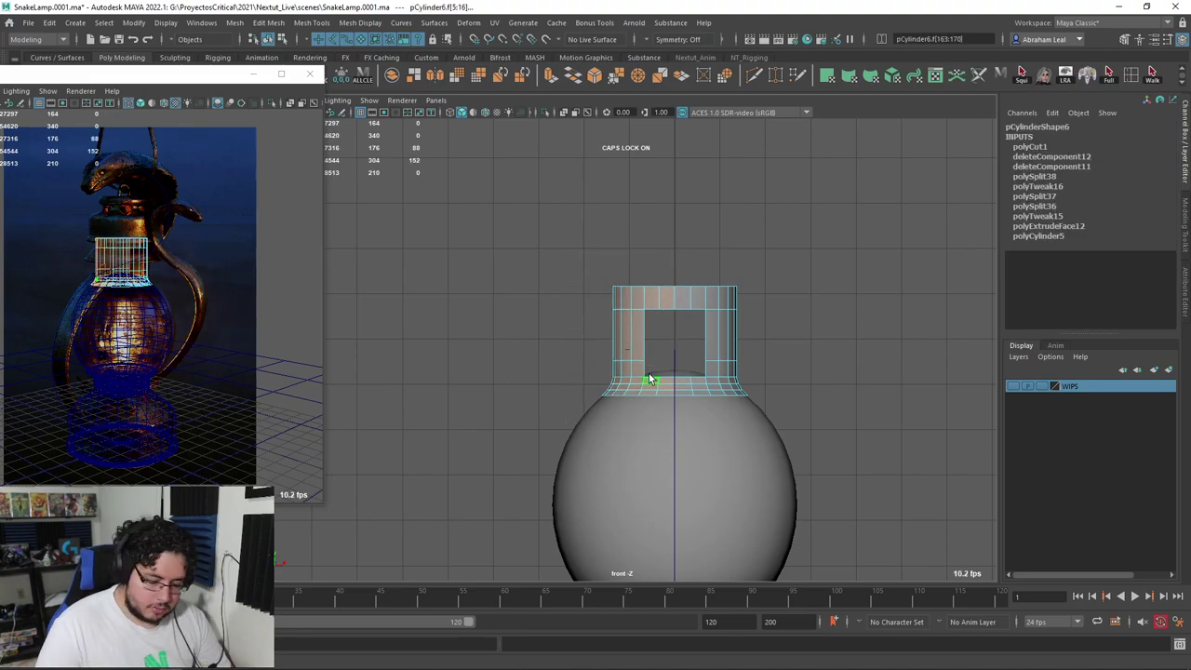
key("Delete")
Examine the remaining half of the neck and its open edges in the perspective view
key("space")
left_click_drag(731, 332, 747, 307)
left_click_drag(734, 314, 601, 315, "alt")
scroll(605, 318, "up", 4)
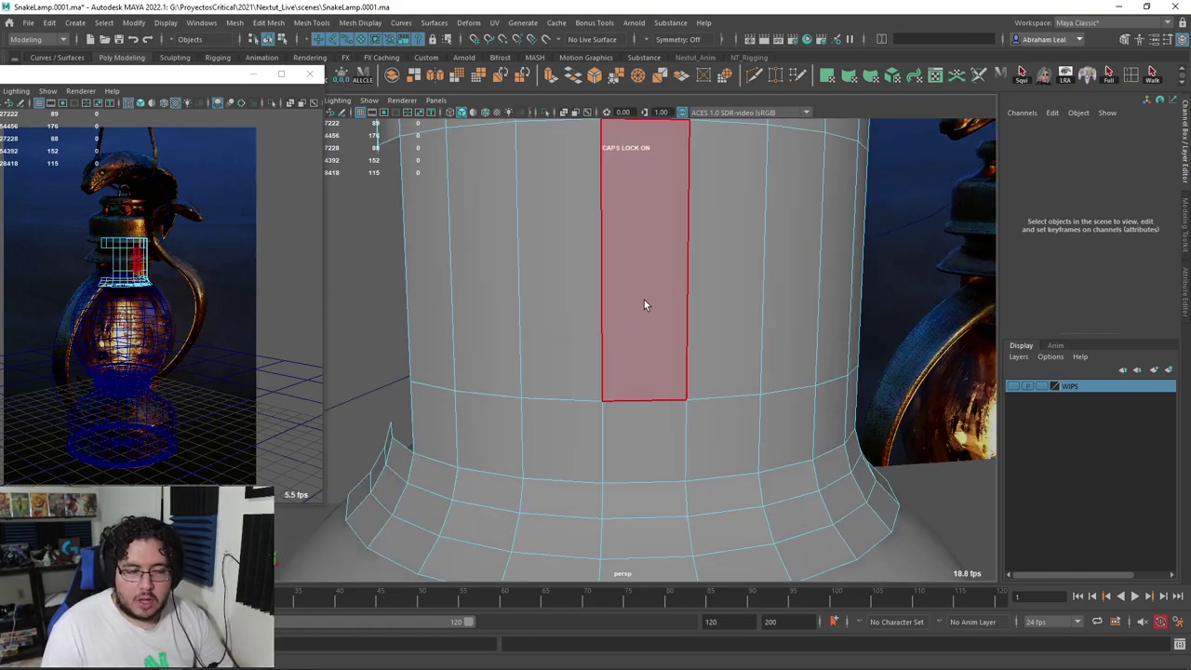
scroll(644, 302, "down", 8)
left_click_drag(724, 312, 691, 289, "alt")
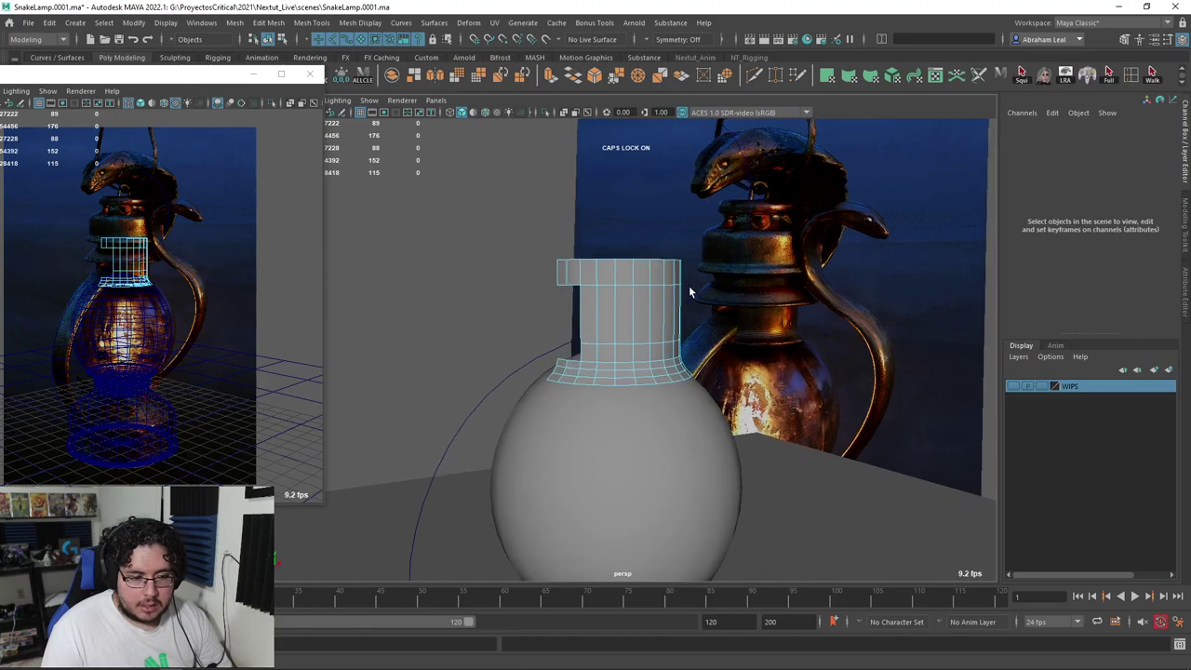
scroll(694, 286, "up", 4)
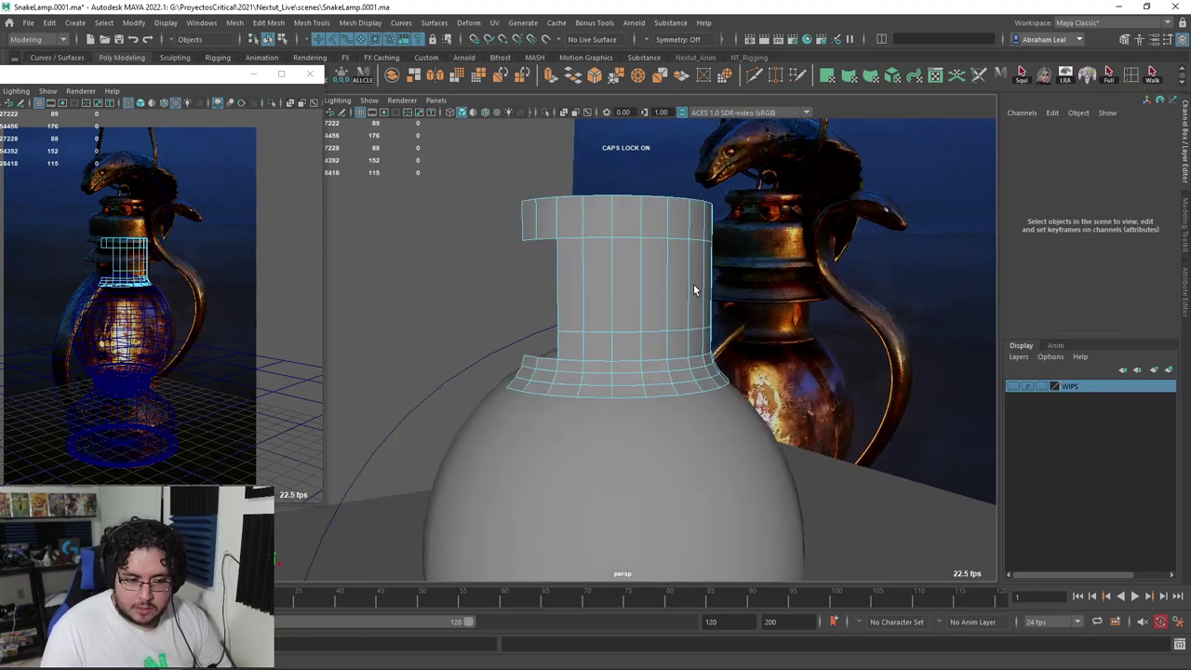
left_click_drag(693, 288, 558, 295, "alt")
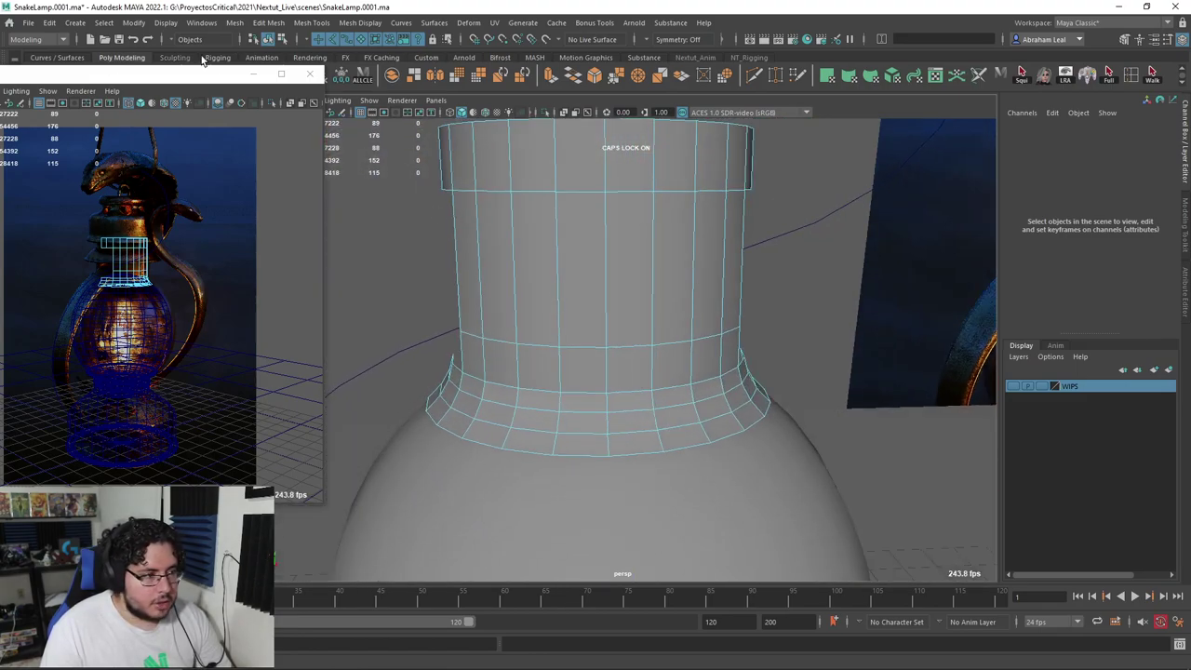
Create a new polygon cylinder with 8 axis subdivisions and raise it above the neck to Translate Y 12.51
left_click_drag(187, 84, 159, 98)
left_click(79, 78)
scroll(546, 329, "down", 5)
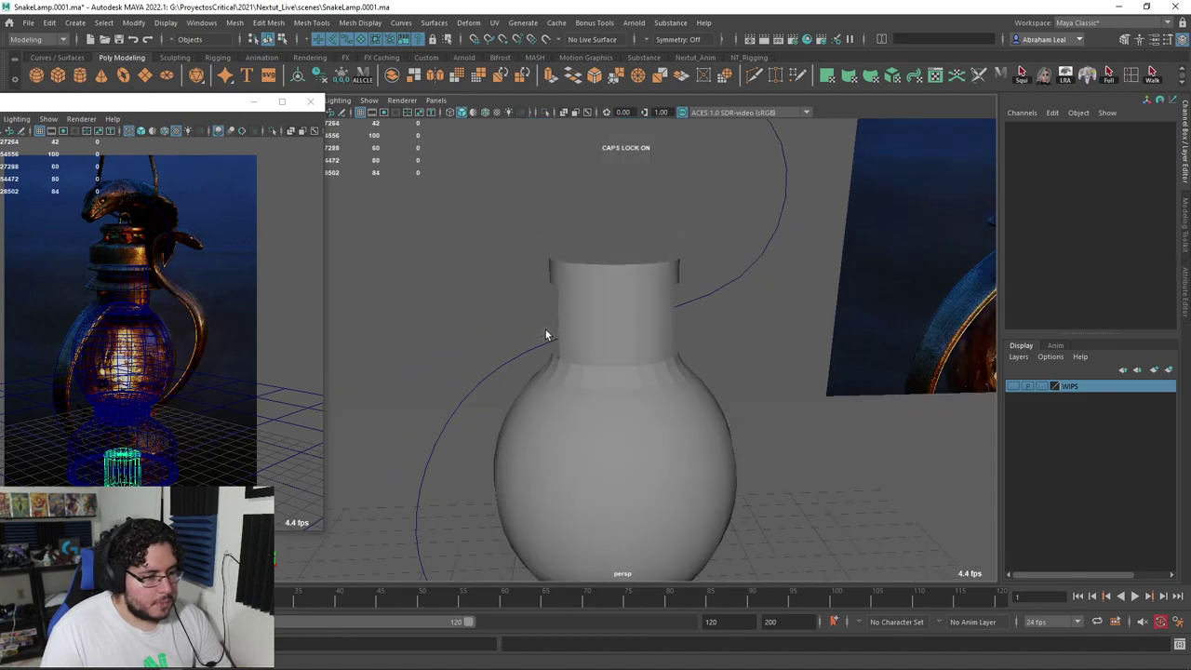
key("w")
left_click_drag(545, 329, 642, 175, "alt")
scroll(609, 414, "down", 5)
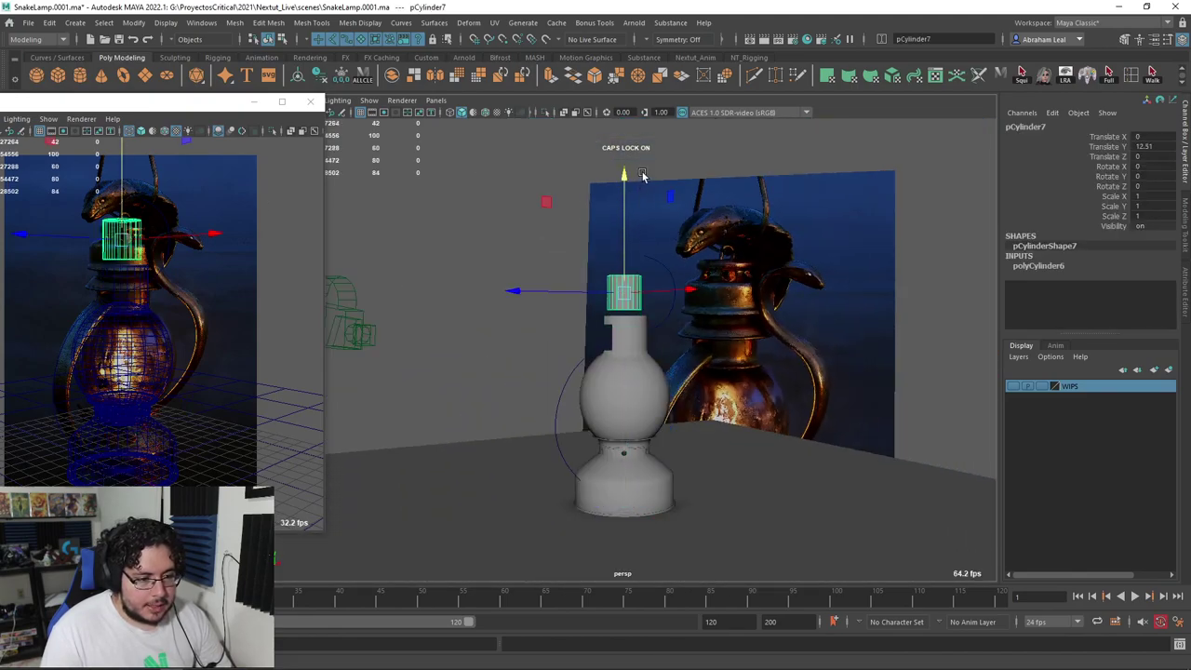
left_click(1036, 266)
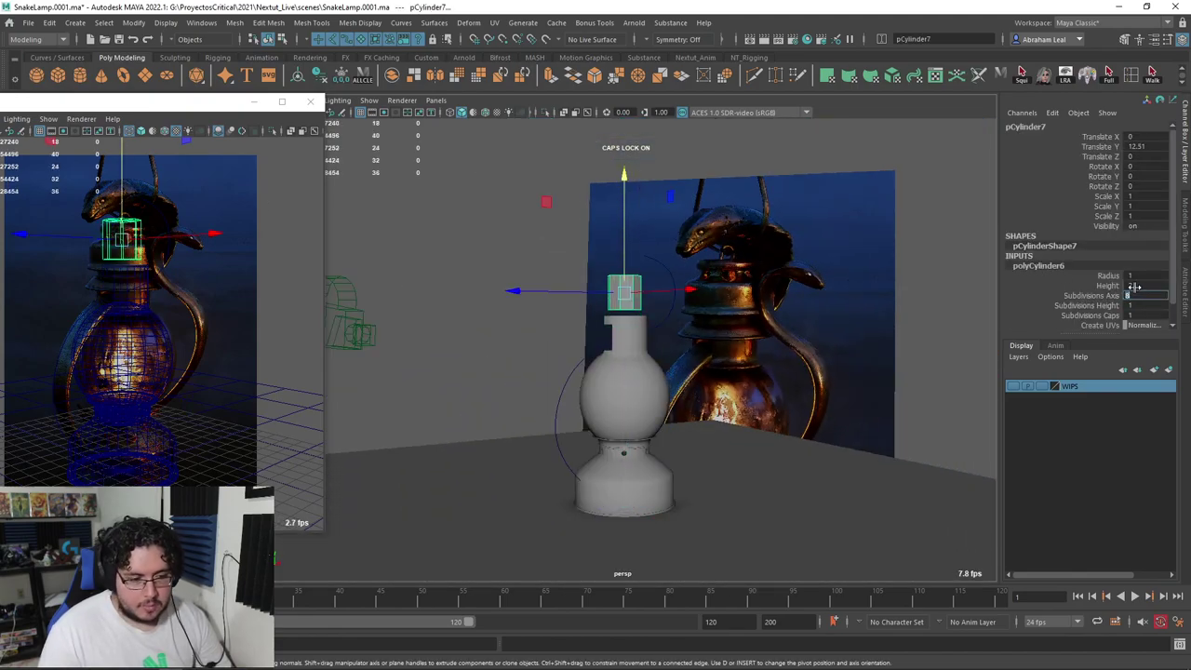
Rotate the new cylinder to -90 in Z and scale it uniformly to 0.382
scroll(743, 271, "up", 5)
left_click(640, 254)
key("e")
left_click_drag(675, 184, 778, 279)
left_click_drag(762, 228, 632, 257, "alt")
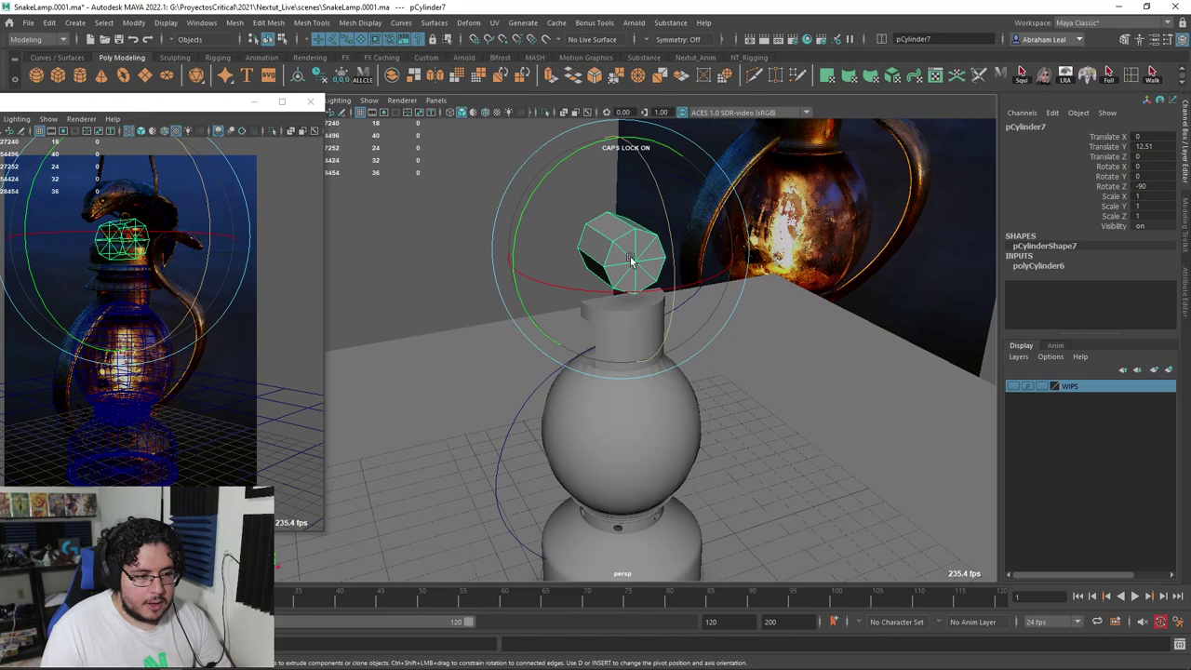
middle_click_drag(633, 257, 651, 308, "alt")
scroll(653, 308, "up", 5)
key("r")
left_click_drag(657, 308, 615, 266)
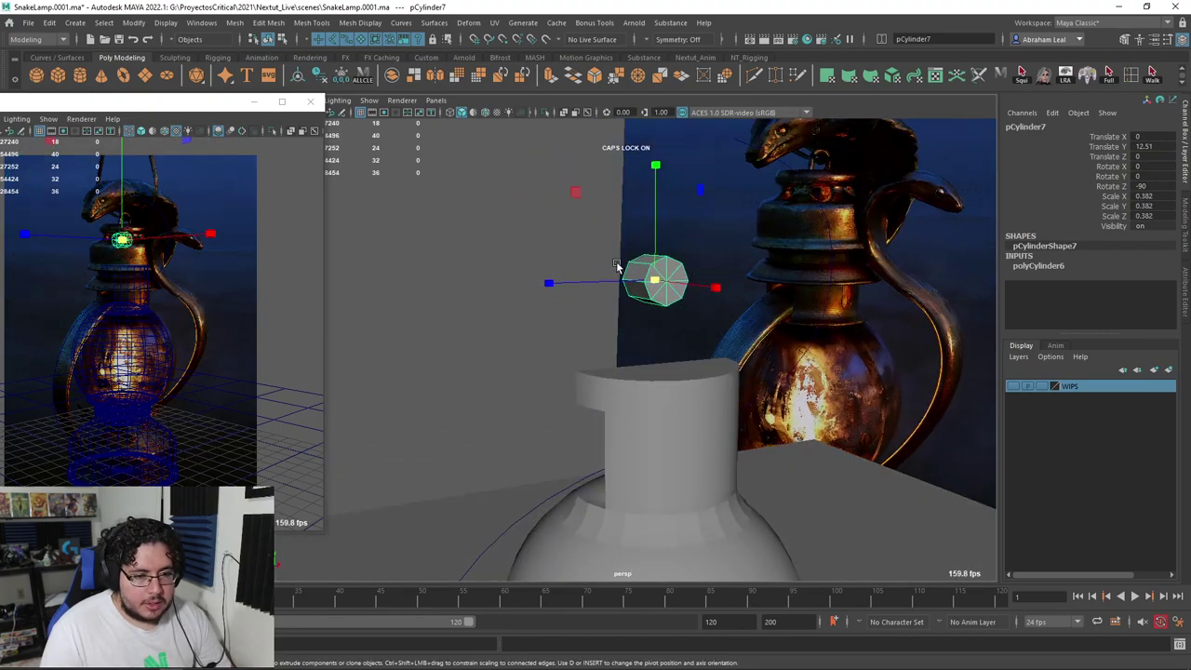
Select the small cylinder's upper vertices and scale them vertically so its top side is flat
left_click_drag(845, 307, 736, 289, "alt")
middle_click_drag(735, 289, 590, 324, "alt")
scroll(590, 324, "up", 4)
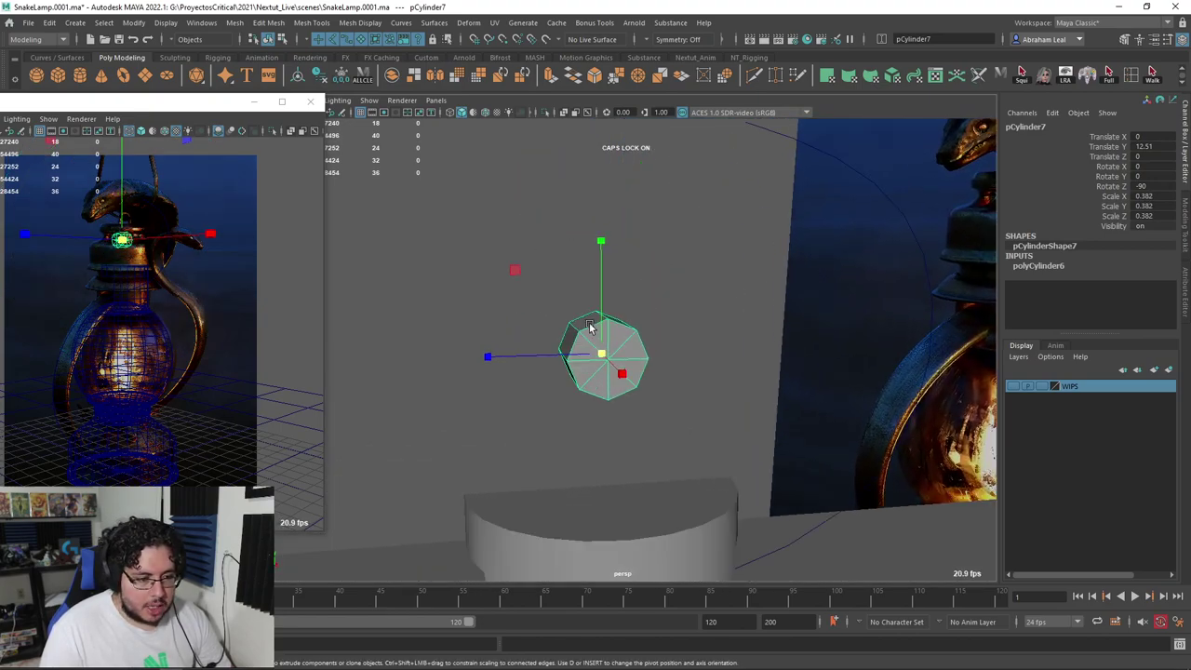
left_click_drag(589, 325, 579, 316, "alt")
right_click_drag(579, 318, 517, 318)
left_click_drag(506, 319, 503, 321)
left_click_drag(503, 321, 554, 322, "alt")
left_click_drag(614, 193, 573, 337)
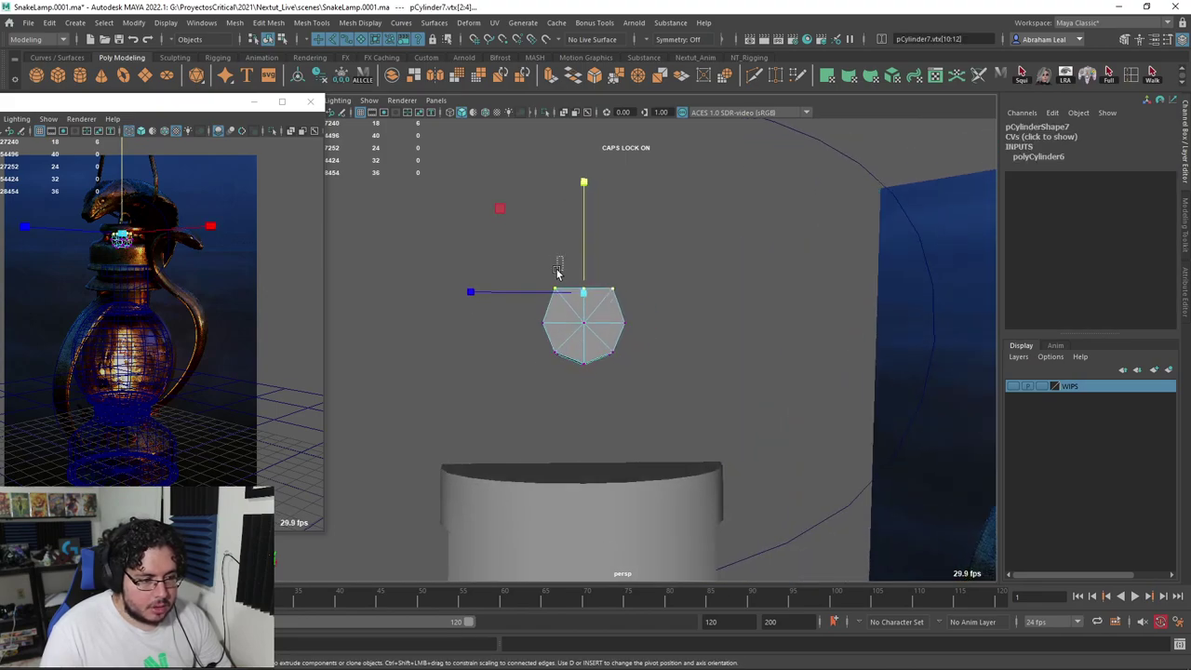
left_click_drag(557, 273, 537, 304)
Move the corner vertices of the small cylinder's flat top outward, in line with its widest sides
left_click_drag(537, 305, 641, 356, "alt")
key("w")
right_click_drag(606, 345, 630, 292)
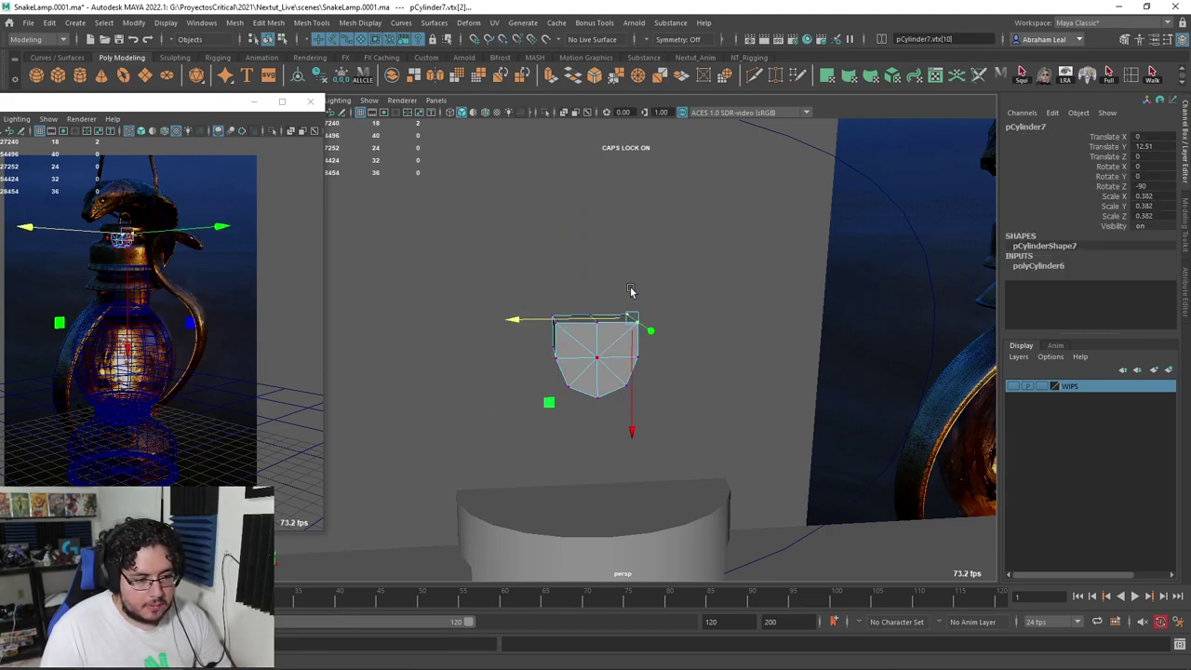
left_click(672, 282)
left_click_drag(680, 275, 607, 329)
right_click_drag(608, 328, 555, 316)
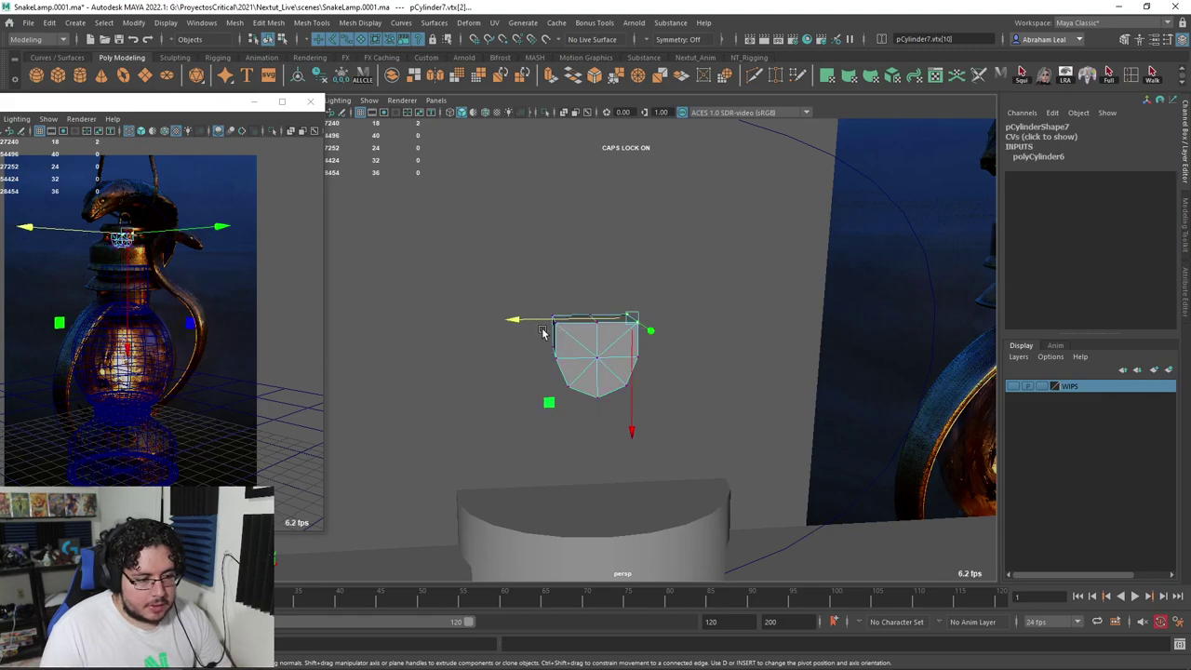
Raise the small cylinder's flat top vertices to stretch it into a tall slot shape with a rounded bottom
left_click_drag(592, 412, 615, 194)
scroll(609, 269, "down", 2)
left_click_drag(606, 267, 702, 263, "alt")
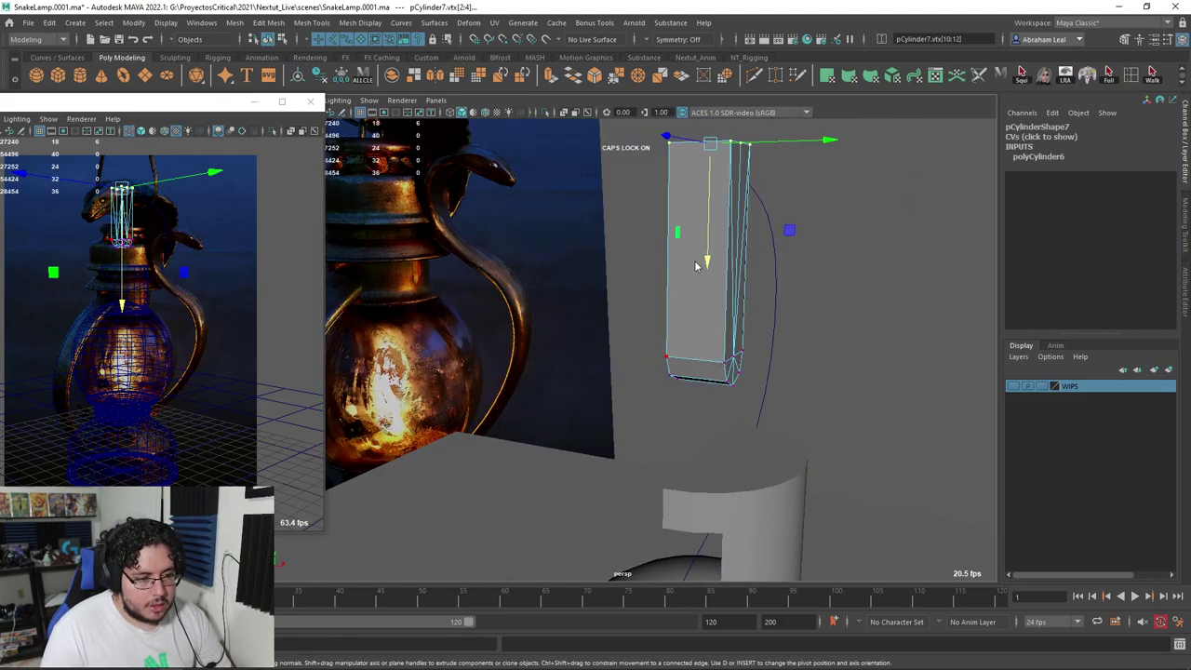
left_click(847, 226)
Move the slot shape against the neck's outer wall, at Translate X 1.28 and Translate Y 9.528
left_click_drag(846, 227, 624, 329, "alt")
left_click(627, 255)
scroll(632, 256, "down", 3)
key("r")
key("w")
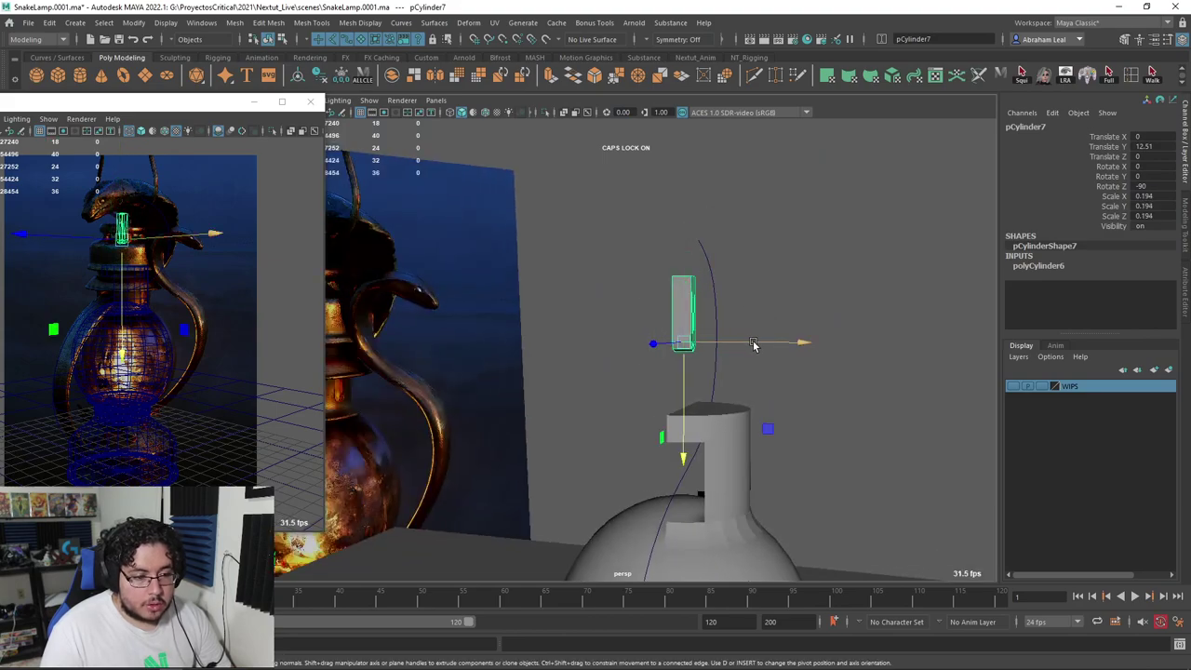
left_click_drag(748, 343, 634, 397)
scroll(634, 400, "up", 2)
left_click(286, 300)
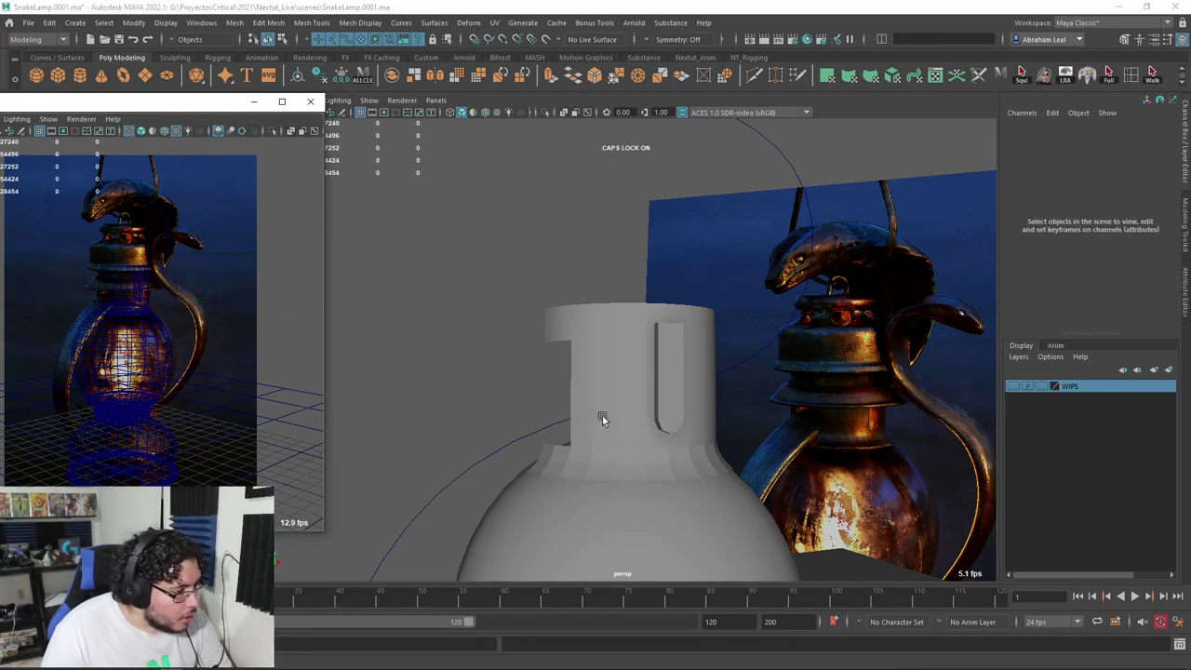
left_click(668, 362)
mouse_move(664, 471)
left_mouse_down()
mouse_move(677, 403)
mouse_move(676, 465)
left_mouse_up()
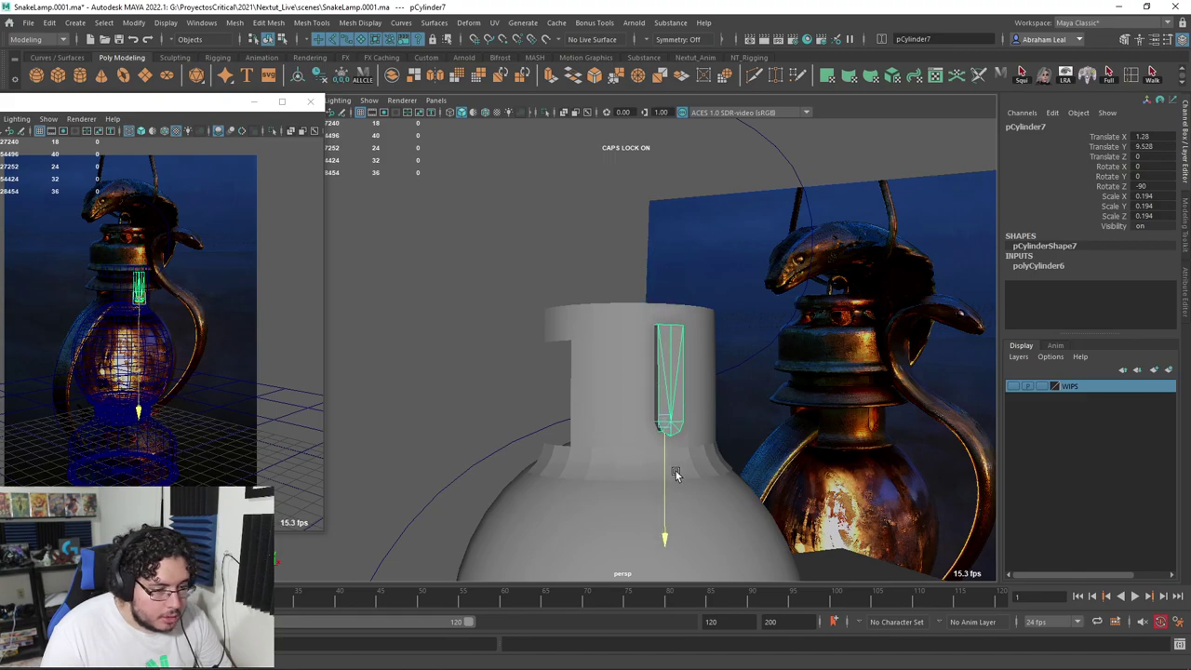
Raise the slot shape to Translate Y 9.588, using the wireframe display to judge its position against the neck
mouse_move(702, 419)
left_mouse_down("alt")
mouse_move(646, 412)
mouse_move(704, 429)
left_mouse_up("alt")
scroll(704, 430, "up", 3)
middle_click_drag(704, 429, 614, 332, "alt")
scroll(614, 332, "up", 3)
key("4")
left_click_drag(614, 332, 643, 355, "alt")
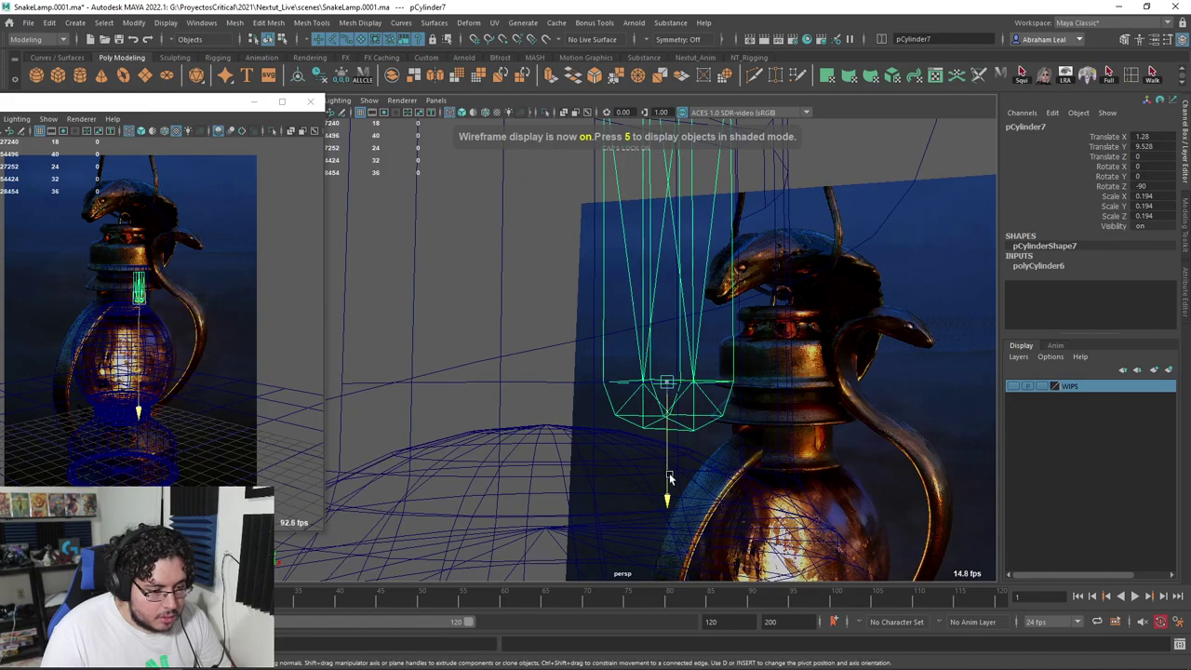
left_click_drag(670, 478, 614, 462)
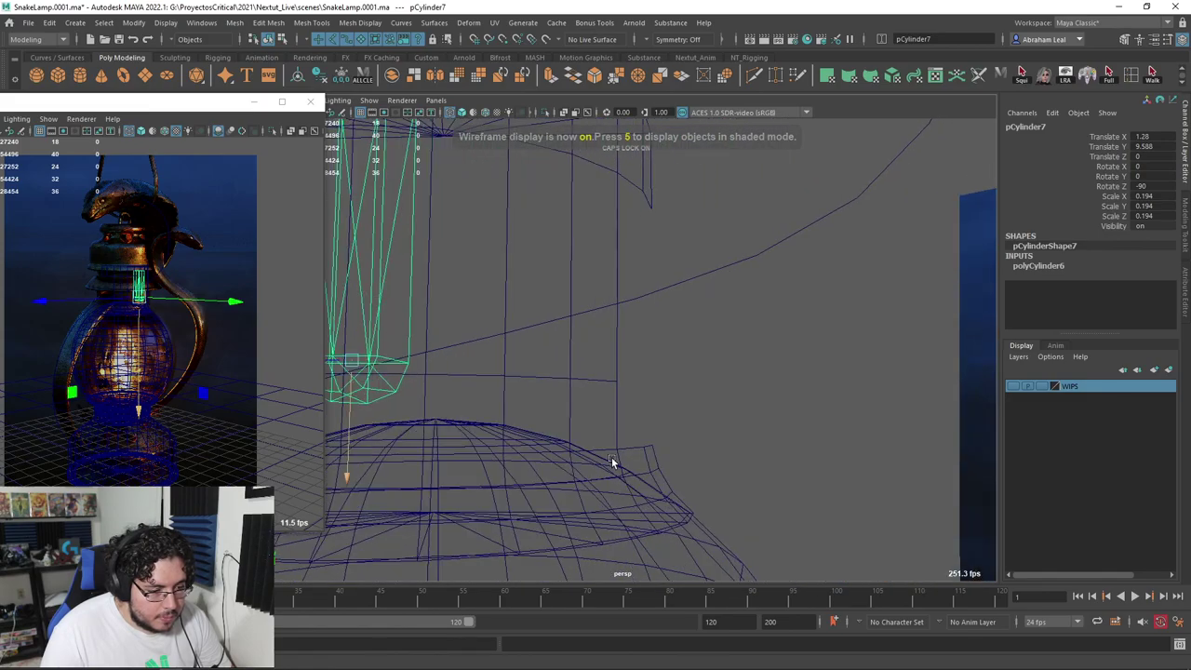
middle_click_drag(614, 461, 693, 444, "alt")
left_click_drag(677, 430, 726, 409, "alt")
key("5")
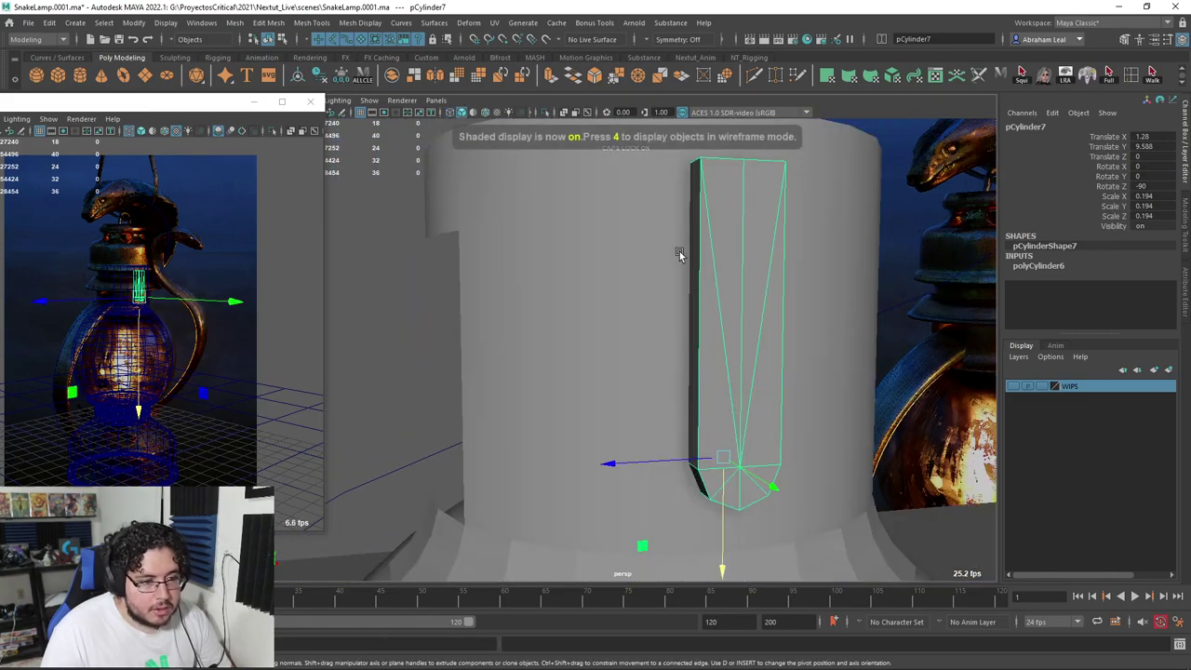
Select the slot shape's top vertices and snap them vertically to the lower edge of the neck's upper rim
left_click_drag(679, 251, 700, 247, "alt")
right_click_drag(700, 248, 640, 246)
mouse_move(649, 172)
left_mouse_down()
mouse_move(786, 226)
mouse_move(648, 184)
left_mouse_up()
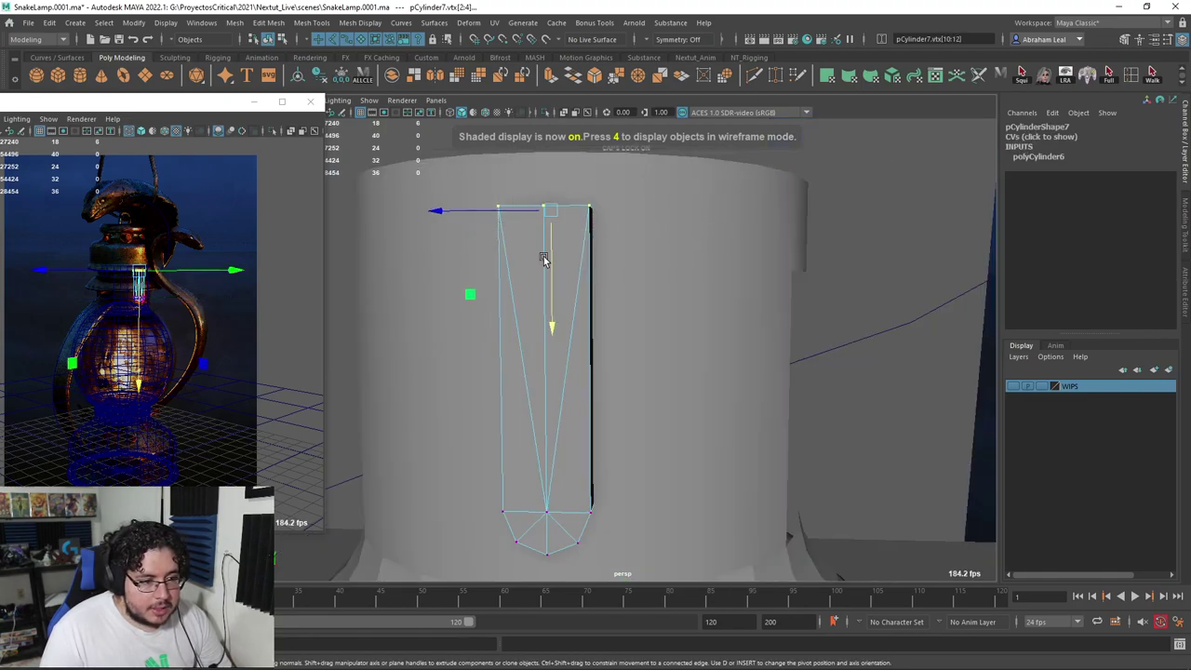
middle_click_drag(544, 259, 577, 325, "alt")
key("v")
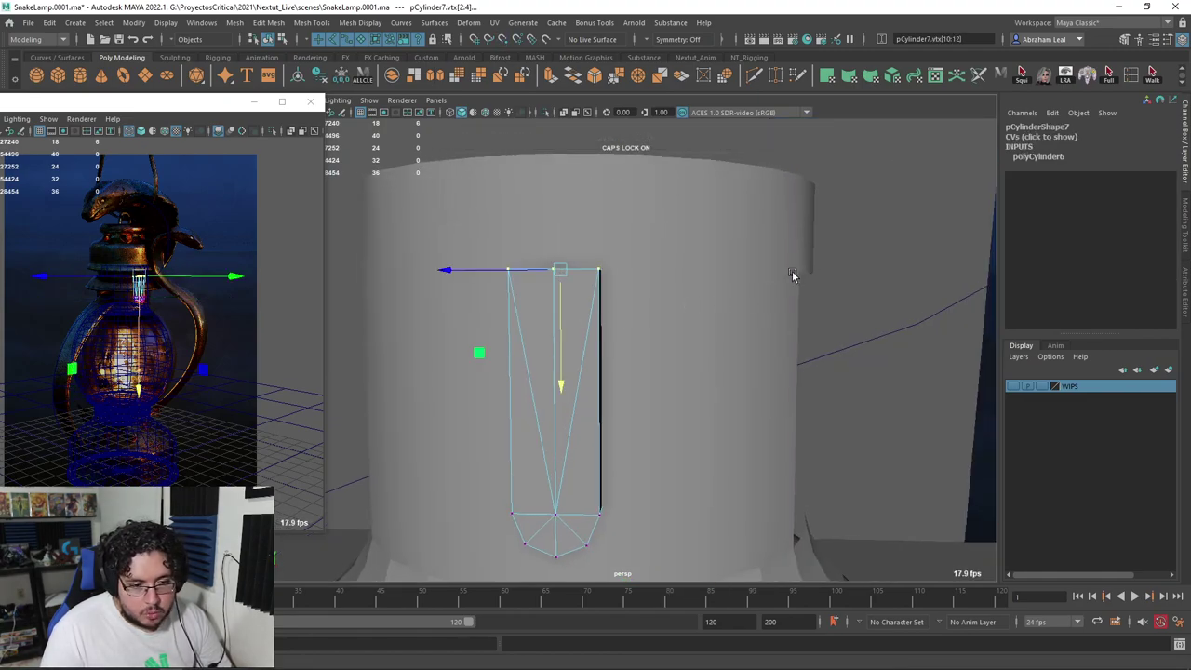
left_click_drag(792, 293, 704, 309, "alt")
Select the neck and examine from several sides how the slot shape sits against its edges
left_click(481, 324)
middle_click_drag(395, 313, 500, 277, "alt")
scroll(501, 278, "up", 2)
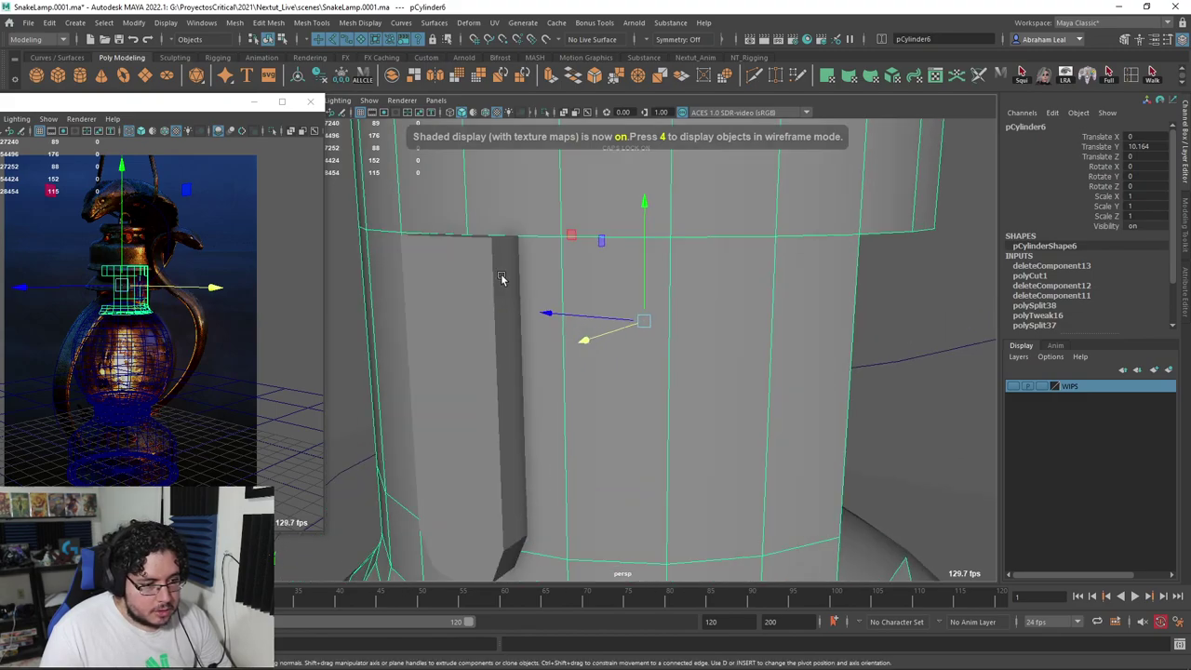
middle_click_drag(488, 383, 545, 269, "alt")
left_click_drag(545, 268, 724, 251, "alt")
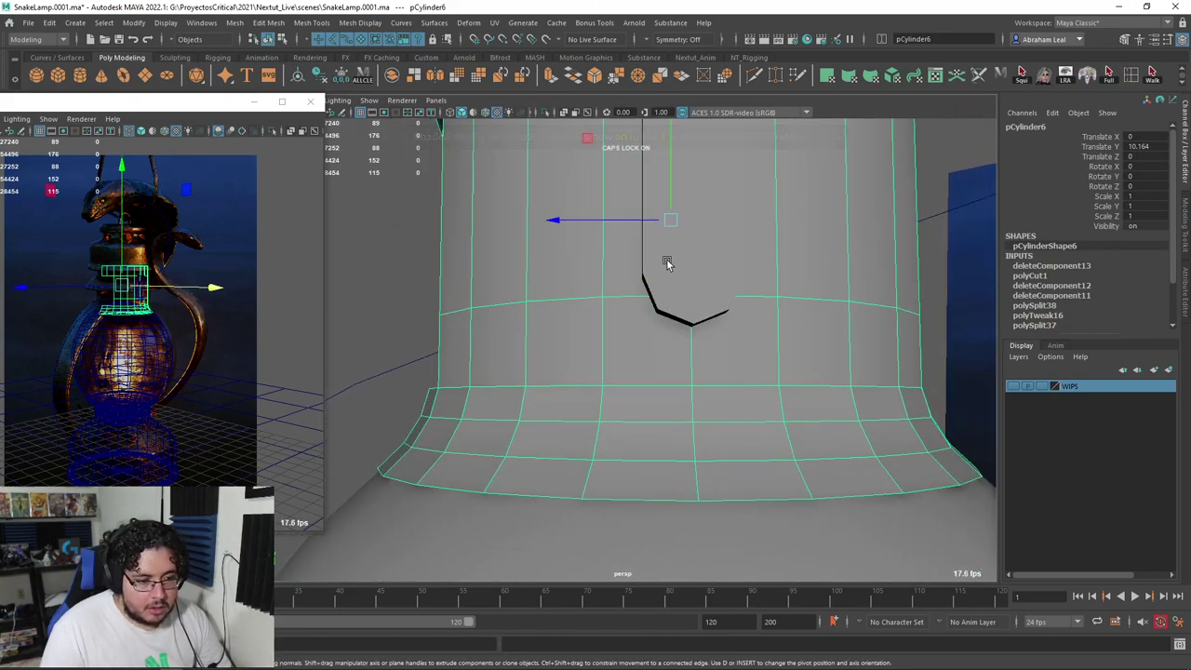
middle_click_drag(649, 298, 638, 434, "alt")
left_click_drag(637, 431, 809, 308, "alt")
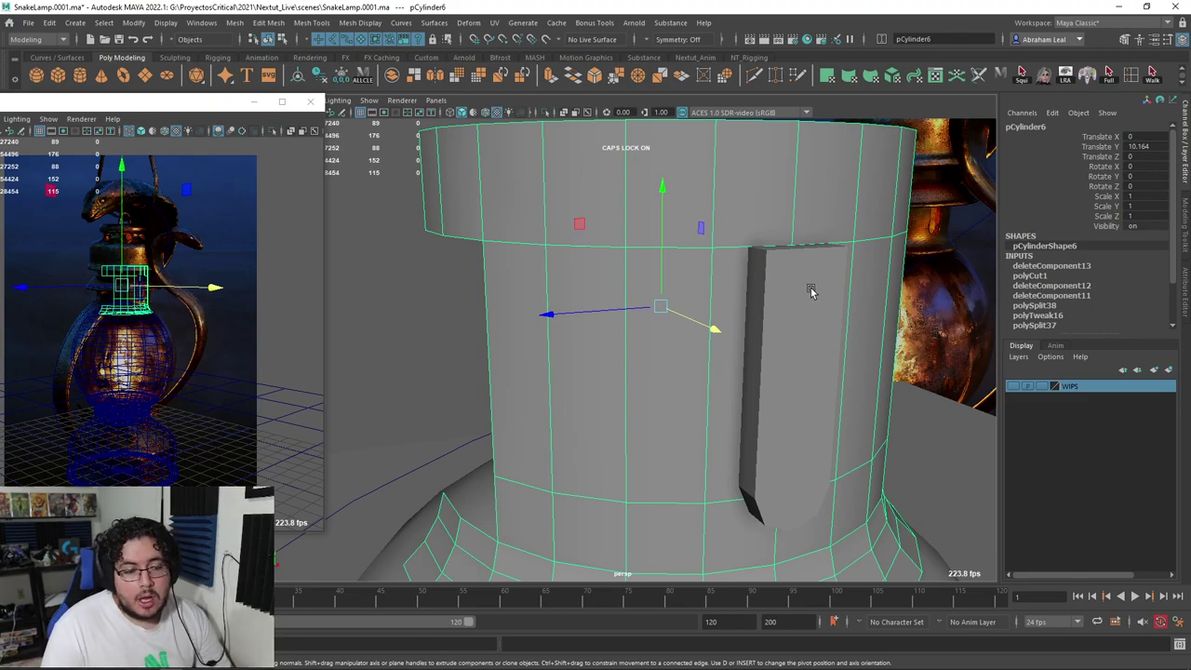
left_click_drag(824, 313, 727, 311, "alt")
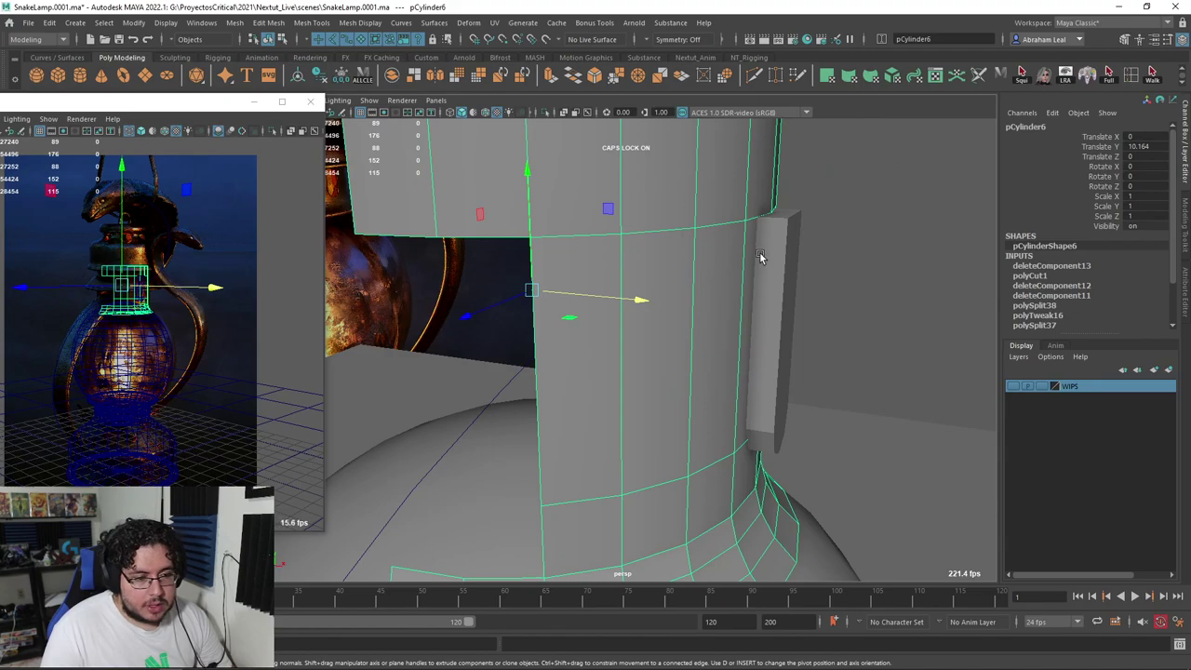
Subtract the slot shape from the neck with a Boolean Difference
left_click(778, 233, "shift")
left_click(318, 76)
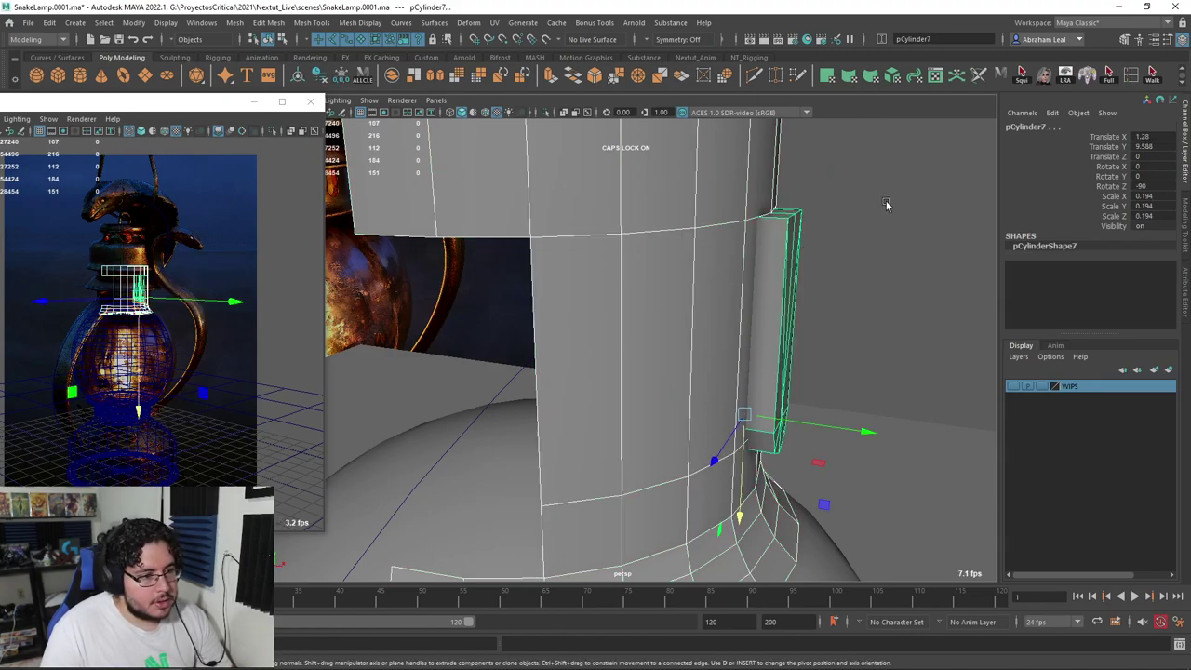
left_click(886, 205)
left_click(718, 187)
left_click(770, 240, "shift")
left_click(234, 22)
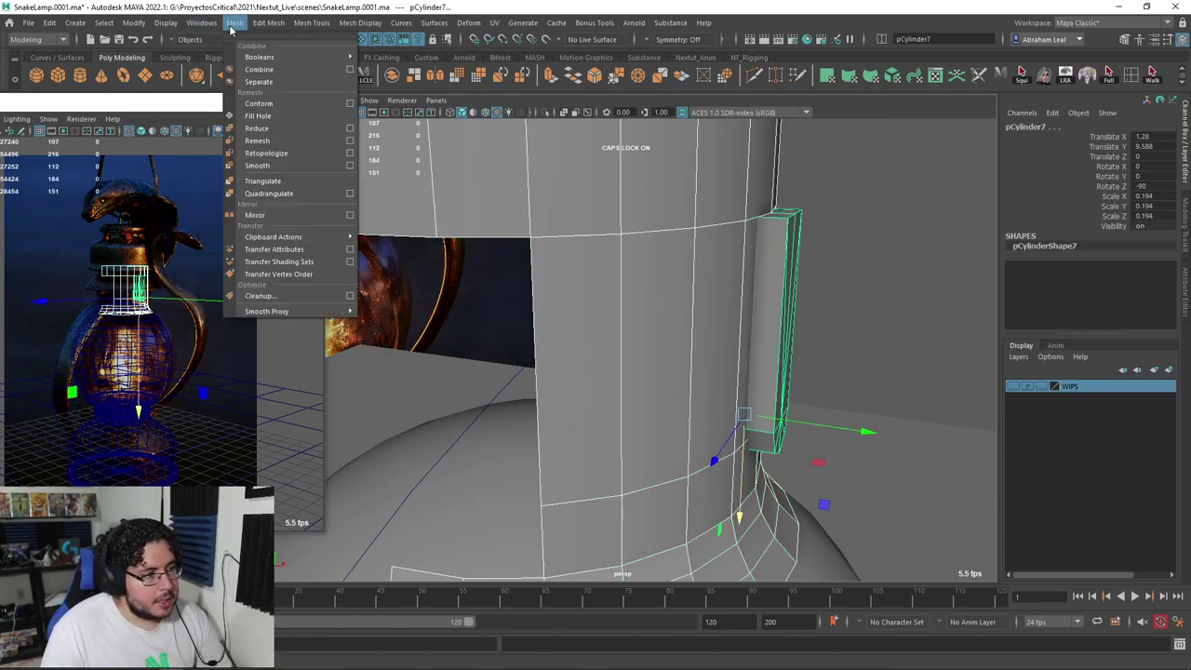
mouse_move(295, 62)
left_click(400, 70)
left_click_drag(651, 214, 578, 184, "alt")
left_click(569, 218)
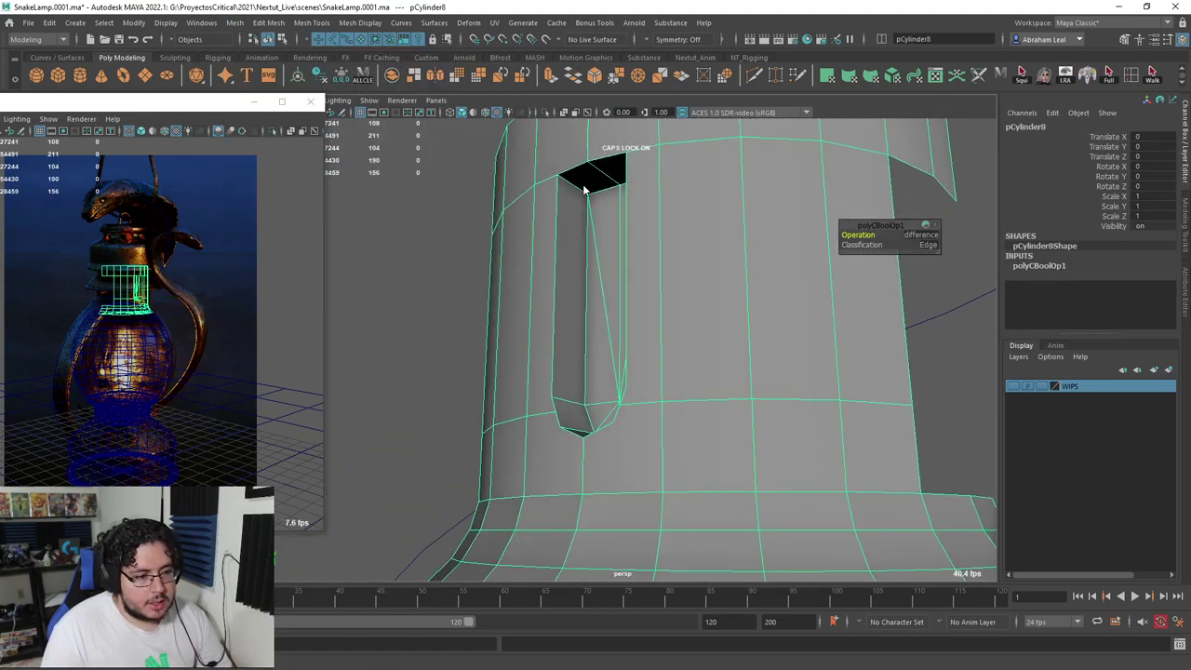
Delete all the back faces inside the slot recess so that the opening goes through the neck
right_click_drag(583, 185, 571, 220)
left_click(569, 204)
left_click(590, 179, "shift")
left_click(606, 170, "shift")
left_click_drag(577, 224, 640, 236, "alt")
left_click(640, 240)
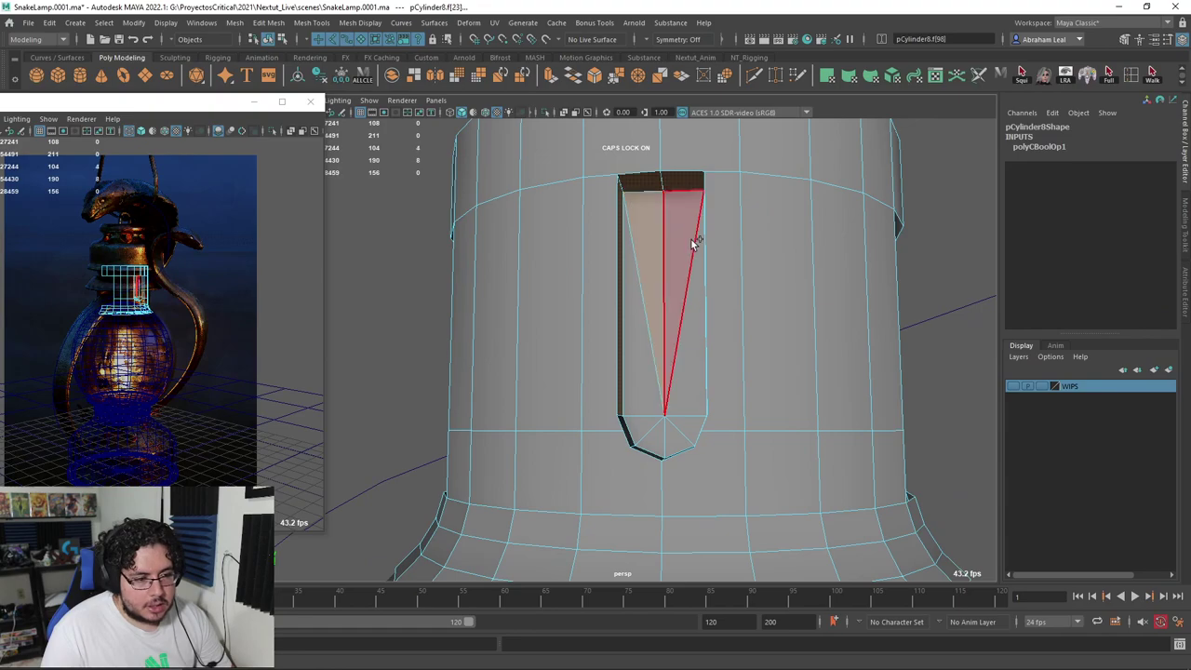
left_click(683, 324, "shift")
left_click(640, 349, "shift")
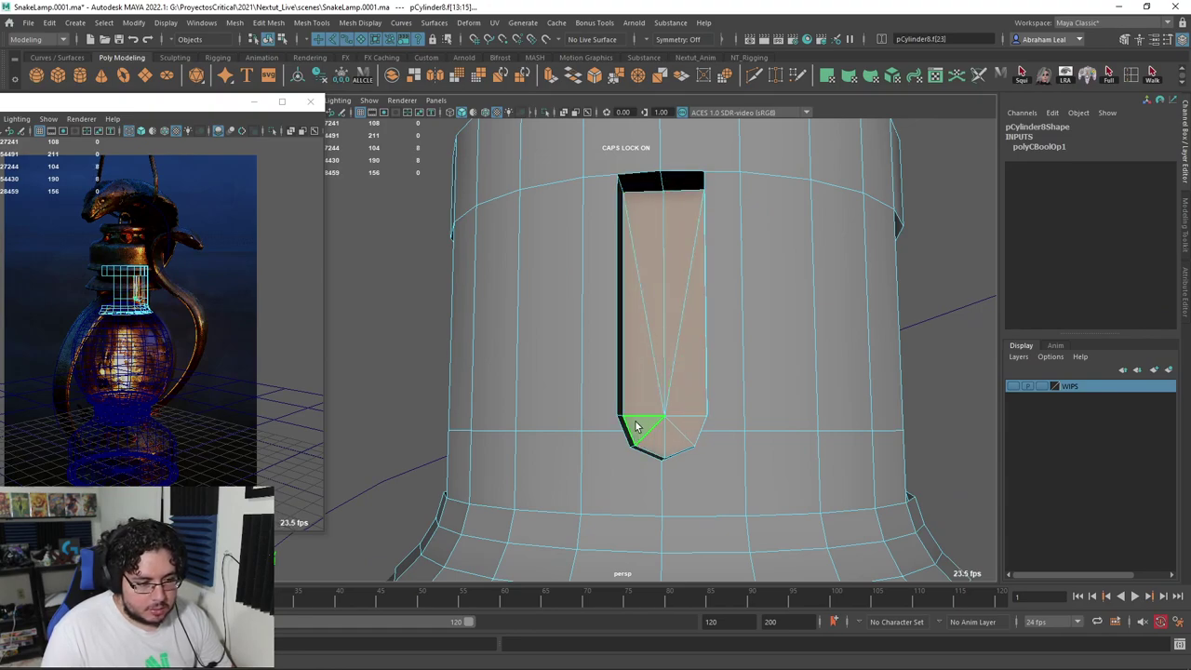
key("Delete")
Delete the remaining wall faces inside the slot along its top, sides and rounded bottom
left_click_drag(736, 229, 652, 244, "alt")
left_click_drag(549, 256, 731, 261, "alt")
left_click(575, 243)
left_click(572, 194, "shift")
left_click(589, 188)
left_click(599, 185, "shift")
left_click(586, 236, "shift")
left_click(748, 268, "shift")
left_click_drag(717, 337, 632, 335, "alt")
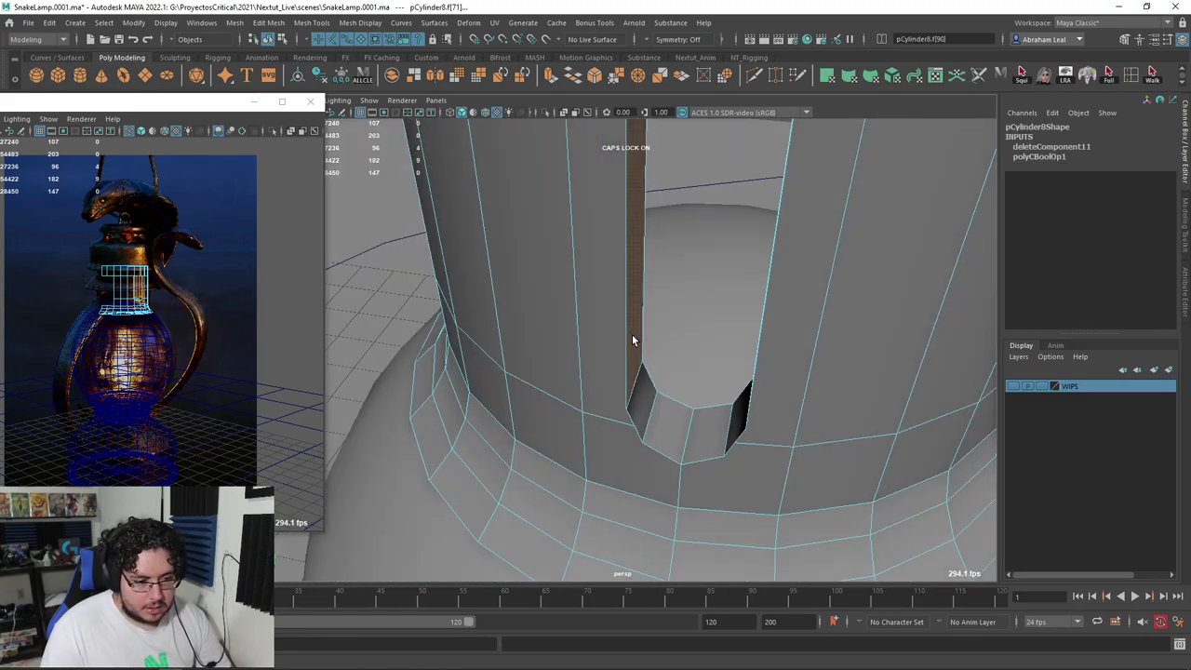
key("Delete")
left_click(672, 424)
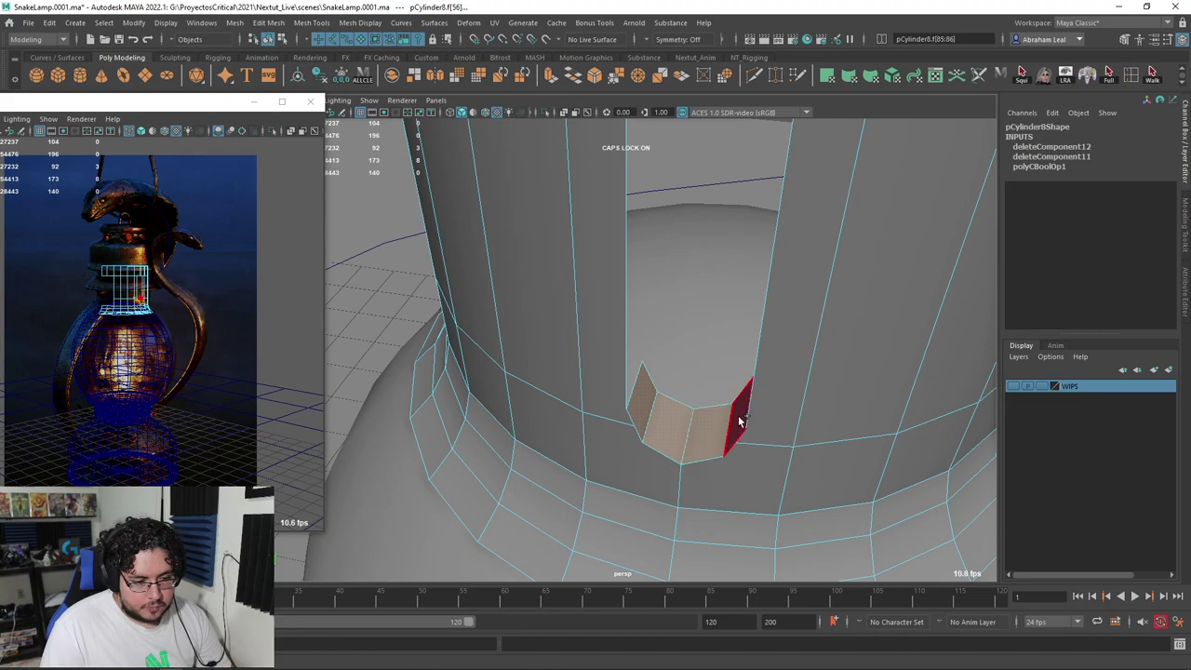
key("Delete")
Preview the neck in smooth mesh display and examine the shape of the slot opening
left_click_drag(738, 425, 591, 347, "alt")
right_click_drag(591, 347, 622, 340, "alt")
middle_click_drag(621, 340, 613, 324, "alt")
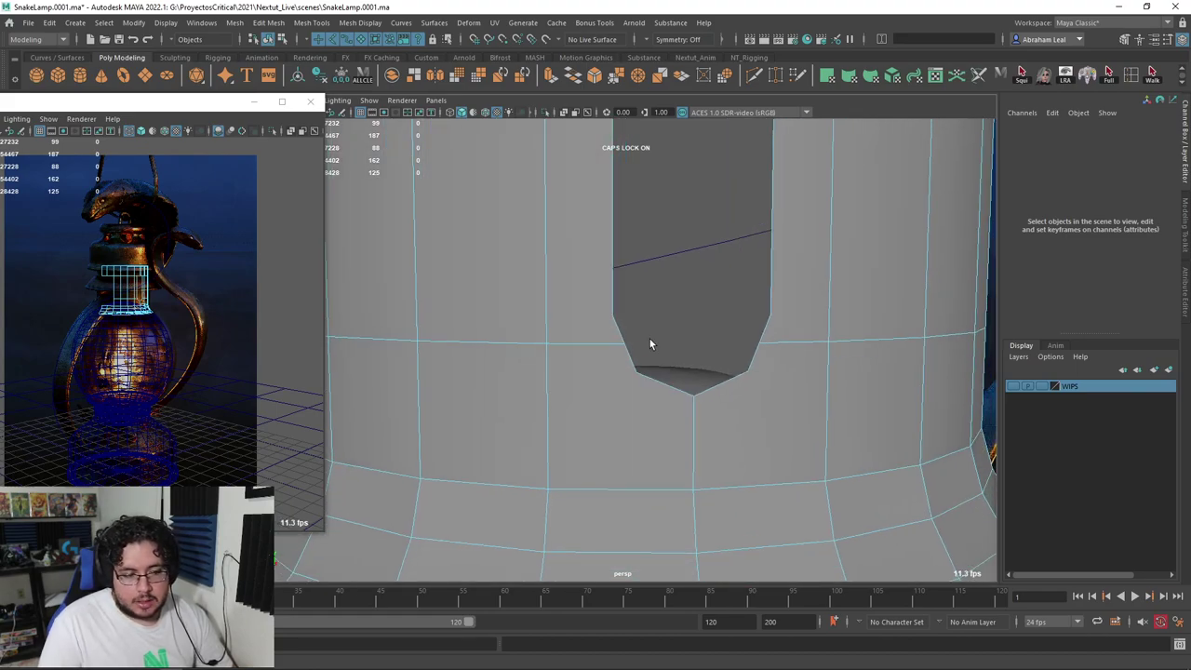
key("3")
scroll(667, 406, "down", 6)
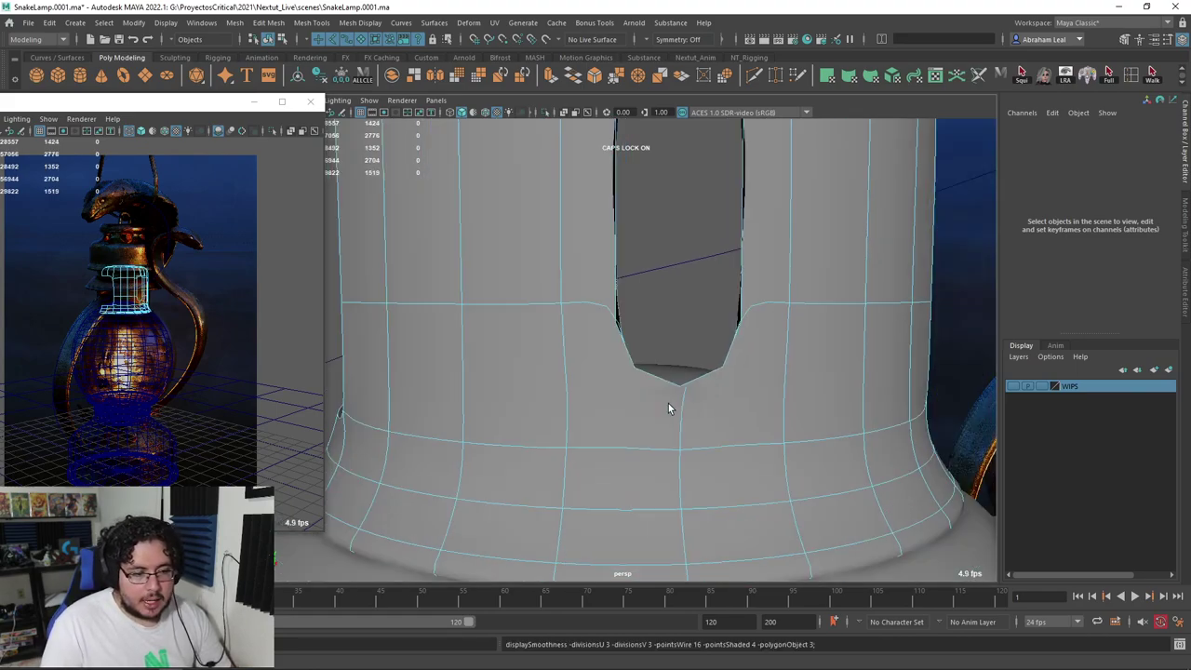
left_click_drag(700, 360, 641, 372, "alt")
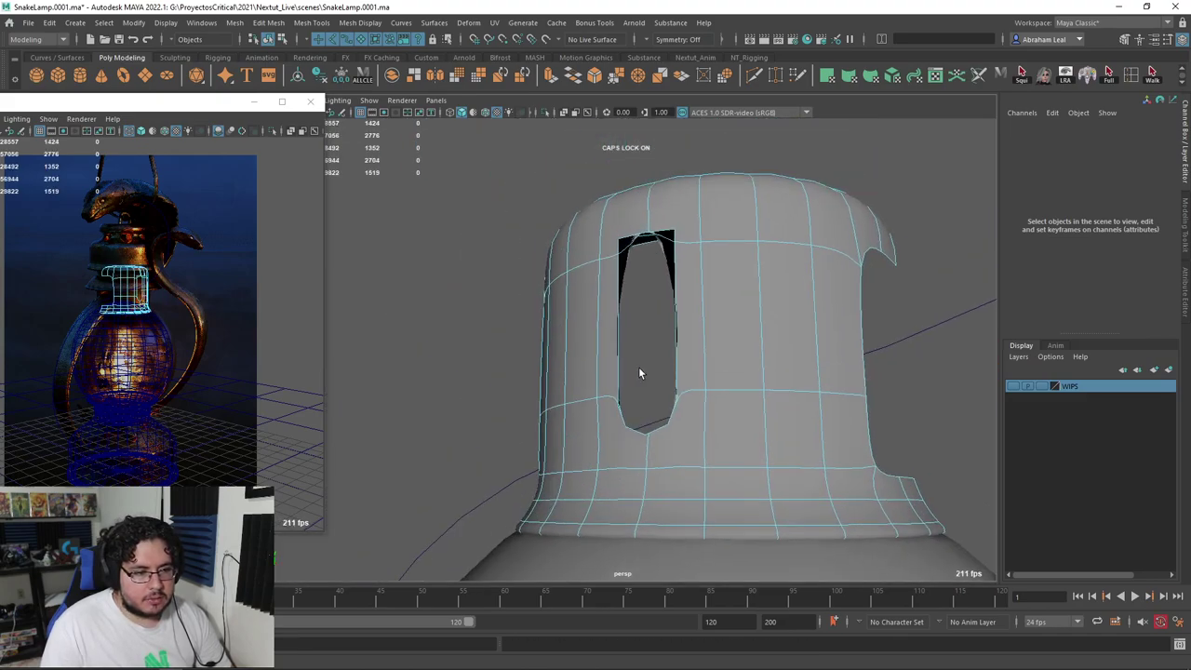
Try deleting the two faces flanking the slot, undo the deletion and turn off the smooth preview
right_click_drag(624, 242, 627, 269)
left_click(626, 265)
left_click(672, 258, "shift")
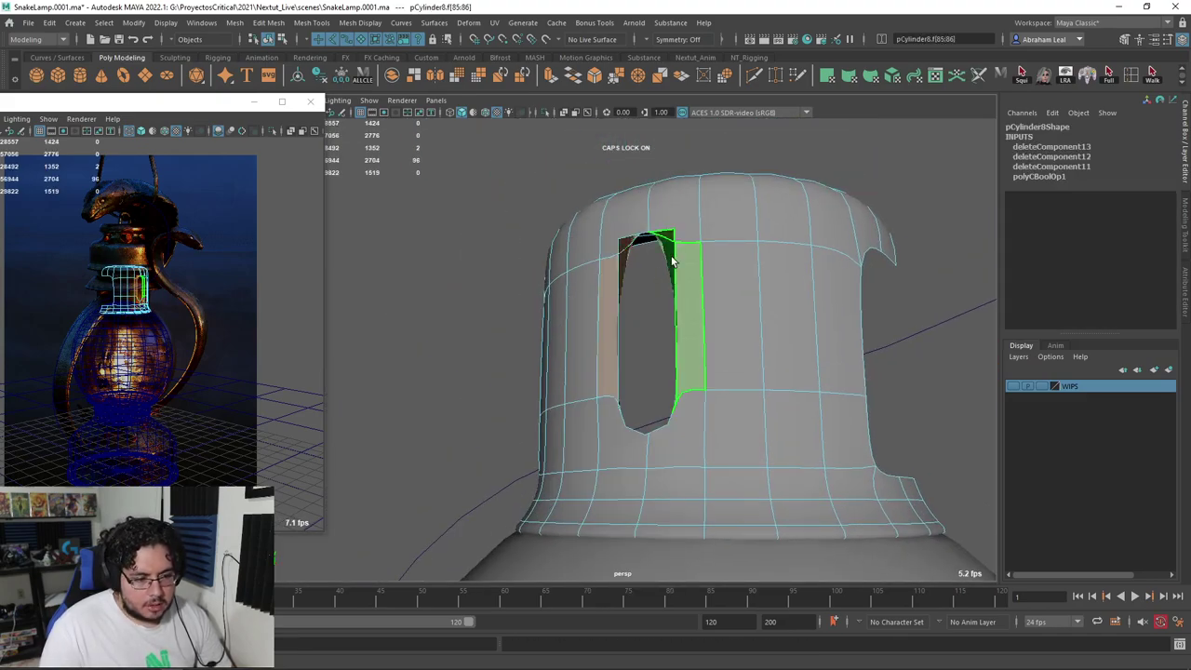
key("Delete")
key("ctrl+z")
key("1")
Snap the extra vertex on each side of the slot's rounded bottom onto the corner vertex just below it
left_click_drag(676, 338, 707, 372, "alt")
scroll(710, 364, "up", 5)
scroll(760, 308, "up", 2)
middle_click_drag(707, 372, 694, 259, "alt")
left_click_drag(694, 260, 641, 308, "alt")
scroll(651, 296, "up", 4)
right_click_drag(663, 284, 631, 283)
left_click_drag(661, 280, 672, 277, "alt")
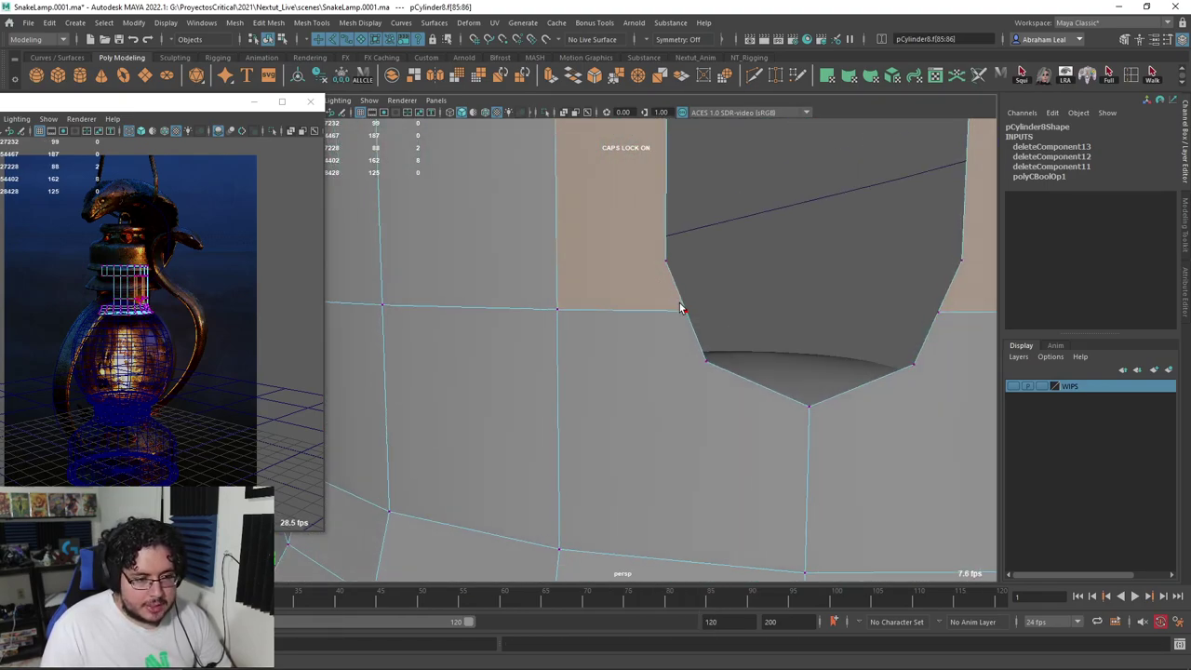
left_click(685, 312)
key("w")
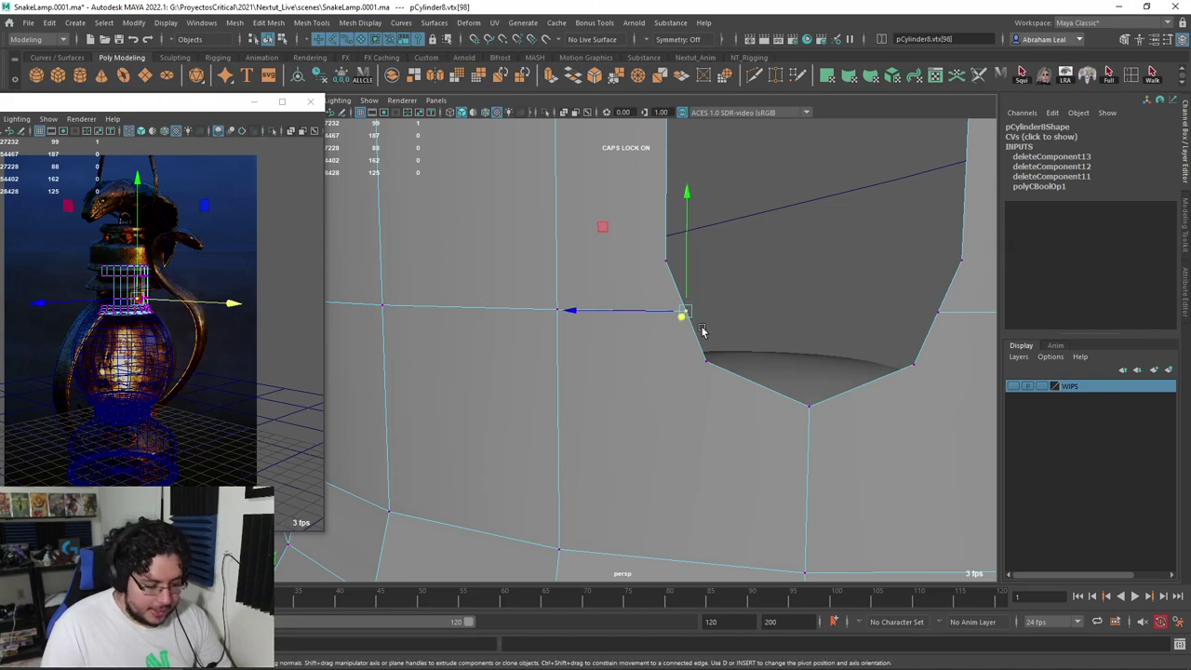
left_click_drag(693, 319, 704, 359)
middle_click_drag(765, 362, 703, 344, "alt")
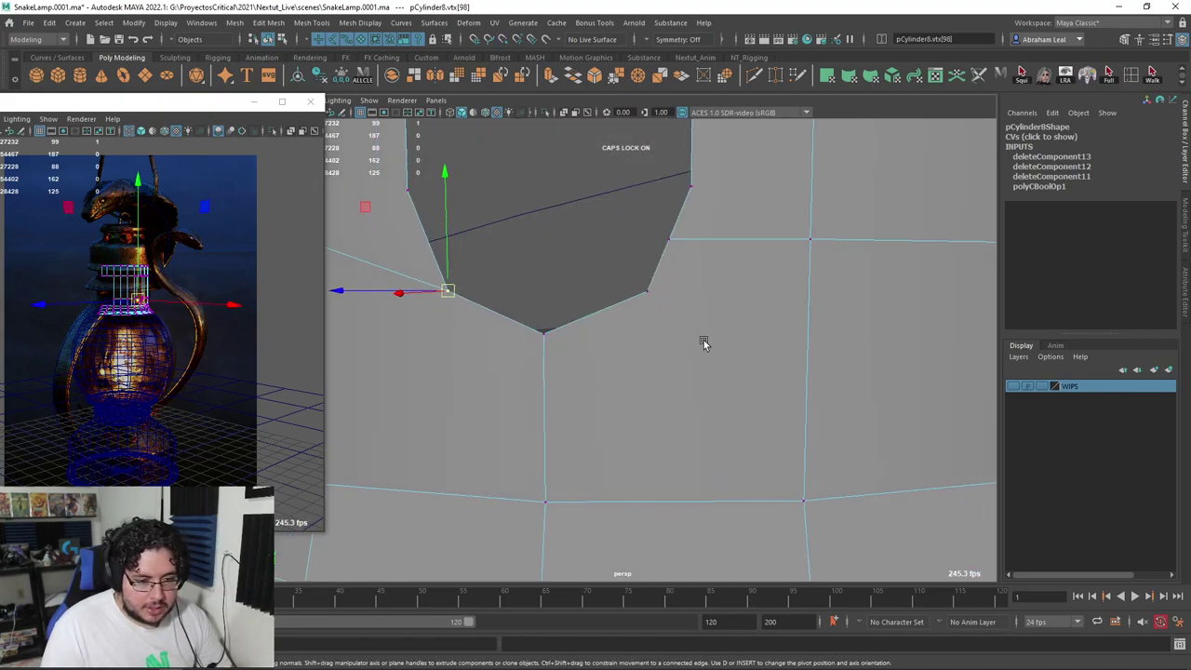
left_click_drag(668, 242, 651, 285)
middle_click_drag(620, 309, 717, 317, "alt")
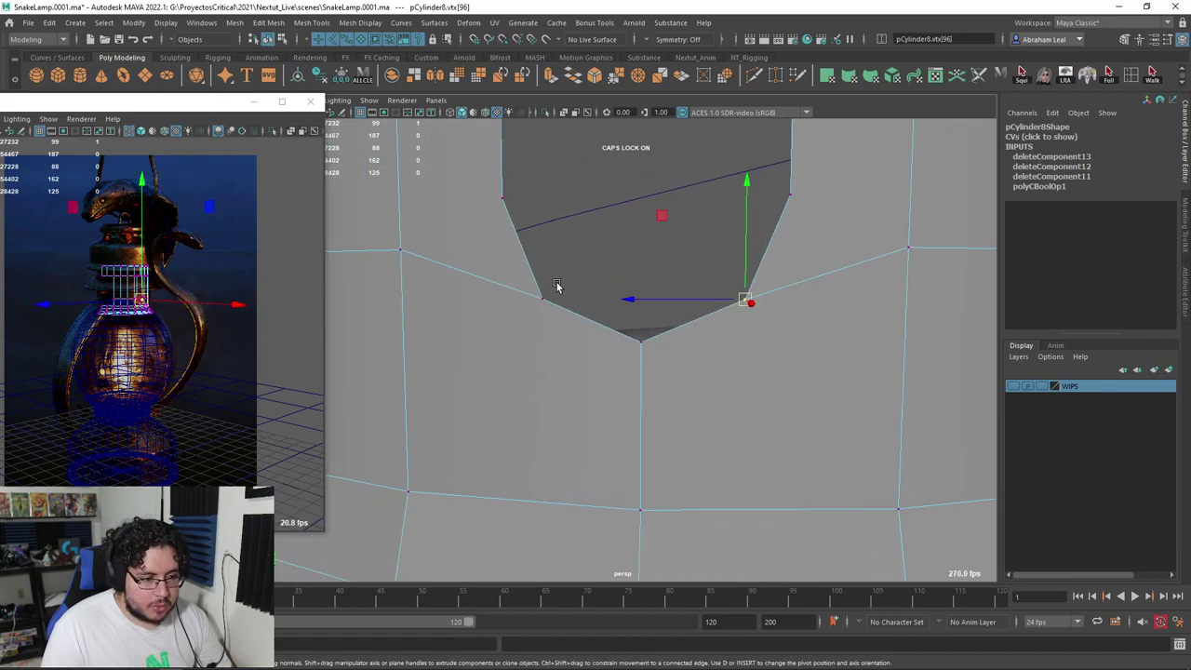
Merge the overlapping vertex pairs at both lower corners of the slot
left_click(638, 76)
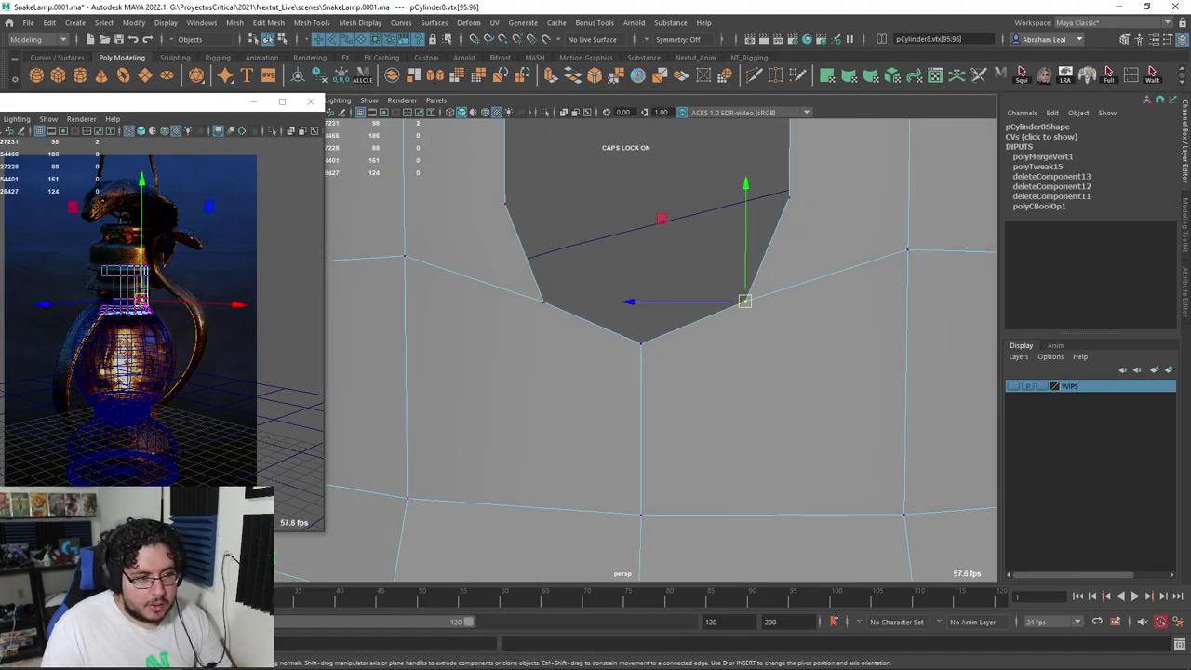
left_click(638, 75)
scroll(699, 221, "down", 5)
left_click_drag(701, 223, 678, 218, "alt")
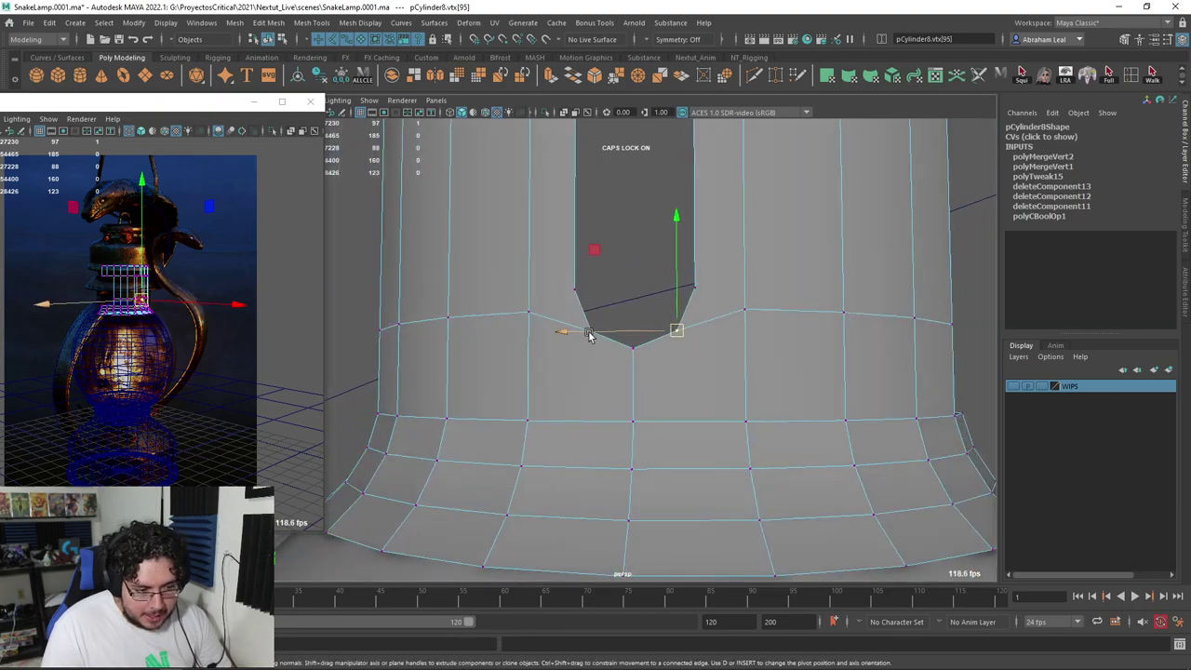
Use Multi-Cut to add an edge from a top rim vertex down to each upper corner of the slot
left_click_drag(598, 346, 607, 304, "alt")
scroll(674, 321, "down", 5)
scroll(607, 304, "up", 5)
middle_click_drag(608, 304, 629, 346, "alt")
left_click_drag(579, 284, 592, 354, "alt")
scroll(577, 338, "up", 2)
scroll(576, 332, "down", 2)
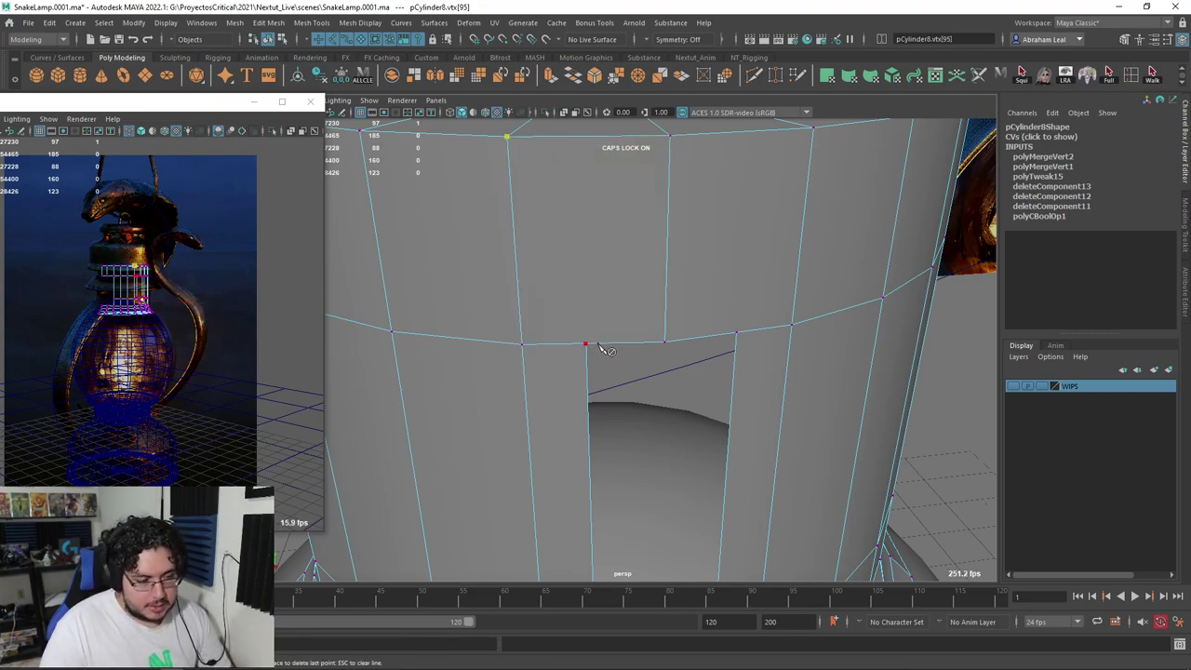
left_click_drag(598, 344, 622, 294, "alt")
middle_click_drag(622, 294, 642, 346, "alt")
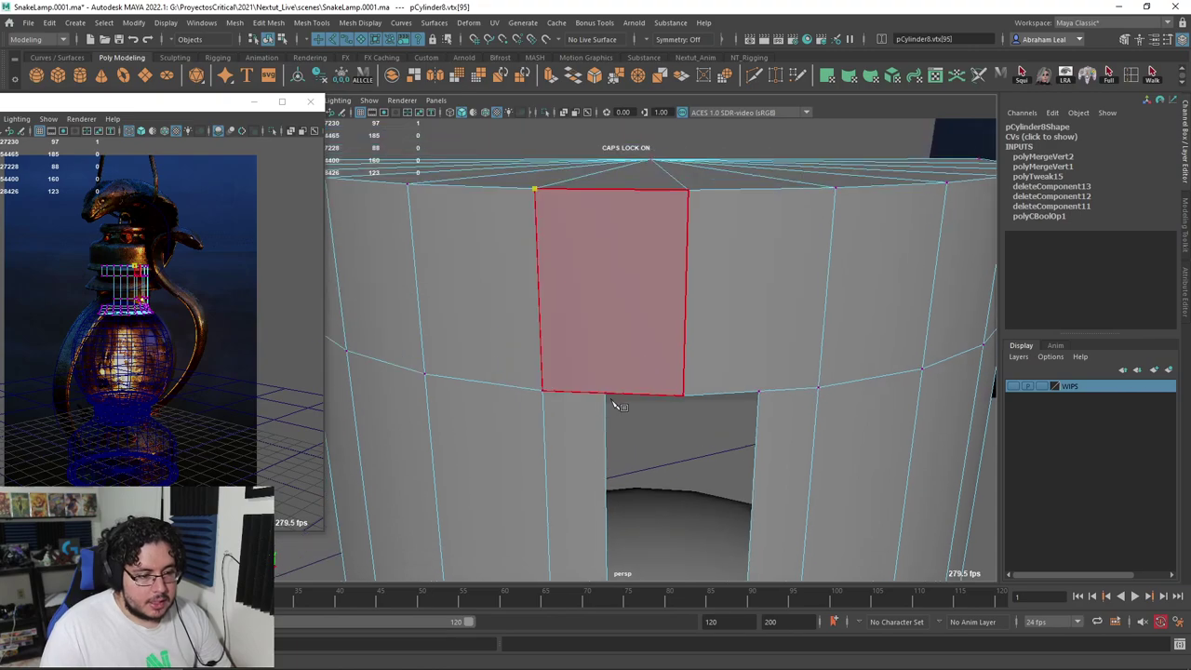
right_click(664, 401)
middle_click_drag(729, 369, 703, 371, "alt")
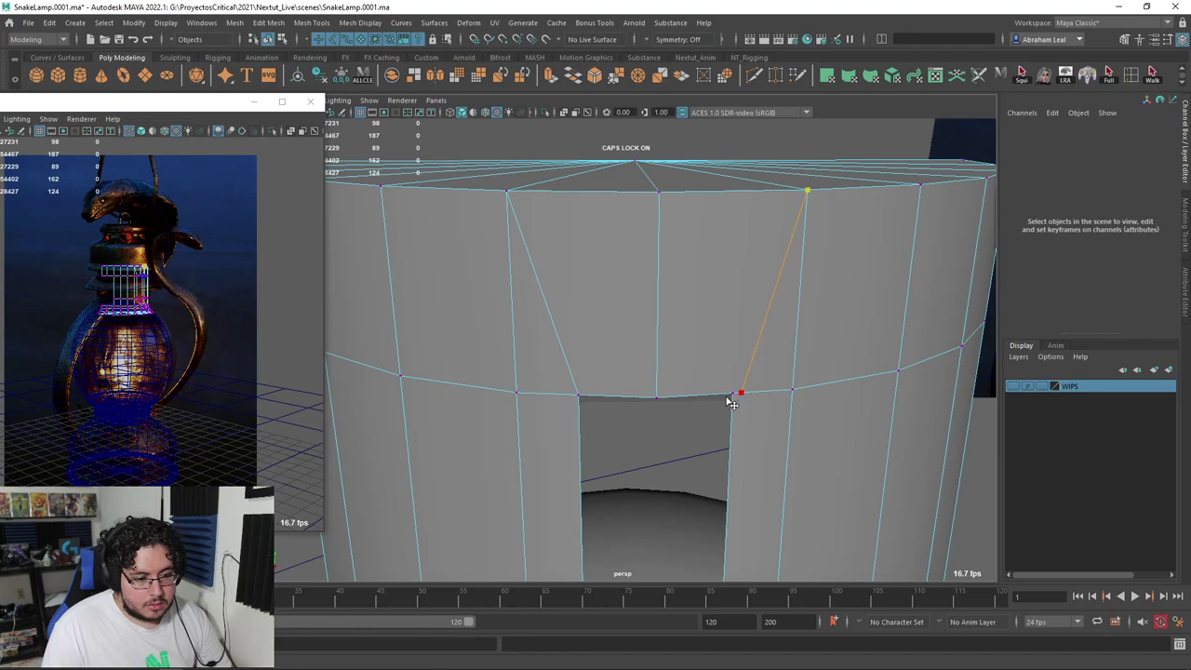
Snap the new cut's lower vertex onto the slot's upper corner vertex beside it
right_click_drag(756, 399, 699, 317)
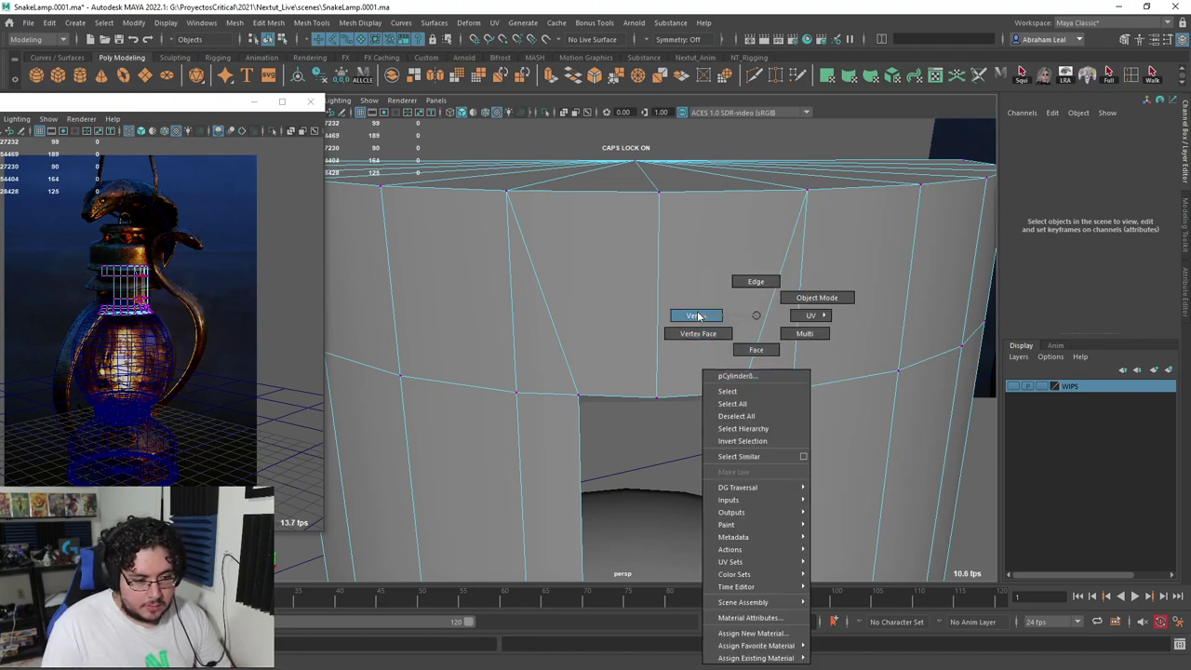
left_click(742, 394)
key("w")
key("v")
mouse_move(742, 394)
left_mouse_down()
mouse_move(728, 394)
mouse_move(734, 383)
left_mouse_up()
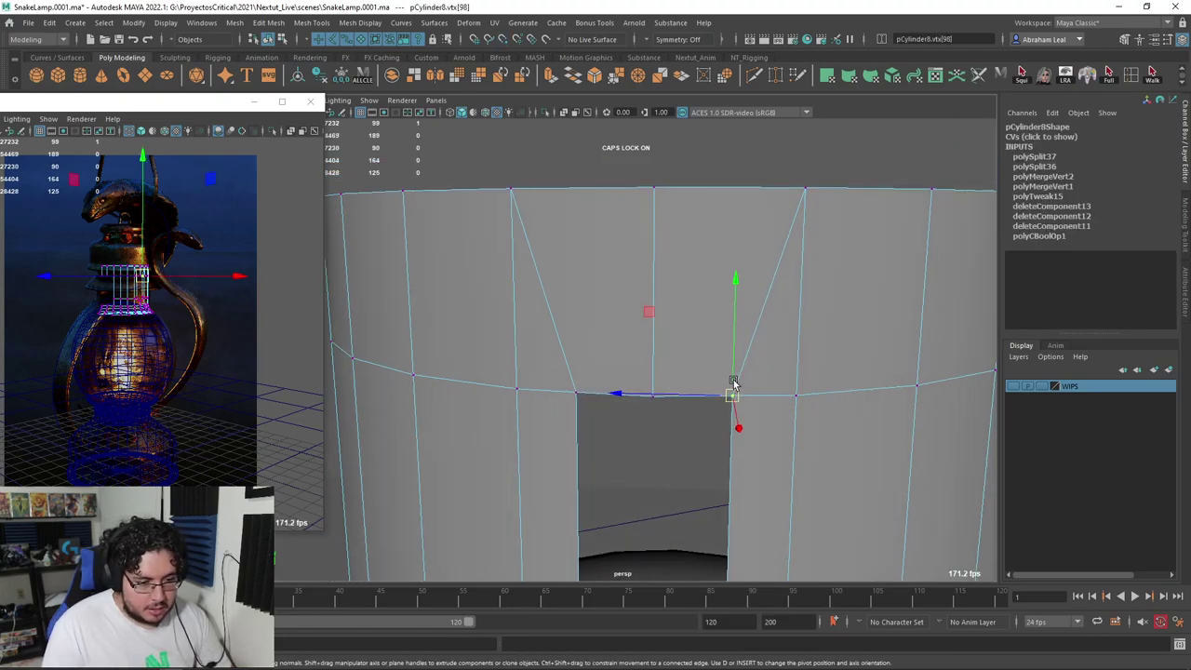
Merge the overlapping vertex pairs at both upper corners of the slot
left_click(616, 76)
middle_click_drag(583, 412, 633, 358, "alt")
scroll(632, 359, "up", 3)
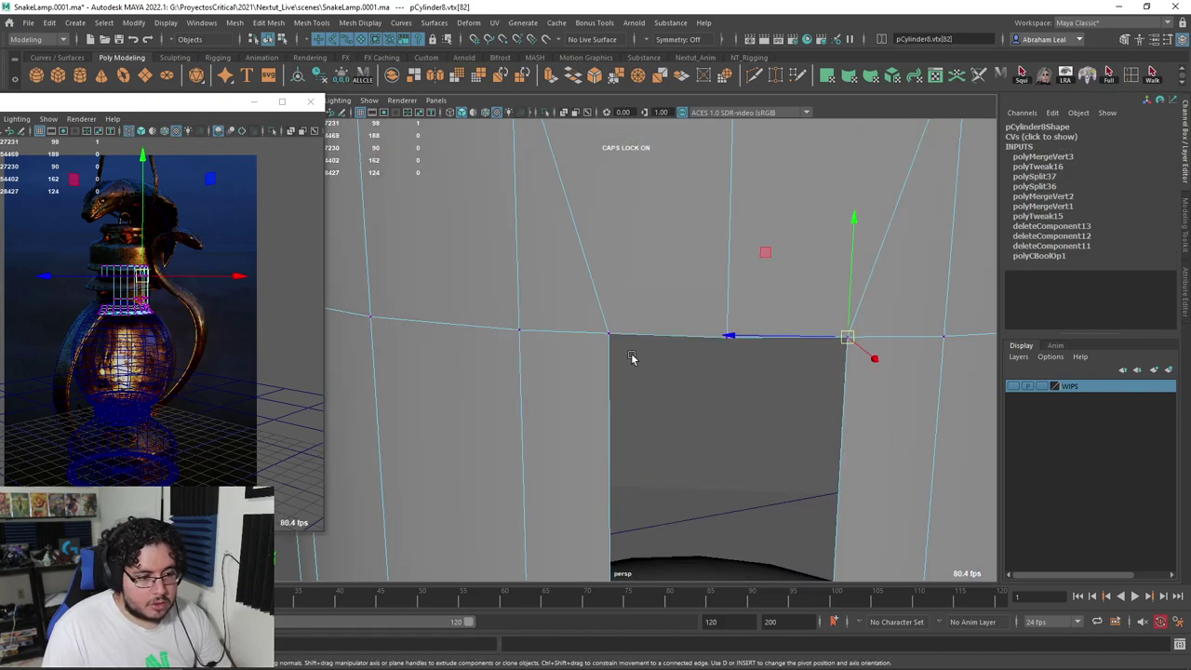
left_click(637, 77)
scroll(710, 353, "down", 3)
left_click_drag(653, 358, 720, 374, "alt")
key("3")
left_click_drag(618, 316, 642, 308, "alt")
scroll(643, 308, "down", 3)
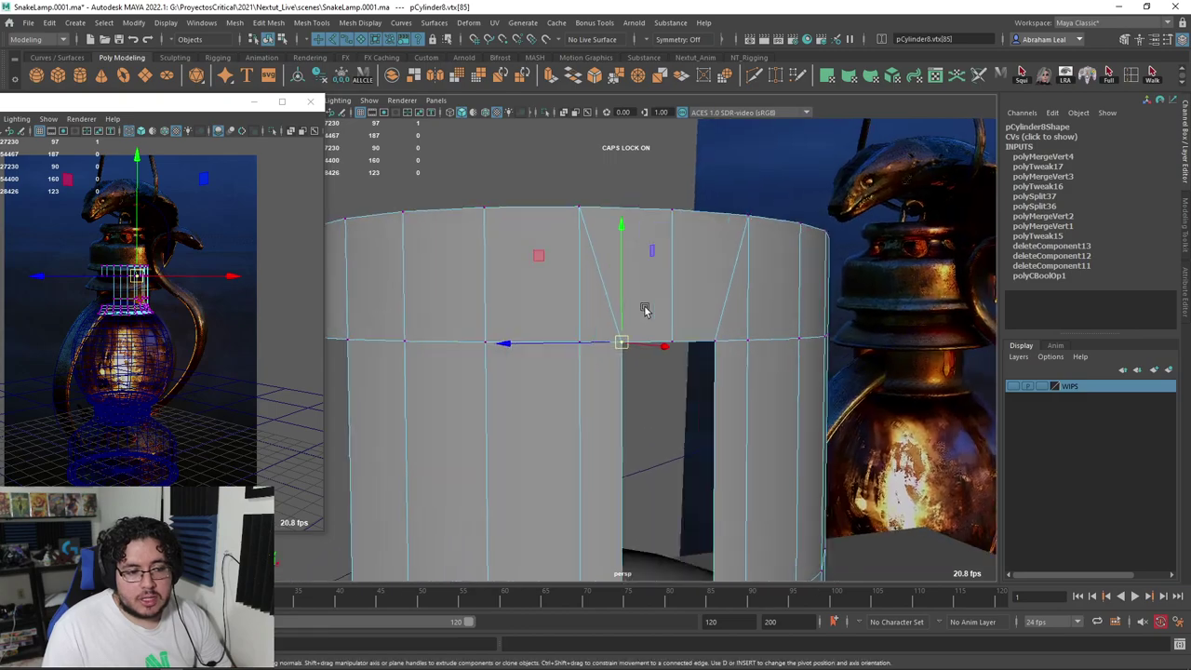
Snap the row of neck vertices on both sides of the slot's rounded bottom down to the height of its lowest vertex
scroll(590, 305, "up", 5)
right_click_drag(660, 319, 614, 346, "alt")
middle_click_drag(677, 359, 694, 325, "alt")
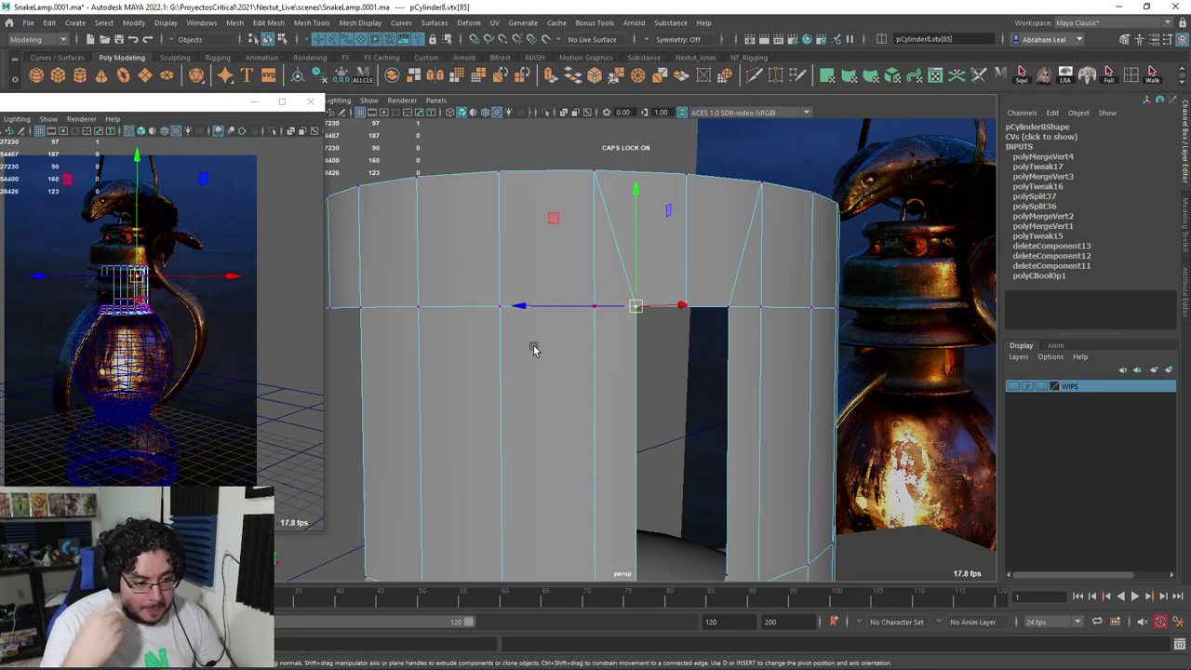
middle_click_drag(614, 412, 600, 337, "alt")
scroll(622, 378, "up", 2)
middle_click_drag(622, 377, 632, 324, "alt")
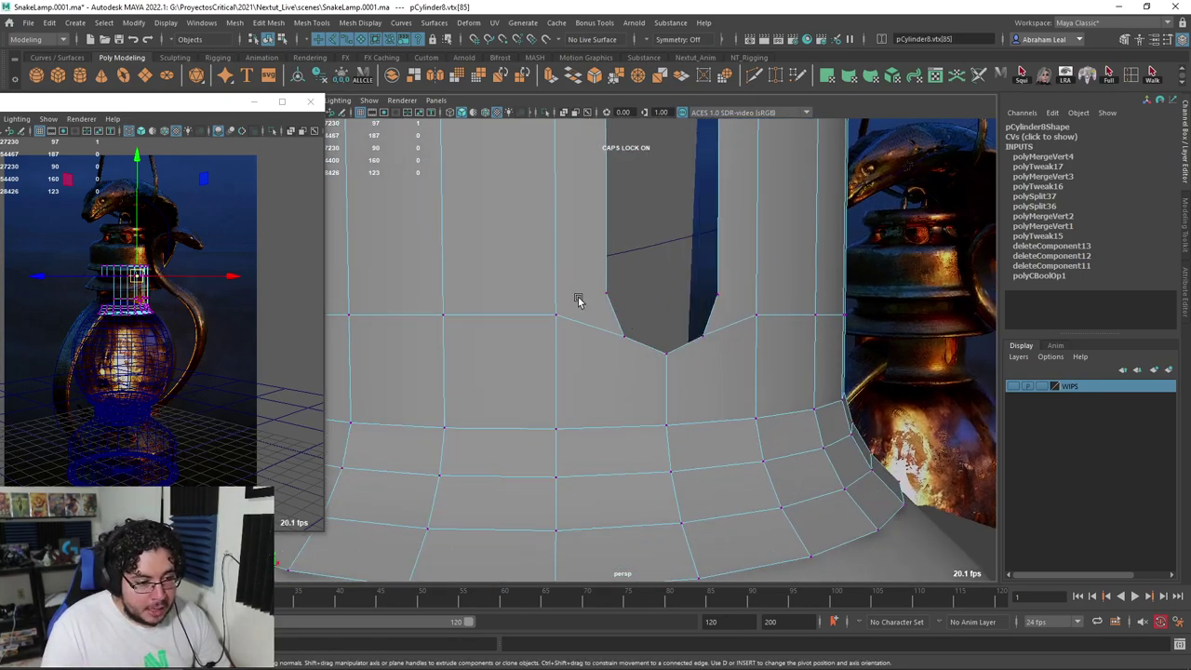
left_click_drag(578, 300, 684, 268, "alt")
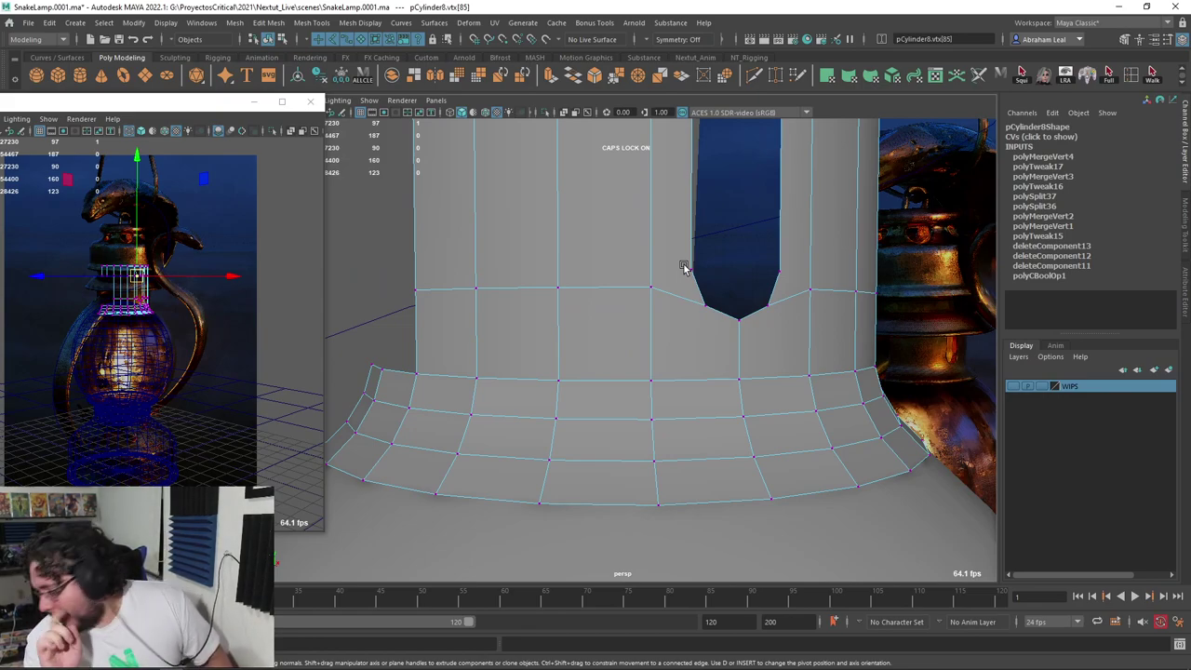
left_click_drag(641, 295, 632, 270, "alt")
scroll(632, 271, "down", 3)
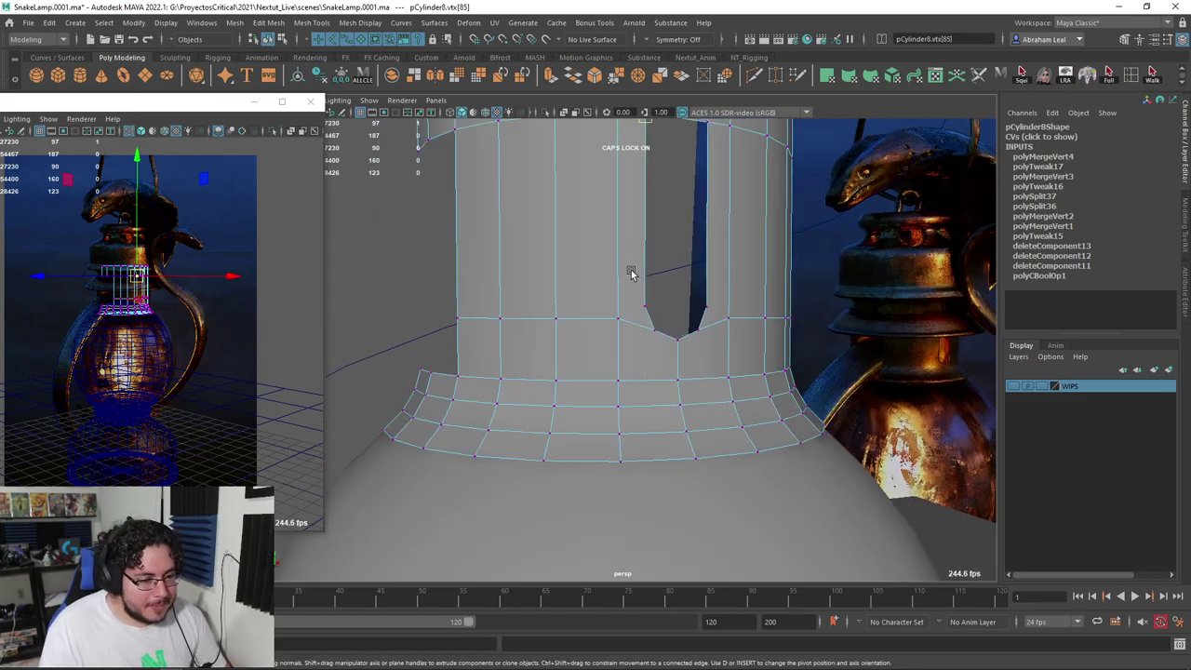
left_click_drag(616, 314, 398, 318, "alt")
scroll(621, 293, "up", 2)
left_click_drag(397, 318, 687, 288, "alt")
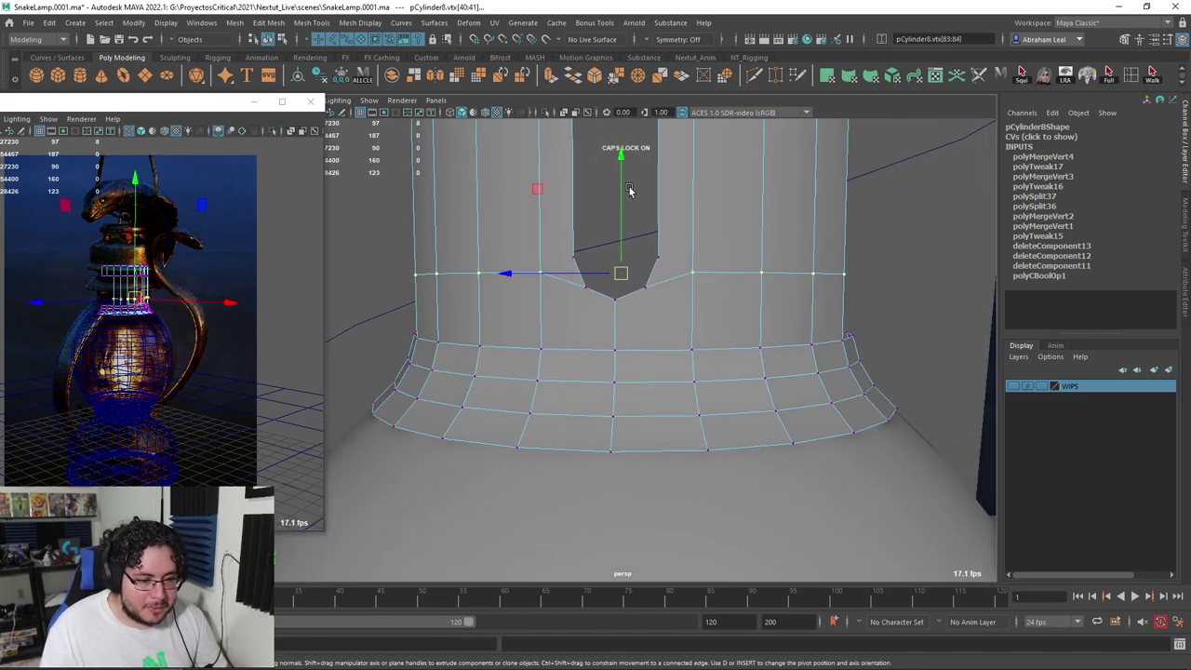
key("v")
left_click_drag(628, 190, 613, 298)
In the side view, use Multi-Cut to connect each angled vertex of the slot's rounded bottom to the nearest diagonal vertex in the row below
left_click_drag(712, 289, 762, 290, "alt")
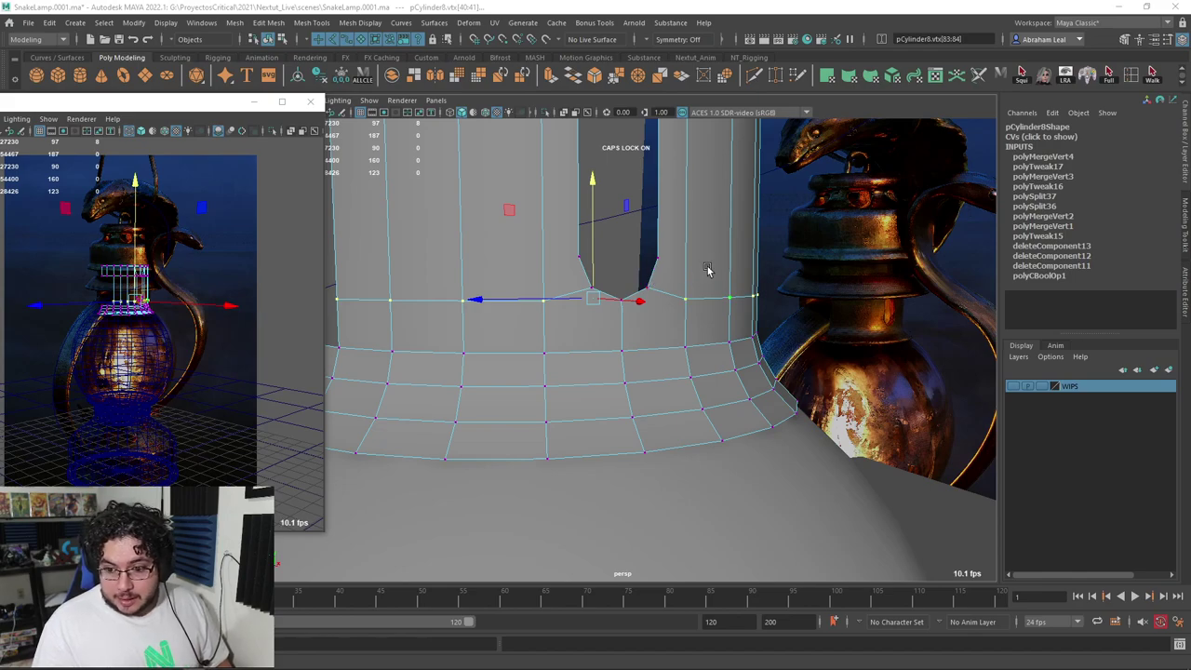
right_click_drag(736, 322, 662, 321, "alt")
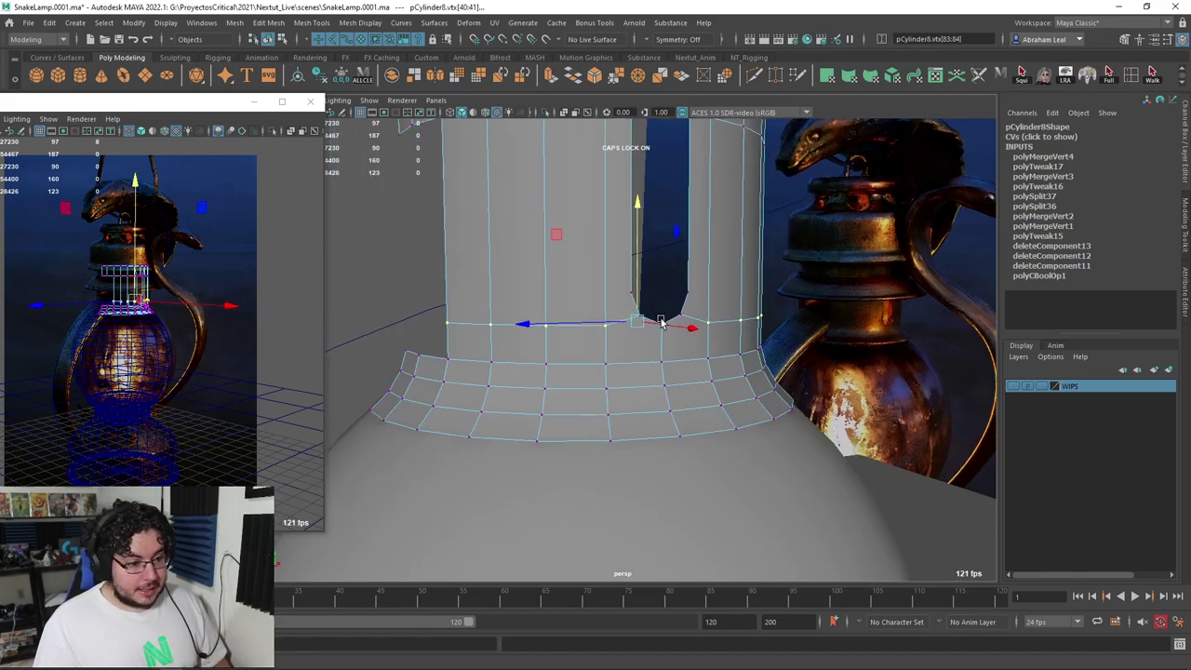
left_click_drag(662, 321, 723, 343, "alt")
middle_click_drag(690, 335, 732, 330, "alt")
right_click_drag(731, 329, 743, 335, "alt")
mouse_move(742, 335)
left_mouse_down("alt")
mouse_move(754, 341)
mouse_move(728, 340)
mouse_move(764, 341)
left_mouse_up("alt")
key("space")
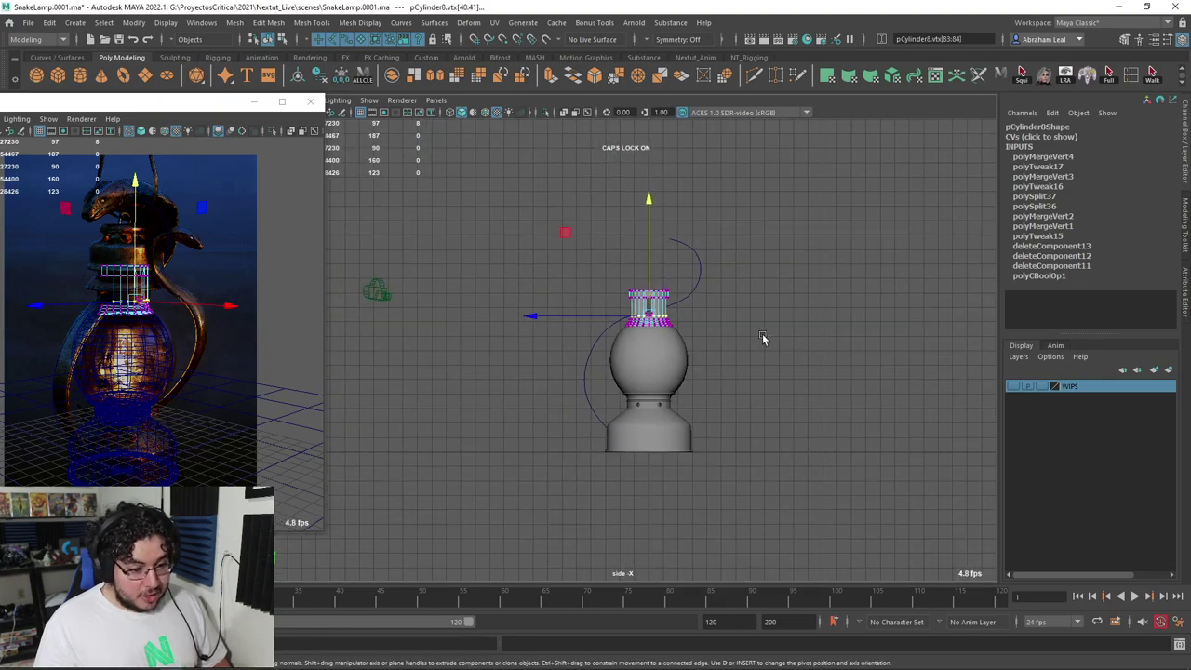
right_click_drag(707, 341, 777, 196, "alt")
middle_click_drag(776, 196, 665, 402, "alt")
scroll(665, 402, "up", 5)
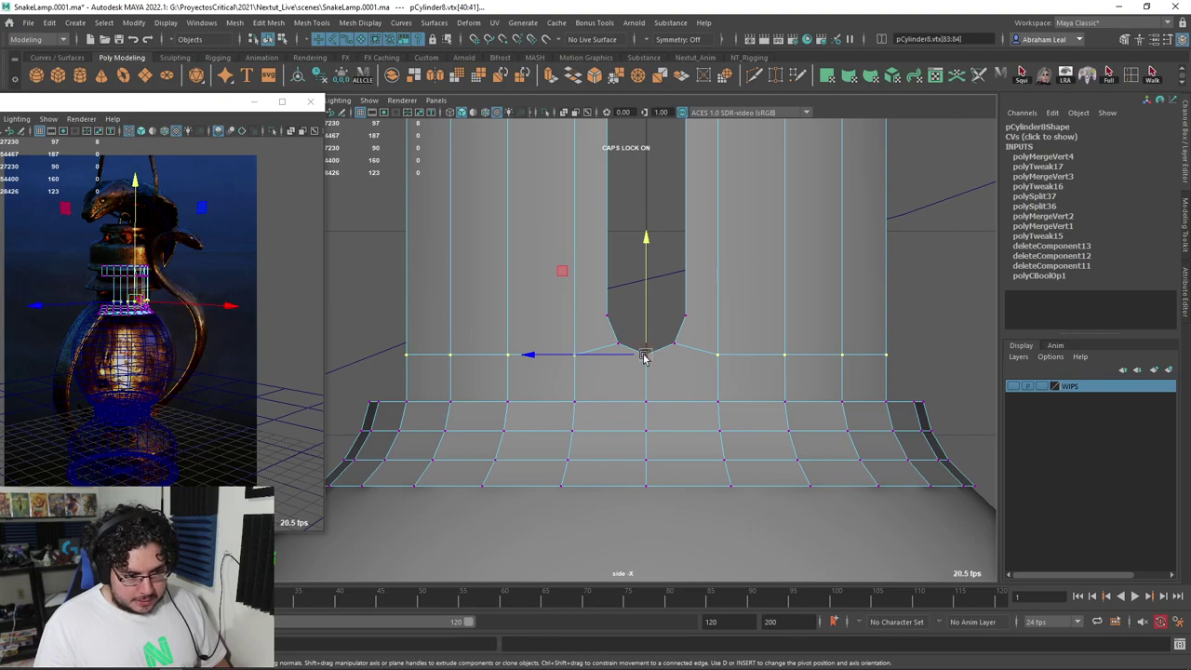
scroll(717, 332, "up", 3)
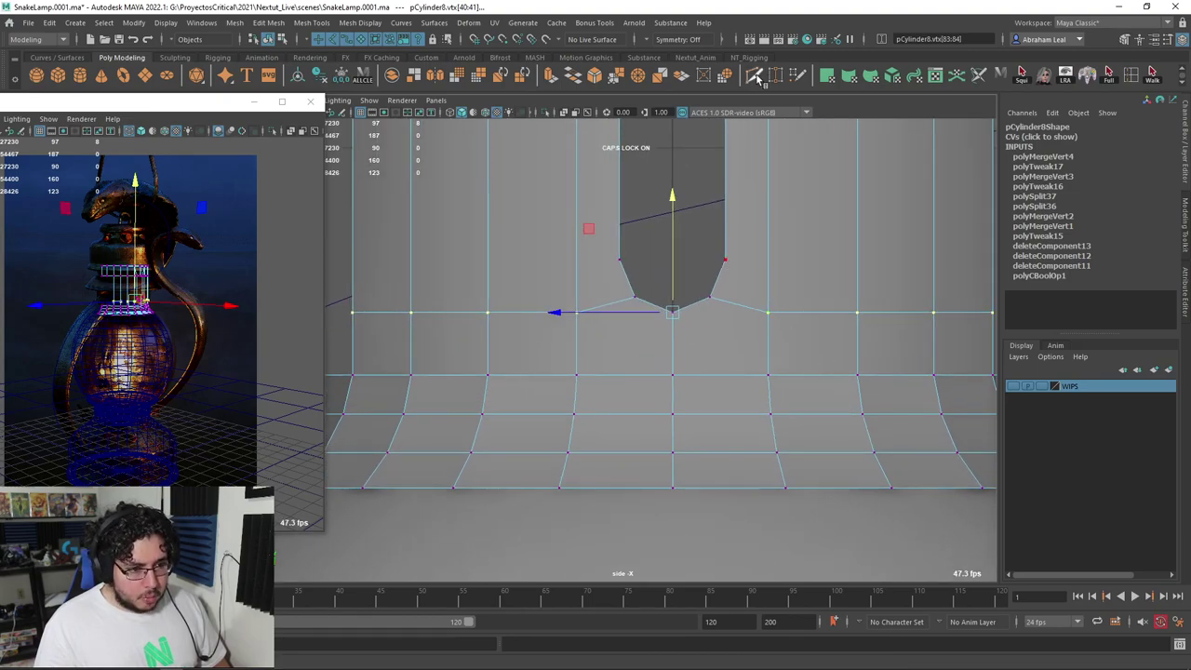
key("ctrl+shift+x")
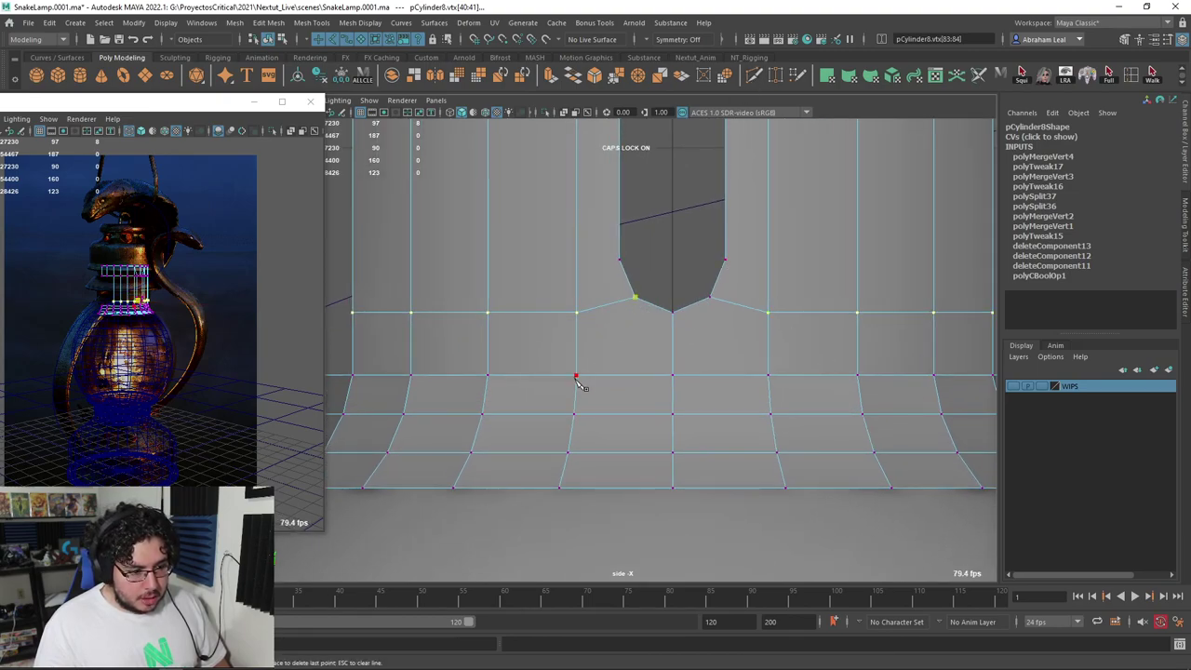
key("Return")
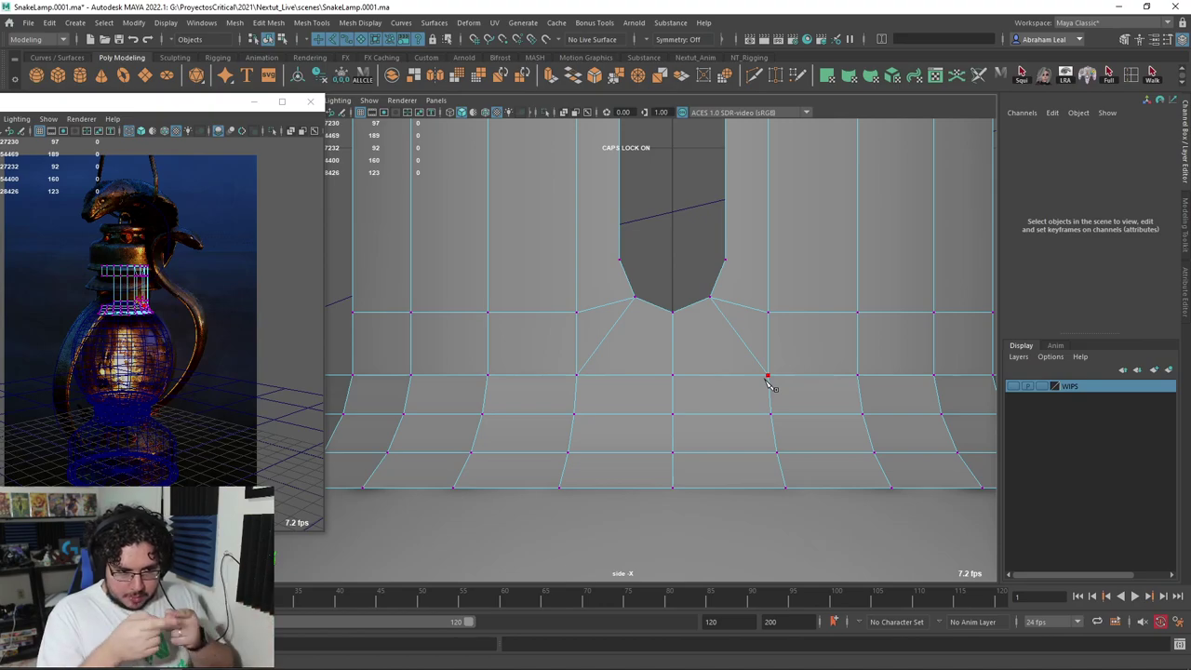
Preview the mesh smoothed and delete the extra vertex at the slot's lowest point
key("3")
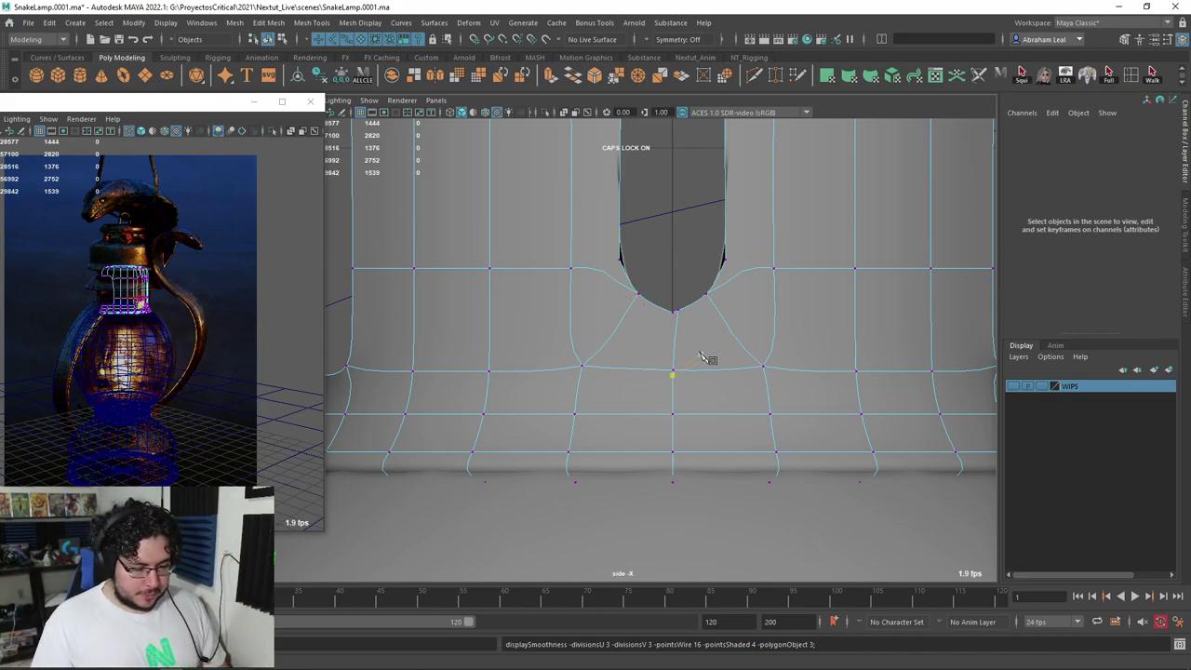
left_click(671, 315)
key("Delete")
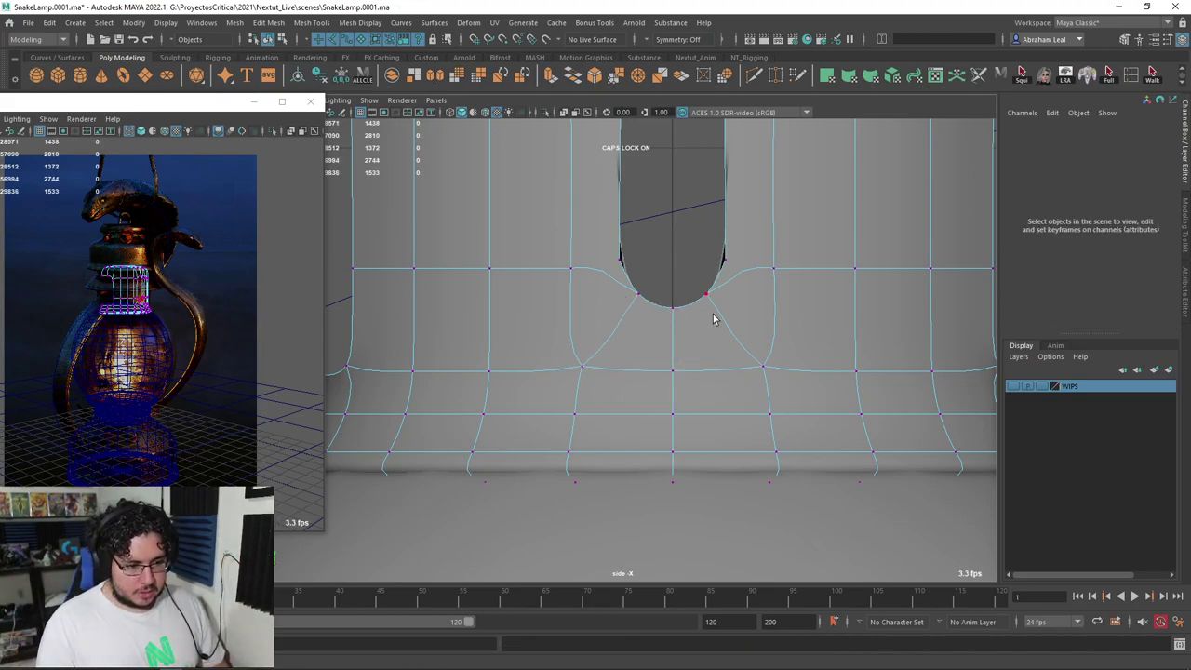
key("1")
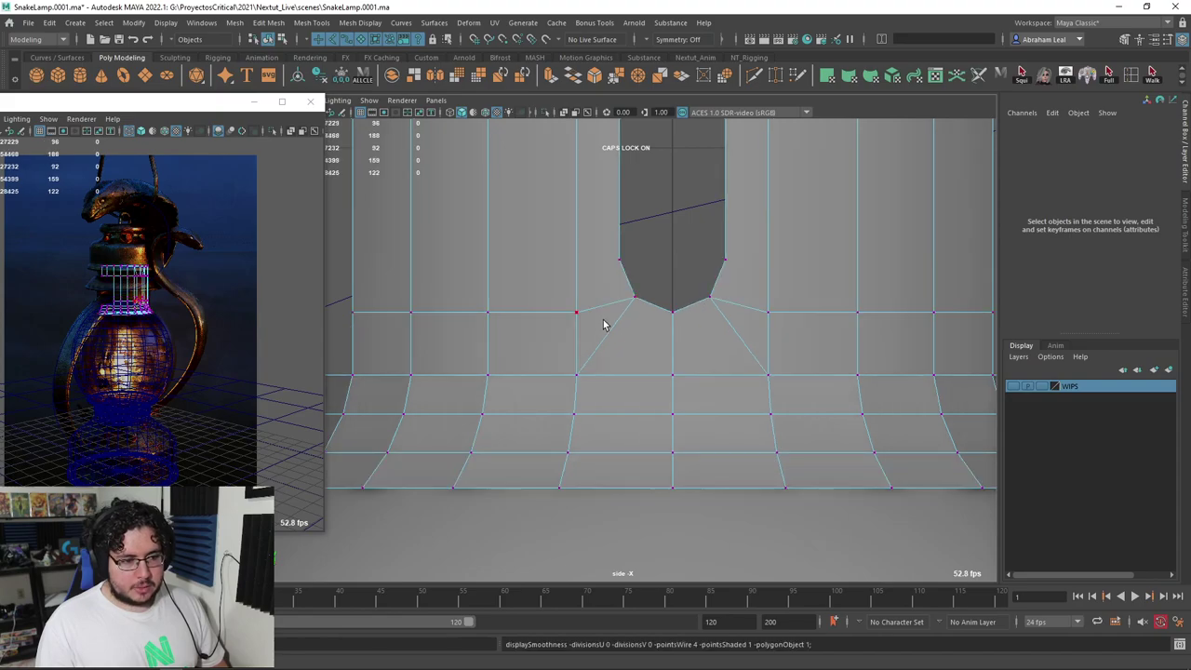
Try to slice a straight horizontal edge line across the neck just above the slot's rounded bottom
scroll(687, 333, "down", 10)
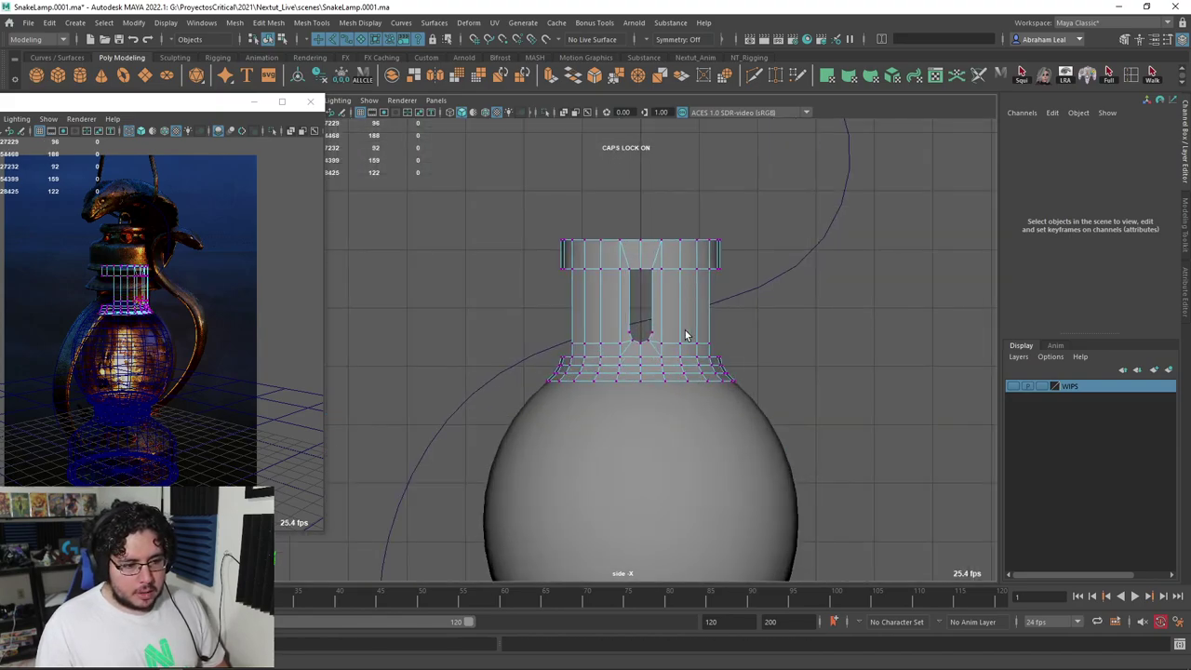
scroll(687, 333, "up", 10)
scroll(686, 333, "down", 12)
scroll(544, 165, "up", 2)
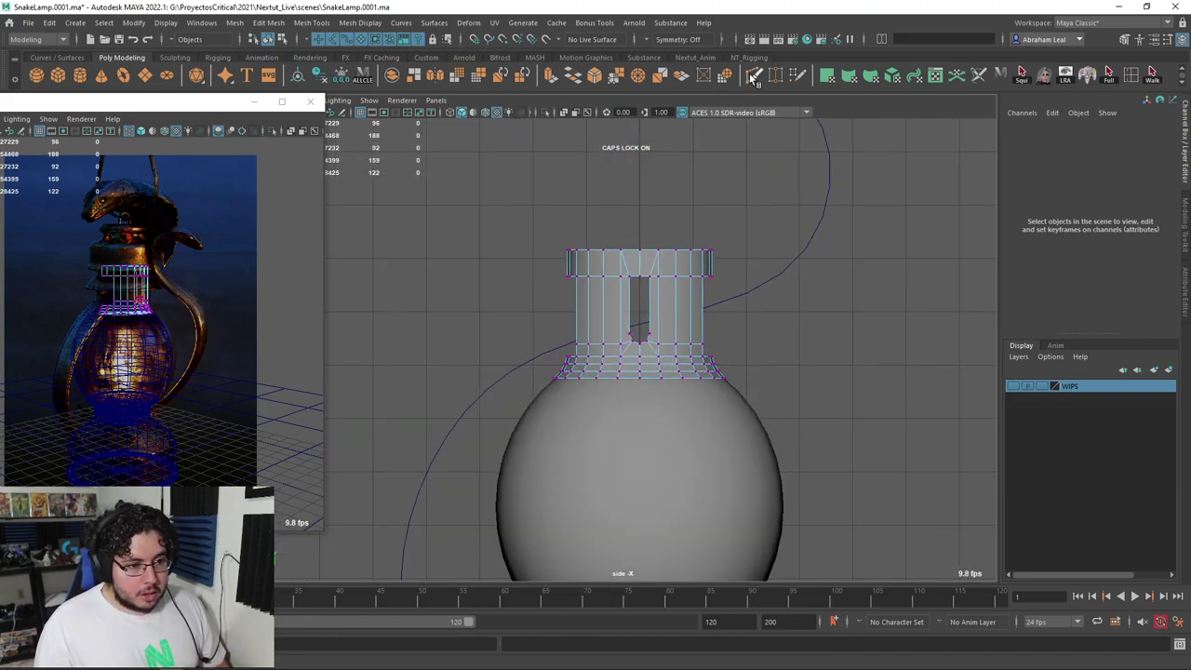
scroll(744, 325, "up", 5)
left_click_drag(391, 279, 390, 279, "shift")
key("q")
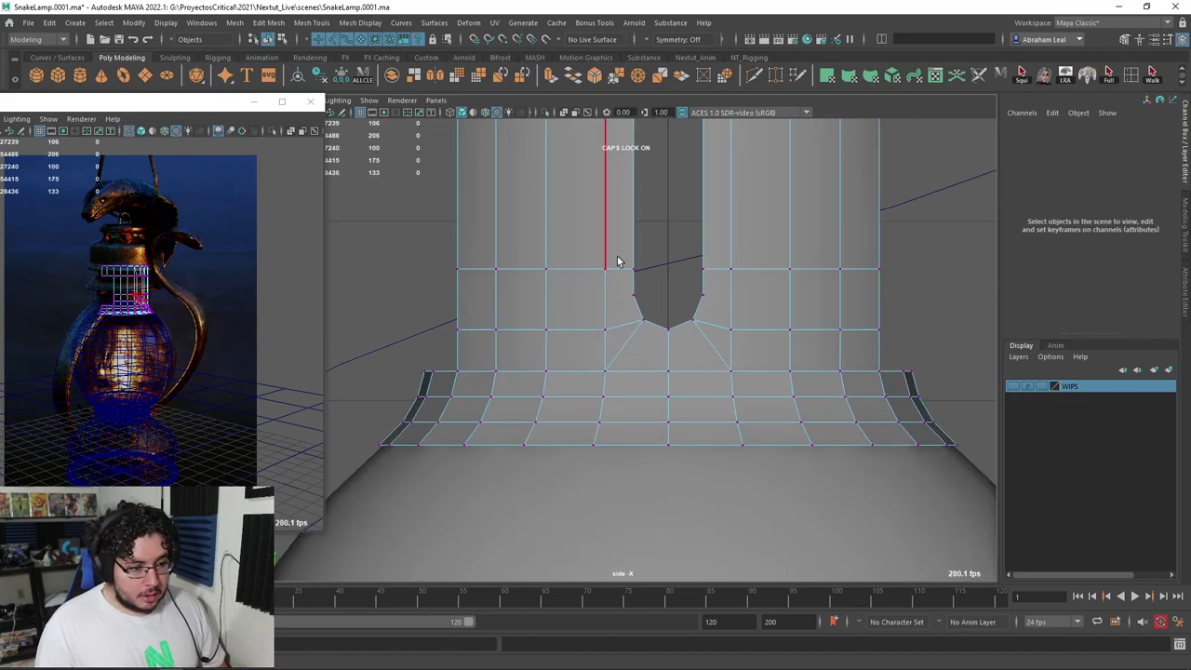
right_click_drag(627, 253, 583, 255)
left_click_drag(623, 281, 626, 275)
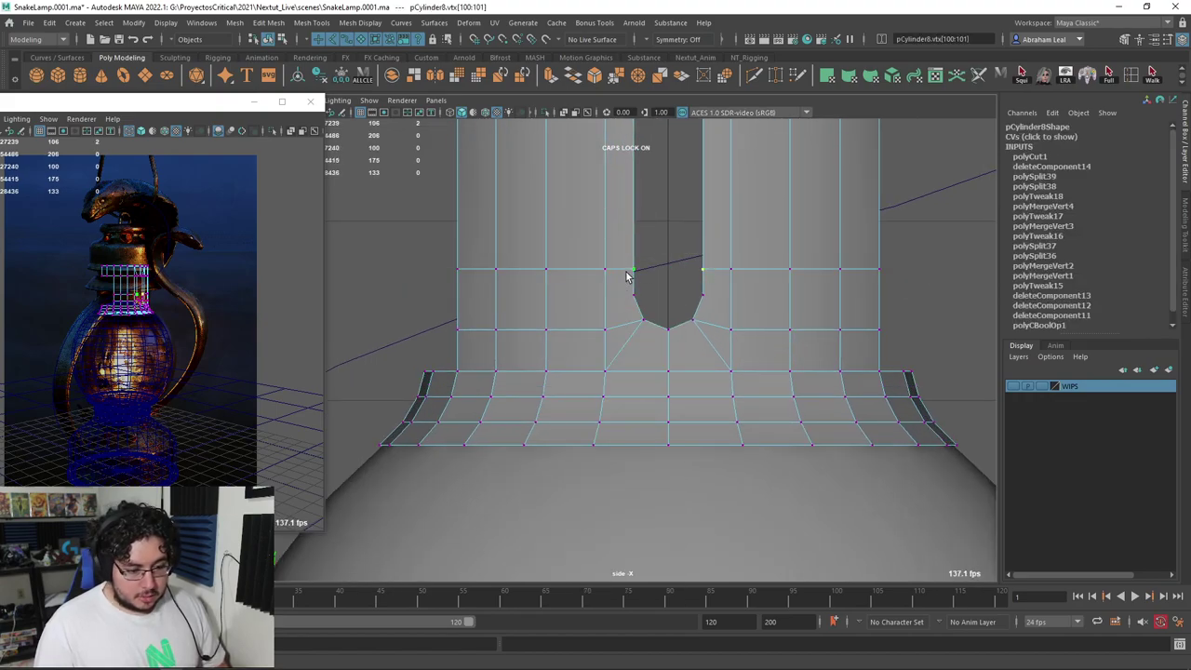
left_click(626, 275)
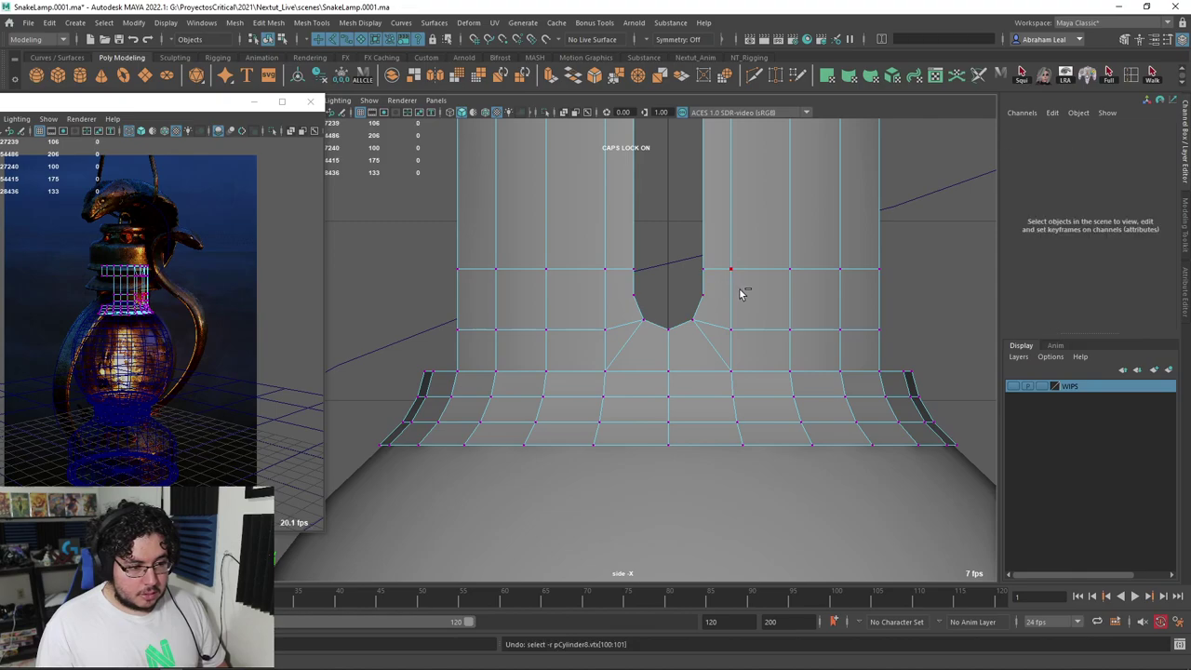
key("ctrl+z")
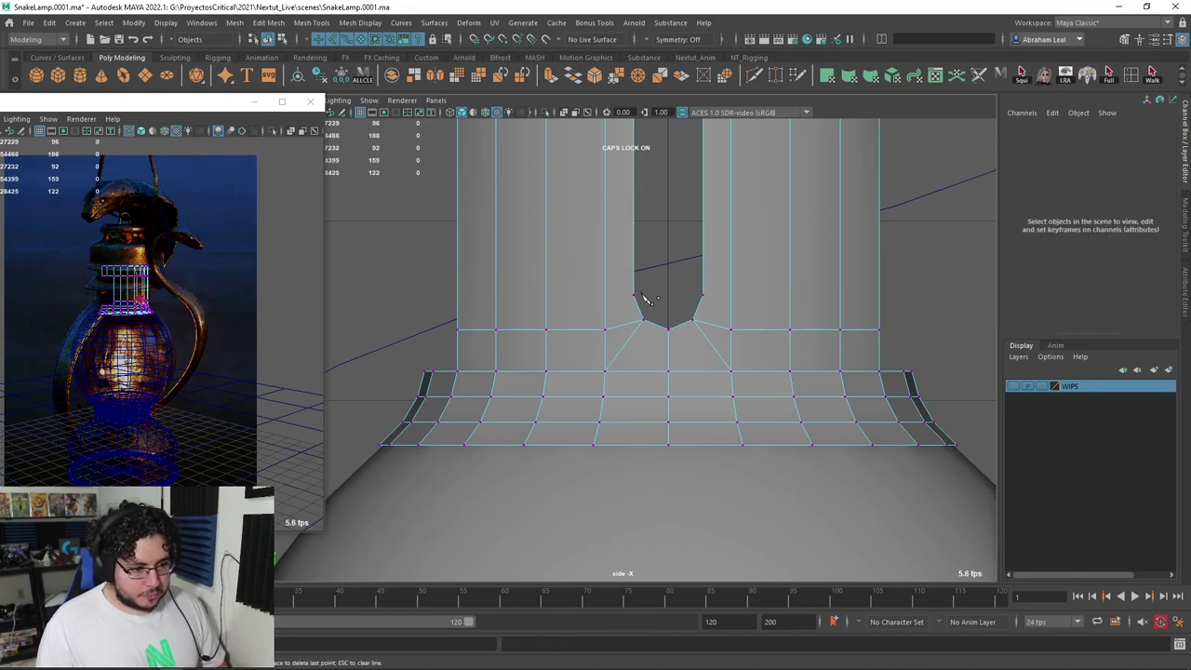
Use Multi-Cut to add an edge line from each side vertex where the slot's rounding starts out to the neck's outer edge
left_click(632, 296)
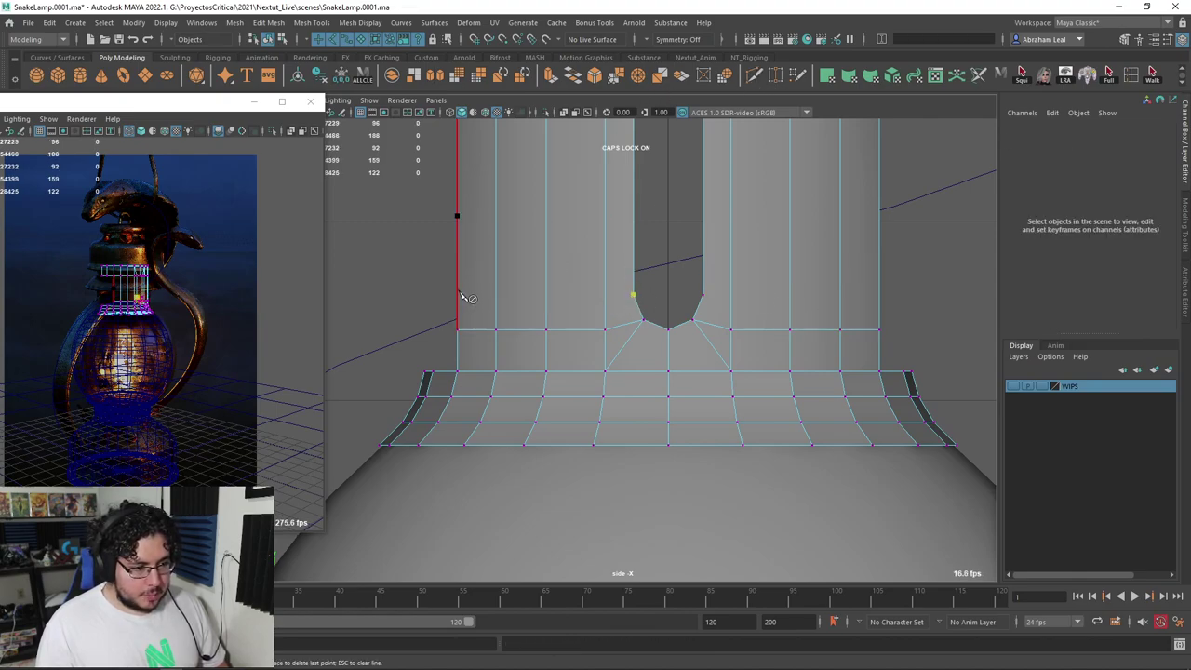
left_click(457, 283)
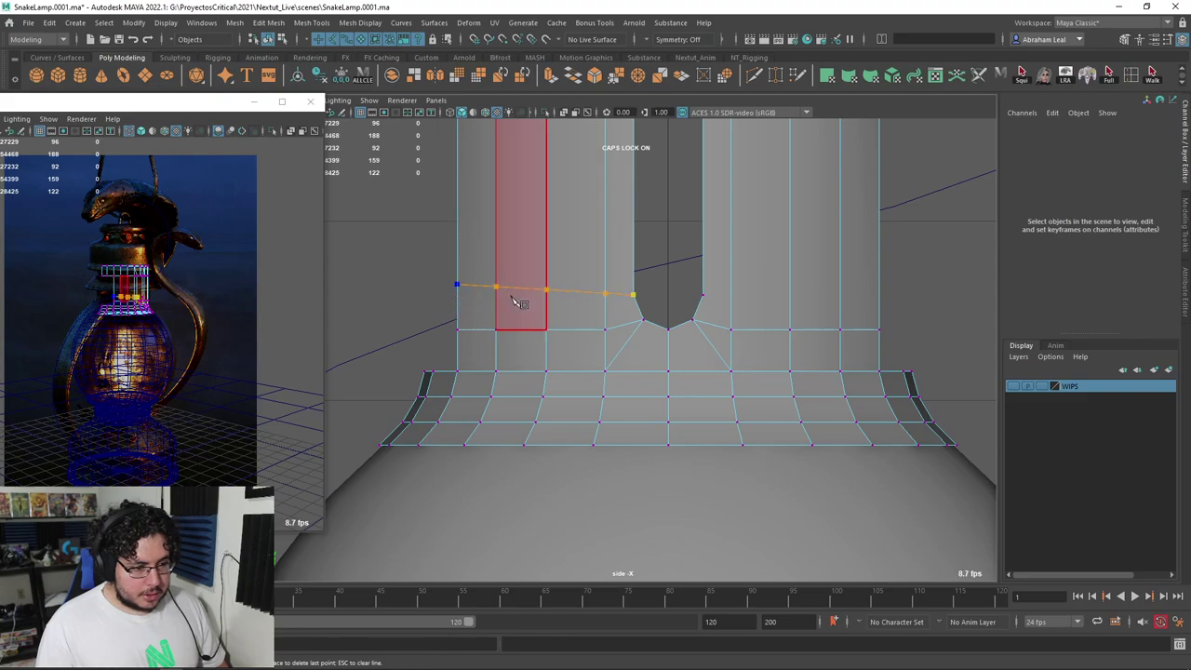
right_click(512, 298)
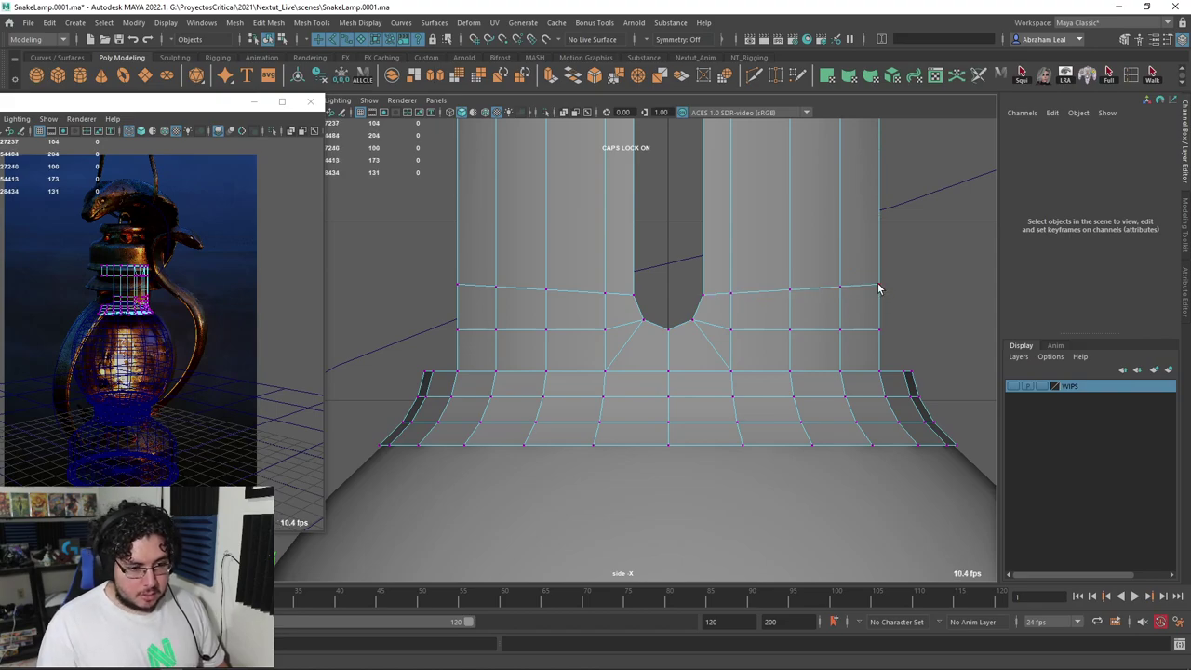
Flatten the new edge row's vertices vertically and snap them to the height of the vertices where the slot's rounding starts
right_click_drag(876, 285, 818, 285)
left_click_drag(924, 267, 723, 306)
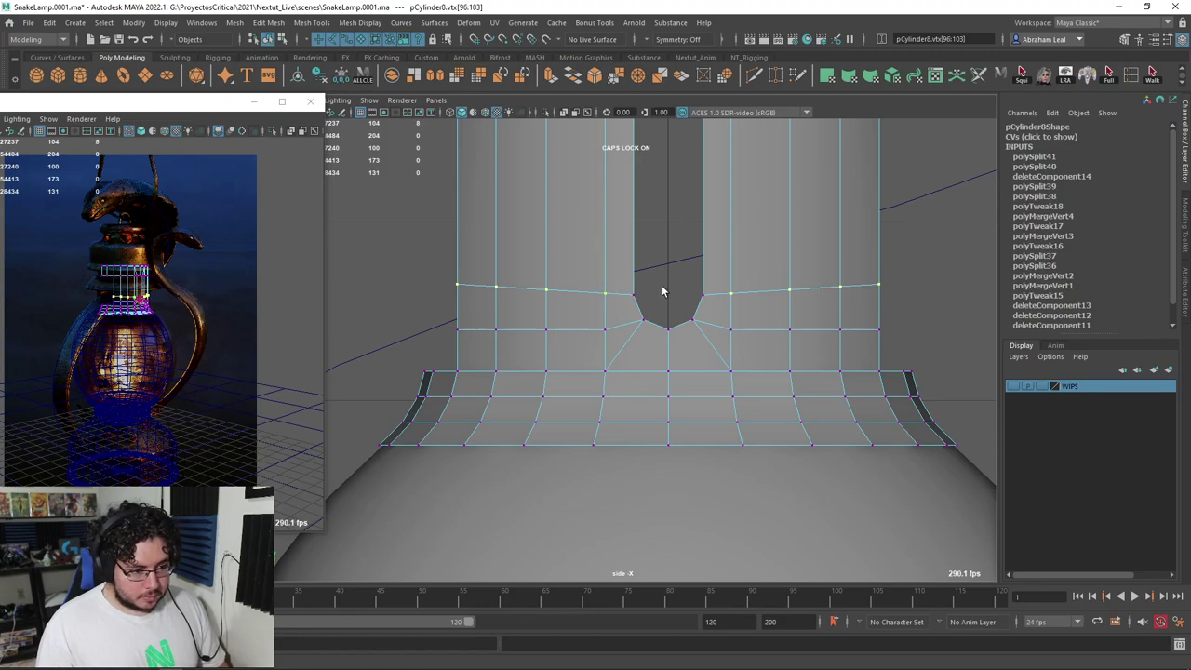
key("r")
left_click_drag(668, 180, 691, 304)
key("w")
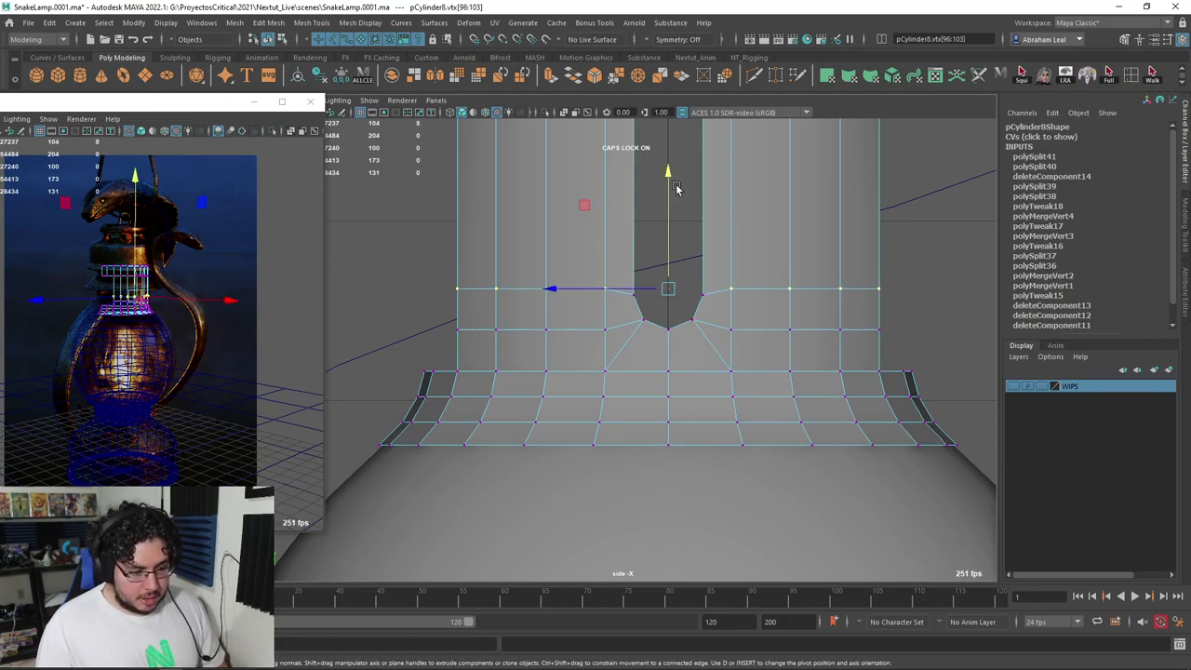
key("v")
left_click_drag(668, 172, 628, 300)
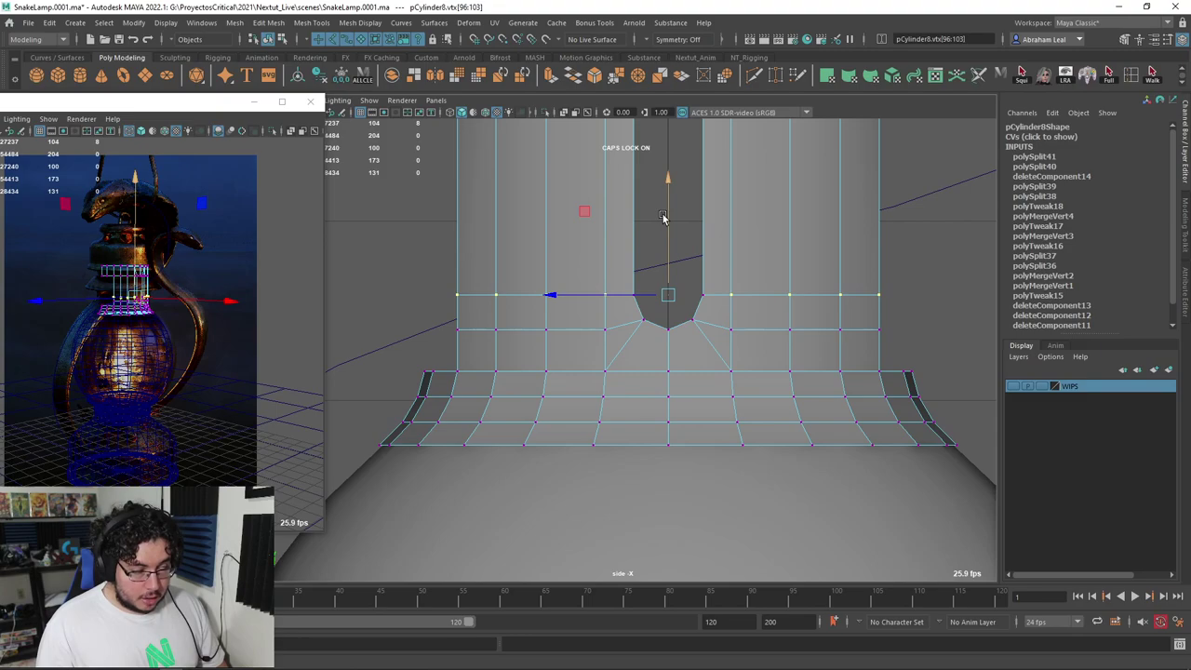
Examine the neck and the topology around the slot in perspective, with and without smoothing
key("space")
left_click_drag(797, 325, 557, 328)
key("6")
middle_click_drag(556, 329, 602, 383, "alt")
mouse_move(603, 383)
left_mouse_down("alt")
mouse_move(518, 386)
mouse_move(598, 402)
left_mouse_up("alt")
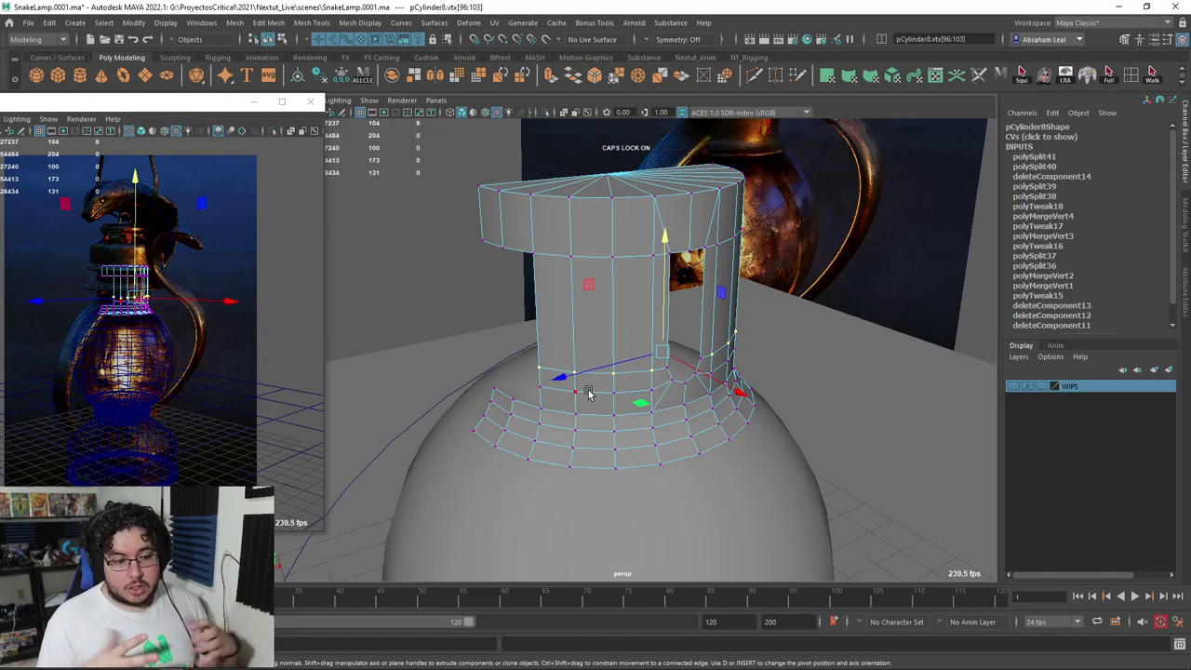
key("3")
left_click_drag(739, 398, 702, 412, "alt")
key("1")
middle_click_drag(654, 411, 672, 370, "alt")
scroll(672, 369, "up", 5)
left_click_drag(672, 370, 509, 392, "alt")
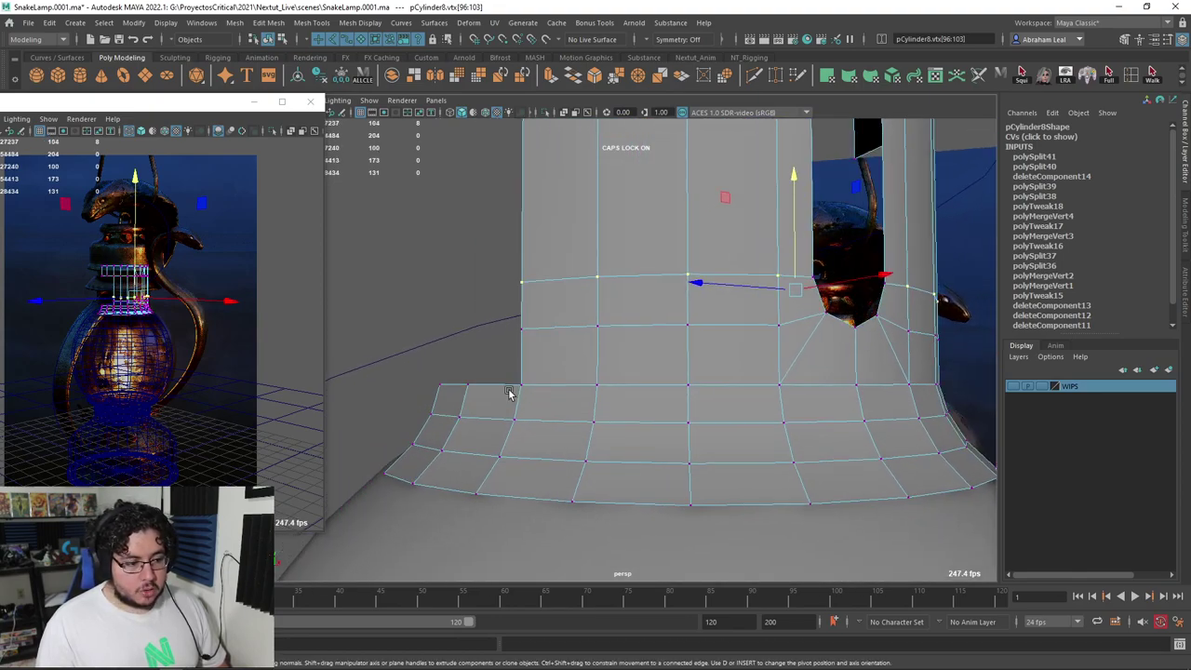
left_click_drag(867, 378, 738, 494, "alt")
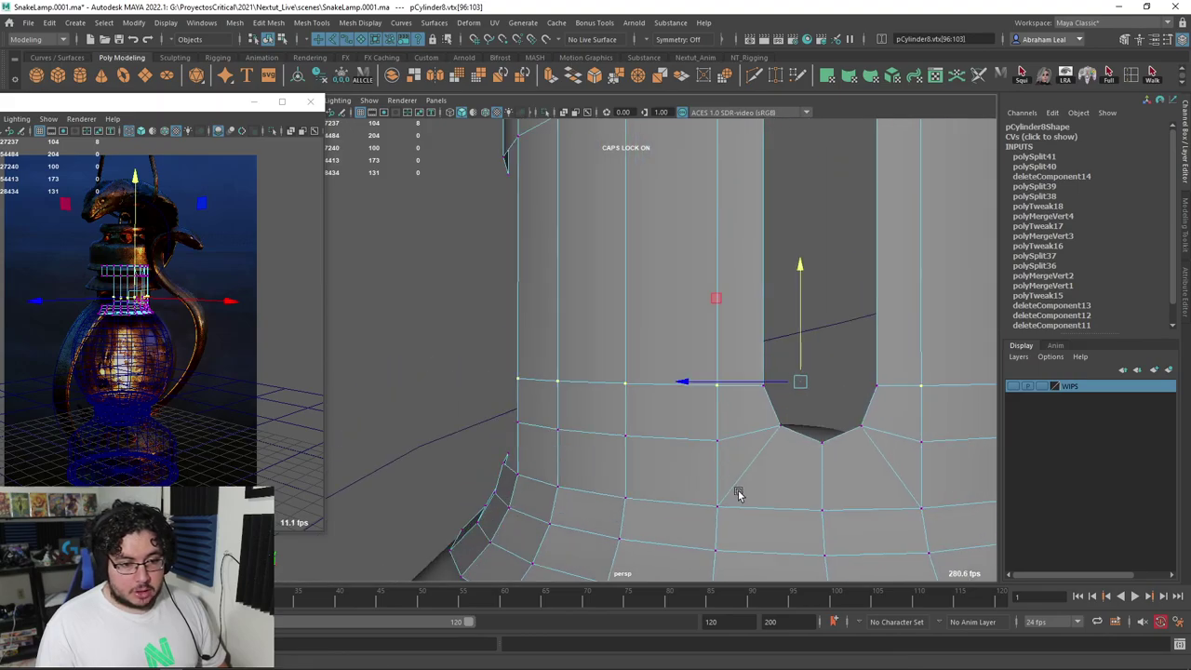
right_click_drag(738, 494, 519, 248, "alt")
left_click_drag(518, 247, 694, 282, "alt")
right_click_drag(668, 299, 630, 304, "alt")
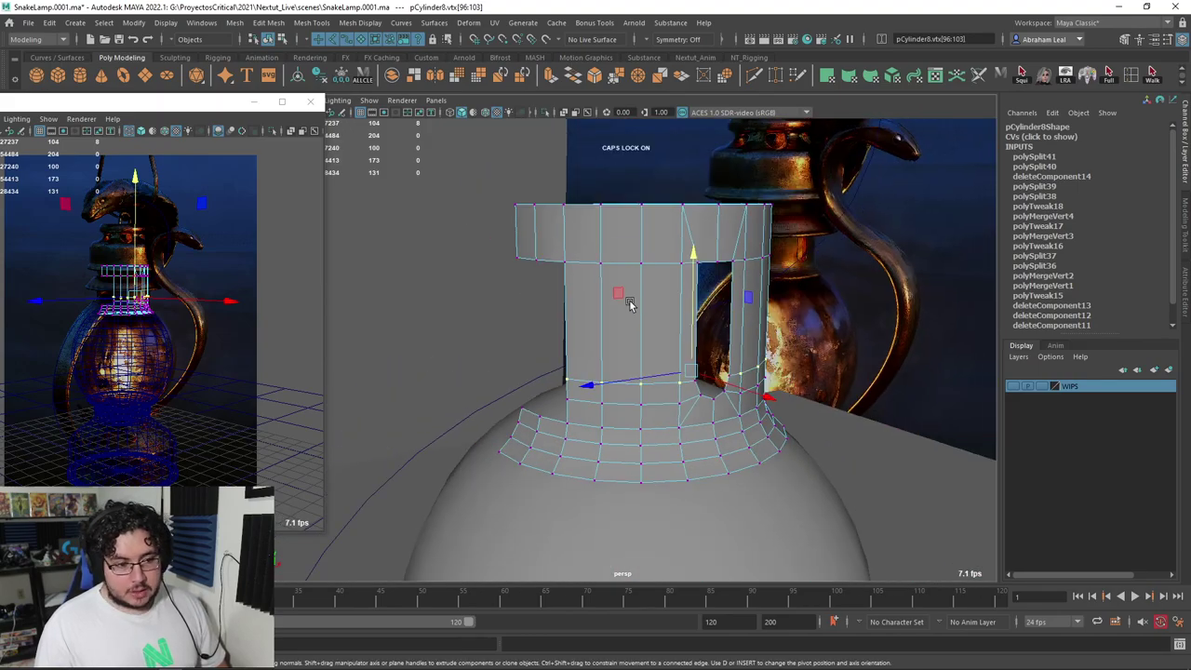
left_click_drag(630, 304, 603, 305, "alt")
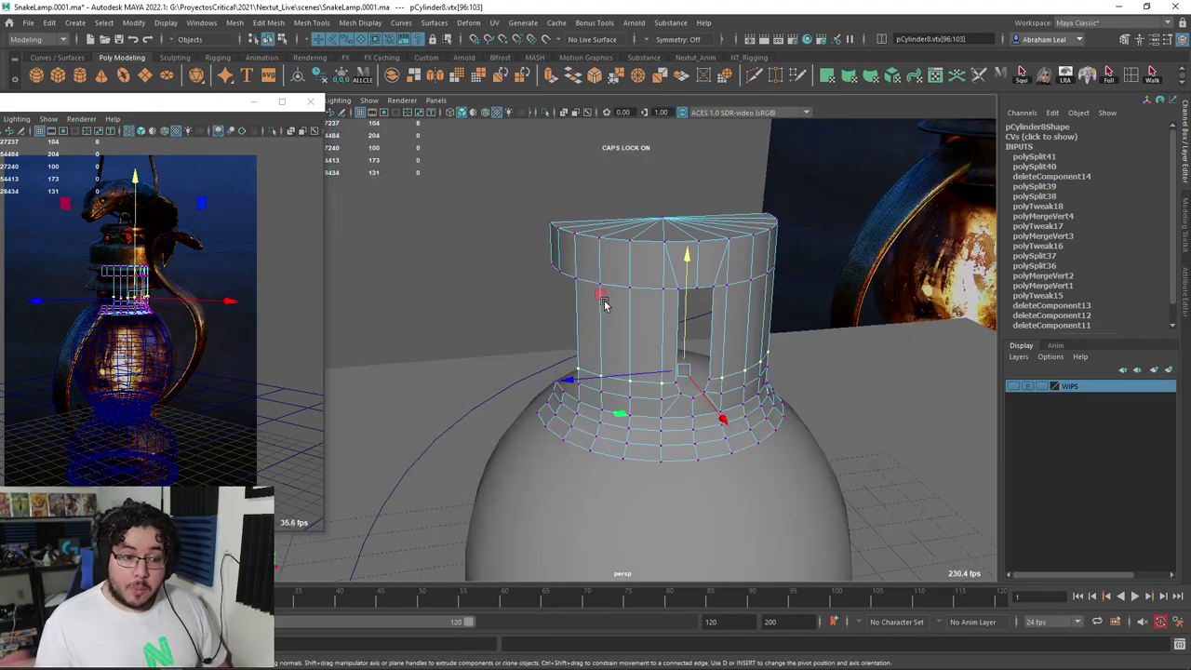
scroll(851, 311, "down", 2)
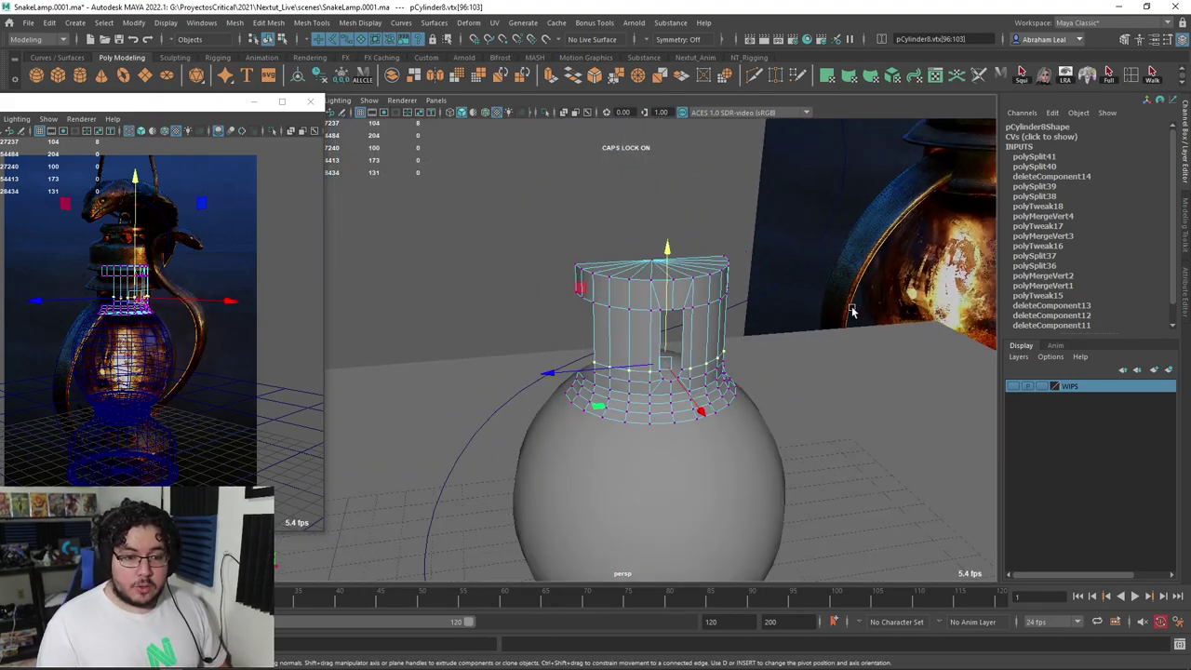
Compare the neck and its slot with the enlarged lantern reference in Photoshop, returning to Maya
left_click_drag(851, 311, 854, 290, "alt")
scroll(856, 294, "up", 1)
scroll(876, 343, "up", 5)
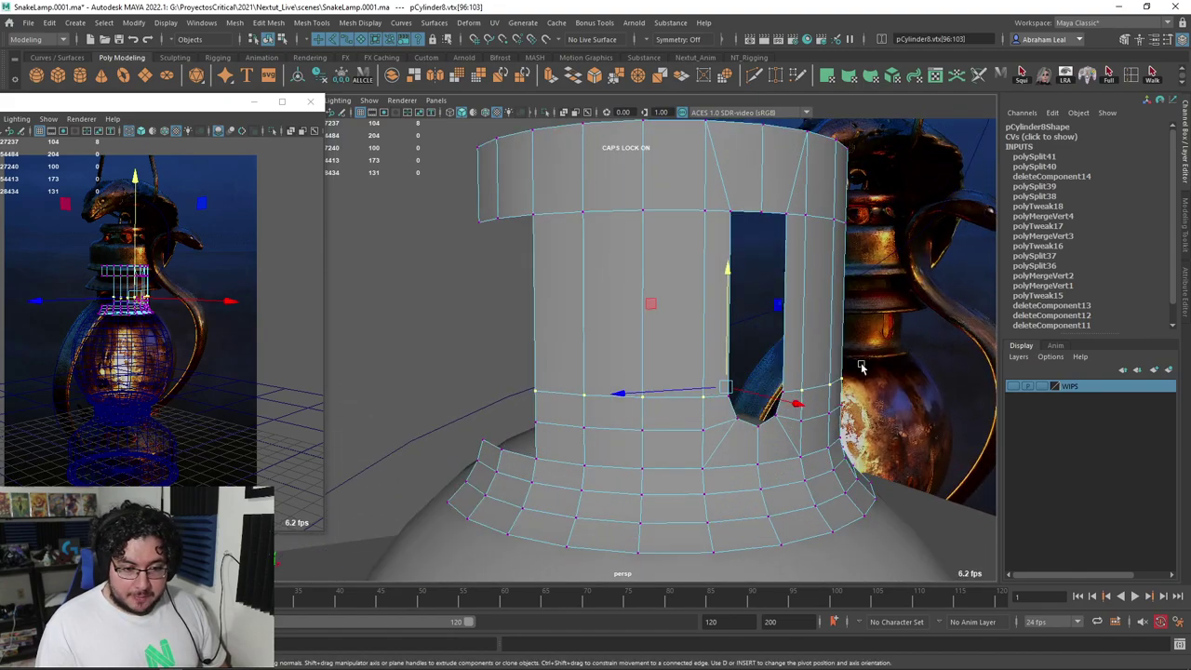
key("alt+Tab")
key("alt+Tab")
key("alt+Tab")
scroll(518, 333, "up", 4, "alt")
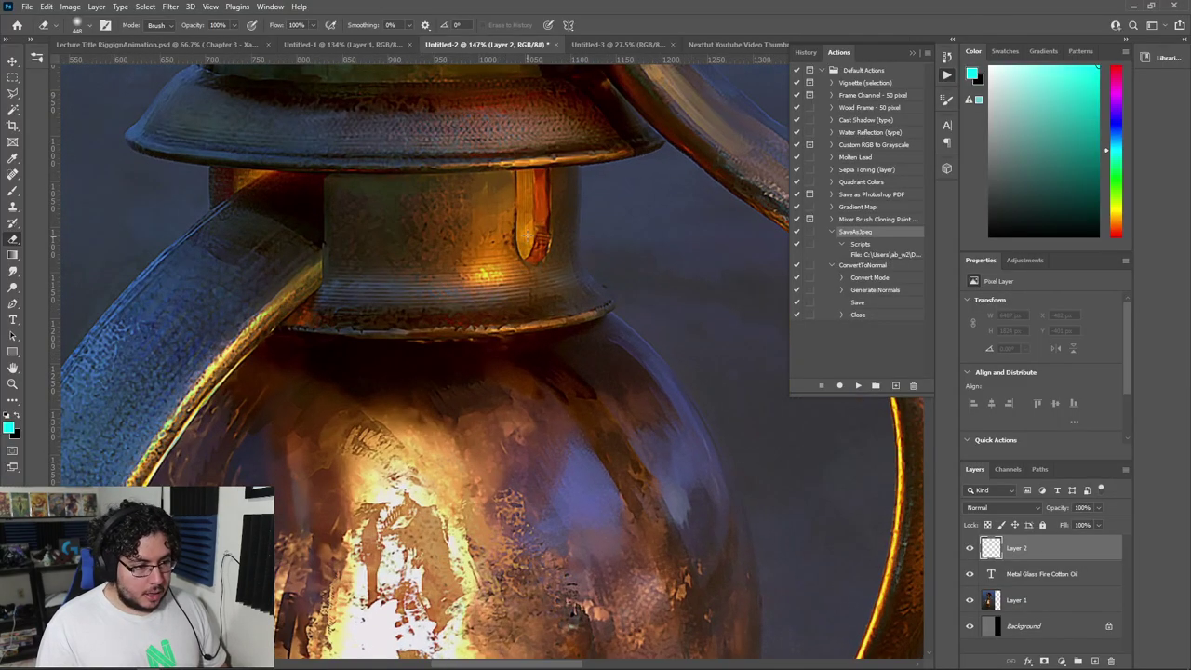
key("alt+Tab")
Isolate the neck in the viewport and delete the fan-shaped cap faces closing its top and bottom
left_click_drag(684, 282, 685, 332, "alt")
scroll(689, 305, "down", 2)
key("F8")
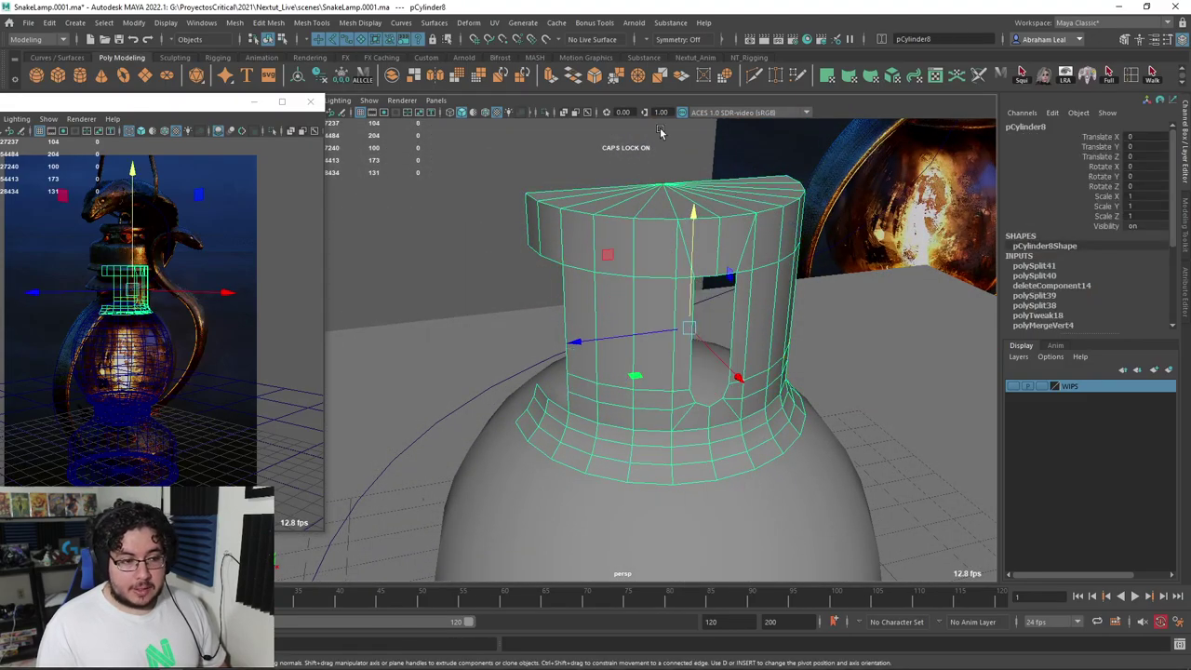
left_click(548, 112)
left_click_drag(730, 197, 680, 199, "alt")
right_click_drag(678, 198, 621, 217)
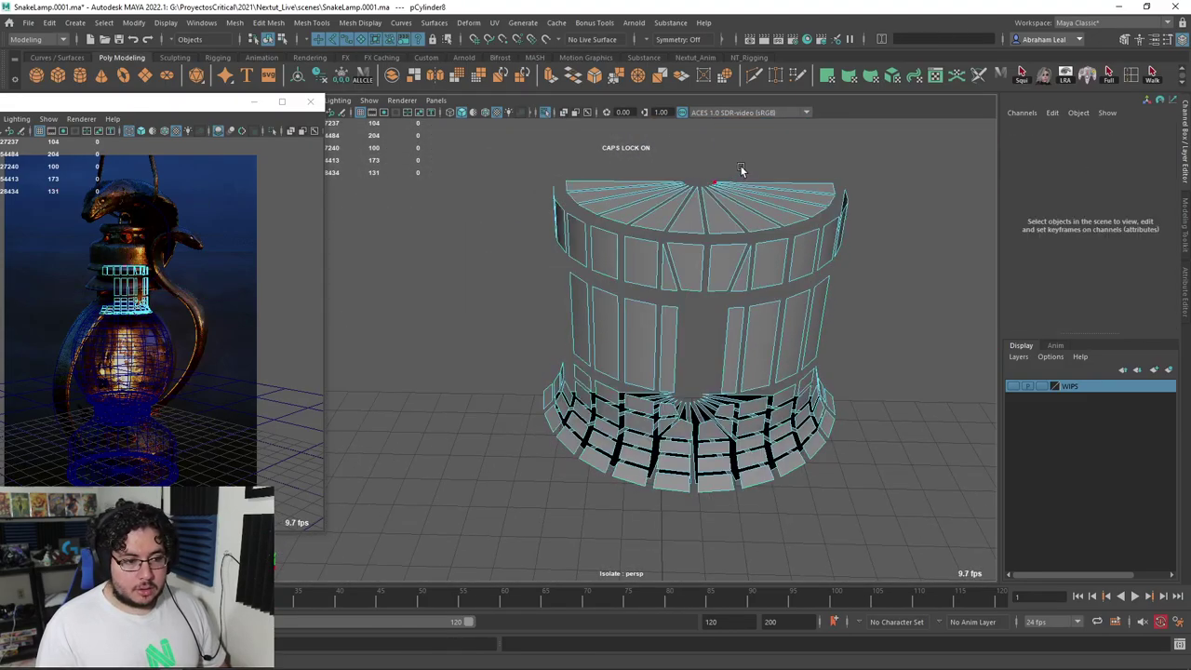
left_click_drag(741, 170, 695, 192)
right_click_drag(694, 191, 679, 239)
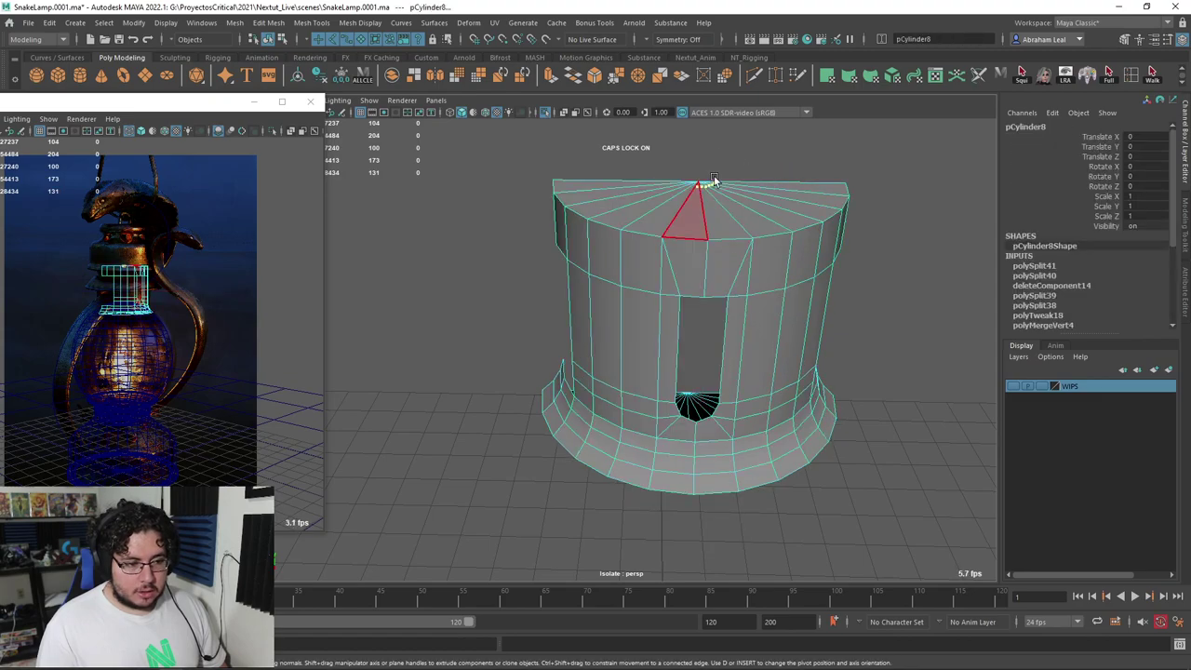
left_click_drag(714, 180, 686, 293)
key("Delete")
left_click_drag(720, 267, 667, 313)
key("Delete")
Mirror the half neck across the world X axis in the negative direction to complete the ring
right_click_drag(602, 344, 688, 289)
left_click(625, 338)
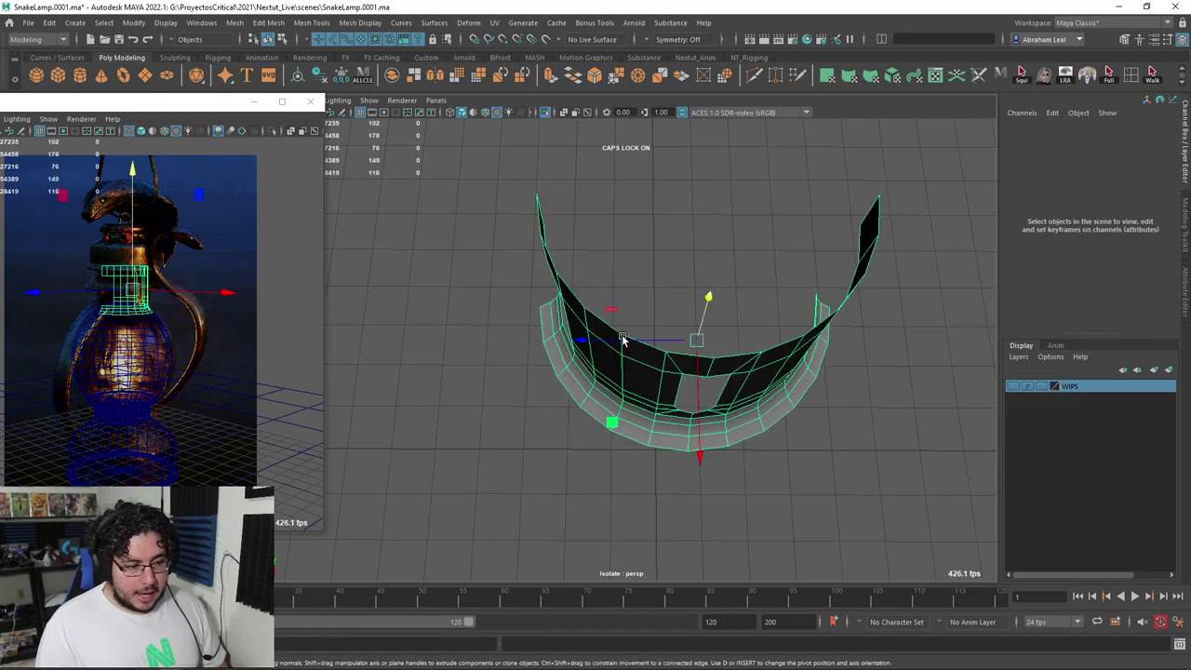
left_click_drag(624, 338, 630, 369, "alt")
right_click_drag(623, 269, 598, 412, "shift")
left_click(932, 277)
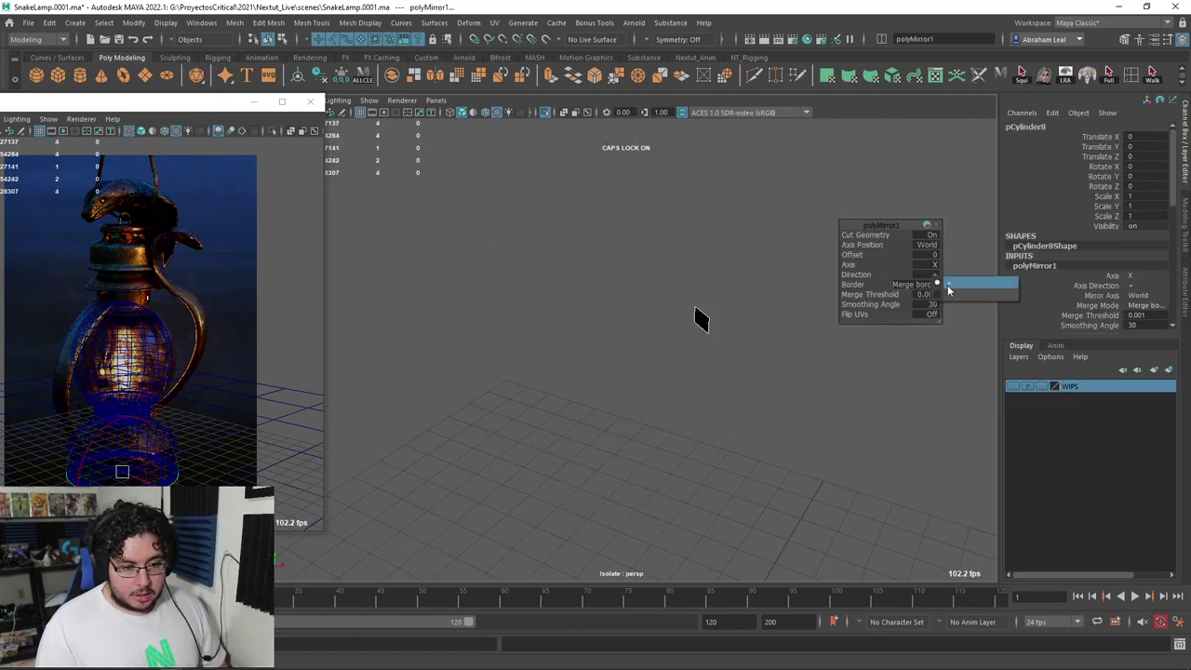
left_click(949, 295)
left_click_drag(863, 316, 808, 283, "alt")
left_click(720, 310)
left_click_drag(720, 311, 743, 301, "alt")
left_click(598, 261)
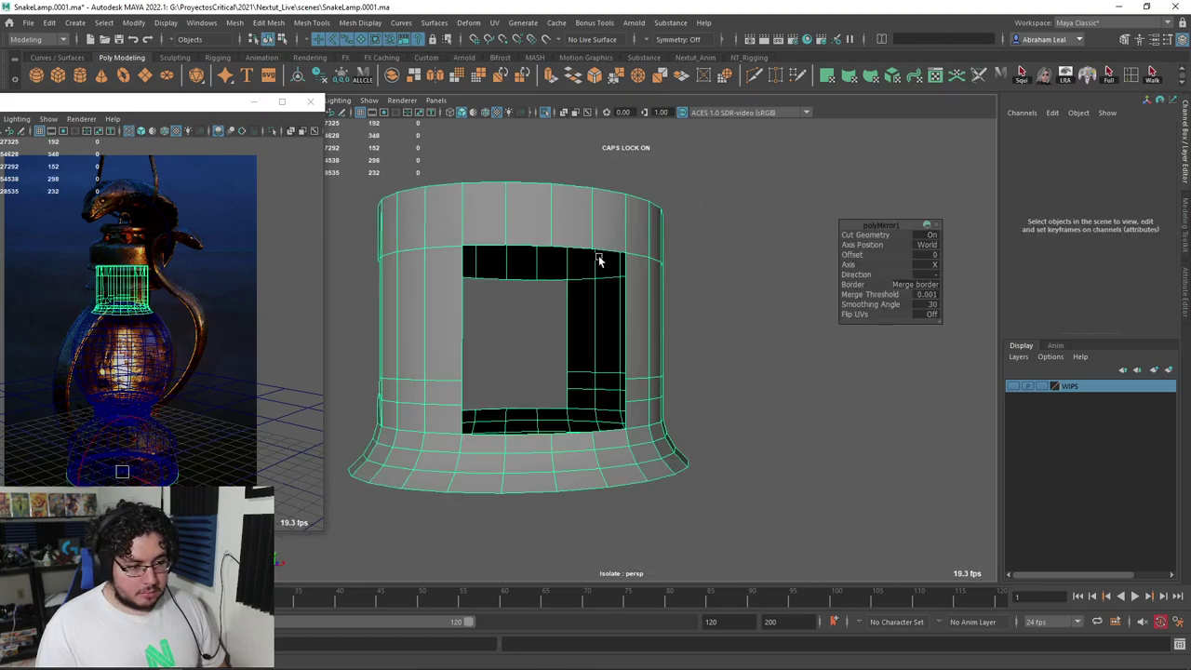
Examine the mirrored neck's openings and border edges from several angles
left_click_drag(598, 261, 465, 275, "alt")
scroll(573, 322, "up", 5)
scroll(589, 333, "down", 4)
left_click_drag(573, 322, 595, 351, "alt")
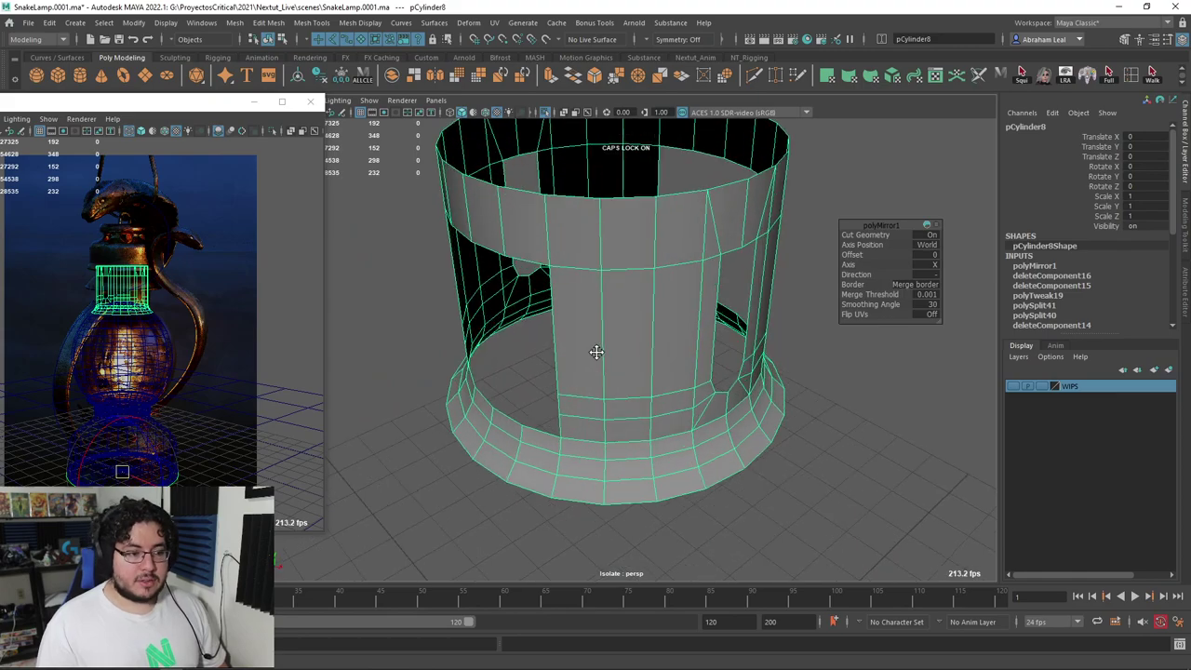
middle_click_drag(596, 351, 638, 393, "alt")
scroll(638, 393, "up", 4)
left_click_drag(638, 393, 655, 417, "alt")
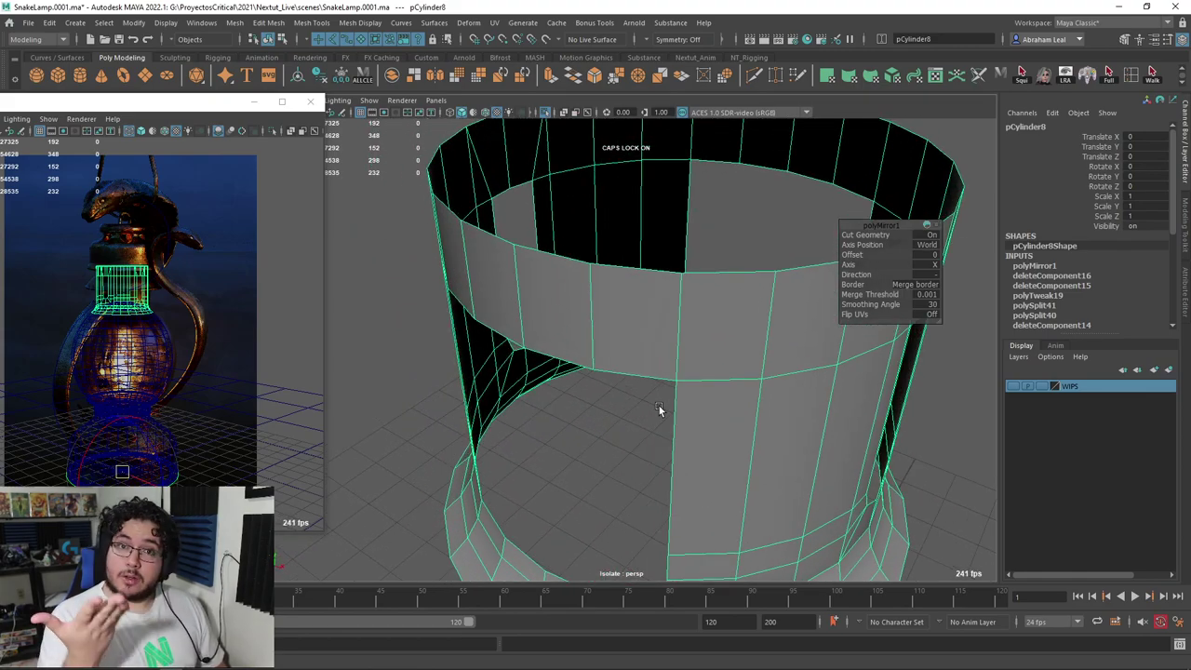
middle_click_drag(713, 318, 742, 276, "alt")
right_click_drag(741, 276, 628, 305, "alt")
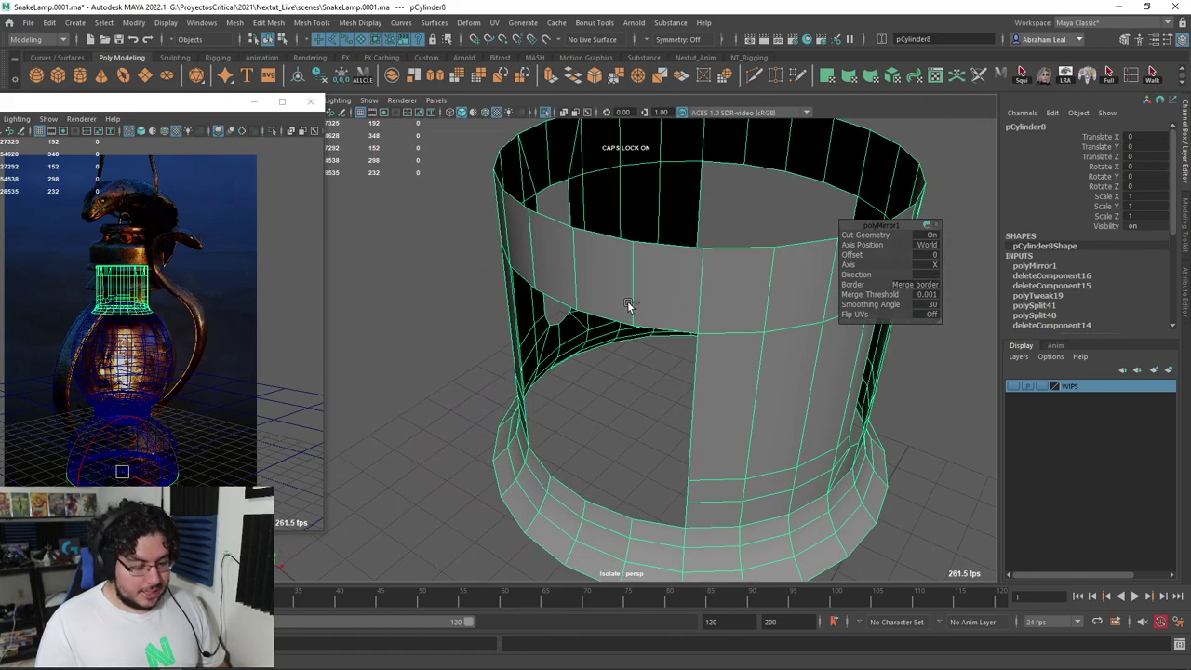
Extrude all the neck's faces along their normals to give the wall thickness, and return to object mode
key("ctrl+e")
left_click_drag(762, 330, 754, 336, "alt")
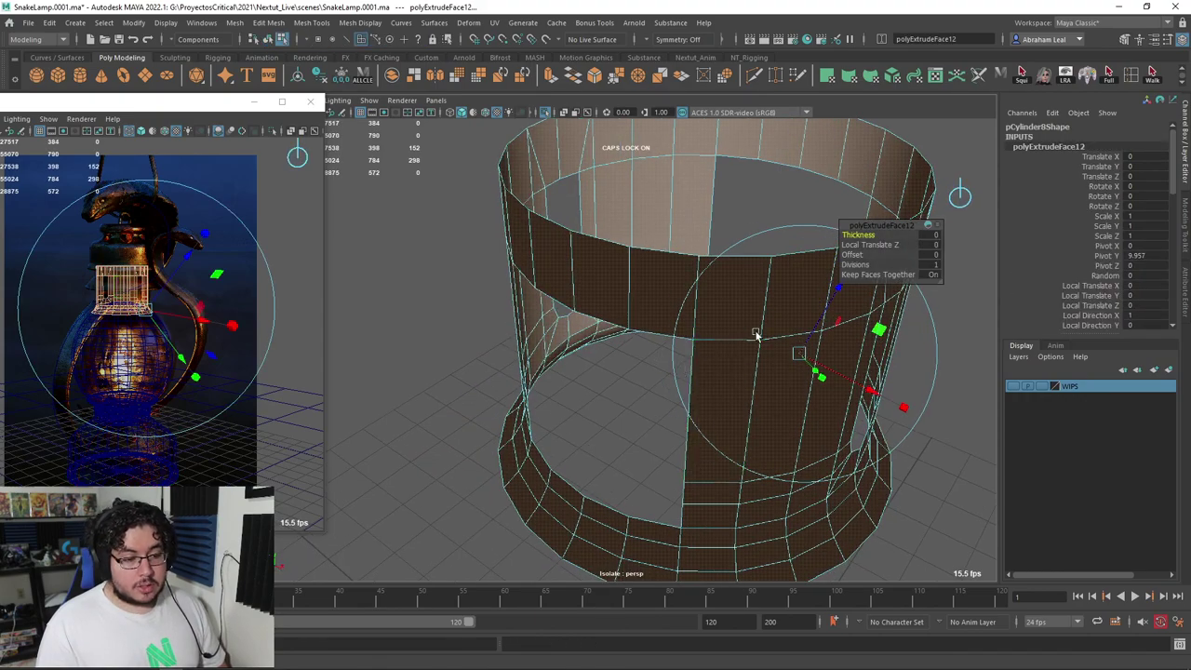
left_click_drag(838, 289, 815, 300)
left_click_drag(816, 300, 779, 303, "alt")
left_click_drag(903, 357, 904, 355)
left_click_drag(811, 359, 778, 337, "alt")
right_click(702, 249)
left_click(761, 231)
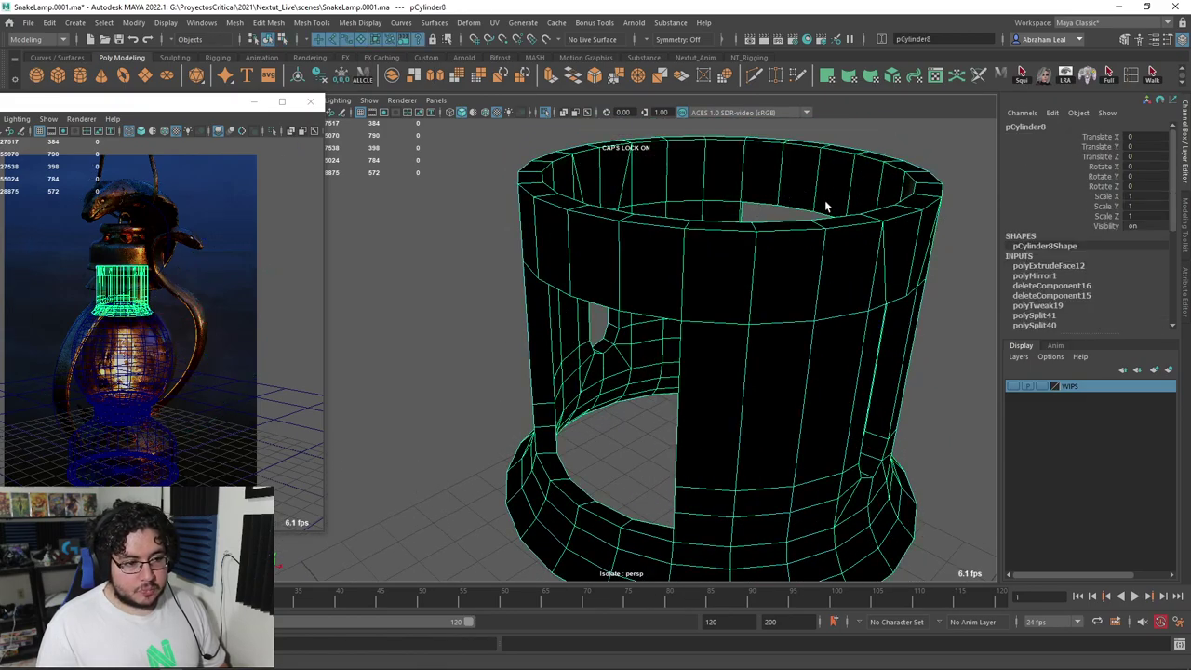
Reverse the normals of the thickened neck
left_click(371, 22)
left_click(363, 80)
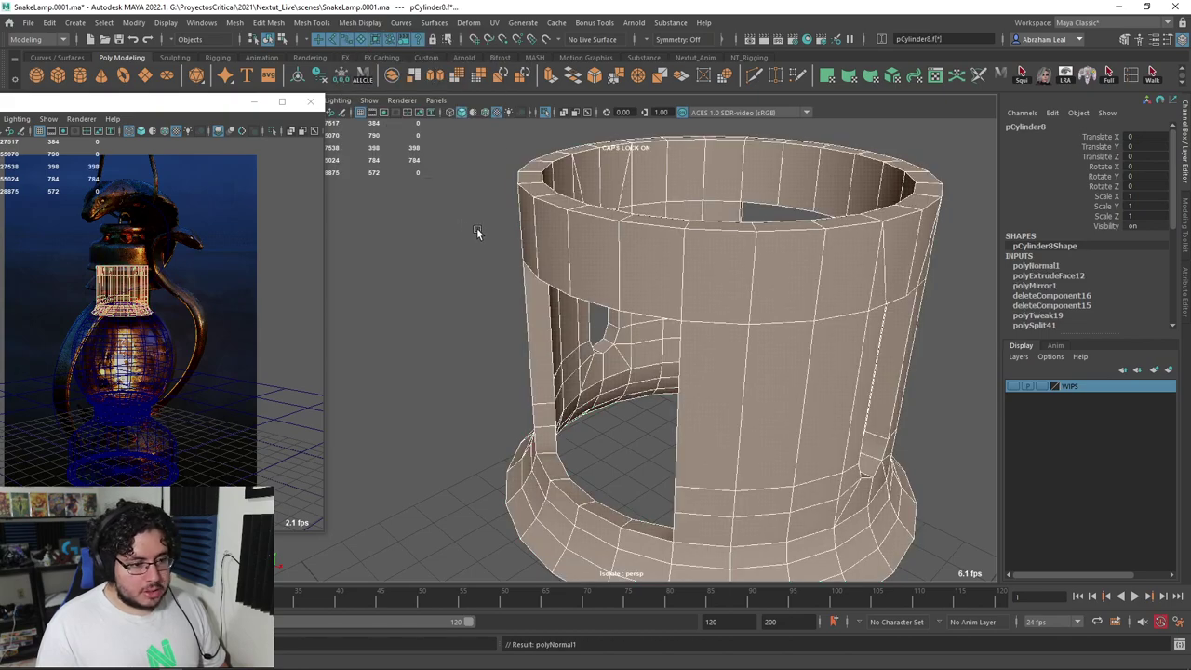
scroll(477, 231, "down", 4)
left_click(520, 267)
left_click_drag(521, 269, 559, 344, "alt")
left_click(600, 296)
Examine the thickened neck around the slot's top edge with smooth preview on and off
left_click_drag(602, 292, 680, 290, "alt")
key("3")
left_click_drag(791, 351, 708, 338, "alt")
key("1")
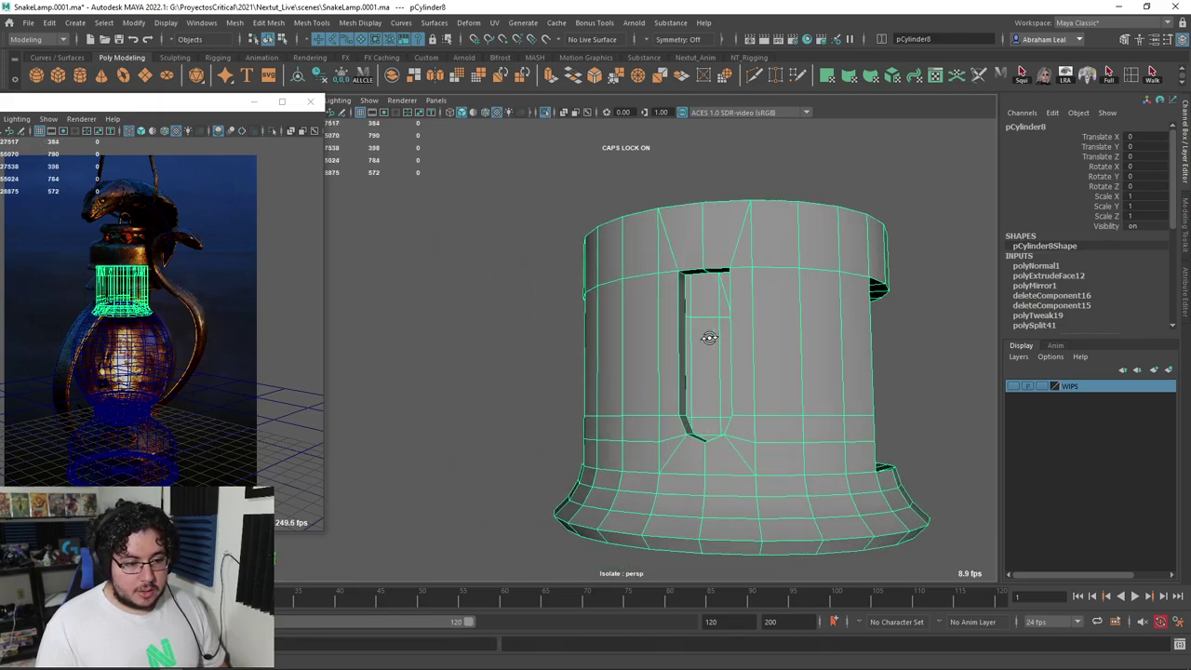
key("3")
middle_click_drag(725, 342, 657, 335, "alt")
scroll(656, 335, "up", 3)
left_click_drag(657, 335, 694, 268, "alt")
key("1")
Merge the duplicate vertices at the middle of the slot's top, on both the inner and outer edges
middle_click_drag(694, 269, 654, 313, "alt")
scroll(654, 312, "up", 5)
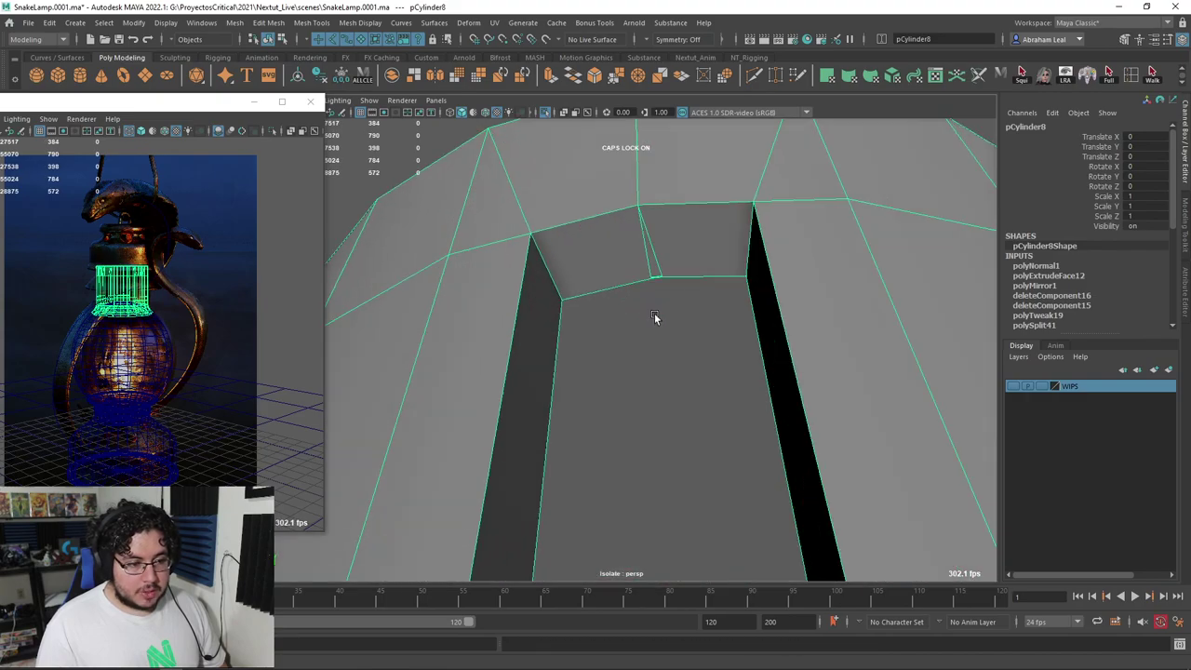
right_click_drag(669, 252, 619, 249)
left_click_drag(687, 253, 612, 302)
left_click(657, 78)
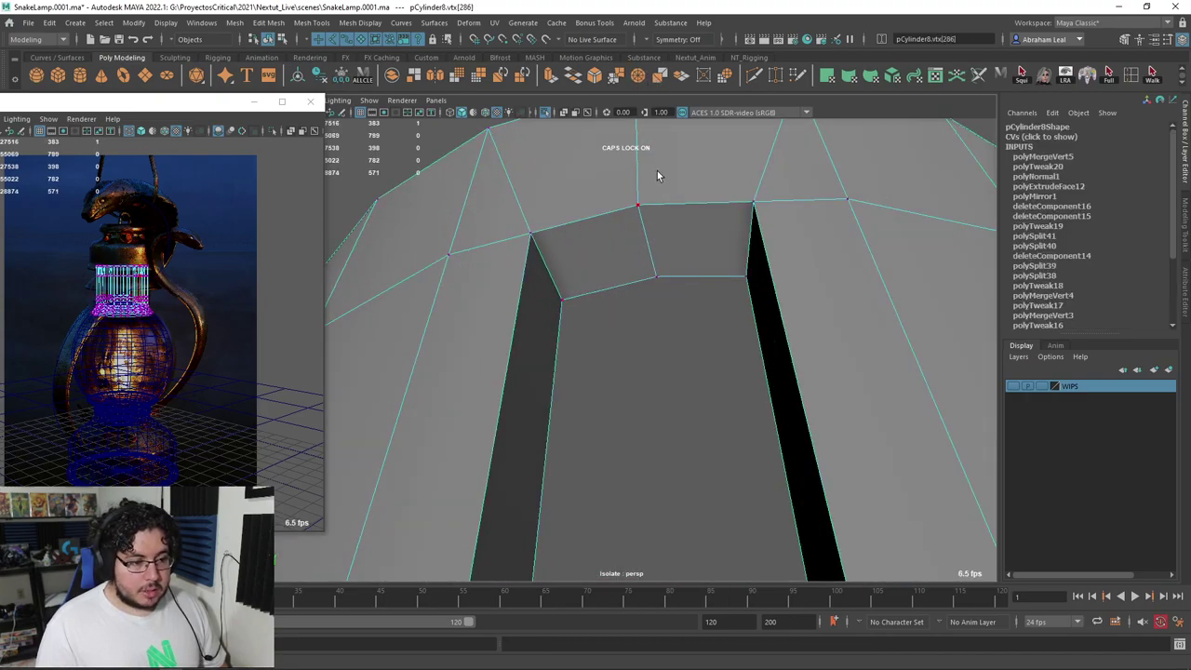
left_click(636, 81)
Check the repaired slot top and the neck's rim in smooth preview
key("3")
left_click_drag(744, 270, 436, 389, "alt")
scroll(595, 333, "down", 5)
middle_click_drag(437, 388, 598, 285, "alt")
scroll(598, 284, "down", 5)
left_click_drag(598, 285, 779, 290, "alt")
key("1")
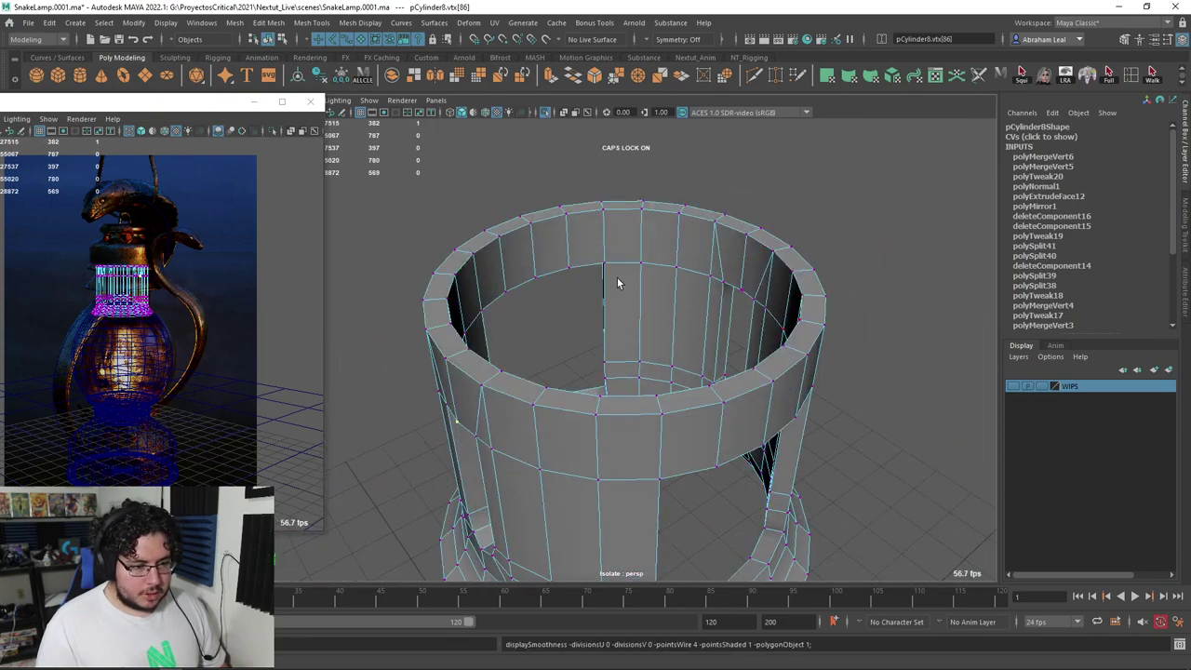
right_click_drag(633, 258, 699, 193)
left_click(698, 193)
left_click(658, 243)
right_click_drag(660, 241, 639, 383, "shift")
left_click_drag(642, 367, 669, 297, "alt")
key("3")
key("ctrl+z")
key("ctrl+z")
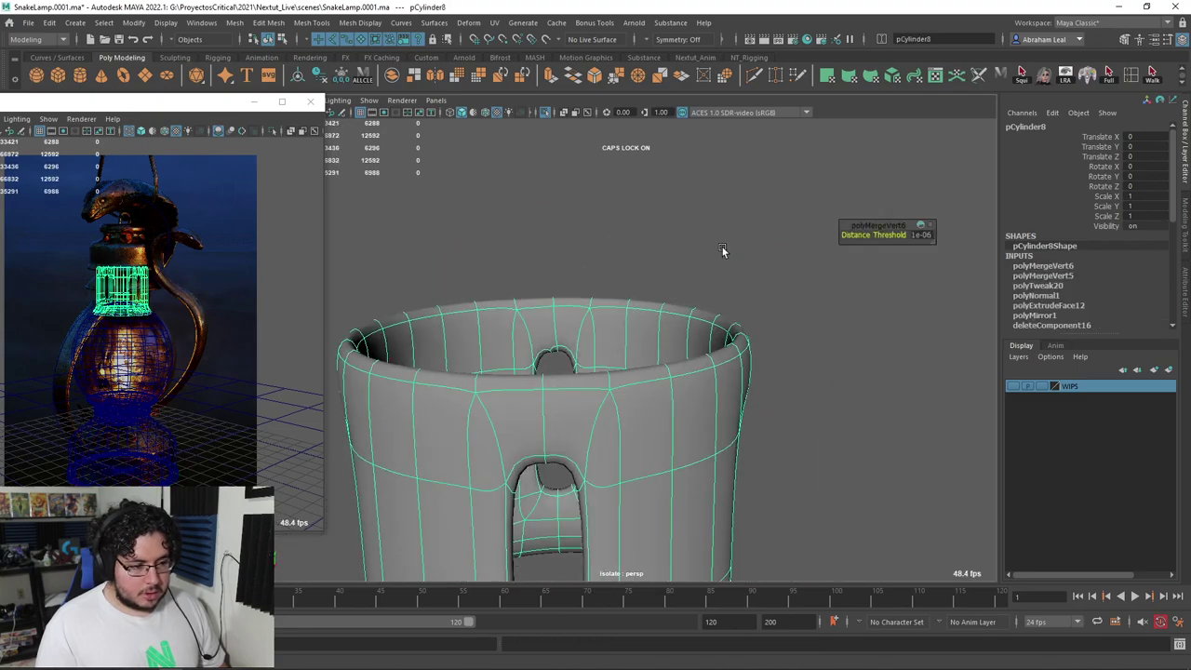
left_click_drag(721, 248, 678, 312, "alt")
key("ctrl+z")
key("ctrl+z")
key("ctrl+z")
key("ctrl+z")
key("ctrl+z")
left_click(621, 333)
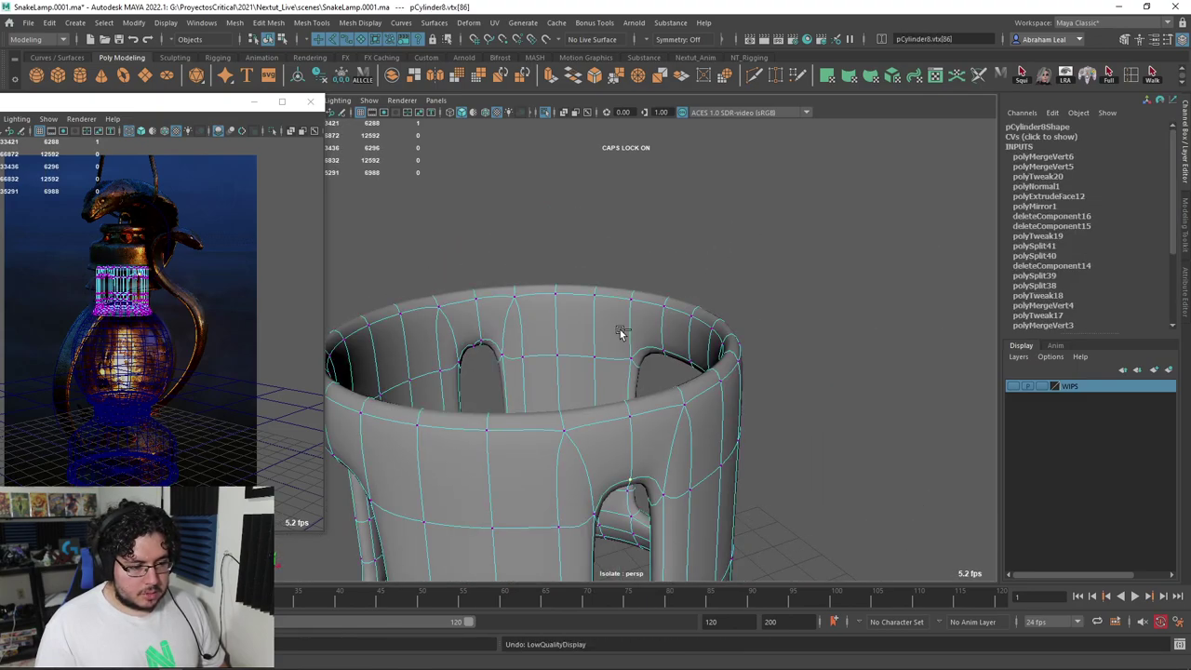
Merge the duplicate vertices at the middle of the opposite slot's inner top edge, using wireframe display
left_click_drag(632, 400, 625, 424, "alt")
middle_click_drag(535, 338, 588, 377, "alt")
scroll(588, 377, "up", 5)
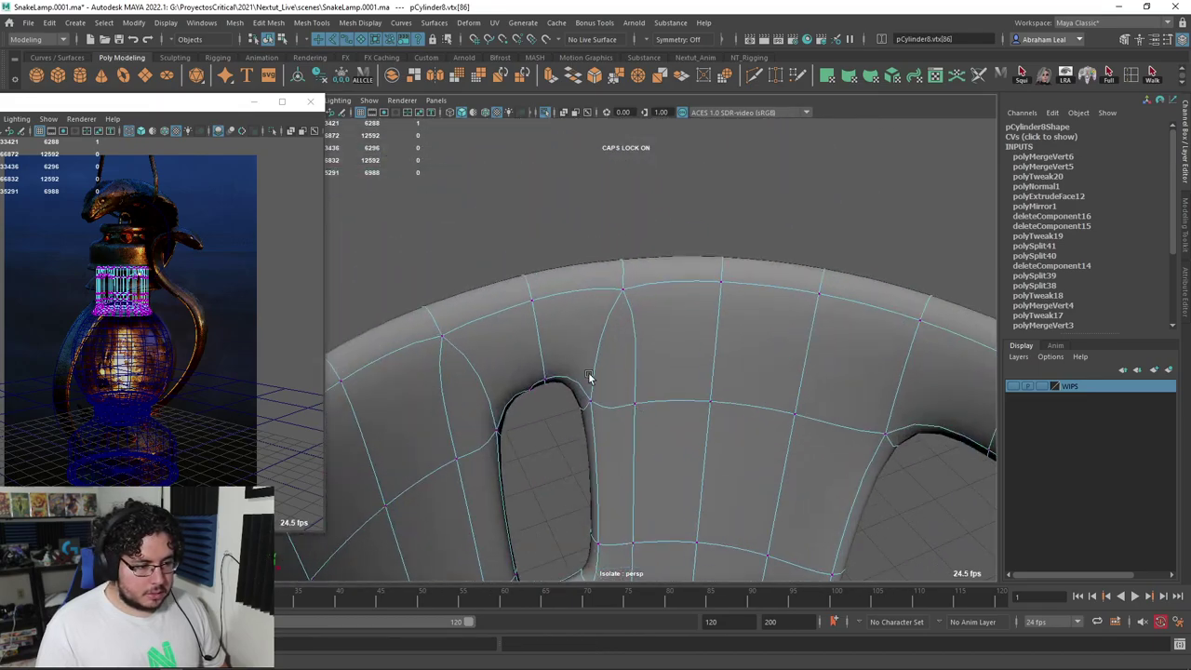
left_click(542, 389)
key("ctrl+z")
key("4")
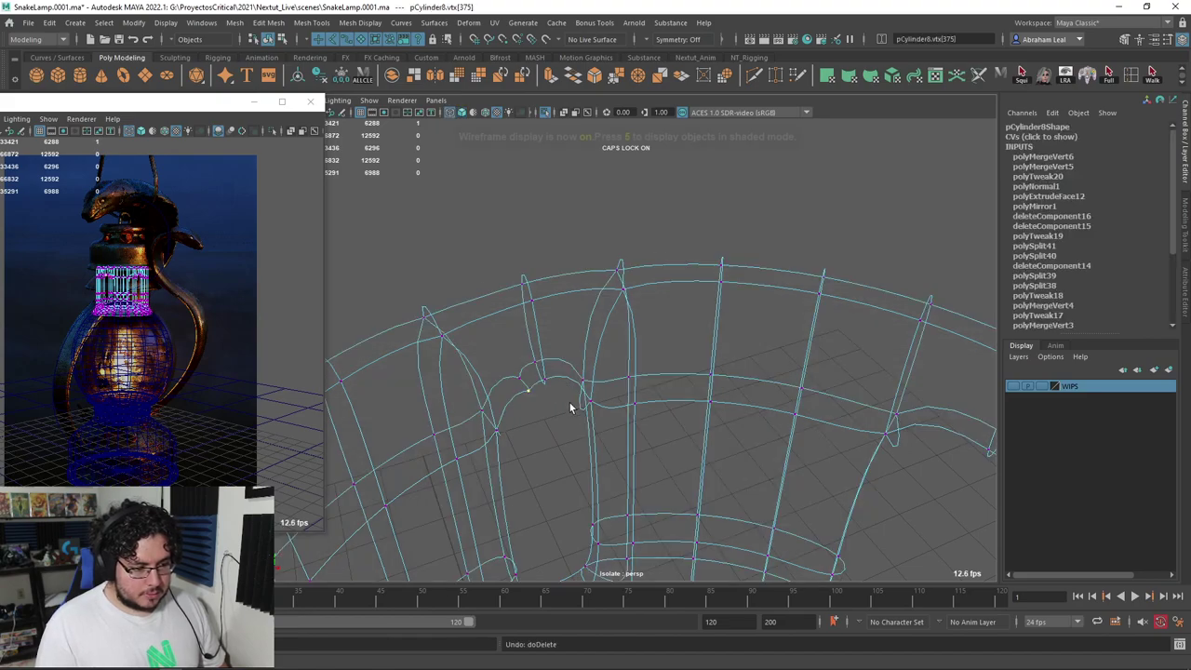
key("1")
left_click_drag(561, 385, 521, 422)
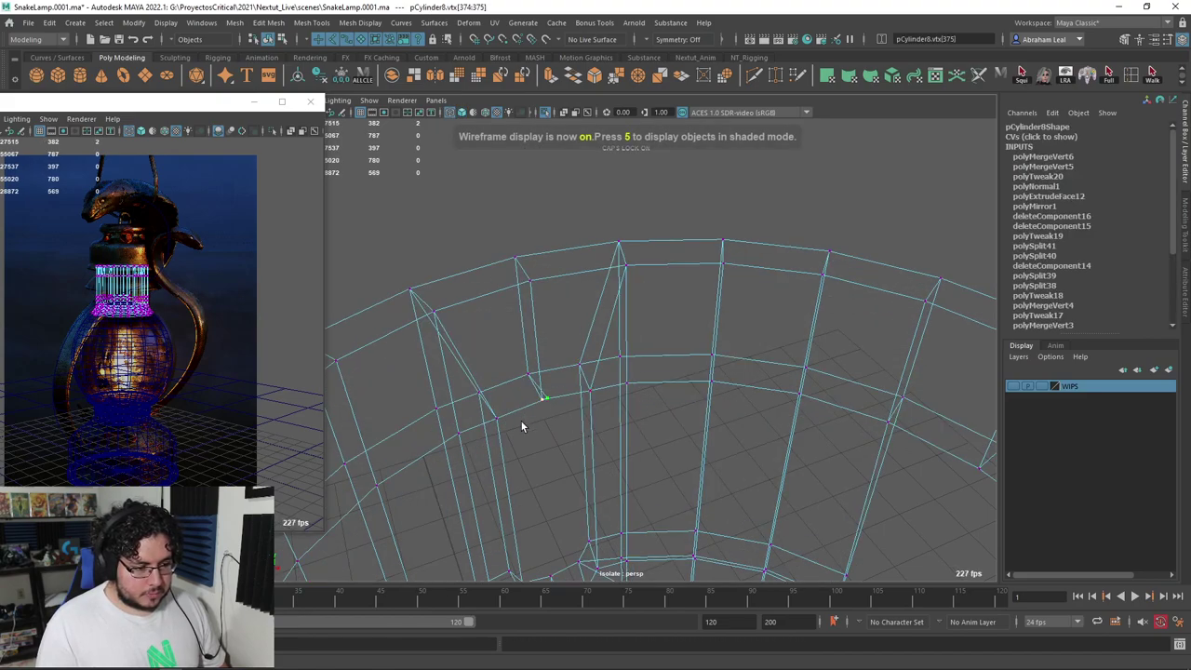
left_click(639, 77)
key("3")
left_click_drag(630, 370, 616, 383, "alt")
key("1")
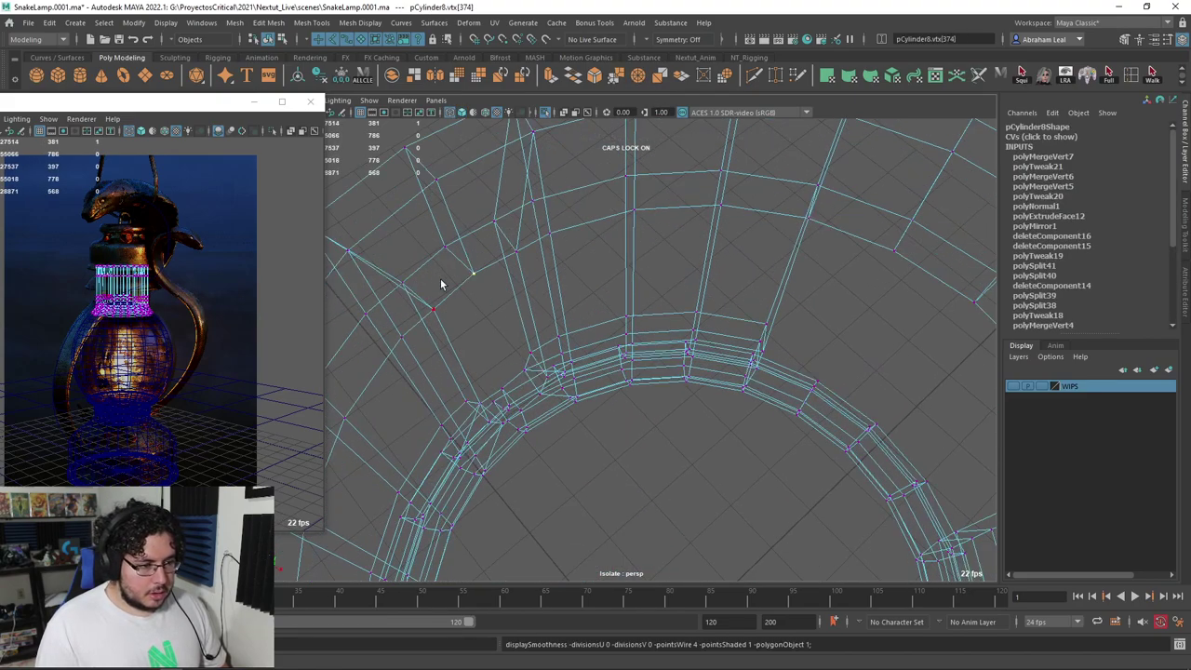
Merge the duplicate vertices on the opposite slot's outer top edge and check the neck's smoothed wireframe
left_click_drag(458, 234, 430, 259)
left_click(637, 78)
key("3")
right_click_drag(699, 349, 568, 279, "alt")
middle_click_drag(629, 307, 622, 244, "alt")
left_click_drag(621, 244, 611, 226, "alt")
middle_click_drag(611, 226, 673, 332, "alt")
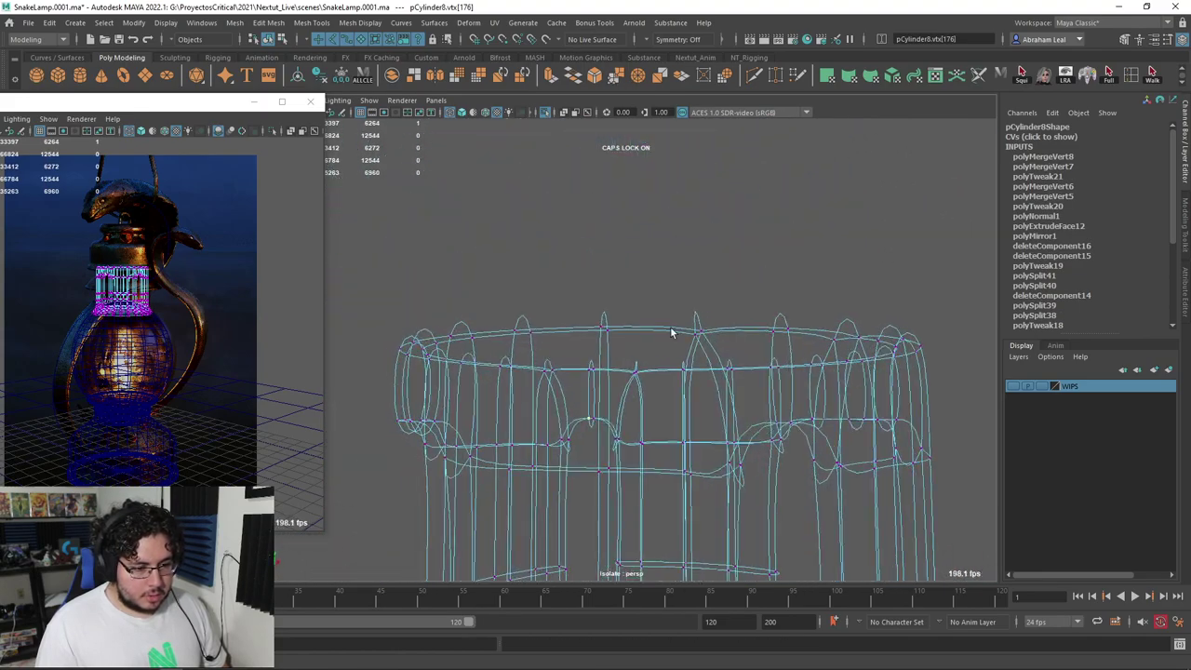
left_click_drag(673, 332, 729, 460, "alt")
middle_click_drag(729, 460, 717, 322, "alt")
mouse_move(717, 321)
left_mouse_down("alt")
mouse_move(648, 340)
mouse_move(670, 324)
mouse_move(757, 341)
mouse_move(731, 380)
mouse_move(620, 377)
mouse_move(639, 392)
mouse_move(638, 344)
left_mouse_up("alt")
In unsmoothed shaded display, use Multi-Cut to insert support loops near the outer and inner edges of the large rectangular opening
key("1")
key("space")
key("5")
key("space")
scroll(639, 370, "down", 8)
left_click(900, 330)
left_click_drag(629, 387, 675, 403, "alt")
scroll(657, 433, "up", 6)
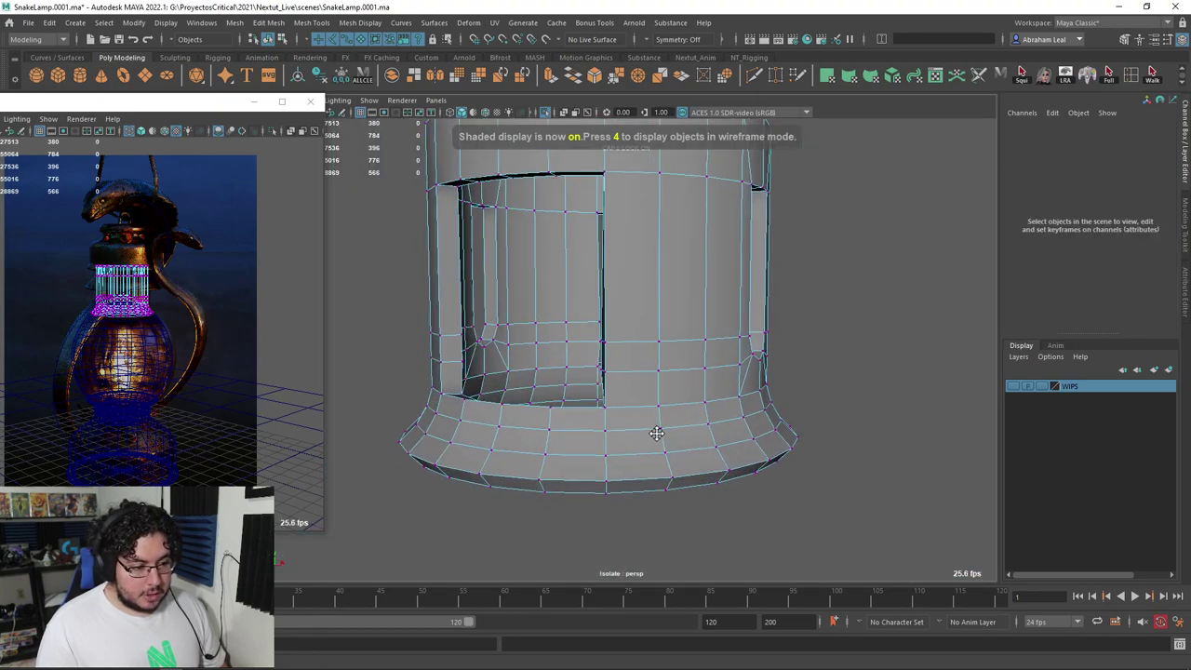
middle_click_drag(493, 433, 647, 409, "alt")
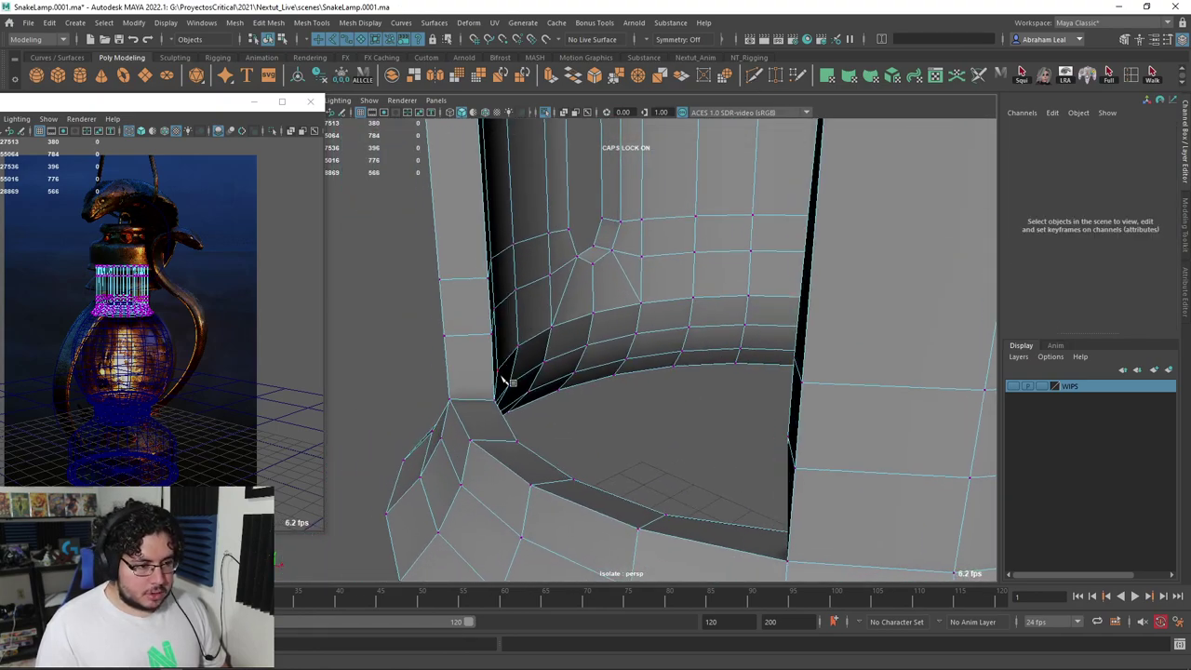
key("ctrl+shift+x")
left_click(452, 397, "ctrl")
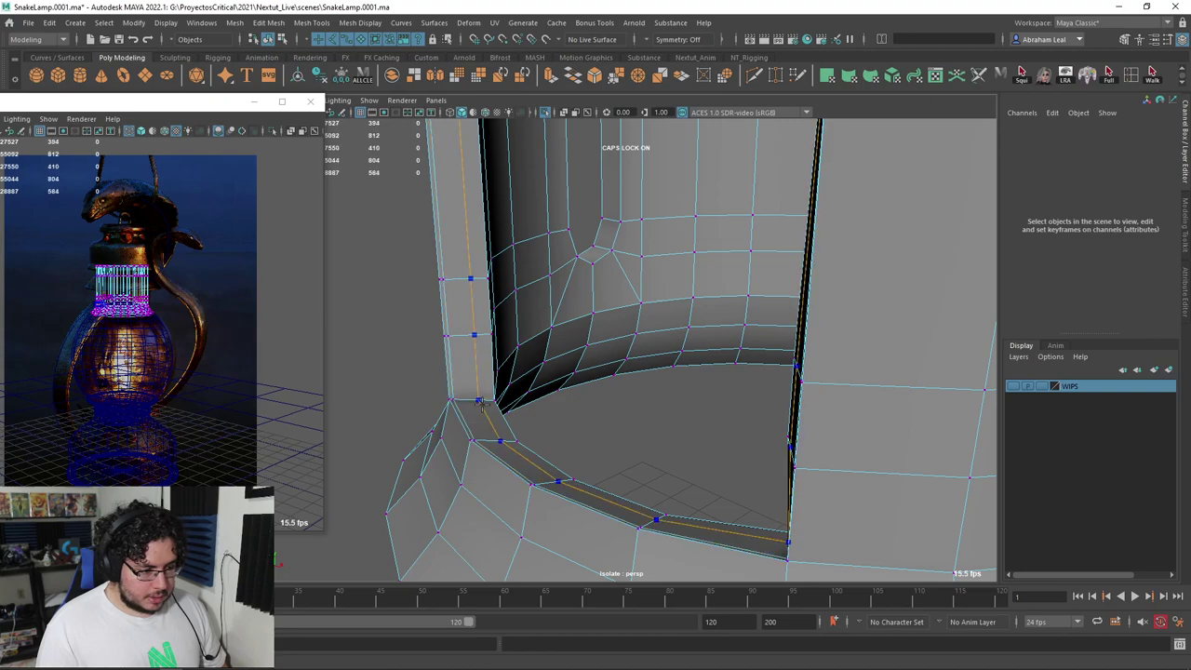
left_click(491, 401, "ctrl")
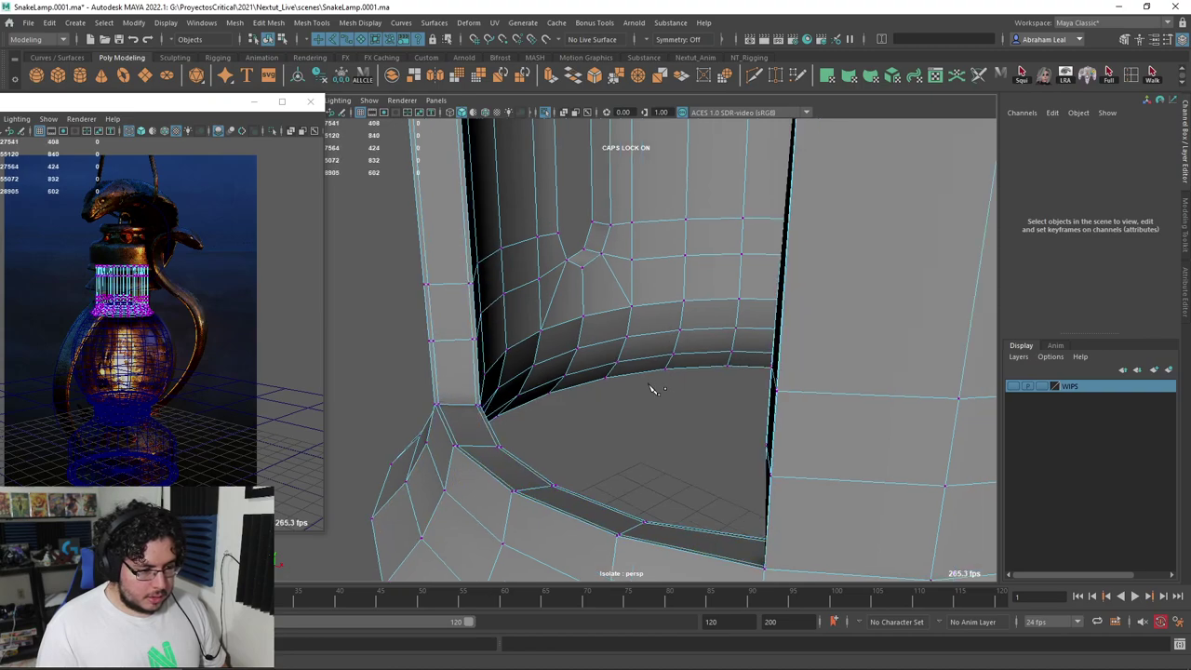
Insert support edge loops close to the outer and inner rims of the first rounded slot
left_click_drag(651, 391, 676, 391, "alt")
right_click_drag(677, 391, 706, 437, "alt")
left_click(671, 469)
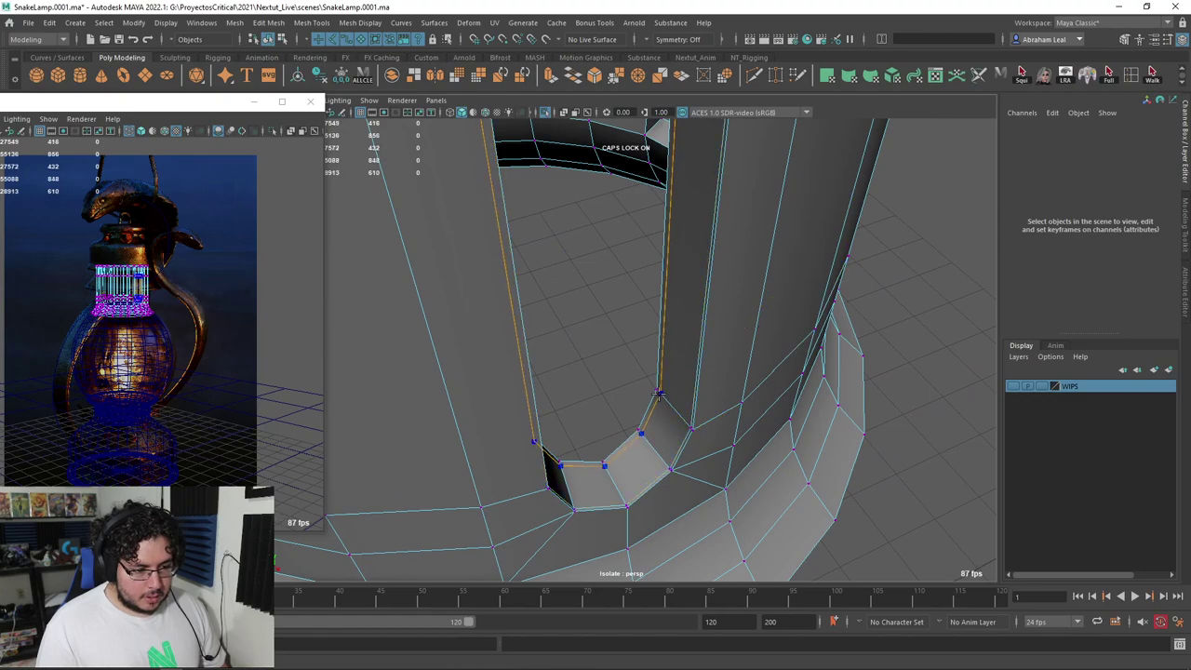
left_click(659, 394, "ctrl")
Insert support edge loops near both borders of the other large opening's wall thickness
scroll(744, 394, "down", 5)
left_click_drag(840, 393, 620, 386, "alt")
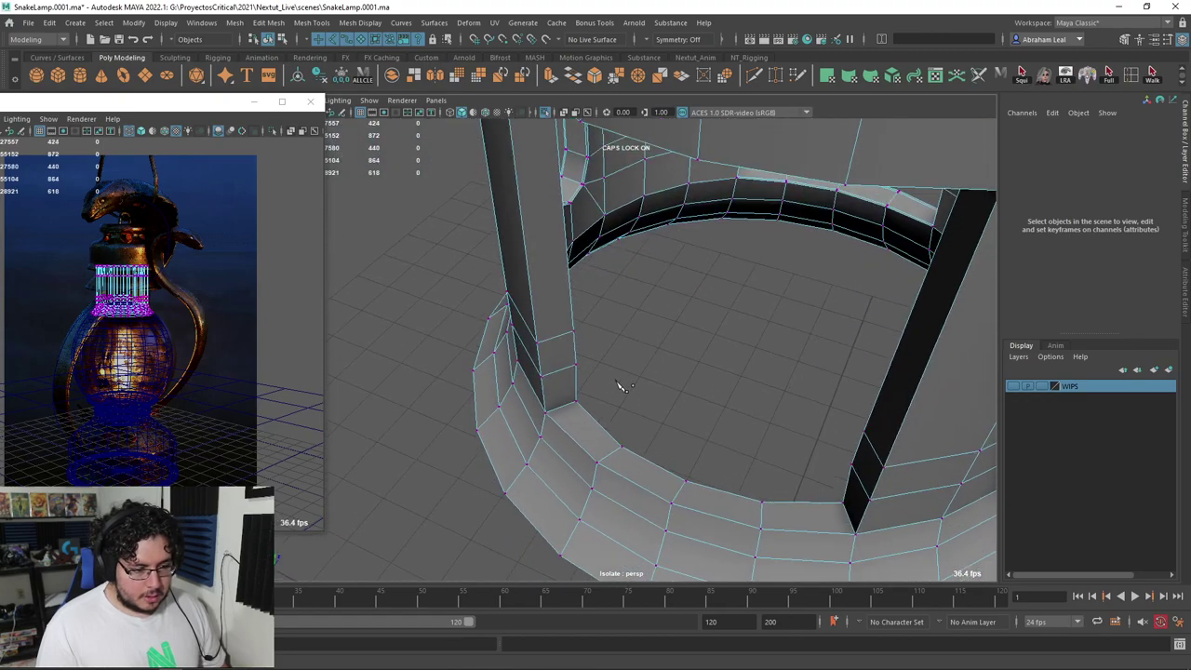
scroll(614, 390, "up", 3)
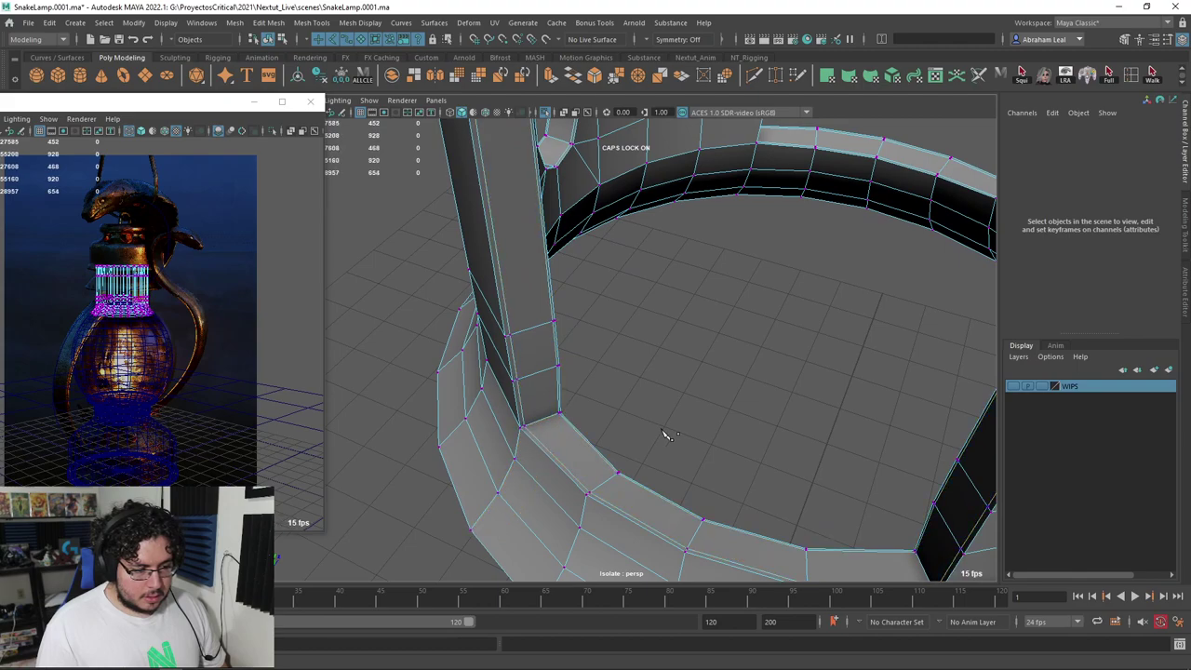
Insert support edge loops close to the inner and outer rims of the remaining rounded slot
right_click_drag(663, 433, 513, 401, "alt")
left_click_drag(503, 425, 400, 414, "alt")
right_click_drag(614, 465, 814, 511, "alt")
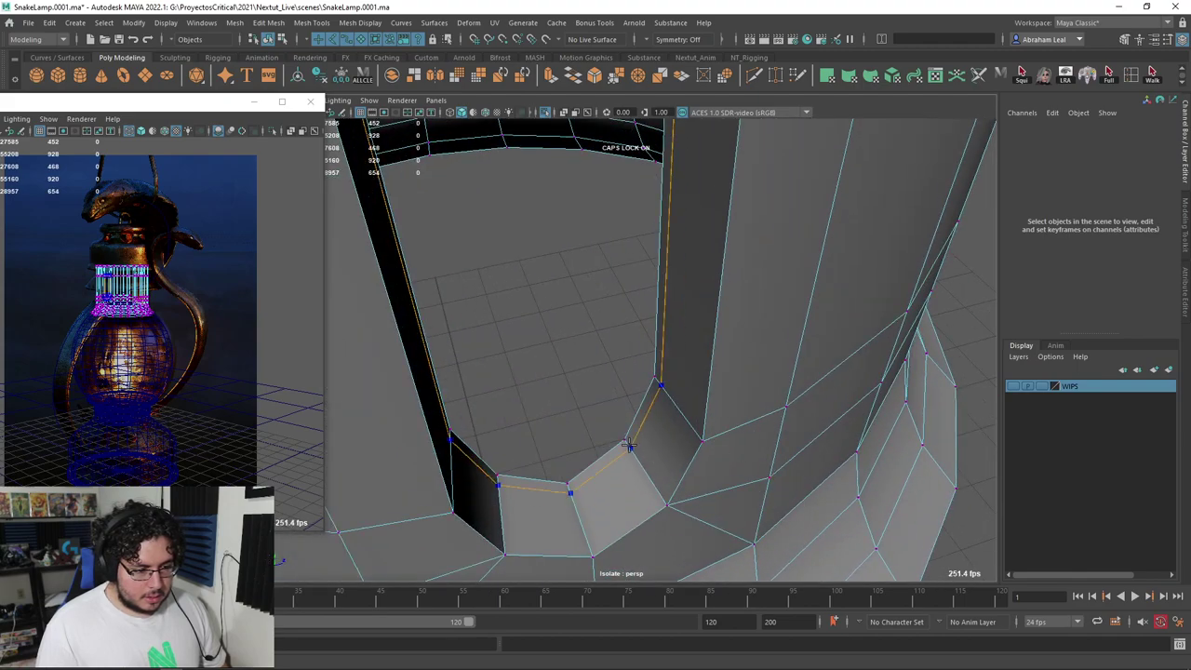
left_click(627, 442, "ctrl")
left_click(665, 500, "ctrl")
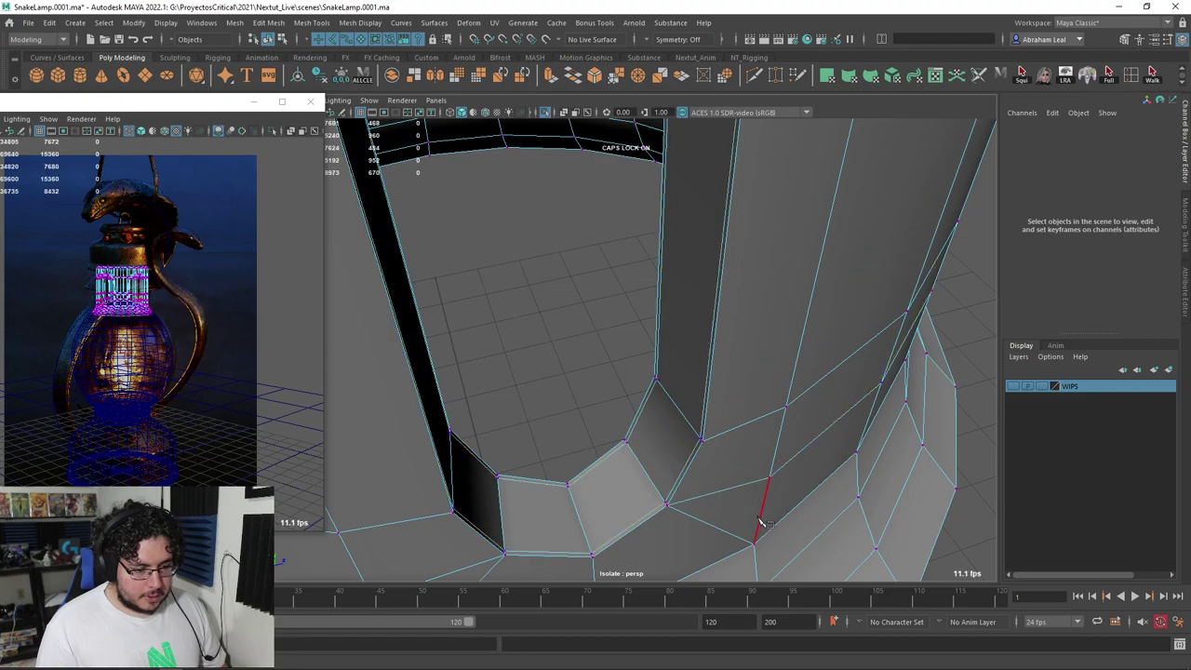
Examine the neck's openings and flared base in smooth preview from several angles
key("3")
key("q")
scroll(745, 428, "down", 5)
left_click(903, 319)
left_click_drag(898, 319, 534, 290, "alt")
scroll(776, 301, "down", 5)
right_click_drag(534, 290, 646, 321, "alt")
left_click_drag(646, 321, 766, 378, "alt")
right_click_drag(765, 377, 818, 391, "alt")
left_click_drag(772, 383, 680, 374, "alt")
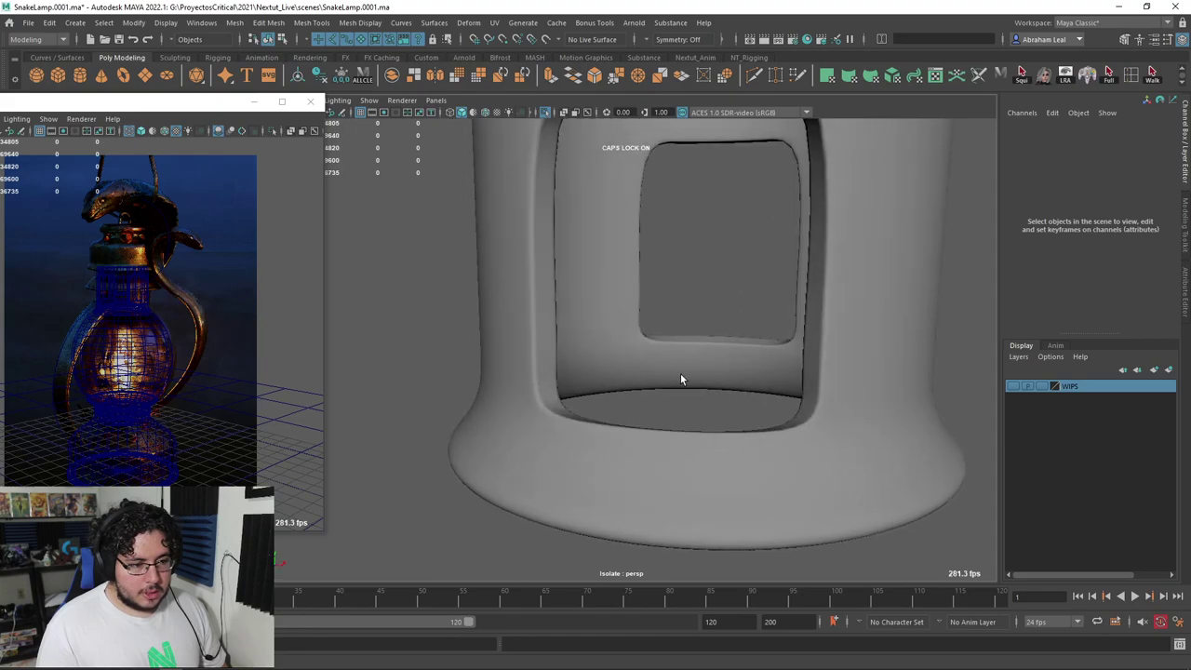
Slice a straight horizontal edge line across the whole neck just below the large opening's upper edge in front view
left_click(881, 415)
key("1")
key("f")
key("space")
left_click_drag(848, 387, 854, 404)
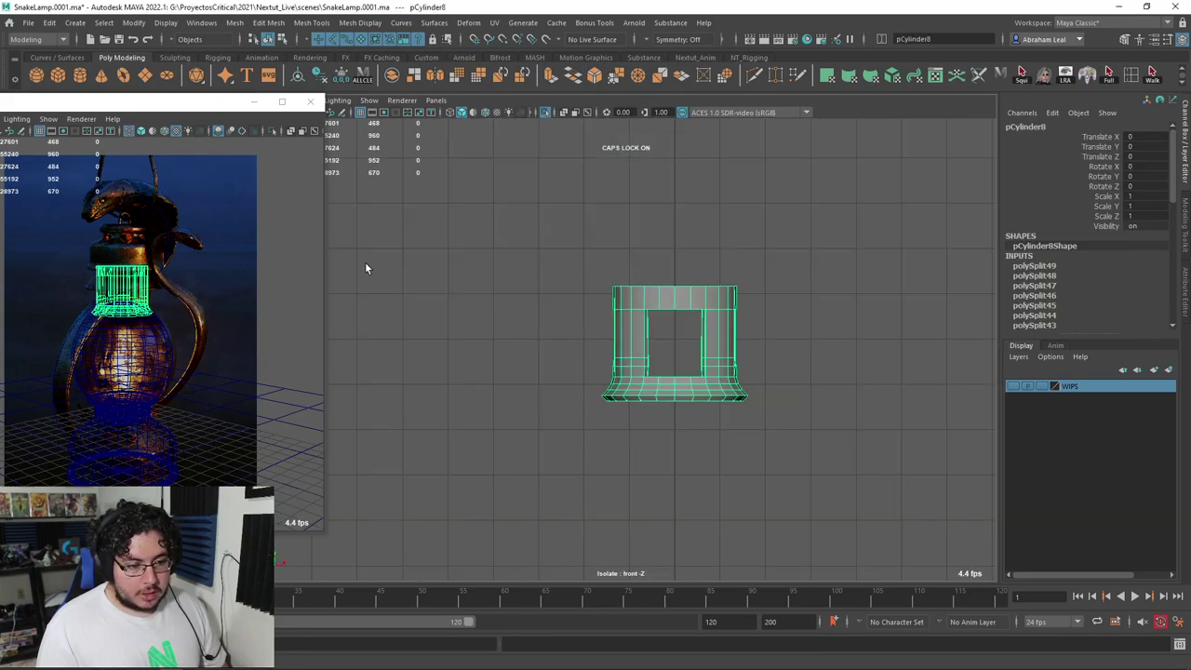
right_click_drag(366, 265, 863, 328, "alt")
middle_click_drag(863, 328, 804, 299, "alt")
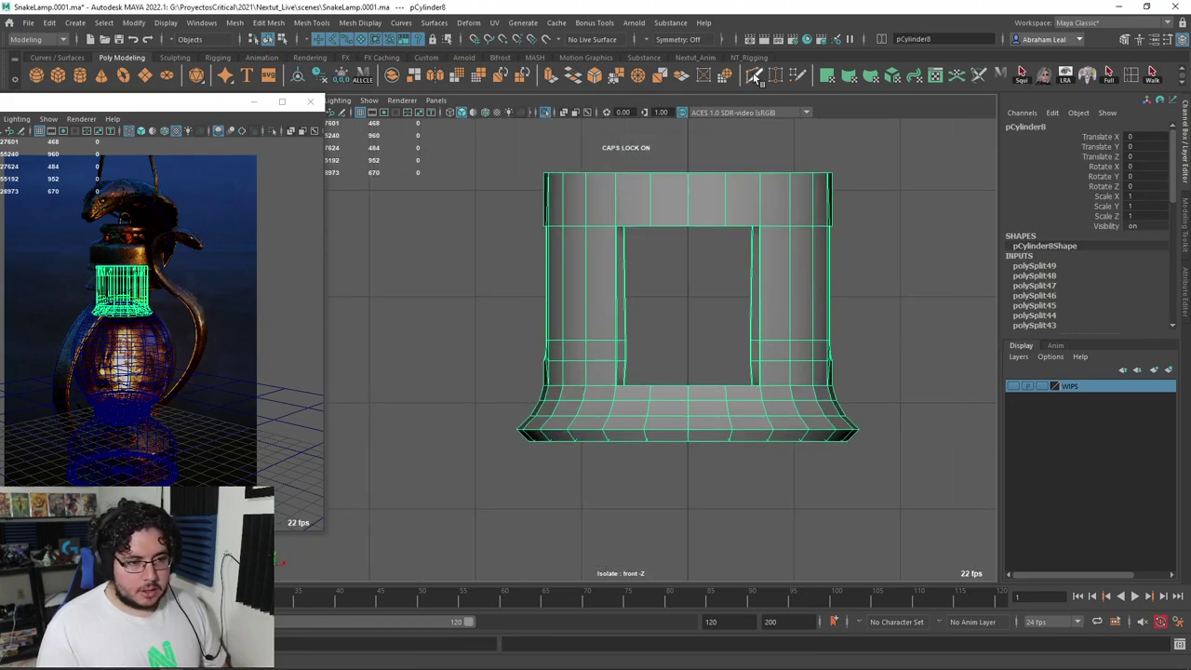
key("Escape")
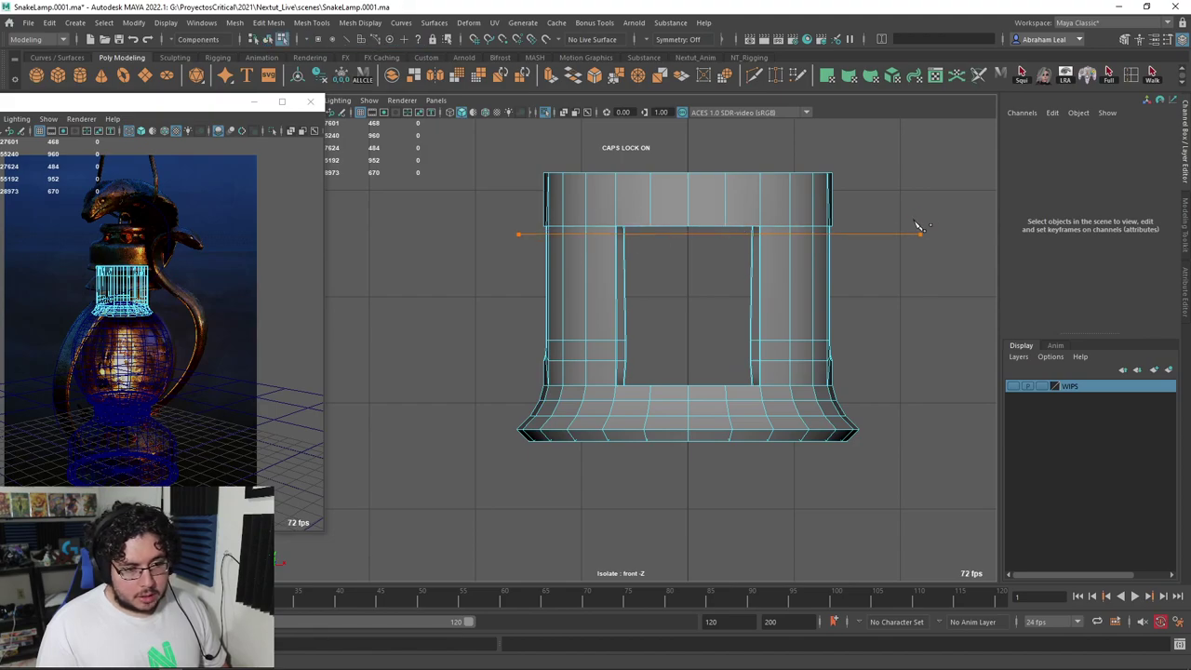
left_click_drag(916, 225, 917, 226, "shift")
Slice horizontal support lines just above the opening's upper edge and close to both sides of its lower edge
scroll(890, 230, "up", 2)
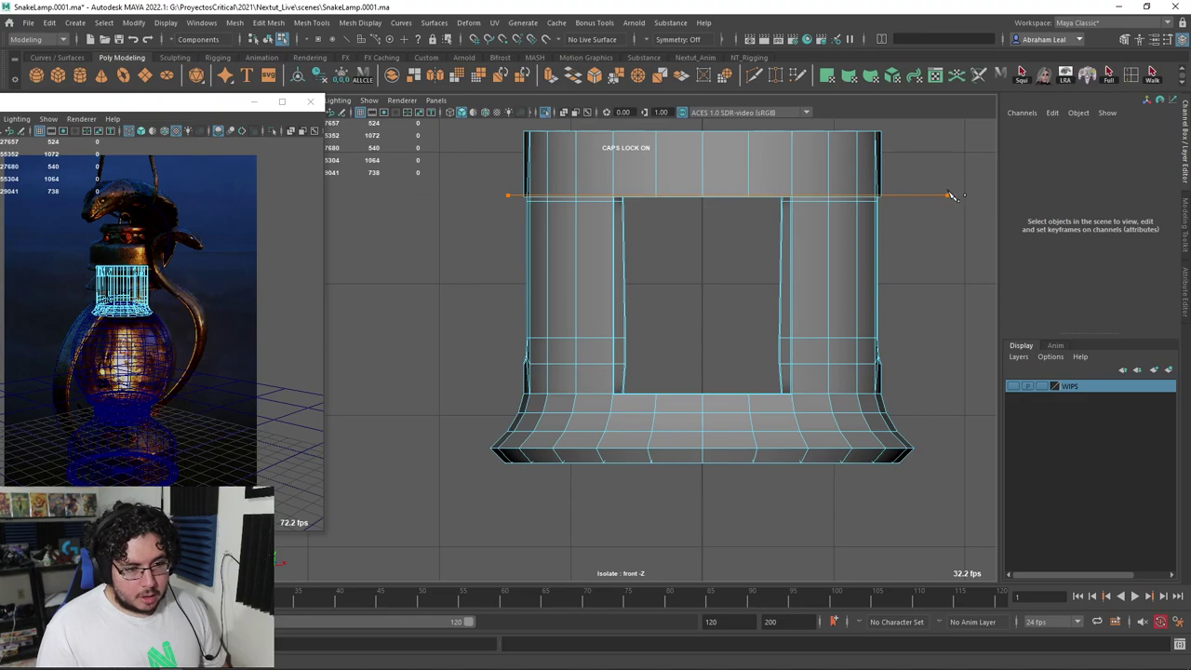
left_click_drag(947, 193, 947, 195, "shift")
middle_click_drag(903, 314, 904, 232, "alt")
right_click_drag(904, 232, 902, 300, "alt")
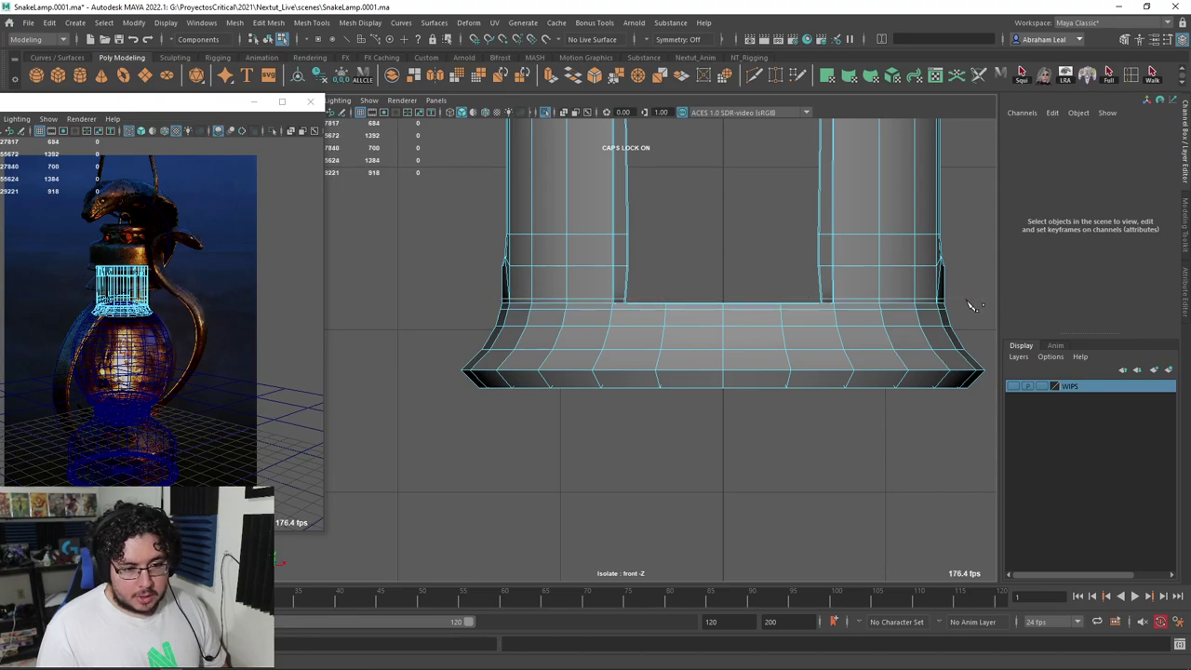
Examine in perspective where the new horizontal cuts cross the diagonal edges beneath the rounded slot
key("space")
left_click_drag(964, 390, 964, 300)
key("6")
right_click_drag(884, 302, 875, 382, "alt")
mouse_move(874, 353)
left_mouse_down("alt")
mouse_move(733, 305)
mouse_move(651, 321)
left_mouse_up("alt")
left_click(745, 351)
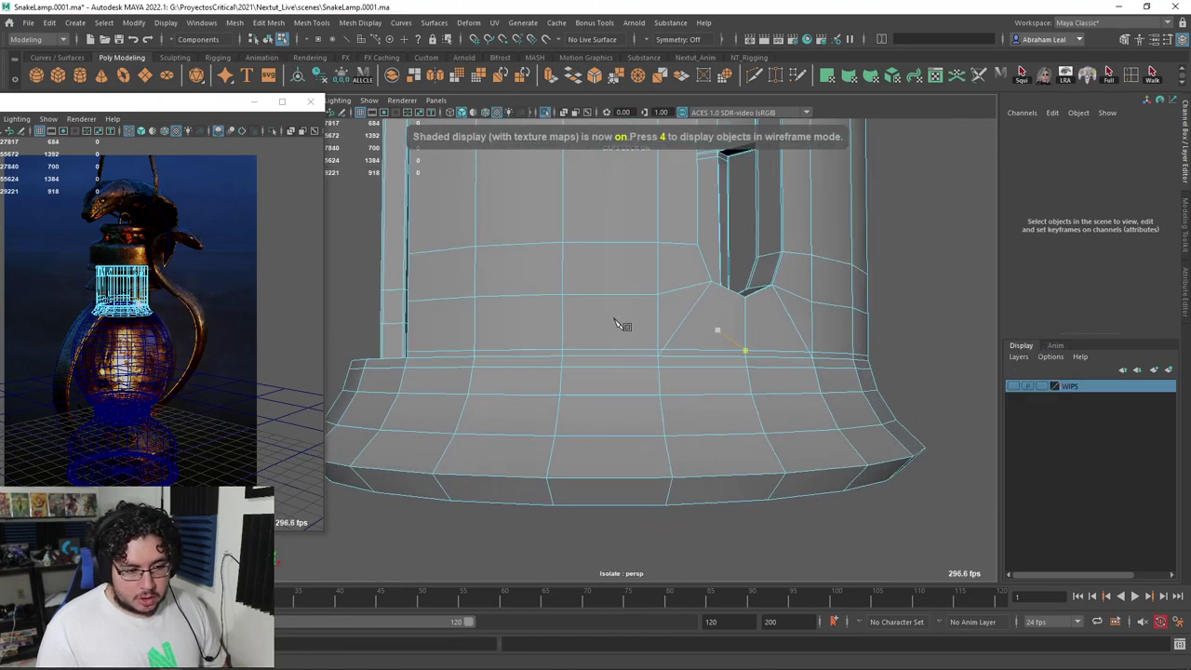
right_click_drag(613, 321, 716, 395, "alt")
mouse_move(623, 354)
middle_mouse_down("alt")
mouse_move(566, 340)
mouse_move(582, 372)
middle_mouse_up("alt")
right_click_drag(583, 372, 560, 359, "alt")
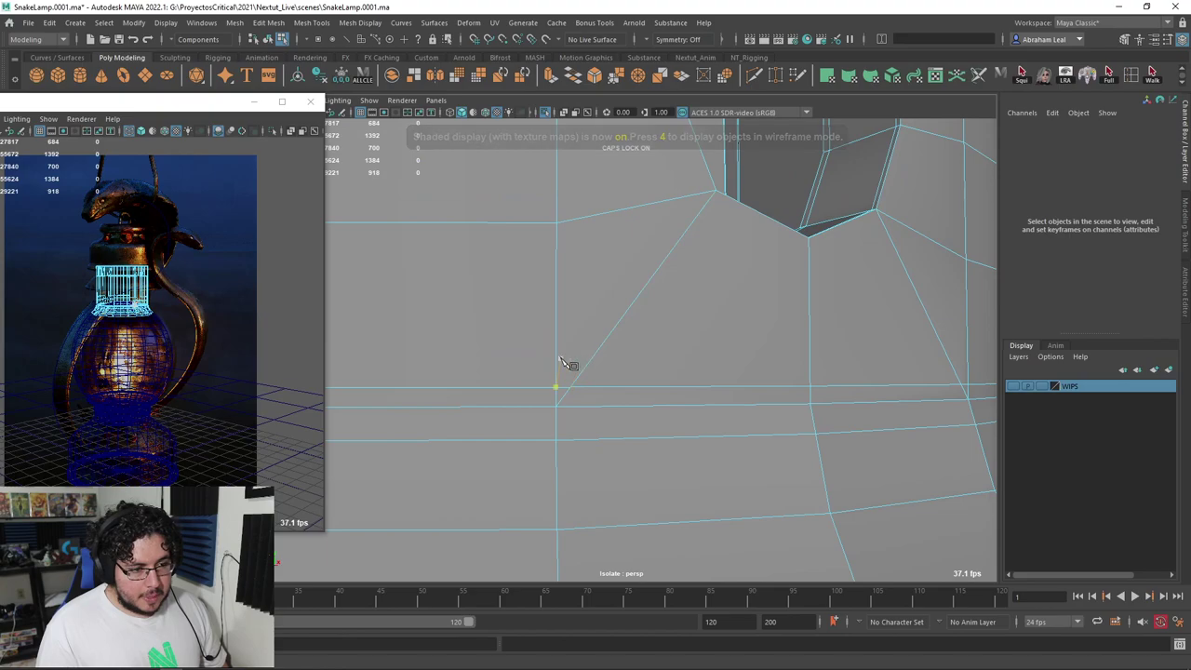
left_click_drag(683, 329, 657, 330, "alt")
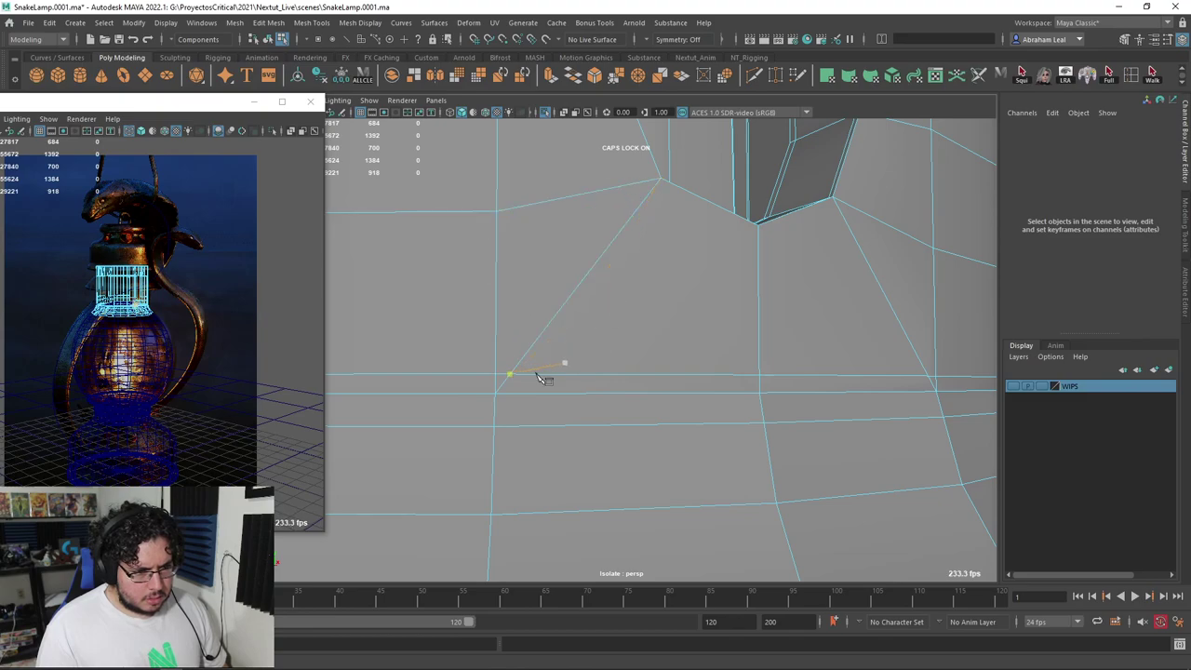
Compare the plain mesh and smooth preview where the diagonal edges meet the flared base beneath the slot
scroll(726, 328, "down", 5)
key("3")
left_click_drag(808, 426, 684, 361, "alt")
left_click(950, 313)
left_click(674, 364)
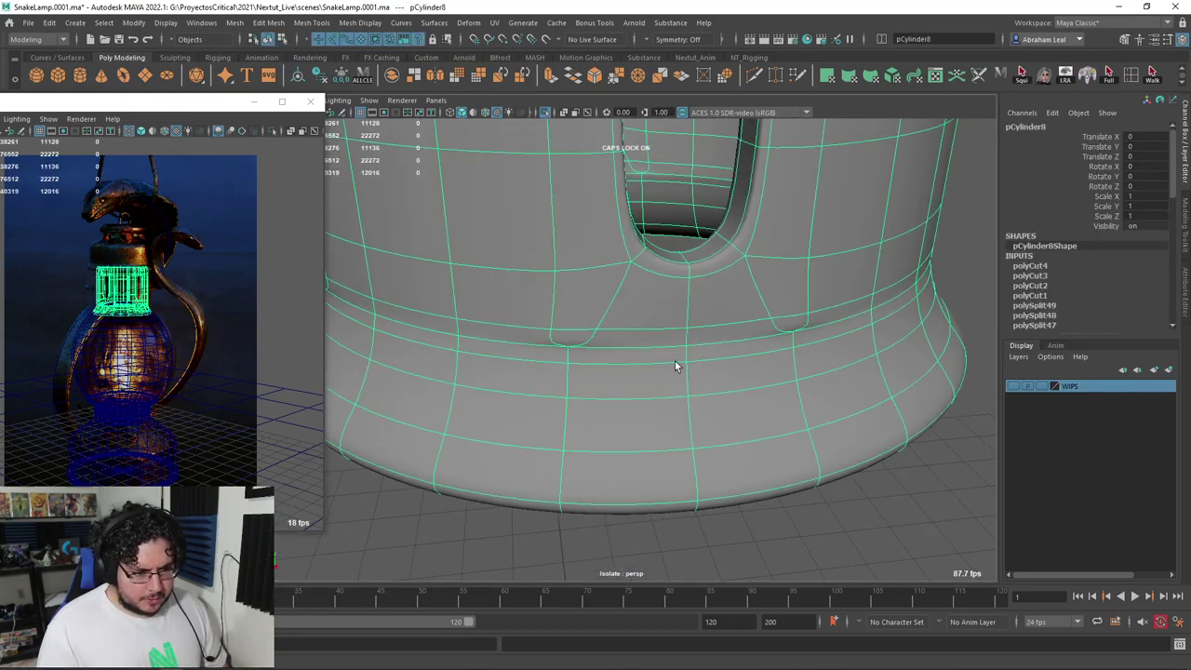
key("1")
right_click_drag(584, 371, 636, 399, "alt")
key("3")
key("1")
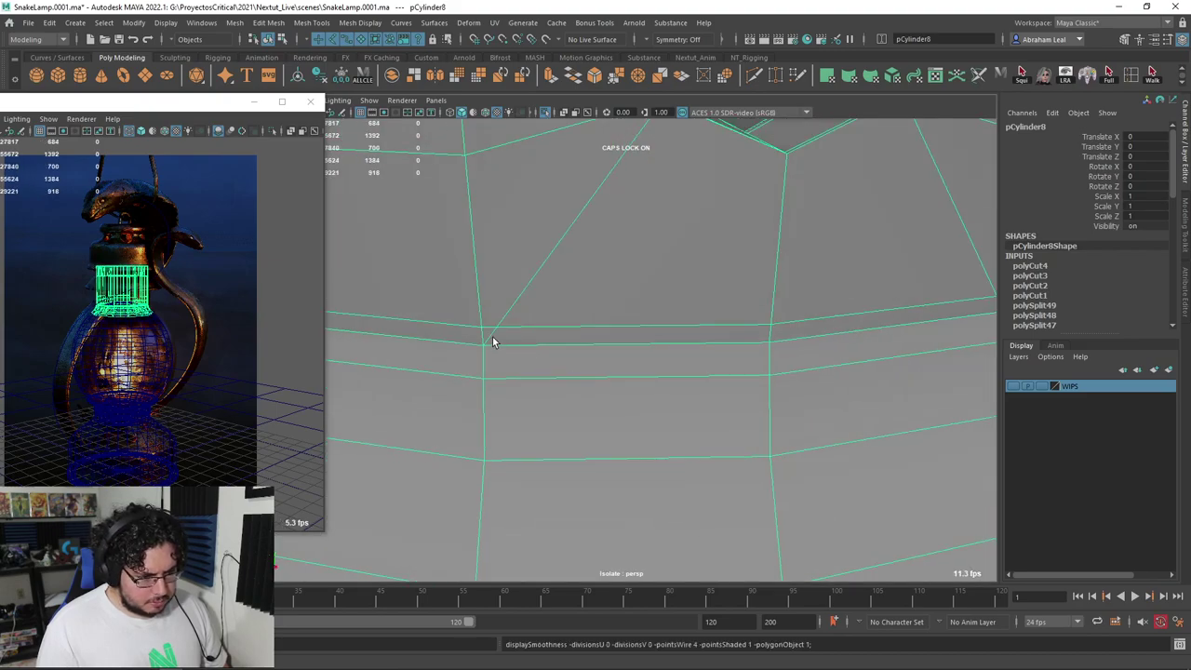
Snap the stray vertex on the diagonal edge beneath the slot to the neighbouring vertical edge's vertex and merge them
right_click_drag(492, 337, 675, 281, "alt")
middle_click_drag(760, 249, 672, 233, "alt")
right_click_drag(672, 233, 618, 233)
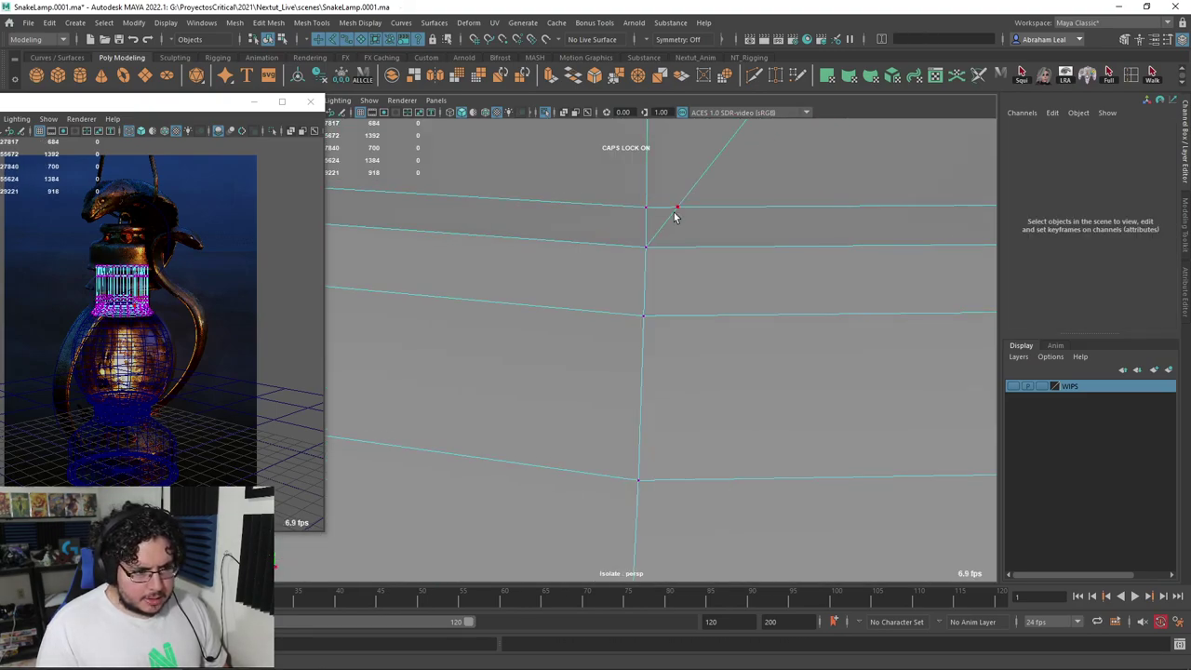
left_click(678, 213)
key("w")
key("v")
left_click_drag(671, 208, 643, 202)
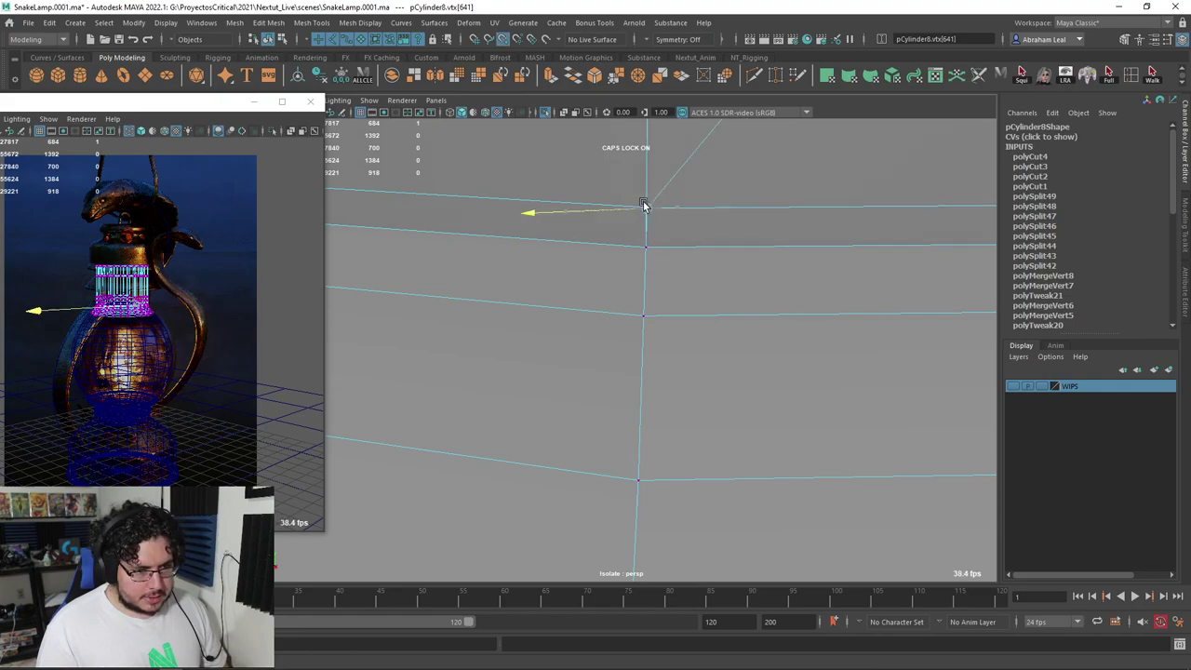
key("4")
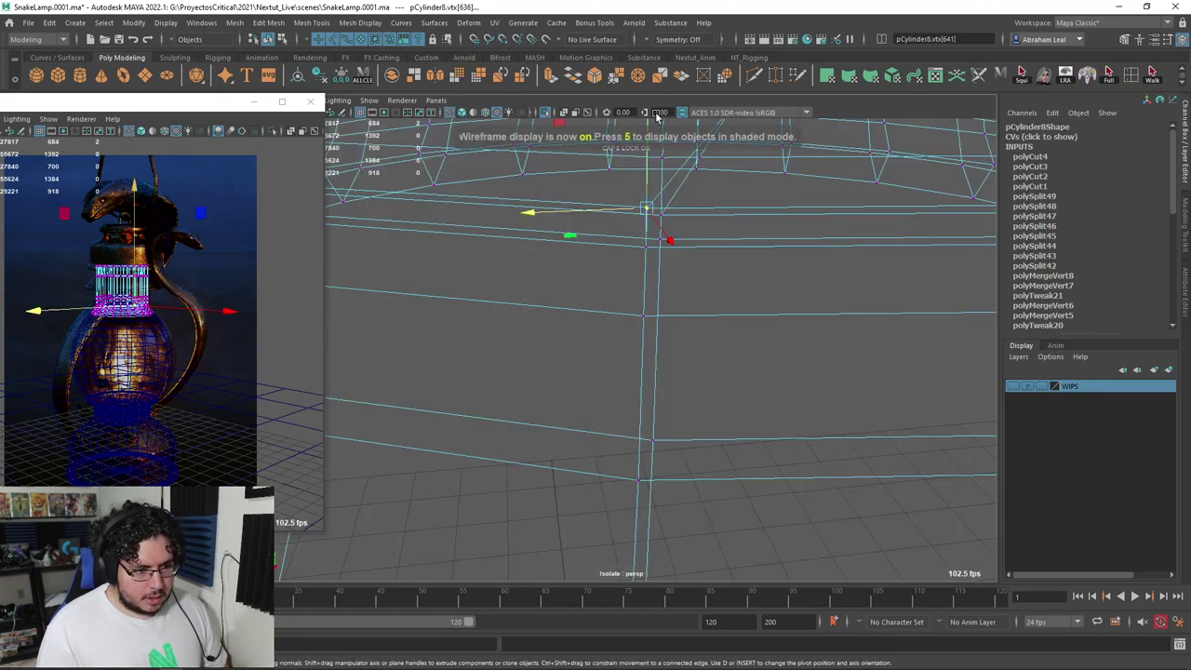
key("3")
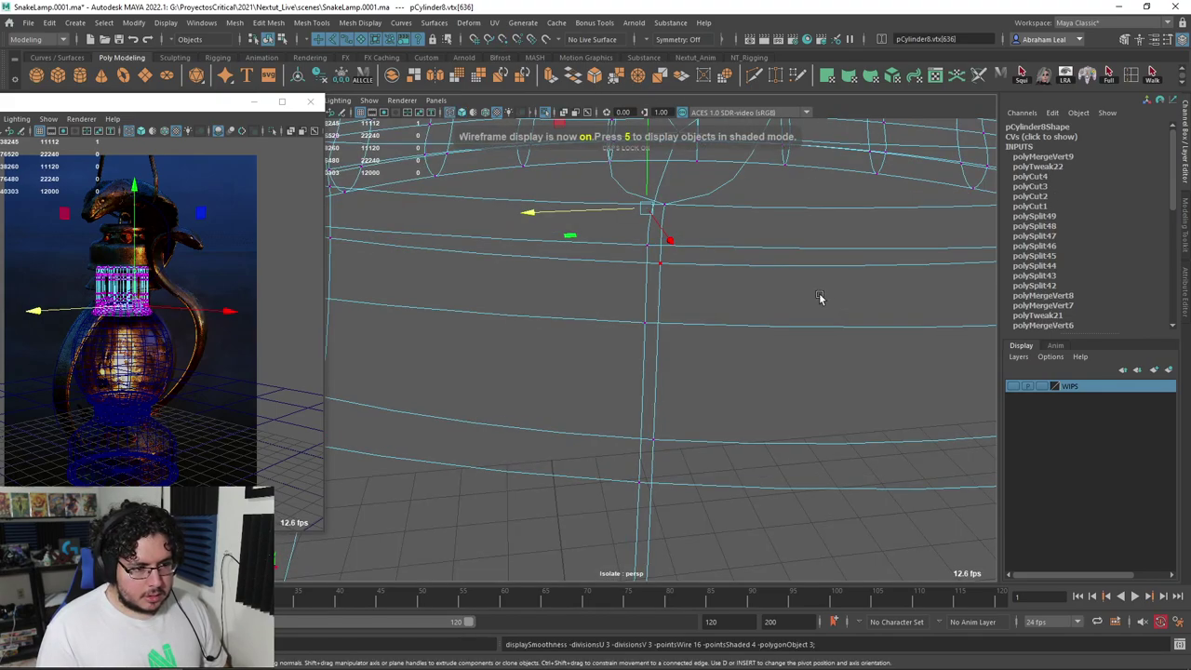
Snap the matching stray vertex on the slot's other diagonal edge to its neighbouring vertex and merge the pair
key("6")
left_click_drag(820, 295, 816, 301, "alt")
mouse_move(816, 301)
right_mouse_down("alt")
mouse_move(830, 303)
mouse_move(837, 330)
right_mouse_up("alt")
middle_click_drag(837, 330, 799, 431, "alt")
left_click(799, 431)
scroll(605, 393, "up", 10)
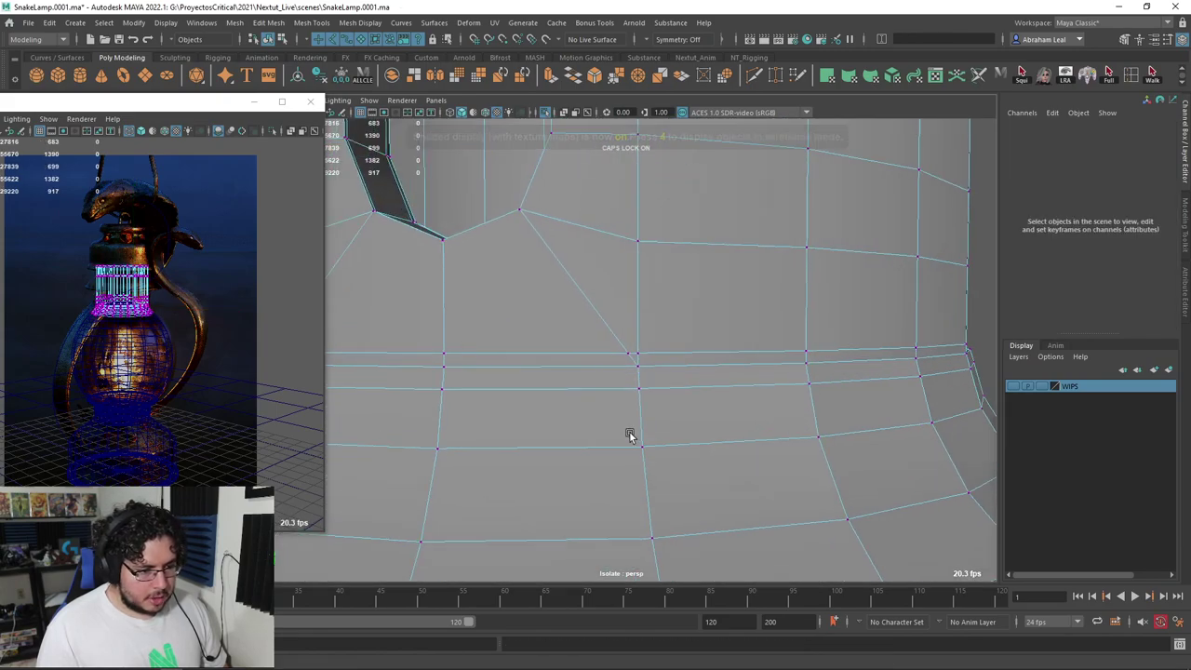
scroll(630, 435, "up", 3)
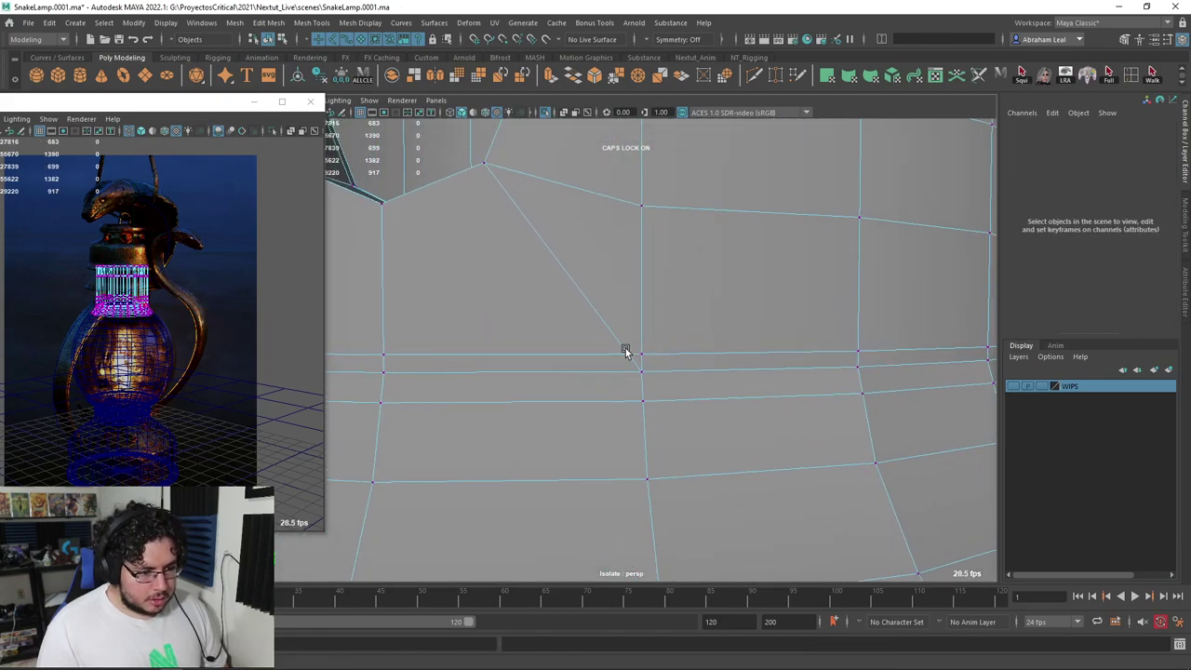
left_click(628, 355)
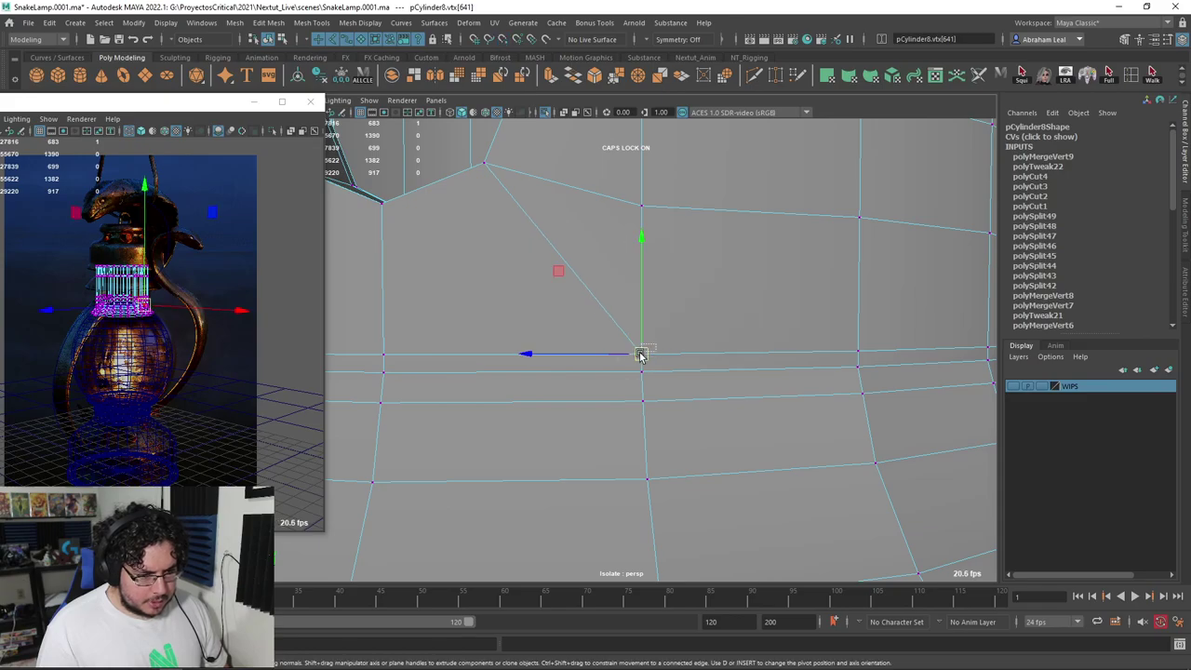
key("5")
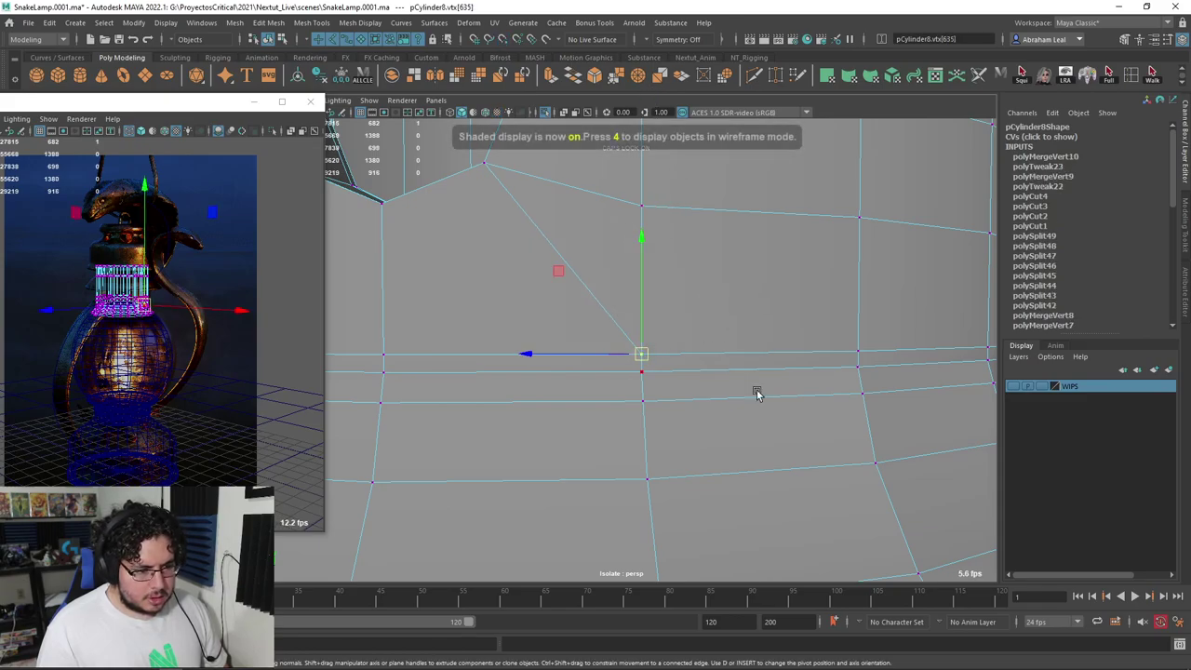
Examine the neck's interior and the large openings' lower rims in smooth preview
scroll(755, 394, "down", 6)
left_click_drag(748, 375, 736, 322, "alt")
scroll(735, 321, "down", 5)
right_click_drag(693, 307, 807, 276)
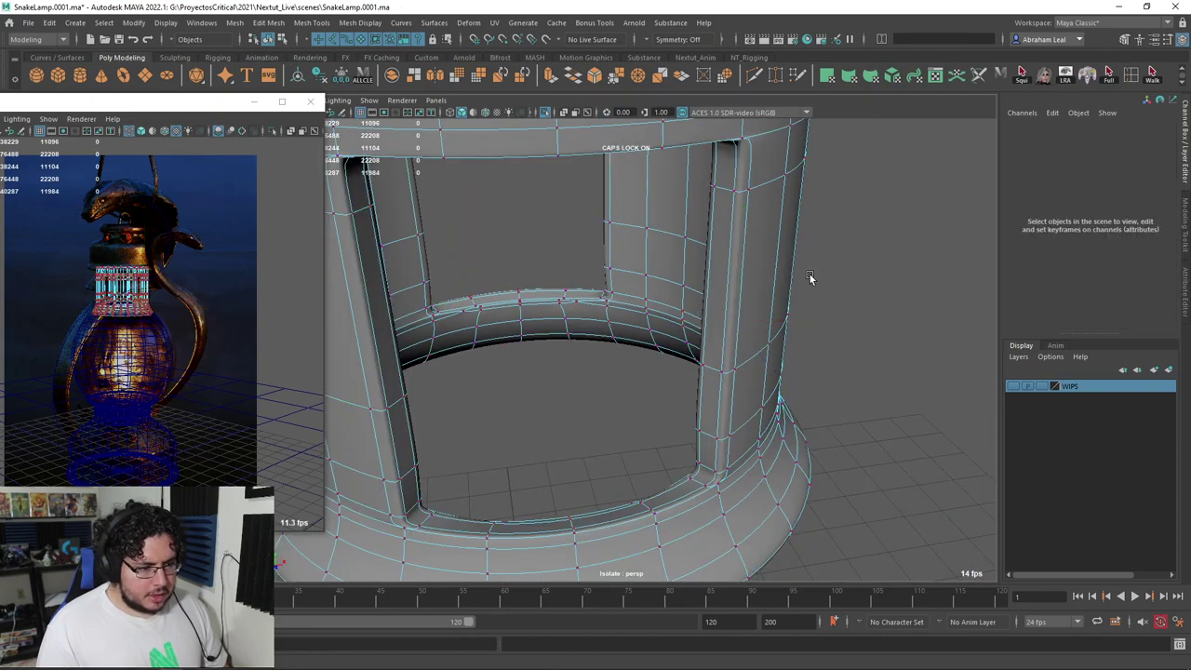
scroll(692, 335, "up", 4)
right_click_drag(603, 296, 693, 249)
left_click(620, 358)
scroll(633, 298, "down", 6)
scroll(635, 296, "up", 4)
left_click_drag(635, 296, 660, 469, "alt")
scroll(659, 469, "up", 5)
left_click(662, 403)
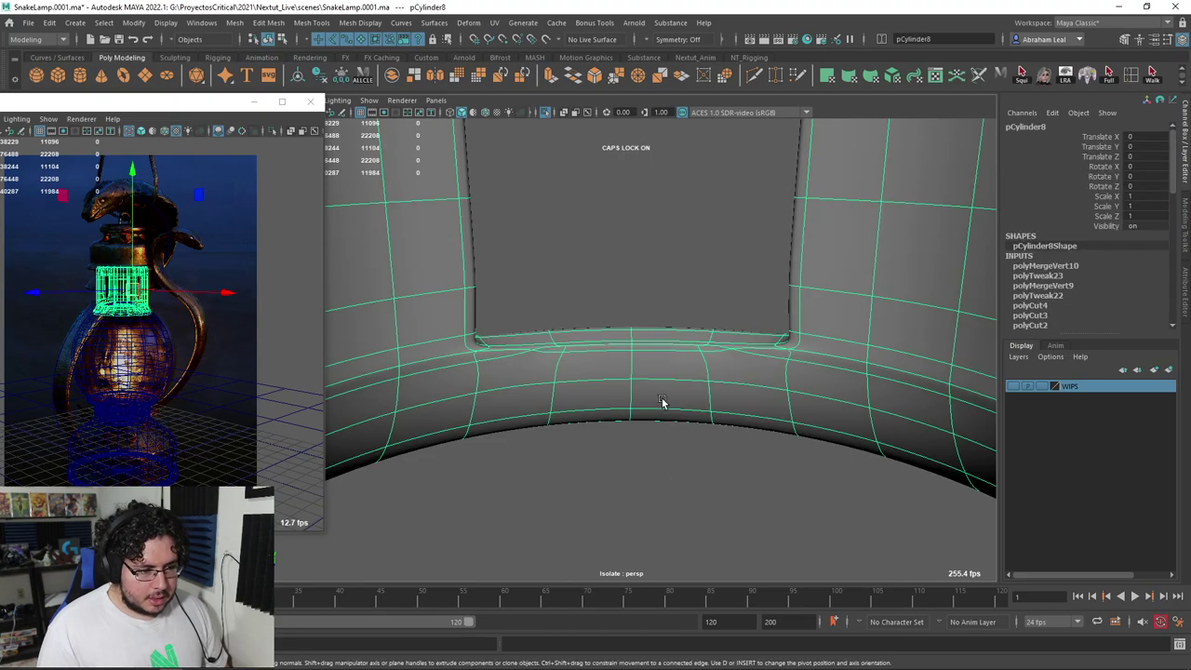
Inspect the edge flow on the inner wall below the large opening, comparing plain and smoothed display
scroll(566, 355, "up", 5)
key("1")
key("3")
left_click_drag(564, 377, 698, 397, "alt")
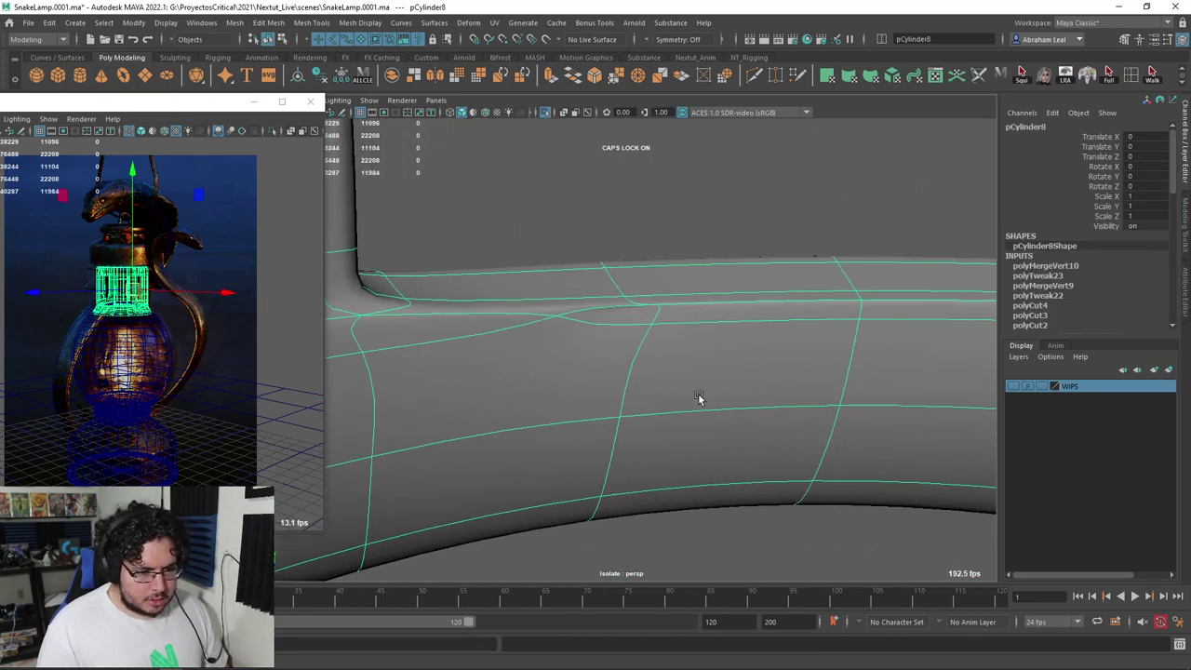
left_click_drag(556, 337, 628, 325, "alt")
key("1")
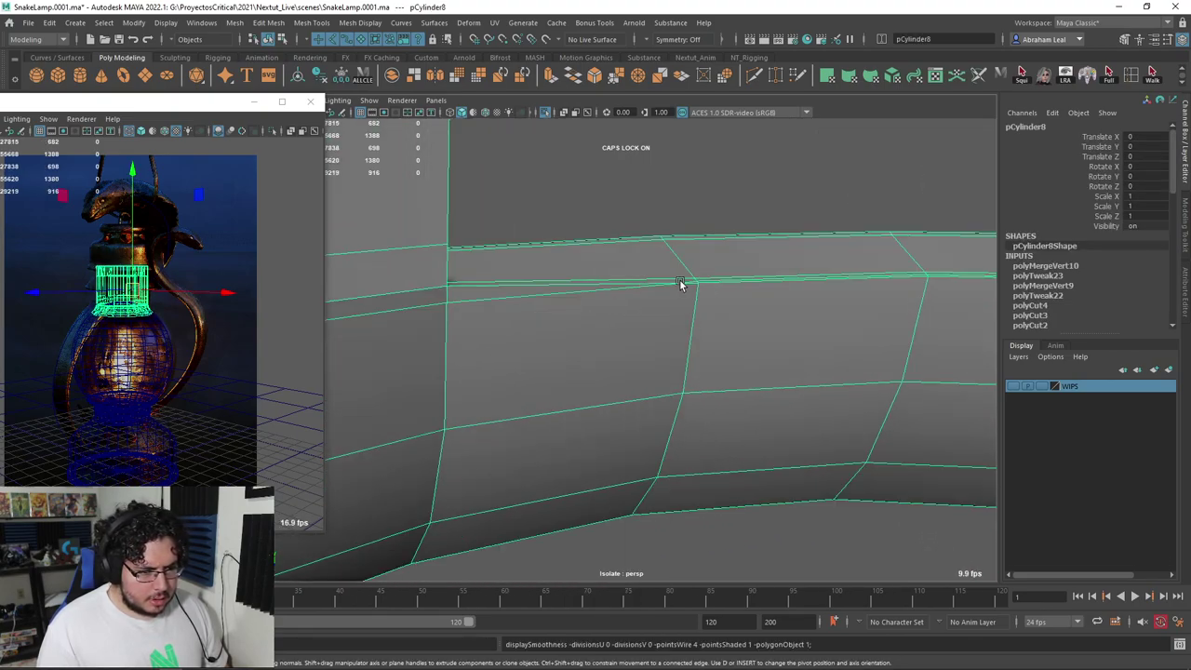
left_click_drag(538, 320, 561, 327, "alt")
left_click_drag(705, 317, 793, 431, "alt")
key("3")
left_click_drag(660, 423, 552, 310, "alt")
left_click(772, 392)
left_click(686, 372)
Delete the surplus horizontal edge loop running along the inner wall just below the openings
key("1")
scroll(683, 385, "down", 4)
scroll(682, 385, "up", 3)
right_click_drag(553, 310, 547, 276)
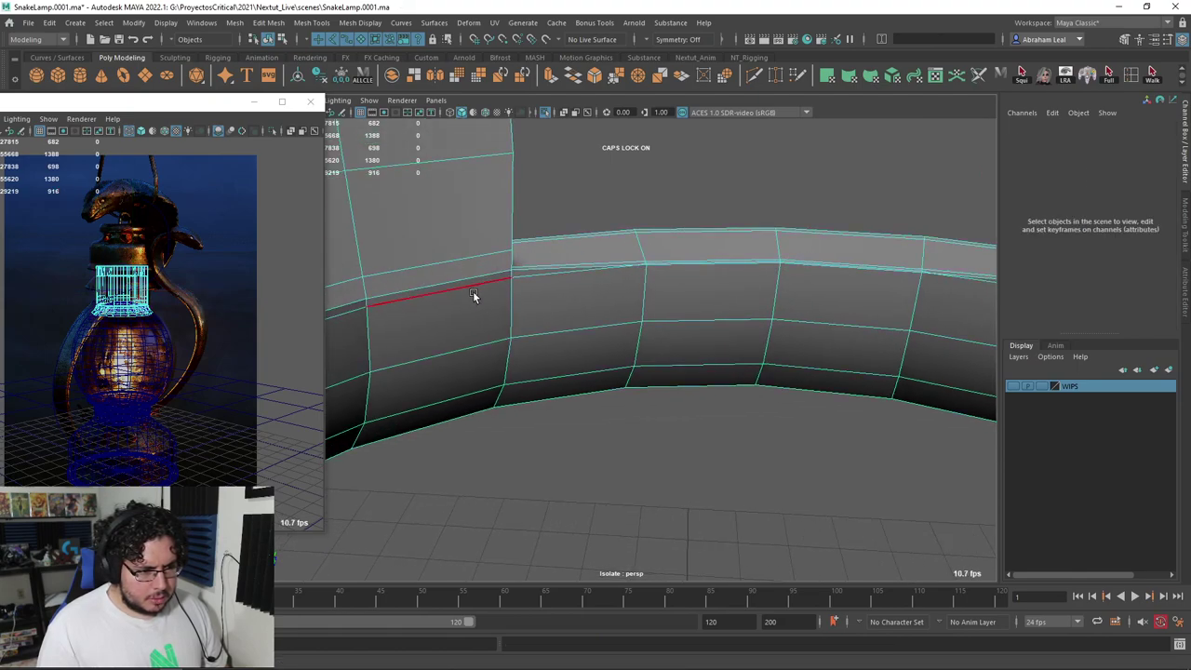
double_click(473, 289)
key("ctrl+Delete")
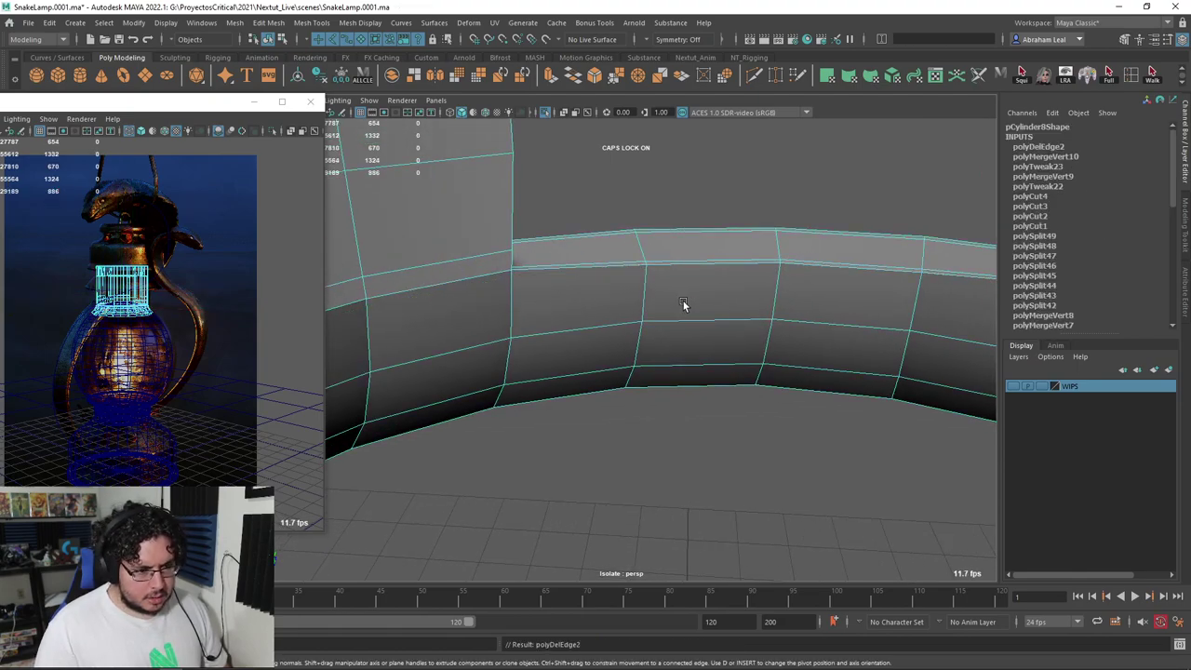
Check the cleaned inner wall beneath the opening and the slot in plain and smooth display
key("3")
left_click_drag(738, 336, 704, 330, "alt")
key("1")
right_click_drag(704, 330, 802, 196)
left_click(802, 198)
left_click_drag(802, 198, 607, 299, "alt")
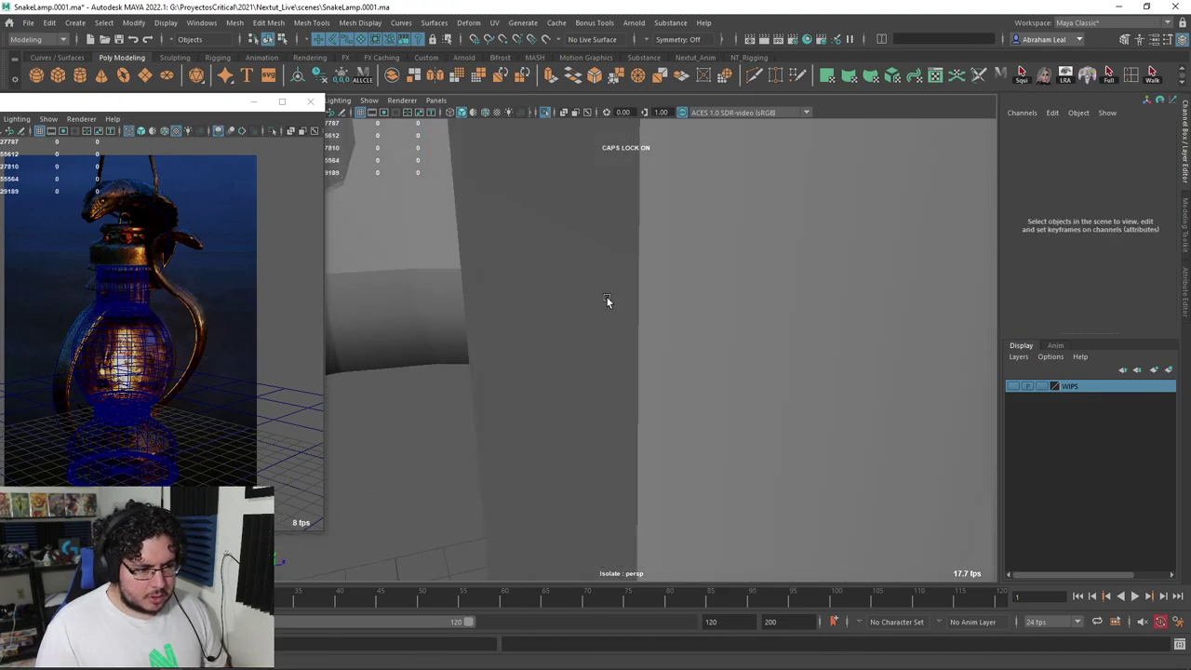
left_click(684, 324)
key("3")
scroll(692, 352, "down", 5)
key("1")
scroll(666, 355, "down", 10)
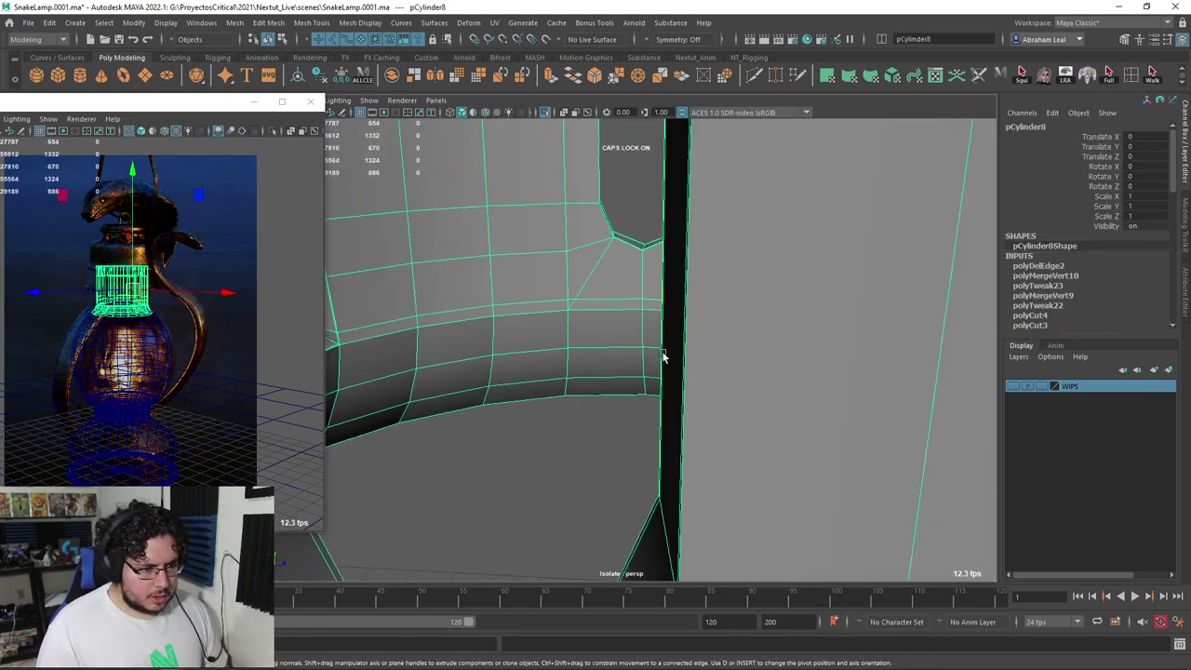
Mirror the neck across the world X axis in the negative direction, cutting geometry and merging border vertices at 0.001
left_click_drag(606, 348, 568, 404, "alt")
left_click(601, 361)
left_click(627, 325)
left_click(626, 326)
right_click(625, 323, "shift")
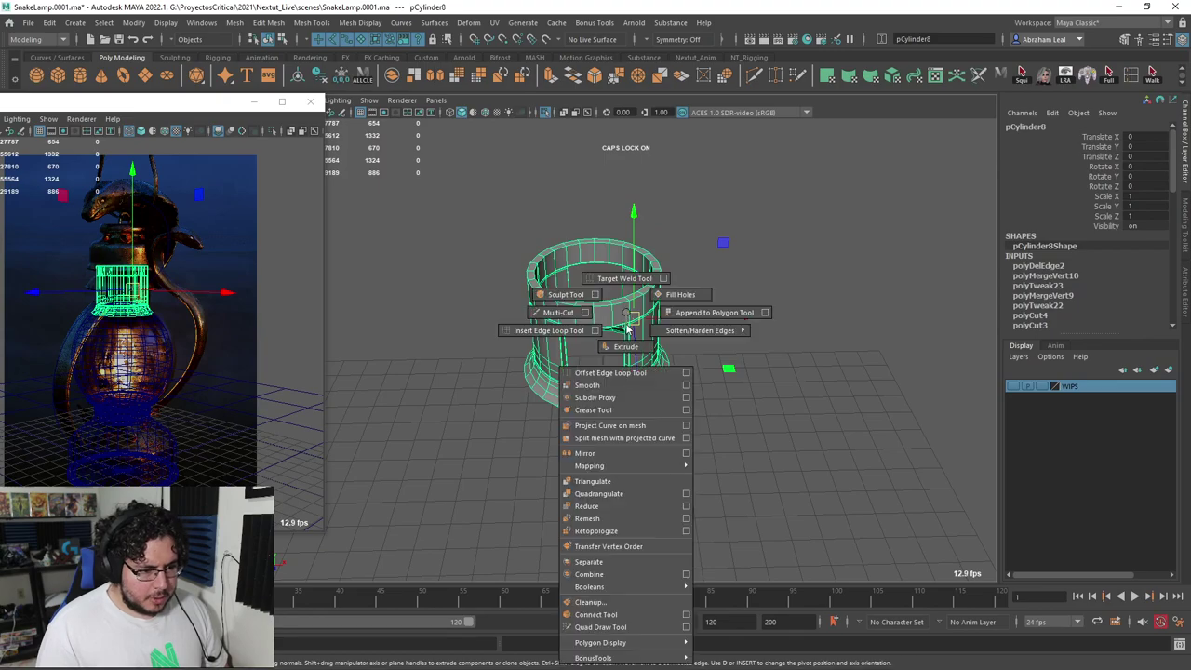
left_click(686, 454)
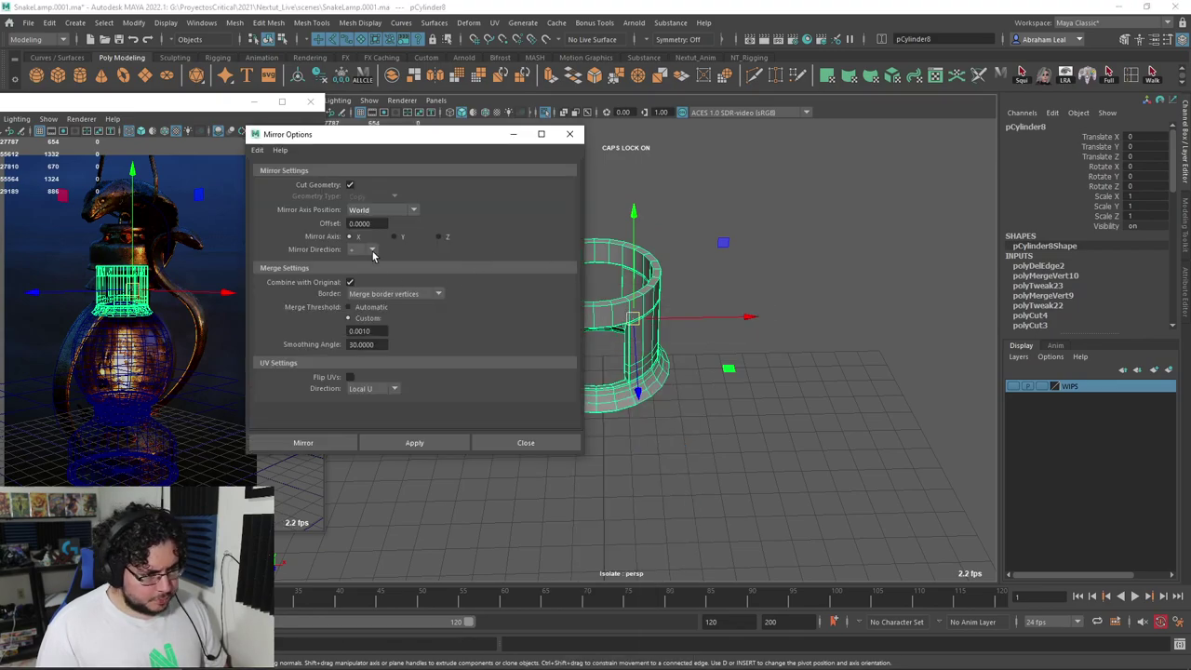
left_click(413, 440)
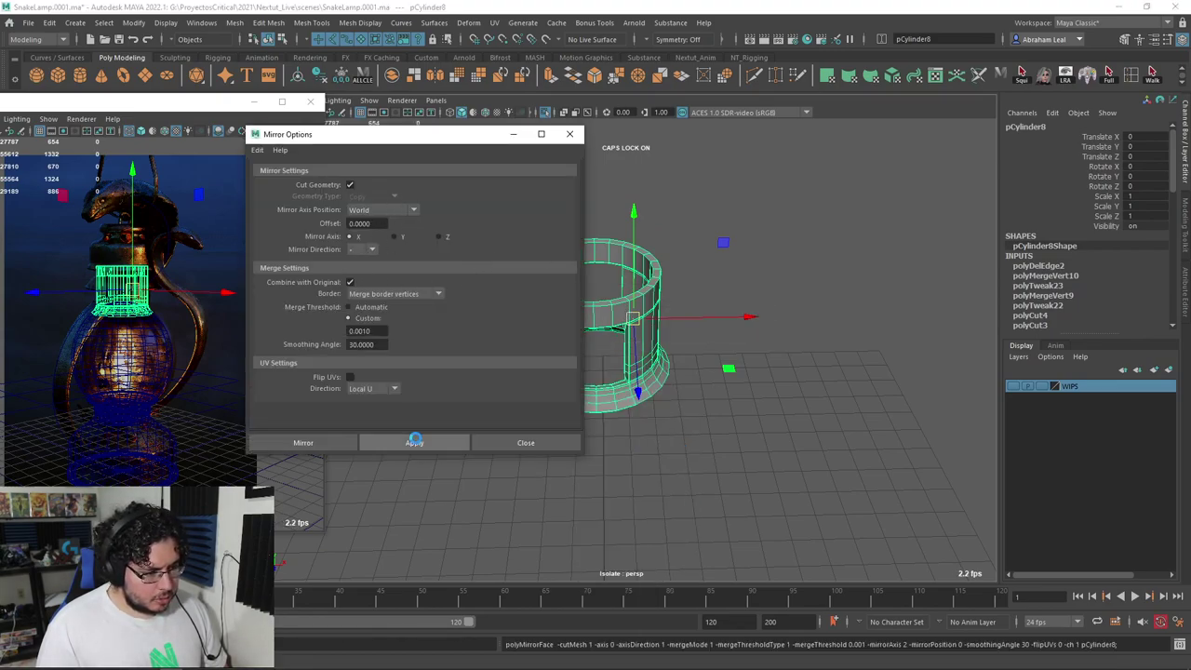
Close the mirror options and inspect the mirrored neck's outer wall in plain and smooth display
key("f")
left_click(776, 433)
left_click(731, 340)
key("3")
left_click(807, 440)
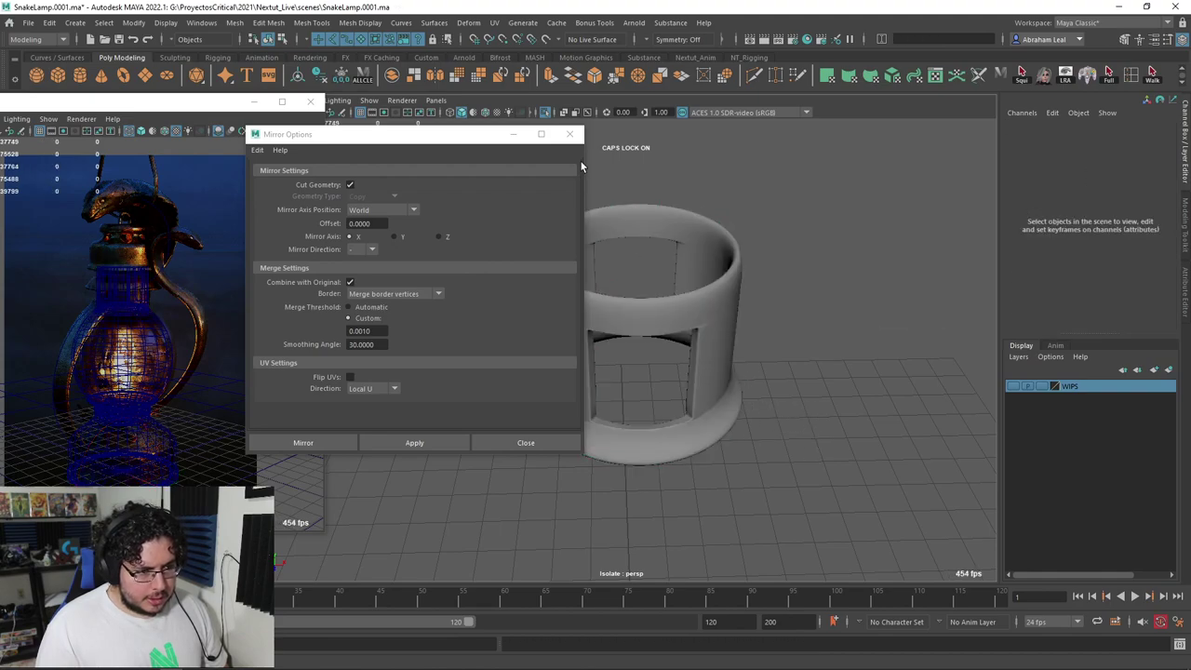
left_click(570, 134)
left_click_drag(813, 276, 790, 251, "alt")
right_click_drag(789, 251, 789, 323, "alt")
left_click_drag(788, 323, 749, 334, "alt")
left_click(642, 294)
key("1")
middle_click_drag(648, 312, 672, 338, "alt")
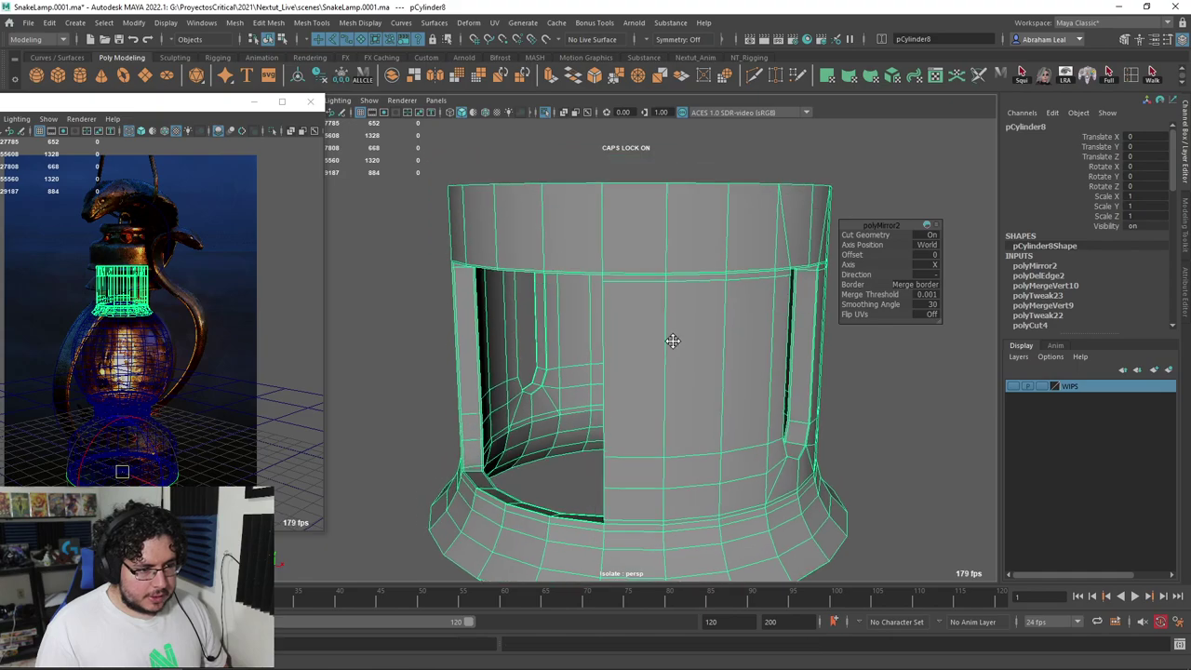
Compare the mirrored neck's smoothed and unsmoothed shapes around the large opening and upper ring
right_click_drag(672, 338, 773, 438, "alt")
left_click_drag(661, 358, 688, 397, "alt")
key("3")
key("1")
key("3")
mouse_move(688, 397)
right_mouse_down("alt")
mouse_move(745, 385)
mouse_move(701, 414)
right_mouse_up("alt")
key("1")
key("3")
key("1")
key("5")
left_click_drag(701, 413, 700, 456, "alt")
left_click(781, 454)
left_click(658, 397)
middle_click_drag(674, 406, 683, 369, "alt")
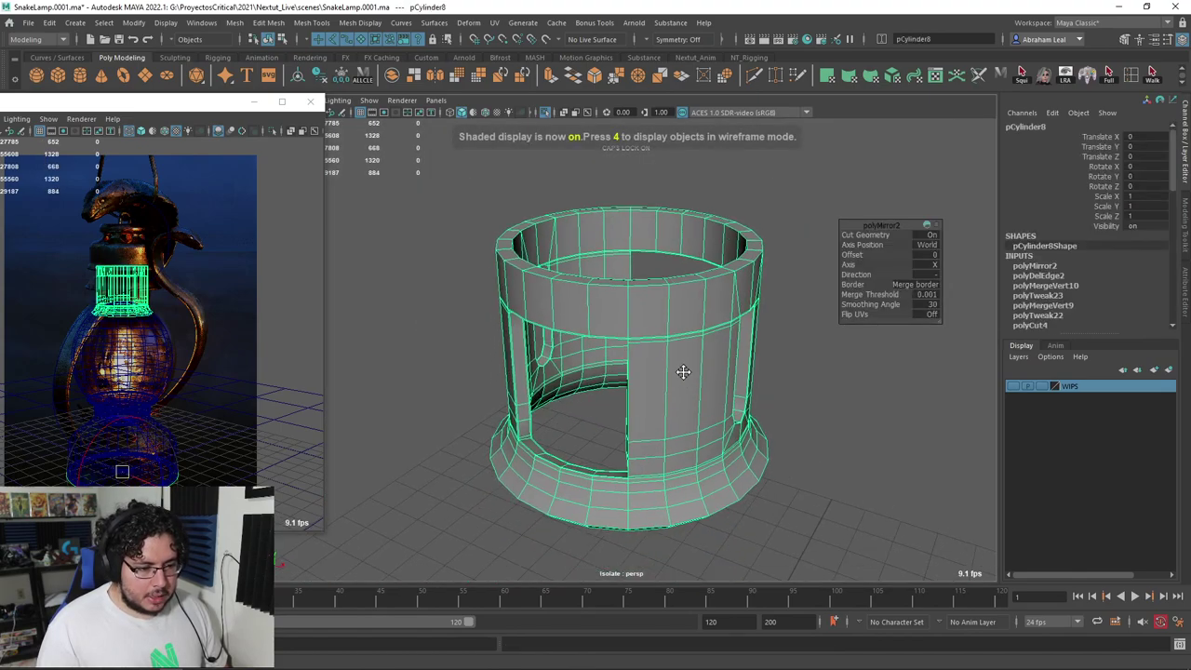
Insert a vertical support edge loop on the outer wall close to the large opening's side edge and preview it smoothed
key("3")
left_click(873, 424)
right_click_drag(872, 424, 819, 390, "alt")
left_click_drag(819, 390, 791, 398, "alt")
right_click_drag(742, 407, 762, 400, "alt")
left_click(588, 332)
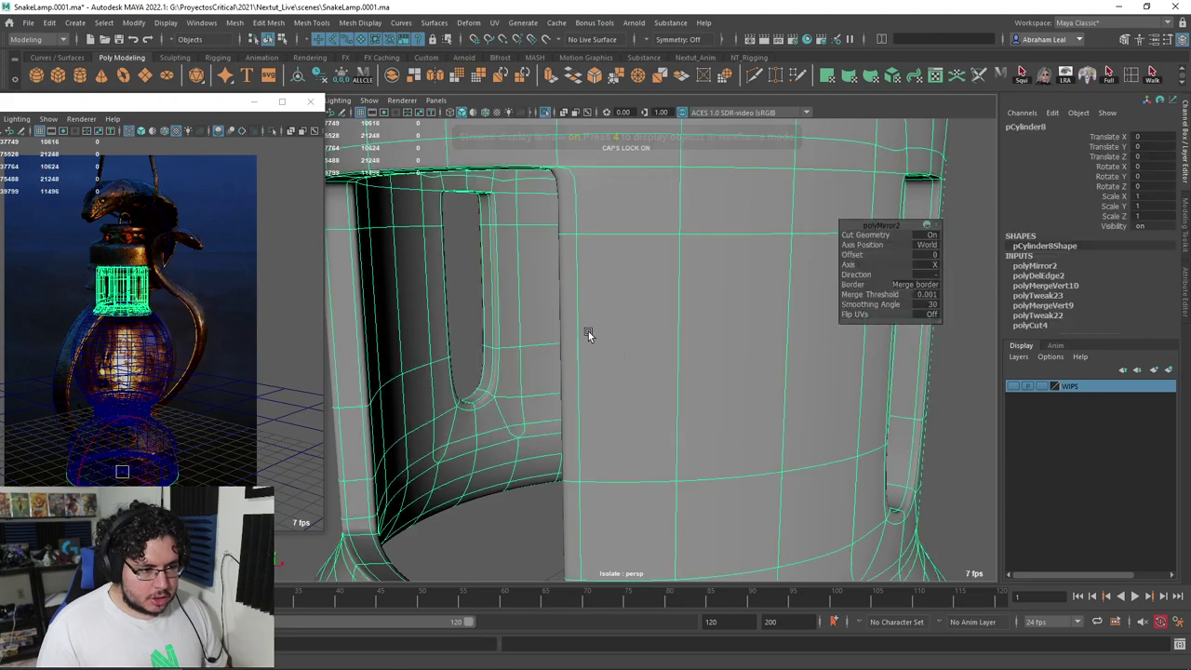
middle_click_drag(588, 331, 637, 383, "alt")
mouse_move(638, 384)
right_mouse_down("alt")
mouse_move(656, 377)
mouse_move(625, 364)
right_mouse_up("alt")
key("1")
left_click(753, 75)
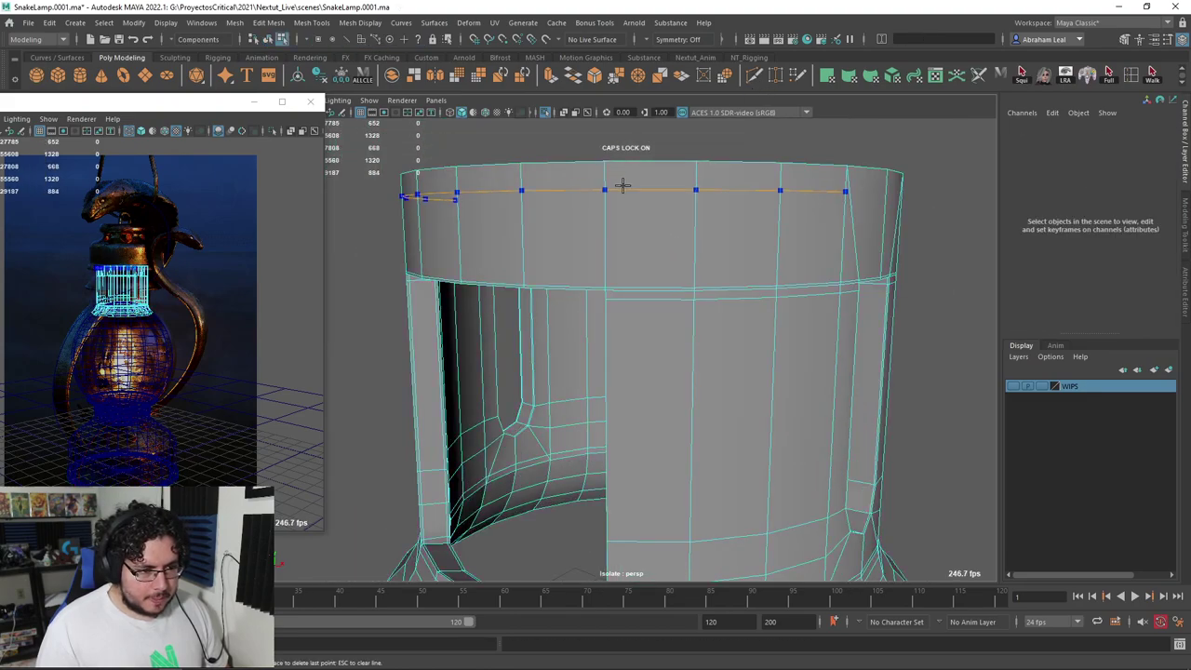
key("3")
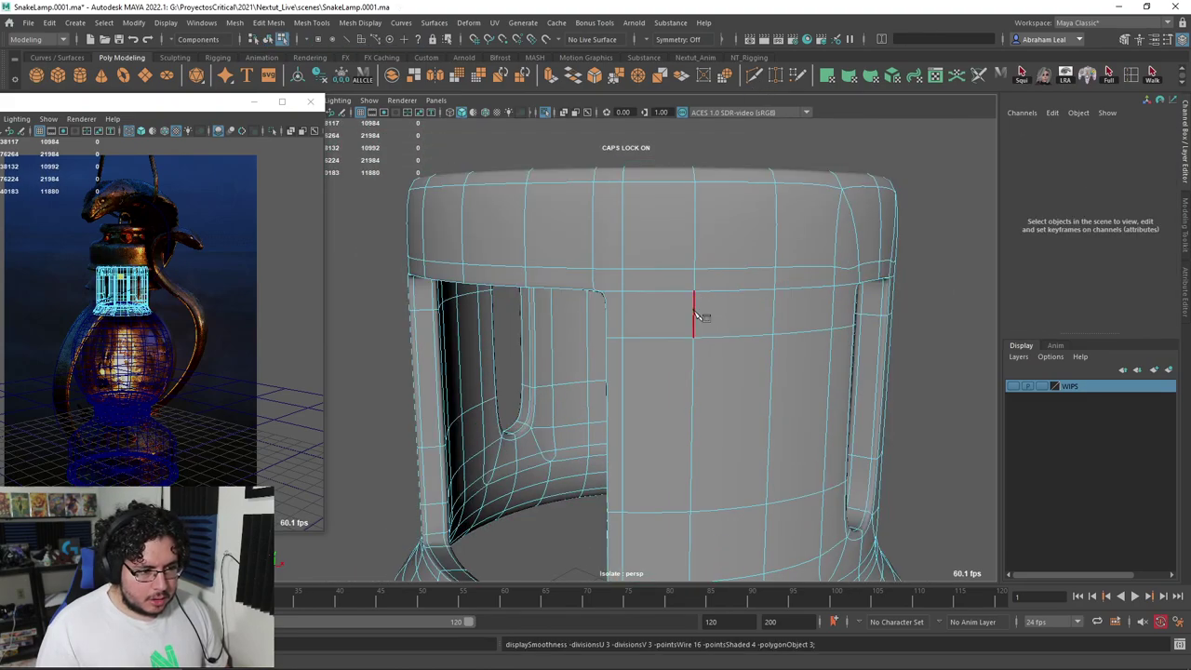
Inspect the smoothed neck around the large opening and flared base with the new support loop in place
left_click(965, 261)
mouse_move(814, 320)
left_mouse_down("alt")
mouse_move(834, 322)
mouse_move(832, 312)
left_mouse_up("alt")
right_click_drag(831, 312, 790, 248, "alt")
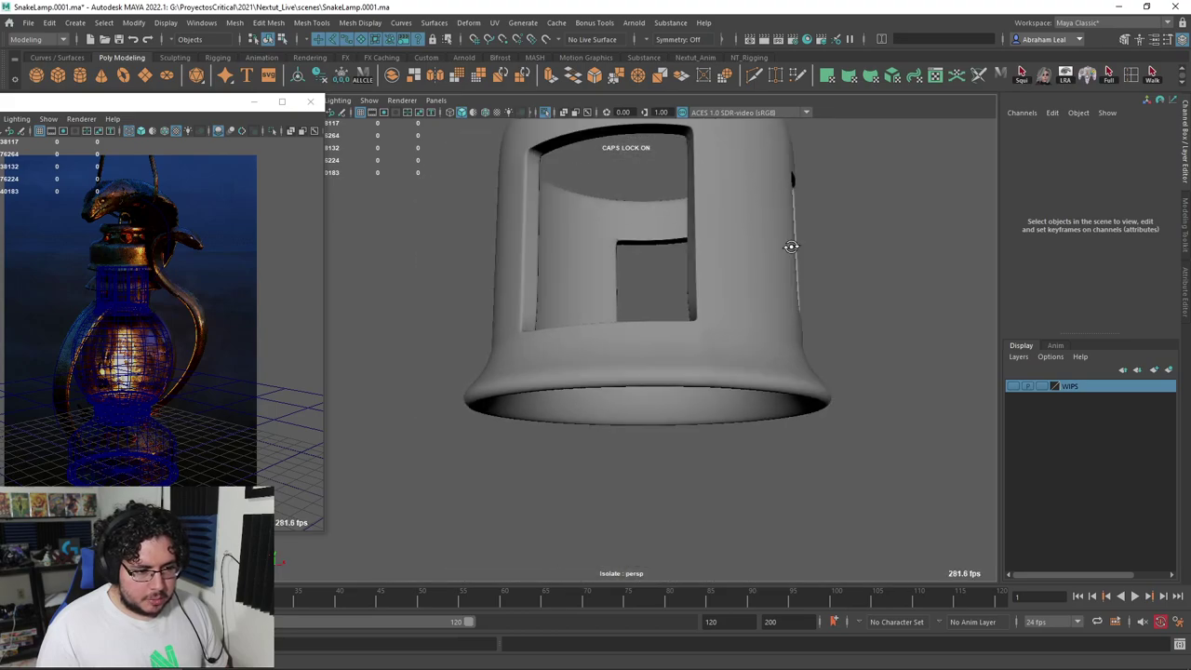
left_click_drag(789, 247, 701, 323, "alt")
middle_click_drag(700, 323, 744, 260, "alt")
right_click_drag(744, 260, 661, 353, "alt")
left_click_drag(662, 354, 676, 398, "alt")
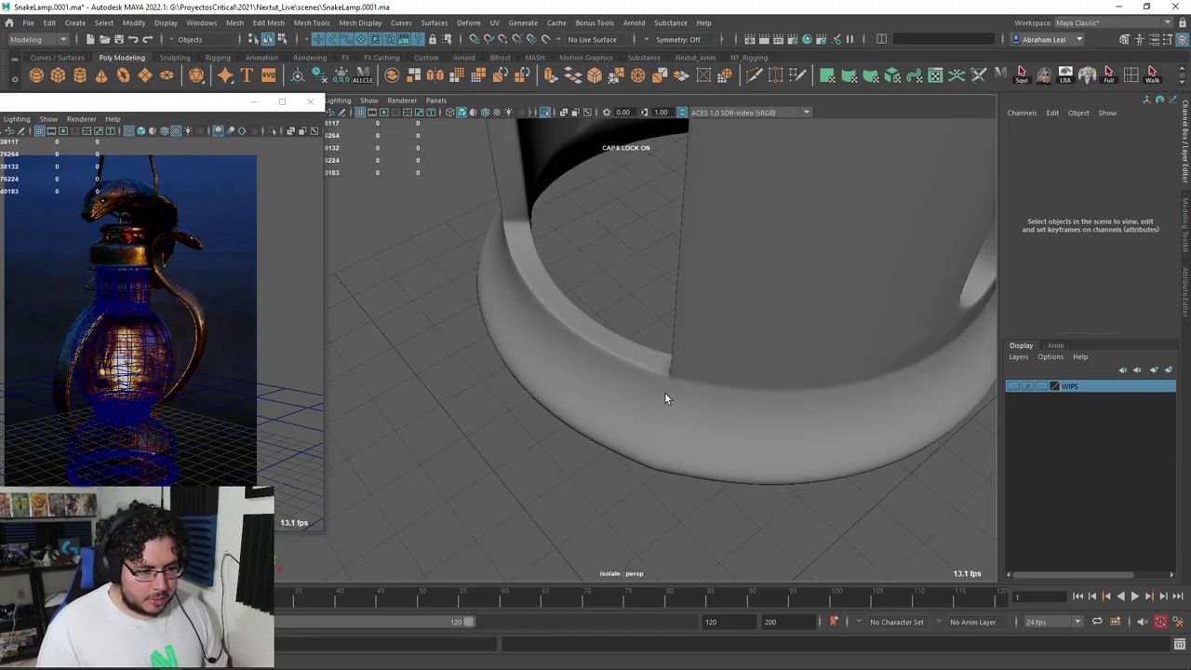
Undo the vertical support loop beside the large opening and return the neck to object selection
key("ctrl+z")
key("ctrl+z")
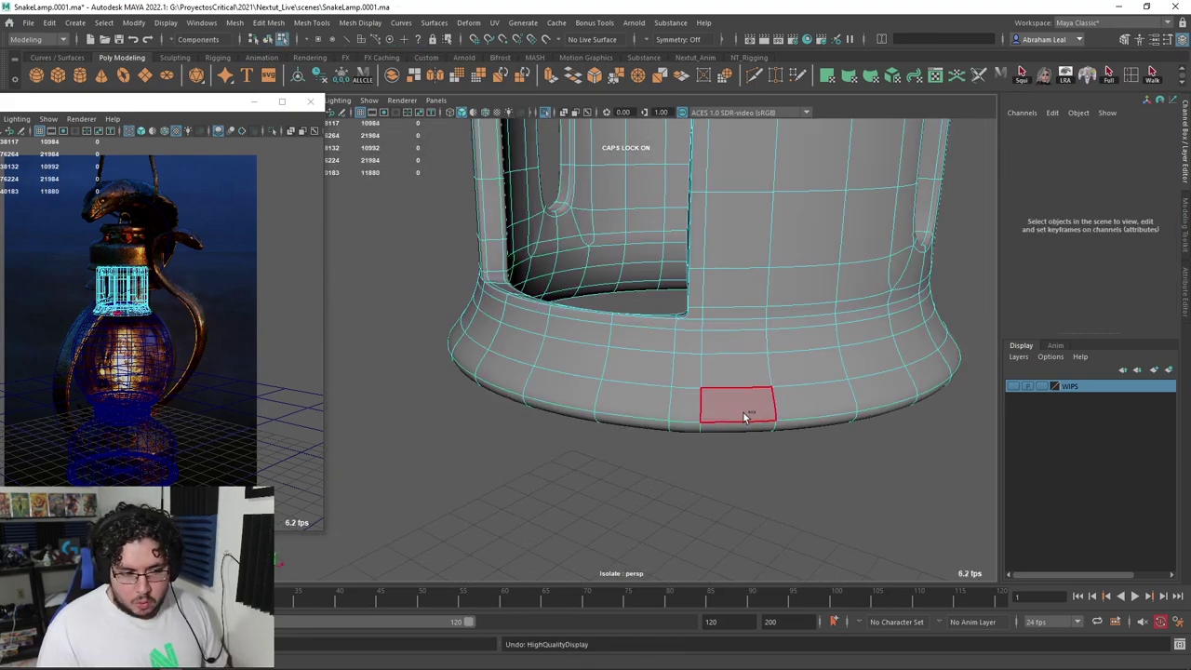
key("ctrl+z")
right_click_drag(745, 312, 790, 274)
left_click(809, 480)
Inspect the smoothed neck's base and the lower corners of the large opening without the support loop
right_click_drag(809, 480, 740, 449, "alt")
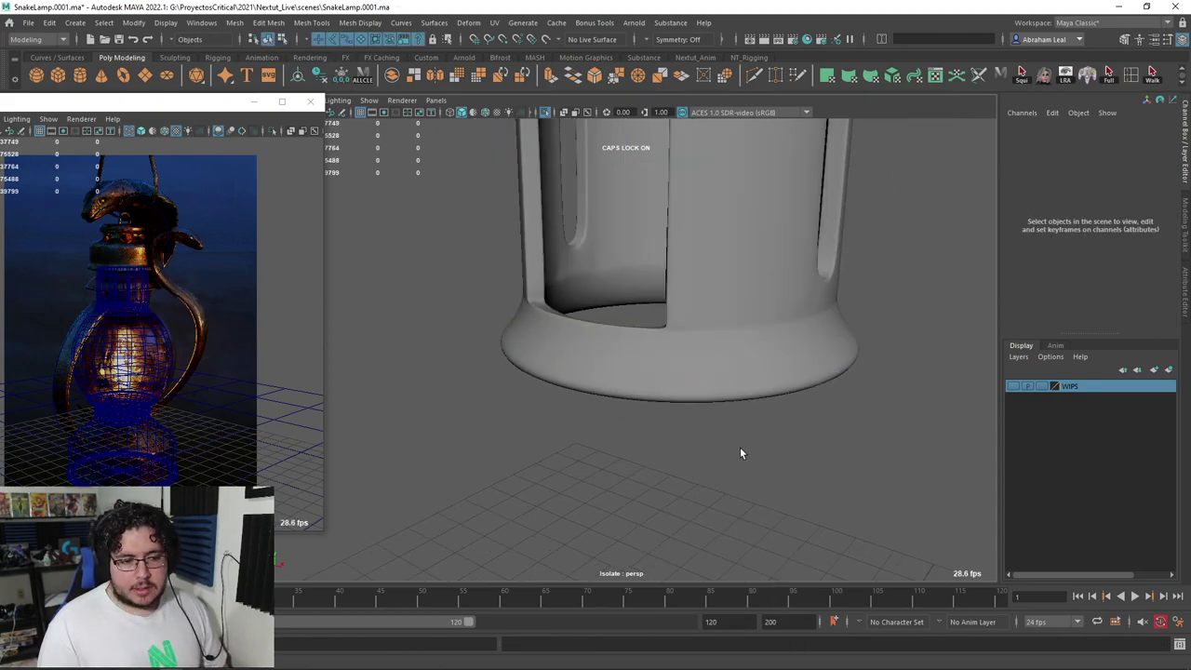
left_click_drag(742, 452, 782, 489, "alt")
left_click(722, 352)
left_click_drag(722, 351, 756, 372, "alt")
right_click_drag(756, 372, 799, 441, "alt")
left_click(791, 435)
left_click_drag(799, 441, 793, 396, "alt")
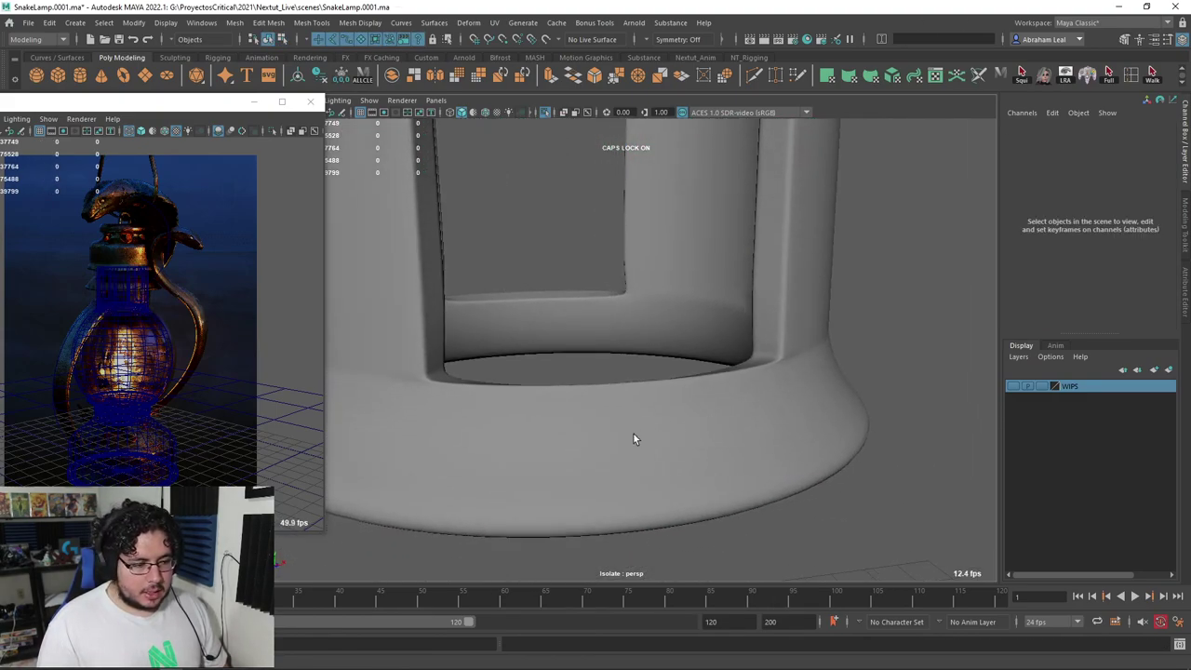
Delete the horizontal edge loop on the outer wall just above the flared base
middle_click_drag(428, 410, 599, 397, "alt")
left_click(588, 395)
scroll(556, 388, "up", 2)
right_click_drag(555, 388, 553, 345)
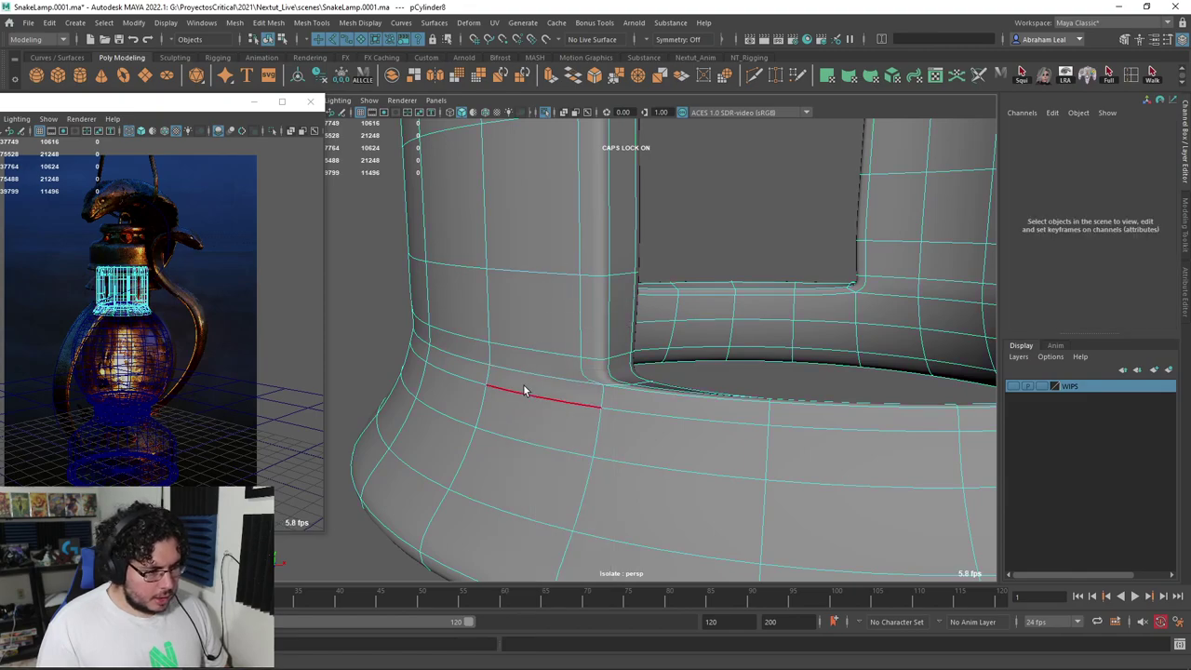
double_click(530, 390)
key("ctrl+Delete")
Compare the neck's unsmoothed and smoothed shapes at the opening's lower corner, and check the whole smoothed neck
left_click_drag(530, 392, 673, 424, "alt")
scroll(658, 411, "down", 5)
right_click_drag(674, 425, 724, 392)
key("1")
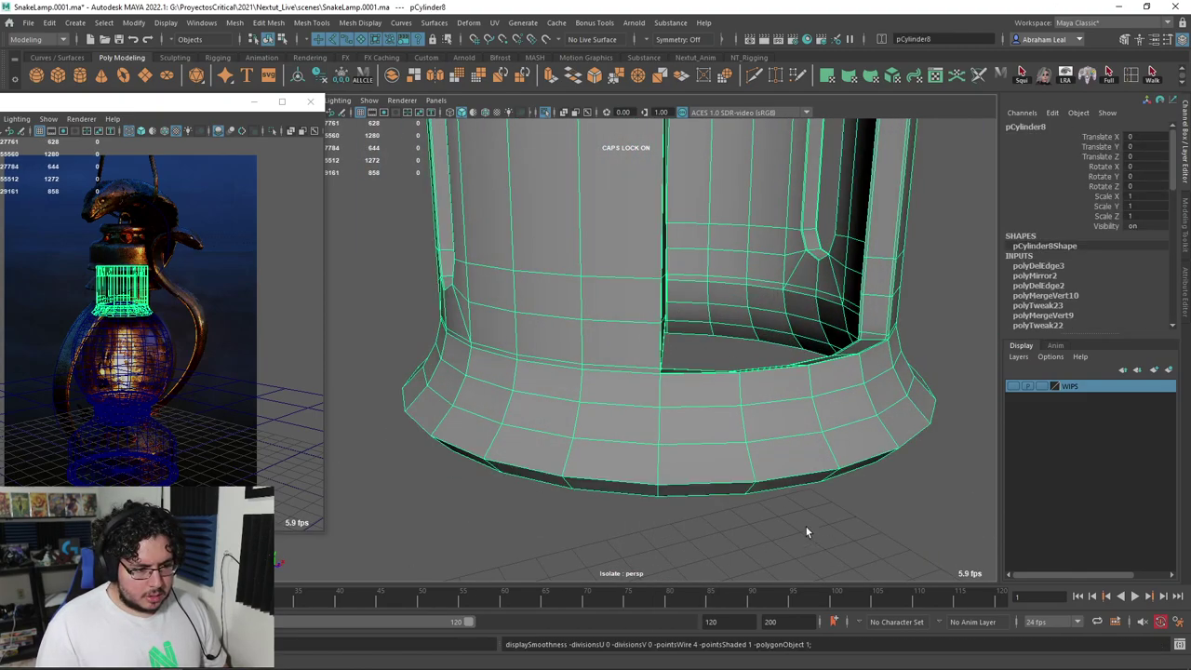
scroll(657, 496, "up", 8)
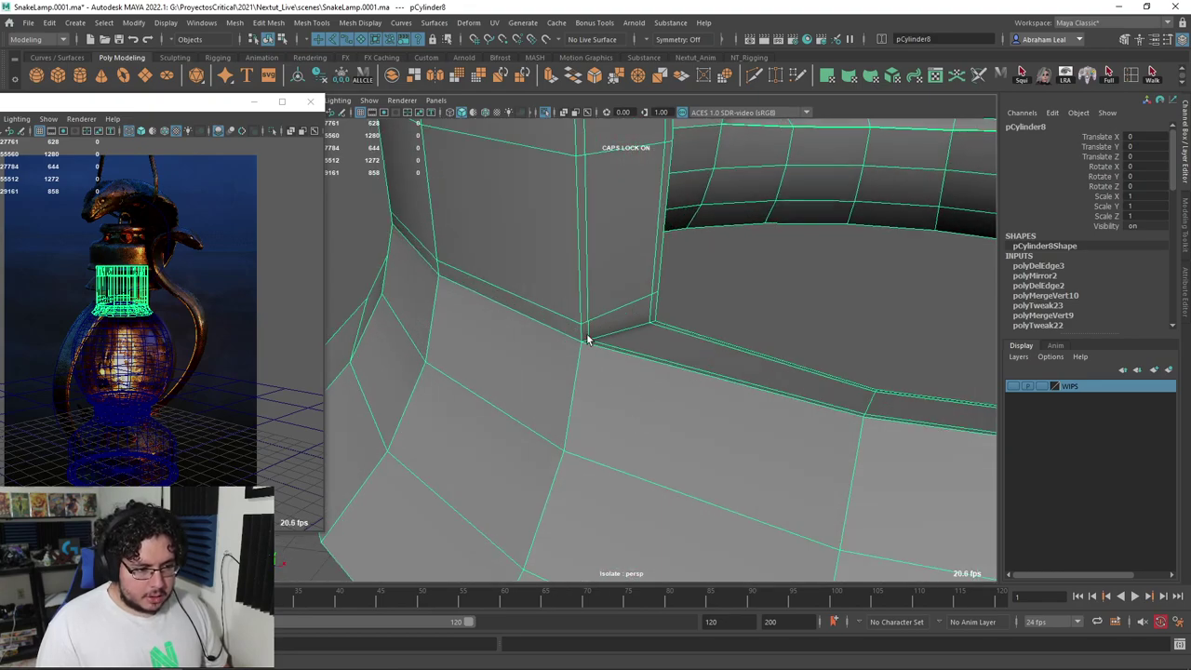
scroll(581, 348, "down", 5)
key("3")
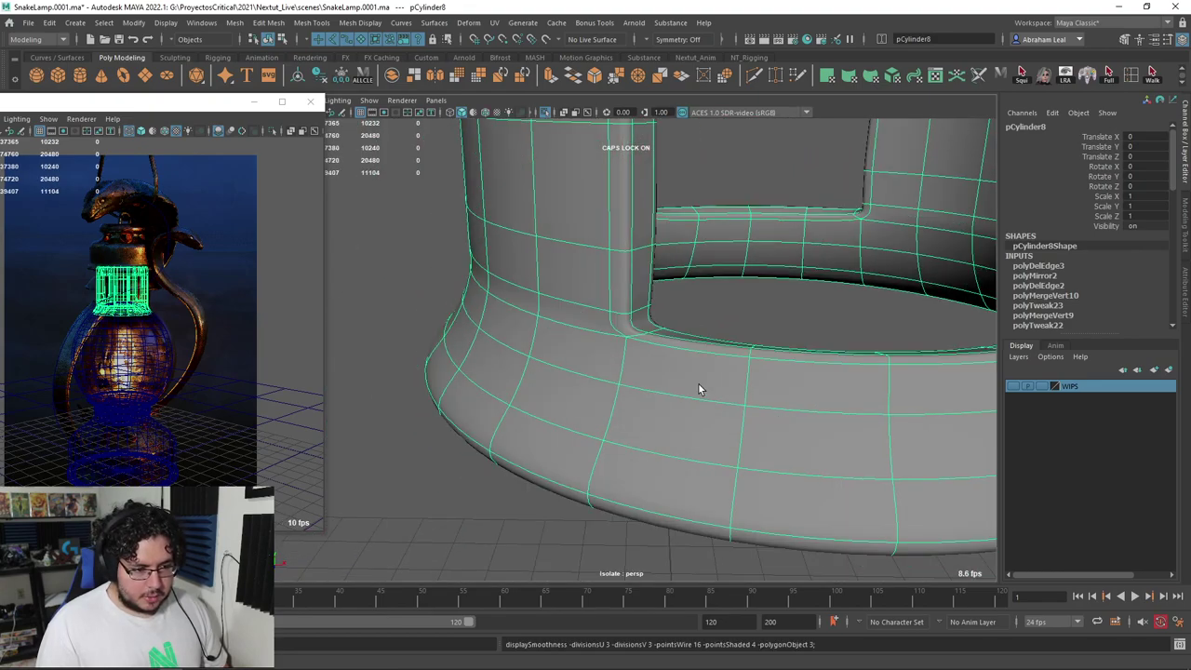
left_click(758, 196)
scroll(779, 306, "down", 4)
left_click_drag(780, 307, 667, 433, "alt")
scroll(737, 278, "down", 4)
scroll(656, 356, "up", 6)
scroll(668, 433, "down", 5)
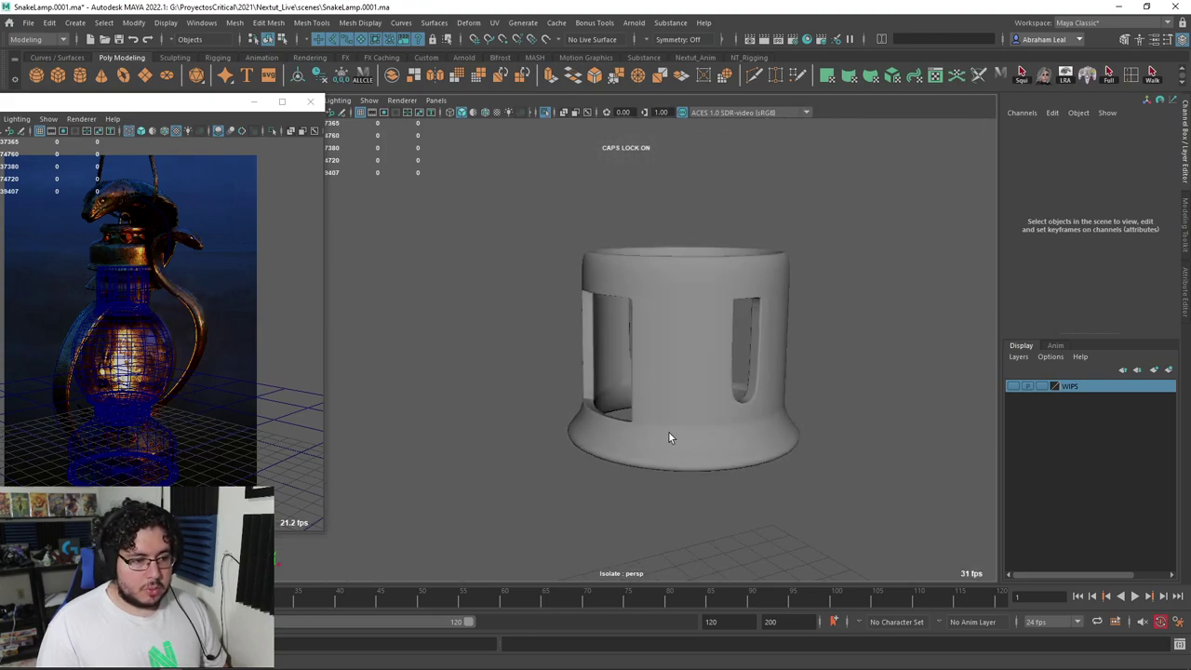
Show the neck unsmoothed and lower its top rim vertices to just above the upper edge of the openings
left_click(671, 316)
key("1")
scroll(684, 333, "up", 5)
middle_click_drag(686, 333, 678, 394, "alt")
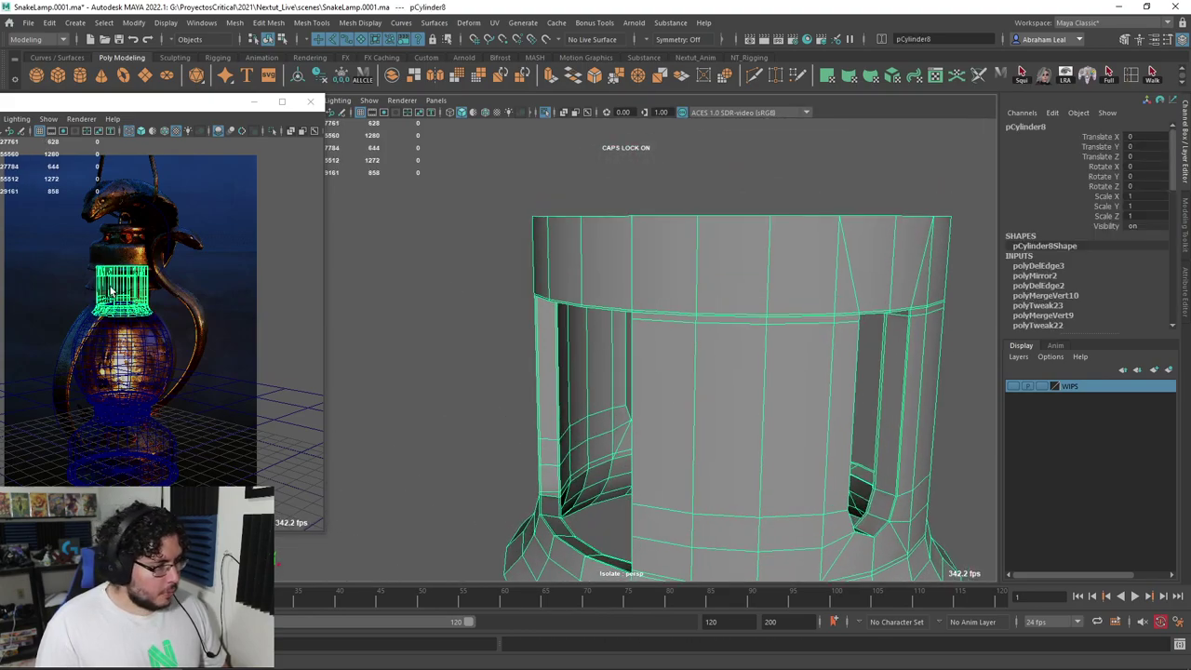
right_click_drag(110, 292, 143, 269)
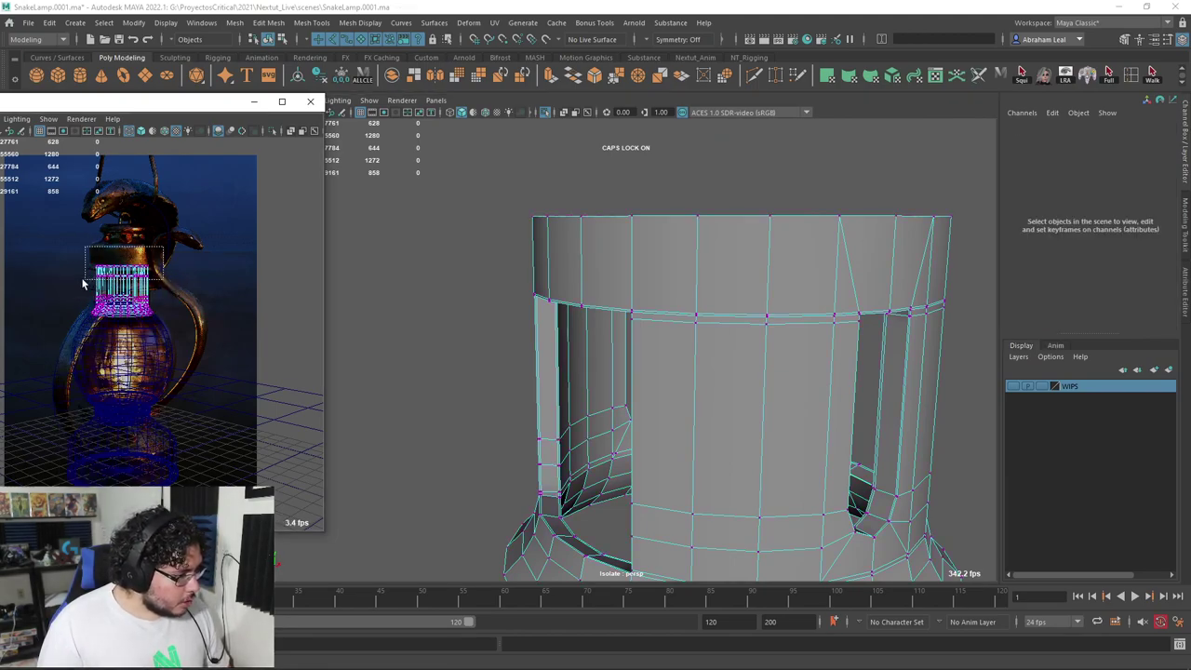
left_click_drag(83, 284, 84, 285)
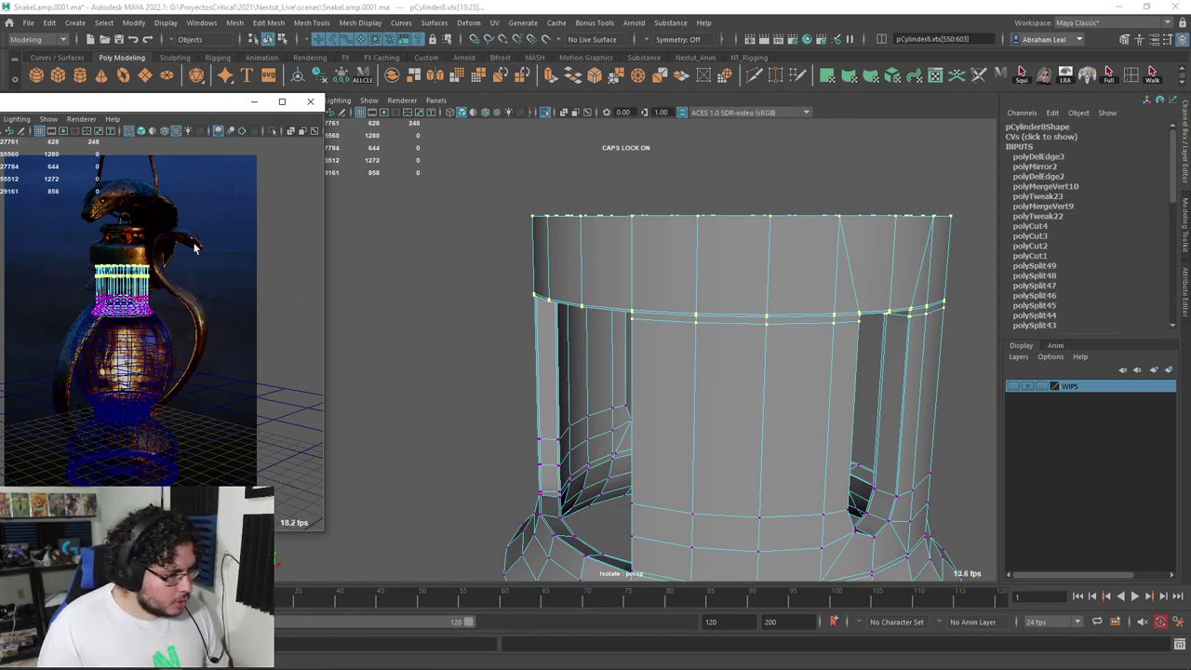
left_click(408, 278)
scroll(554, 305, "up", 5)
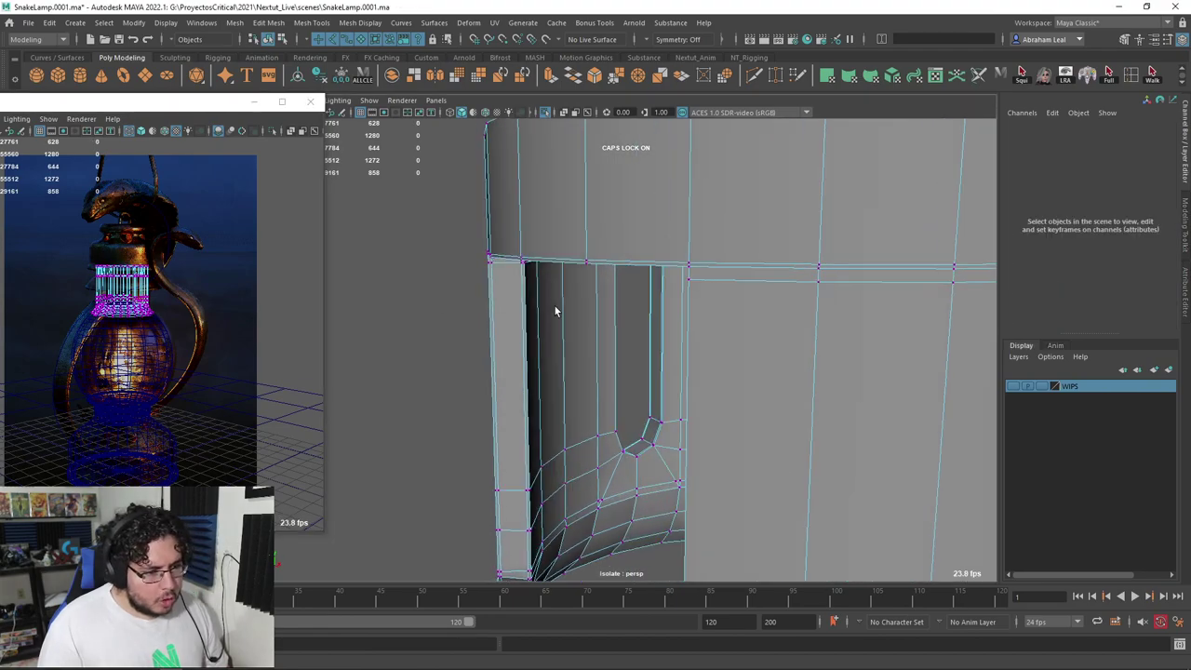
scroll(558, 307, "down", 3)
middle_click_drag(674, 319, 585, 319, "alt")
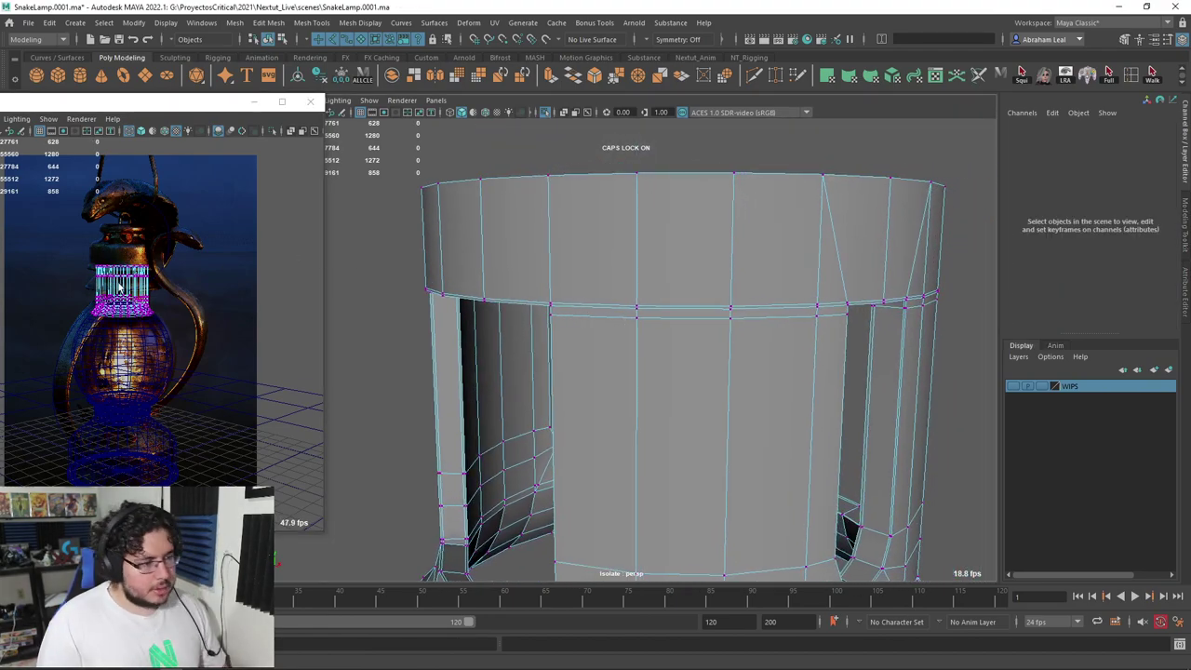
middle_click_drag(692, 244, 621, 272, "alt")
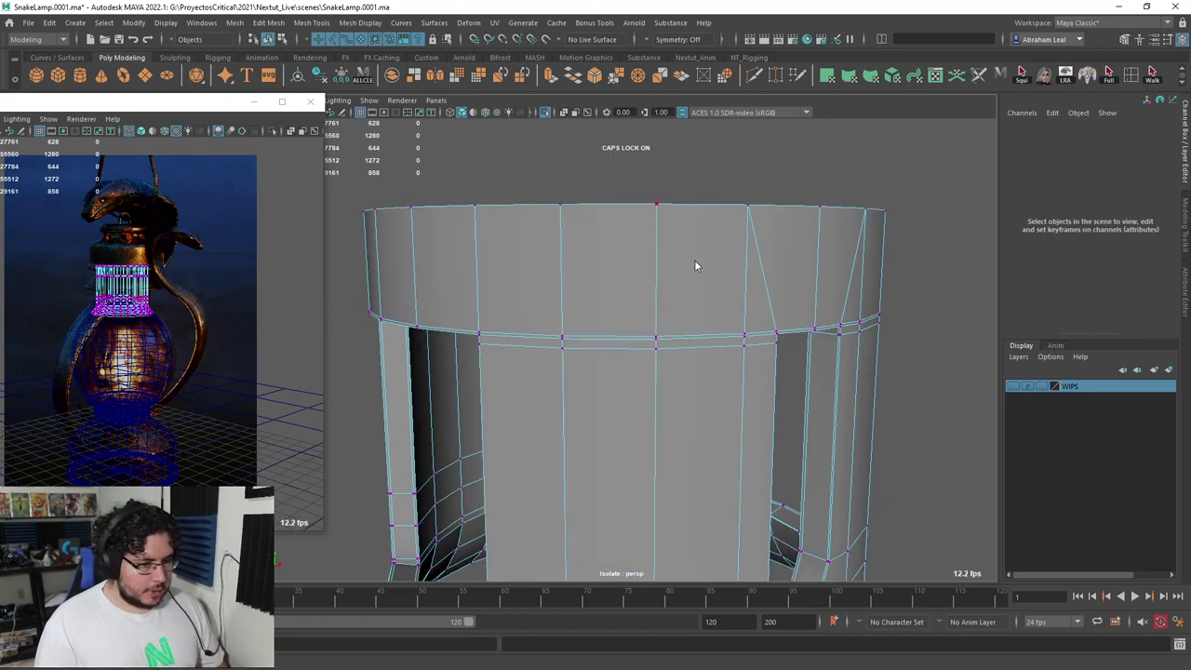
left_click_drag(351, 263, 351, 268)
scroll(576, 256, "down", 4)
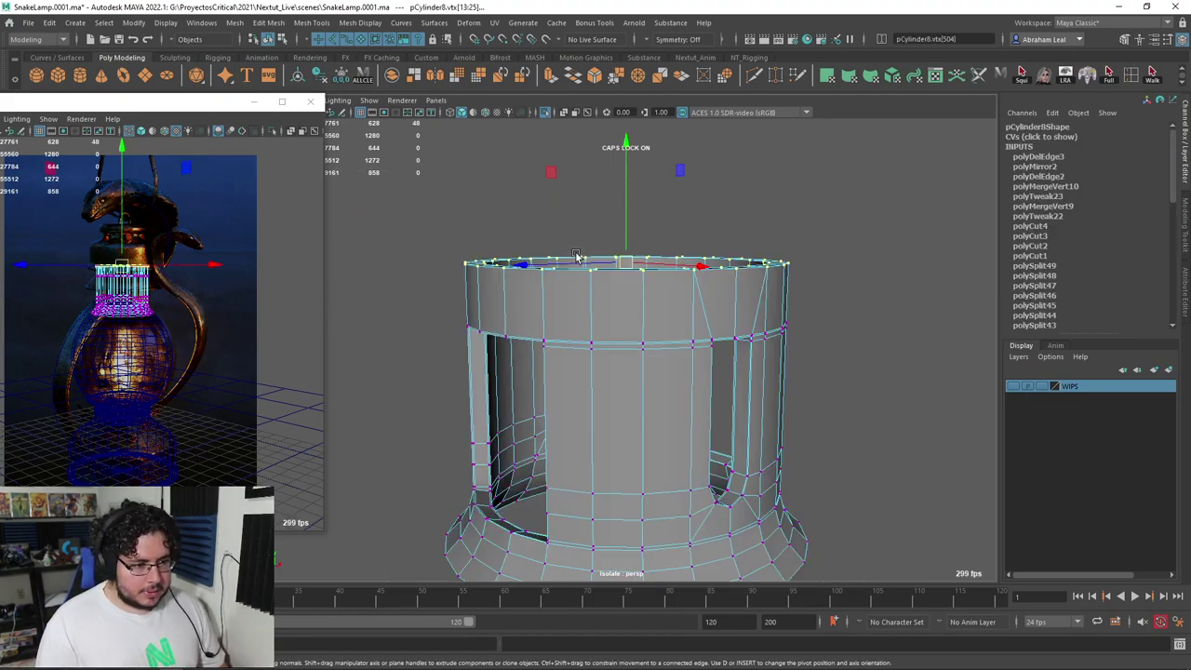
left_click_drag(625, 144, 625, 196)
scroll(676, 308, "up", 2)
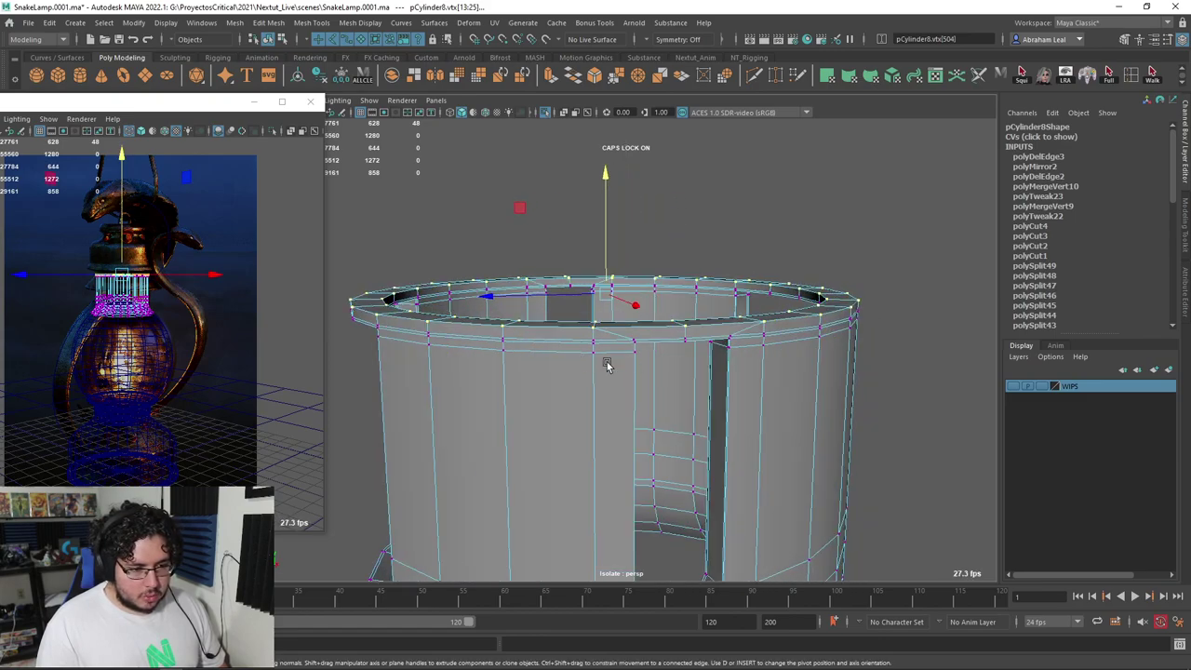
Extrude the ring of faces on the neck's top rim and raise it to form a new upper band matching the reference
left_click_drag(606, 365, 629, 377, "alt")
right_click_drag(489, 334, 477, 350)
left_click(473, 356)
left_click(453, 345)
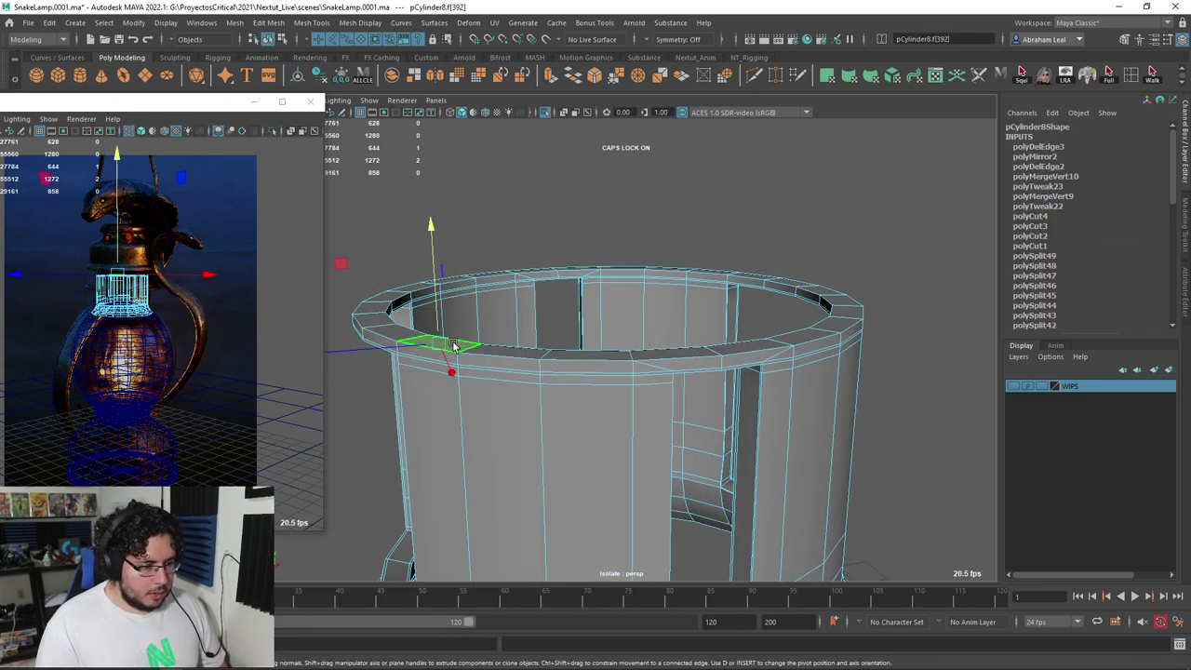
left_click(493, 351)
key("ctrl+e")
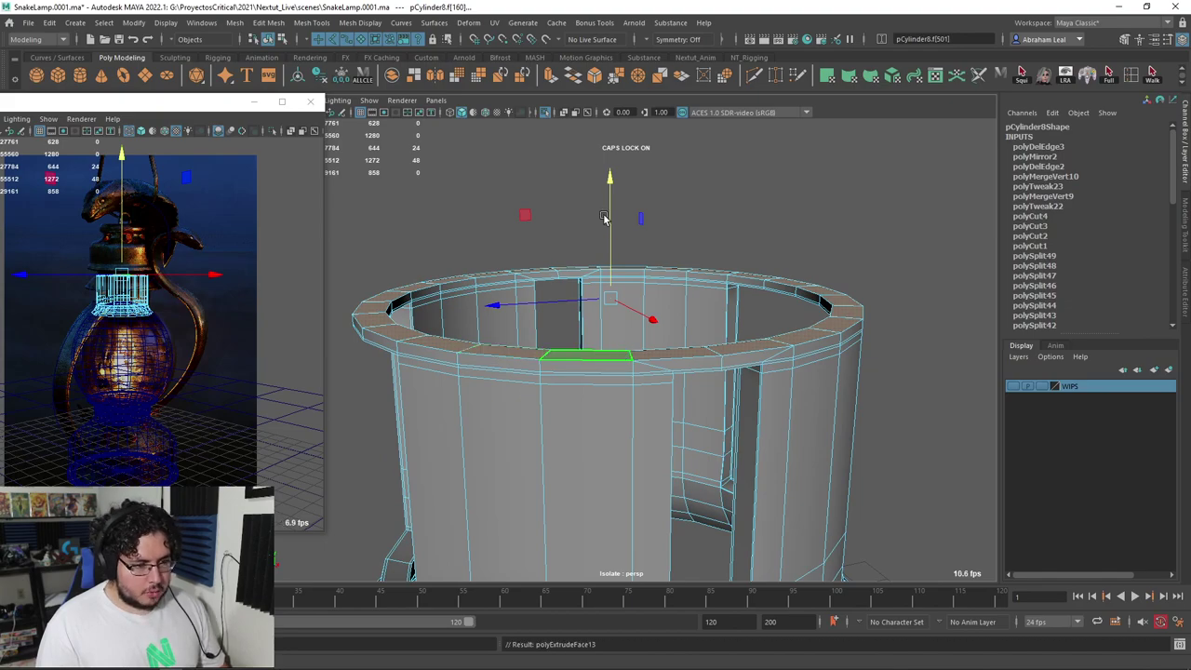
key("w")
left_click_drag(612, 198, 614, 103)
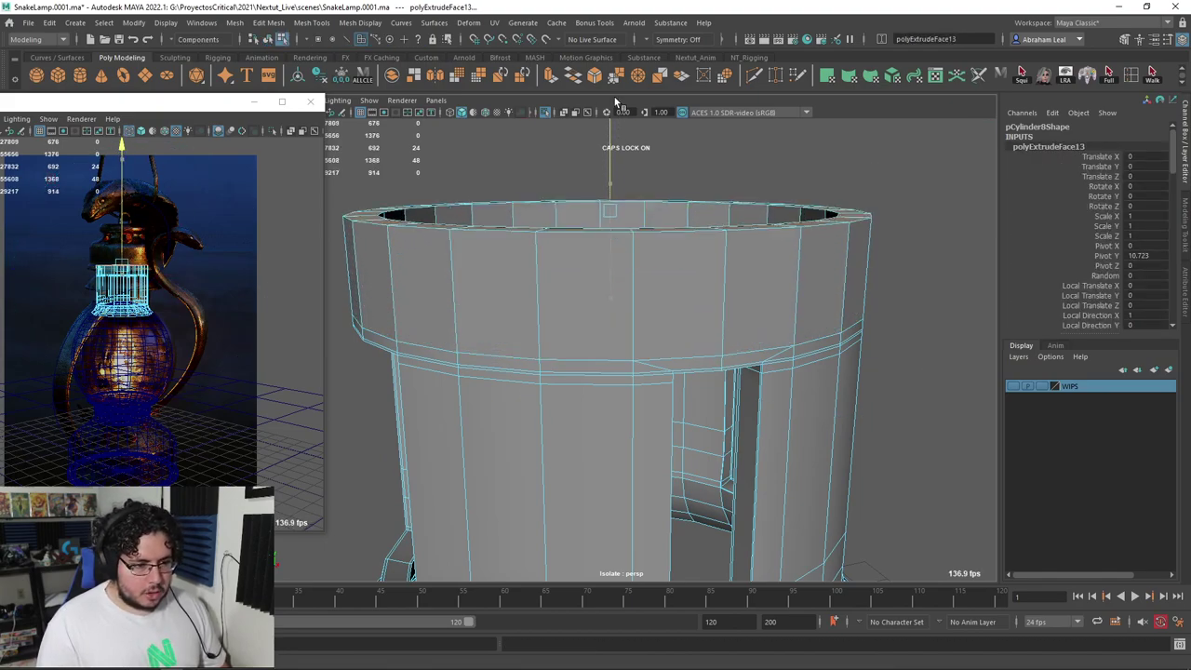
left_click_drag(629, 228, 662, 227, "alt")
mouse_move(618, 165)
left_mouse_down()
mouse_move(621, 268)
mouse_move(630, 179)
left_mouse_up()
left_click_drag(636, 251, 619, 217, "alt")
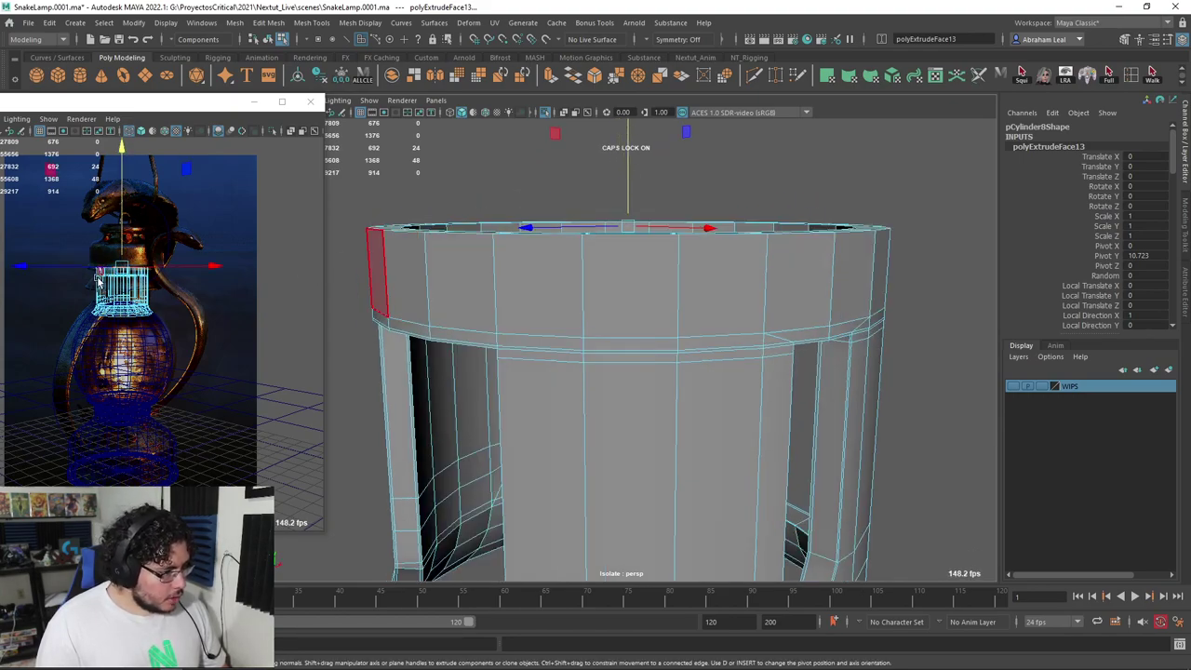
Insert a horizontal edge loop around the lower part of the new upper band with the Multi-Cut tool
left_click(752, 76)
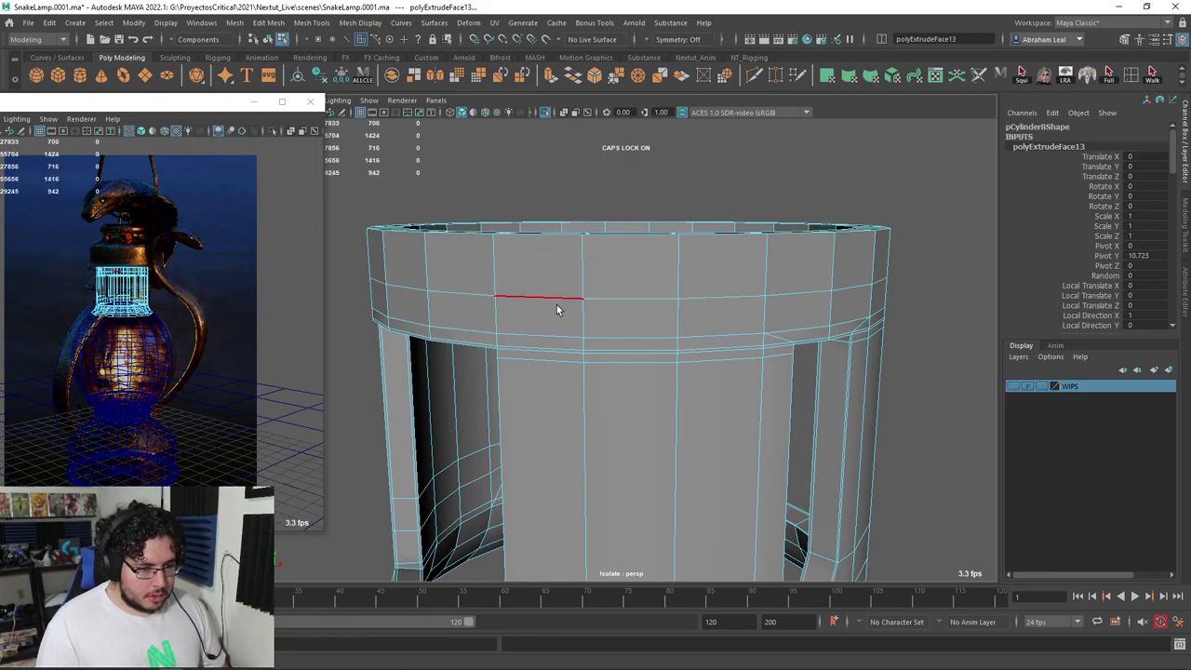
key("ctrl+z")
key("ctrl+z")
key("ctrl+z")
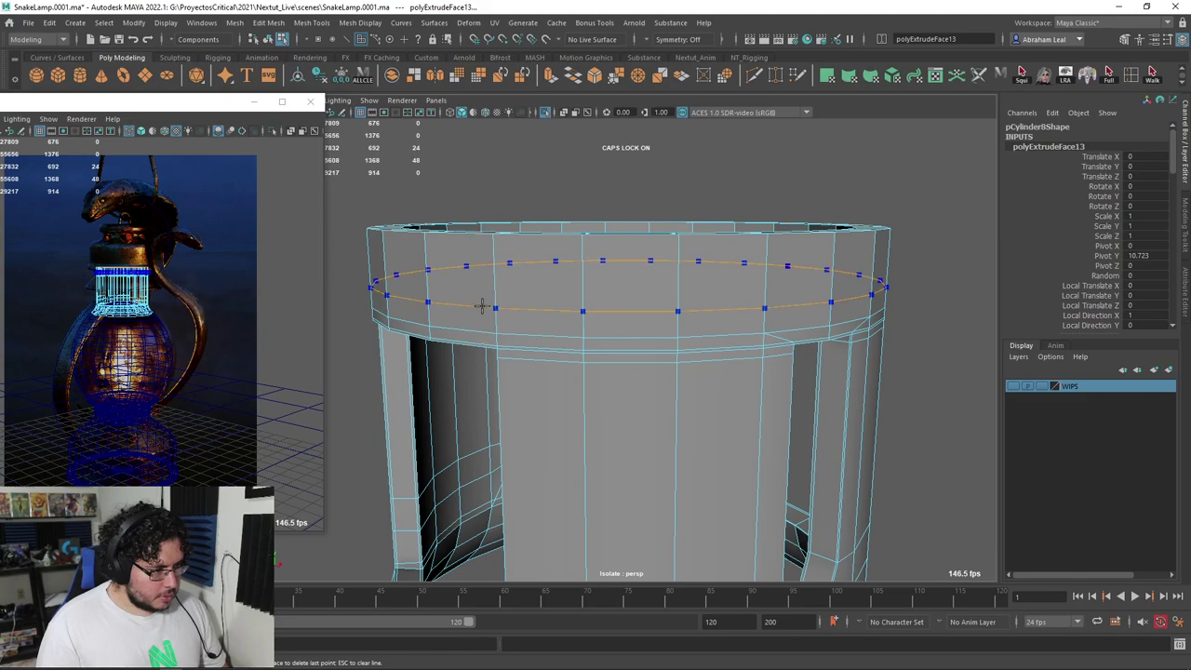
left_click(479, 322, "ctrl")
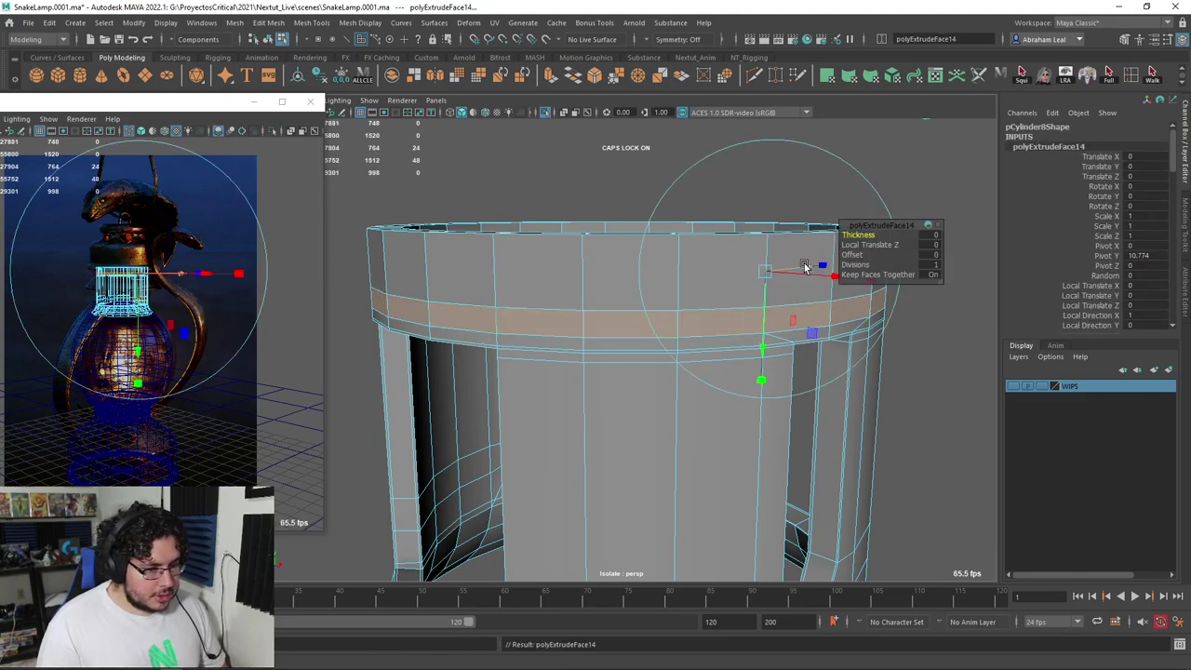
Extrude the band's lower face loop outward with Local Translate Z 0.608 and lower it into a sloped skirt
left_click_drag(798, 261, 844, 262)
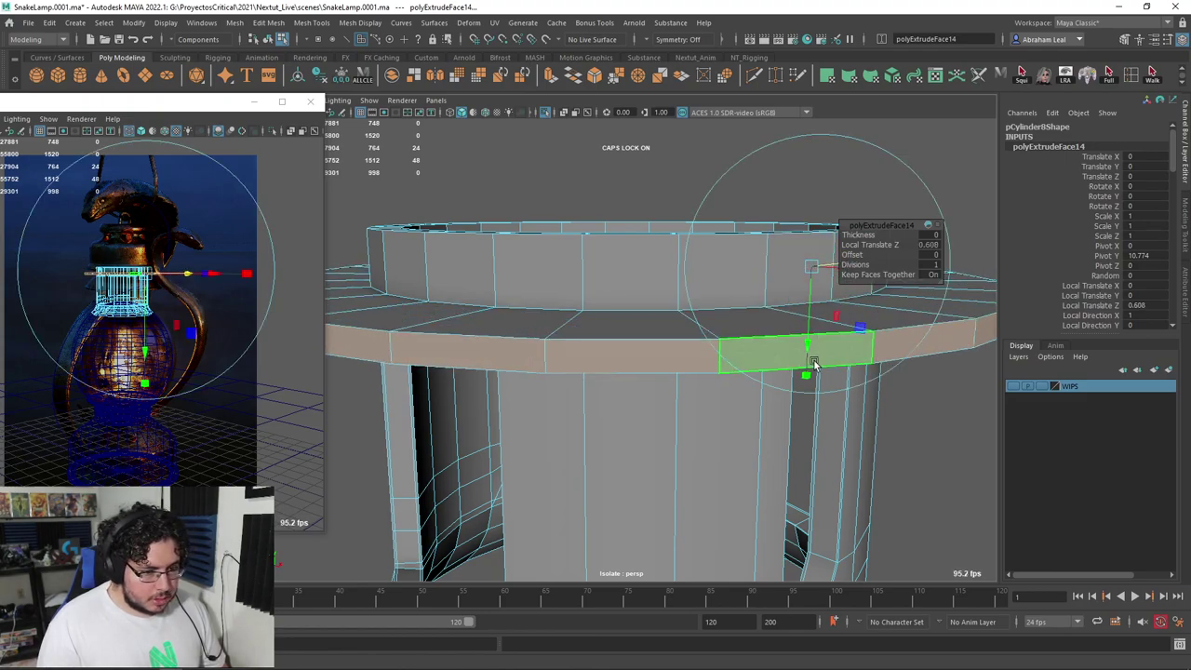
key("w")
left_click_drag(629, 180, 601, 292)
Examine the skirt's slope and outer rim, and check them against the painted lamp reference in Photoshop
scroll(662, 365, "down", 5)
left_click_drag(662, 365, 598, 305, "alt")
left_click_drag(671, 222, 638, 292, "alt")
left_click_drag(722, 331, 852, 360, "alt")
scroll(713, 354, "up", 5)
scroll(851, 361, "up", 3)
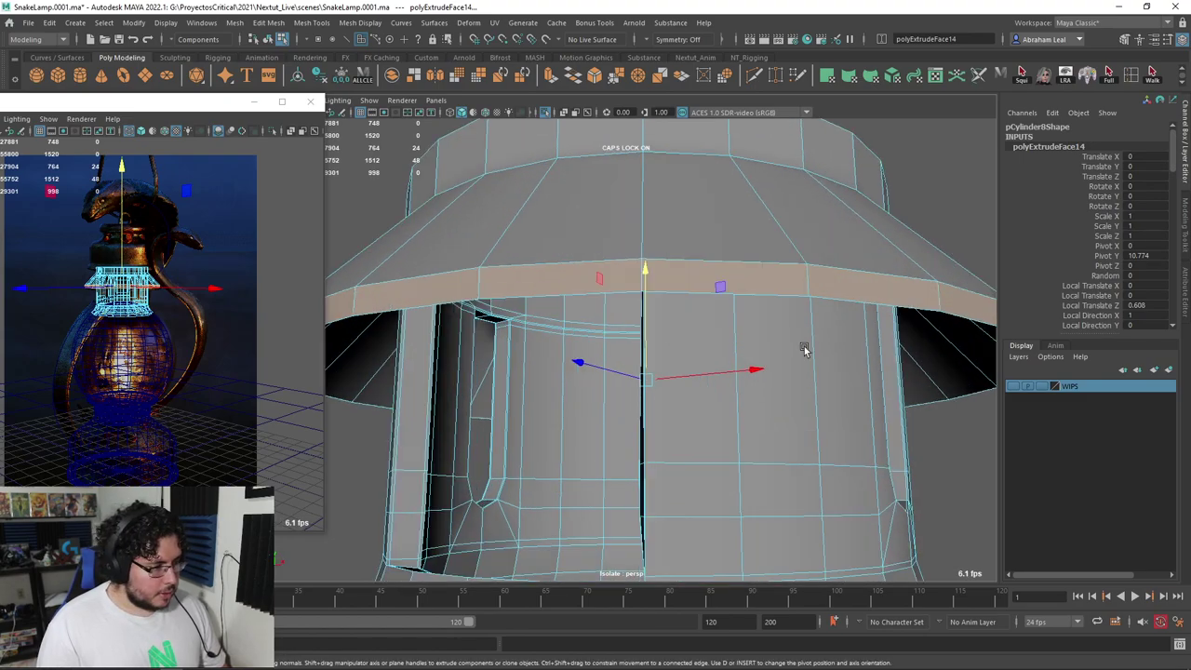
left_click(522, 281)
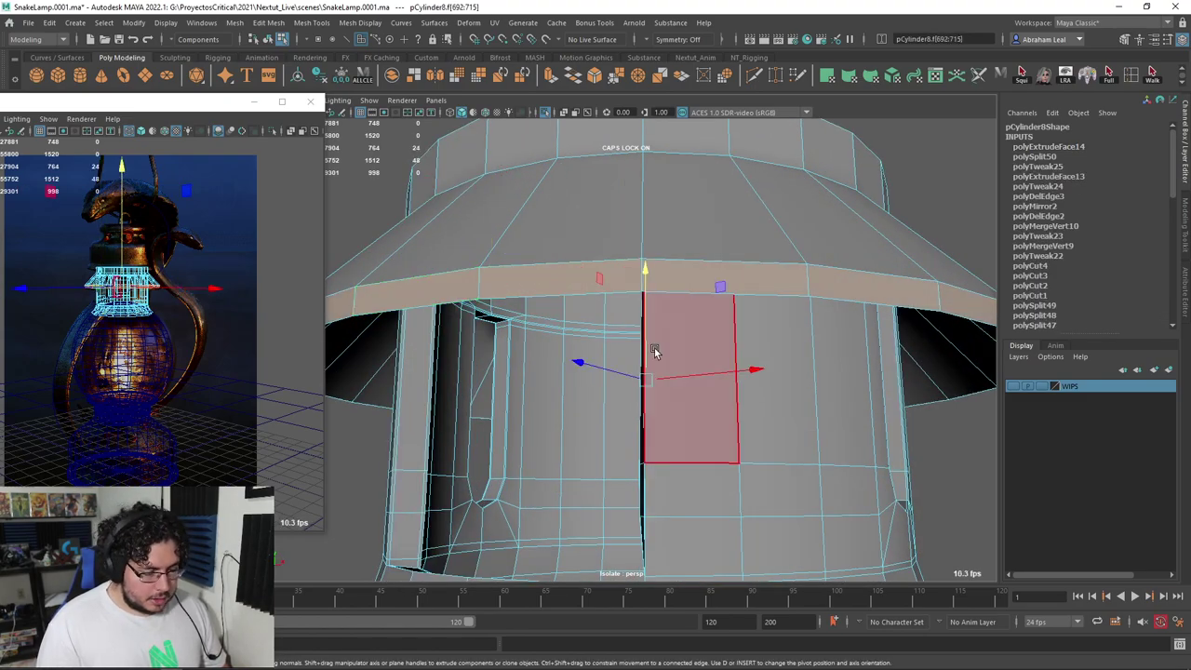
key("alt+Tab")
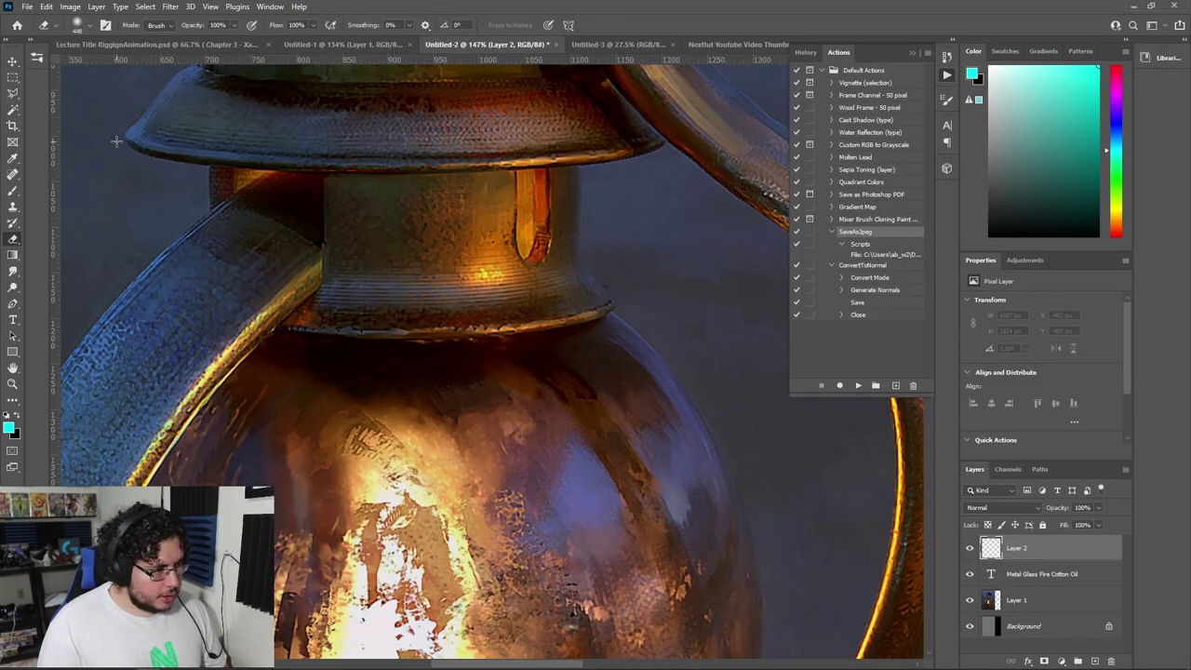
key("alt+Tab")
Extrude the face loop on the skirt's outer rim slightly outward, with Local Translate Z about 0.06, to form a lip
left_click_drag(678, 284, 556, 269, "alt")
left_click(474, 292)
left_click(572, 285, "shift")
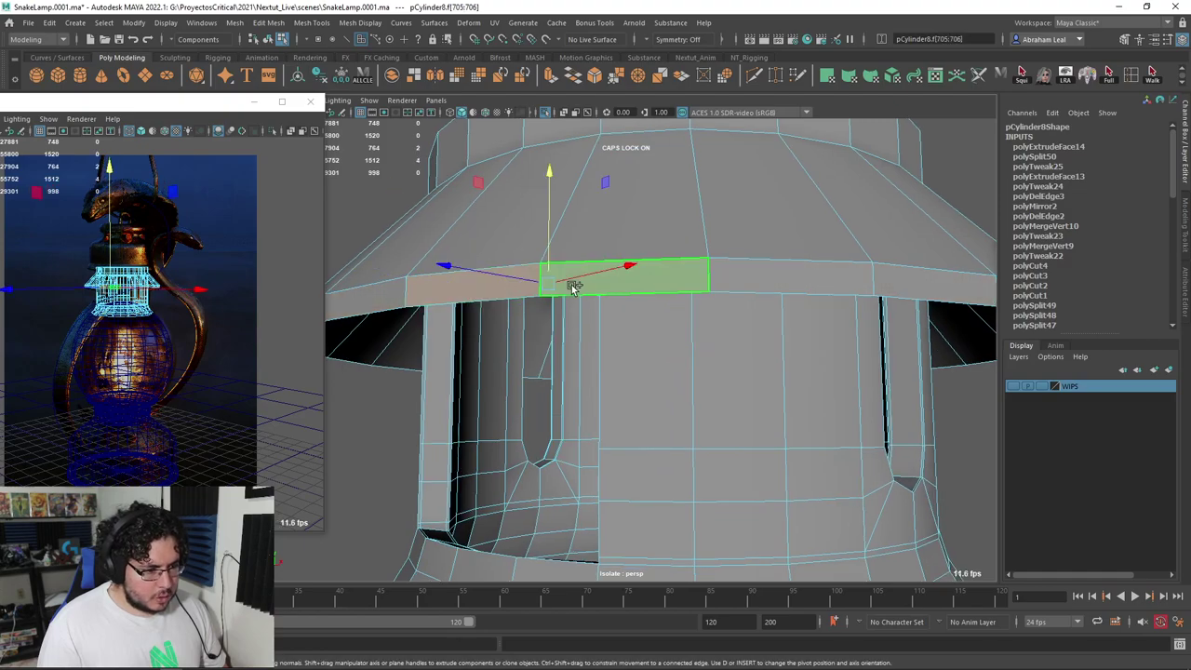
double_click(572, 286, "shift")
key("ctrl+e")
key("f")
left_click_drag(558, 345, 538, 346, "alt")
middle_click_drag(538, 346, 487, 321, "alt")
left_click_drag(786, 360, 832, 336, "alt")
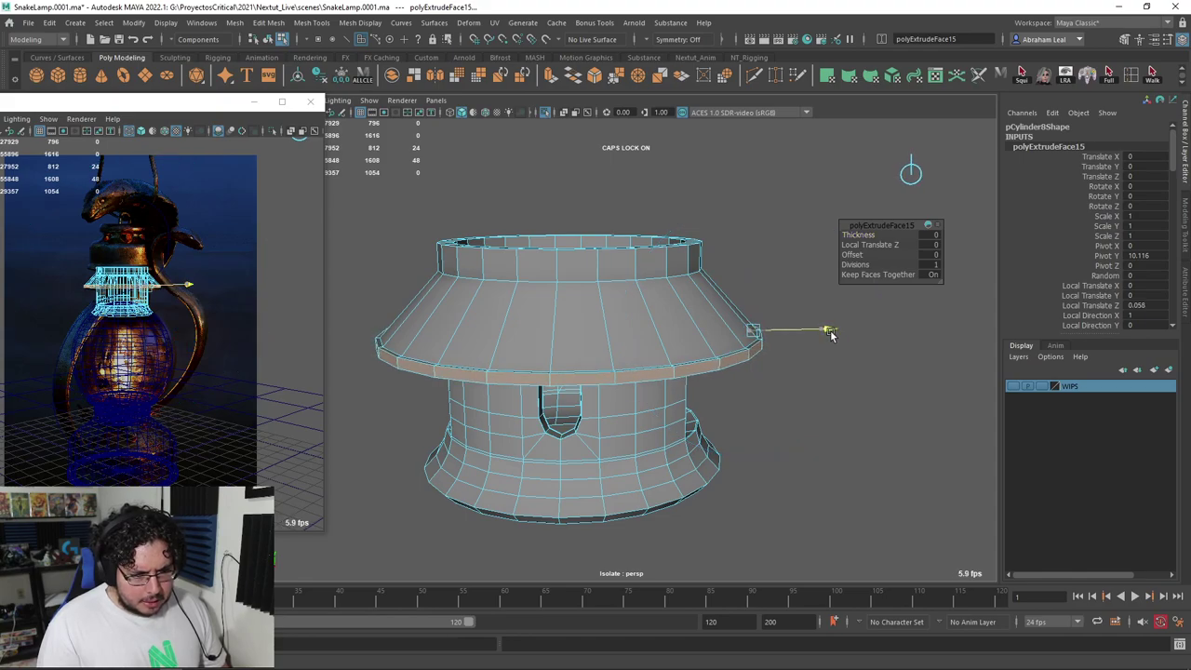
left_click(899, 439)
Bevel the edge loops of the skirt's outer lip with fraction 0.5 and one segment, and preview the neck smoothed
scroll(790, 353, "up", 5)
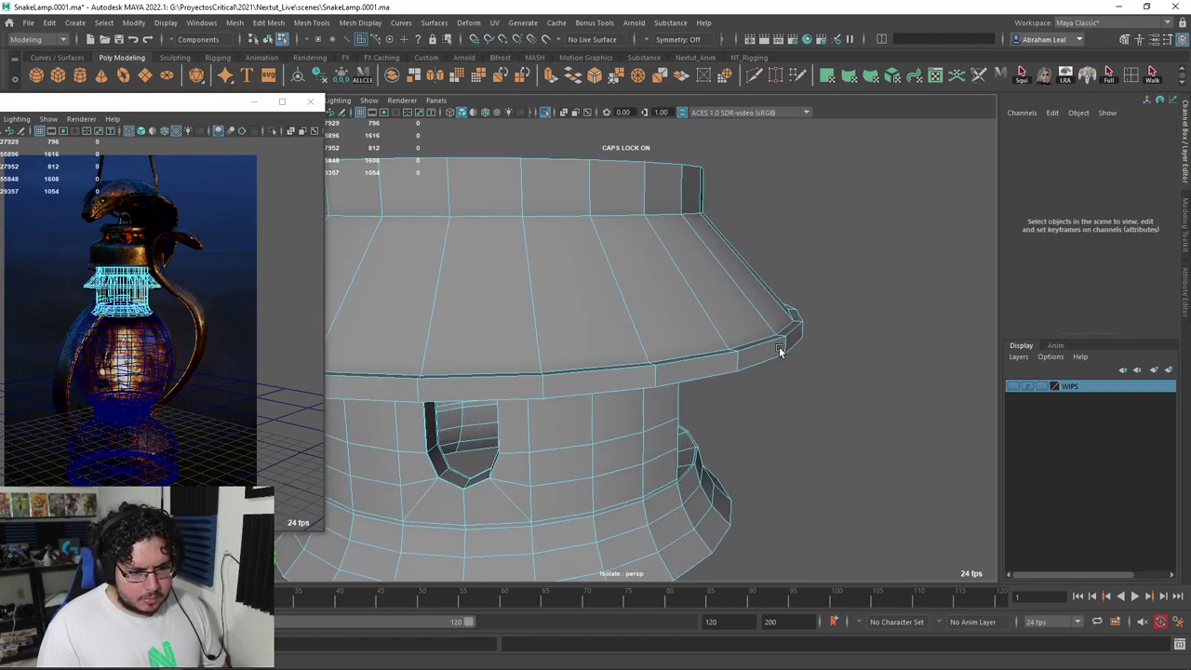
right_click_drag(785, 315, 787, 283)
double_click(791, 332)
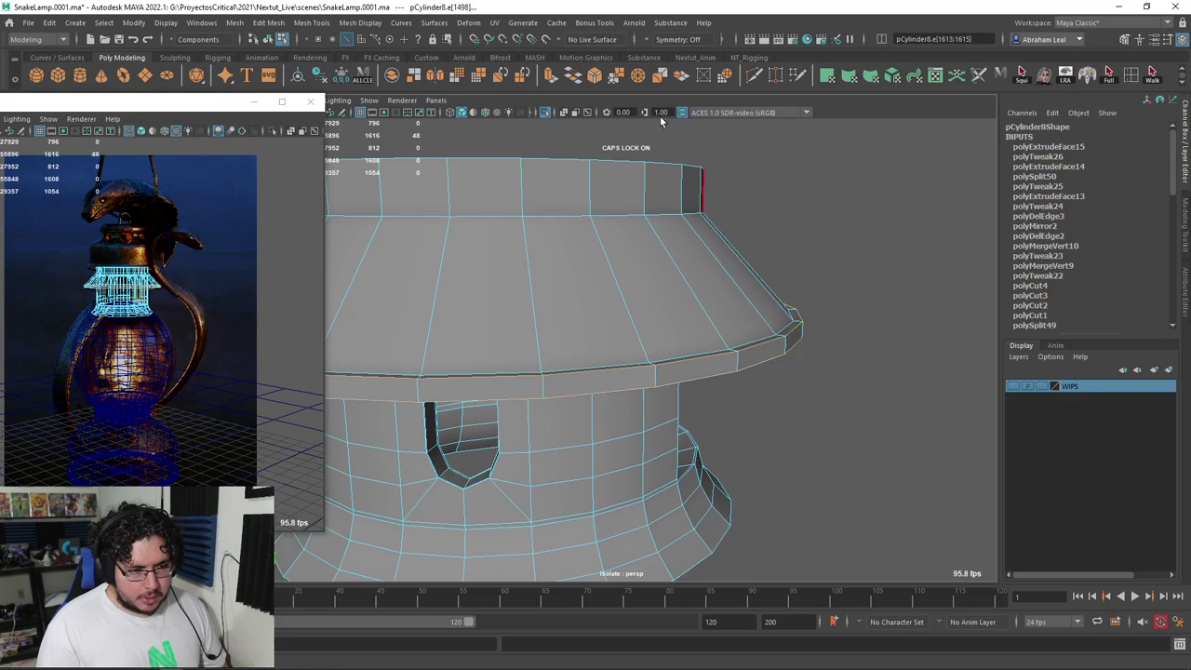
left_click(595, 76)
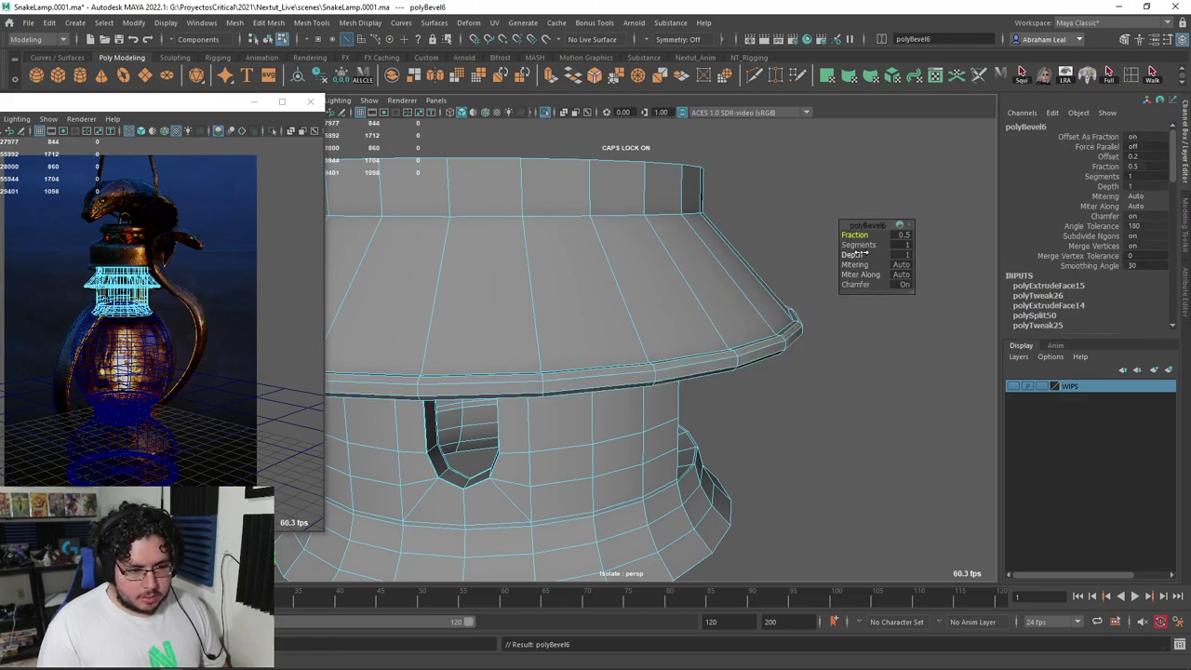
key("3")
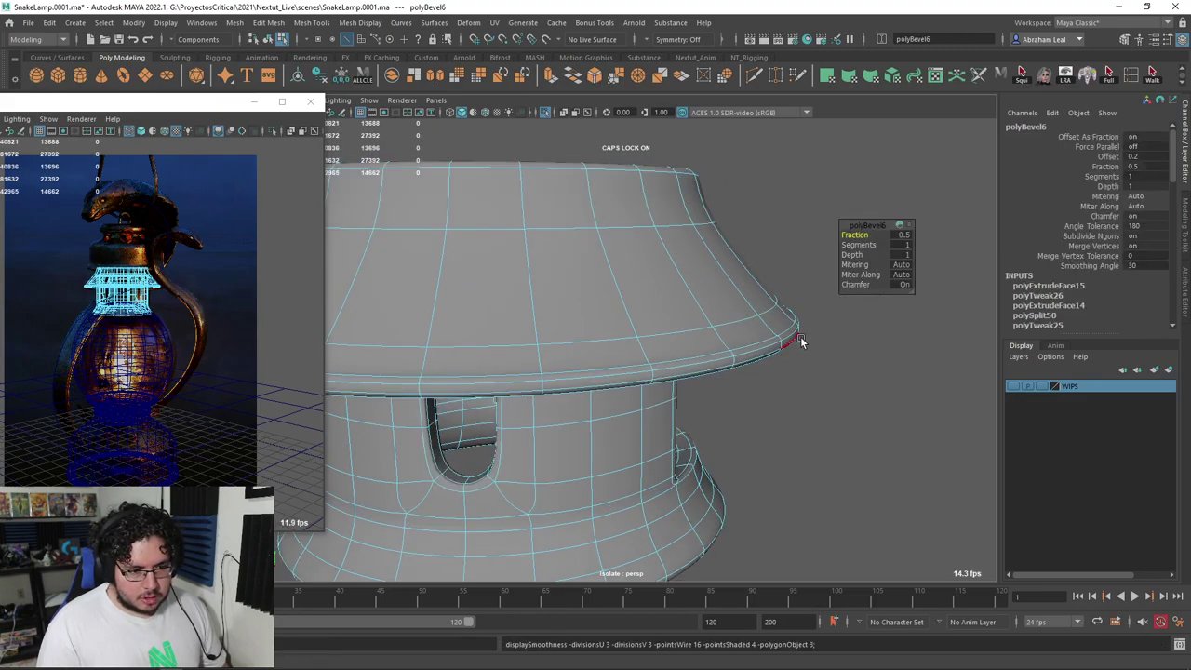
Insert a supporting edge loop on the skirt's slope just above the outer lip and preview the result smoothed
key("1")
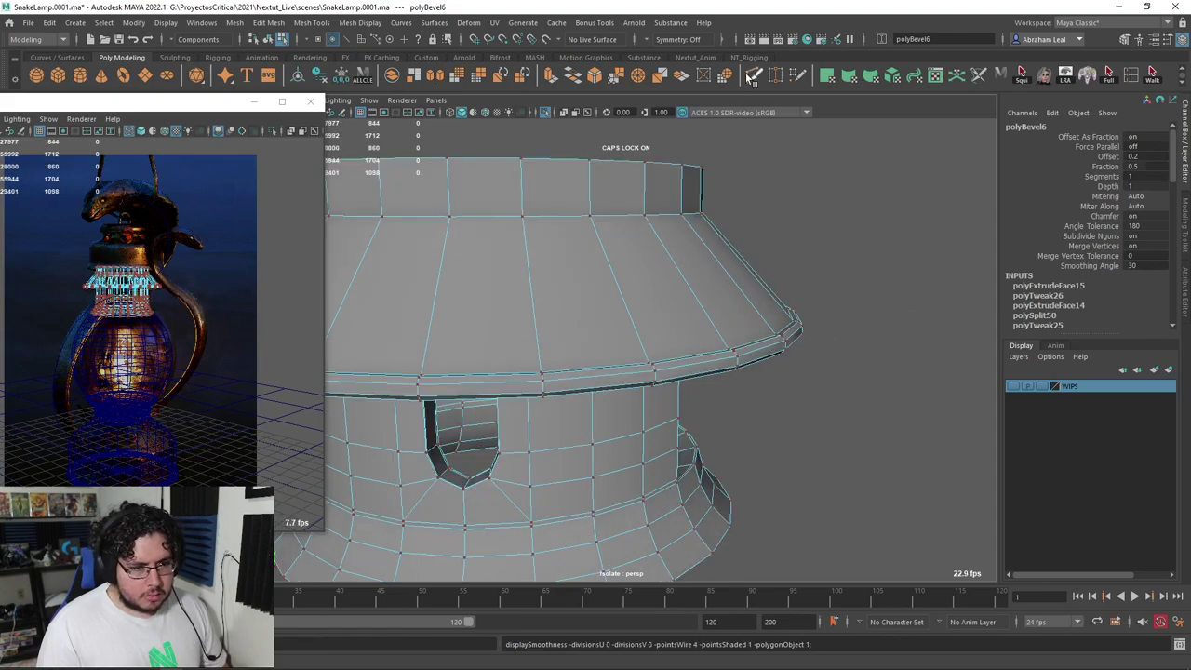
left_click(754, 75)
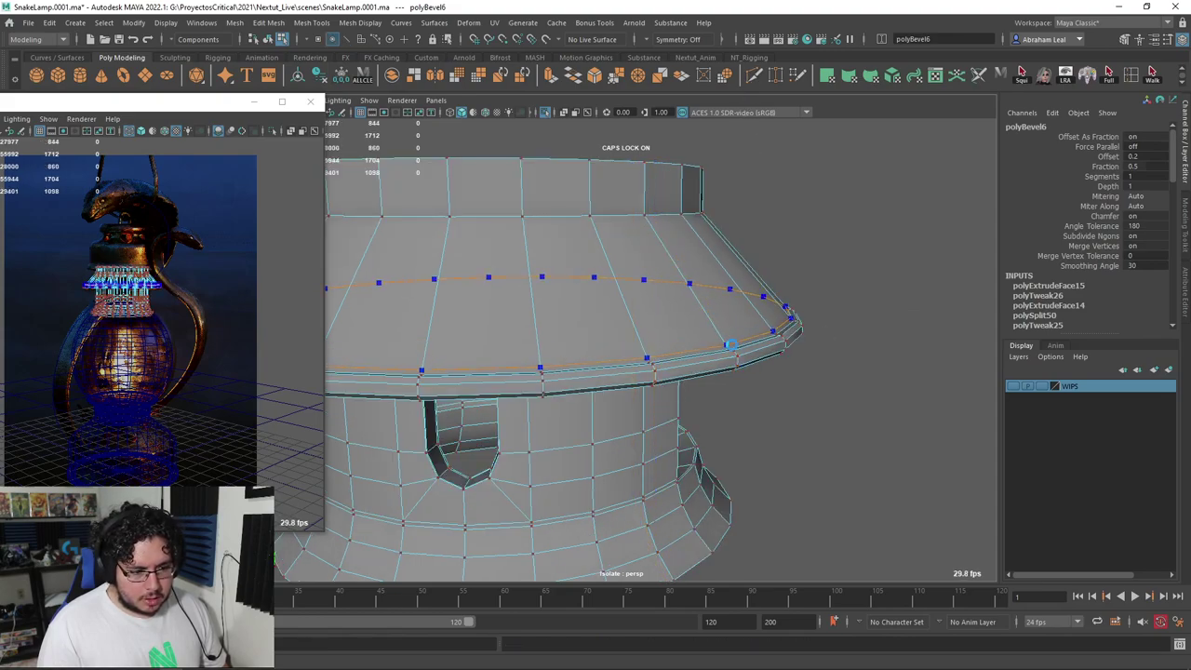
left_click(731, 345, "ctrl")
key("3")
left_click_drag(810, 398, 831, 405, "alt")
key("q")
left_click(822, 289)
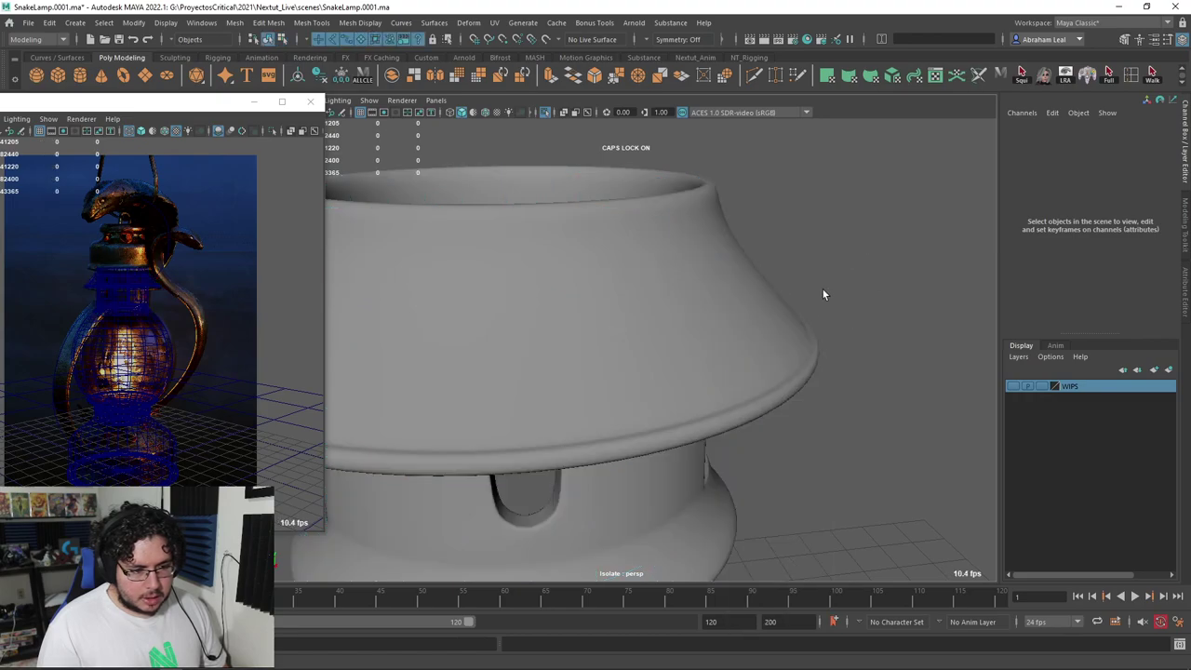
left_click_drag(822, 290, 723, 311, "alt")
Check the skirt's curved profile against the painted lamp reference in Photoshop
left_click(723, 312)
key("1")
middle_click_drag(724, 347, 755, 374, "alt")
key("alt+Tab")
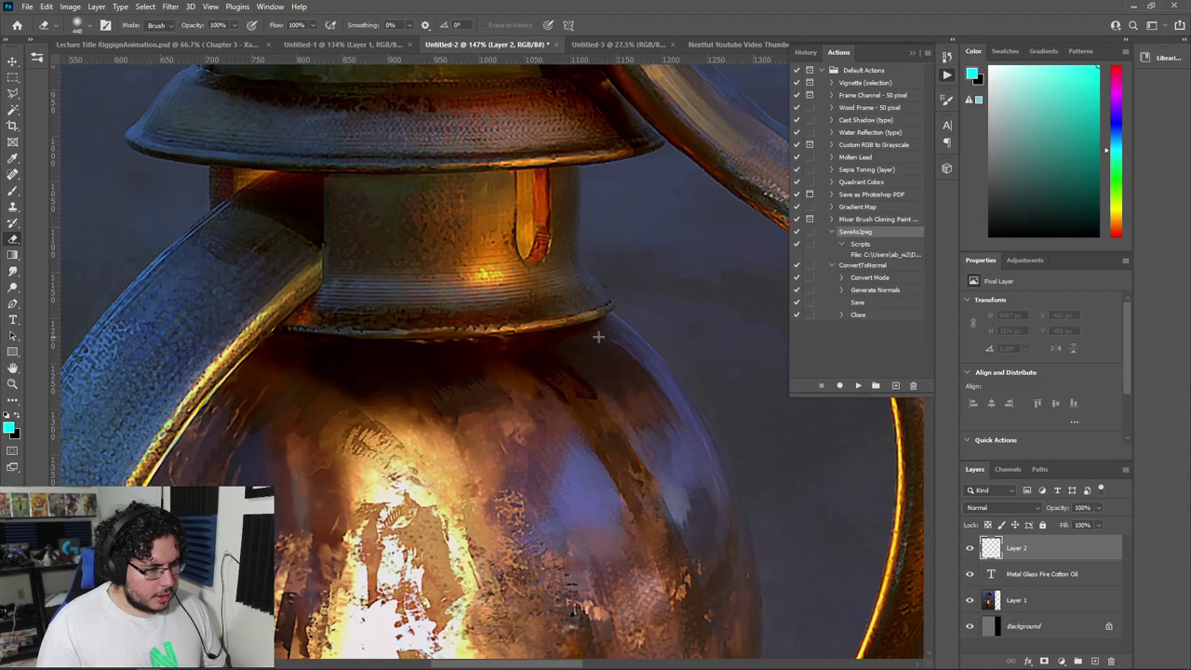
scroll(508, 193, "down", 1)
scroll(508, 192, "up", 2)
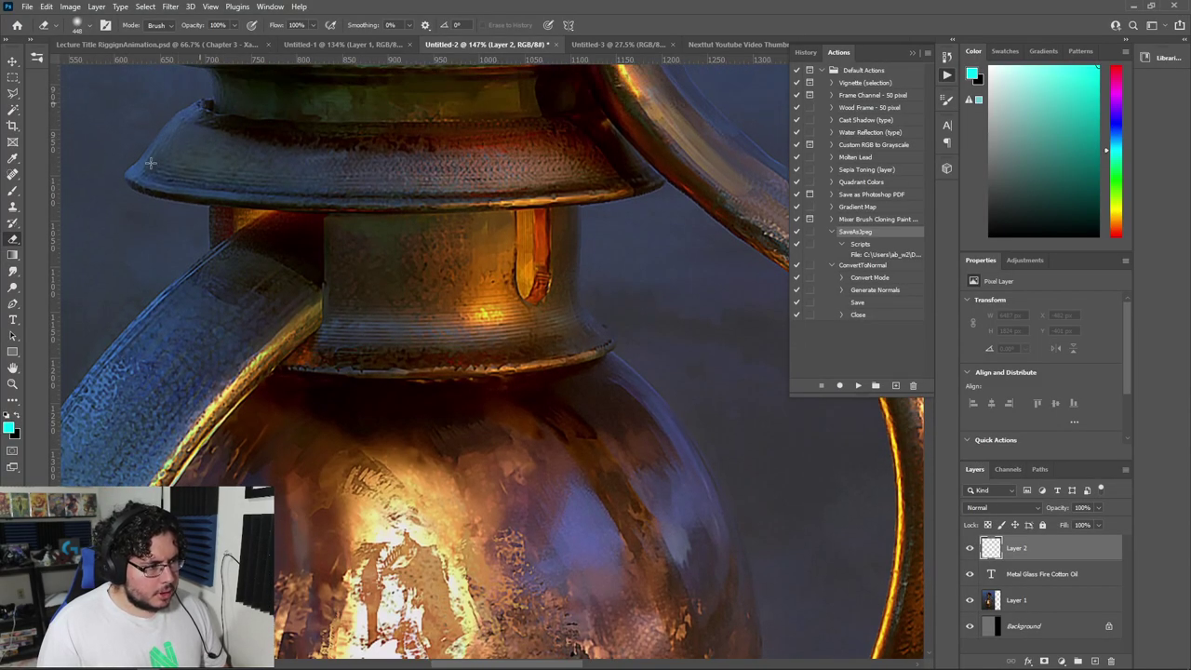
key("alt+Tab")
Insert two edge loops around the skirt's slope, one near its middle and one closer to the upper band
middle_click_drag(534, 284, 547, 298, "alt")
scroll(547, 297, "up", 2)
left_click_drag(547, 297, 453, 304, "alt")
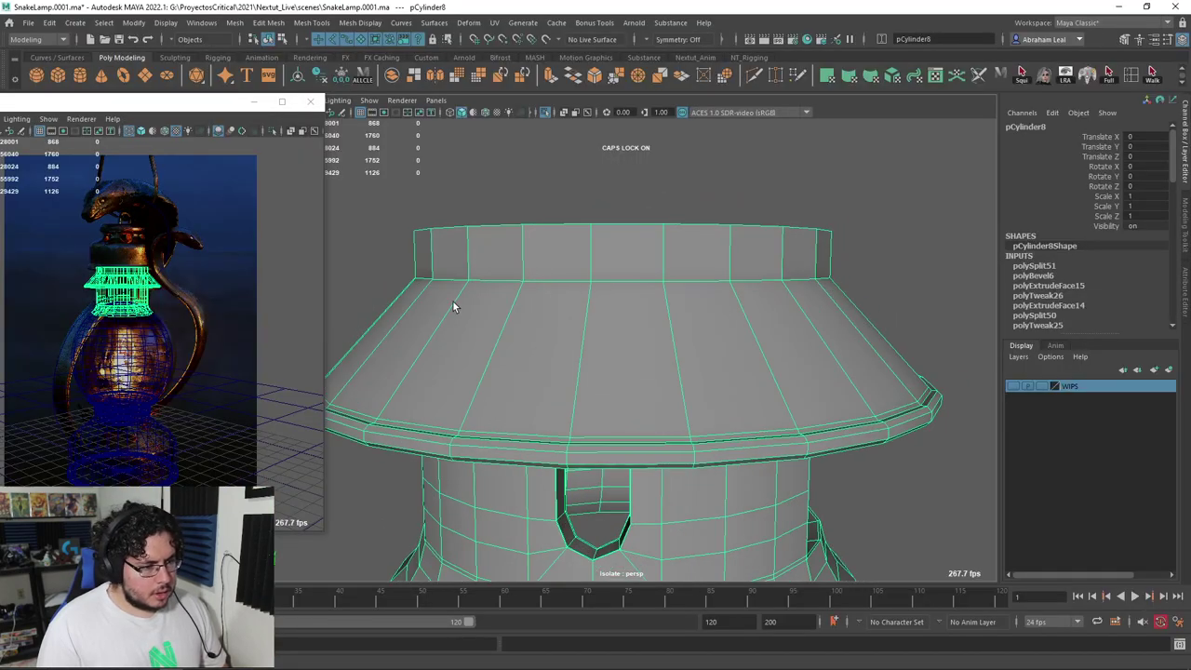
middle_click_drag(453, 304, 547, 285, "alt")
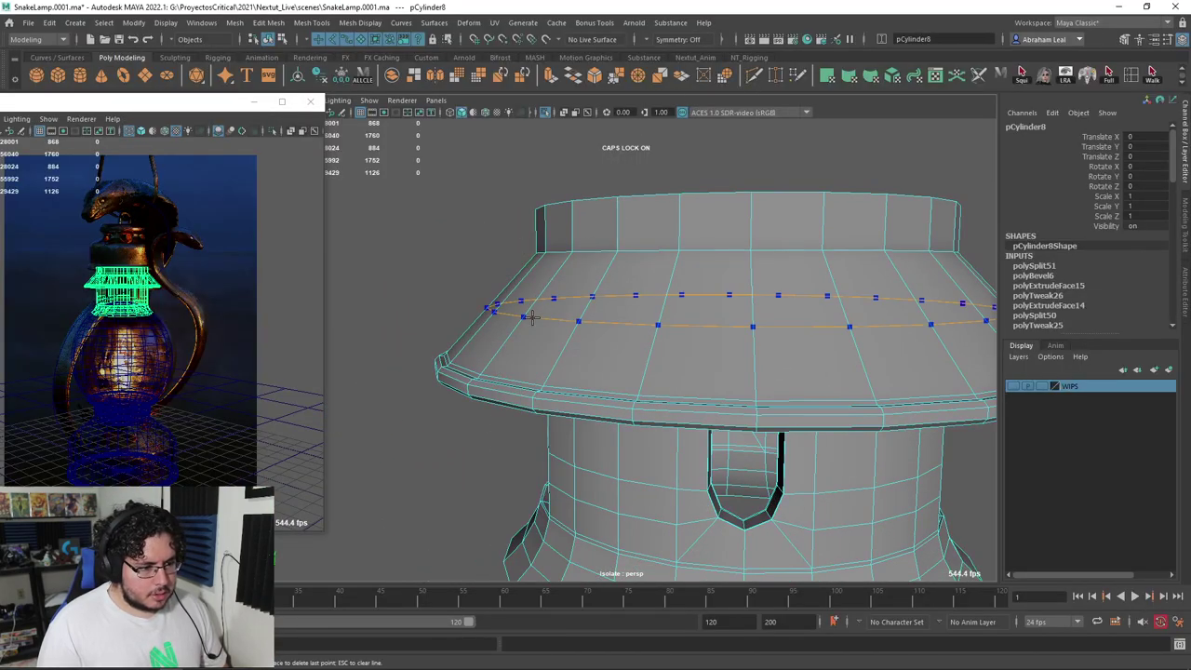
left_click_drag(531, 317, 507, 338, "ctrl")
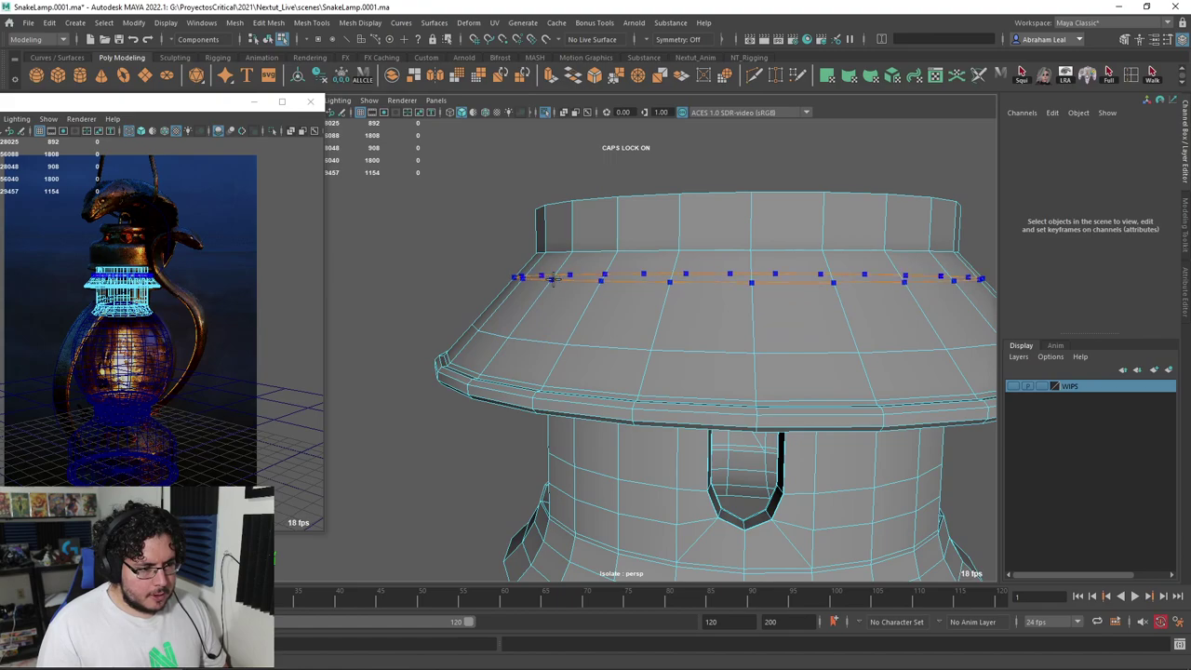
left_click(553, 279, "ctrl")
Scale the face loop between the skirt's two new edge loops to give the slope a rounded profile, and preview it smoothed
key("q")
right_click_drag(554, 285, 556, 312)
left_click(555, 312)
double_click(519, 302, "shift")
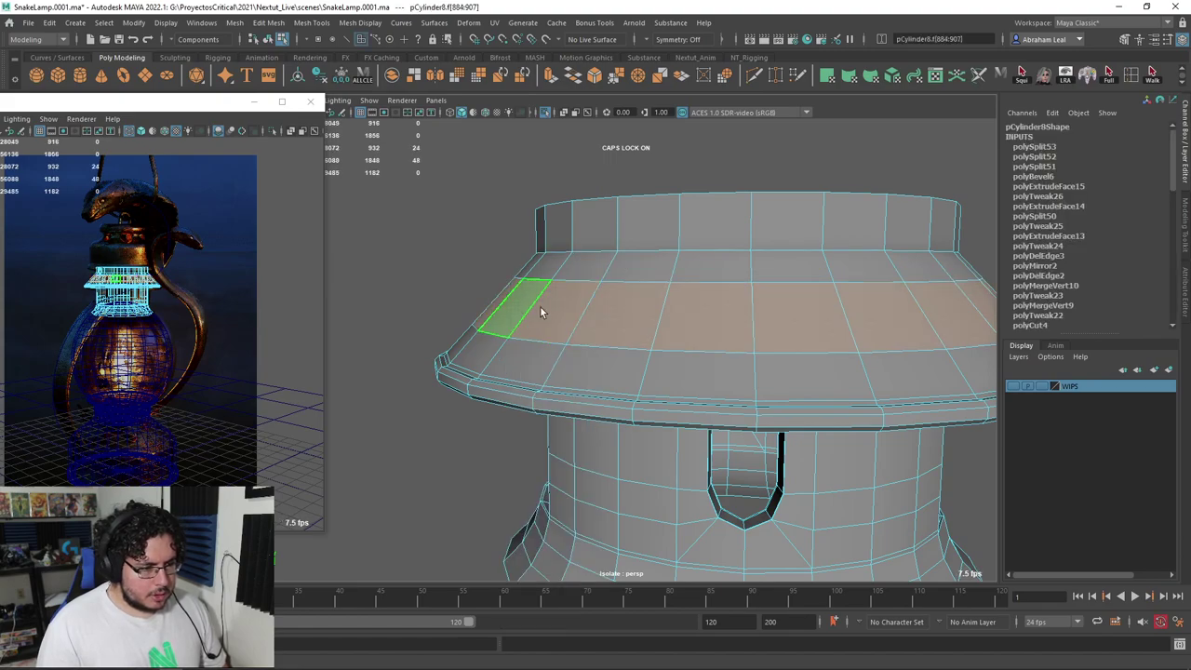
key("e")
key("r")
key("q")
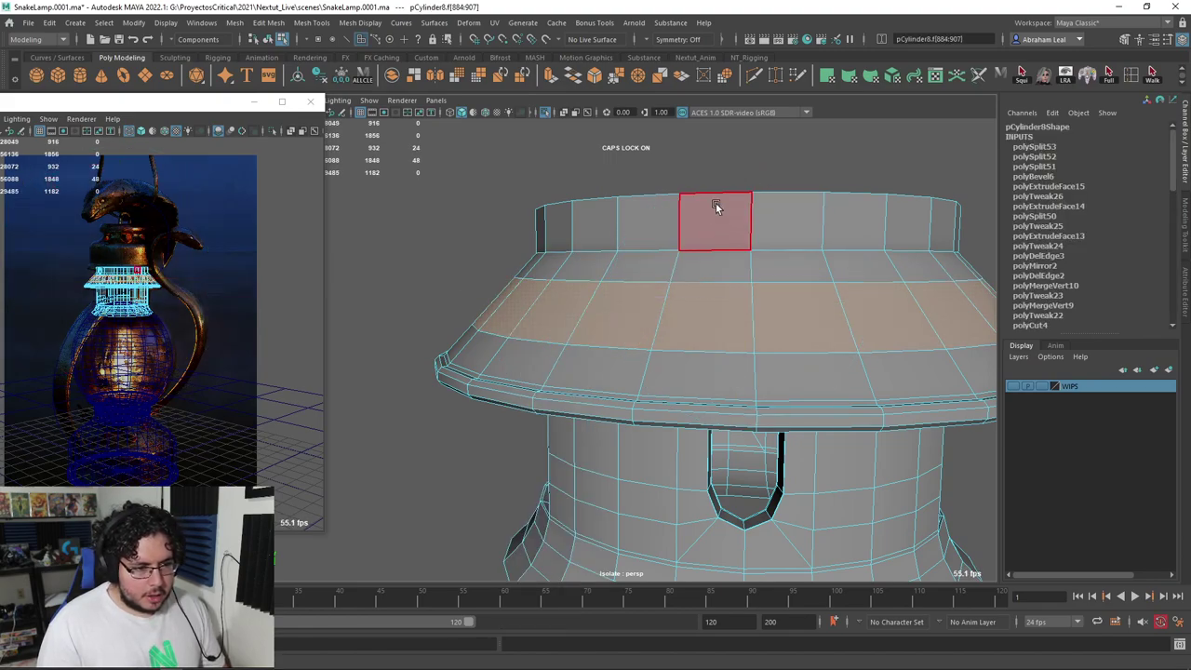
key("w")
left_click_drag(743, 185, 716, 187, "ctrl")
key("w")
left_click_drag(656, 308, 612, 327, "alt")
key("r")
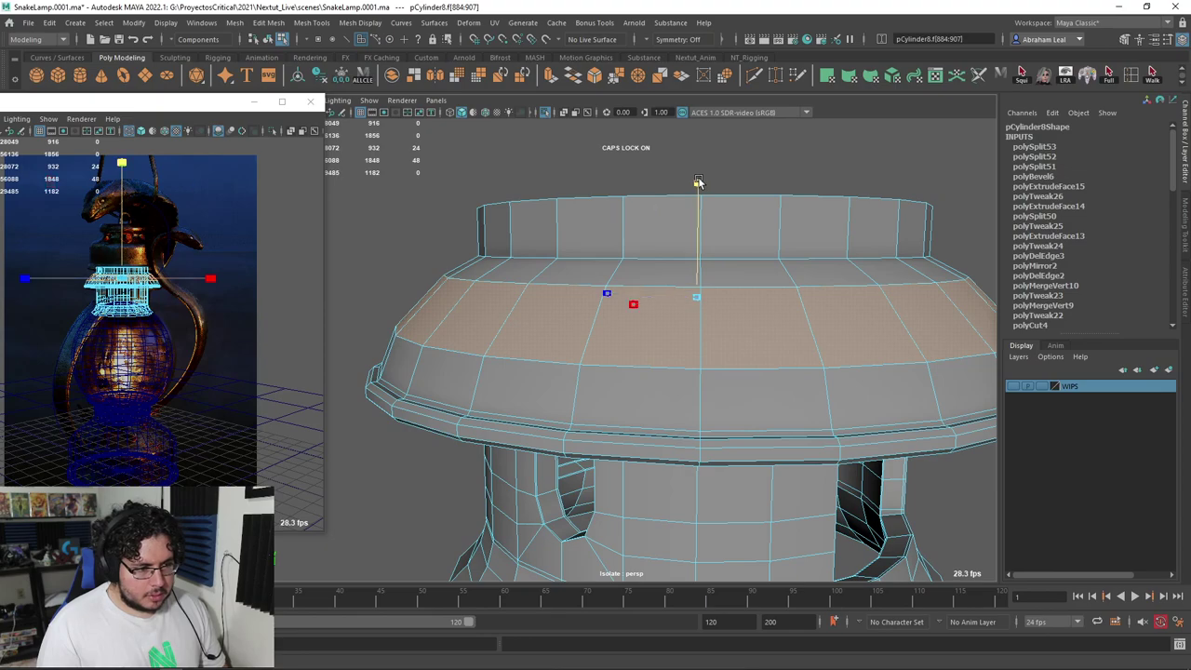
left_click_drag(698, 183, 693, 179, "ctrl")
key("3")
mouse_move(802, 337)
right_mouse_down()
mouse_move(800, 321)
mouse_move(749, 299)
right_mouse_up()
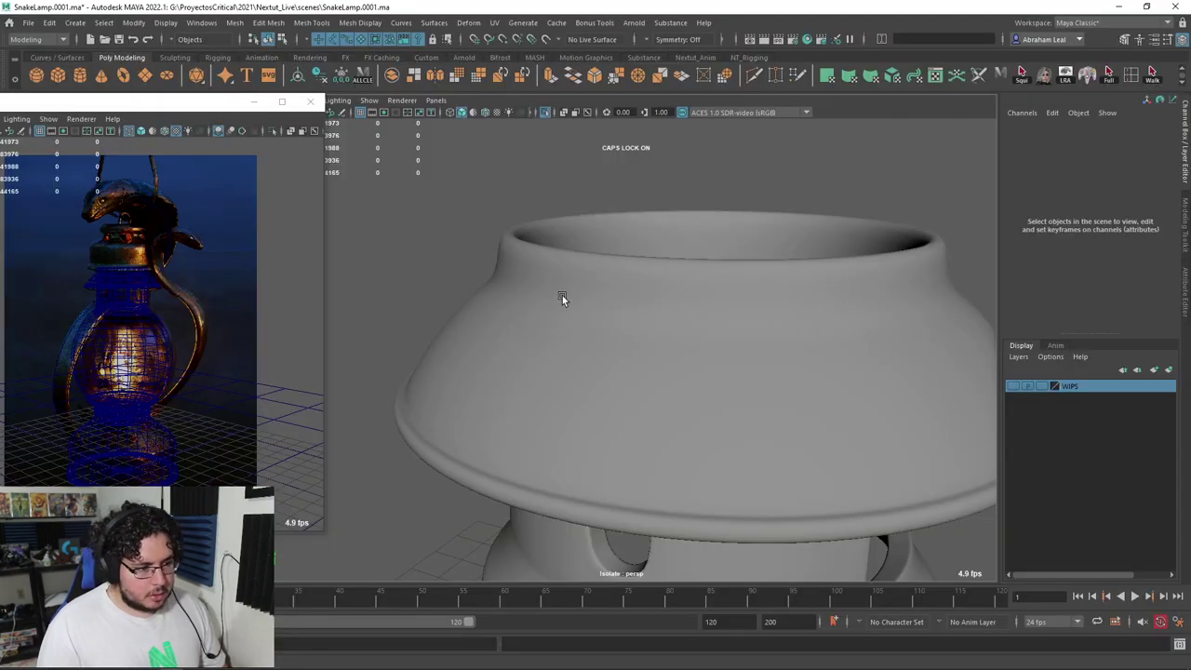
Insert supporting edge loops at the corner where the upper band meets the skirt and preview the neck smoothed
left_click(577, 305)
key("1")
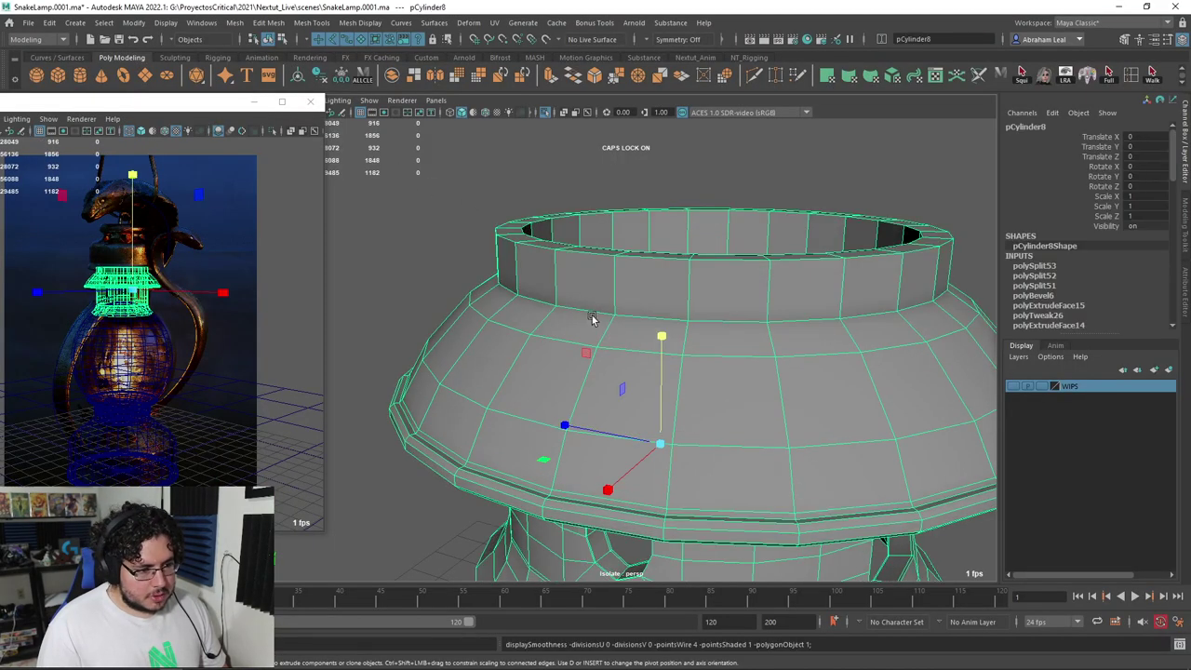
key("ctrl+shift+x")
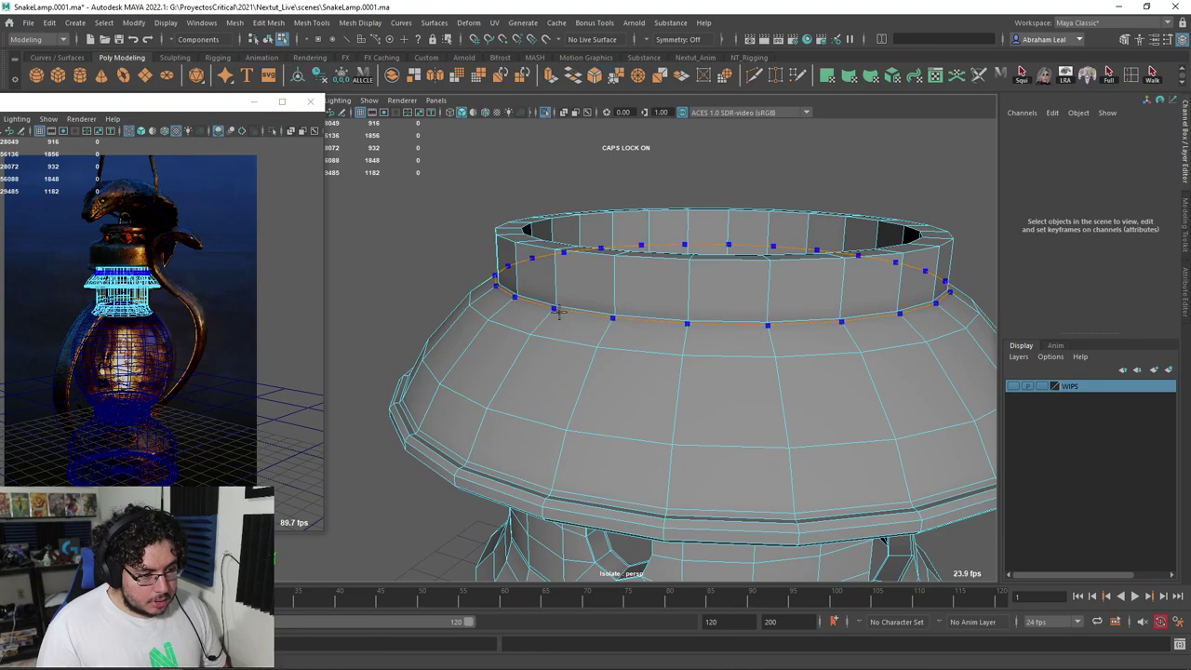
left_click(559, 312, "ctrl")
left_click(556, 301, "ctrl")
key("3")
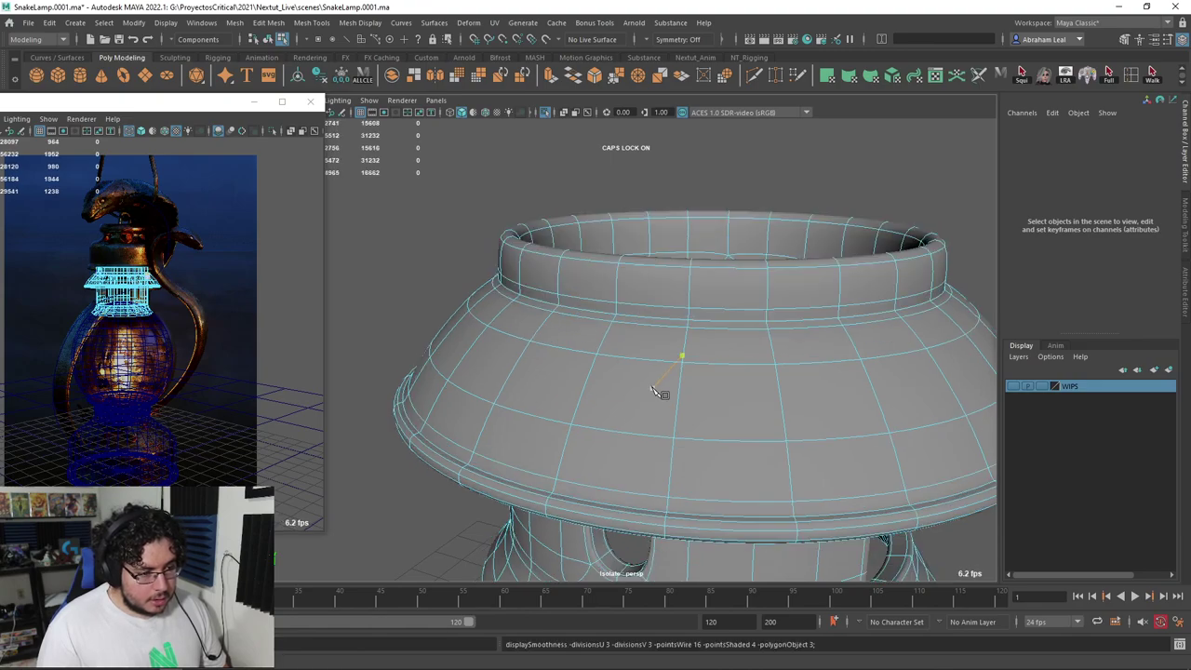
key("q")
left_click(741, 178)
Make the WIPS layer visible and turn off isolation to view the neck together with the whole lamp
scroll(746, 195, "down", 5)
left_click_drag(790, 321, 686, 319, "alt")
scroll(792, 275, "down", 5)
scroll(699, 348, "up", 5)
left_click_drag(707, 359, 560, 364, "alt")
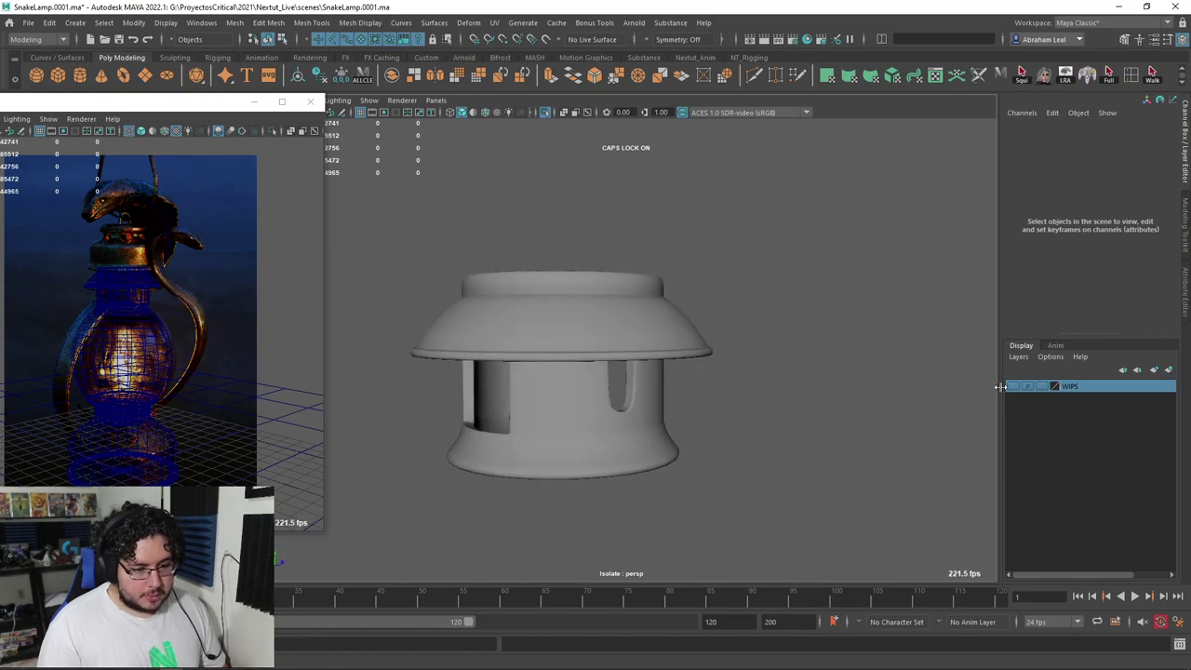
left_click(1013, 386)
scroll(972, 386, "down", 4)
scroll(718, 380, "down", 4)
left_click_drag(717, 379, 707, 395, "alt")
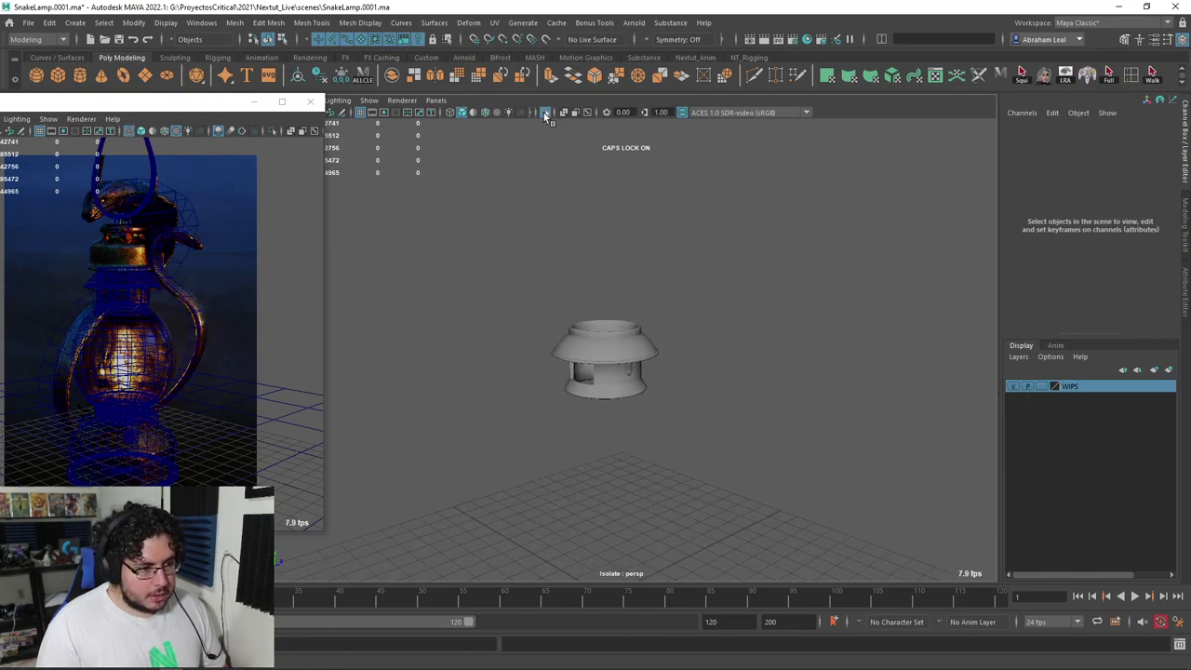
left_click(546, 114)
scroll(664, 270, "up", 3)
left_click_drag(664, 272, 587, 256, "alt")
scroll(670, 285, "up", 5)
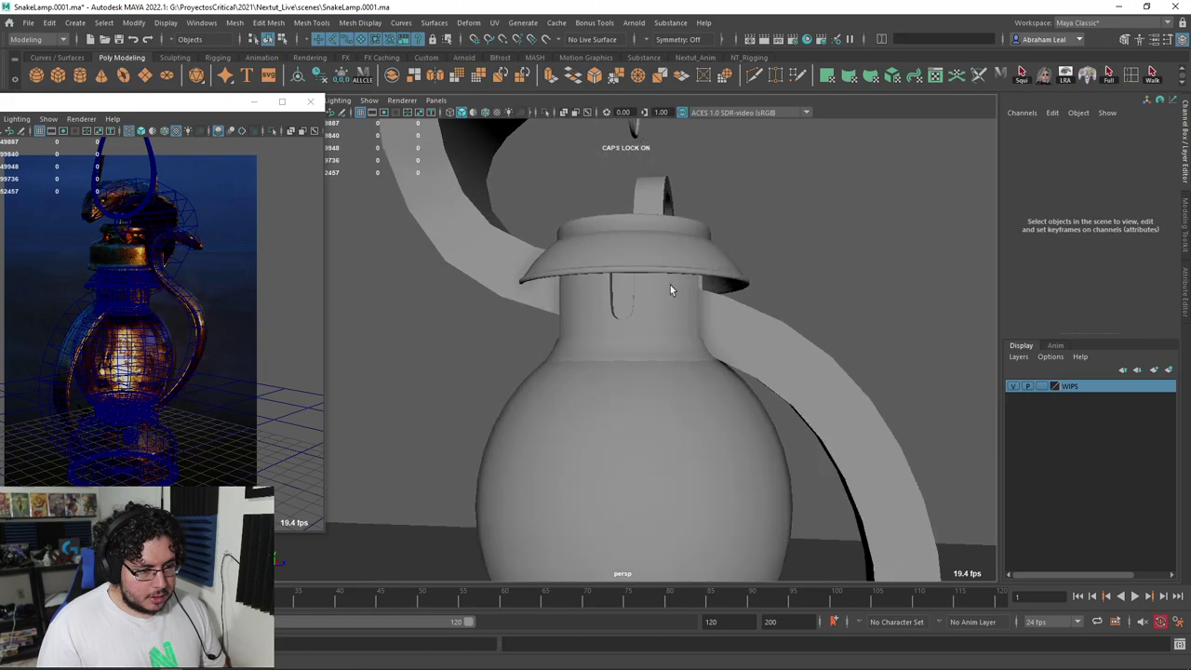
left_click_drag(669, 288, 770, 349, "alt")
Insert an edge loop lengthwise along the middle of the snake's body
left_click(758, 346)
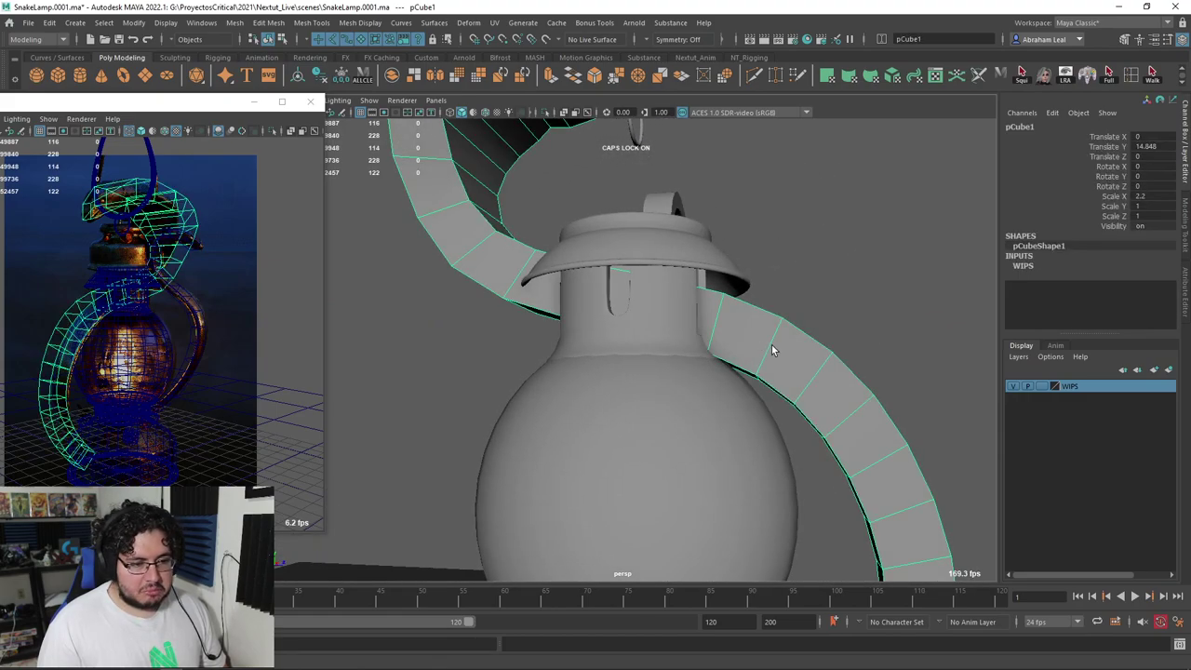
left_click(751, 77)
middle_click(718, 325, "ctrl")
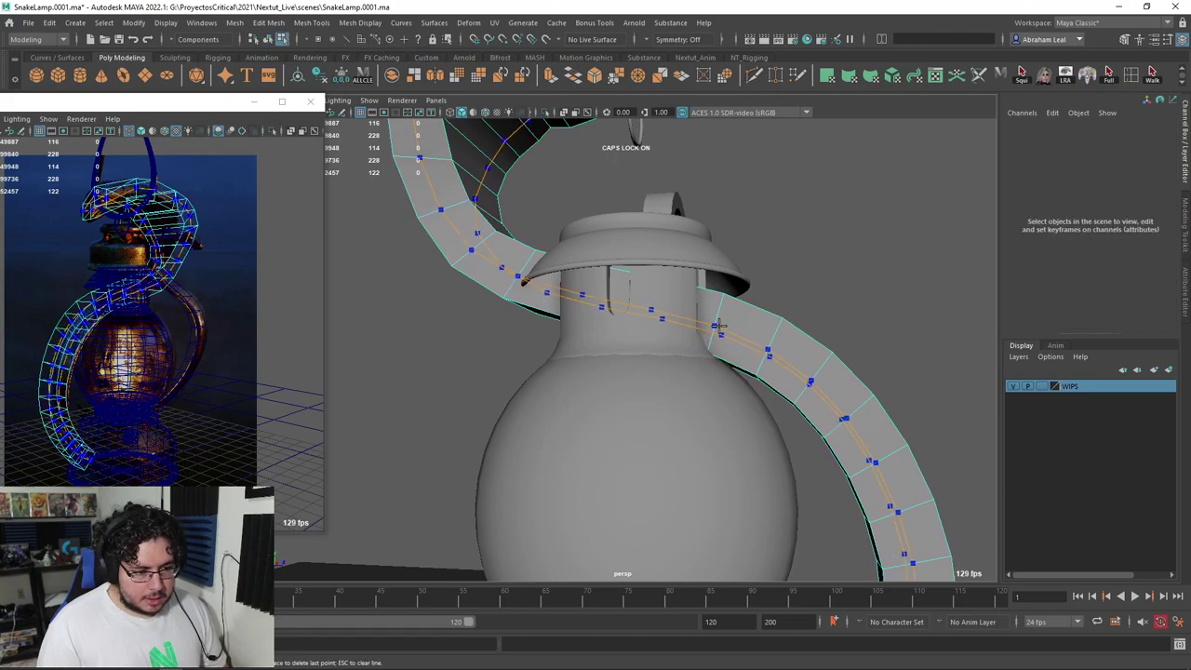
key("q")
scroll(715, 340, "up", 4)
scroll(711, 330, "up", 2)
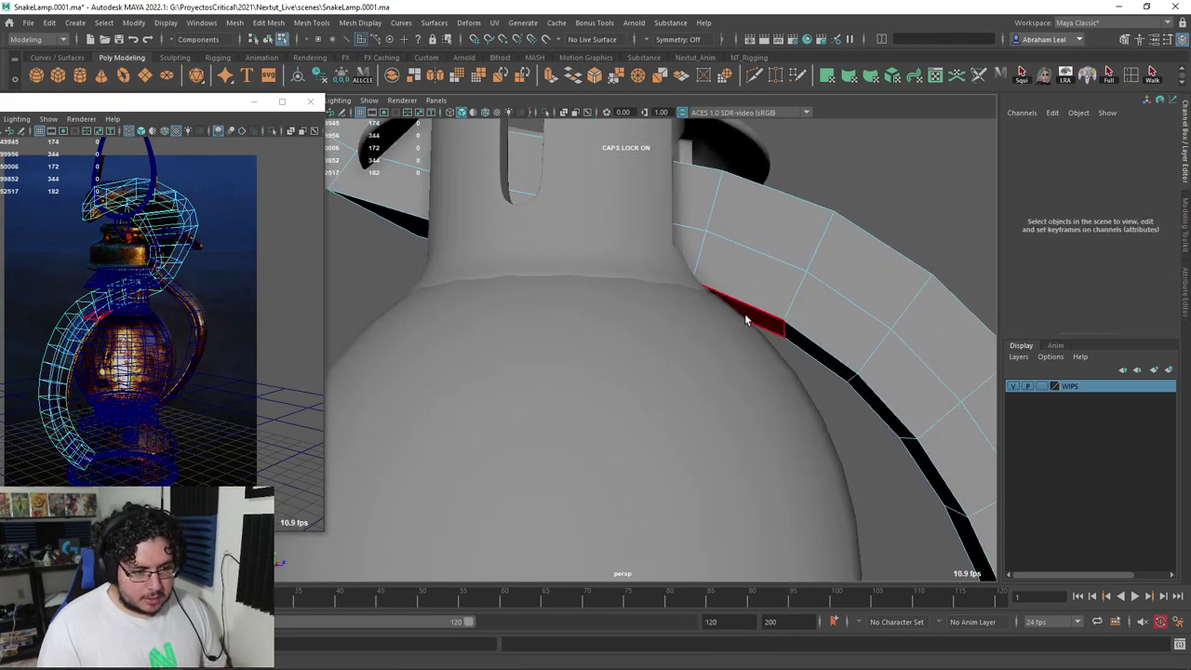
left_click(745, 316)
key("w")
left_click_drag(742, 237, 746, 173)
key("ctrl+z")
With soft selection on, lower two cross-section edge loops of the snake's body beside the neck so it passes beneath the skirt's lip
key("b")
right_click_drag(762, 220, 614, 253, "alt")
left_click_drag(614, 253, 680, 264, "alt")
middle_click_drag(680, 264, 725, 322, "alt")
left_click_drag(726, 322, 591, 284, "alt")
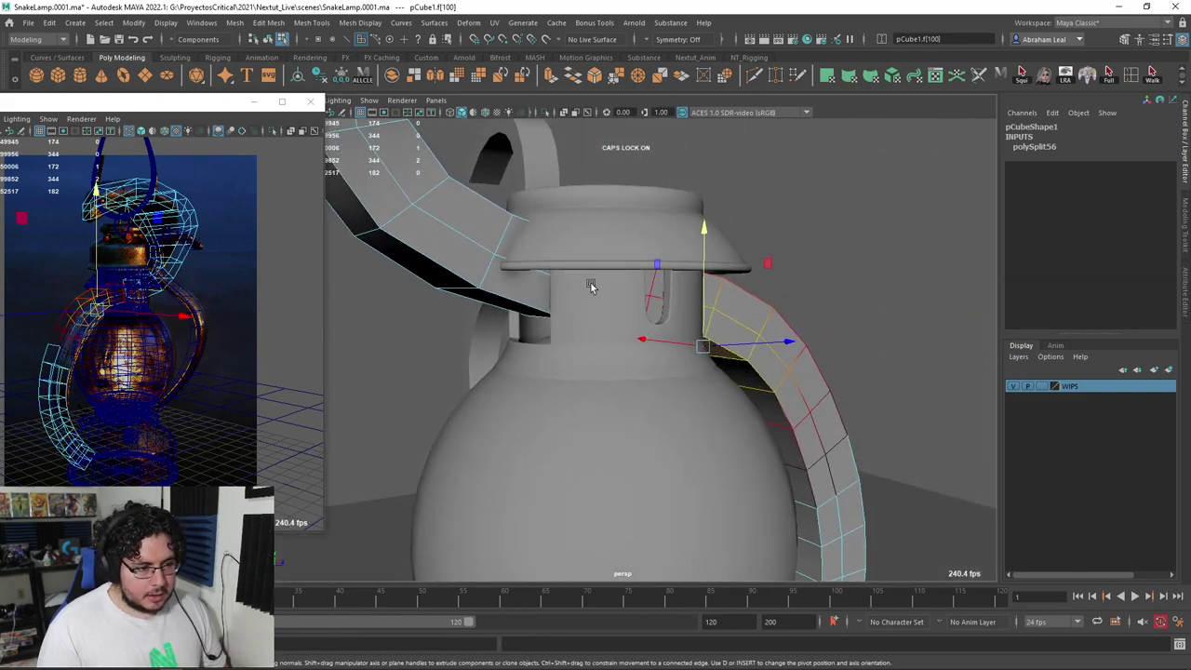
middle_click_drag(592, 283, 695, 314, "alt")
left_click_drag(695, 316, 748, 241, "alt")
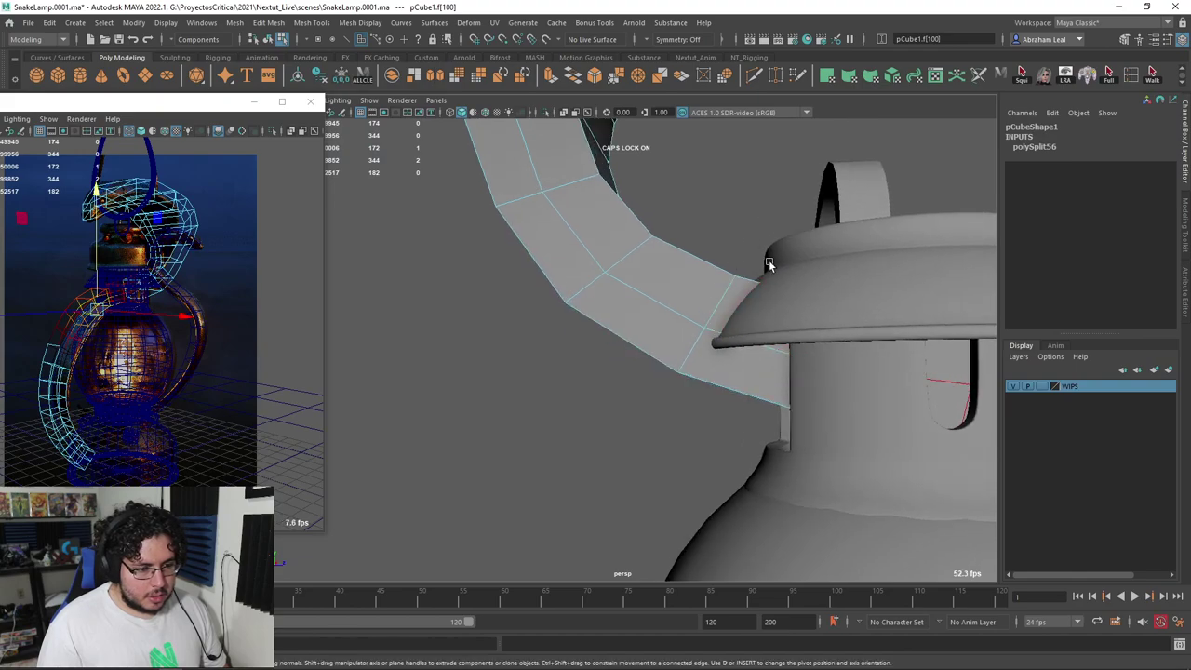
left_click_drag(701, 381, 698, 384)
right_click_drag(722, 302, 725, 248)
double_click(724, 304)
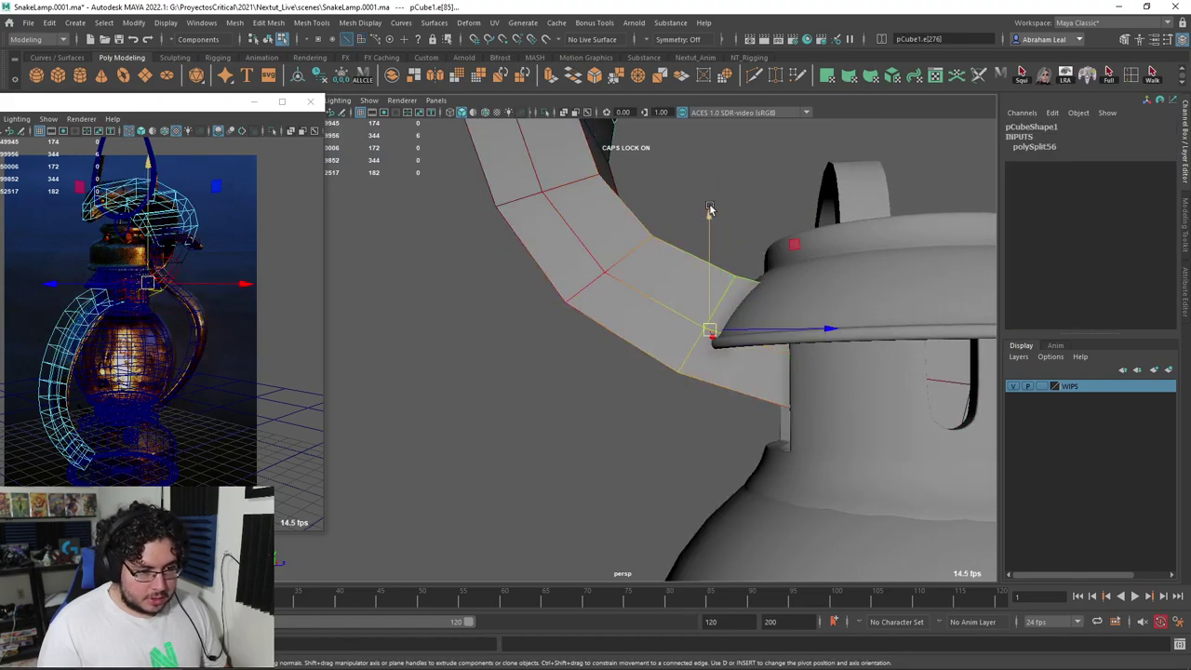
left_click_drag(709, 209, 705, 273)
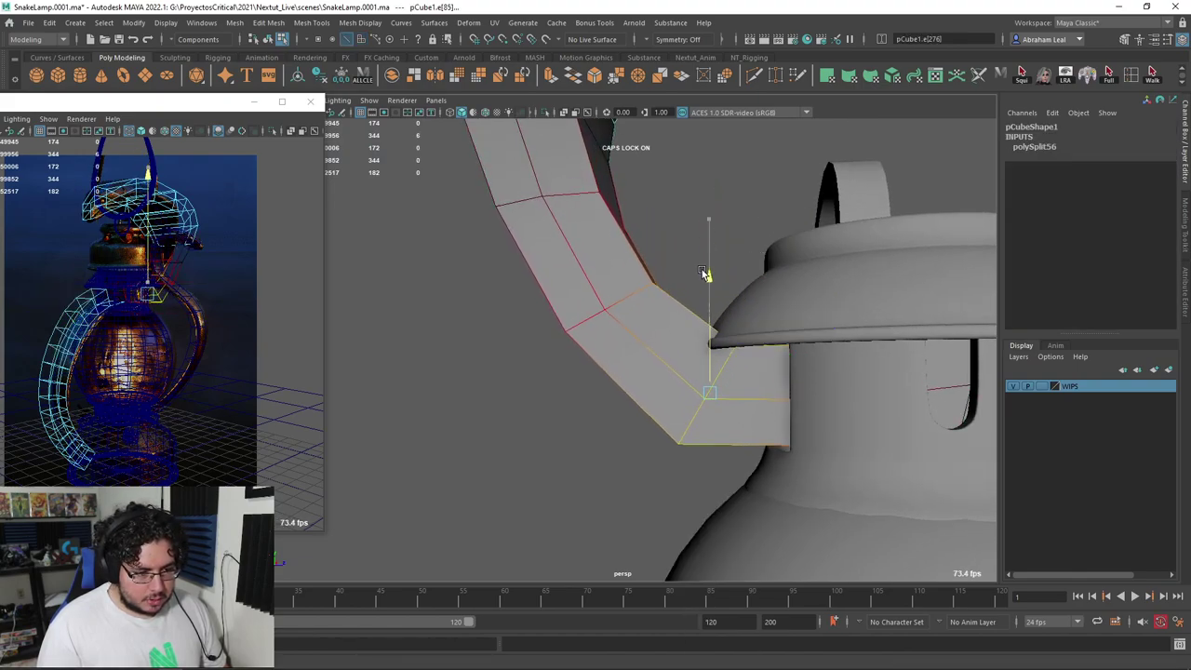
double_click(624, 301)
mouse_move(615, 201)
left_mouse_down()
mouse_move(615, 228)
mouse_move(616, 212)
left_mouse_up()
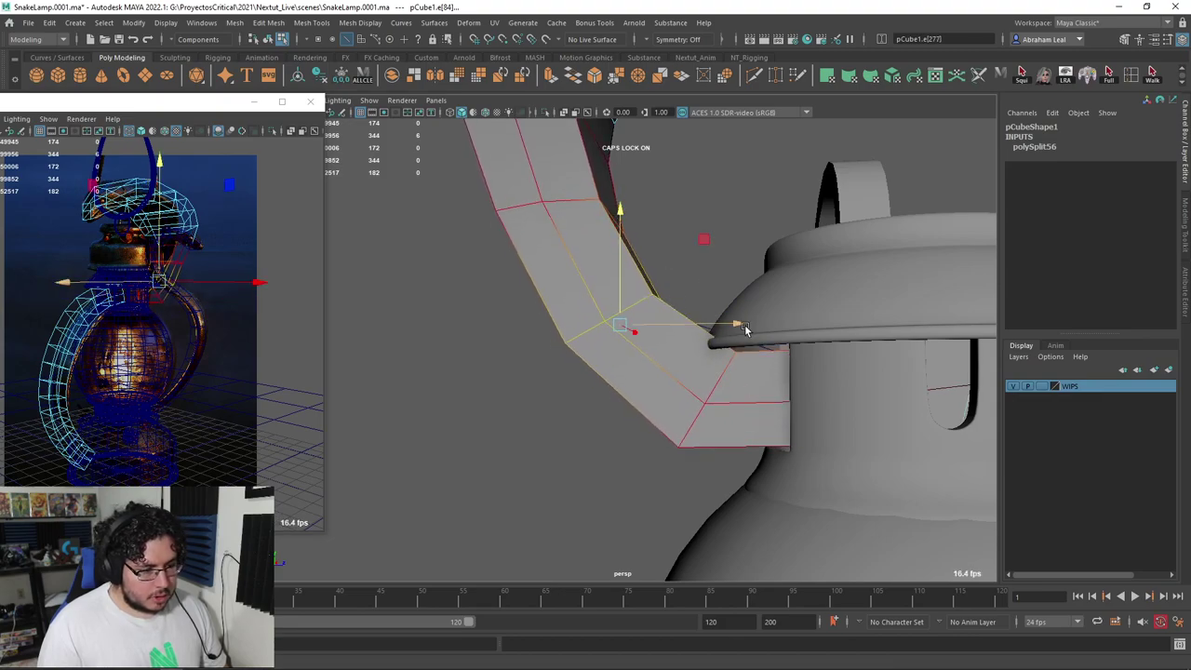
Compare the snake body's path around the neck with the painted lamp in an enlarged camera view
left_click_drag(744, 329, 800, 304, "alt")
right_click_drag(800, 304, 750, 353, "alt")
left_click_drag(750, 354, 553, 378, "alt")
middle_click_drag(552, 378, 704, 340, "alt")
right_click_drag(704, 340, 749, 337, "alt")
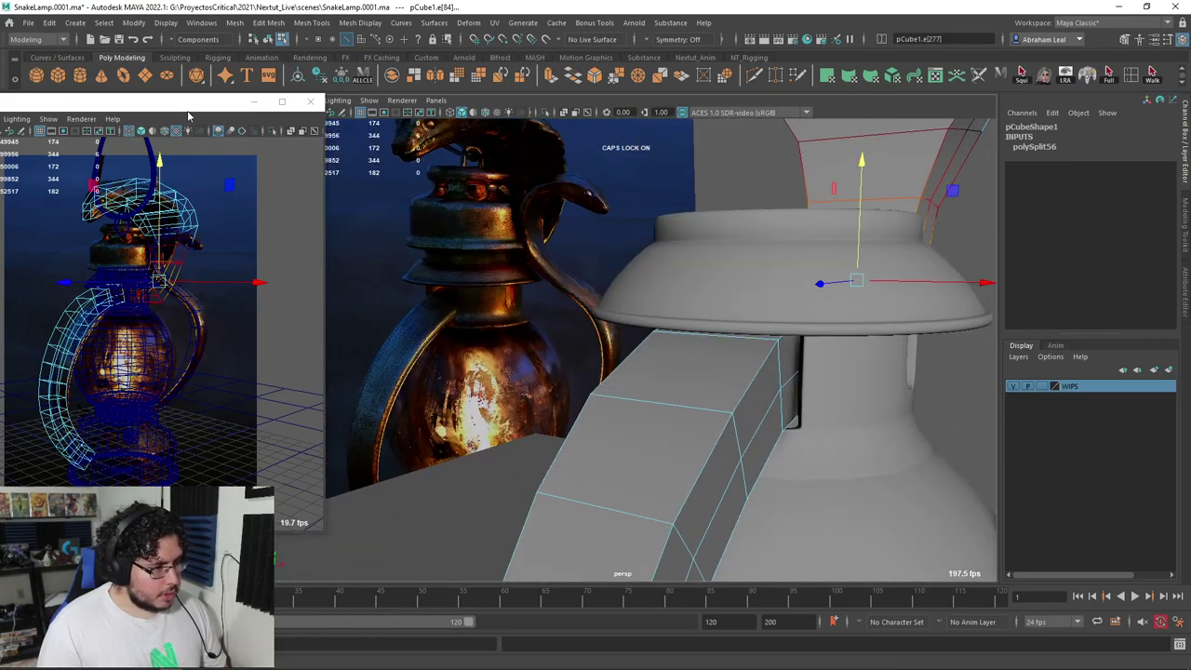
left_click_drag(189, 103, 622, 4)
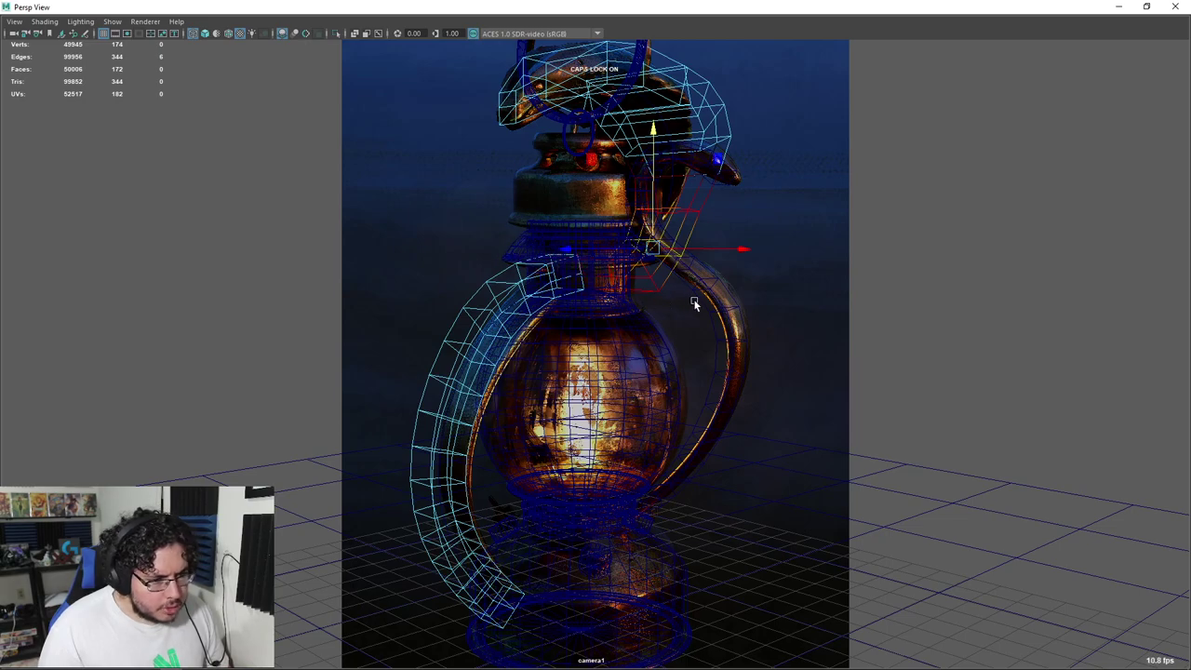
key("alt+Tab")
key("alt+Tab")
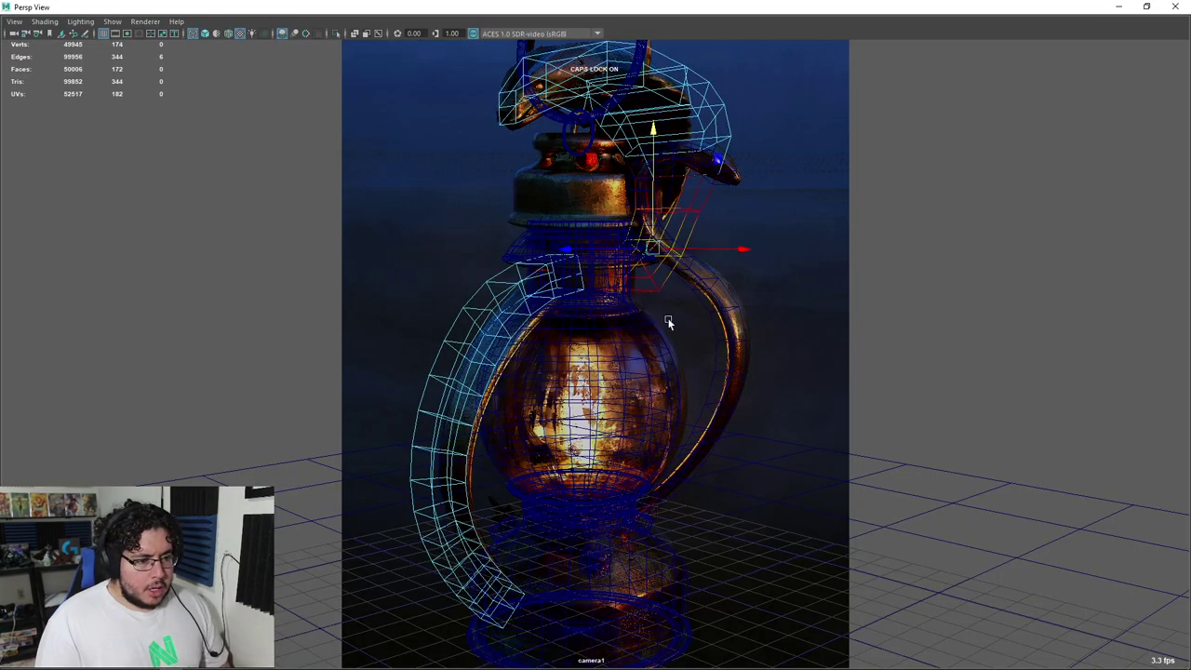
key("alt+Tab")
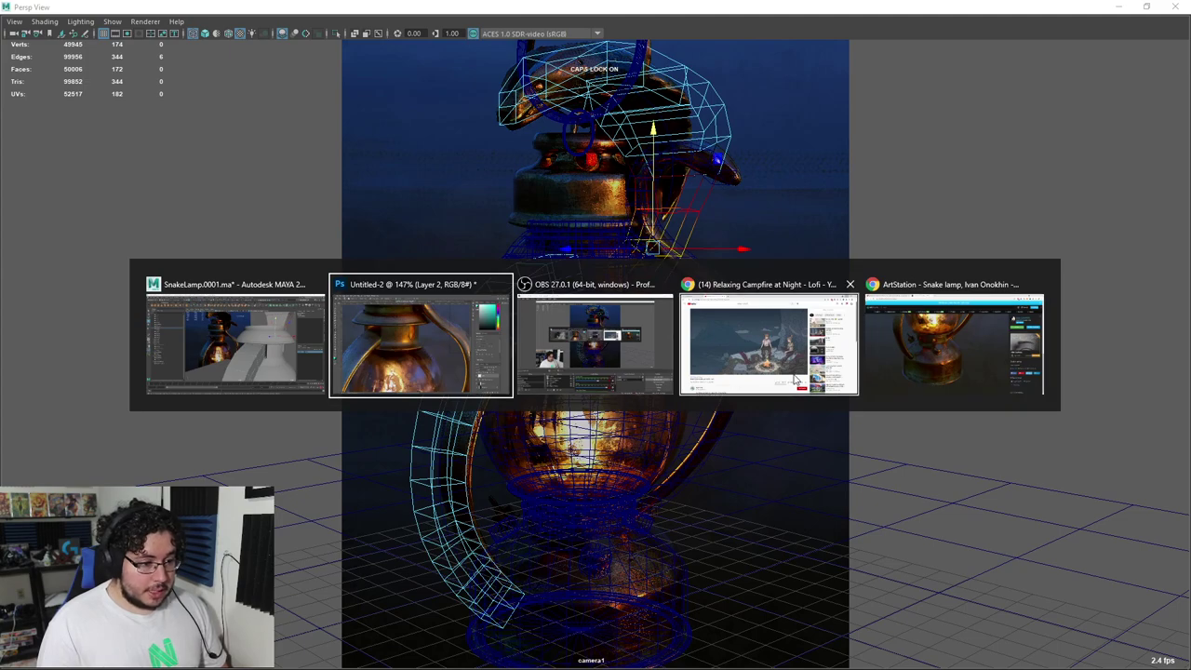
left_click(231, 333)
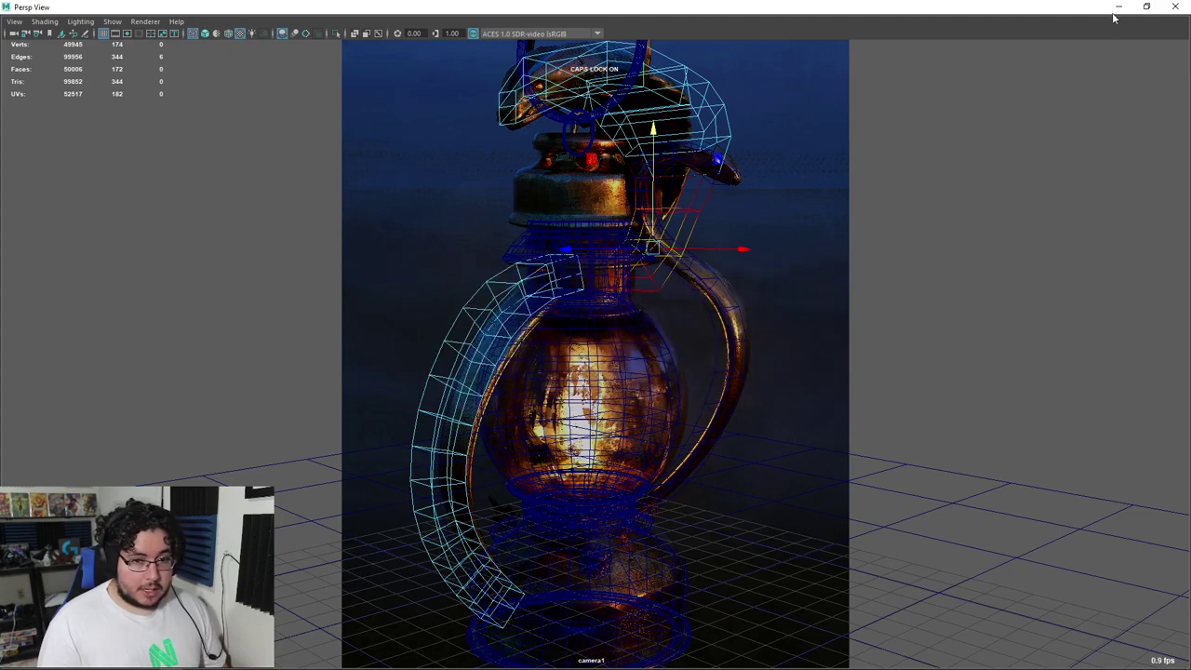
left_click_drag(1036, 8, 355, 101)
Try to raise the vertices on one side of the neck's skirt with soft selection
left_click_drag(819, 246, 604, 340, "alt")
left_click(616, 327)
right_click_drag(607, 342, 611, 302)
key("1")
right_click_drag(651, 340, 654, 292, "alt")
left_click_drag(790, 249, 686, 369)
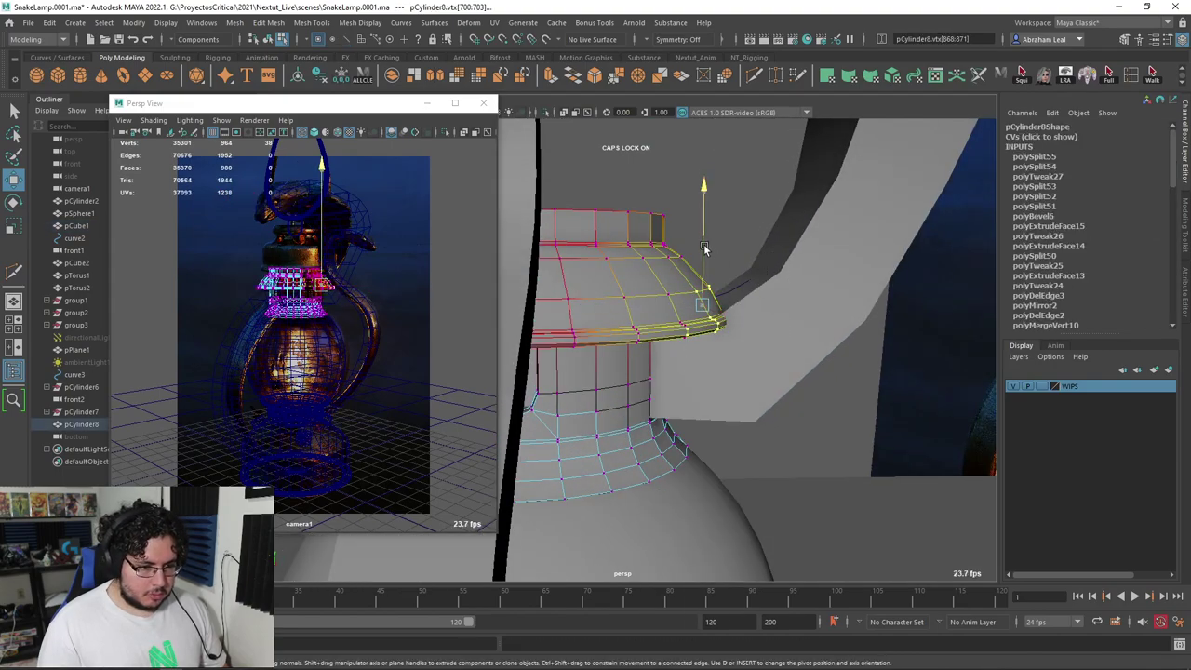
left_click_drag(704, 248, 705, 218)
key("ctrl+z")
mouse_move(733, 314)
left_mouse_down("alt")
mouse_move(681, 311)
mouse_move(741, 397)
mouse_move(695, 362)
mouse_move(772, 361)
mouse_move(765, 316)
mouse_move(733, 331)
mouse_move(691, 300)
mouse_move(739, 277)
left_mouse_up("alt")
key("4")
key("6")
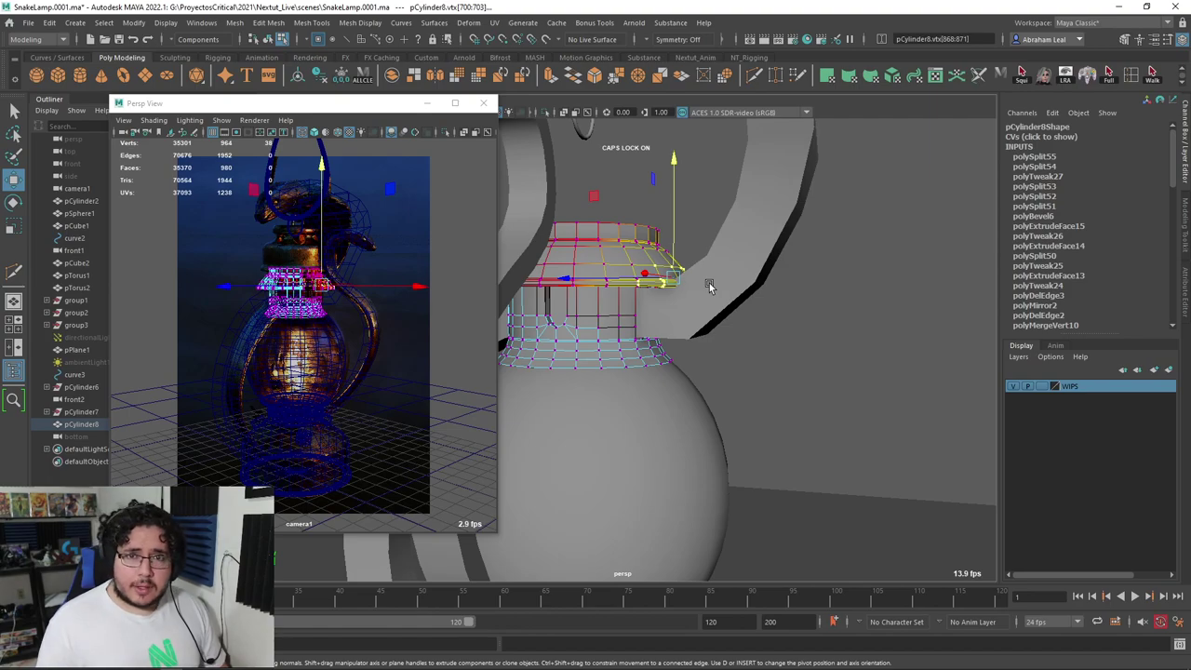
left_click_drag(706, 282, 748, 382, "alt")
scroll(728, 298, "up", 5)
key("ctrl+z")
key("F8")
Insert an edge loop close to the bottom edge of the neck's flared base
scroll(757, 322, "down", 5)
left_click(865, 344)
scroll(734, 377, "up", 4)
left_click(712, 363)
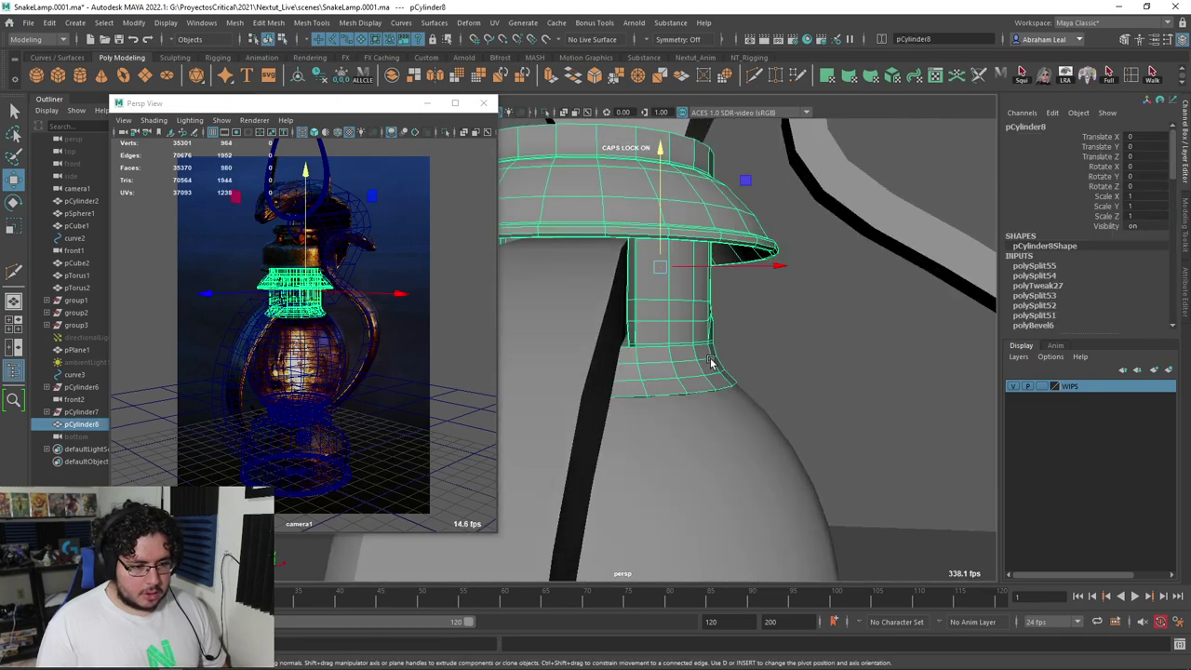
scroll(684, 351, "up", 6)
left_click_drag(660, 341, 687, 376, "alt")
key("3")
key("1")
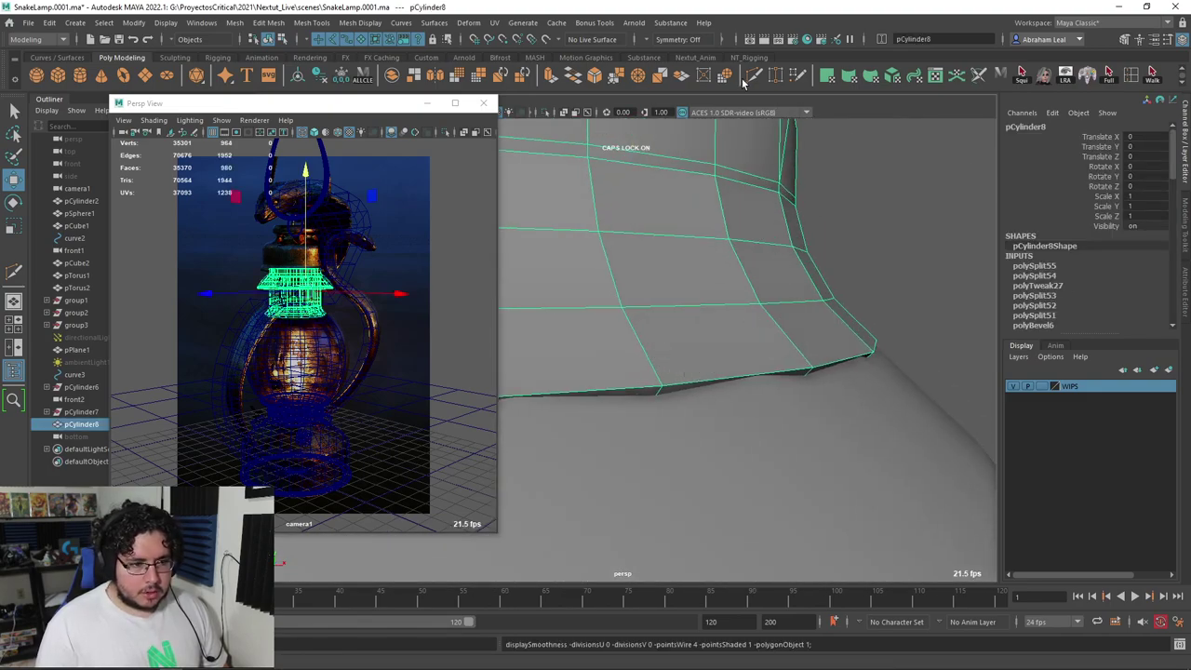
left_click(751, 79)
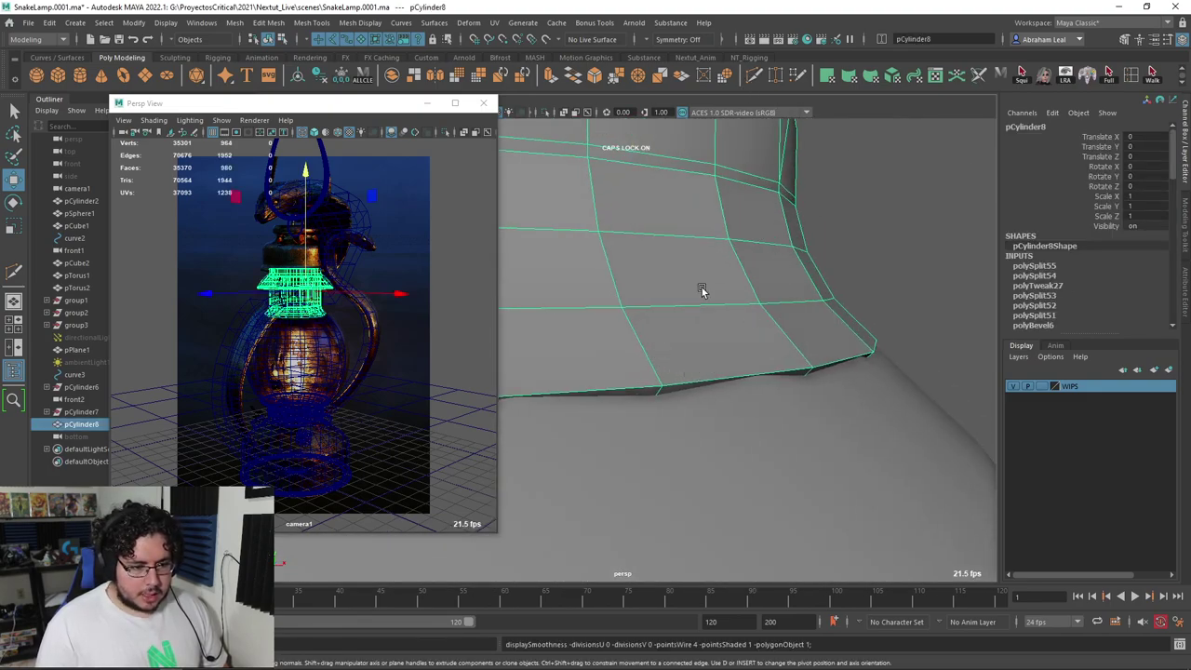
left_click(662, 360, "ctrl")
Extrude the narrow face loop around the neck base's bottom edge with thickness -0.03, local translate Z 0.039 and offset 0.01, and preview it smoothed
key("q")
right_click_drag(664, 363, 666, 396)
left_click(684, 371)
double_click(606, 379, "shift")
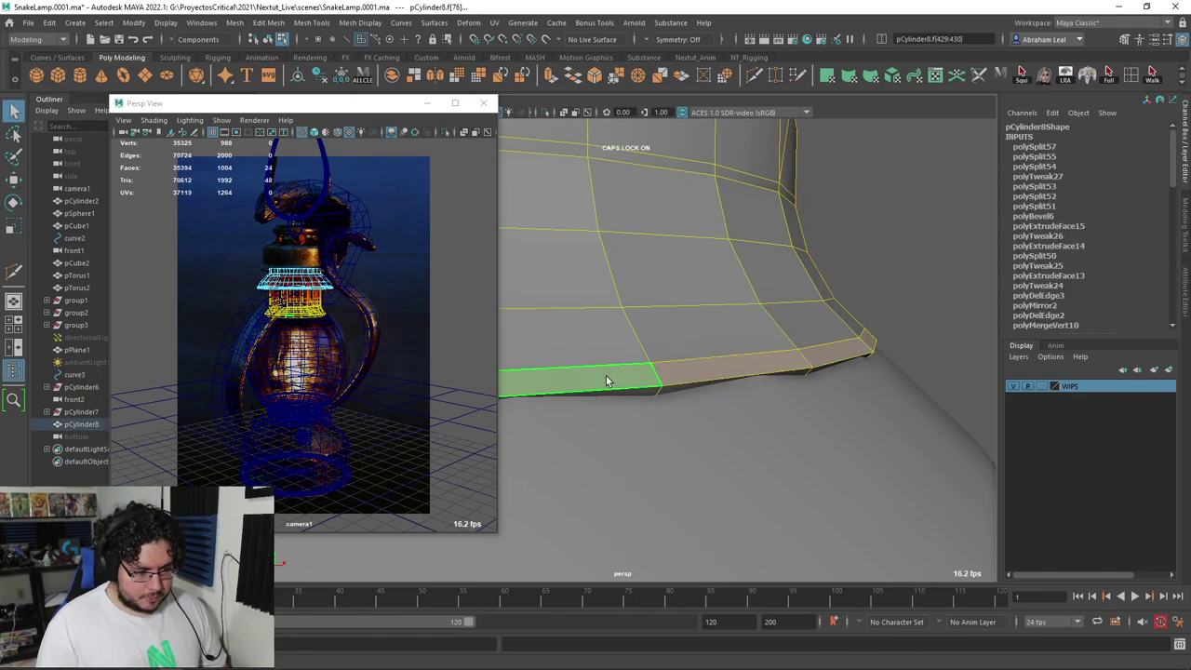
left_click_drag(711, 335, 769, 342, "alt")
left_click_drag(623, 261, 629, 262)
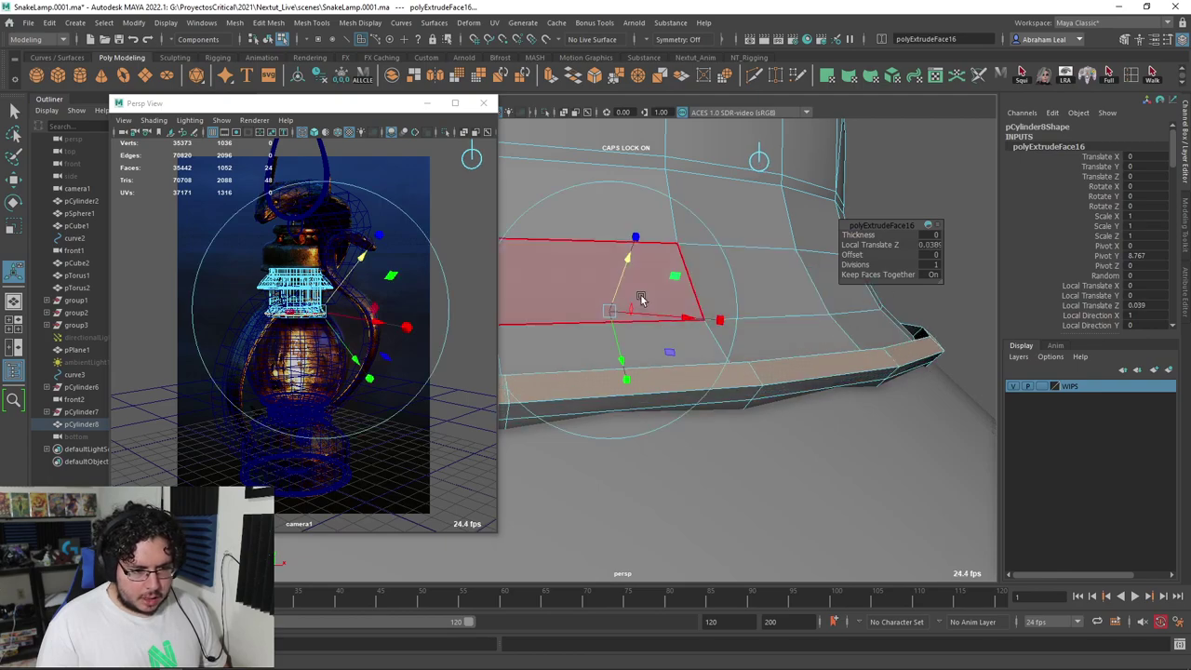
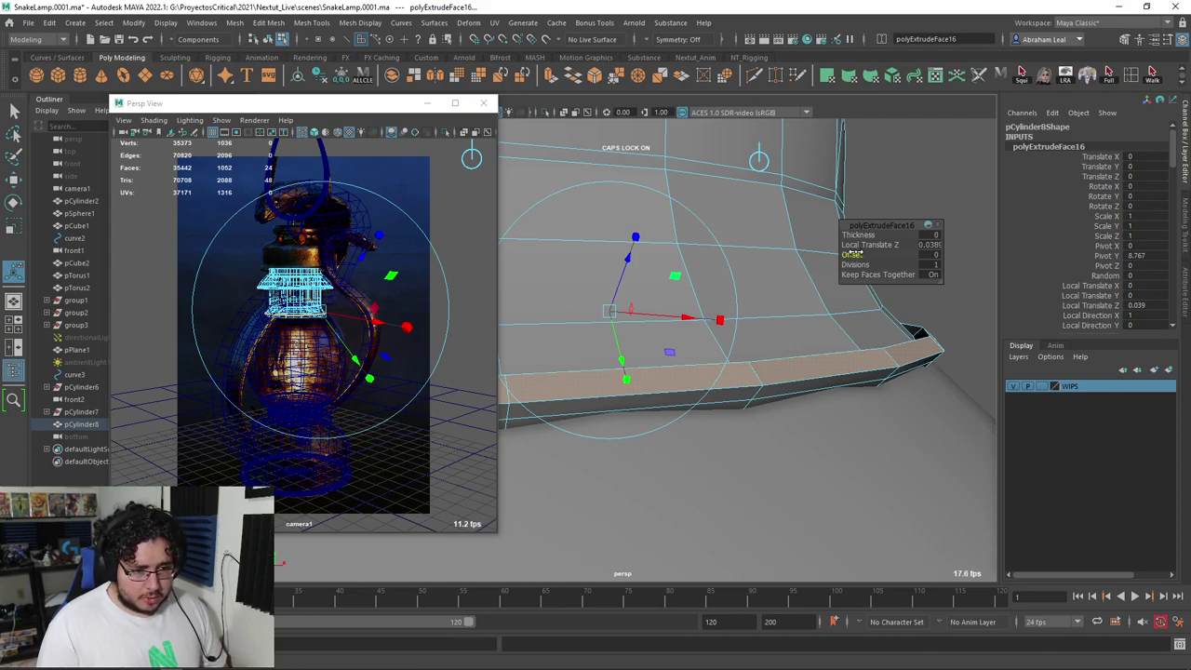
mouse_move(855, 252)
left_mouse_down()
mouse_move(856, 236)
mouse_move(852, 255)
left_mouse_up()
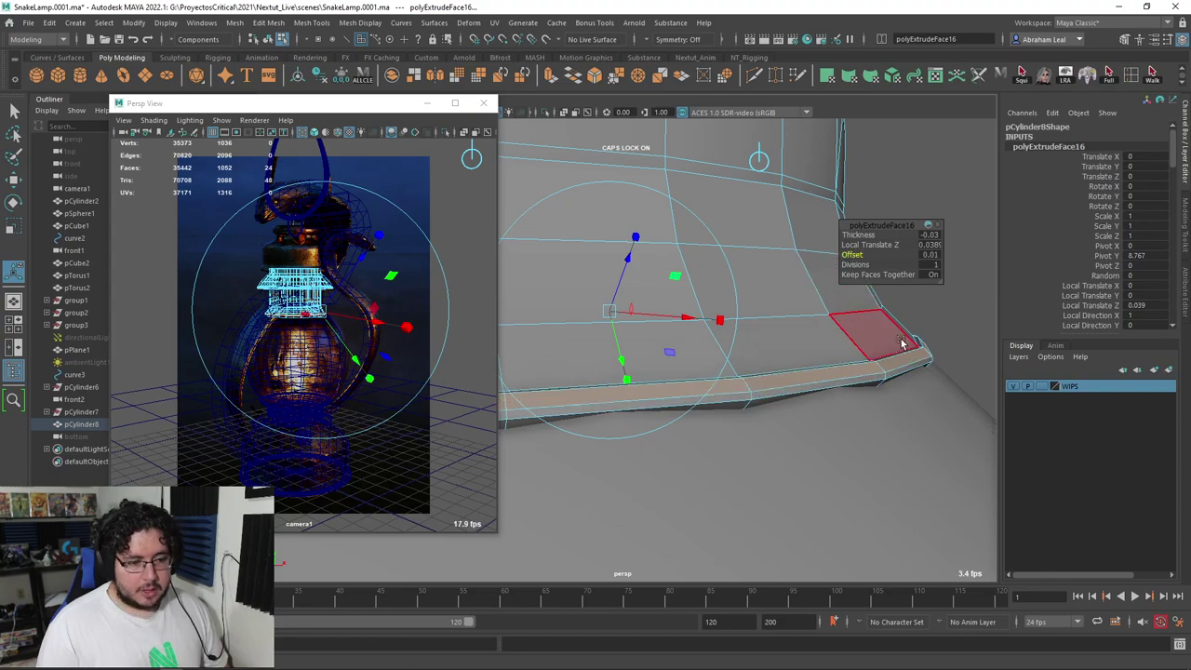
right_click_drag(873, 315, 934, 298)
key("q")
key("3")
left_click(938, 307)
left_click_drag(886, 360, 734, 292, "alt")
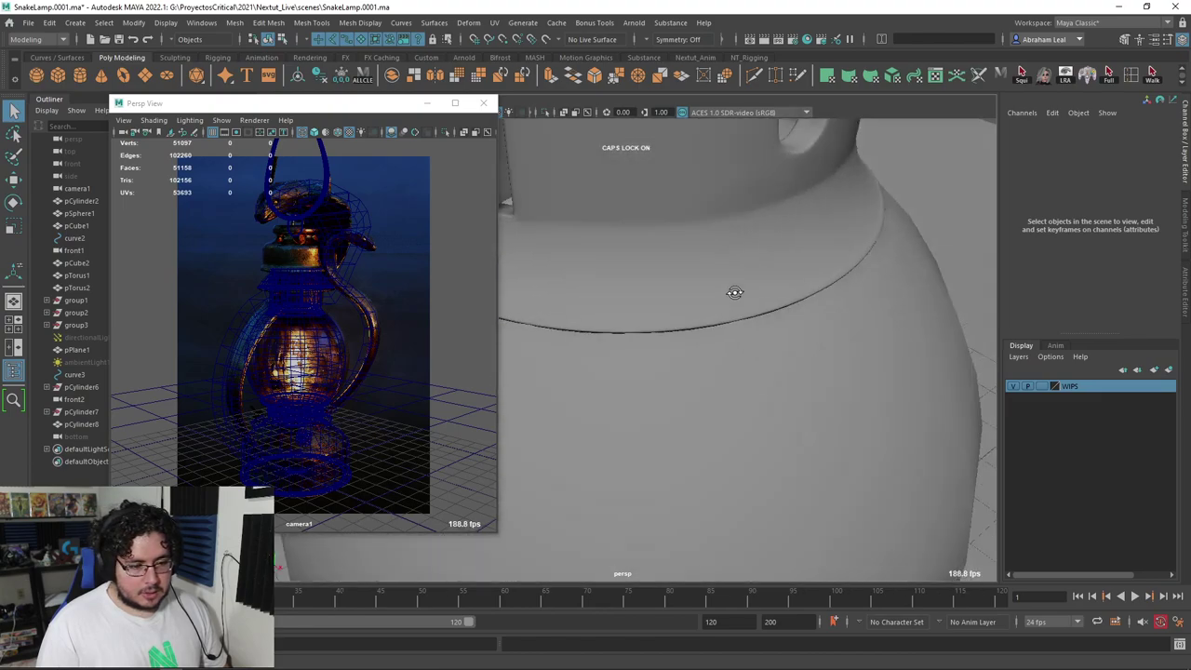
Insert a supporting edge loop along the extruded rim at the neck's base and display the neck smoothed
scroll(683, 367, "up", 5)
left_click(735, 337)
key("1")
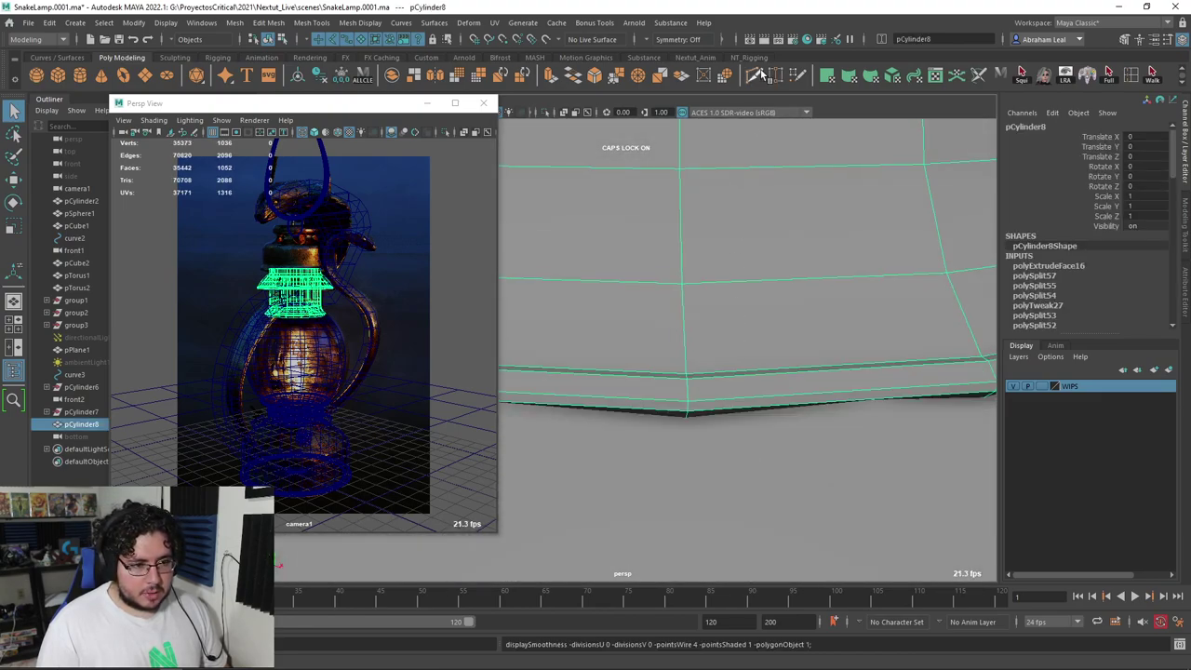
left_click(761, 75)
key("q")
key("3")
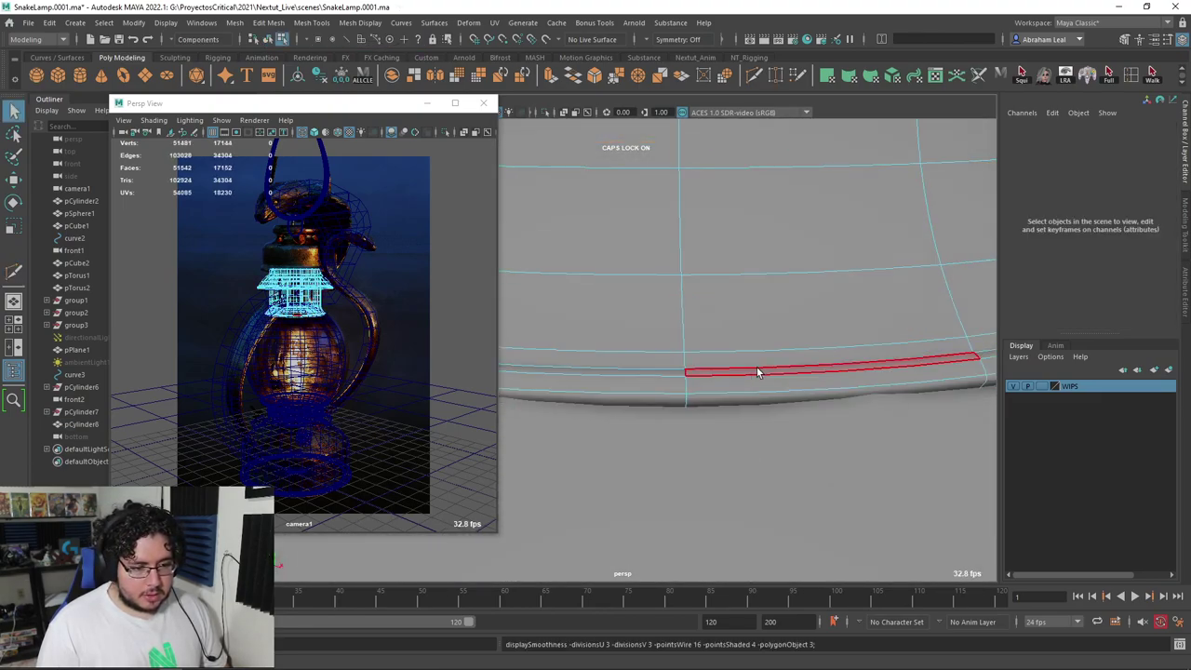
right_click_drag(756, 368, 724, 319)
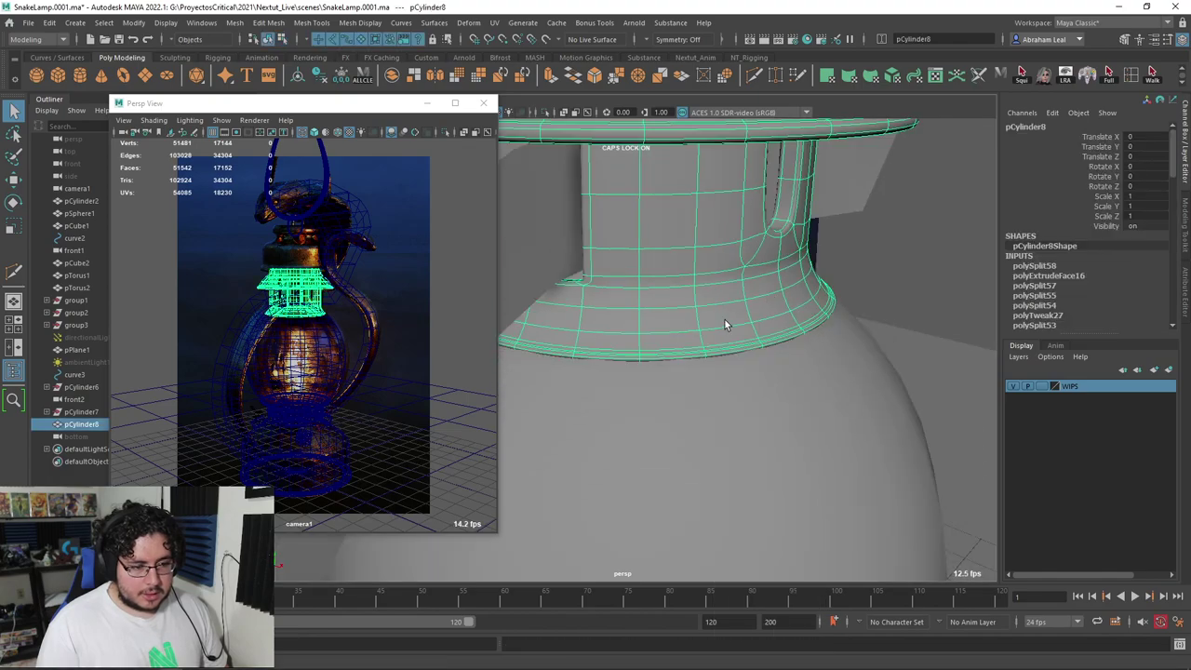
Delete the neck's construction history and hide the WIPS display layer
left_click(319, 76)
scroll(753, 280, "down", 6)
left_click(1013, 386)
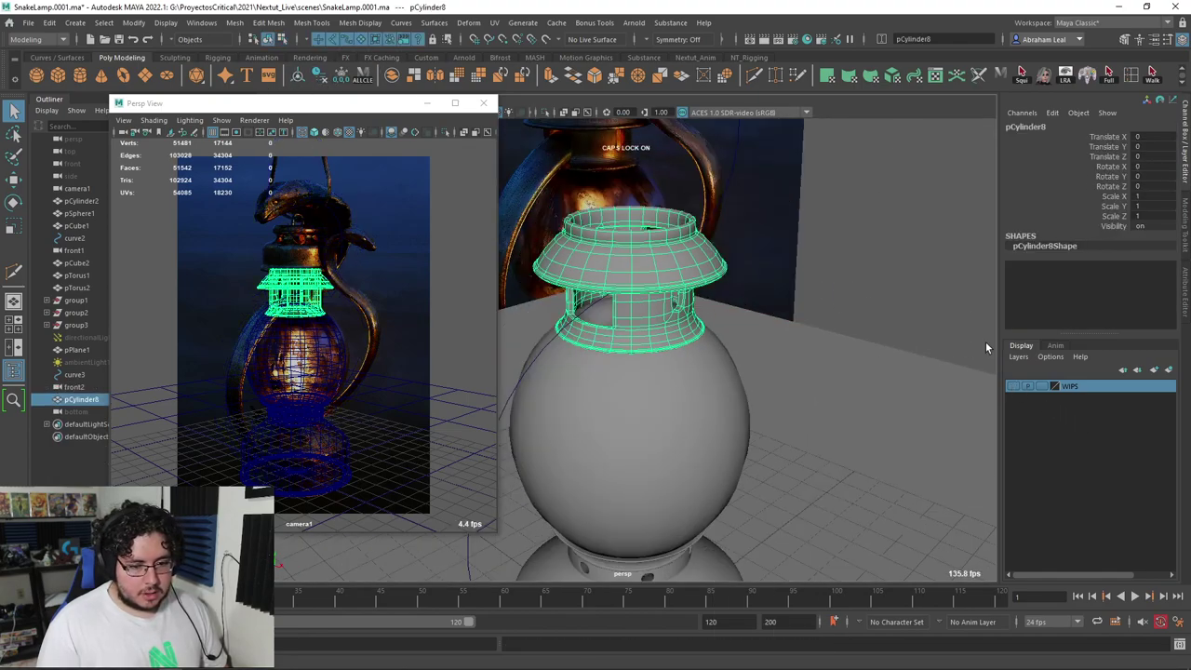
Examine the smoothed neck from several sides, checking its skirt, side openings and rimmed base
left_click(723, 293)
left_click_drag(722, 293, 813, 308, "alt")
scroll(762, 307, "up", 4)
scroll(813, 308, "up", 4)
middle_click_drag(813, 307, 694, 388, "alt")
left_click_drag(694, 388, 475, 306, "alt")
left_click(604, 310)
scroll(604, 311, "up", 3)
key("1")
key("3")
left_click_drag(607, 332, 835, 305, "alt")
scroll(716, 388, "down", 4)
left_click(839, 300)
scroll(726, 244, "up", 3)
left_click_drag(720, 239, 715, 288, "alt")
scroll(550, 235, "down", 5)
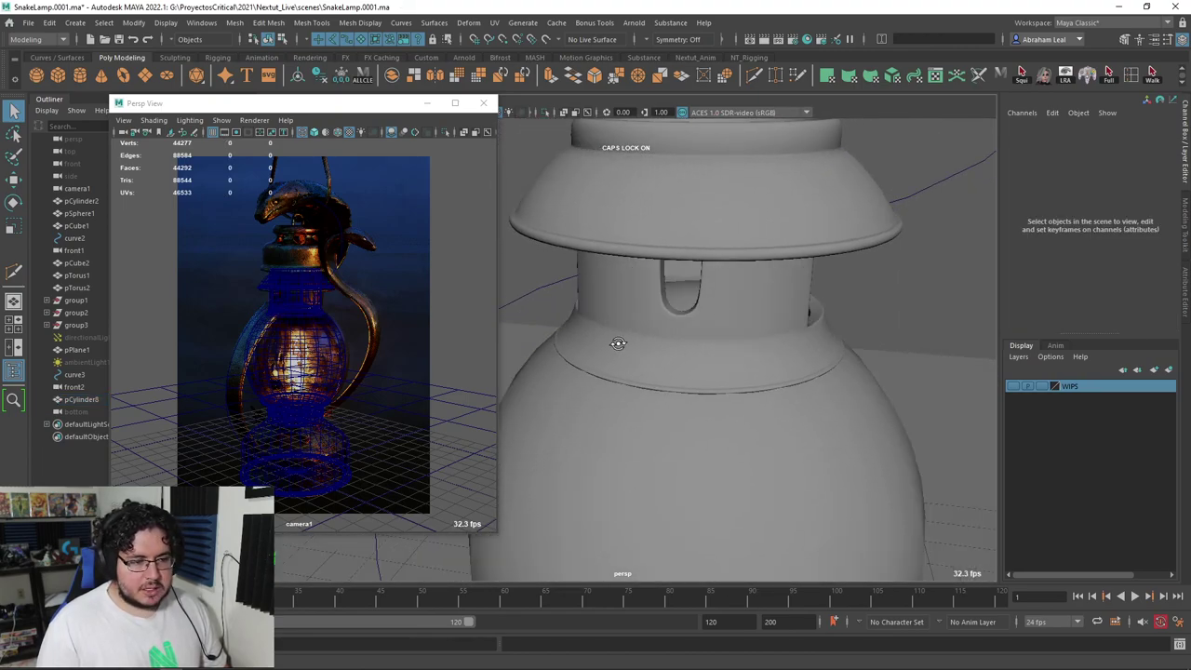
left_click_drag(617, 343, 712, 383, "alt")
scroll(713, 383, "down", 3)
Show the neck unsmoothed and compare its upper collar with the painted lamp's upper rings
left_click(718, 364)
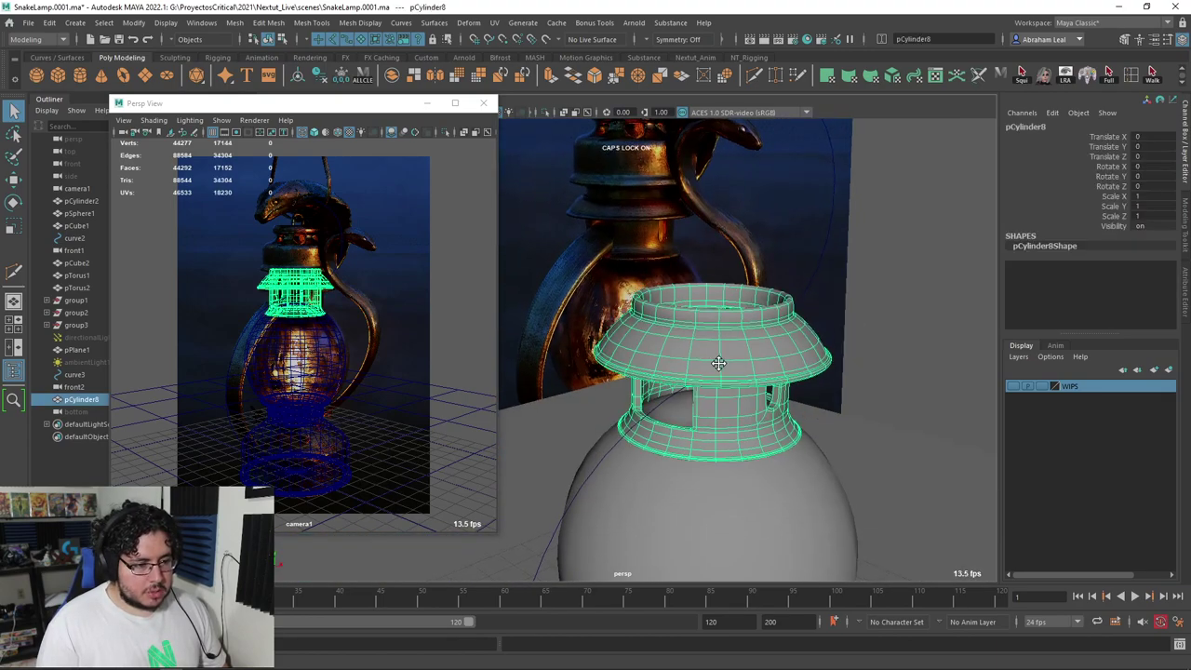
middle_click_drag(718, 364, 720, 415, "alt")
scroll(720, 415, "up", 3)
key("1")
left_click_drag(720, 415, 683, 373, "alt")
scroll(601, 376, "up", 4)
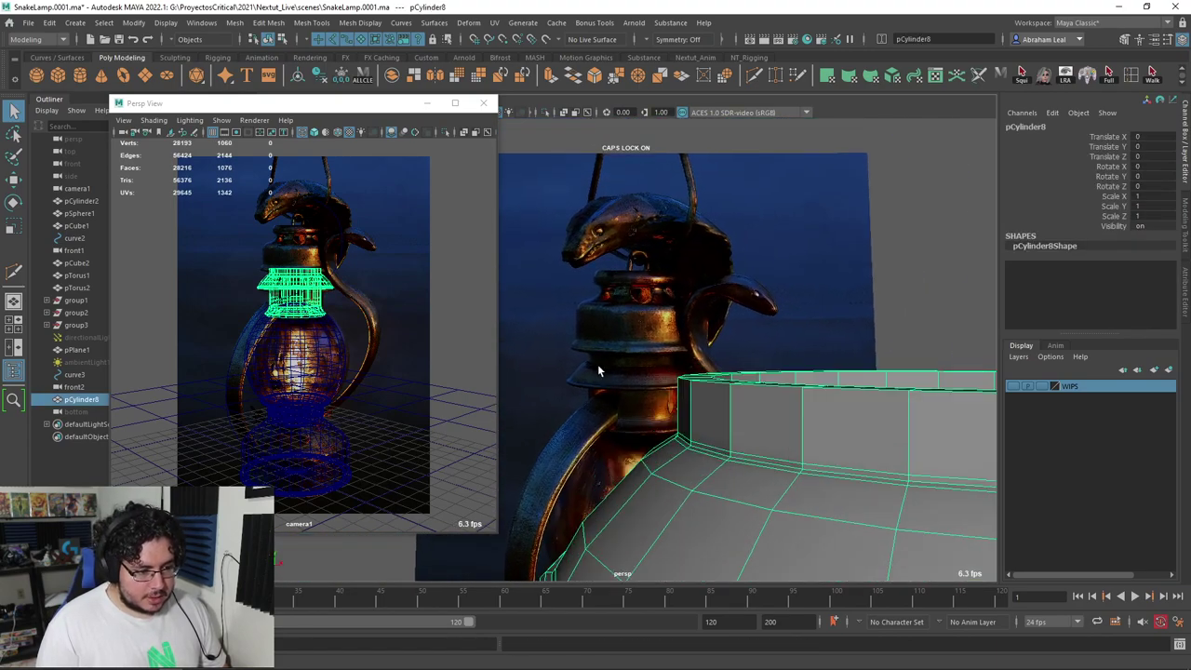
middle_click_drag(599, 370, 592, 357, "alt")
mouse_move(670, 363)
left_mouse_down("alt")
mouse_move(694, 407)
mouse_move(676, 345)
left_mouse_up("alt")
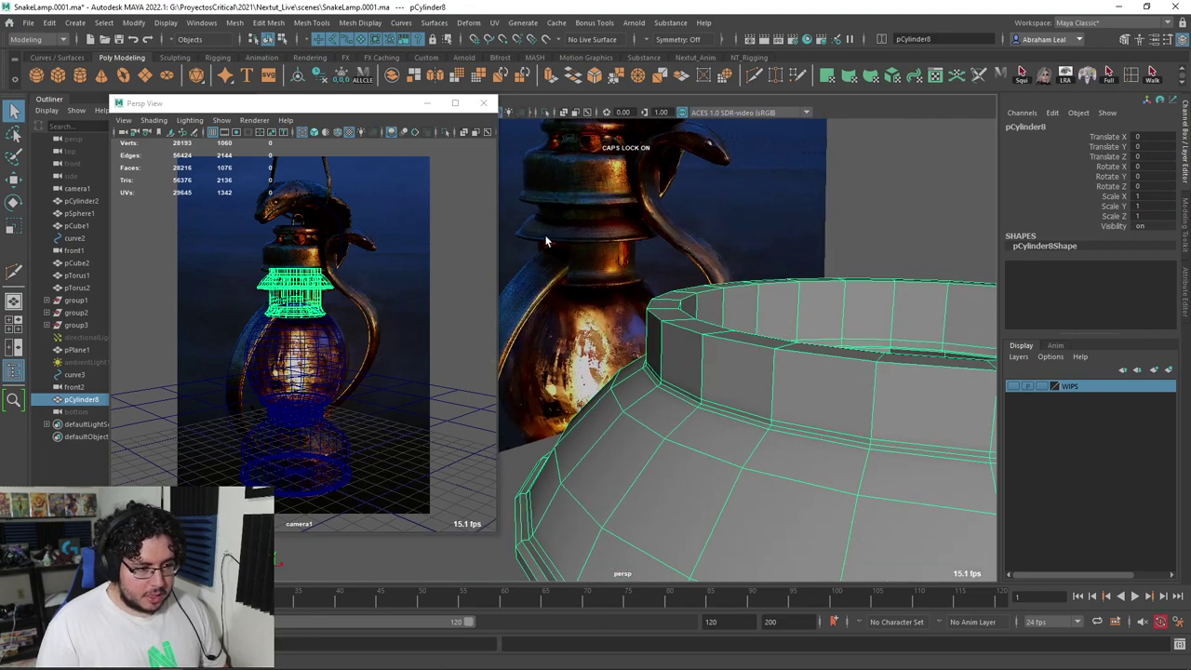
left_click_drag(611, 260, 591, 302, "alt")
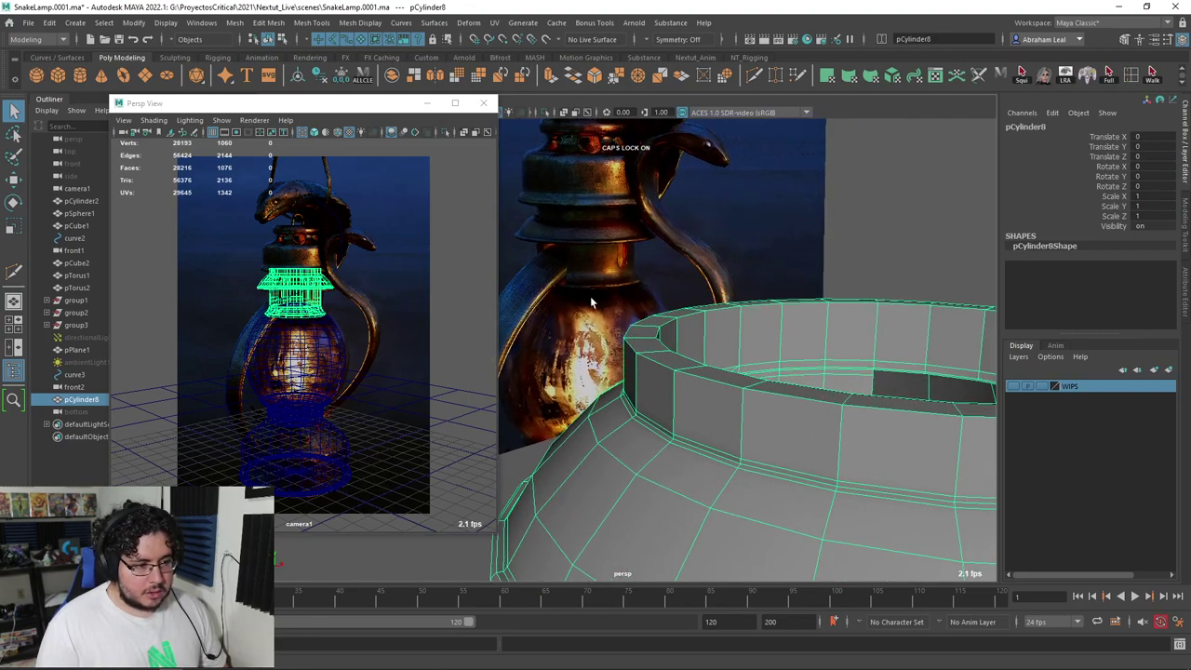
Extrude the ring of faces on the collar's top rim upward to form a tall cylindrical wall
right_click_drag(687, 317, 686, 363)
left_click(675, 360)
double_click(711, 373, "shift")
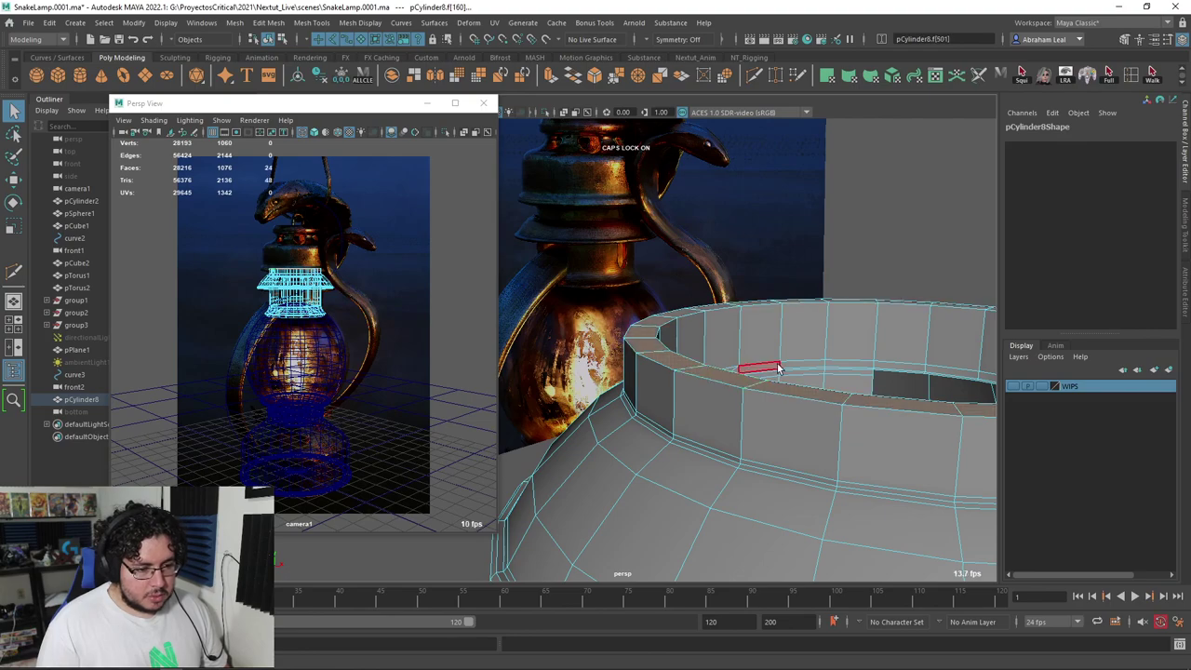
scroll(765, 404, "down", 4)
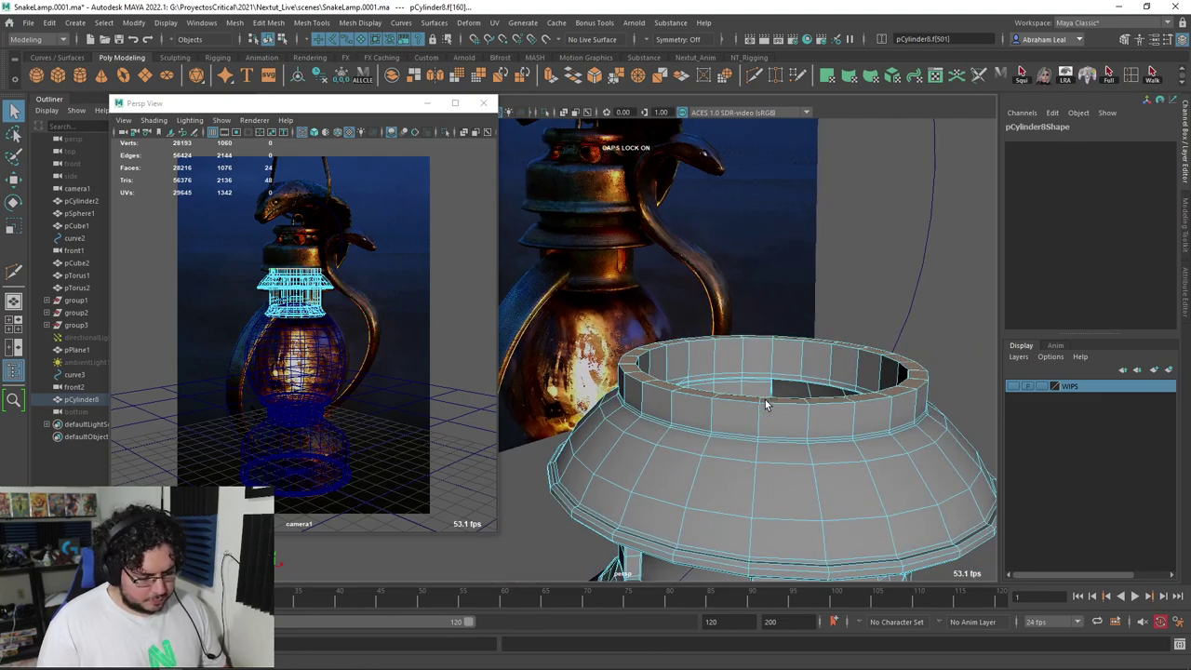
key("ctrl+e")
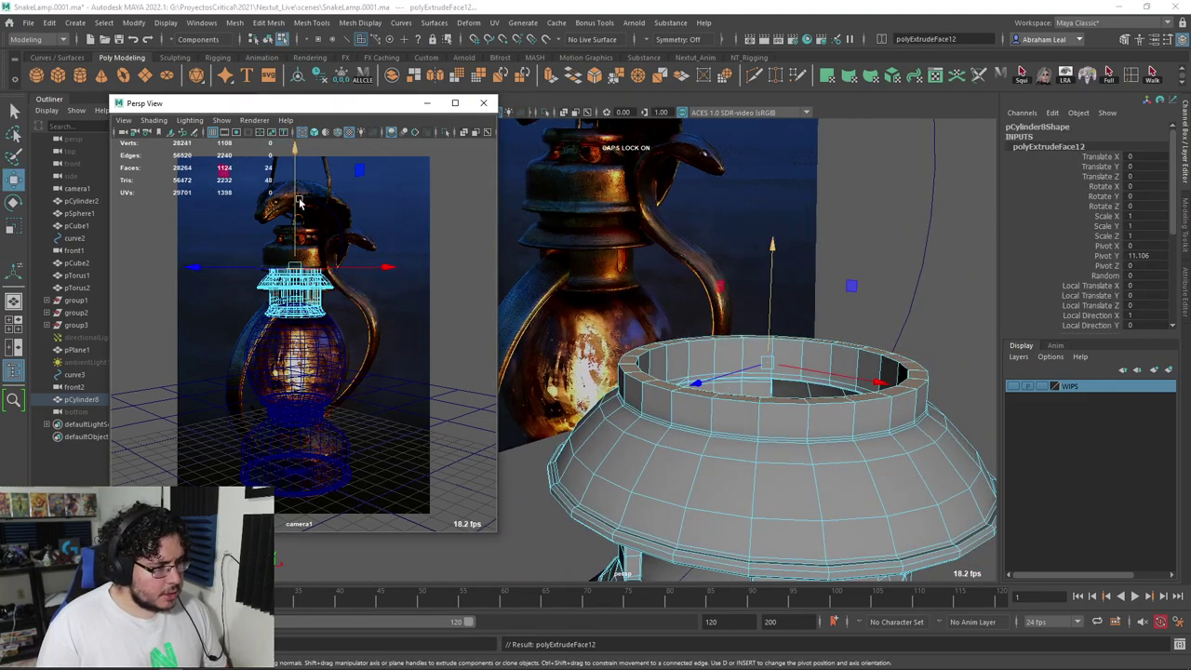
left_click_drag(775, 245, 785, 121)
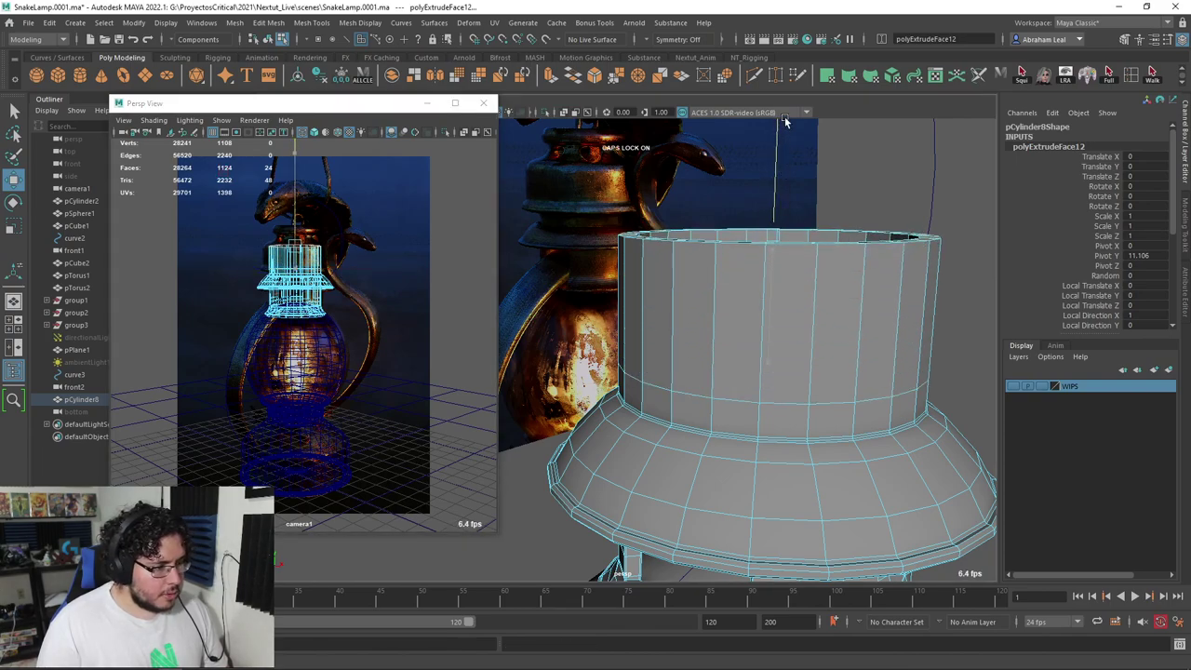
Insert two closely spaced edge loops around the lower part of the new cylindrical wall
scroll(688, 275, "up", 4)
middle_click_drag(692, 279, 765, 251, "alt")
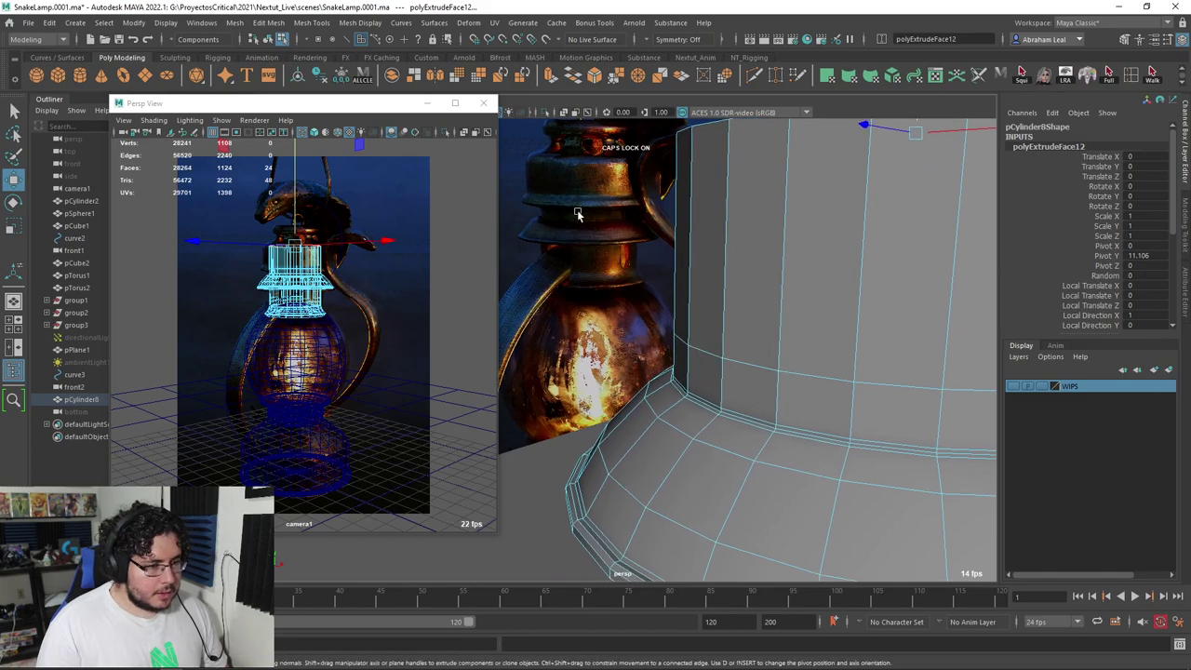
left_click(754, 76)
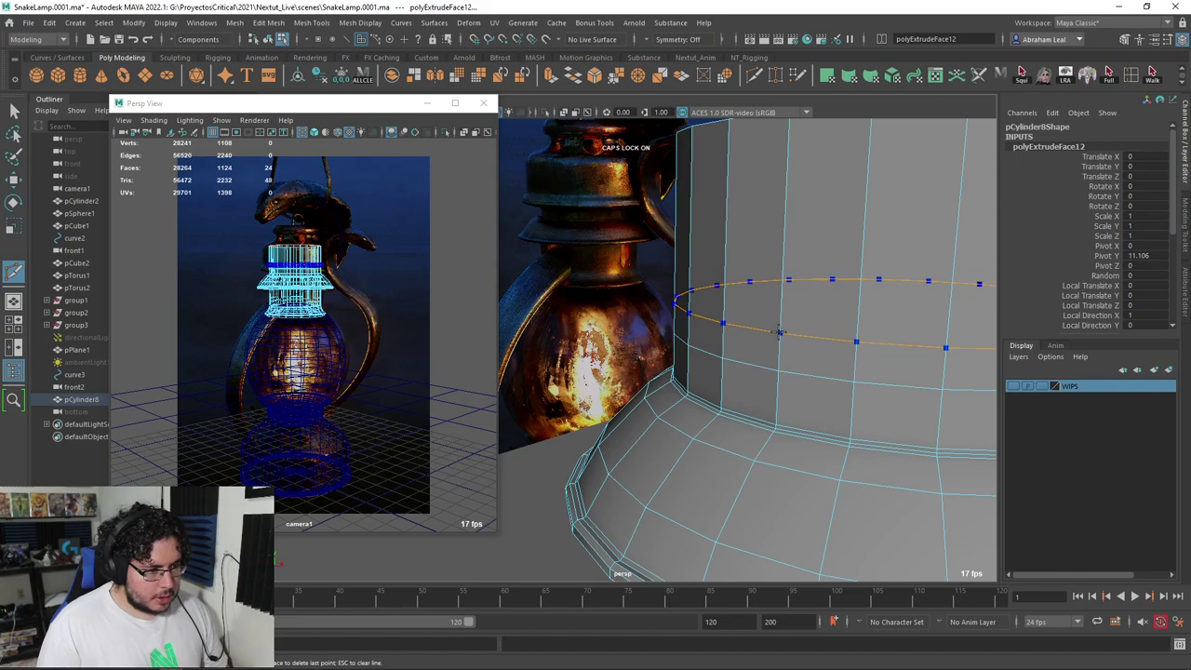
left_click(779, 332, "ctrl")
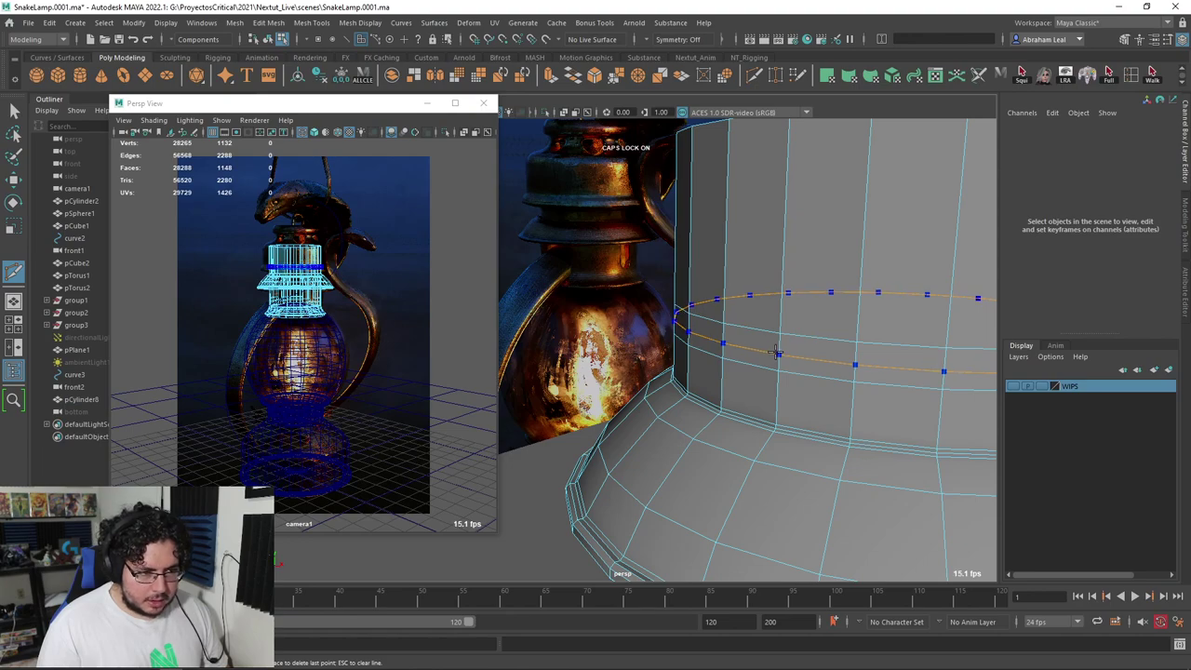
left_click(775, 352, "ctrl")
Extrude the narrow face ring between the two new edge loops outward by about 0.361 to form a flange
key("q")
left_click(750, 337)
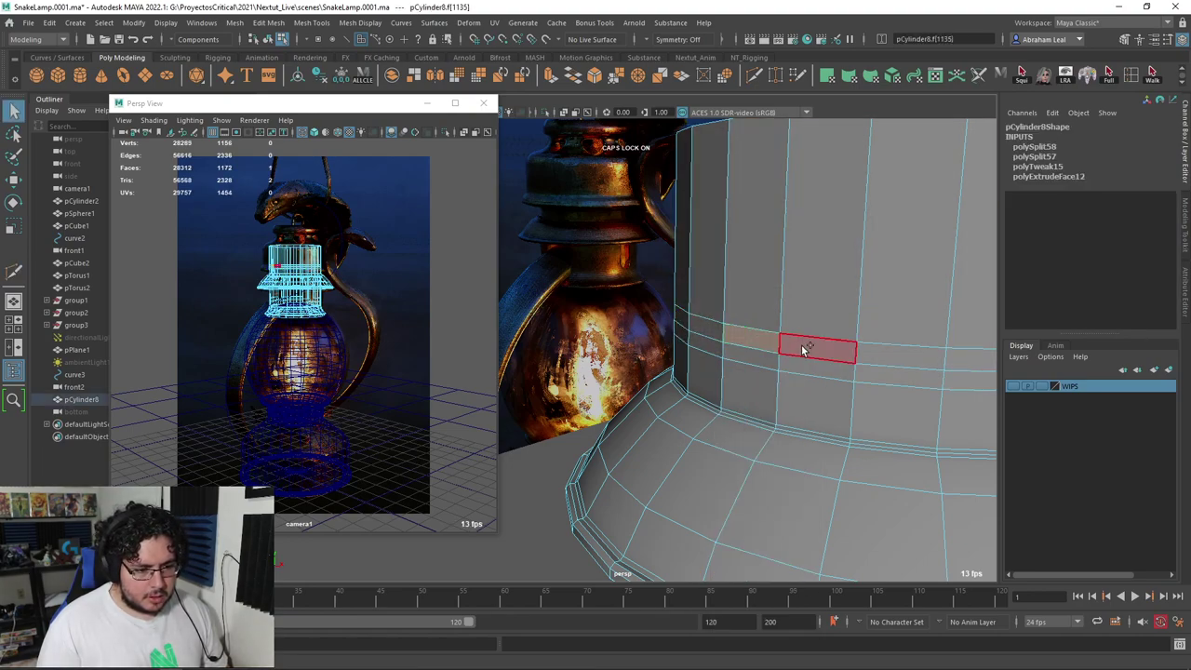
double_click(801, 345, "shift")
key("ctrl+e")
left_click_drag(799, 345, 907, 284, "alt")
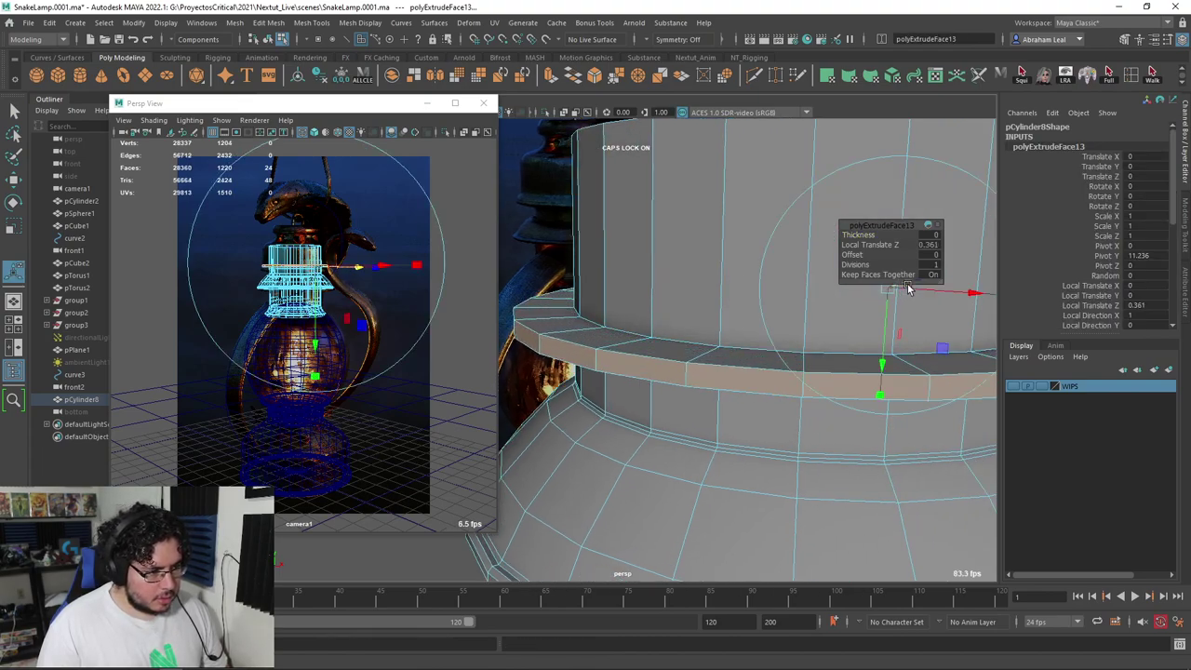
left_click_drag(591, 304, 829, 300, "alt")
Lower the flange's outer face ring so that its upper side slopes down and outward
left_click(803, 221)
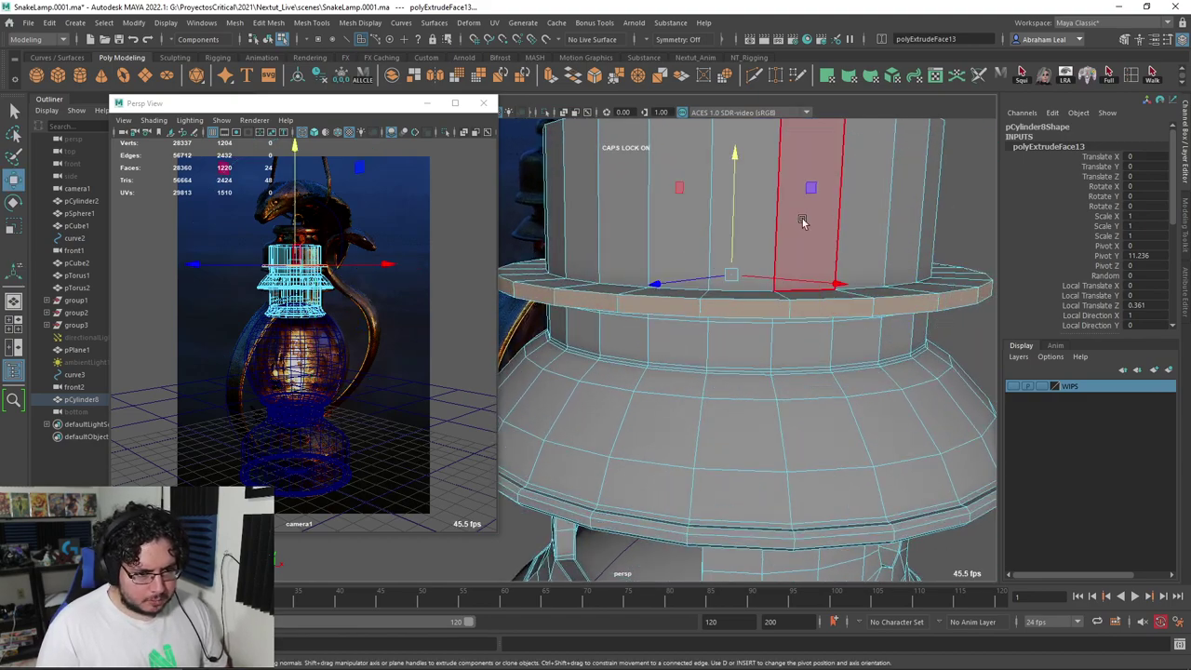
left_click_drag(734, 158, 734, 185)
mouse_move(710, 245)
left_mouse_down("alt")
mouse_move(705, 221)
mouse_move(740, 257)
mouse_move(715, 230)
mouse_move(720, 245)
left_mouse_up("alt")
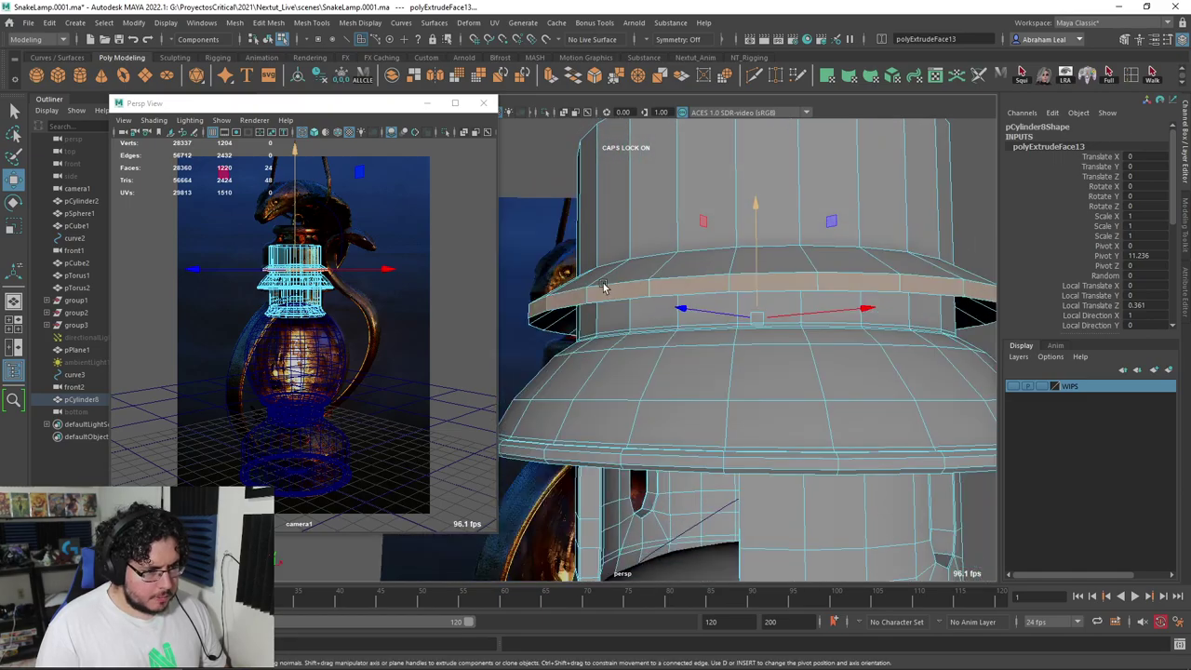
Bevel the upper and lower edge loops of the flange's outer rim
scroll(595, 271, "up", 2)
key("F10")
double_click(611, 265)
double_click(622, 280, "shift")
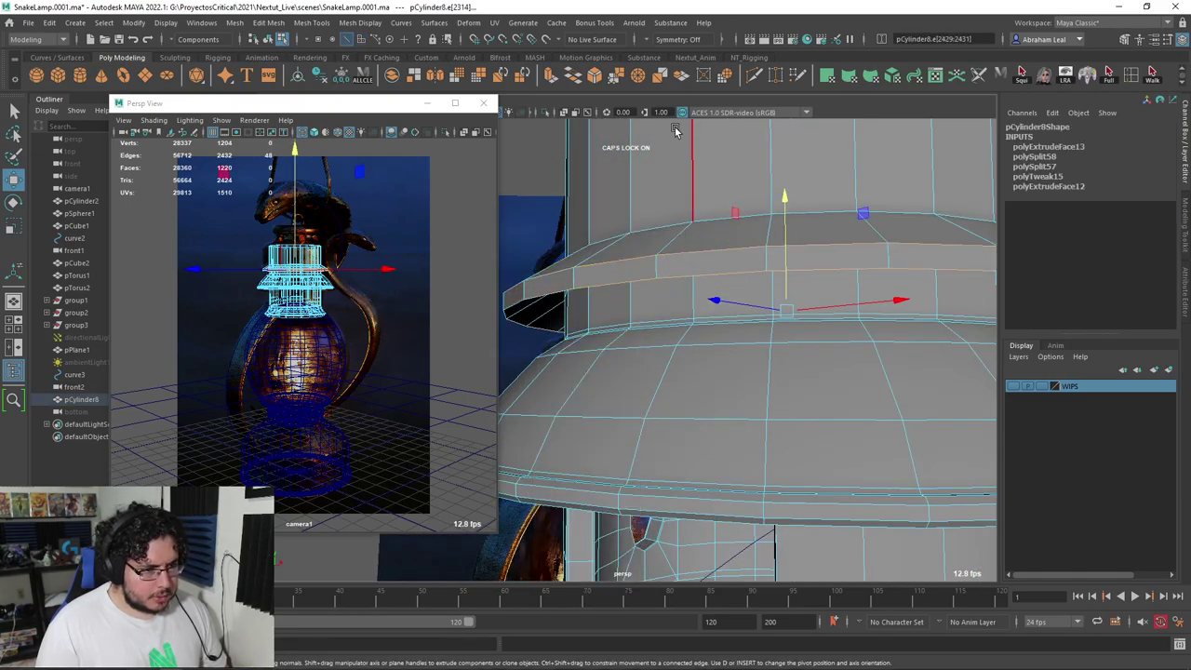
left_click_drag(646, 260, 671, 276, "alt")
key("ctrl+shift+x")
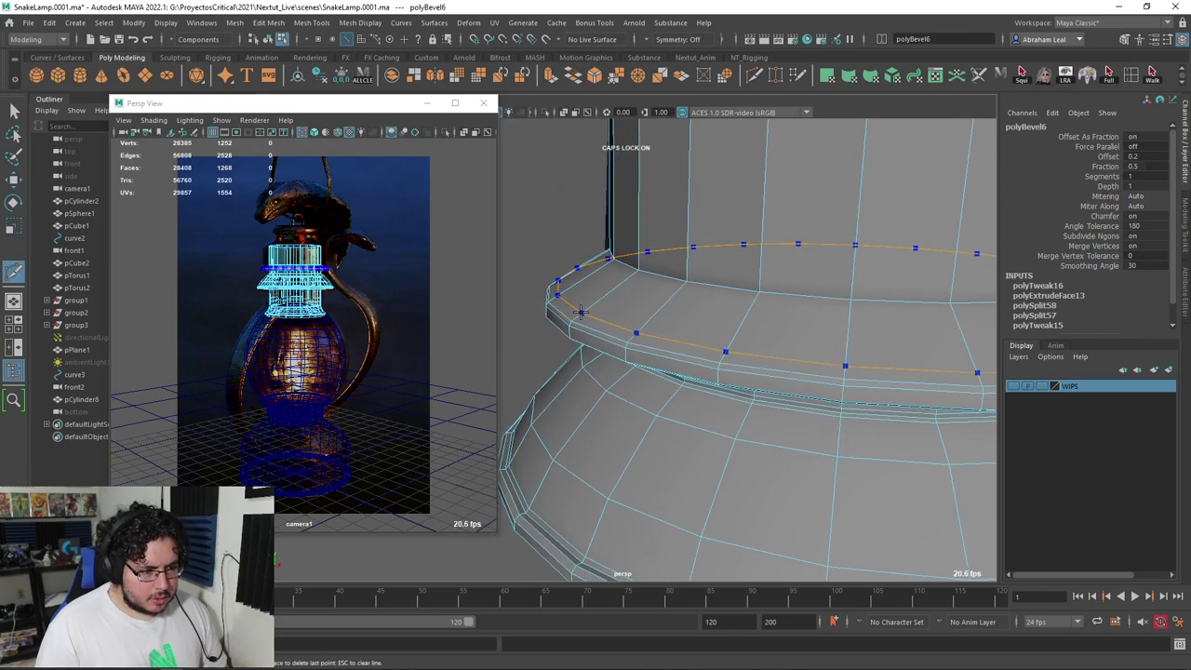
Insert an edge loop on the flange's sloped upper side near the rim, and adjust its scale and height slightly
left_click(580, 312, "ctrl")
double_click(605, 324)
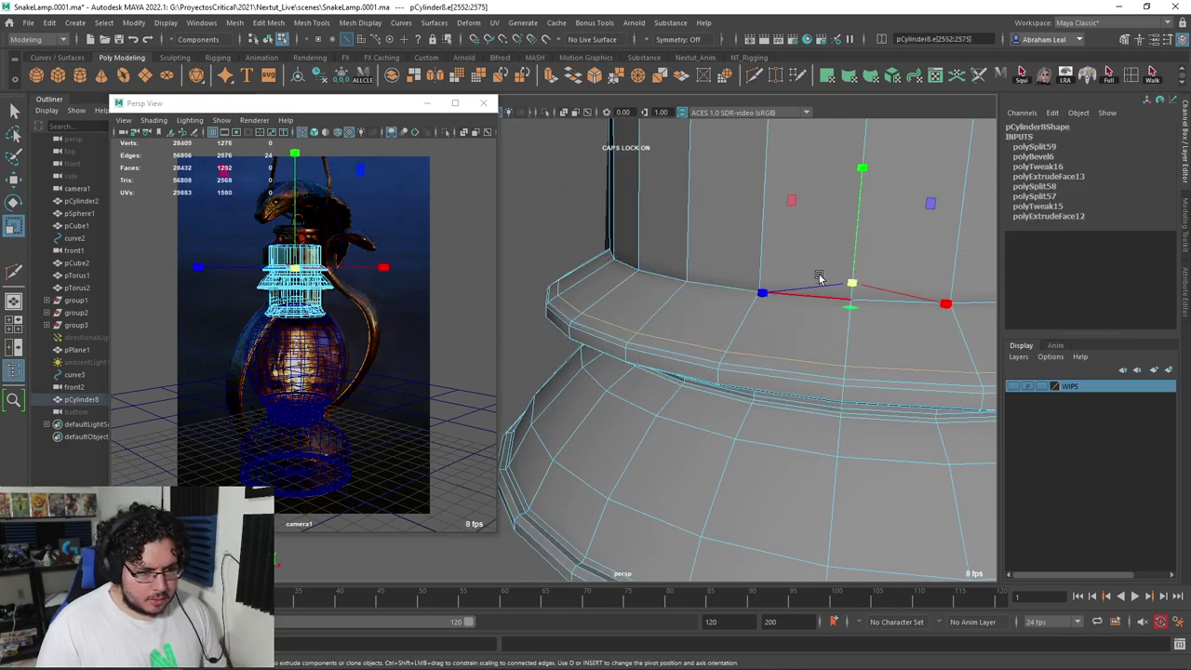
left_click_drag(852, 282, 850, 280)
key("w")
left_click_drag(851, 192, 864, 172)
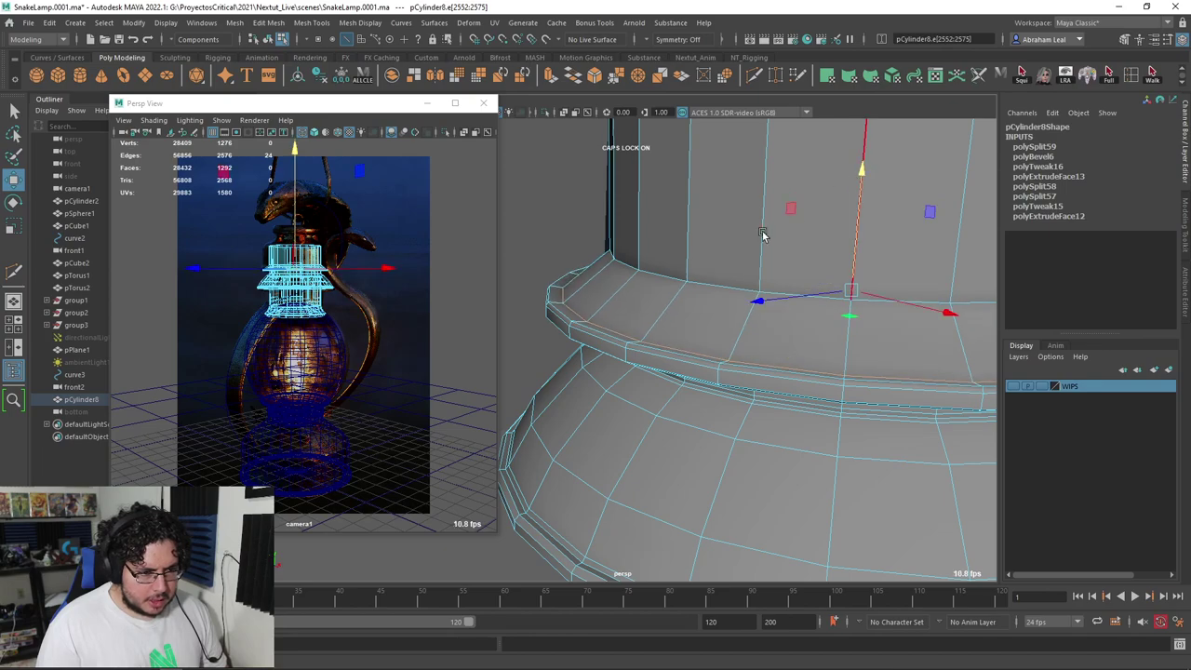
Scale the edge loop along the flange's upper rim slightly inward
left_click_drag(763, 235, 641, 281, "alt")
left_click(602, 291)
double_click(616, 303)
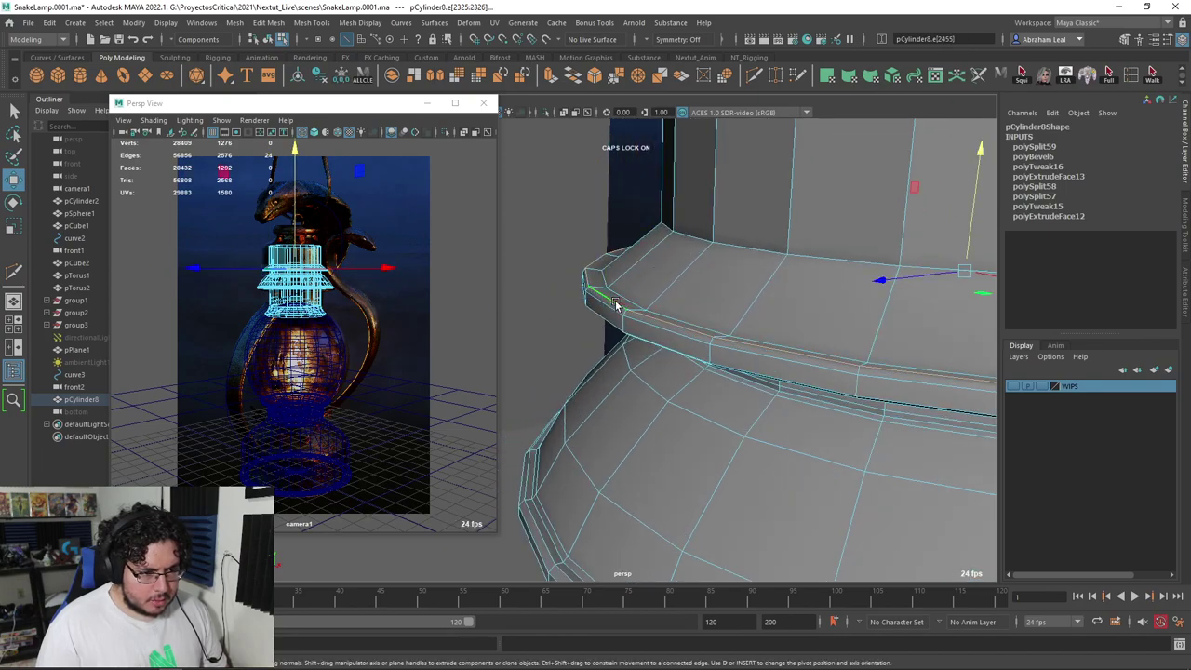
key("r")
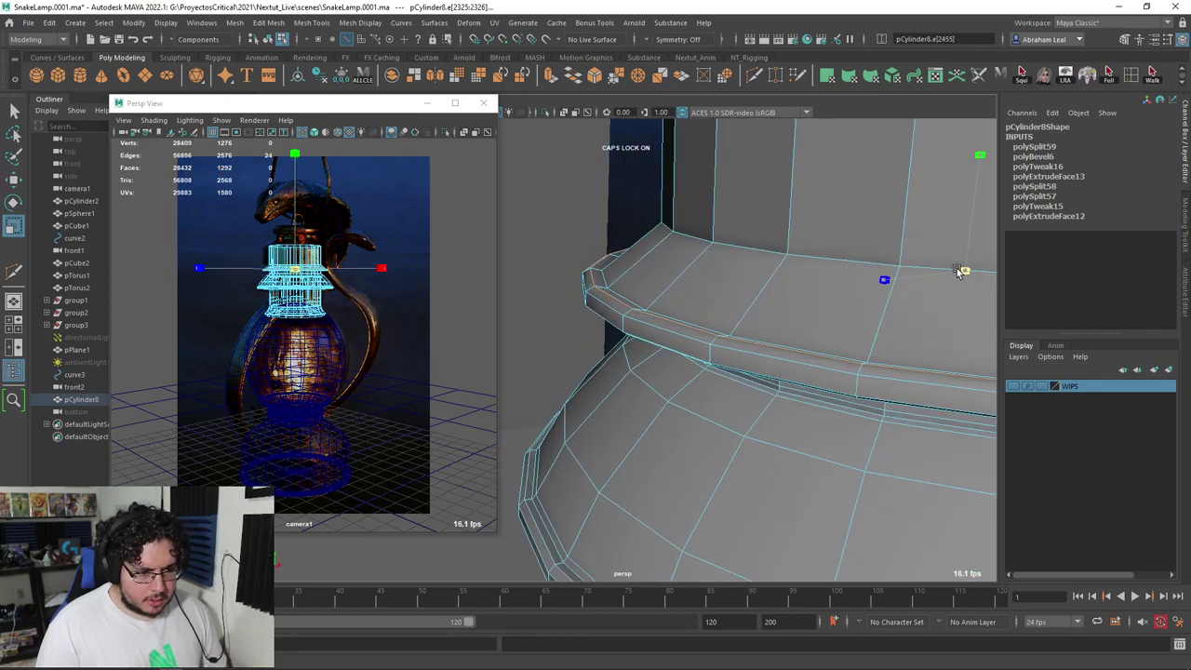
left_click_drag(856, 320, 696, 303, "alt")
right_click_drag(695, 303, 747, 233)
left_click_drag(739, 270, 716, 252, "alt")
scroll(688, 307, "down", 5)
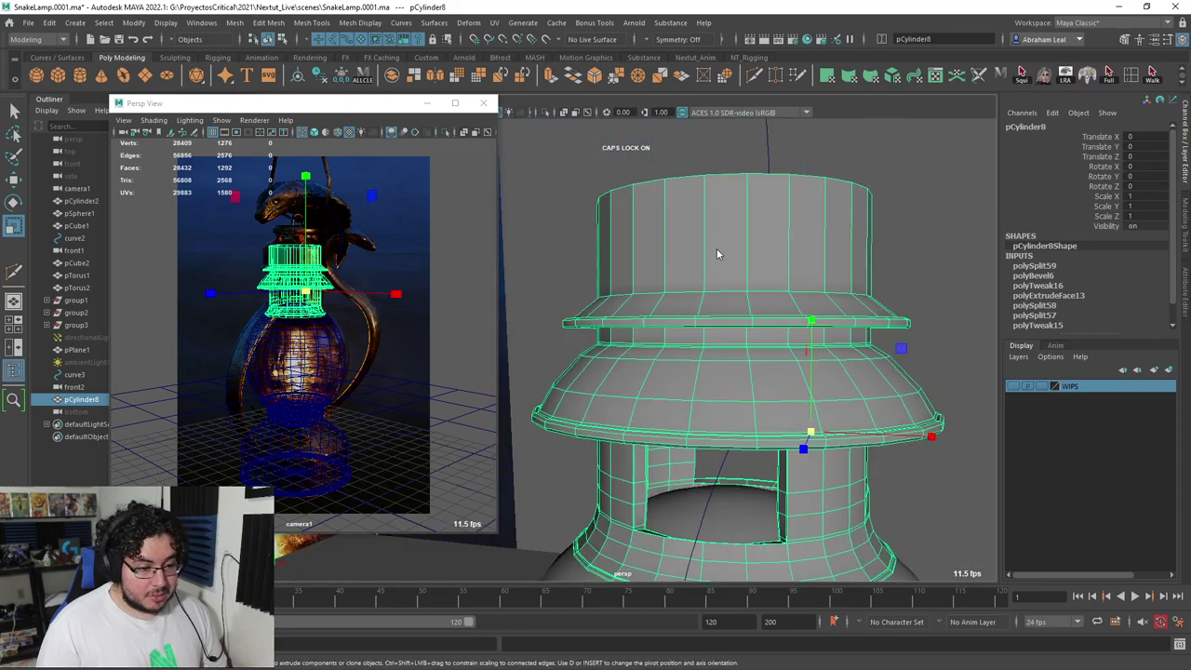
Select the wall faces of the upper cylinder section and scale them horizontally outward to widen it
right_click_drag(717, 254, 719, 302)
left_click_drag(555, 220, 556, 229)
middle_click_drag(615, 286, 592, 351, "alt")
key("ctrl+e")
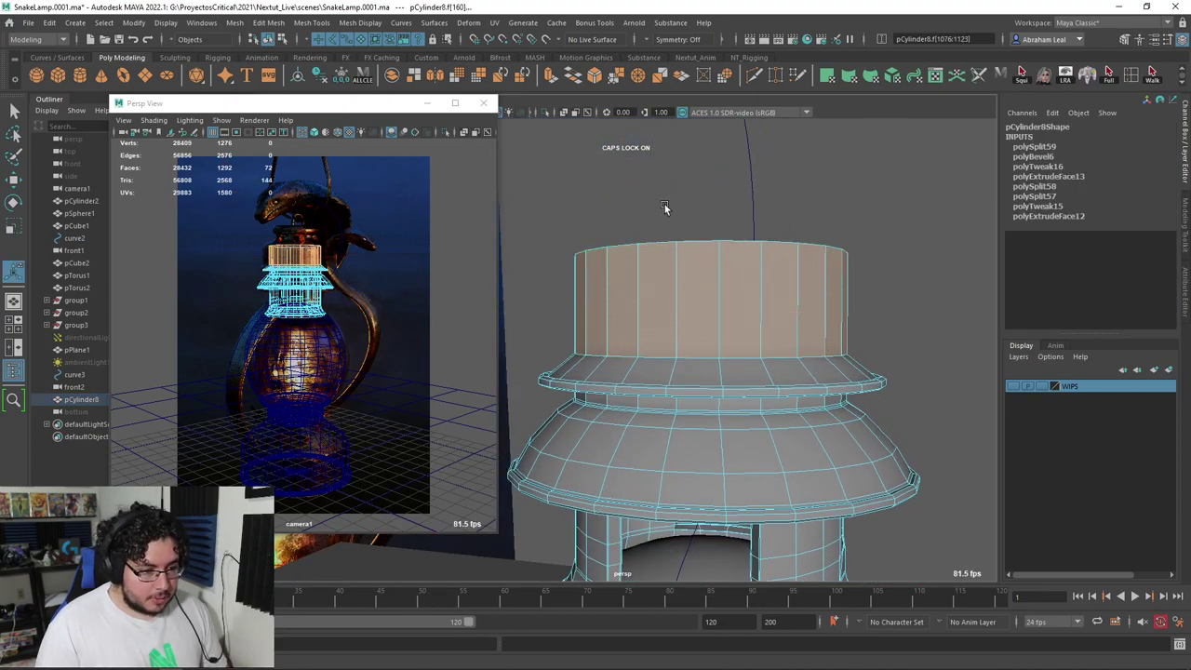
key("r")
left_click_drag(707, 201, 705, 182, "ctrl")
middle_click_drag(755, 295, 756, 254, "alt")
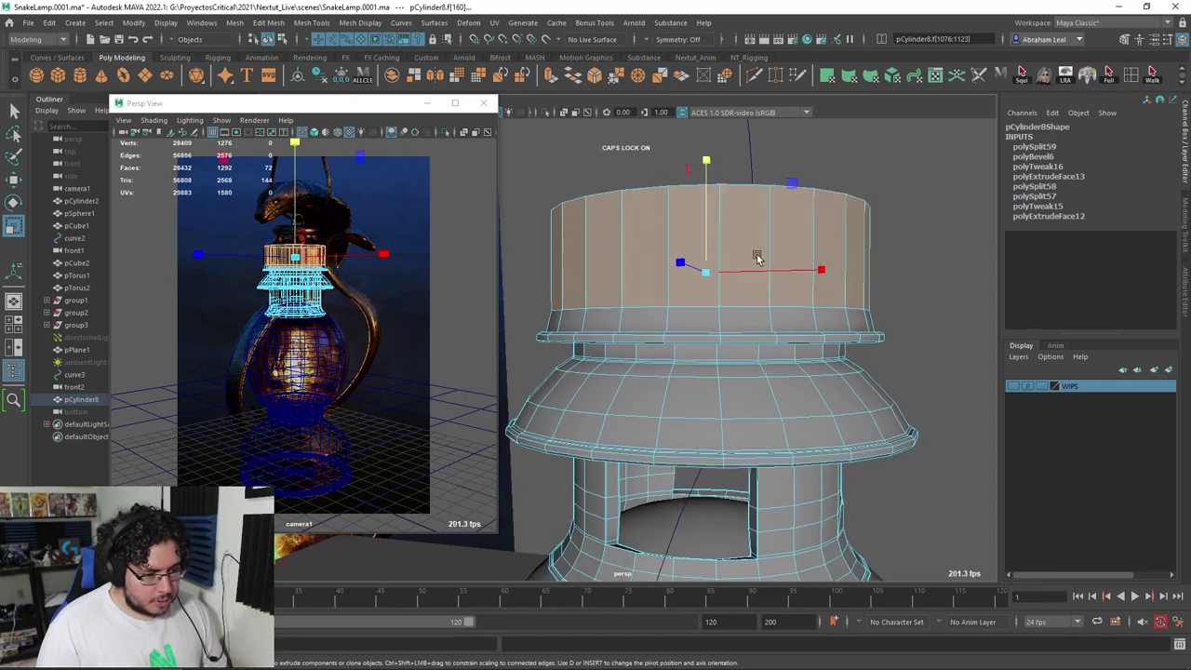
left_click_drag(998, 219, 1005, 336)
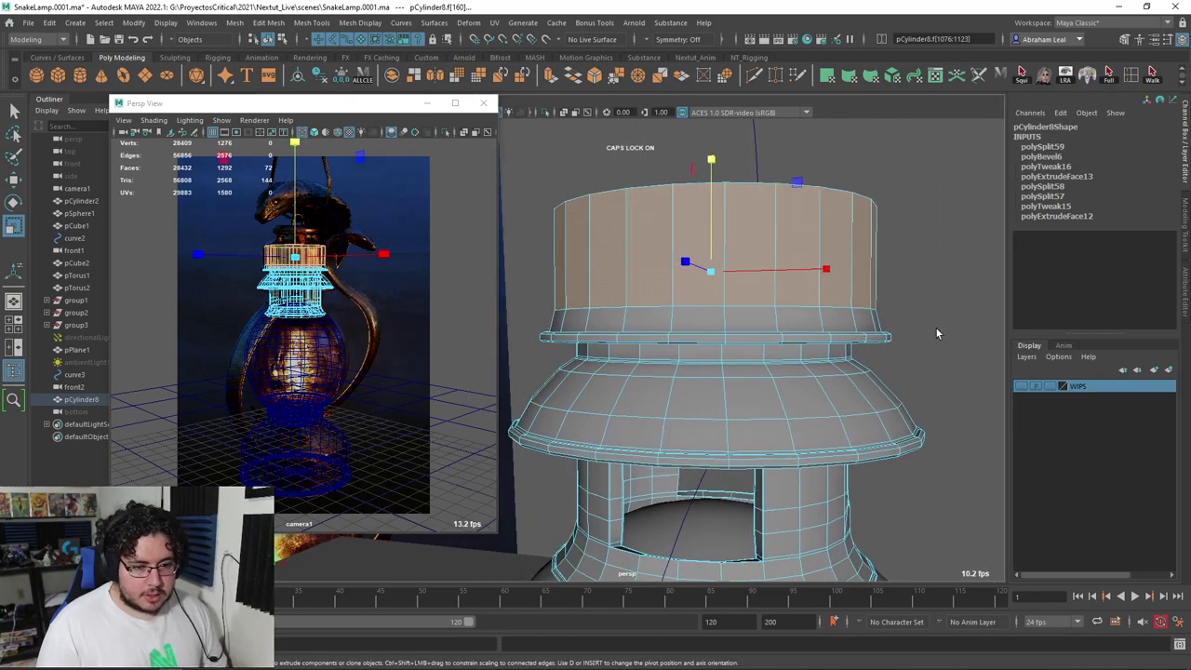
Extend the face selection to the whole flange, excluding the neck below, and scale it slightly wider horizontally together with the upper cylinder
left_click_drag(907, 331, 925, 323, "alt")
left_click_drag(495, 367, 496, 367)
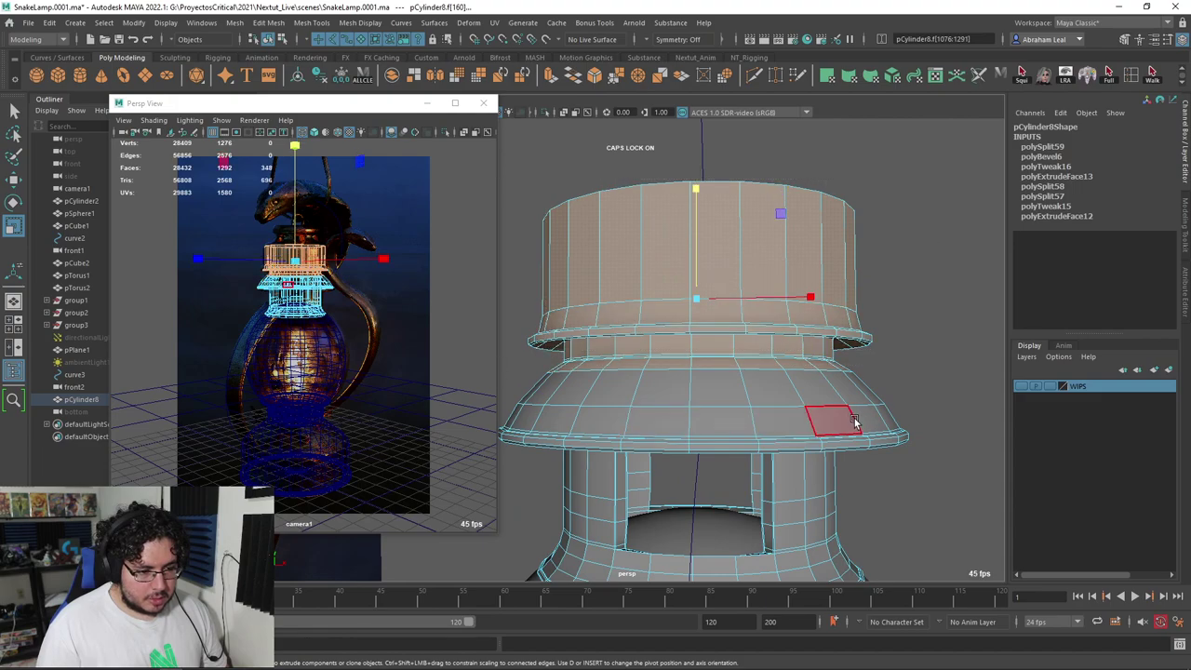
left_click_drag(858, 420, 897, 360, "alt")
left_click_drag(472, 450, 472, 450, "ctrl")
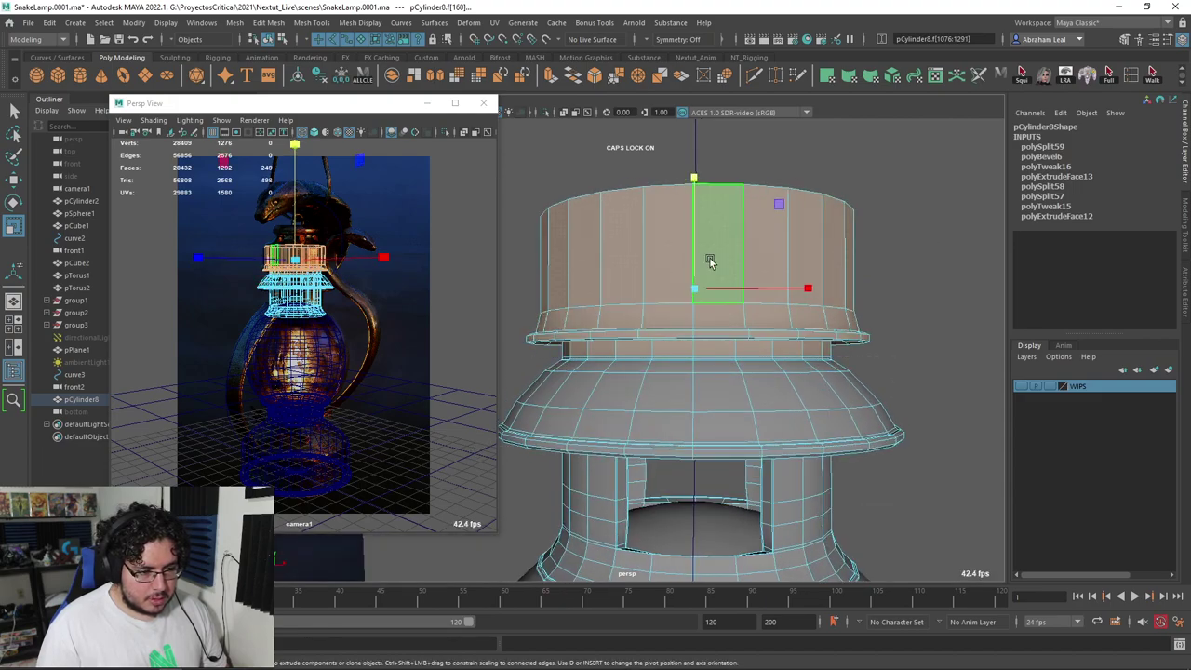
left_click_drag(537, 415, 536, 415, "ctrl")
key("4")
left_click_drag(714, 419, 690, 428, "alt")
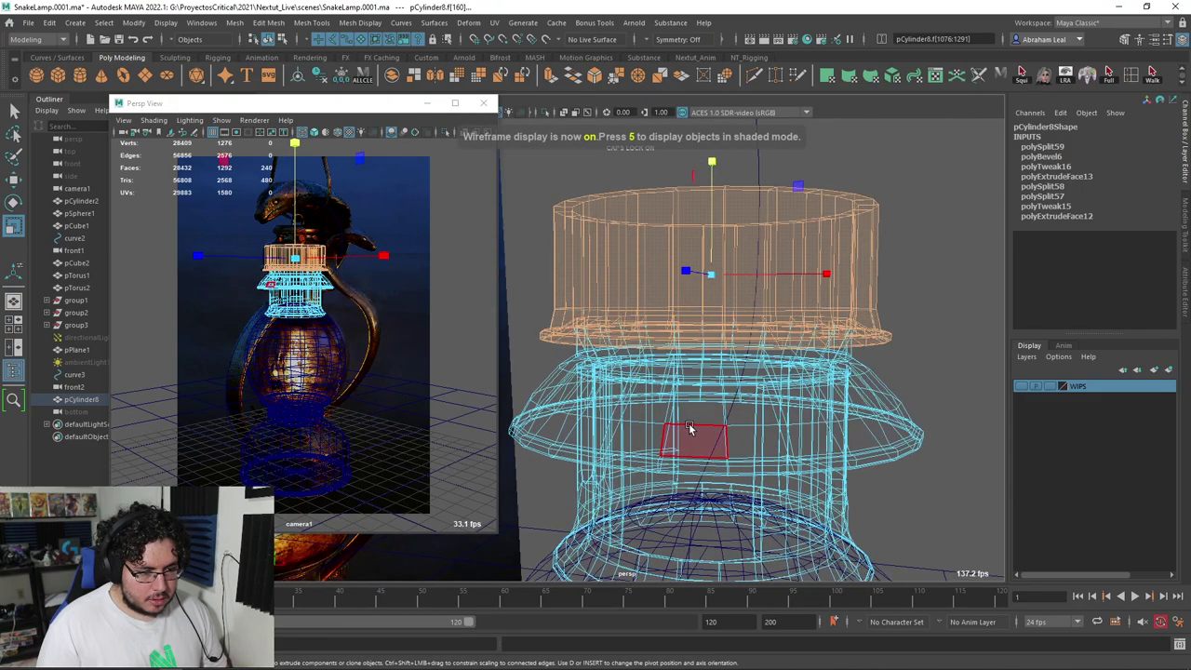
left_click_drag(714, 163, 714, 166, "ctrl")
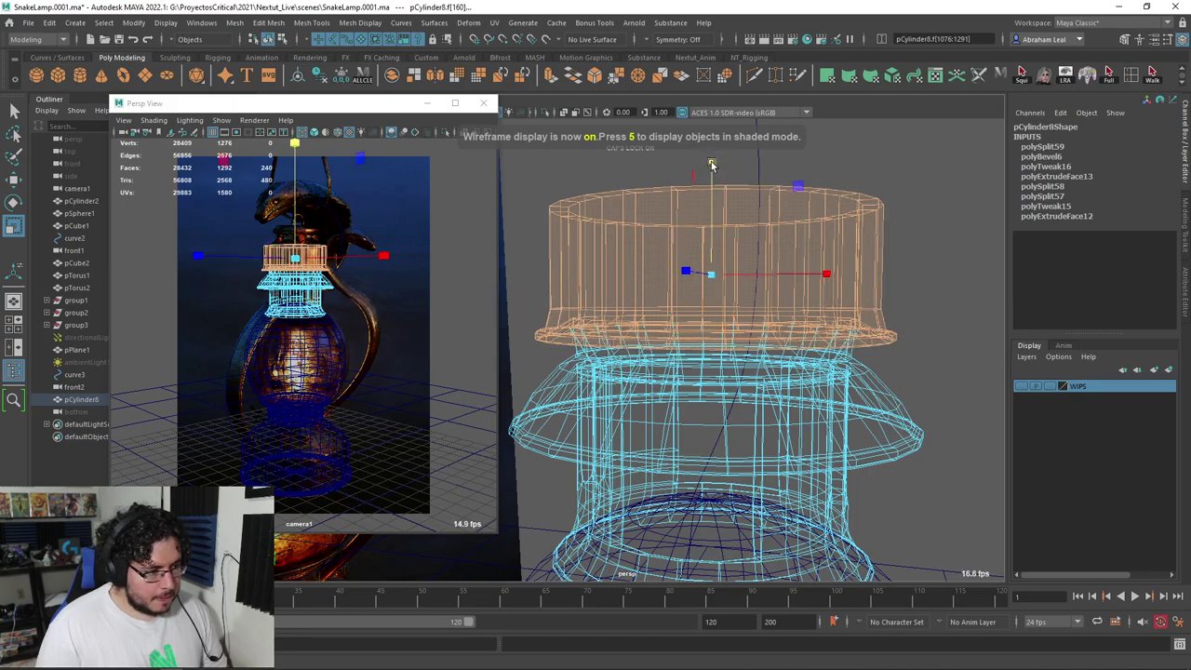
key("5")
Select the edge loop at the top of the neck beneath the flange and scale it horizontally
mouse_move(810, 431)
left_mouse_down("alt")
mouse_move(791, 383)
mouse_move(757, 388)
left_mouse_up("alt")
scroll(691, 452, "up", 5)
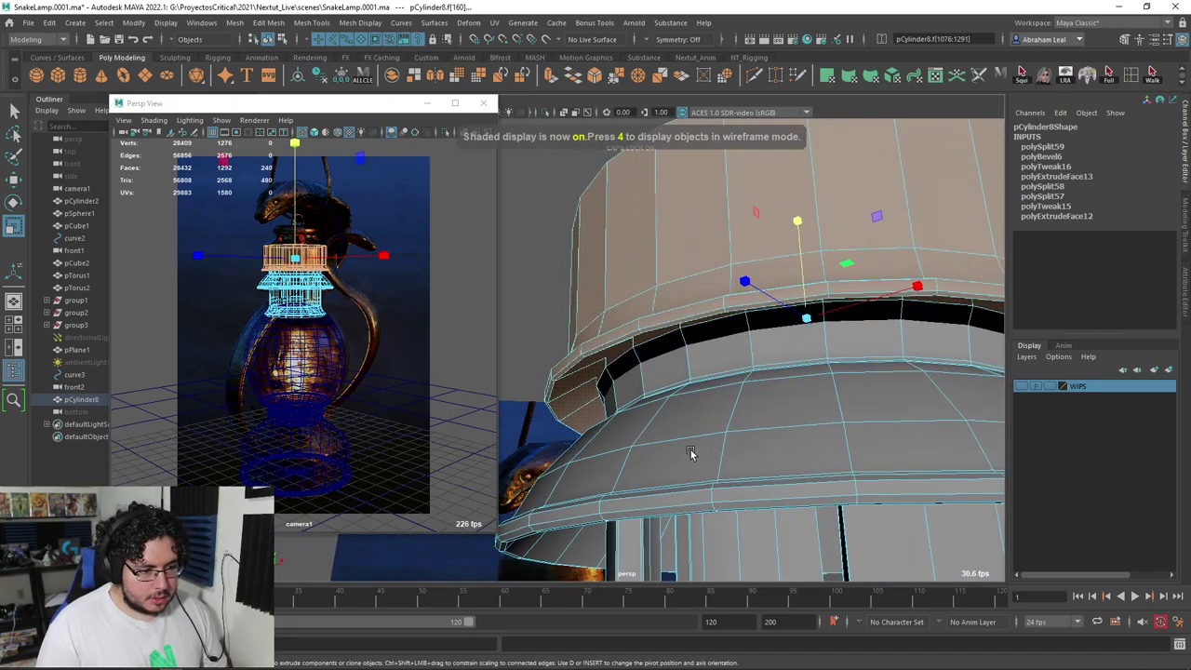
left_click(511, 446)
scroll(636, 403, "up", 3)
left_click(620, 364)
left_click_drag(636, 403, 577, 329, "alt")
right_click_drag(576, 330, 582, 303)
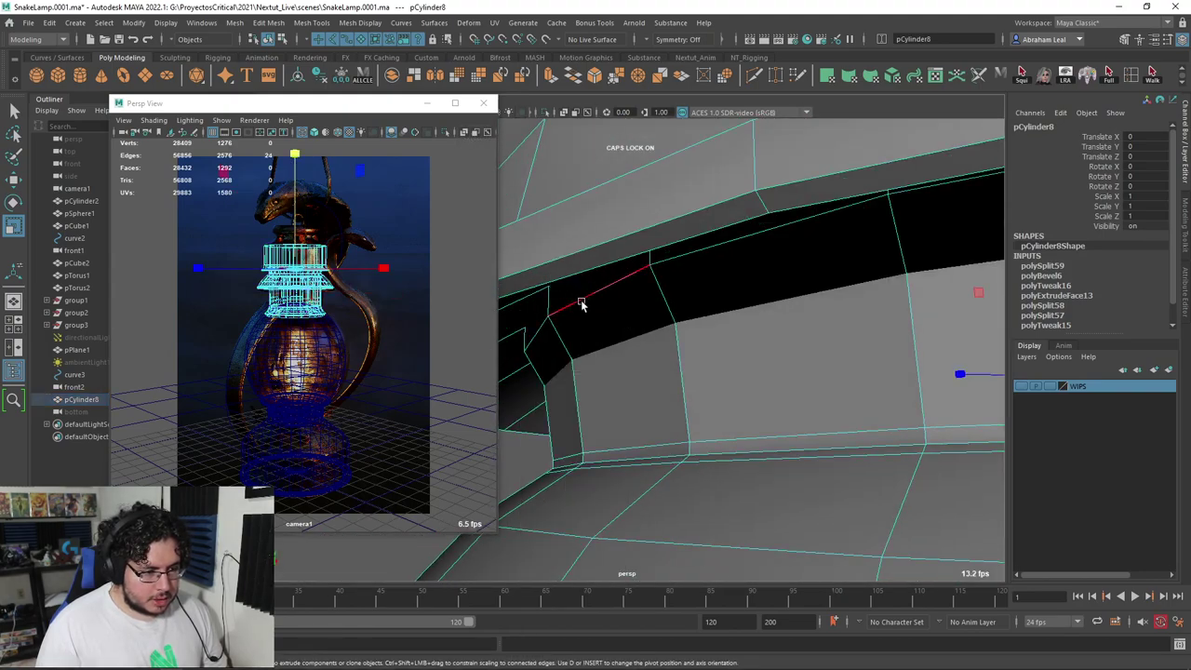
left_click_drag(924, 398, 895, 318, "alt")
scroll(888, 393, "down", 3)
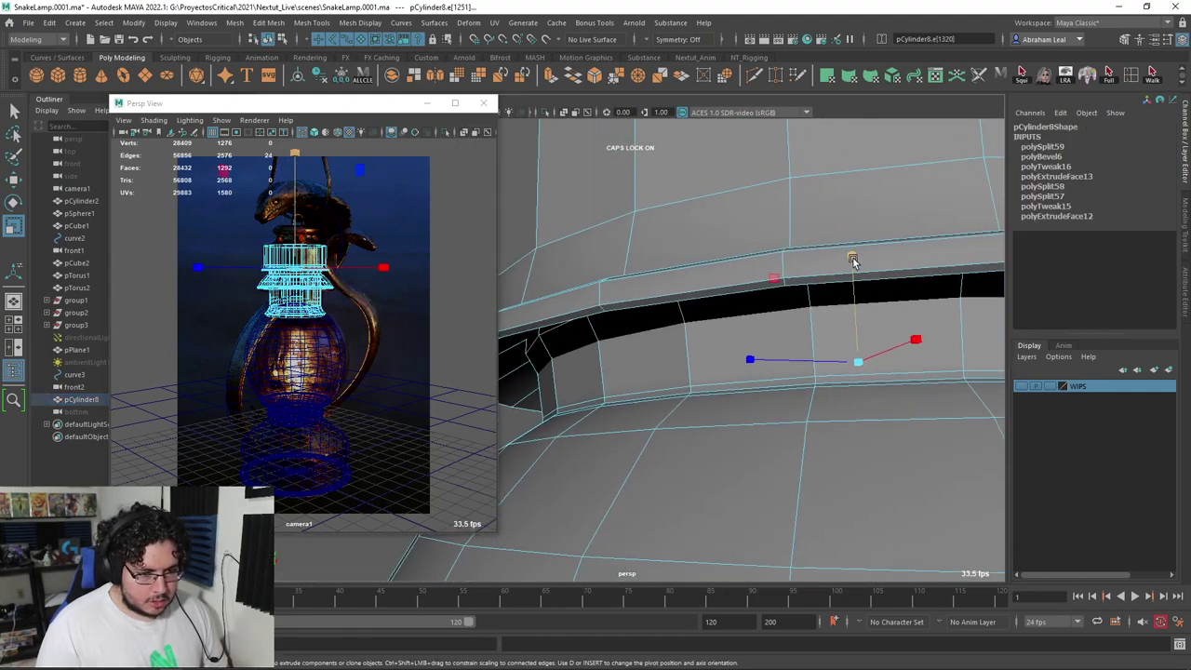
left_click_drag(852, 258, 681, 419, "ctrl")
scroll(843, 286, "down", 5)
scroll(739, 407, "down", 3)
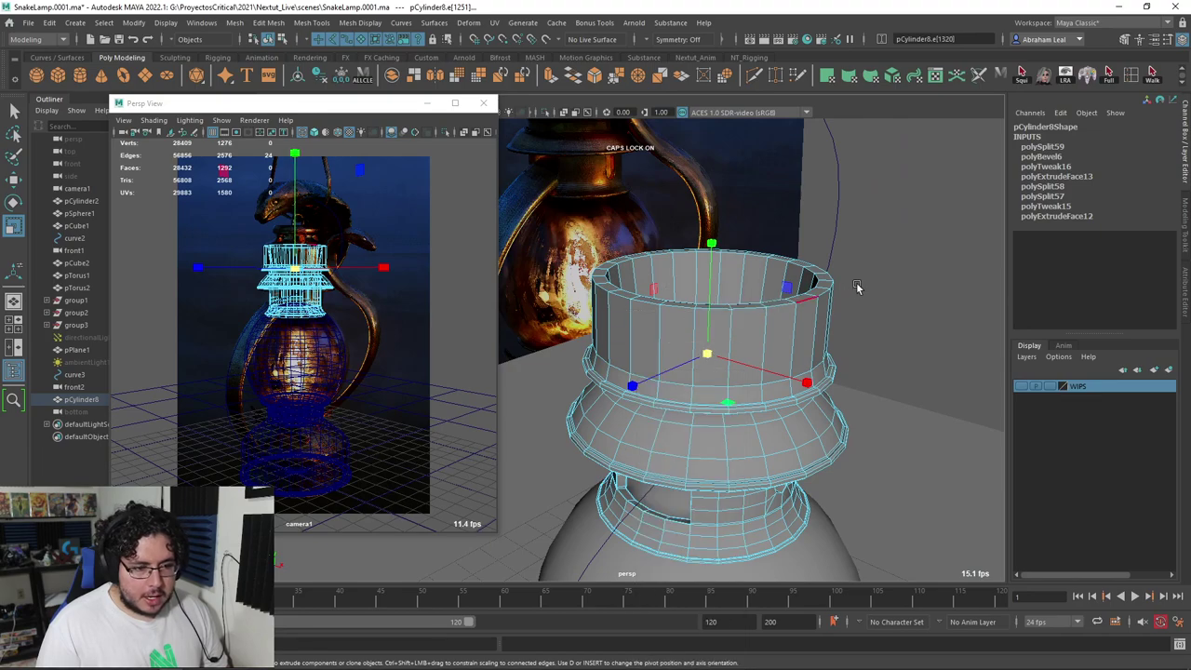
left_click(856, 284)
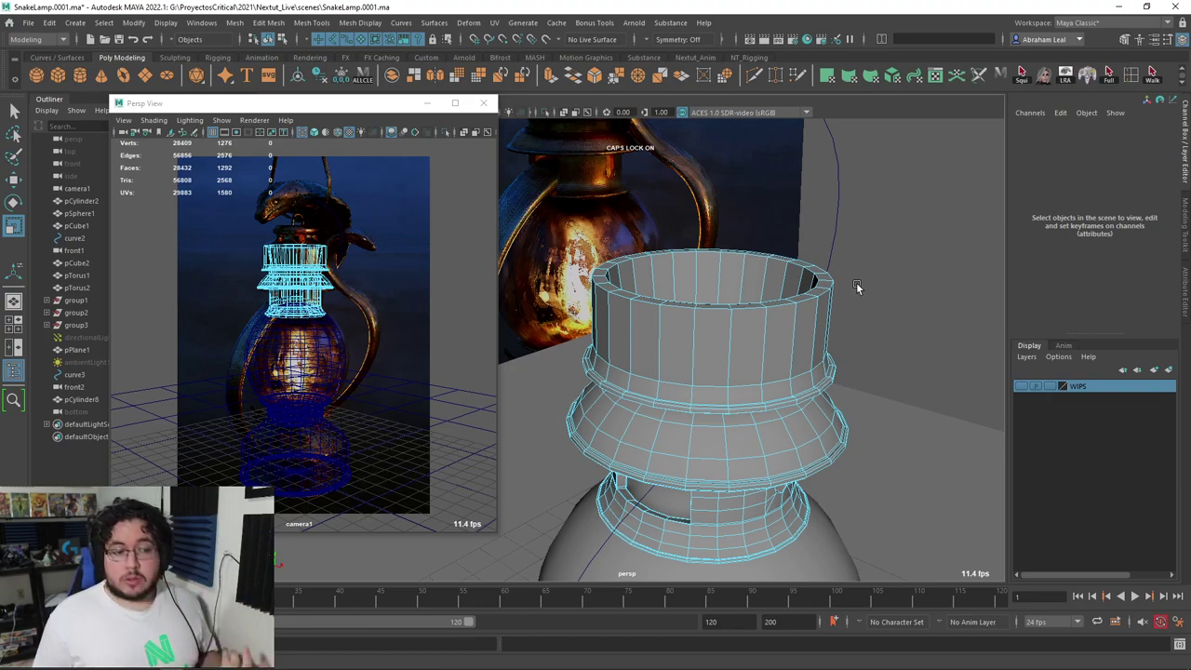
Select the ring of faces on top of the open cylinder's rim and extrude it
middle_click_drag(755, 317, 774, 345, "alt")
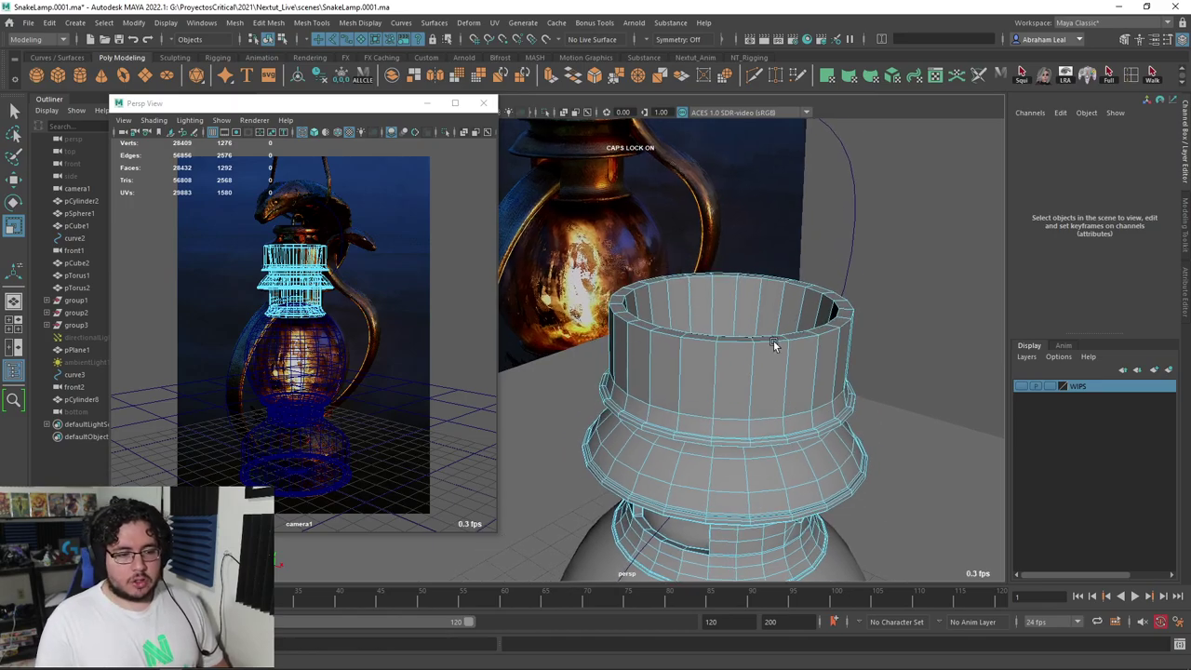
left_click_drag(773, 344, 809, 280, "alt")
middle_click_drag(808, 280, 799, 300, "alt")
scroll(799, 300, "up", 2)
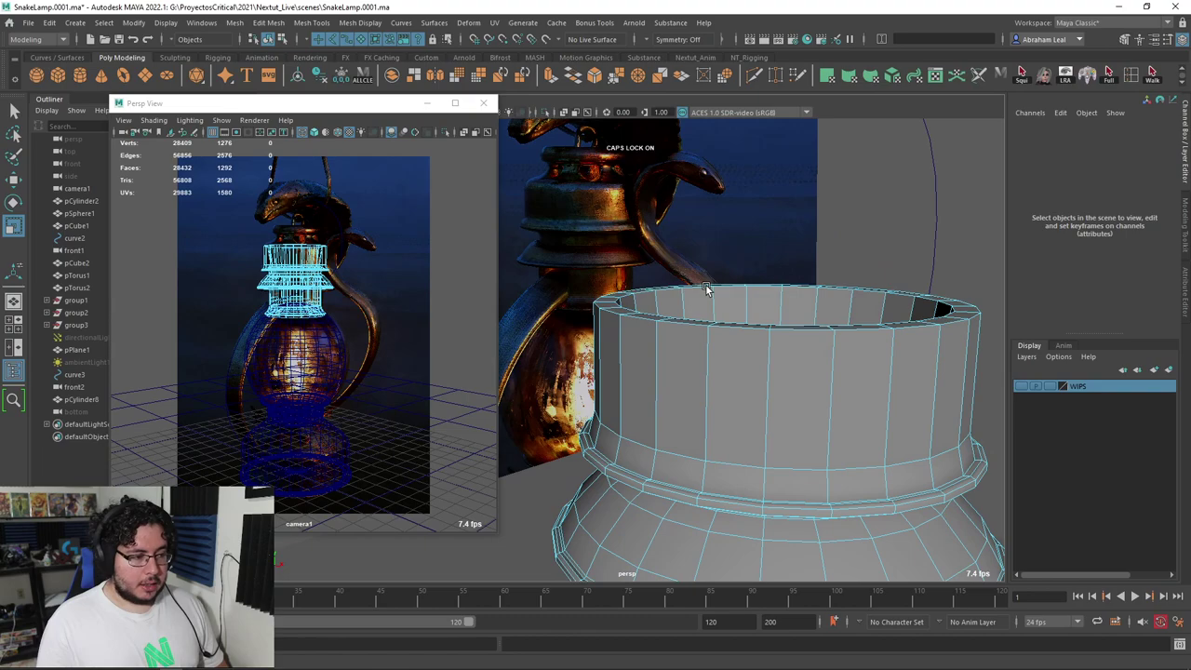
scroll(741, 299, "up", 4)
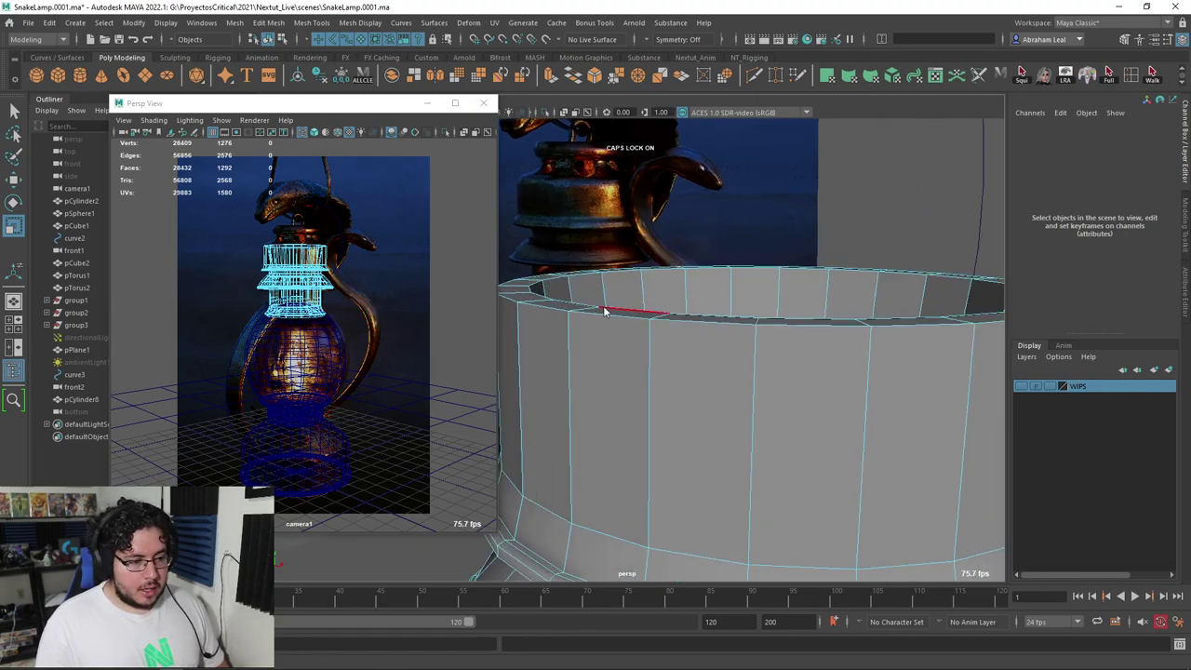
left_click(569, 310)
double_click(566, 311)
left_click(566, 311)
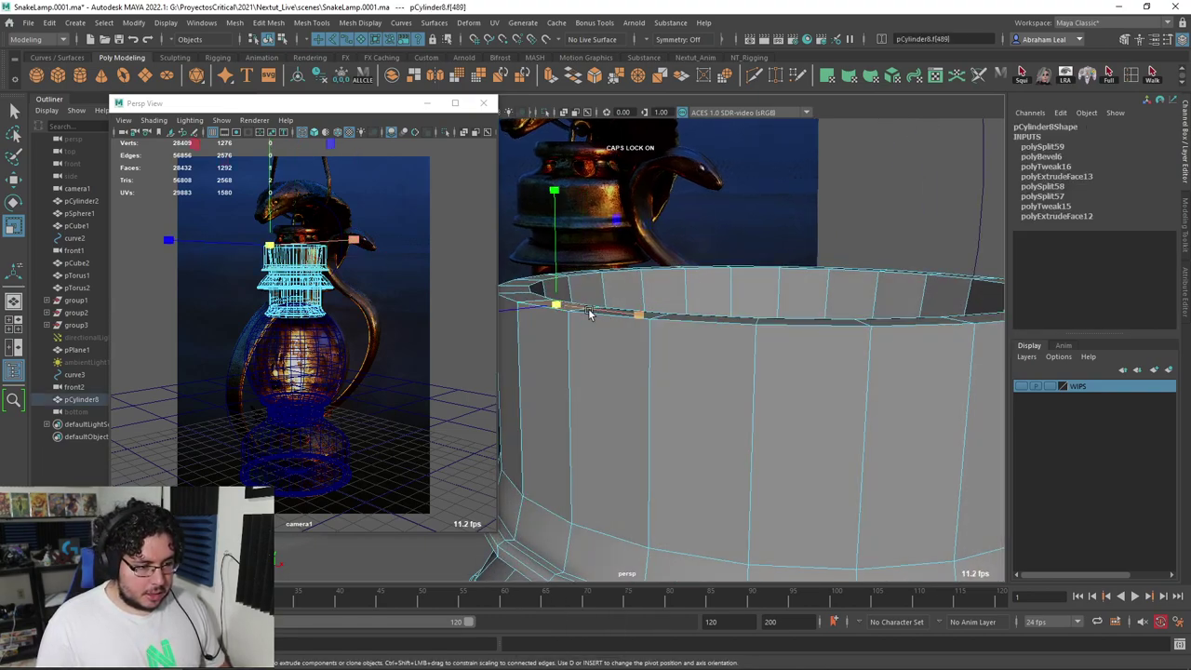
key("q")
double_click(642, 317, "shift")
left_click_drag(755, 292, 720, 355, "alt")
key("ctrl+e")
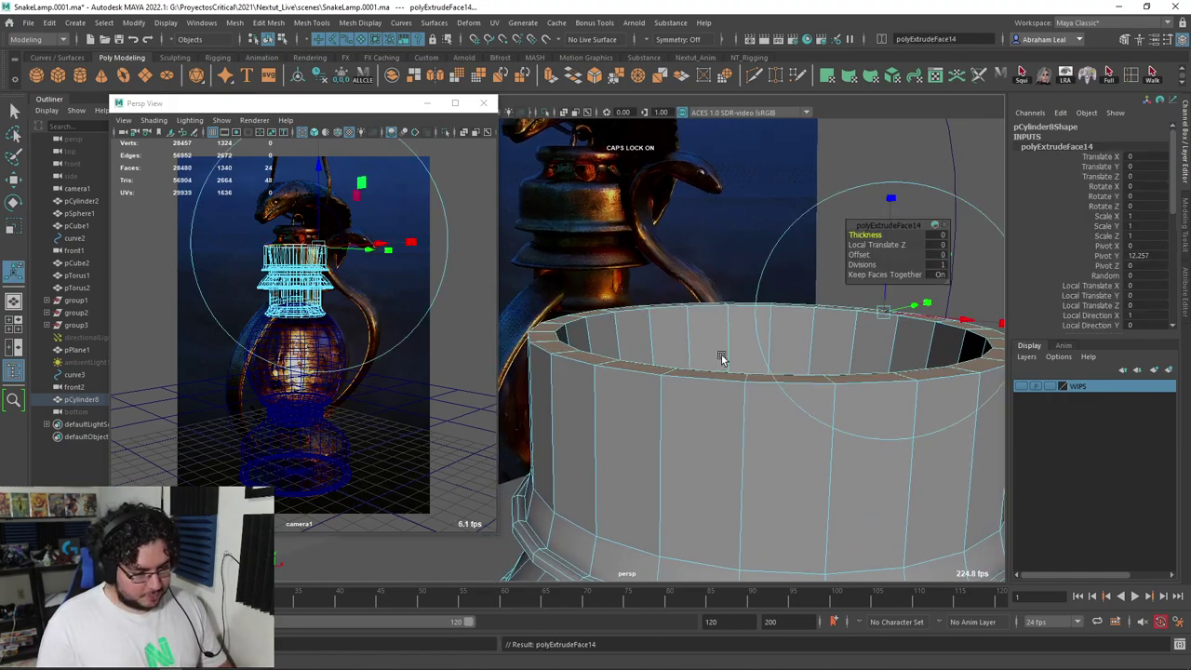
Raise the extruded rim faces and scale them inward to form a tapered section above the cylinder wall
key("w")
left_click_drag(763, 216, 770, 110)
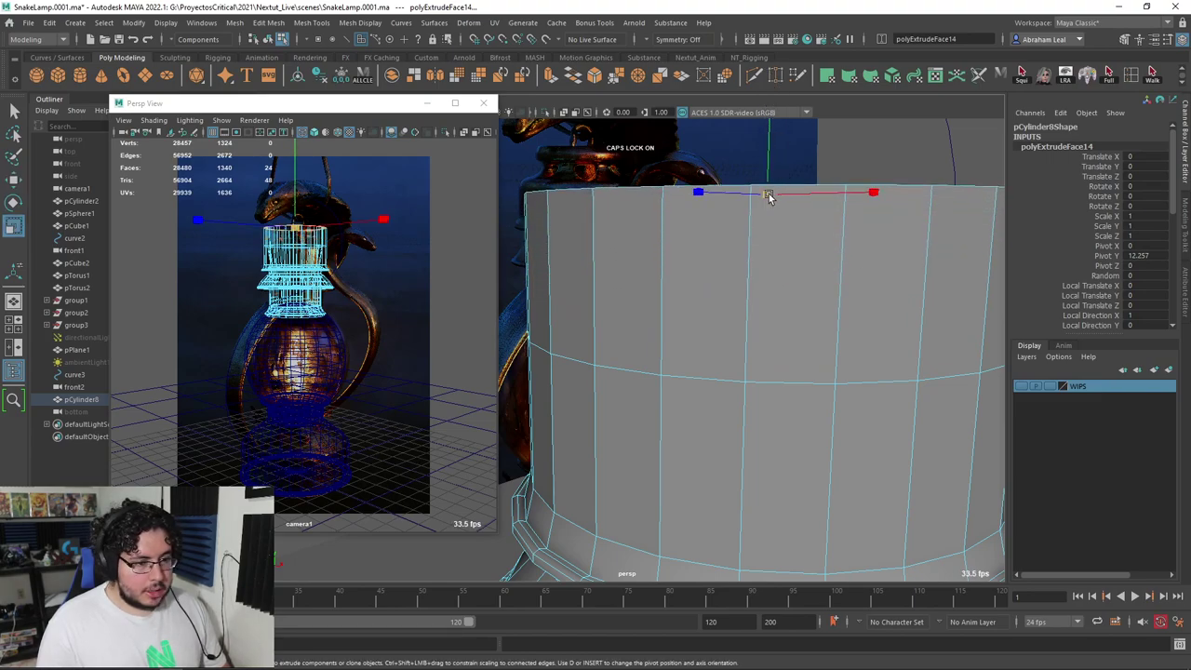
key("r")
left_click_drag(766, 193, 656, 209)
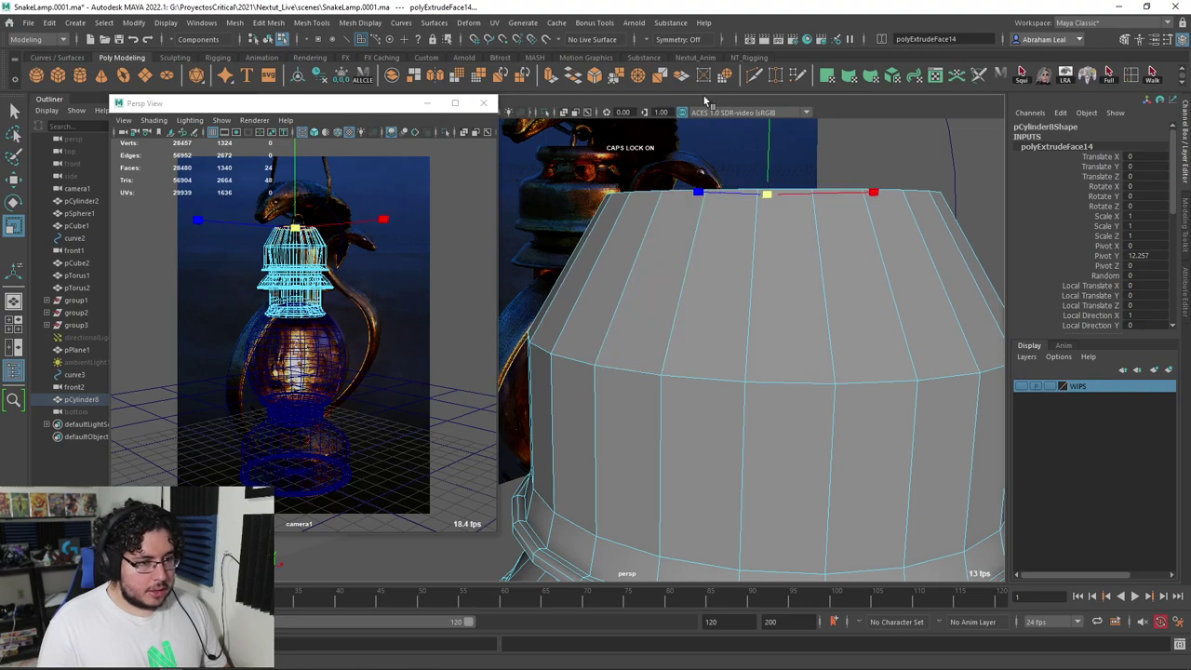
Switch to the front view in wireframe, closing in on the tapered top section
key("space")
left_click_drag(799, 238, 802, 274)
scroll(786, 277, "down", 7)
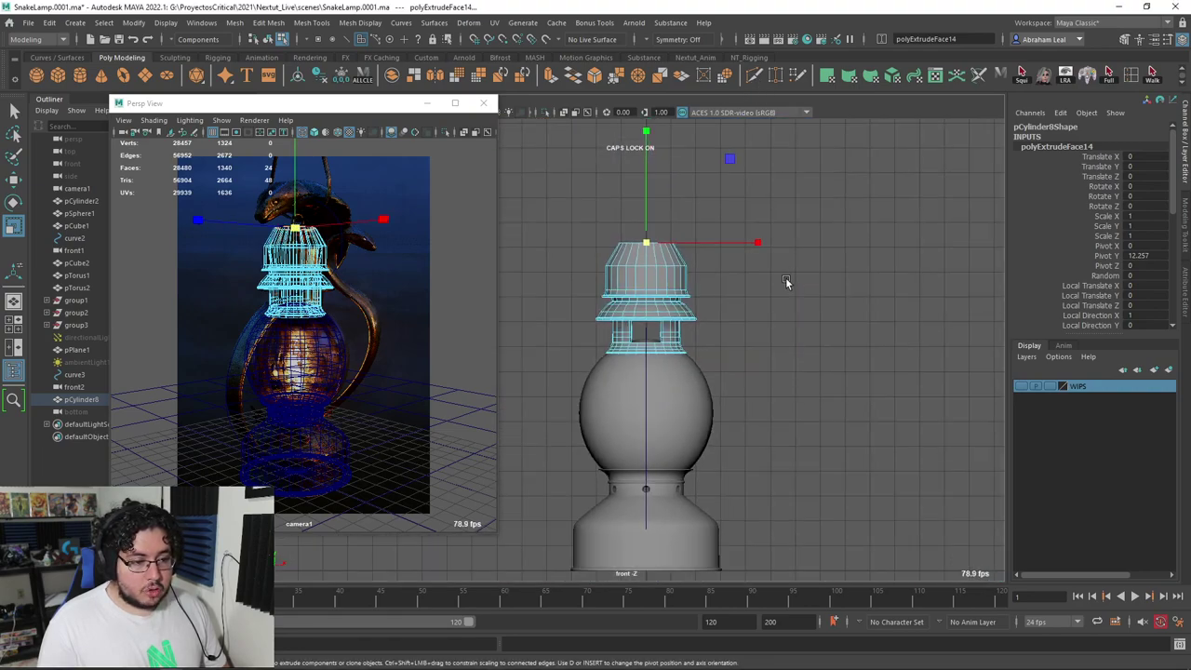
scroll(786, 277, "up", 4)
middle_click_drag(779, 305, 783, 364, "alt")
scroll(797, 263, "up", 5)
key("4")
middle_click_drag(787, 209, 804, 376, "alt")
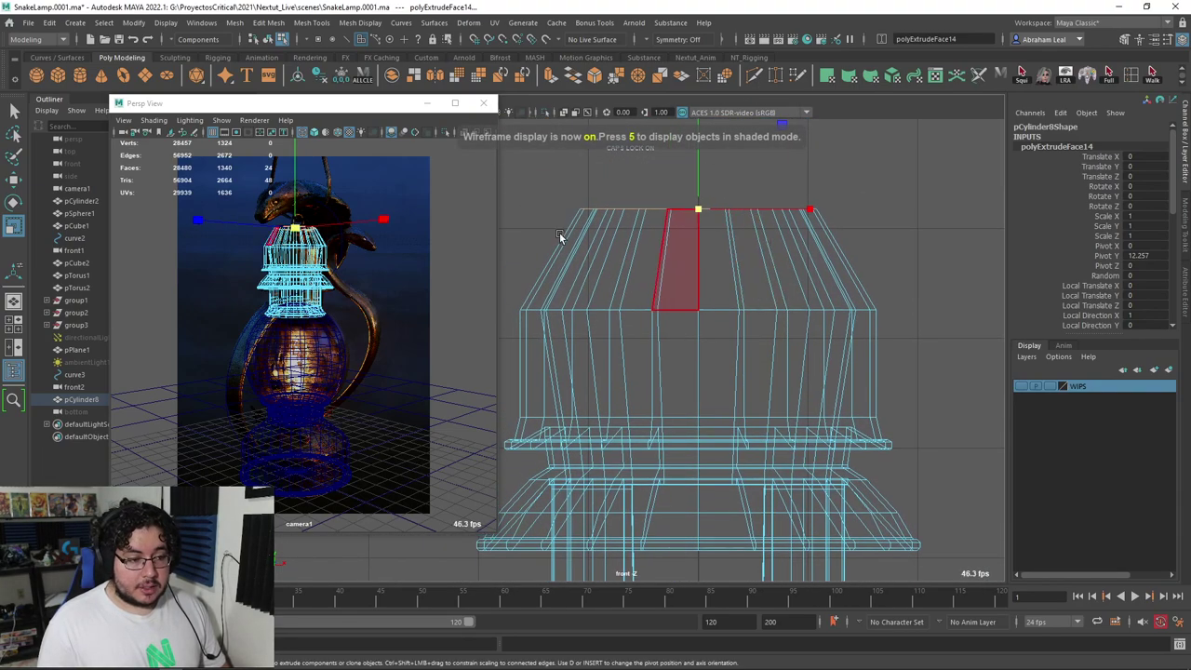
Try to cut a horizontal line across the tapered section with the Multi-Cut tool while only the rim faces are selected
left_click(756, 78)
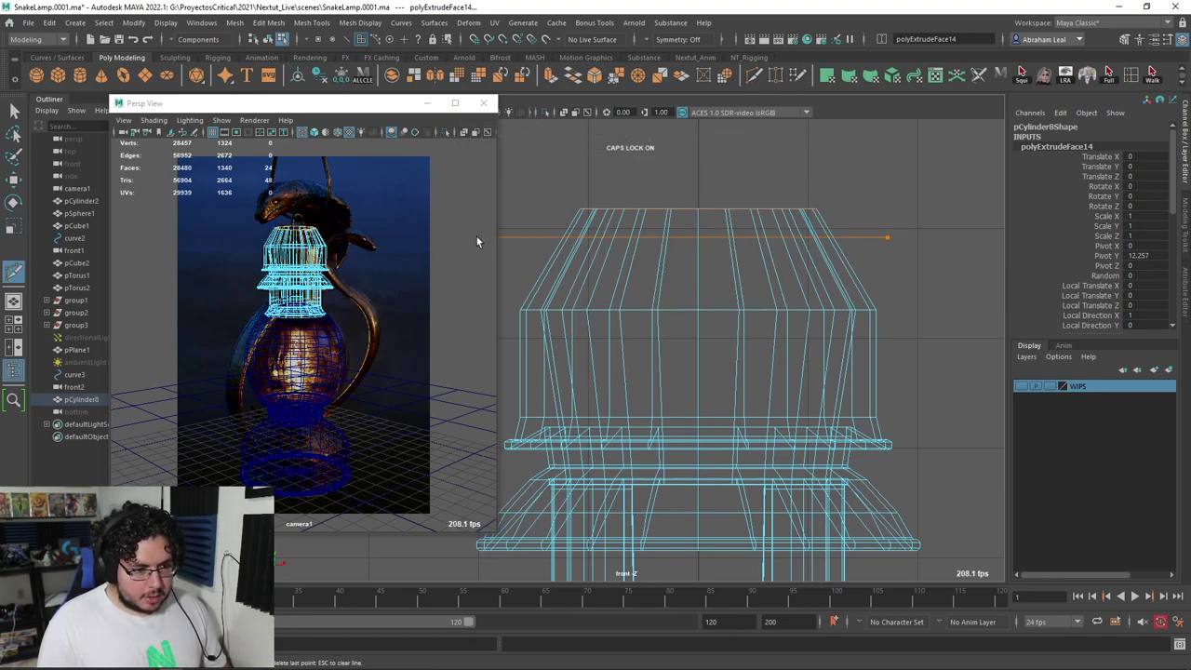
left_click_drag(477, 236, 475, 236)
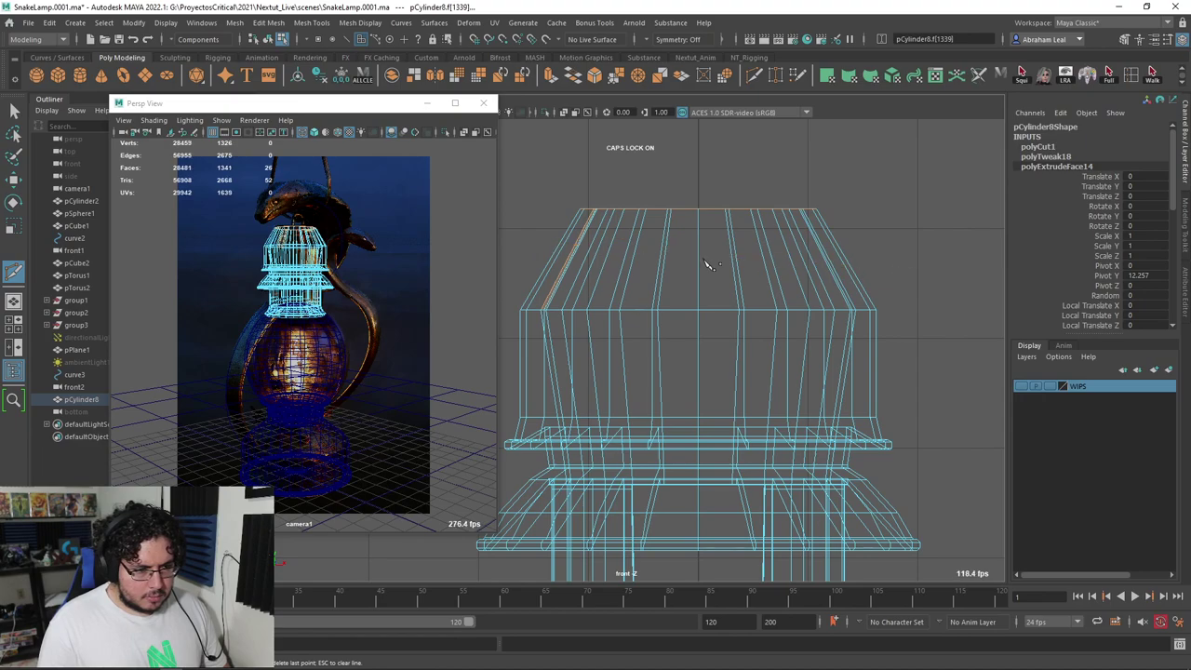
key("q")
key("a")
Return to object selection and slice three horizontal cuts across the tapered section of the whole mesh
right_click_drag(630, 224, 688, 206)
right_click_drag(646, 305, 801, 179, "alt")
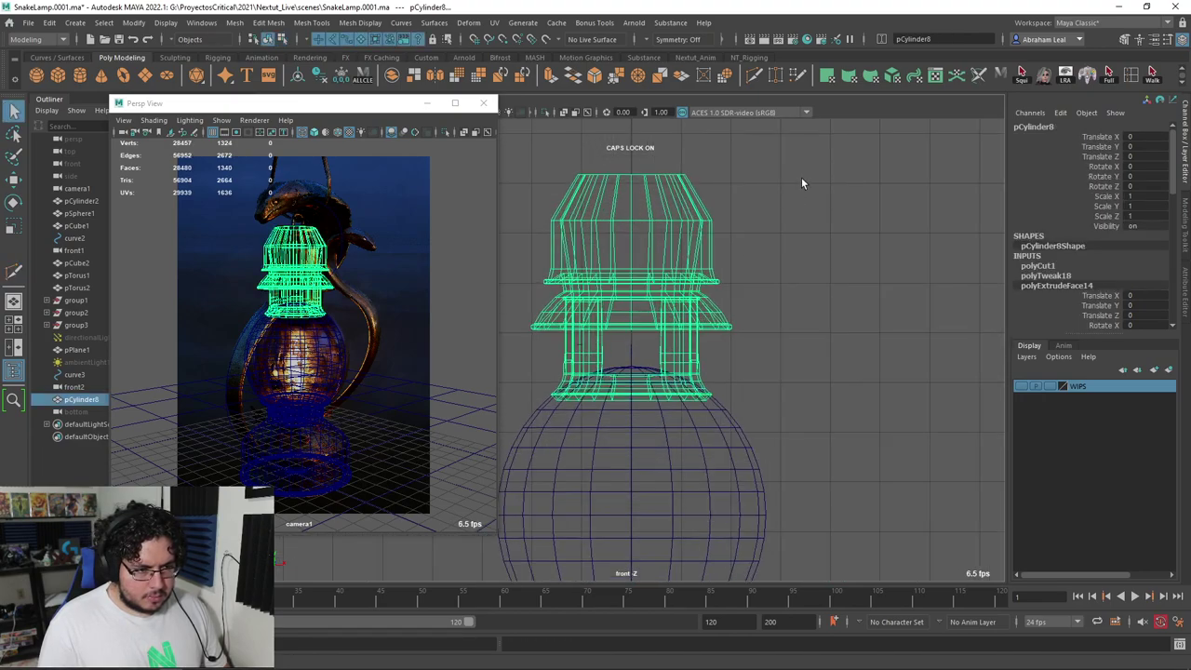
left_click(754, 76)
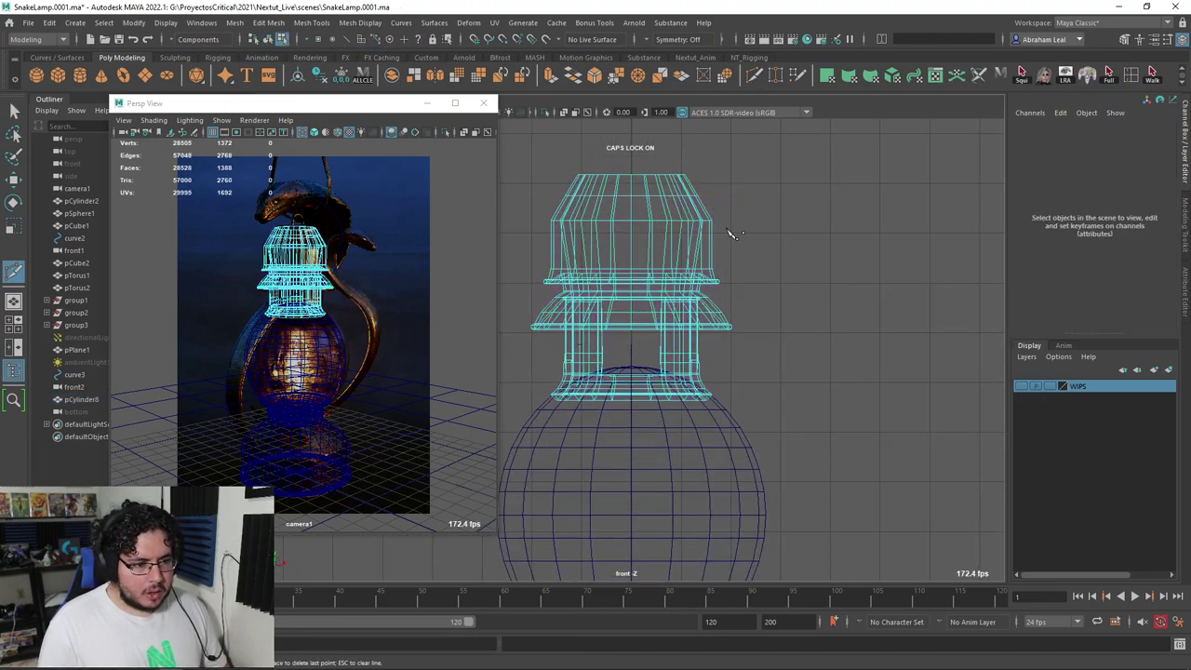
scroll(740, 231, "up", 2)
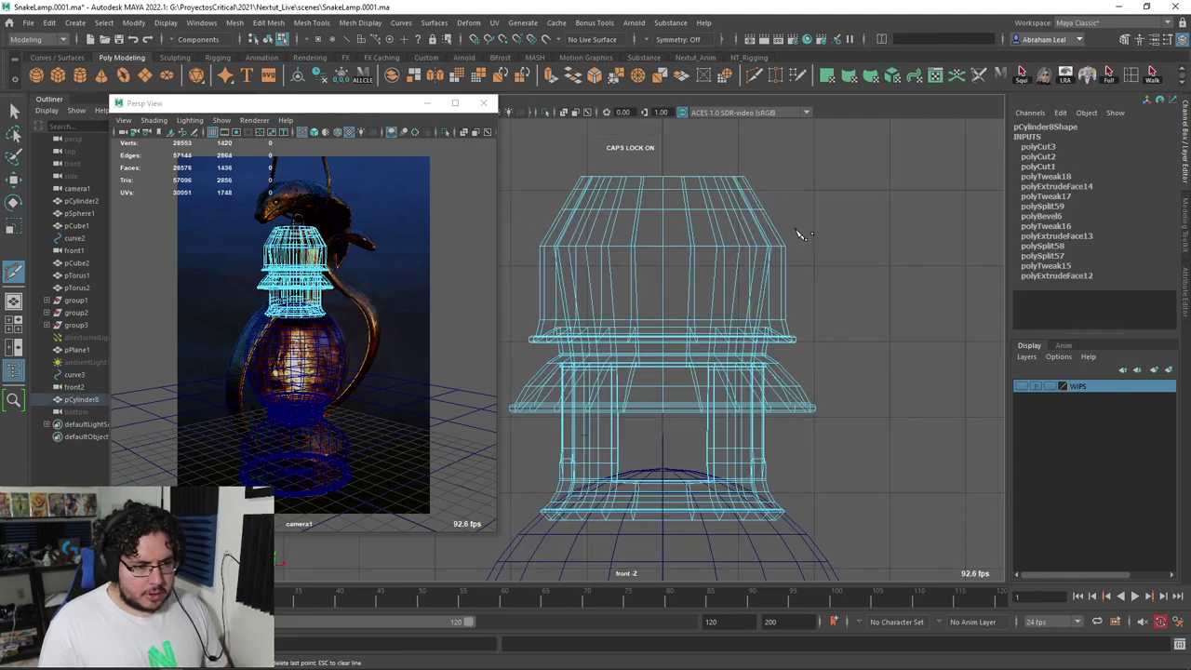
key("q")
Select the three new rows of vertices on the tapered section and scale them inward to form a narrow neck
right_click_drag(627, 221, 567, 216)
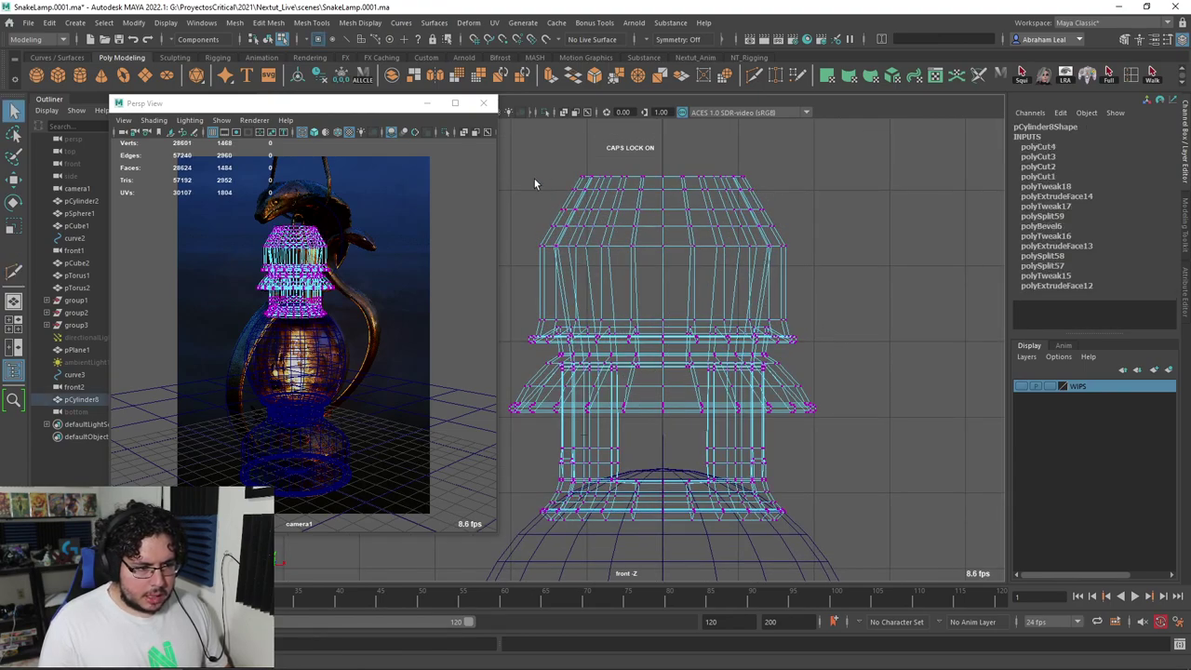
left_click_drag(792, 236, 791, 237)
key("w")
key("r")
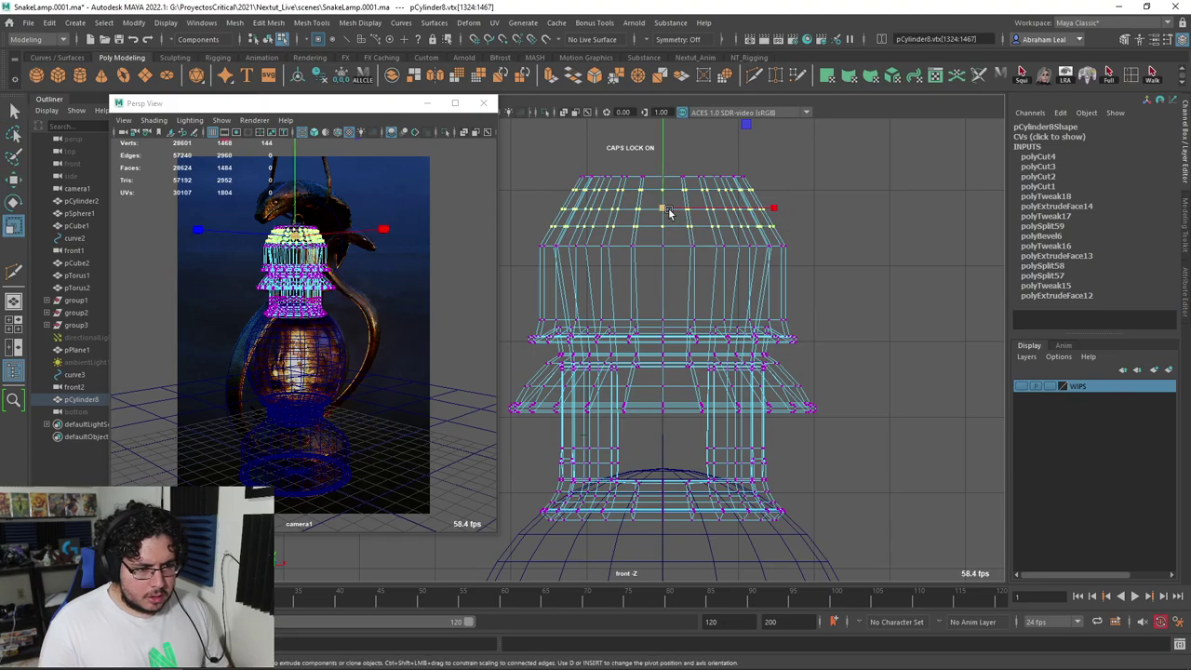
left_click_drag(665, 208, 626, 211)
In the perspective view, select the middle vertex ring of the new neck and scale it slightly inward
key("space")
left_click_drag(663, 249, 829, 295)
left_click_drag(621, 281, 620, 285)
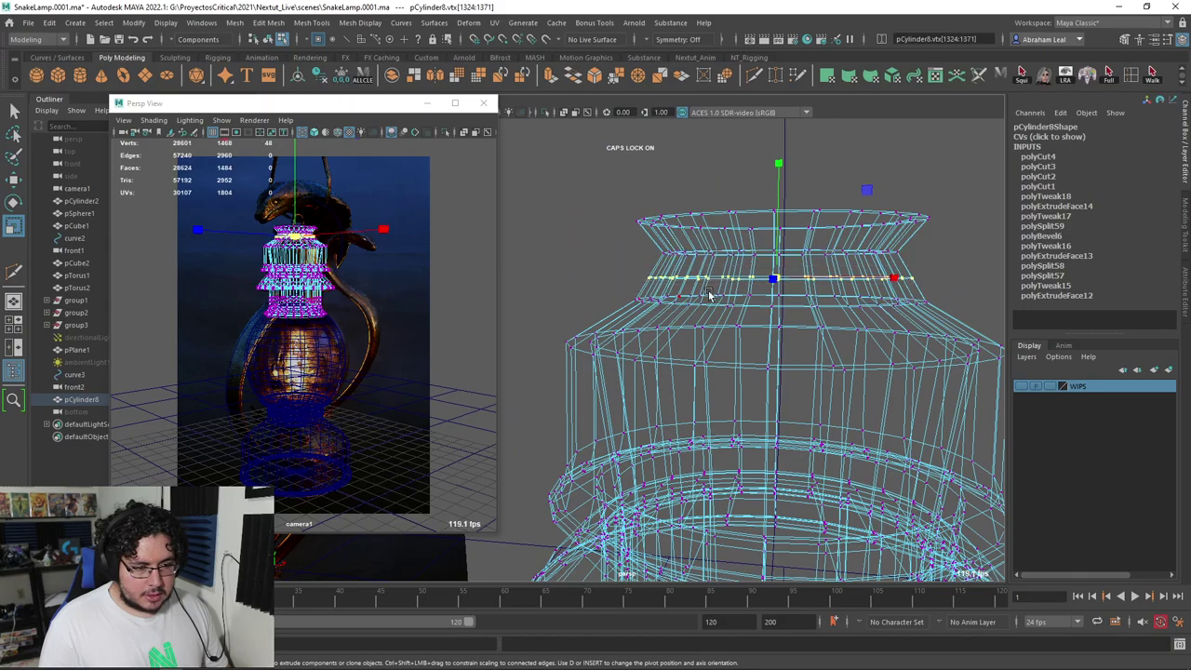
left_click_drag(781, 281, 739, 309, "alt")
left_click_drag(815, 280, 804, 281)
left_click_drag(804, 280, 775, 266, "alt")
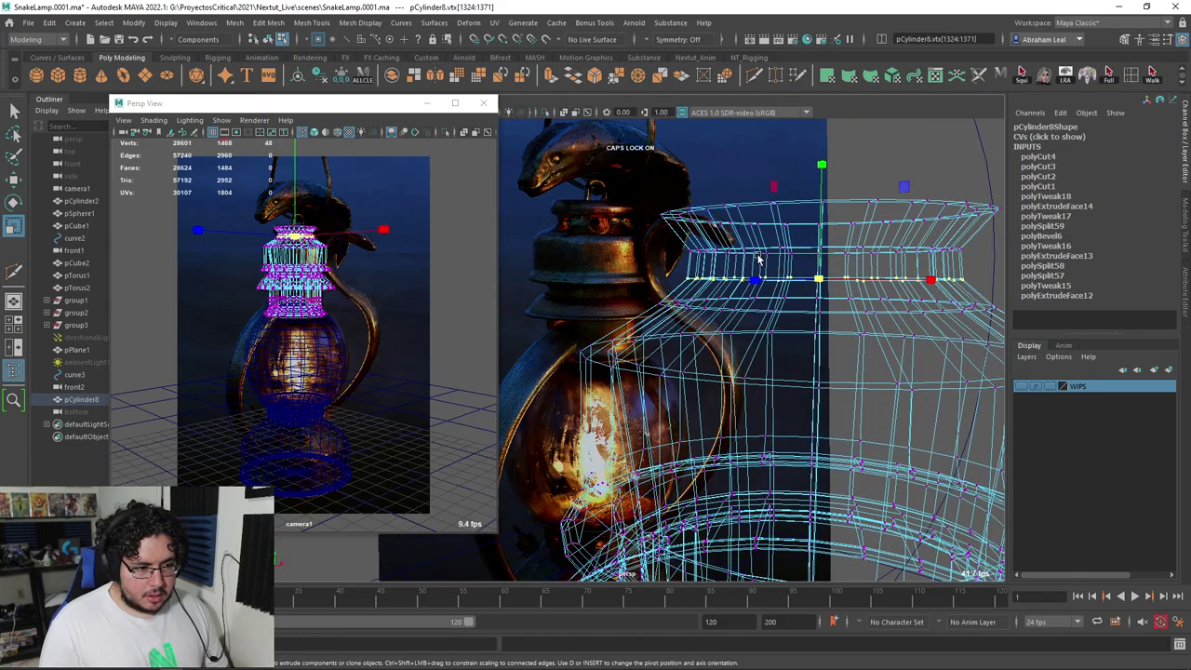
Raise the upper and middle vertex rings of the new neck slightly and scale the middle ring a little wider
left_click_drag(661, 257, 659, 259)
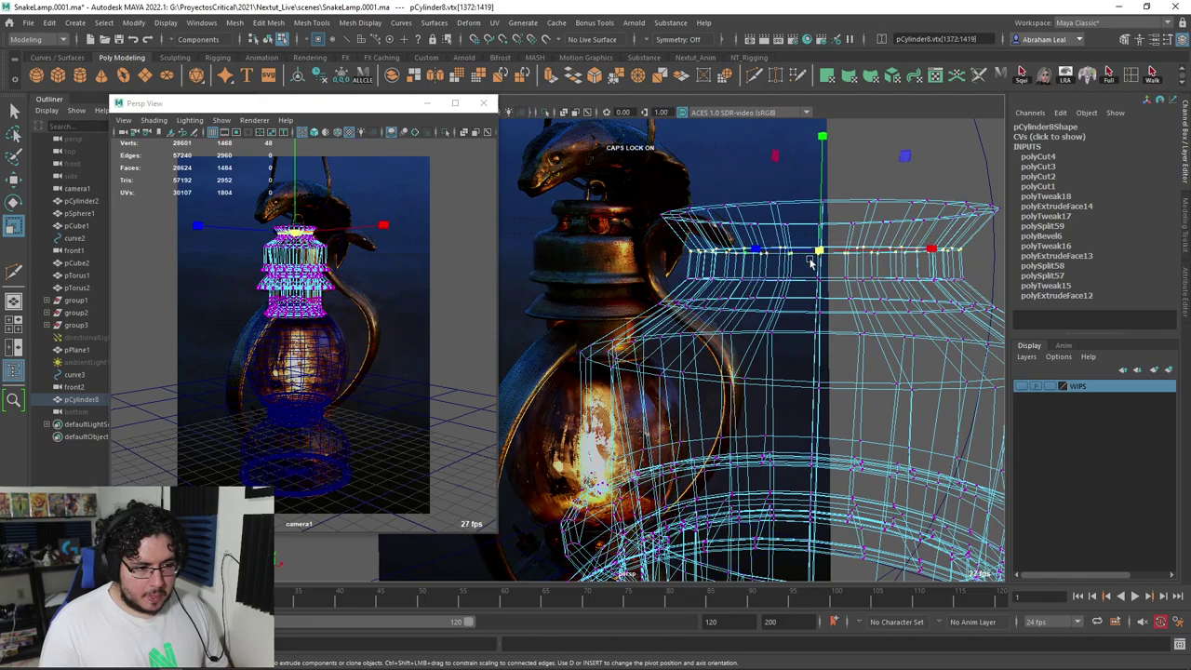
key("w")
left_click_drag(821, 220, 820, 211)
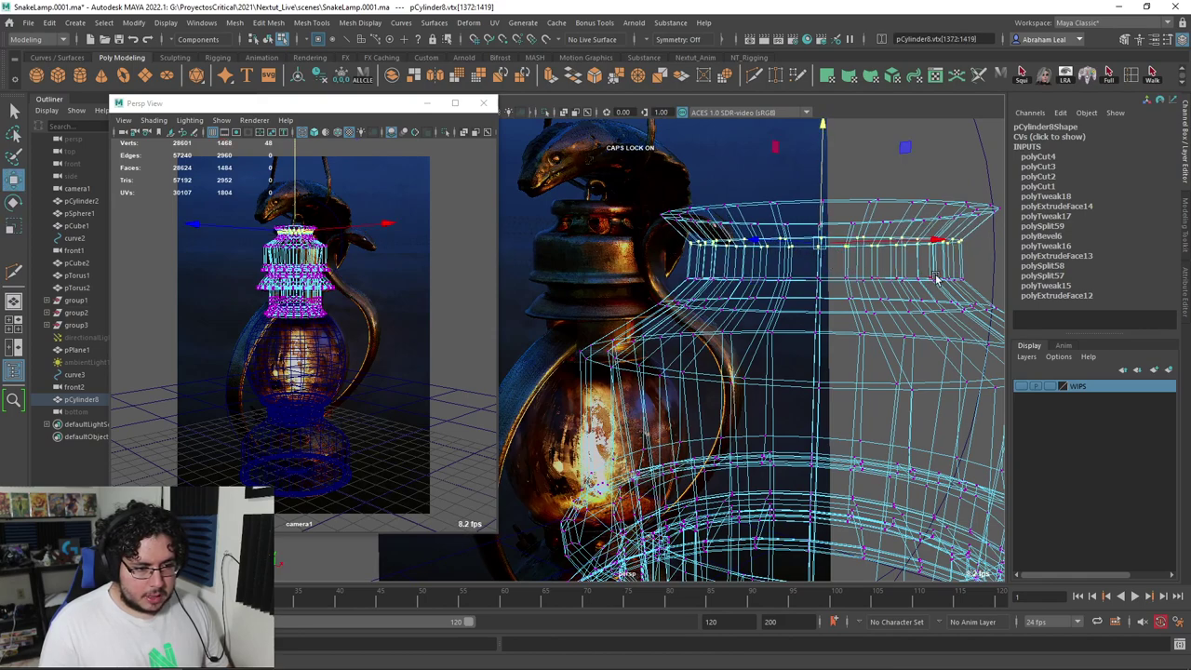
left_click_drag(982, 261, 822, 276)
key("r")
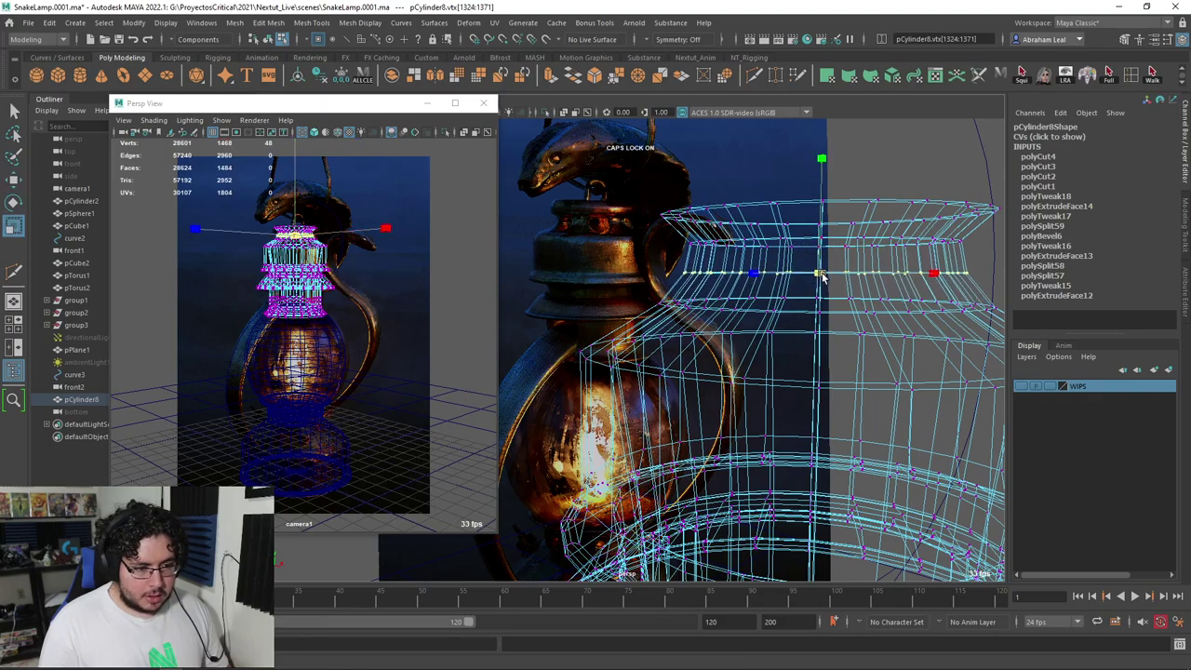
Select the outer ring of faces just below the top opening and extrude it outward as a lip
left_click_drag(763, 252, 735, 215, "alt")
key("F11")
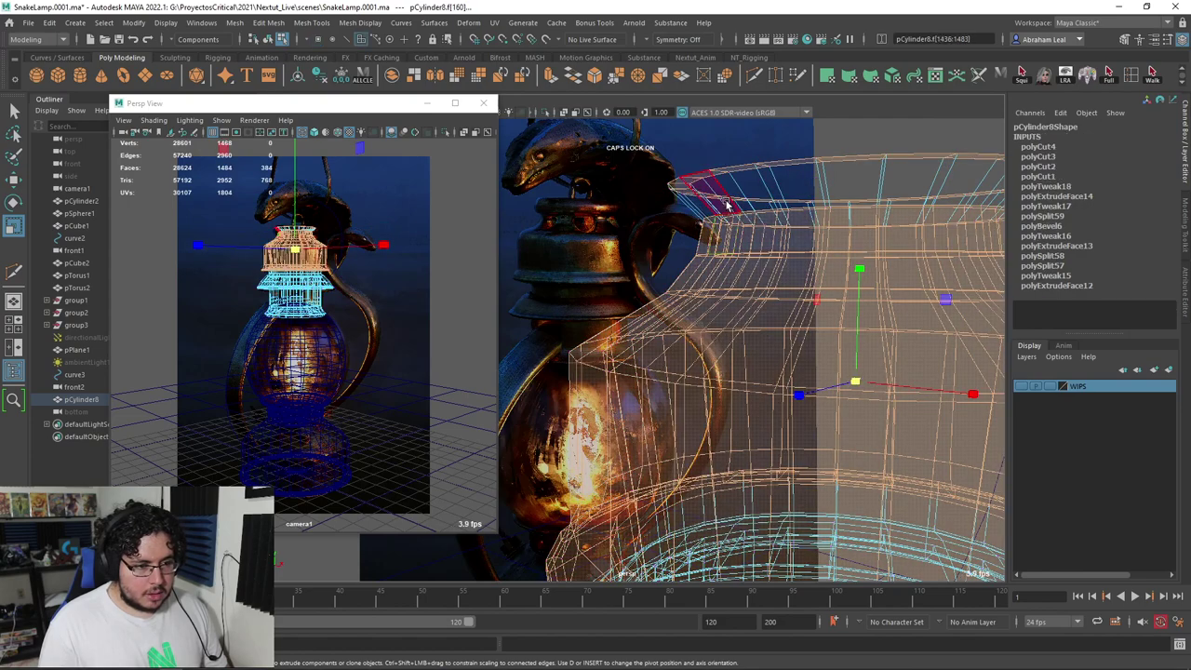
left_click(713, 195)
double_click(741, 190, "shift")
key("5")
mouse_move(779, 262)
left_mouse_down("alt")
mouse_move(772, 268)
mouse_move(821, 279)
mouse_move(871, 273)
mouse_move(784, 298)
mouse_move(779, 210)
mouse_move(763, 174)
mouse_move(751, 207)
mouse_move(742, 160)
mouse_move(743, 177)
left_mouse_up("alt")
left_click(779, 240)
key("ctrl+e")
key("r")
Select the edge loop along the lip's lower outer edge and scale it horizontally
key("F10")
double_click(655, 272)
left_click_drag(743, 177, 652, 240, "alt")
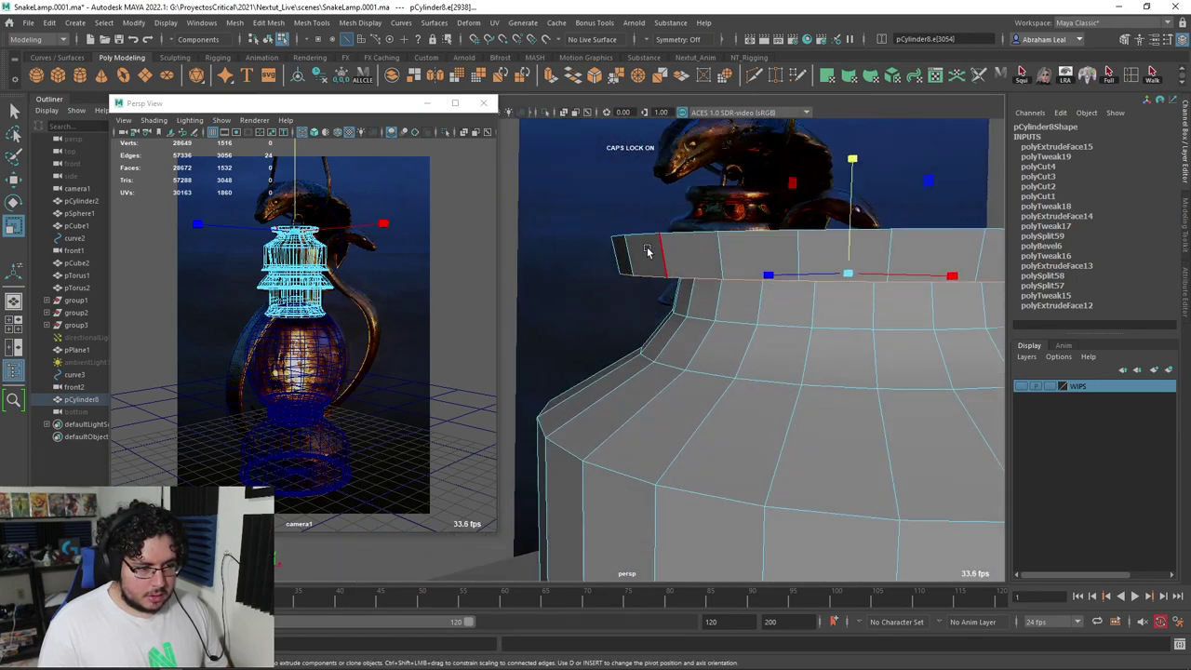
Select the lip's outer ring of faces and scale it horizontally inward so the lip protrudes less
right_click_drag(646, 258, 646, 295)
left_click(648, 263)
left_click(696, 267)
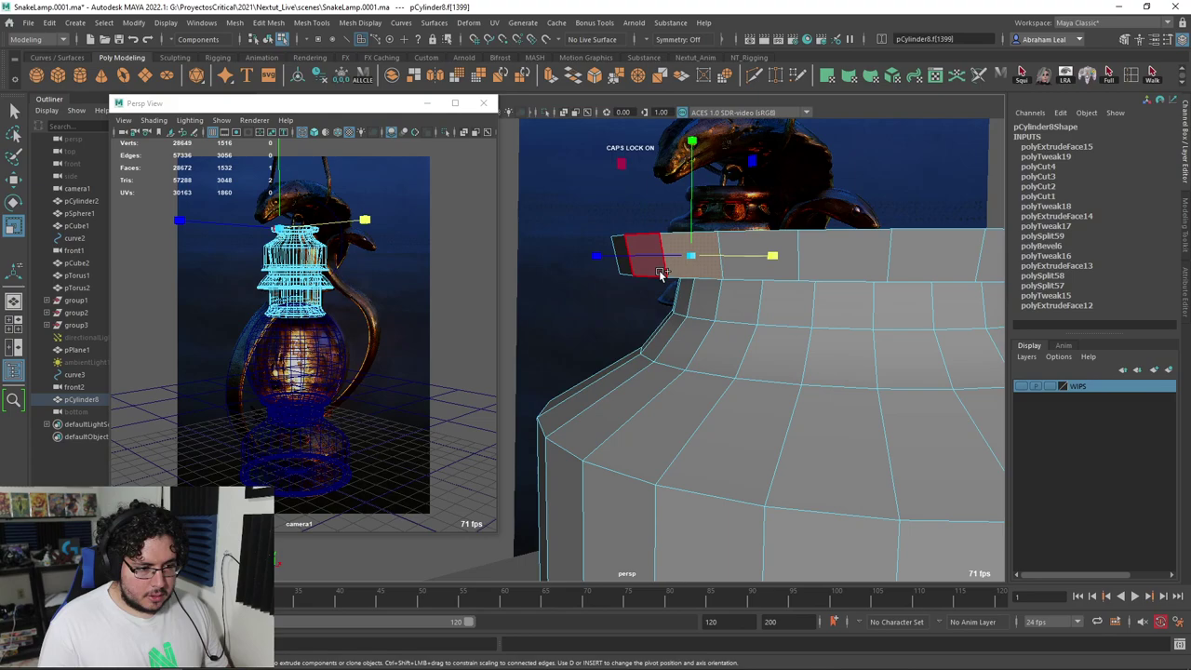
double_click(660, 274, "shift")
left_click_drag(704, 274, 711, 307, "alt")
left_click_drag(819, 201, 819, 244, "ctrl")
left_click_drag(818, 251, 782, 202, "alt")
left_click_drag(783, 209, 755, 288, "alt")
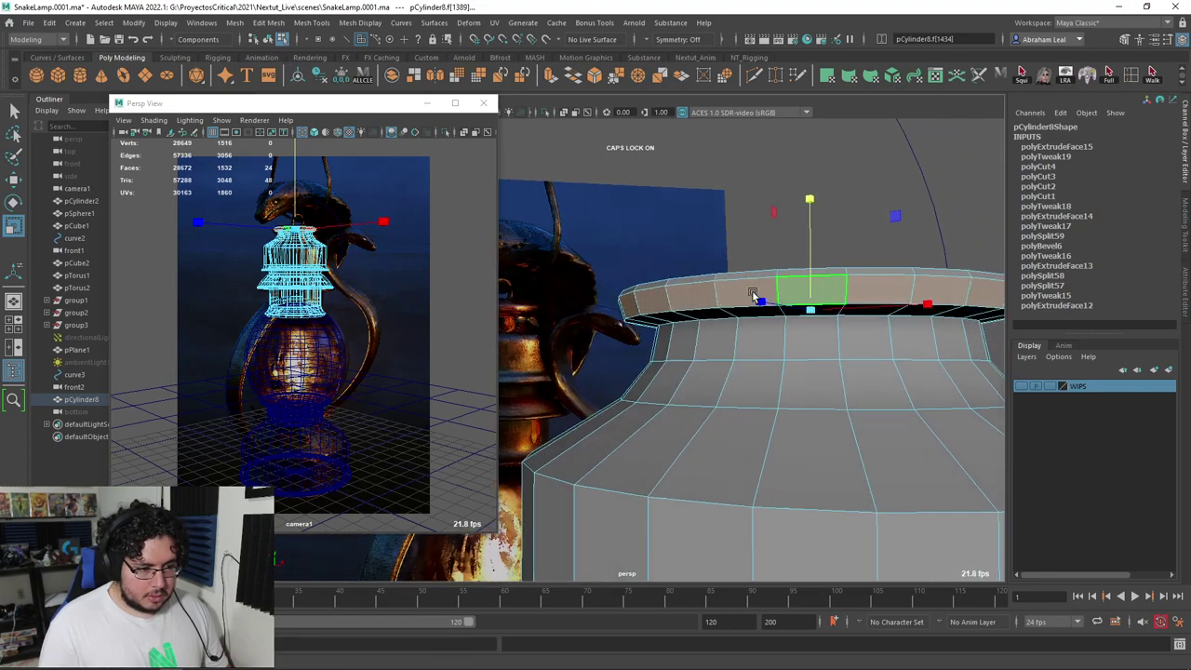
Preview the smoothed shape, and lower the edge loop where the lip's underside meets the neck
key("3")
left_click_drag(787, 348, 778, 365, "alt")
left_click_drag(667, 341, 698, 321, "alt")
key("1")
right_click_drag(720, 314, 720, 281)
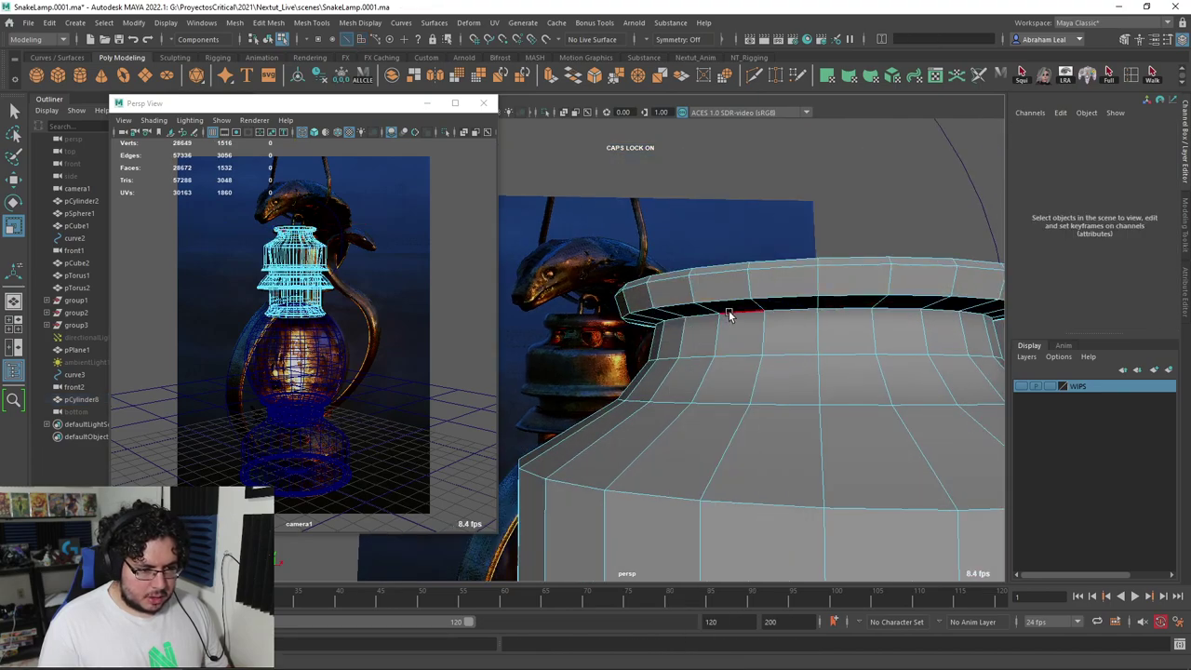
double_click(728, 310)
key("w")
left_click_drag(815, 214, 815, 223)
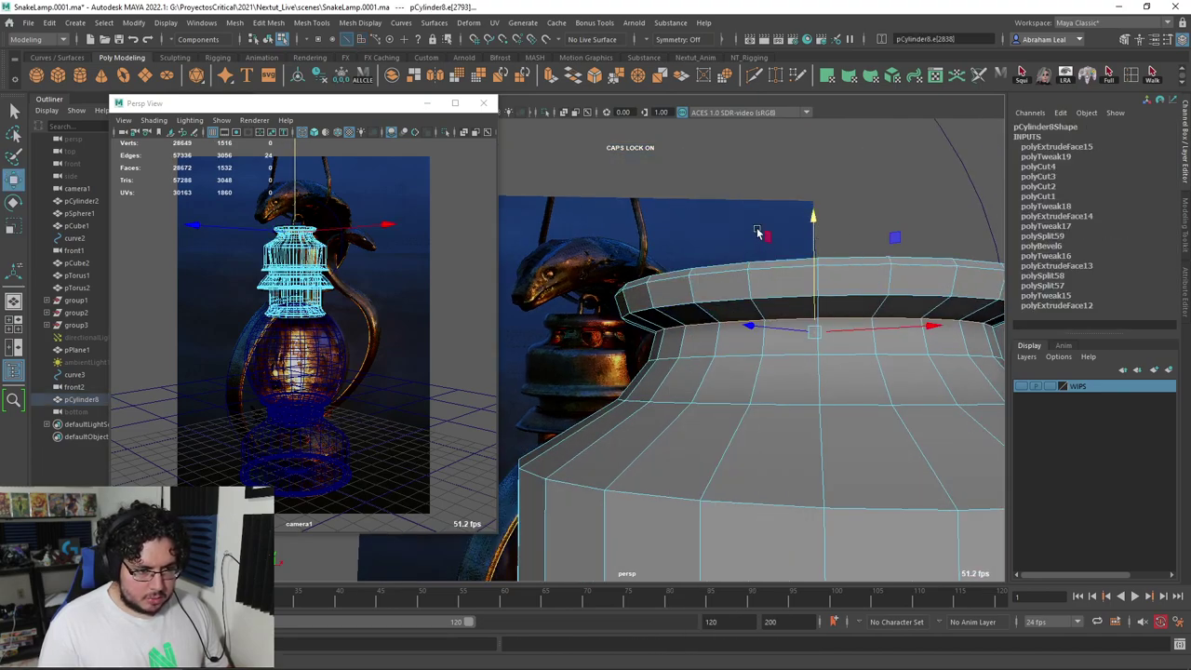
Insert an edge loop around the lip's underside and scale it slightly outward horizontally
left_click(754, 76)
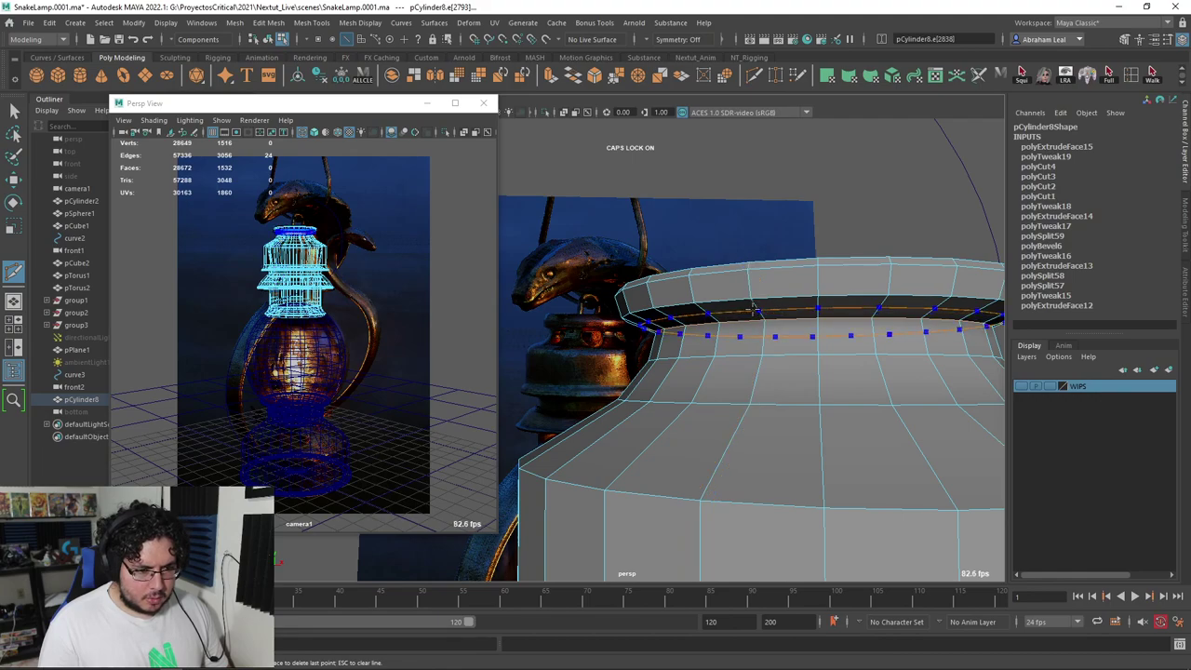
left_click(753, 309, "ctrl")
key("r")
double_click(787, 309)
left_click_drag(814, 215, 812, 203, "ctrl")
left_click_drag(789, 277, 753, 263, "alt")
Lower the inserted edge loop slightly and check the rounded lip in smooth preview
key("w")
left_click_drag(807, 202, 809, 210)
key("3")
left_click_drag(857, 272, 760, 332, "alt")
middle_click_drag(695, 330, 759, 332, "alt")
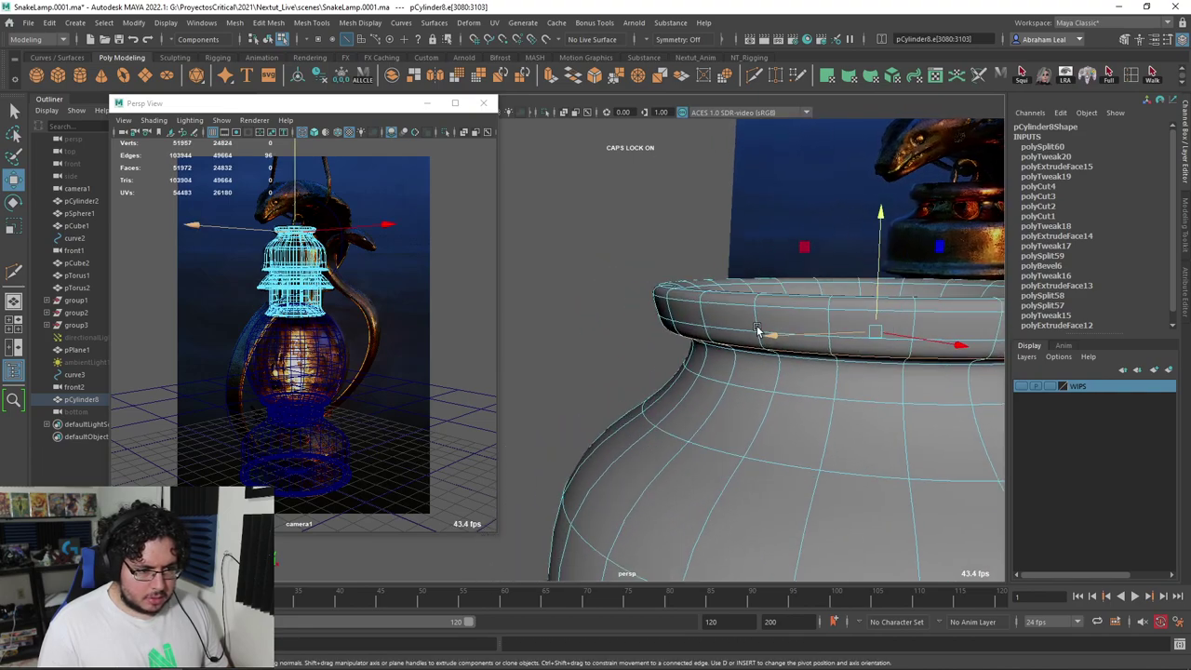
Select the edge loop along the lip's lower outer edge and scale it slightly outward horizontally
key("1")
scroll(744, 328, "up", 2)
double_click(710, 319)
key("r")
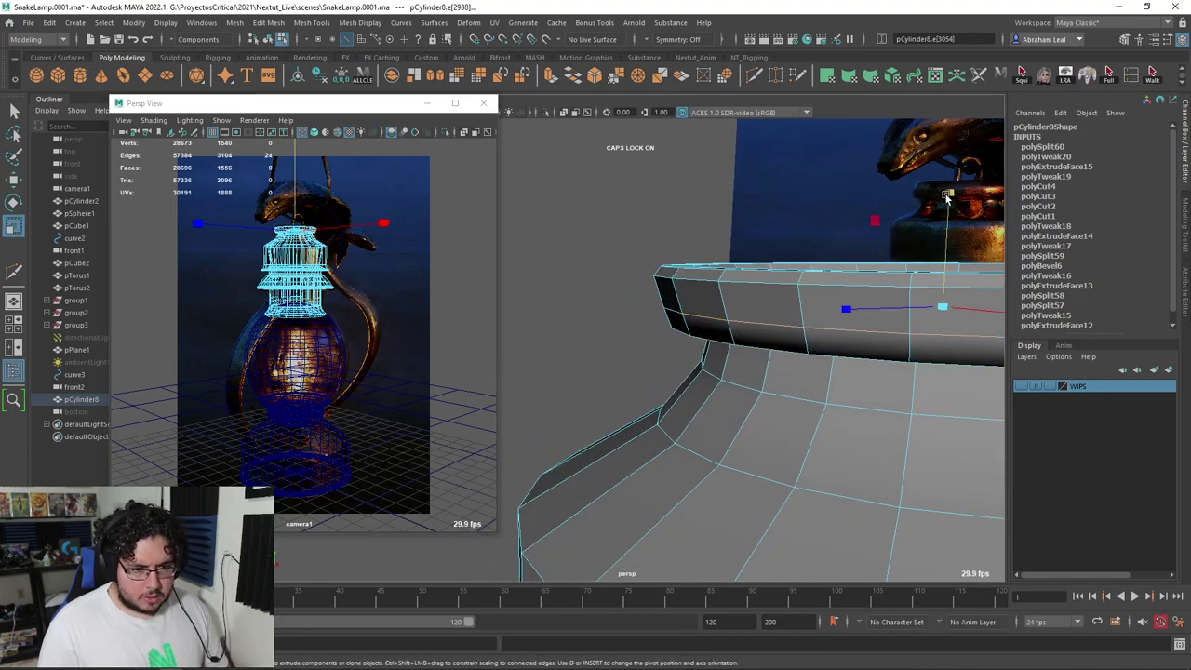
left_click_drag(946, 197, 948, 186, "ctrl")
Examine the smoothed lip and neck in object mode against the reference image
key("w")
key("3")
key("F8")
left_click(643, 253)
scroll(740, 283, "down", 3)
left_click_drag(643, 252, 711, 359, "alt")
scroll(711, 359, "down", 3)
scroll(714, 349, "up", 3)
left_click(715, 351)
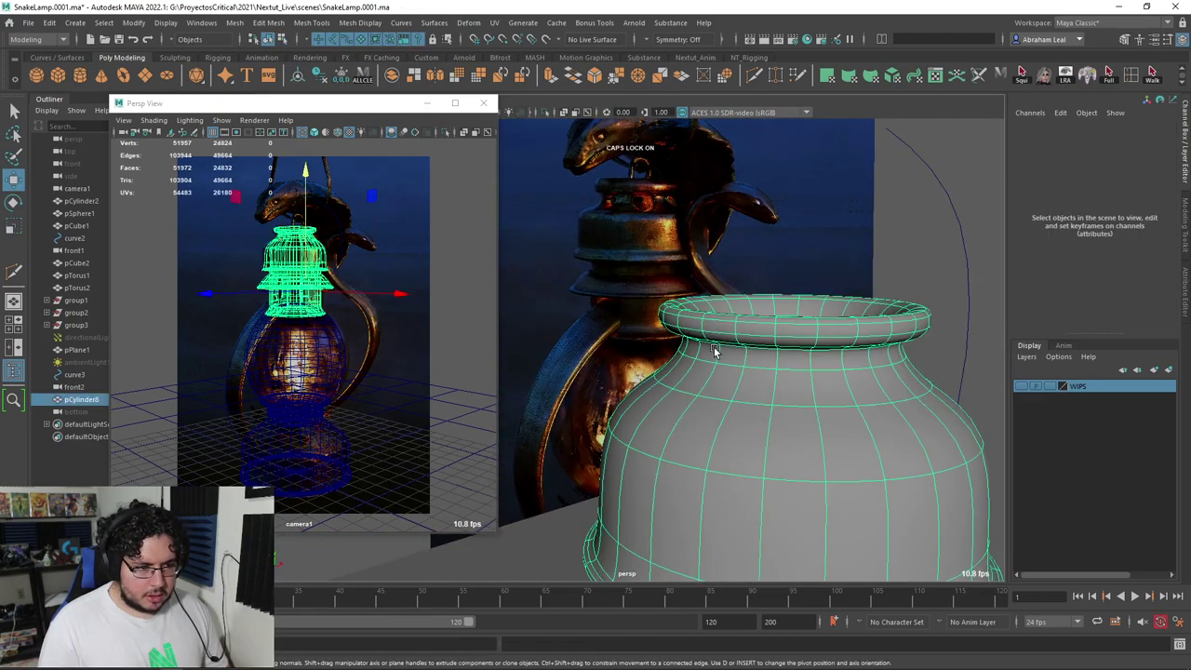
Turn off smooth preview, raise the edge loop along the lip's top slightly and scale the lip's inner edge loop
key("1")
scroll(713, 389, "up", 3)
left_click_drag(713, 389, 654, 379, "alt")
scroll(633, 359, "up", 3)
scroll(624, 351, "up", 3)
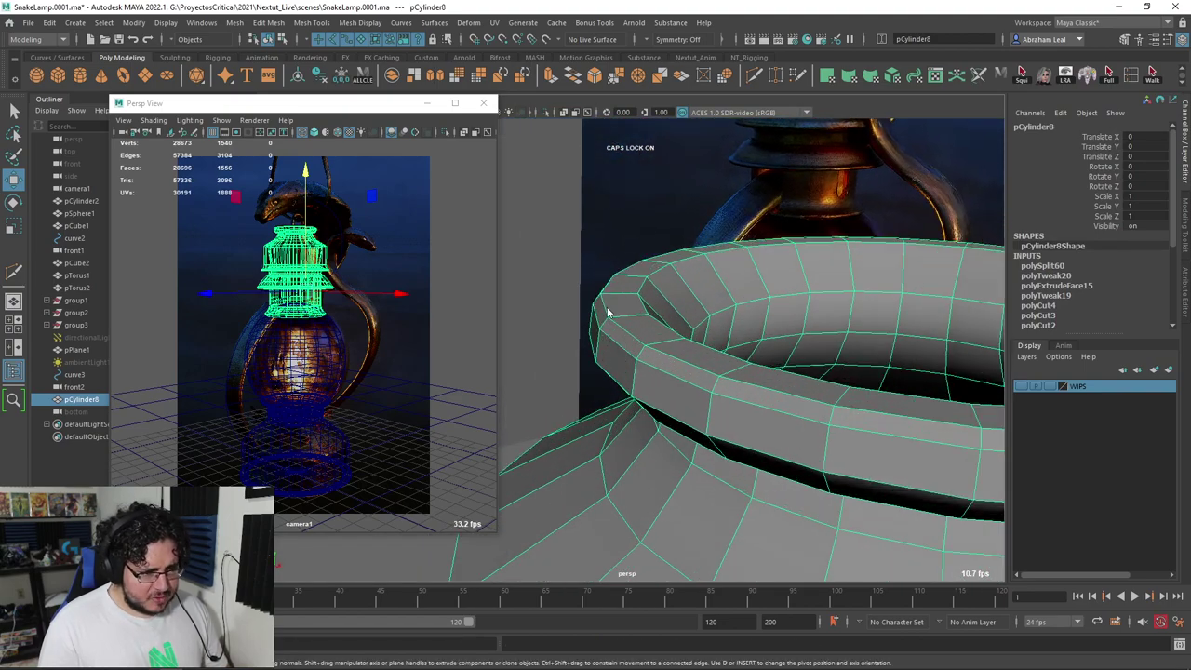
key("F10")
double_click(607, 312)
left_click_drag(940, 197, 941, 190)
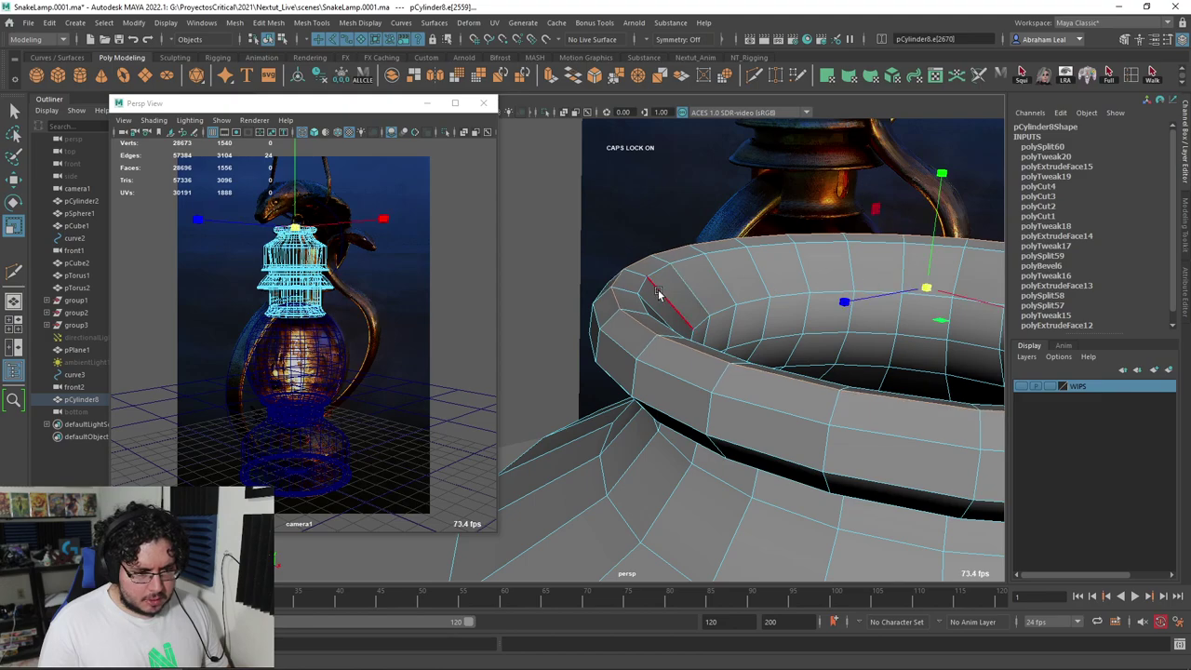
left_click_drag(941, 191, 948, 178)
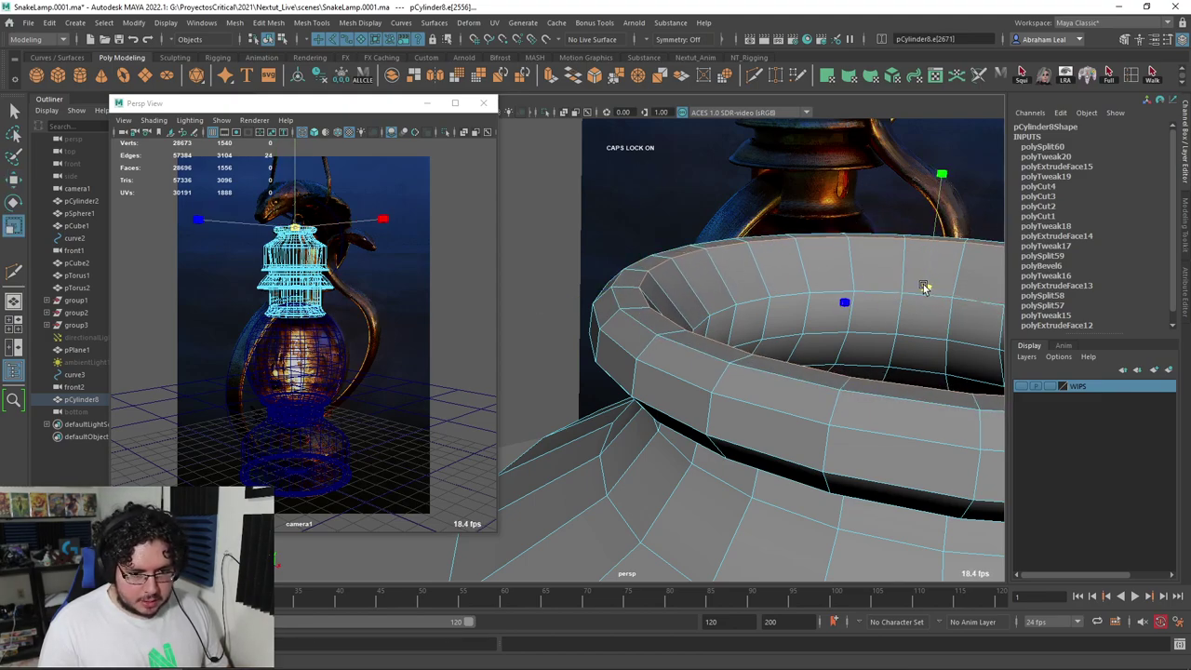
left_click_drag(921, 287, 919, 286)
Select the edge loop around the shoulder of the metal top and bevel it with fraction 0.19 and 2 segments
right_click_drag(917, 288, 749, 322, "alt")
left_click_drag(750, 322, 716, 289, "alt")
left_click(767, 181)
left_click(730, 286)
left_click_drag(751, 385, 766, 321, "alt")
left_click(763, 320)
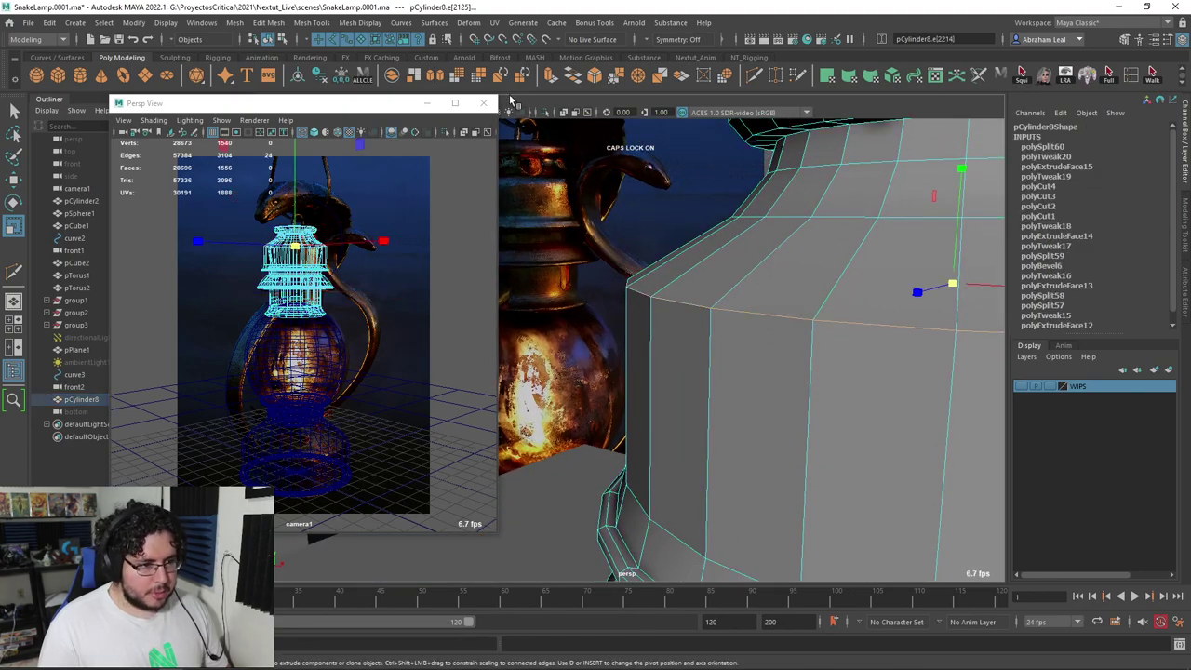
left_click(594, 75)
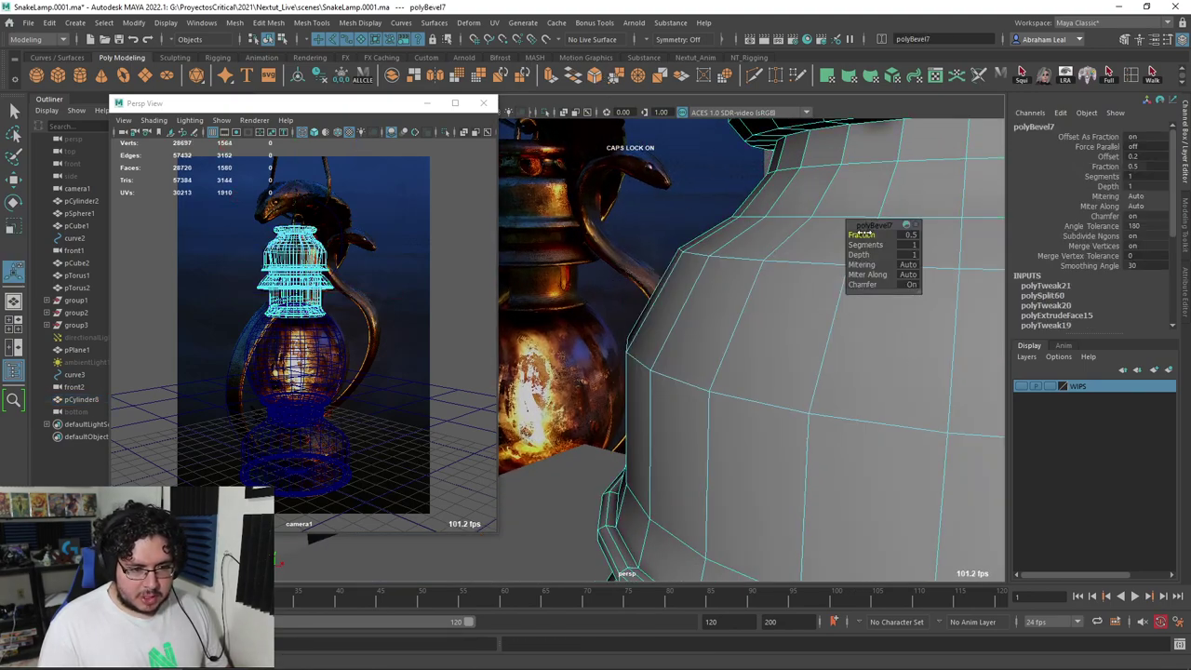
left_click_drag(819, 256, 774, 316, "alt")
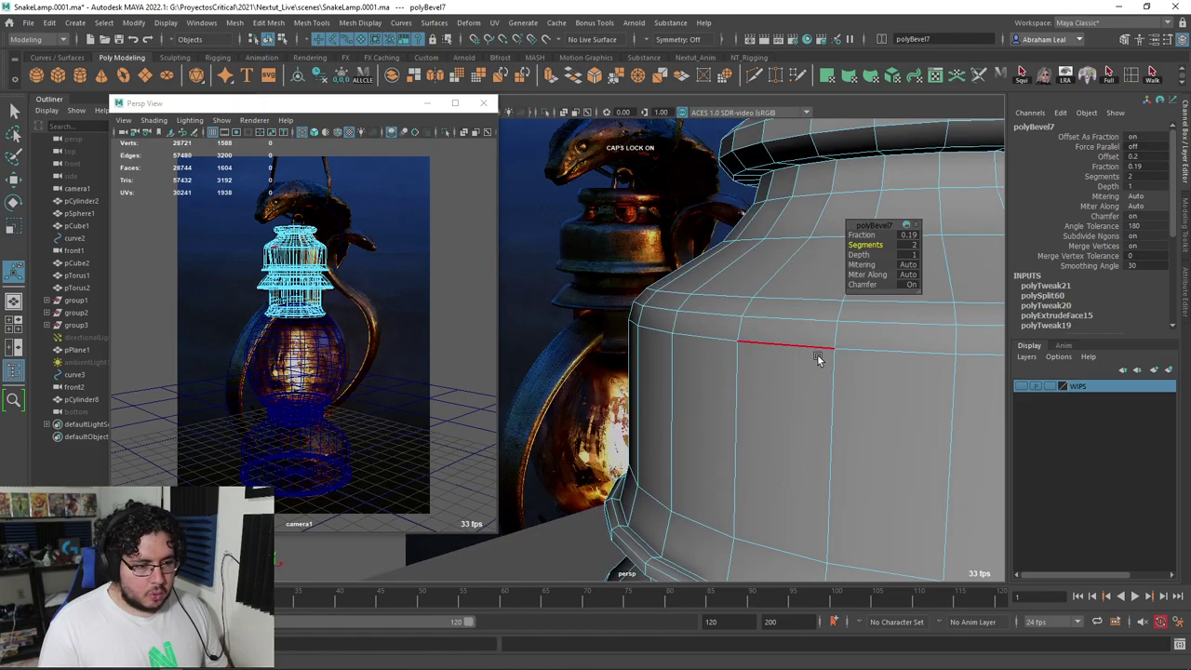
Examine the bevelled shoulder in smooth preview and object mode against the reference image
left_click_drag(819, 356, 682, 281, "alt")
key("3")
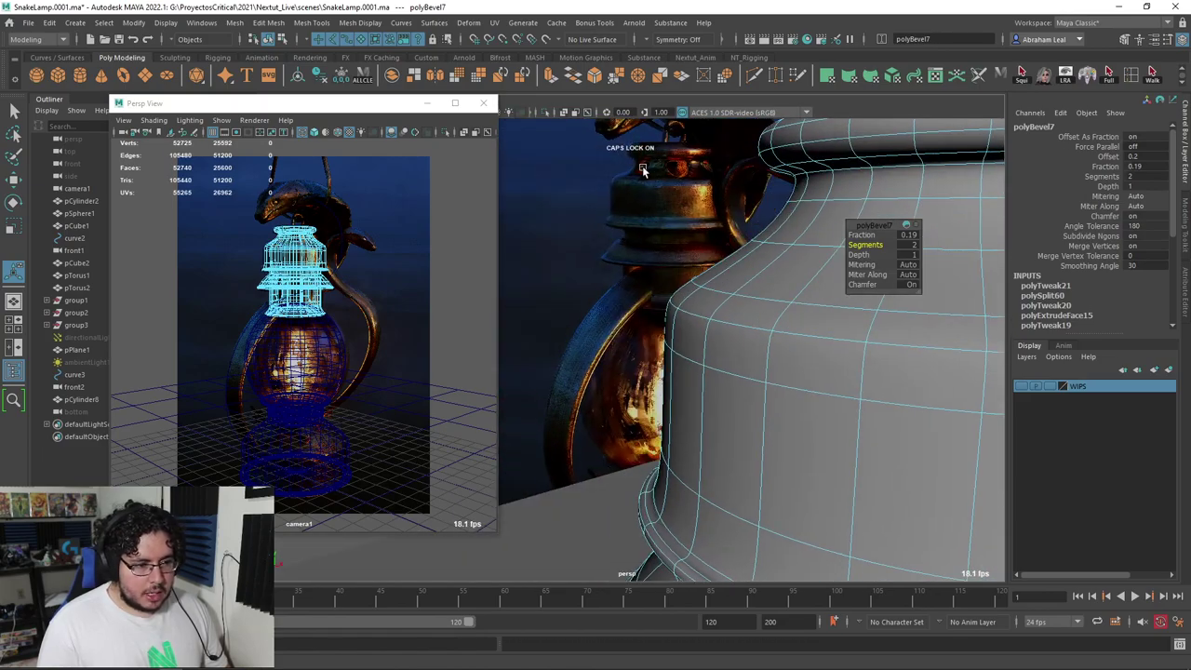
scroll(759, 331, "down", 8)
left_click_drag(747, 316, 768, 357, "alt")
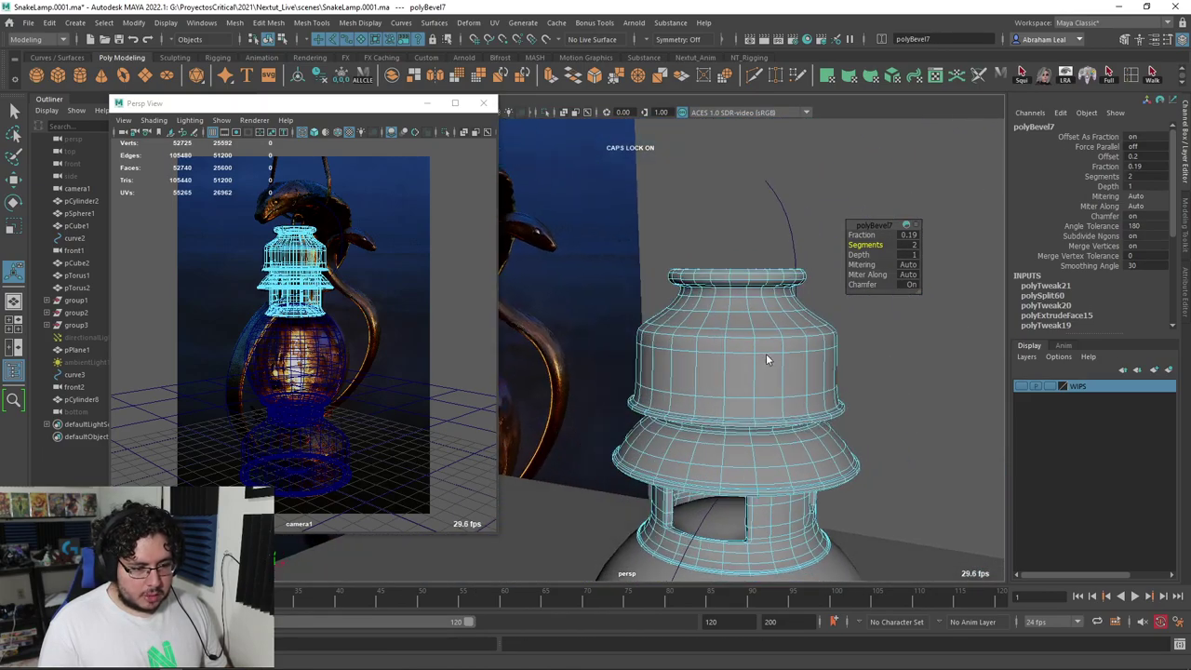
right_click_drag(766, 315, 885, 300)
key("q")
left_click(892, 384)
left_click_drag(890, 384, 843, 310, "alt")
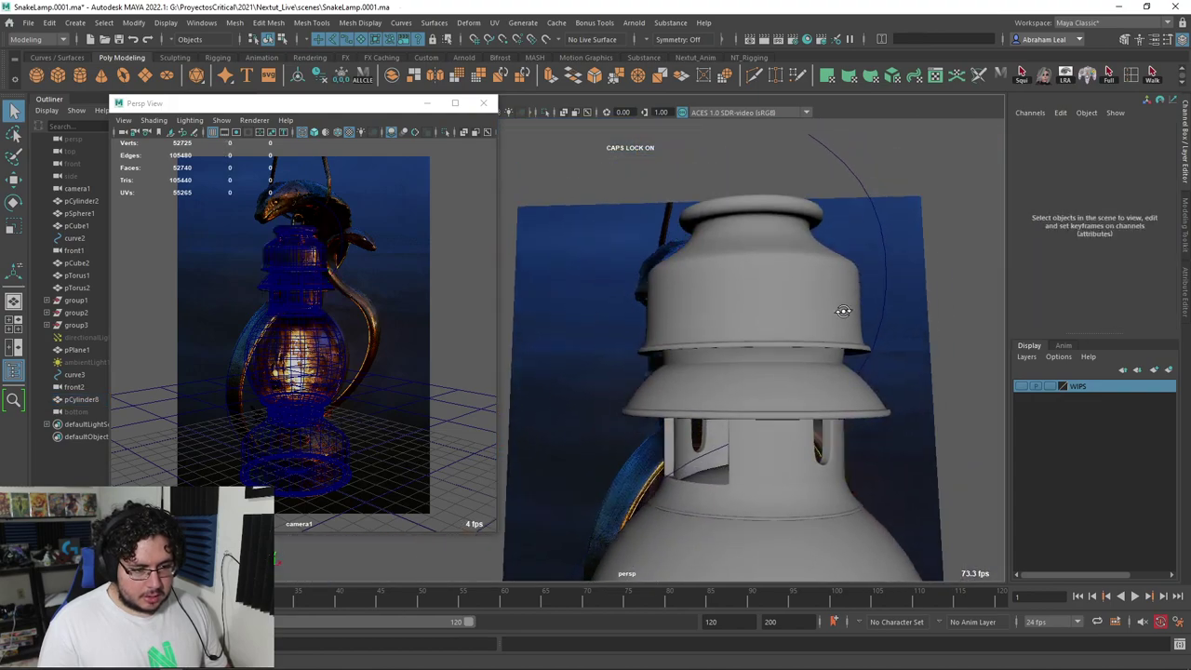
middle_click_drag(842, 376, 886, 308, "alt")
left_click_drag(887, 308, 805, 320, "alt")
Switch to the front view and examine in smooth preview where the metal top's lower rim meets the glass globe
scroll(870, 348, "up", 3)
left_click(854, 361)
key("1")
right_click_drag(805, 320, 843, 297, "alt")
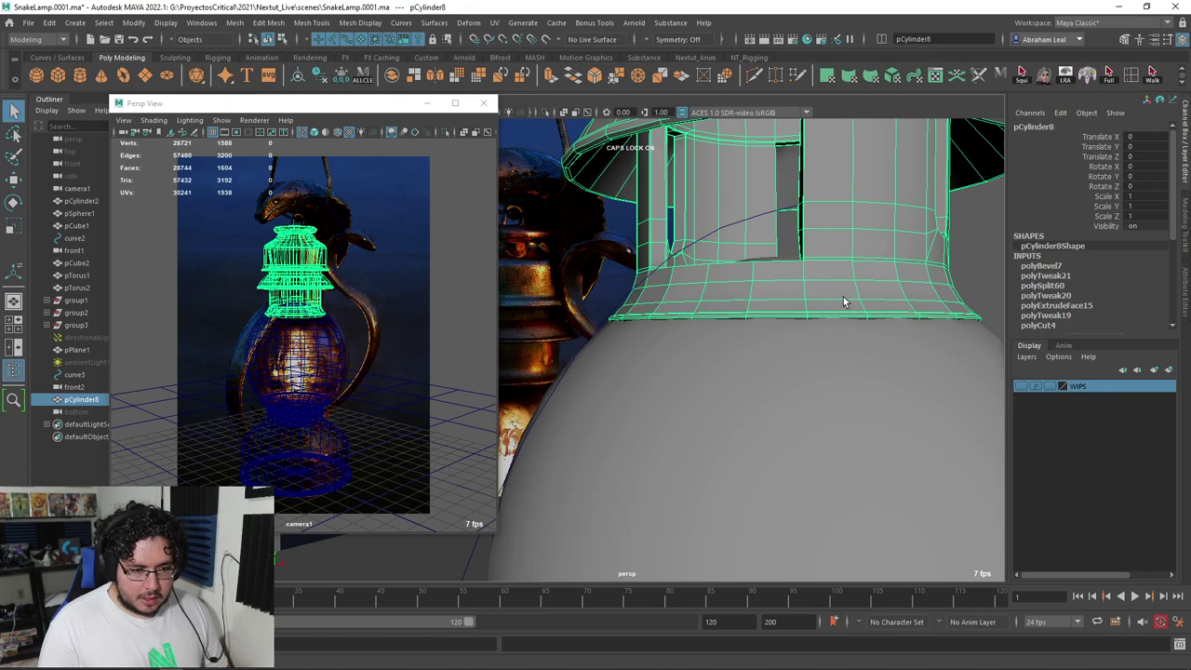
key("space")
left_click_drag(842, 298, 841, 314)
scroll(785, 386, "up", 1)
middle_click_drag(776, 410, 798, 236, "alt")
left_click(831, 453)
key("3")
left_click(832, 351)
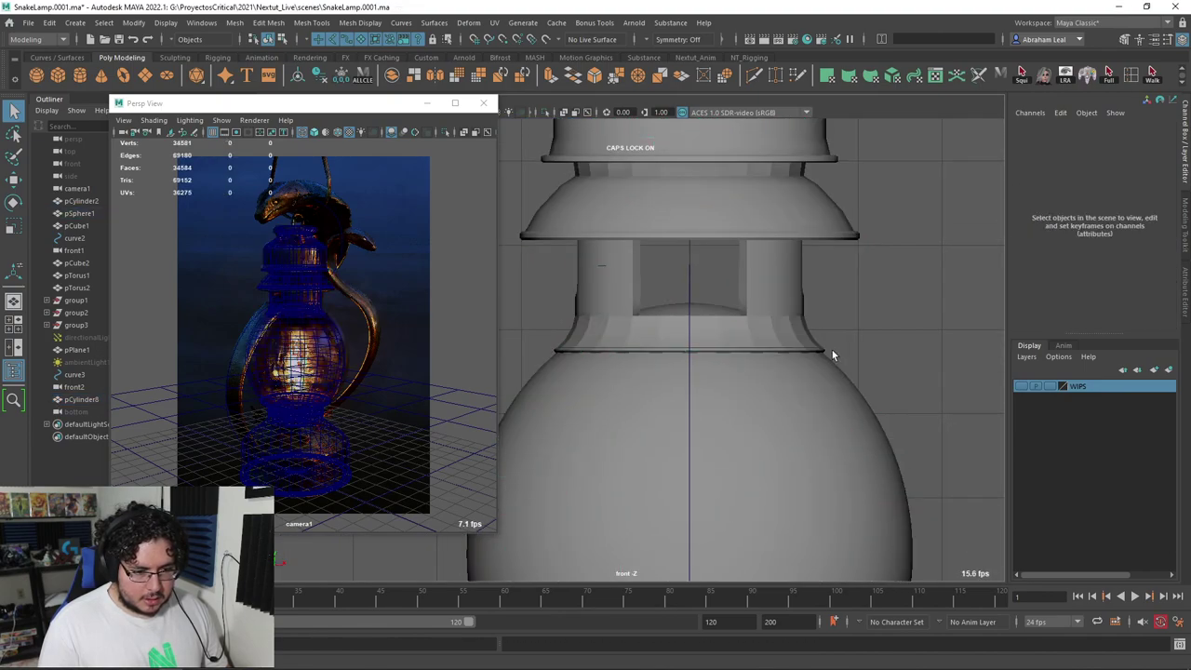
Select the vertices of the metal top's bottom rim and scale them vertically using wireframe display
left_click(800, 337)
right_click_drag(815, 333, 814, 349)
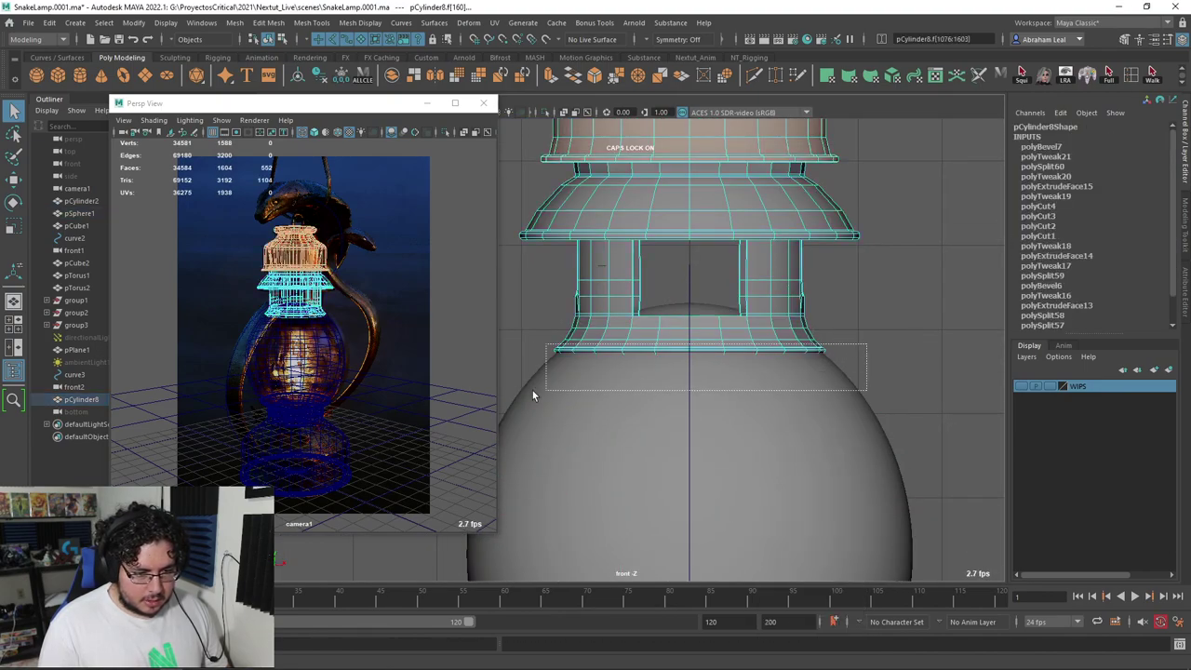
right_click_drag(710, 357, 834, 364)
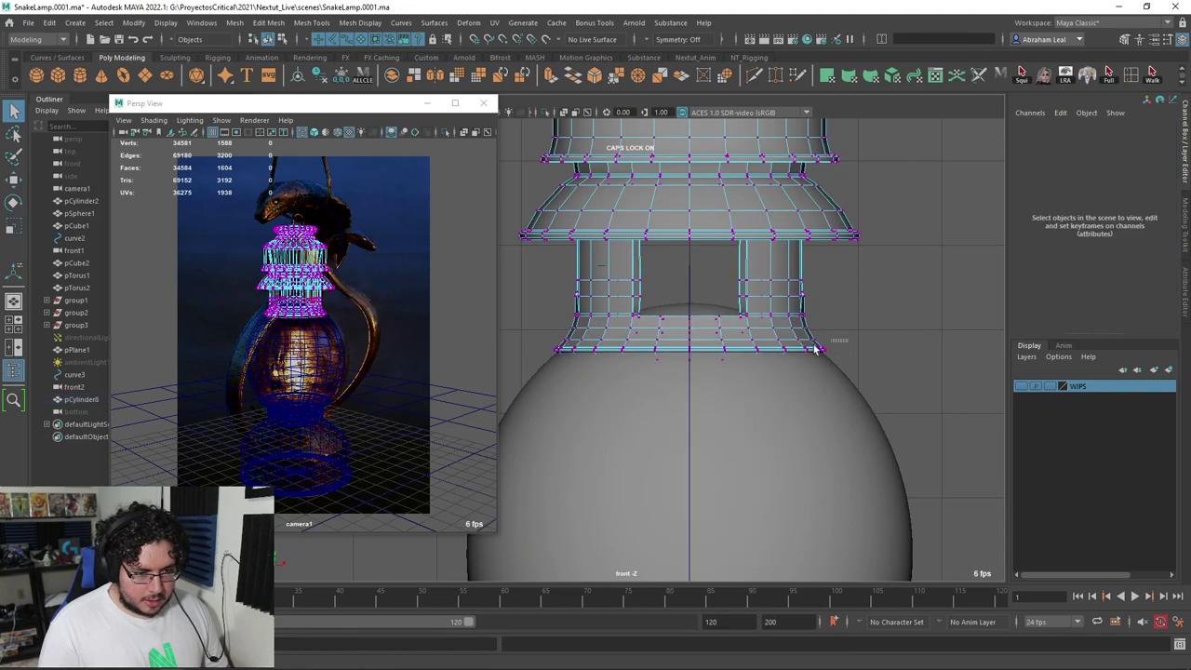
left_click_drag(536, 343, 537, 347)
key("4")
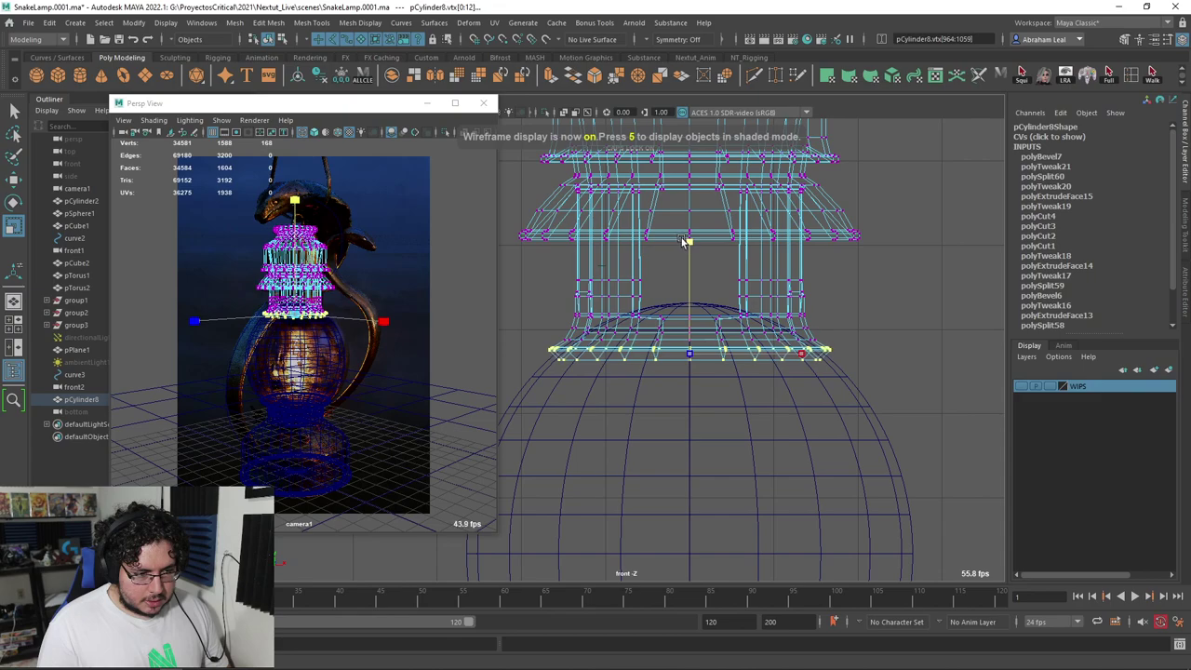
mouse_move(686, 241)
left_mouse_down()
mouse_move(793, 341)
mouse_move(832, 286)
left_mouse_up()
key("6")
Return to the perspective view in object mode and examine the smoothed metal top seated on the globe
key("space")
key("space")
left_click_drag(763, 310, 732, 358)
key("space")
right_click_drag(798, 229, 841, 194)
left_click(938, 248)
scroll(938, 249, "down", 5)
left_click_drag(939, 249, 688, 302, "alt")
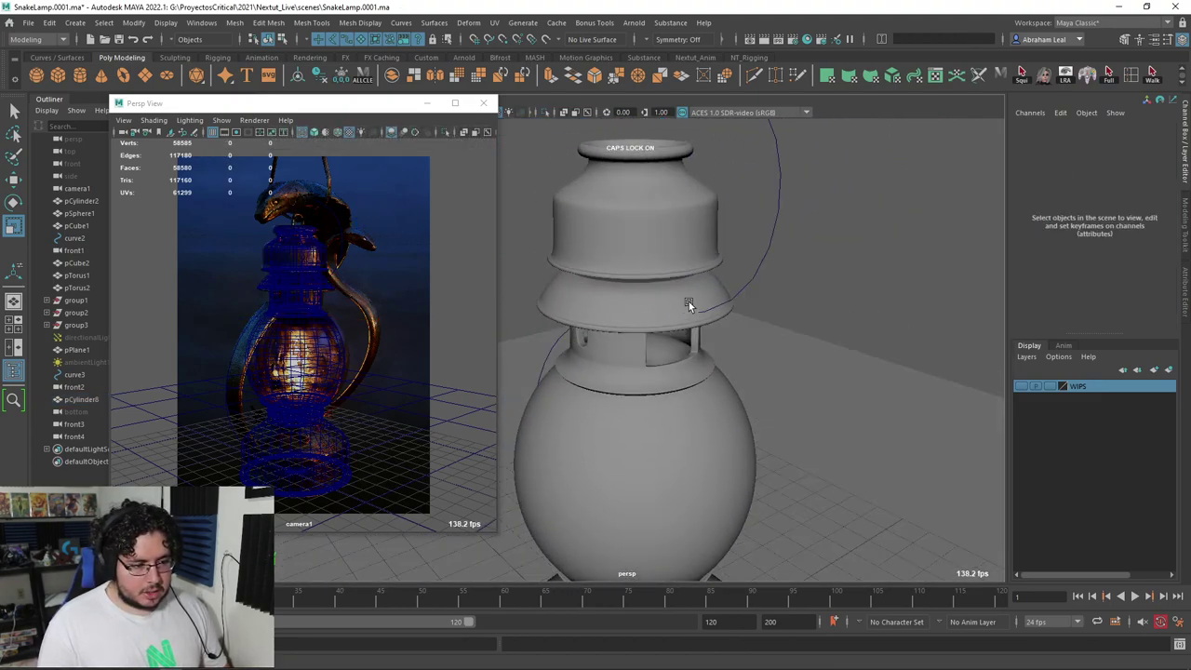
Inspect the unsmoothed edge flow of the lower flare beneath the window openings
scroll(670, 318, "up", 5)
left_click(656, 331)
scroll(695, 356, "up", 4)
mouse_move(695, 357)
left_mouse_down("alt")
mouse_move(810, 368)
mouse_move(831, 341)
mouse_move(714, 362)
left_mouse_up("alt")
key("1")
left_click_drag(691, 316, 730, 320, "alt")
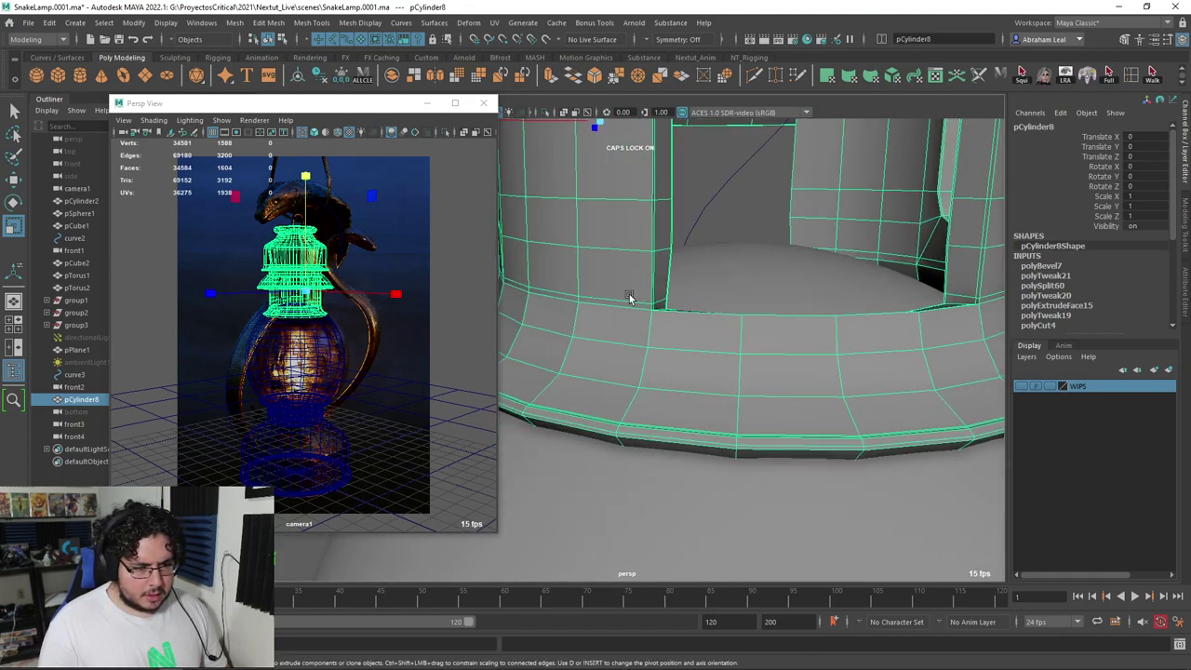
right_click_drag(623, 295, 614, 251)
left_click(611, 294)
left_click_drag(611, 300, 816, 289, "alt")
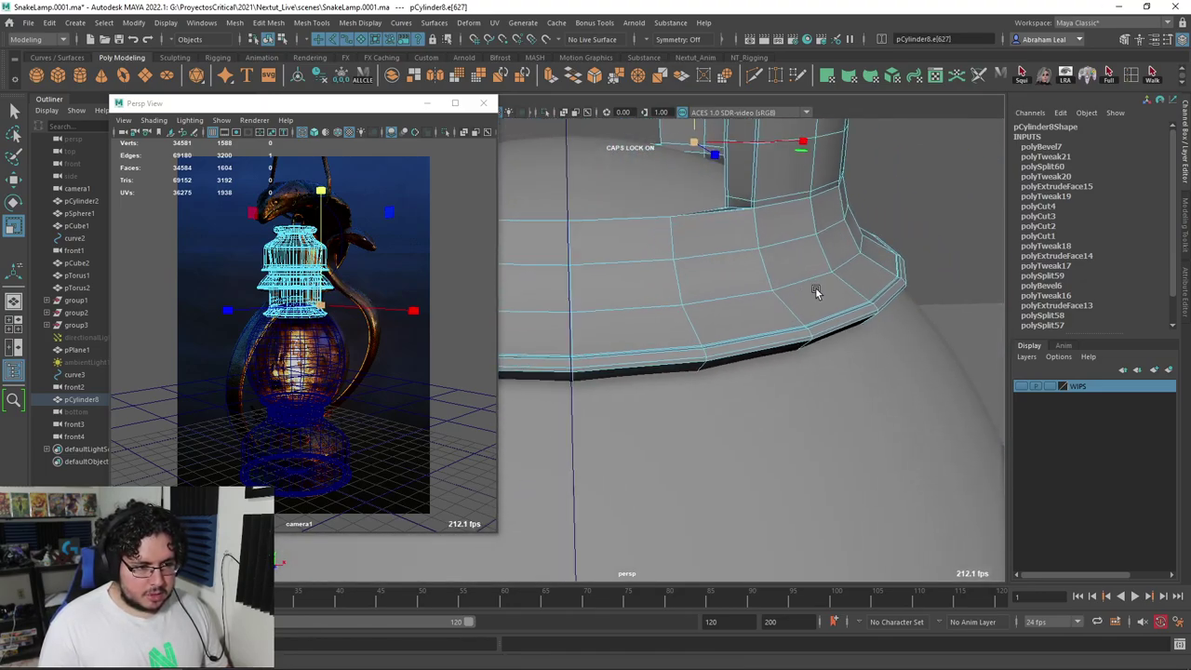
Review the smoothed lower flare, window openings, flanges and upper lip from several angles against the reference image
right_click_drag(816, 290, 771, 304, "alt")
key("3")
left_click(904, 220)
right_click_drag(904, 219, 878, 234, "alt")
left_click_drag(878, 234, 795, 264, "alt")
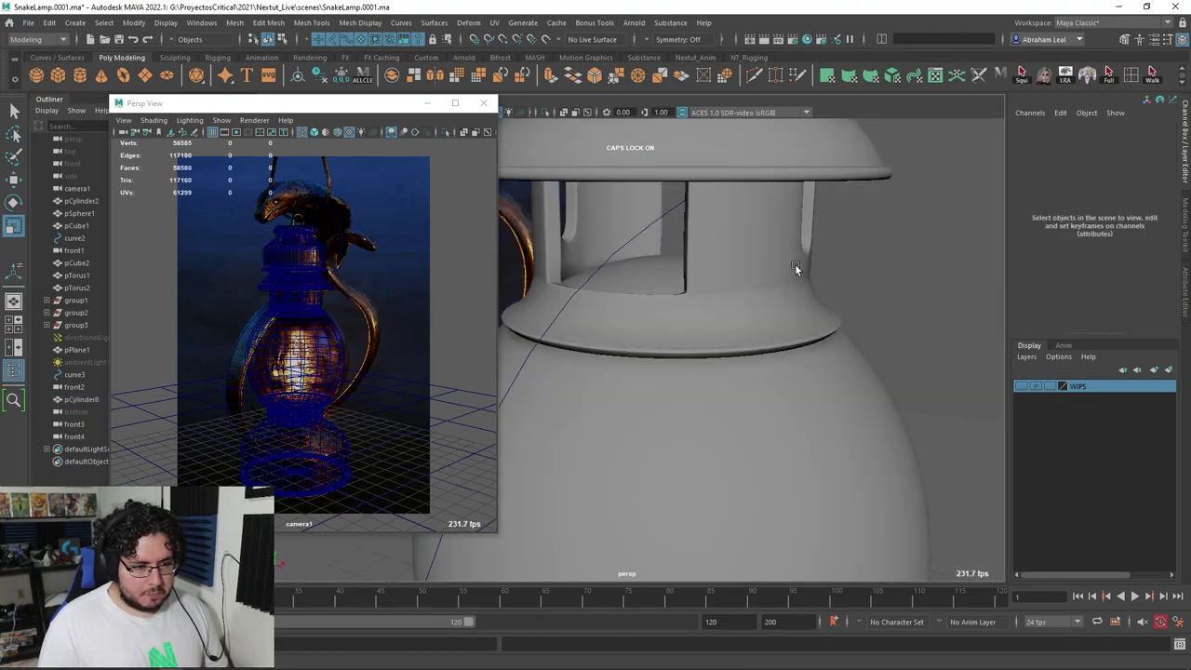
right_click_drag(795, 264, 744, 284, "alt")
left_click_drag(744, 284, 725, 308, "alt")
right_click_drag(713, 325, 748, 311, "alt")
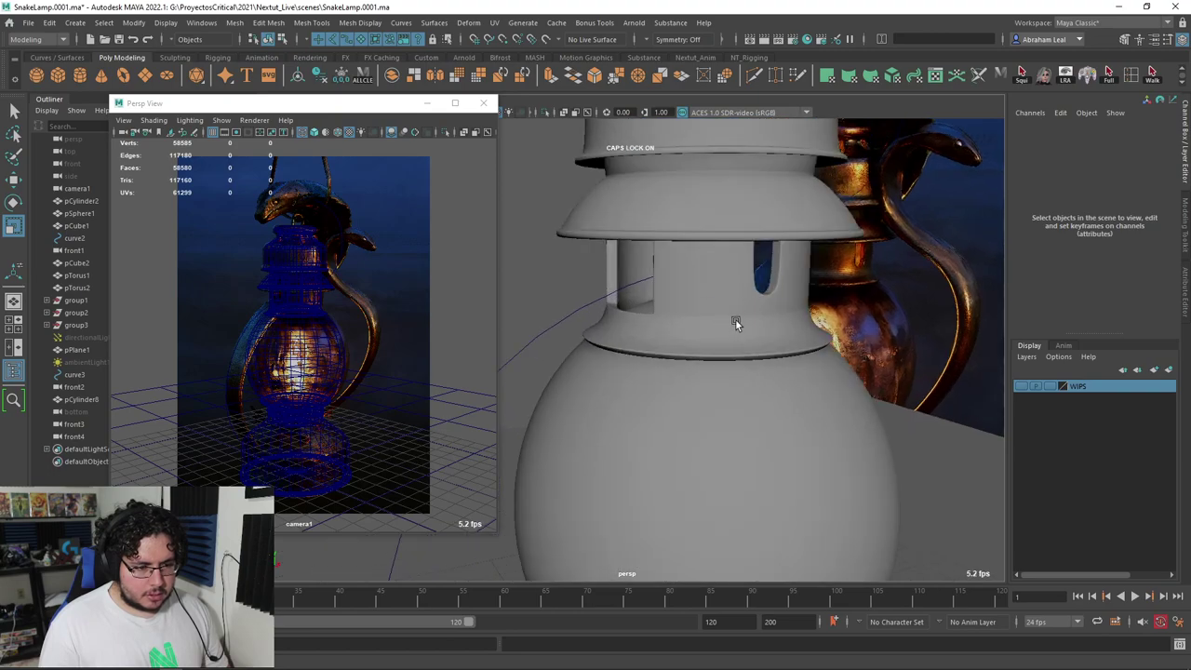
left_click_drag(736, 320, 744, 321, "alt")
right_click_drag(744, 321, 693, 279, "alt")
left_click(748, 316)
left_click_drag(693, 279, 835, 288, "alt")
left_click(835, 289)
right_click_drag(836, 287, 848, 316, "alt")
middle_click_drag(849, 316, 858, 375, "alt")
left_click_drag(858, 376, 772, 407, "alt")
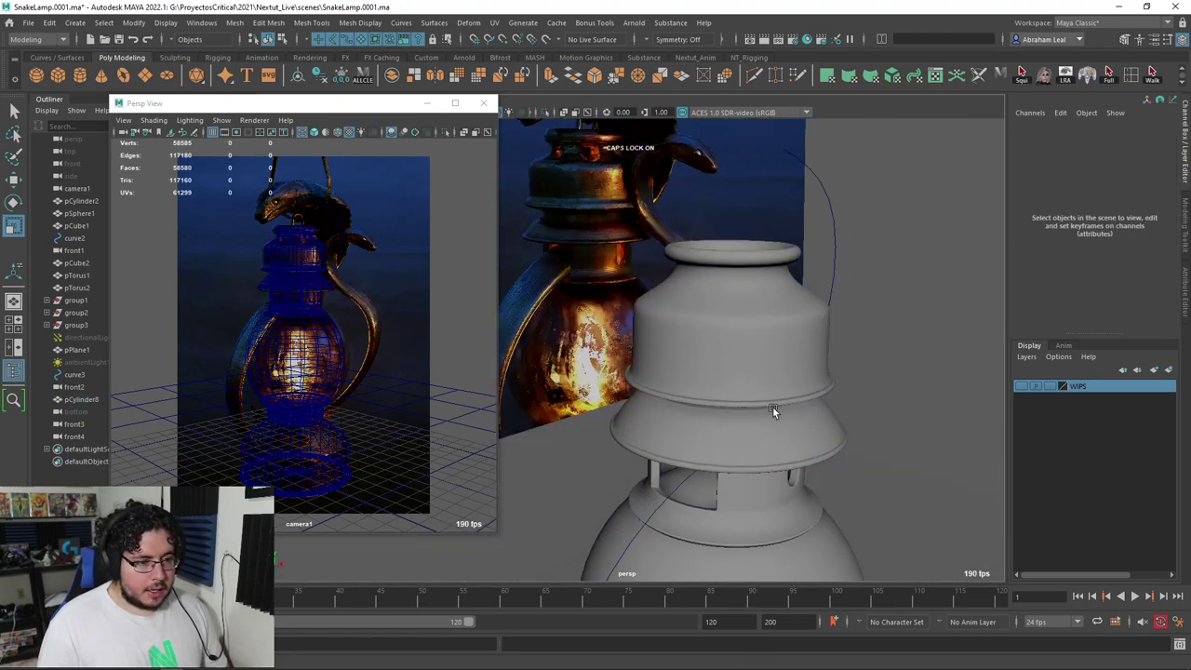
Turn off smooth preview and delete a two-by-two block of outer faces on the neck just below the lip
left_click(727, 289)
left_click_drag(732, 296, 783, 306, "alt")
key("1")
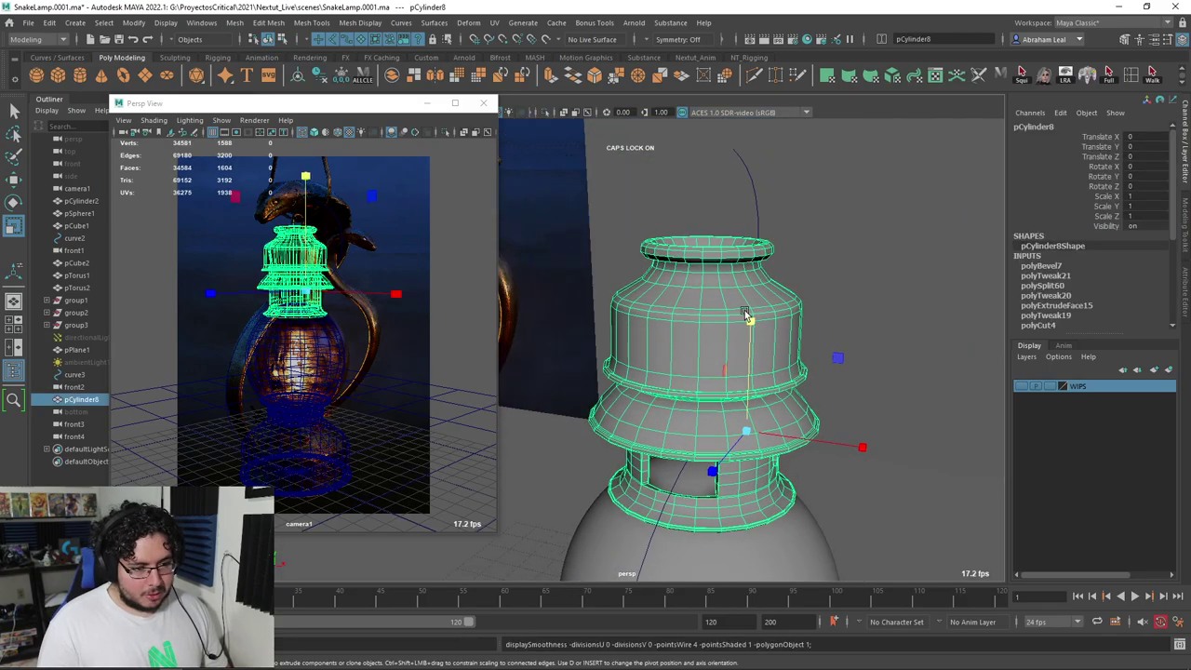
right_click_drag(744, 314, 738, 329, "alt")
mouse_move(738, 329)
left_mouse_down("alt")
mouse_move(661, 329)
mouse_move(736, 341)
left_mouse_up("alt")
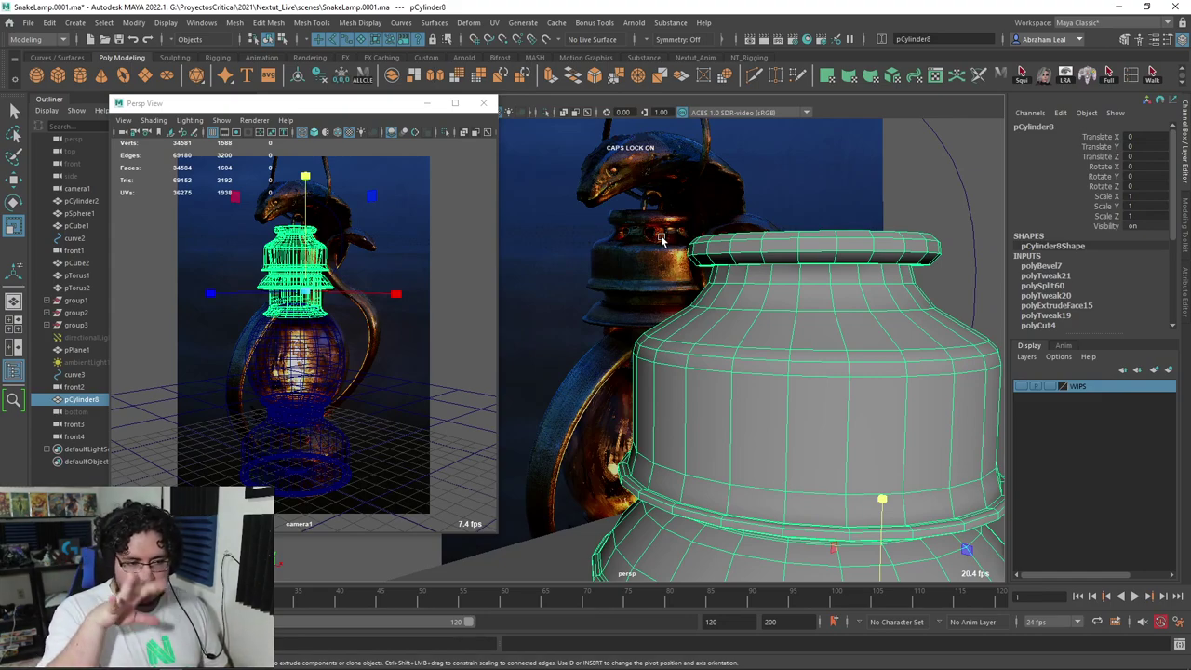
left_click_drag(750, 270, 745, 305, "alt")
right_click_drag(745, 305, 720, 322, "alt")
right_click_drag(759, 253, 750, 283)
left_click(751, 254)
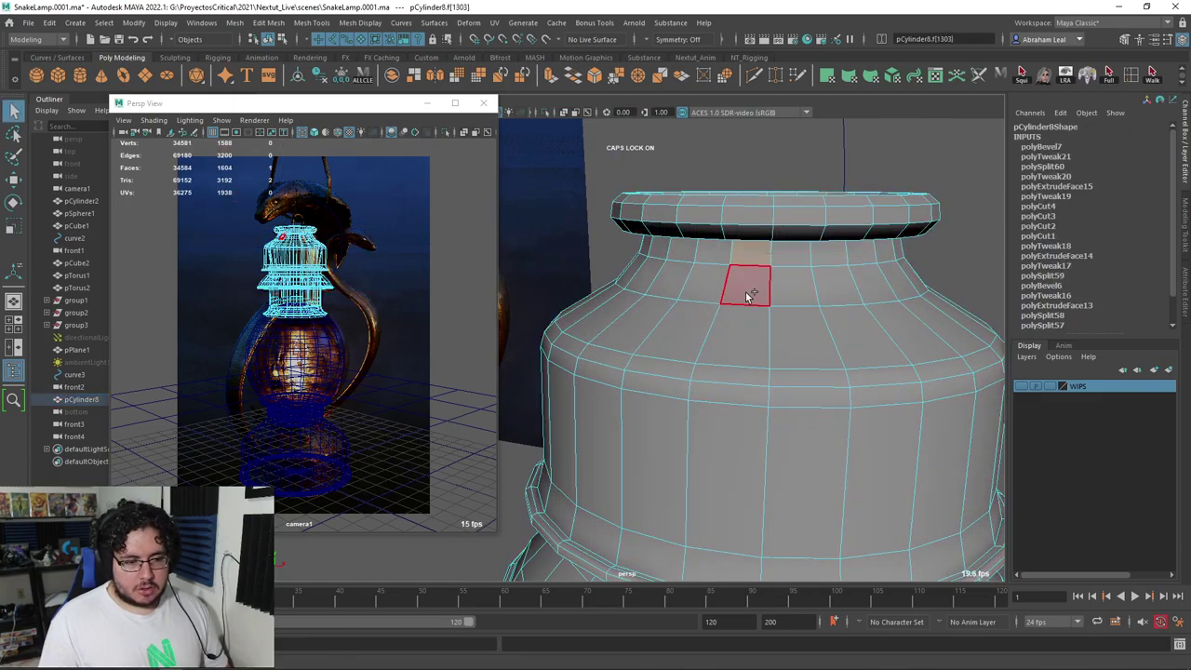
left_click(792, 258, "shift")
left_click_drag(793, 257, 729, 375, "alt")
key("Delete")
Delete the four inner-wall faces directly behind the new neck opening
left_click(750, 248)
left_click(750, 290, "shift")
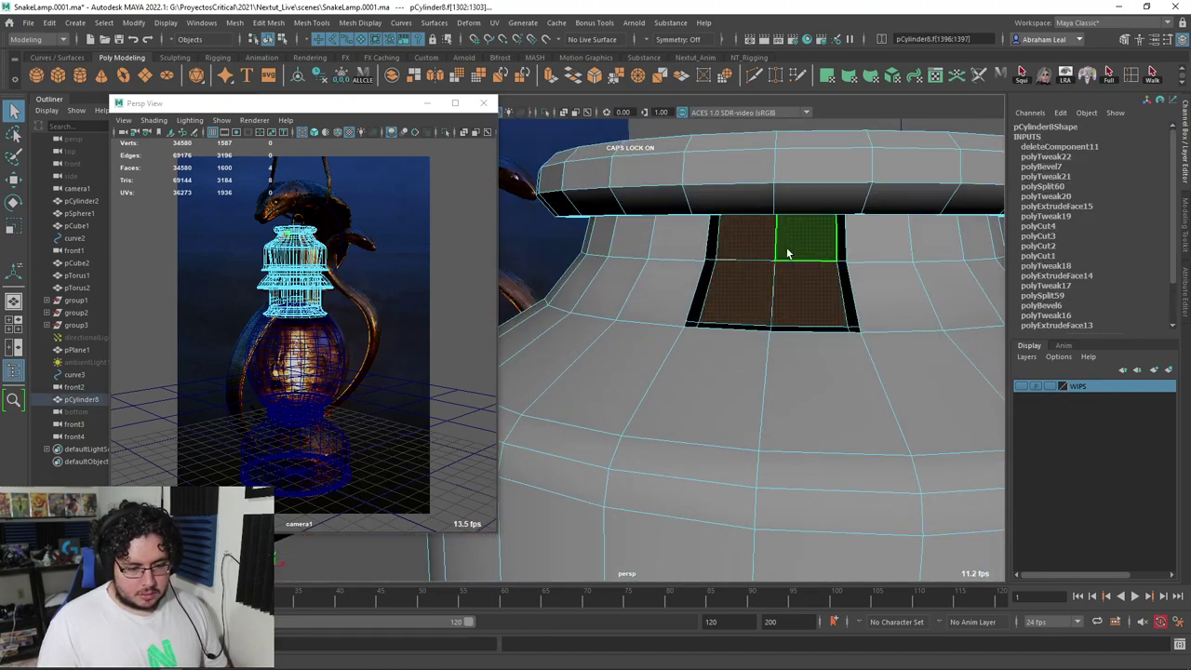
key("Delete")
Select the two-by-two block of inner-wall faces on the far side of the neck, undoing the premature deletion
left_click_drag(786, 247, 764, 274, "alt")
left_click(765, 268)
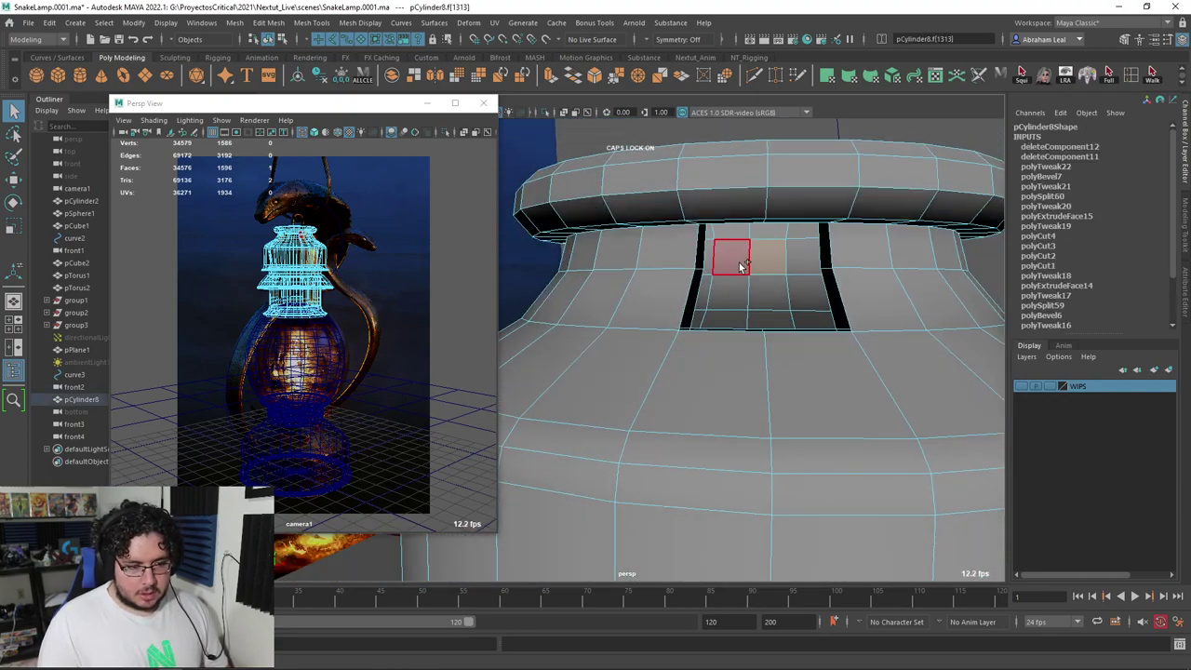
key("Delete")
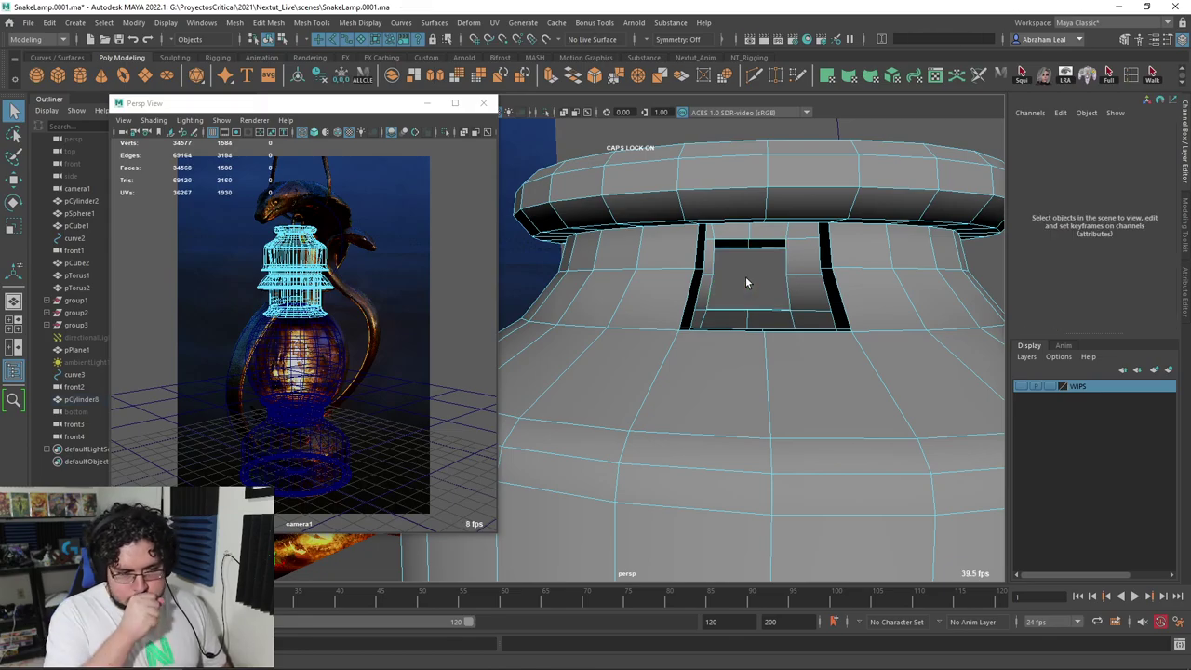
key("ctrl+z")
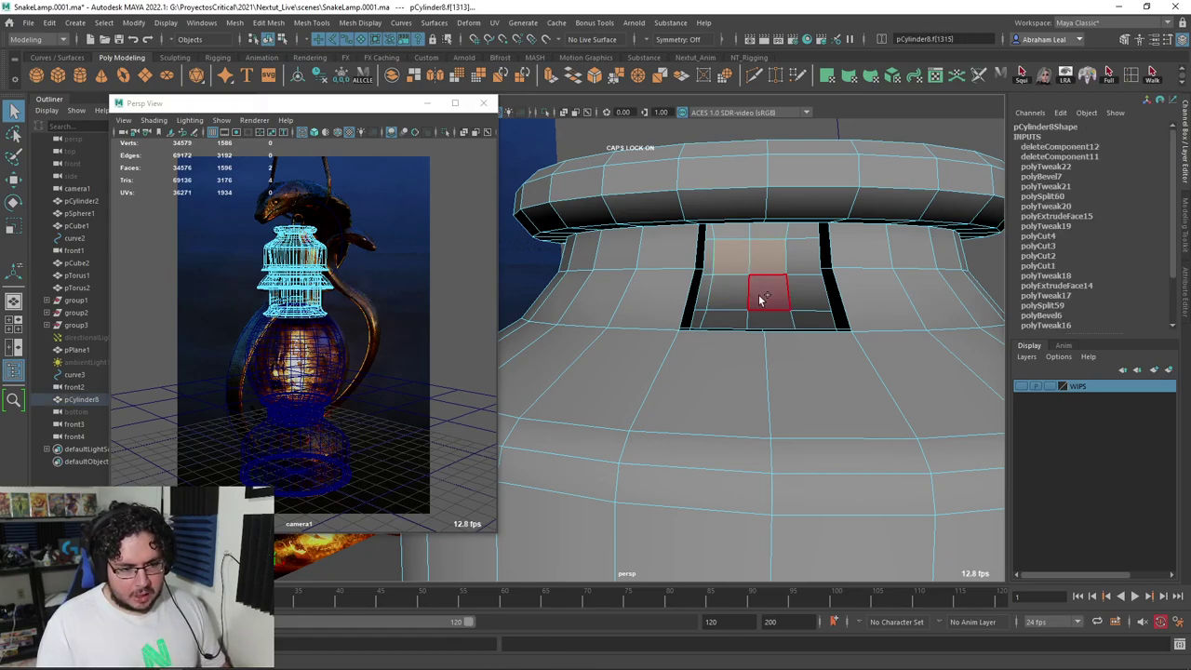
left_click(760, 300, "shift")
left_click(731, 294, "shift")
Complete the opposite neck opening by deleting the inner faces and the matching two-by-two block of outer faces
scroll(851, 292, "down", 3)
left_click_drag(859, 292, 744, 321, "alt")
mouse_move(772, 316)
middle_mouse_down("alt")
mouse_move(688, 323)
mouse_move(758, 330)
middle_mouse_up("alt")
scroll(758, 330, "down", 3)
left_click_drag(758, 330, 715, 368, "alt")
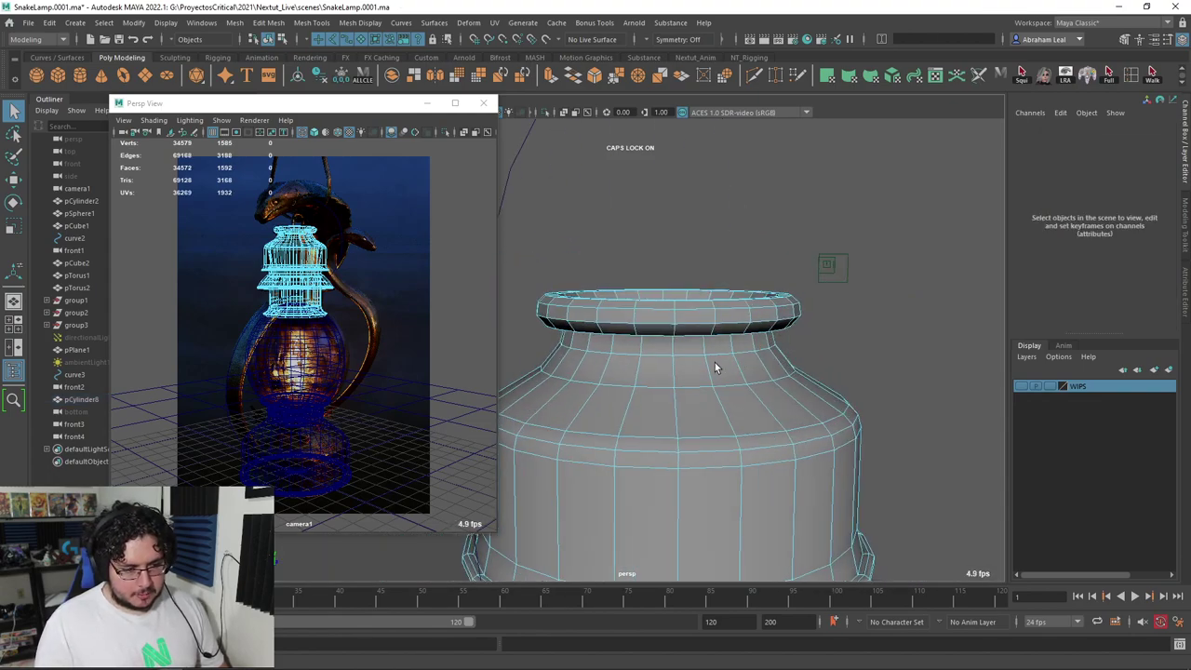
left_click(654, 348)
key("Delete")
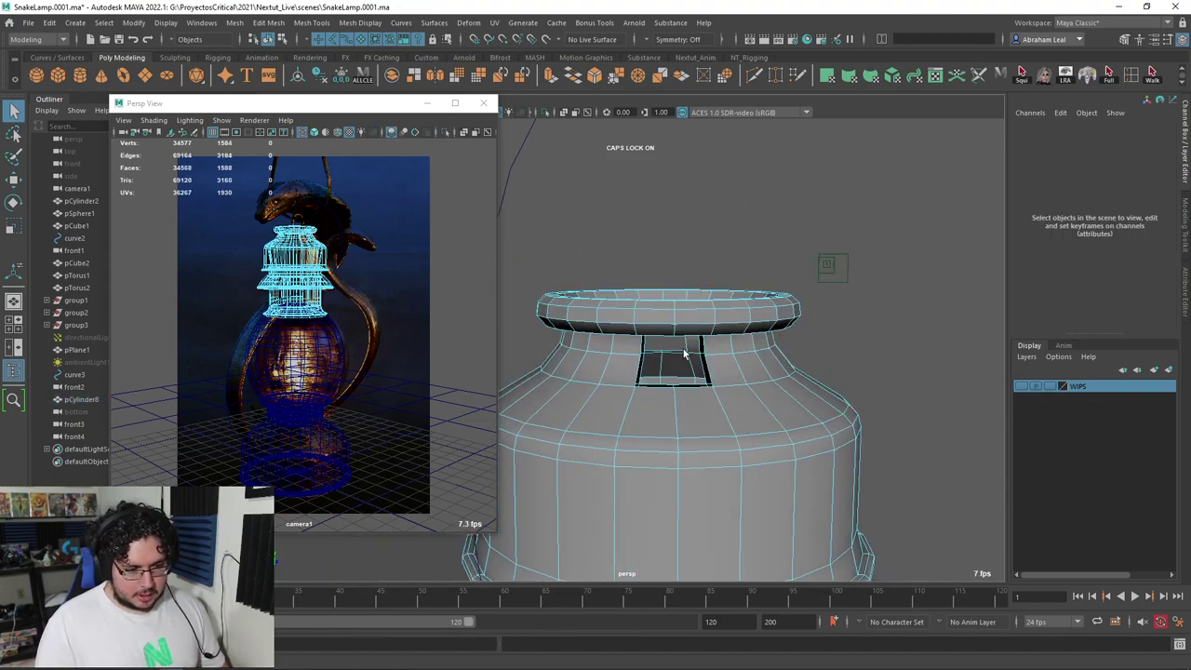
Delete two more two-by-two blocks of outer neck faces for further openings spaced around the neck
left_click_drag(676, 348, 853, 374, "alt")
right_click_drag(853, 374, 816, 373, "alt")
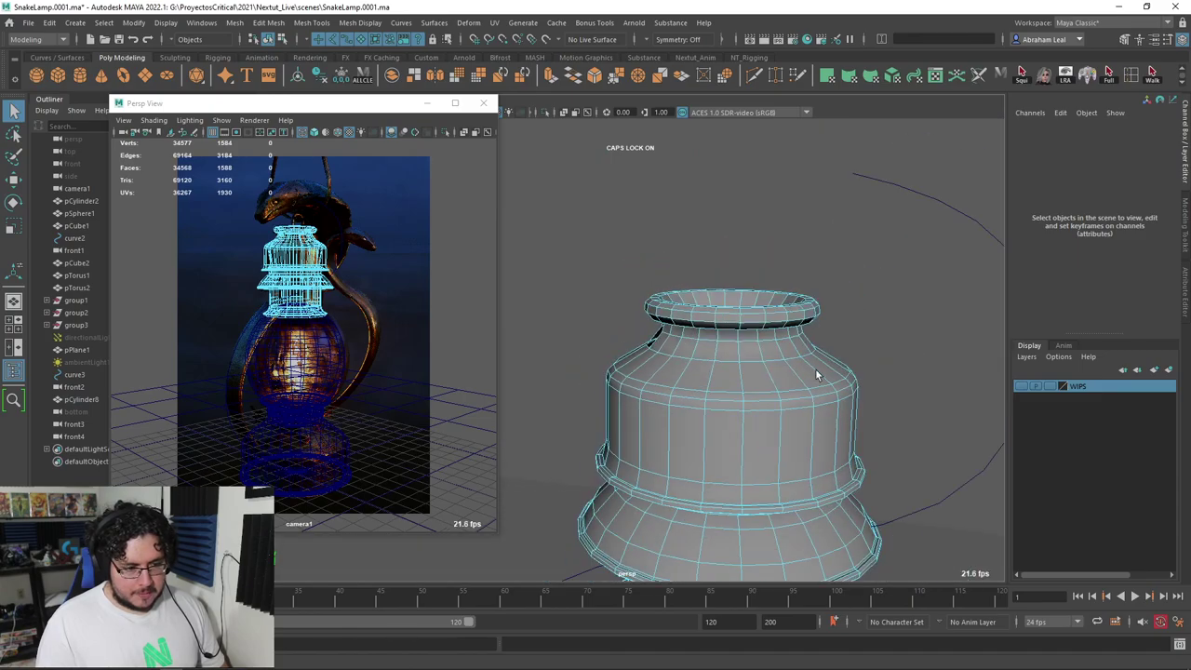
left_click_drag(816, 373, 846, 371, "alt")
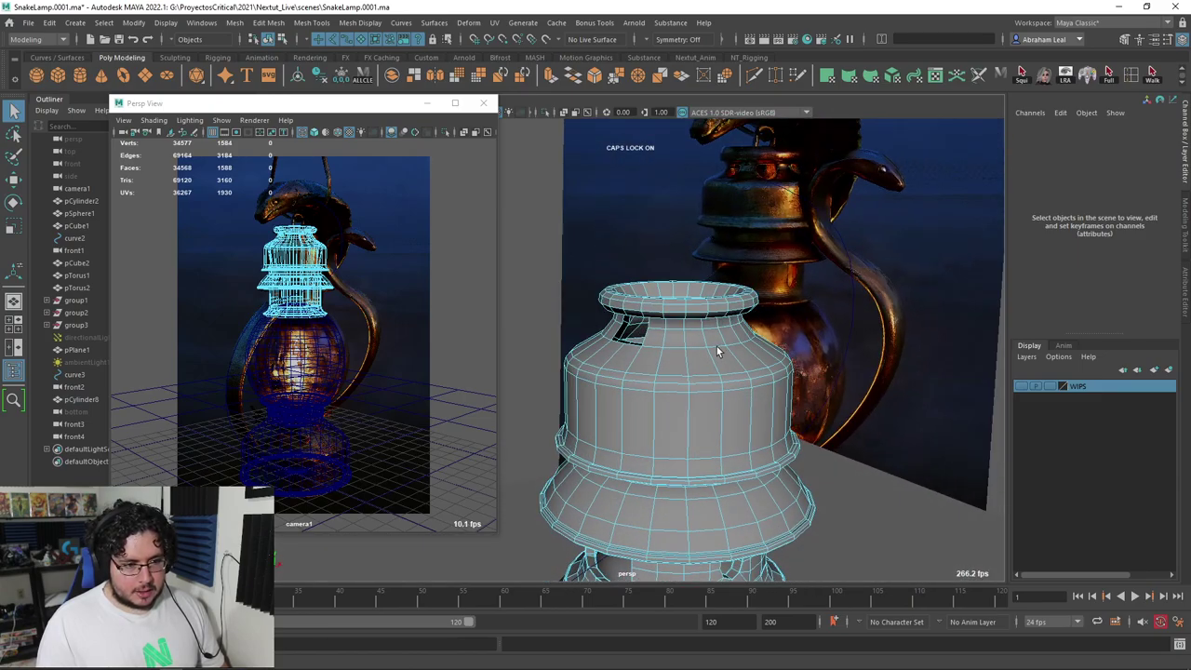
right_click_drag(716, 346, 725, 346, "alt")
left_click_drag(726, 346, 674, 361, "alt")
left_click(645, 333)
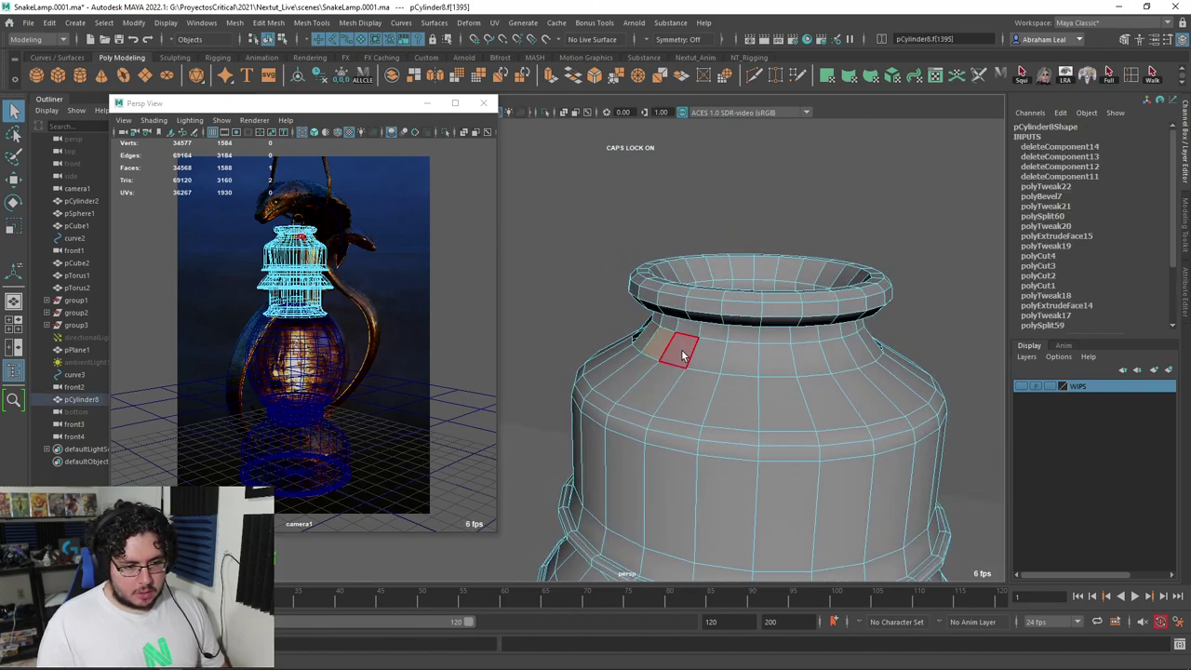
left_click(867, 347)
left_click_drag(859, 352, 860, 389, "alt")
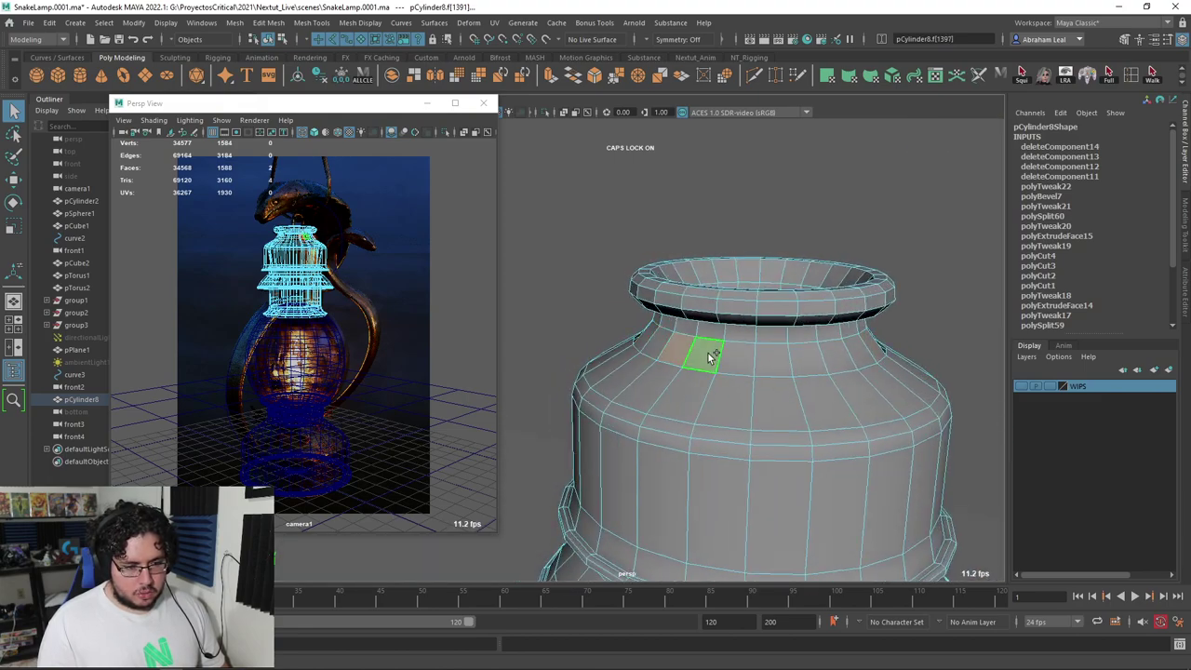
left_click_drag(709, 356, 725, 311, "alt")
key("Delete")
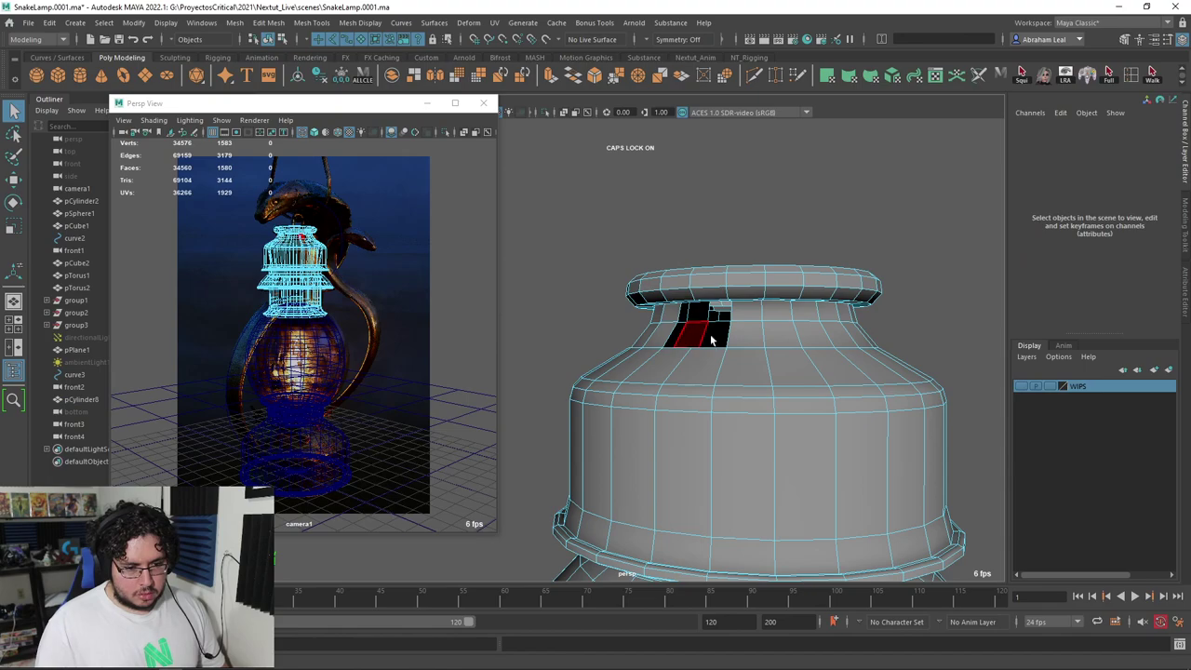
left_click_drag(779, 353, 765, 347, "alt")
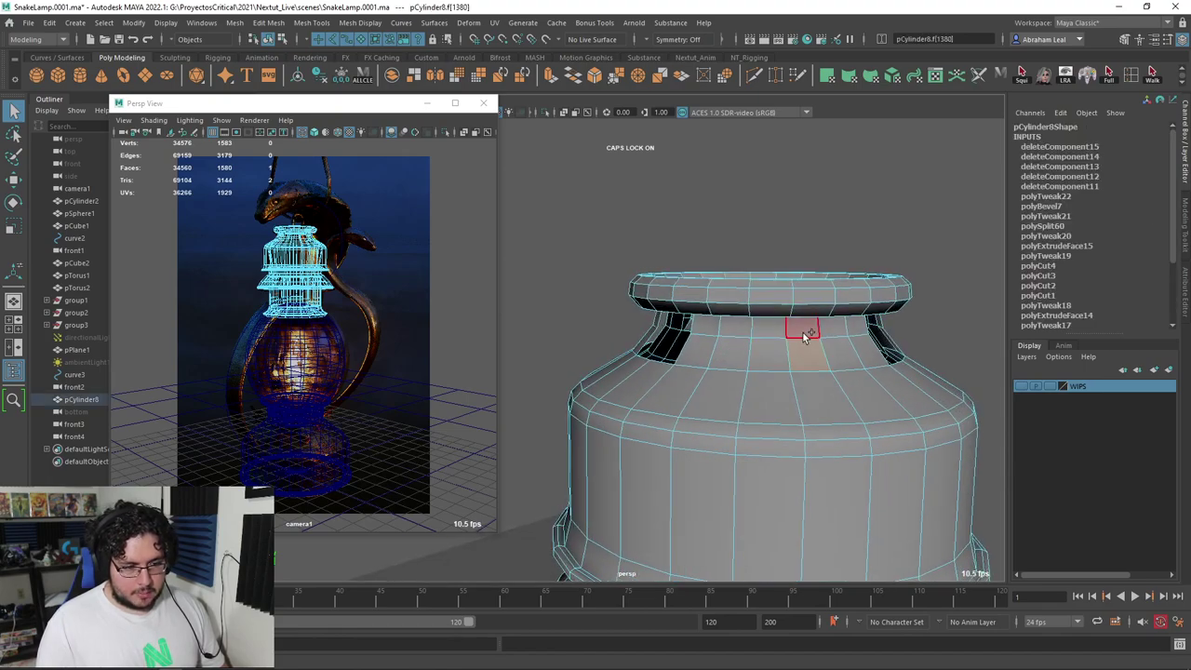
key("Delete")
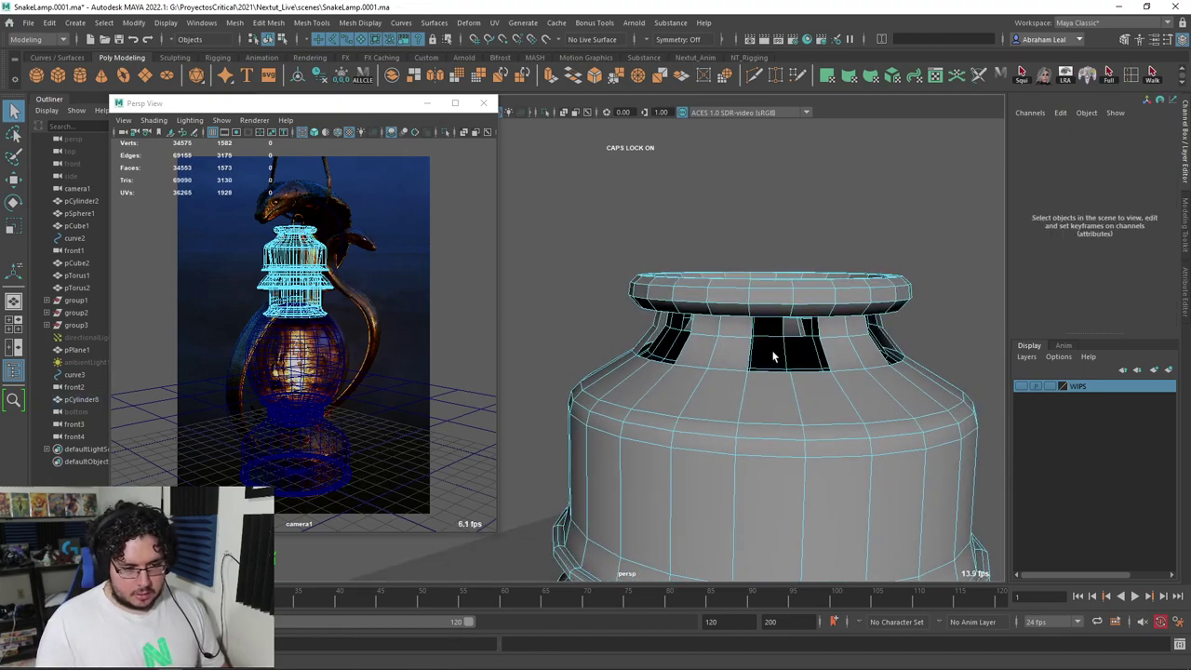
left_click_drag(773, 356, 783, 341, "alt")
key("ctrl+z")
key("ctrl+z")
key("ctrl+z")
left_click(943, 334)
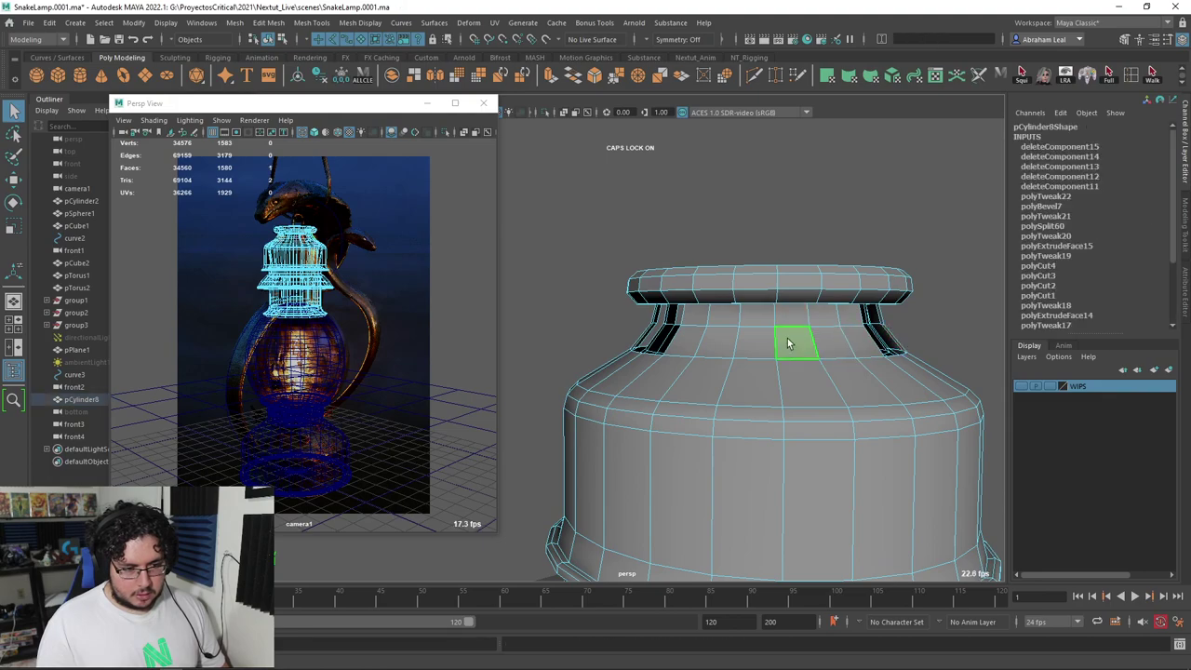
Delete the remaining outer faces and the inner-wall faces behind them to cut another two-by-two neck opening
key("Delete")
left_click_drag(756, 342, 724, 324, "alt")
left_click(771, 338)
key("Delete")
scroll(725, 324, "up", 3)
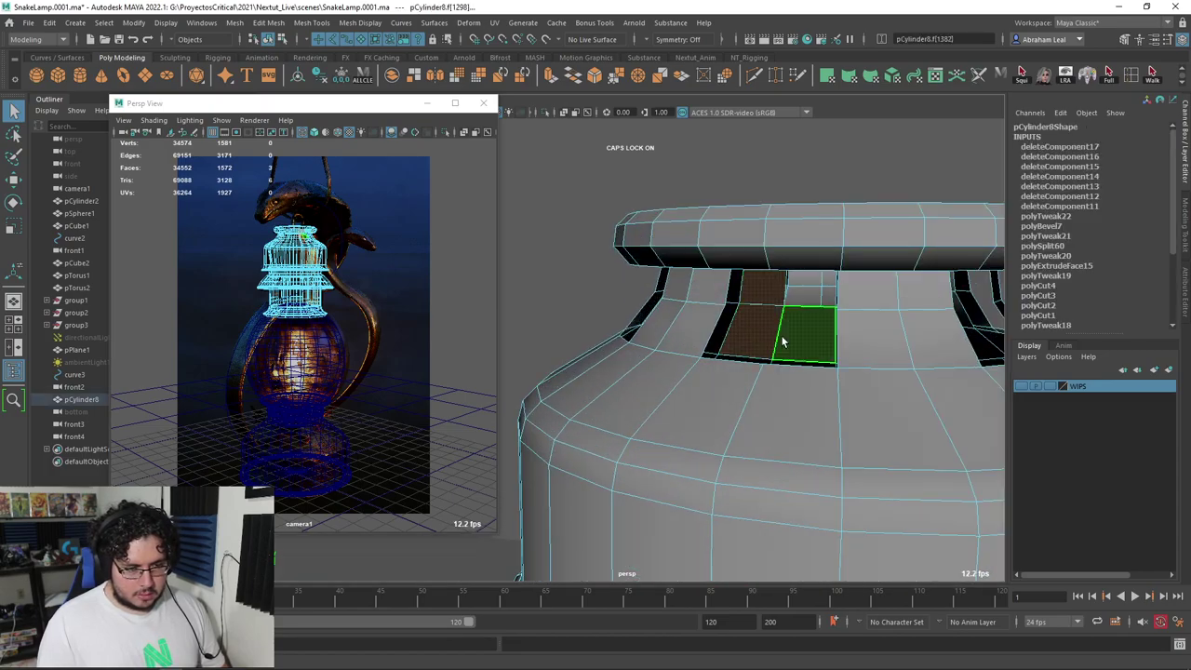
key("Delete")
Bridge the two border edges of the stray hole in the rounded lip, return to object mode and save the scene
left_click_drag(794, 347, 542, 345, "alt")
scroll(812, 345, "down", 5)
middle_click_drag(543, 345, 714, 347, "alt")
left_click_drag(714, 347, 761, 305, "alt")
middle_click_drag(761, 305, 735, 391, "alt")
scroll(728, 337, "up", 5)
left_click(687, 251)
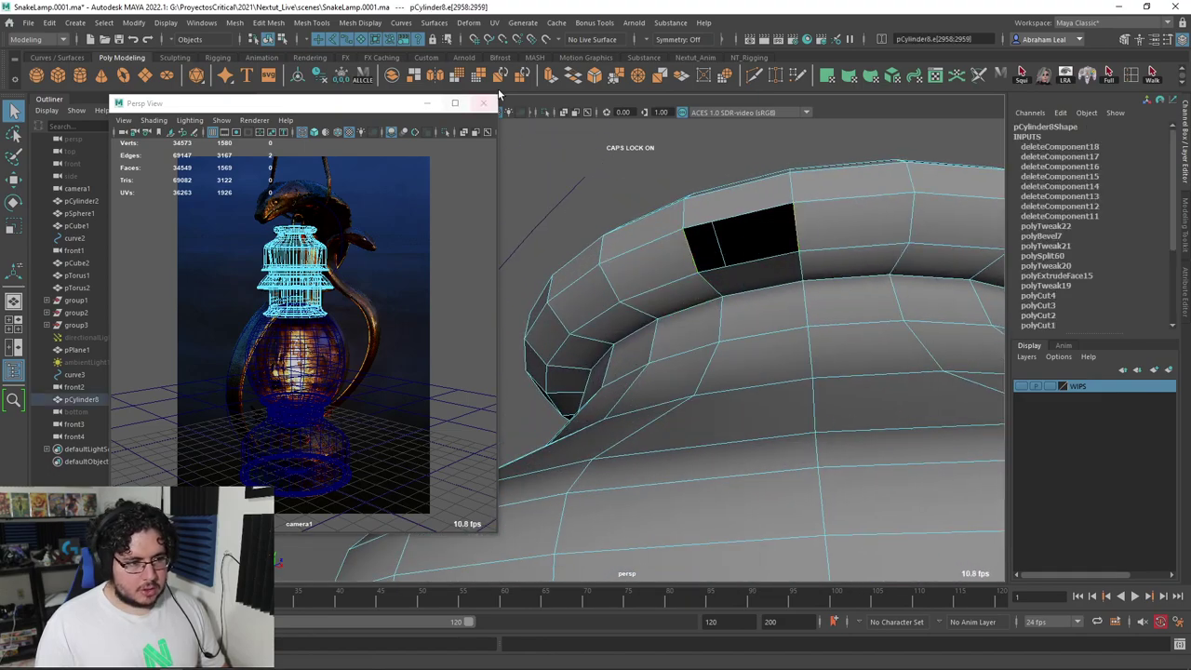
left_click(574, 75)
scroll(709, 252, "down", 3)
left_click_drag(715, 269, 755, 437, "alt")
right_click_drag(751, 313, 789, 277)
key("ctrl+s")
Try to mirror the metal top across the world X axis with cut geometry, and undo it
left_click_drag(777, 358, 736, 249, "alt")
scroll(721, 317, "down", 4)
middle_click_drag(713, 344, 756, 271, "alt")
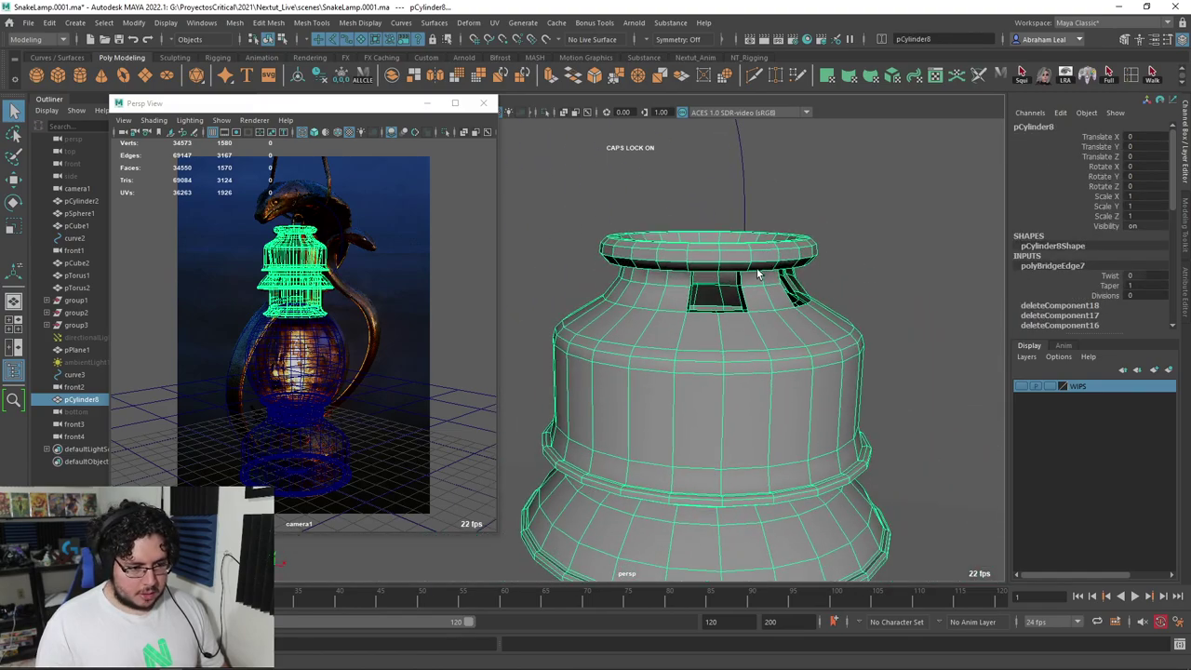
right_click_drag(768, 276, 738, 415, "shift")
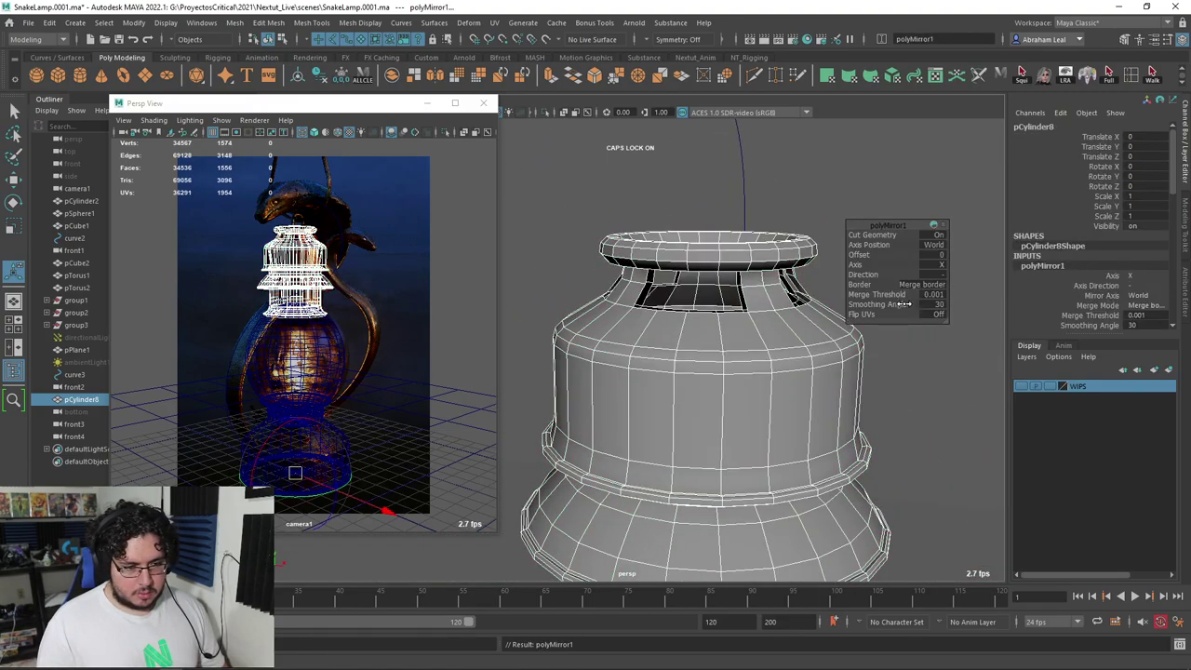
left_click_drag(904, 335, 854, 409, "alt")
key("ctrl+z")
Undo the lip bridge and all the neck face deletions back to the intact, bevelled neck
scroll(854, 410, "down", 5)
middle_click_drag(854, 409, 846, 288, "alt")
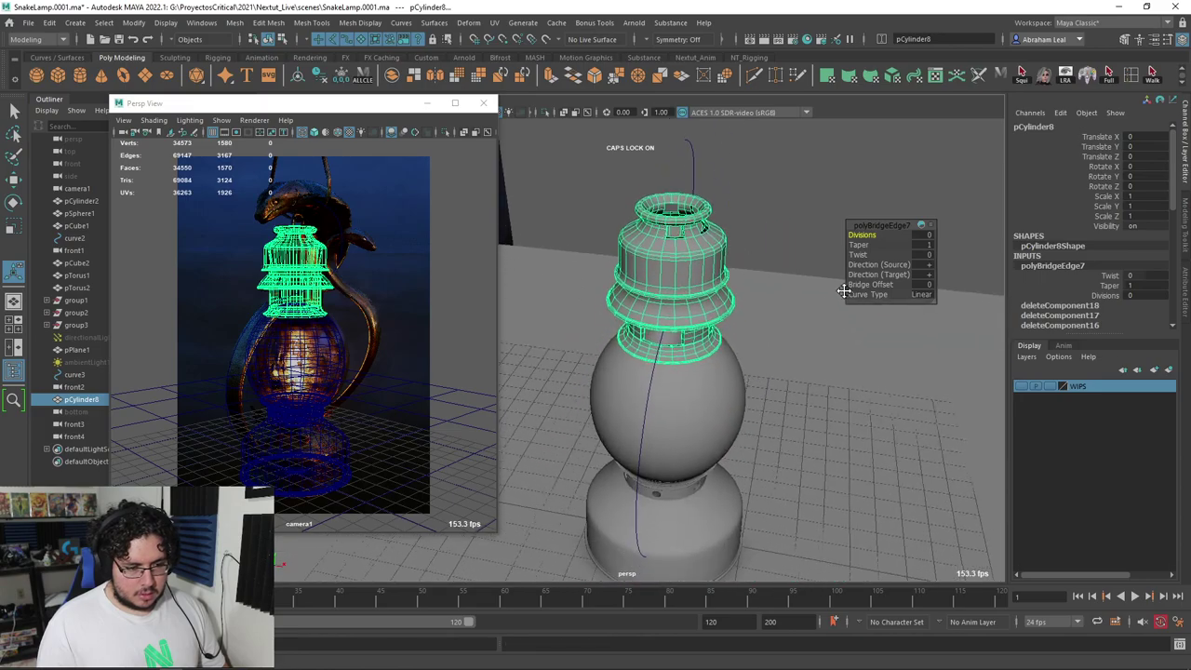
left_click_drag(846, 287, 756, 423, "alt")
scroll(771, 345, "up", 5)
key("ctrl+z")
key("ctrl+z")
key("ctrl+z")
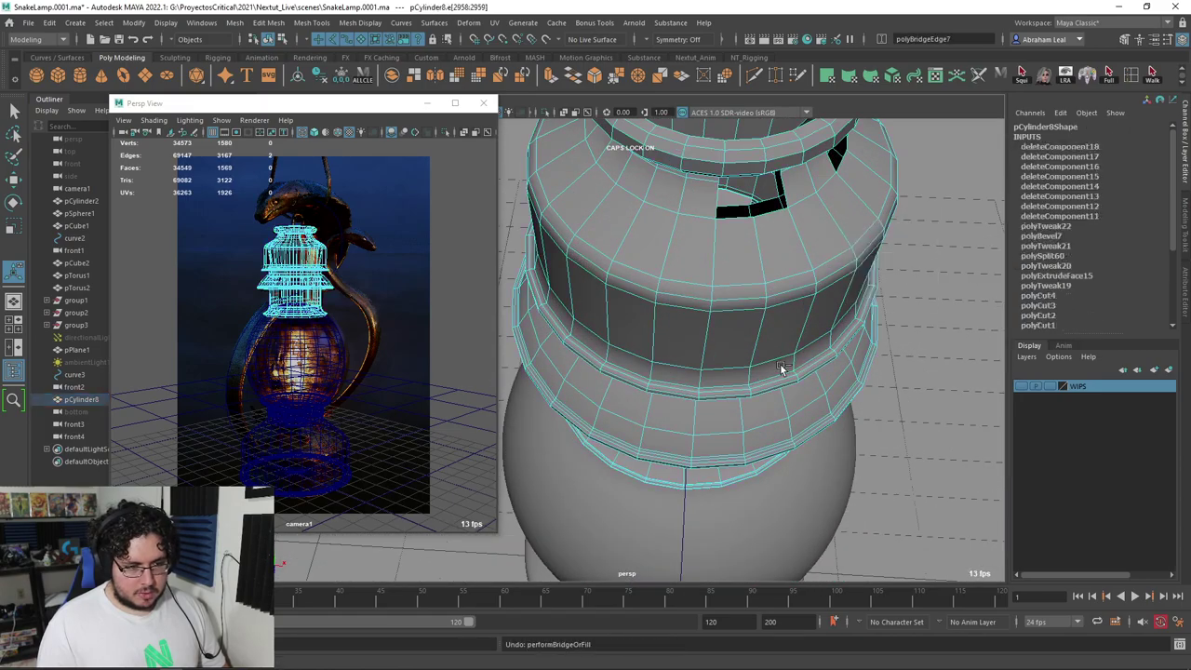
scroll(779, 364, "down", 5)
key("ctrl+z")
key("ctrl+z")
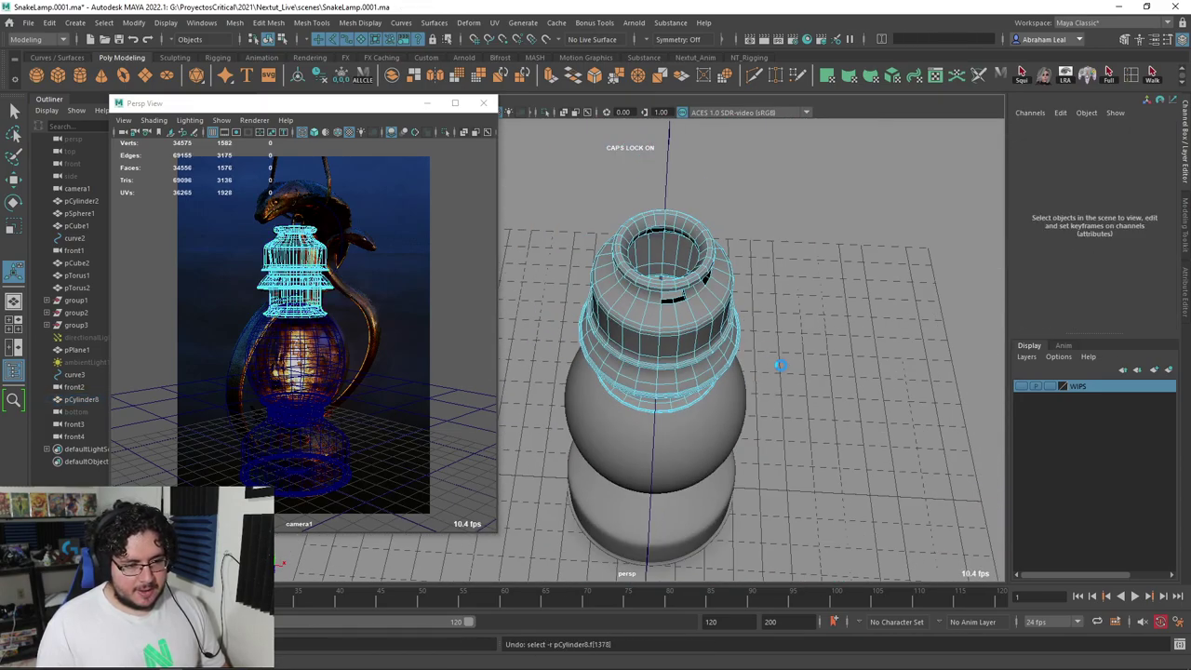
key("ctrl+z")
key("ctrl+z")
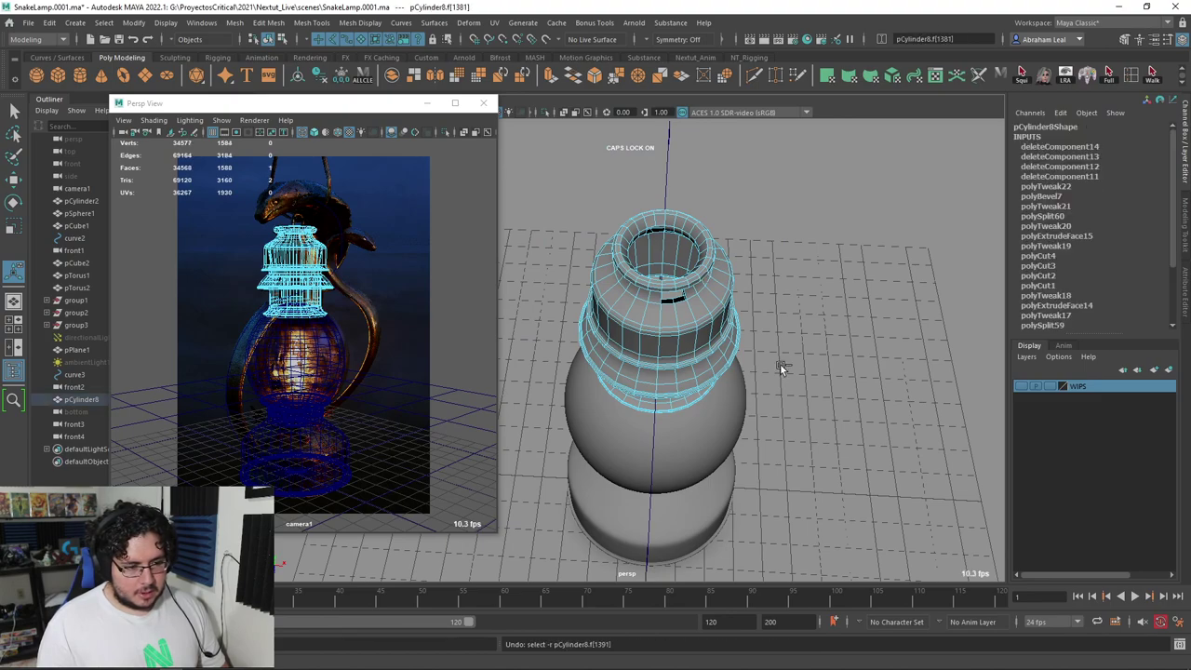
key("ctrl+z")
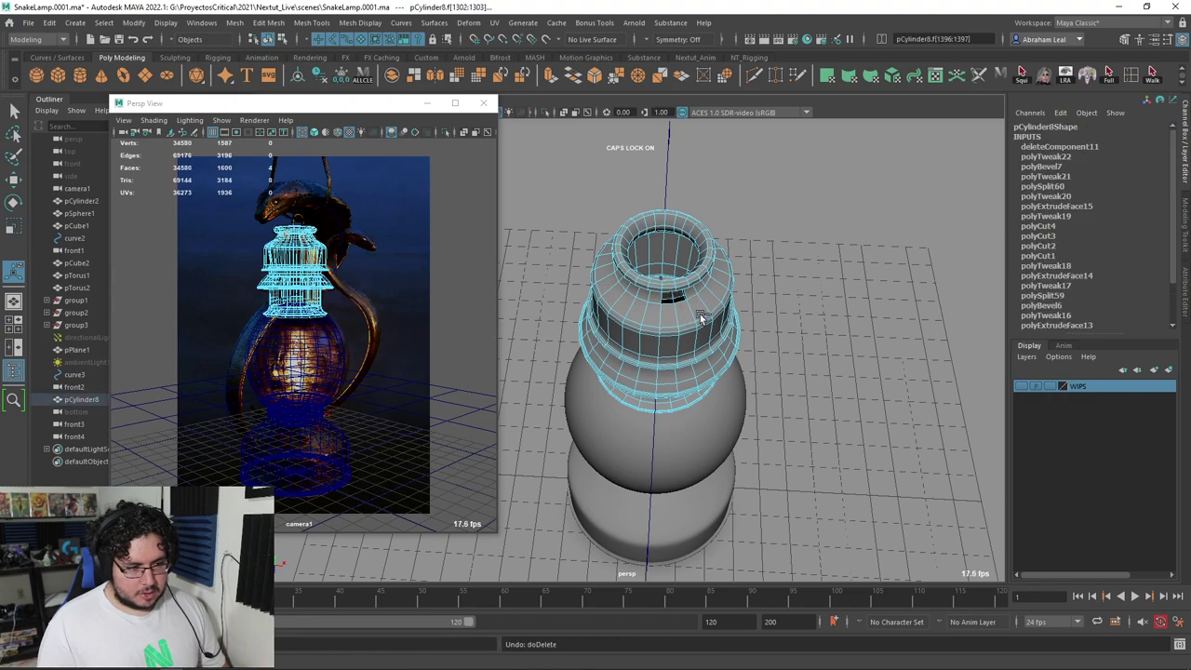
key("ctrl+z")
key("ctrl+z")
key("ctrl+z")
In the front view, delete the central two-by-two block of neck faces through both walls on the near and far sides
left_click(816, 192)
key("space")
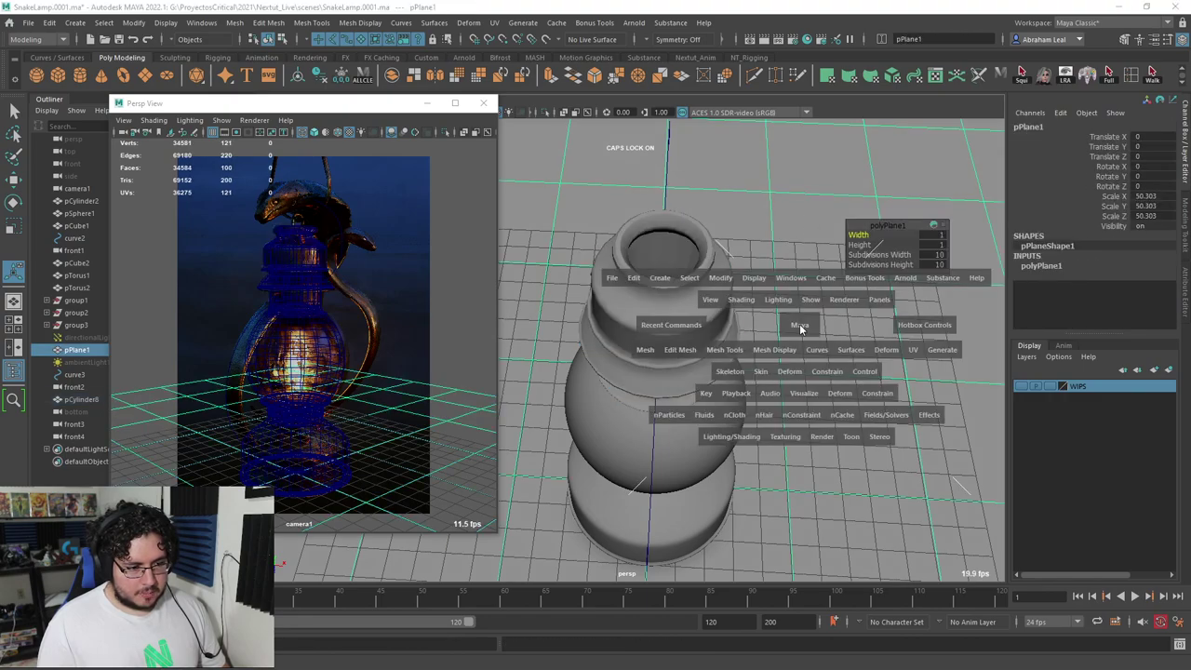
left_click_drag(800, 326, 798, 352)
right_click_drag(797, 350, 729, 321, "alt")
left_click(686, 264)
right_click_drag(685, 270, 726, 307, "alt")
middle_click_drag(646, 326, 614, 483, "alt")
right_click_drag(558, 437, 620, 424, "alt")
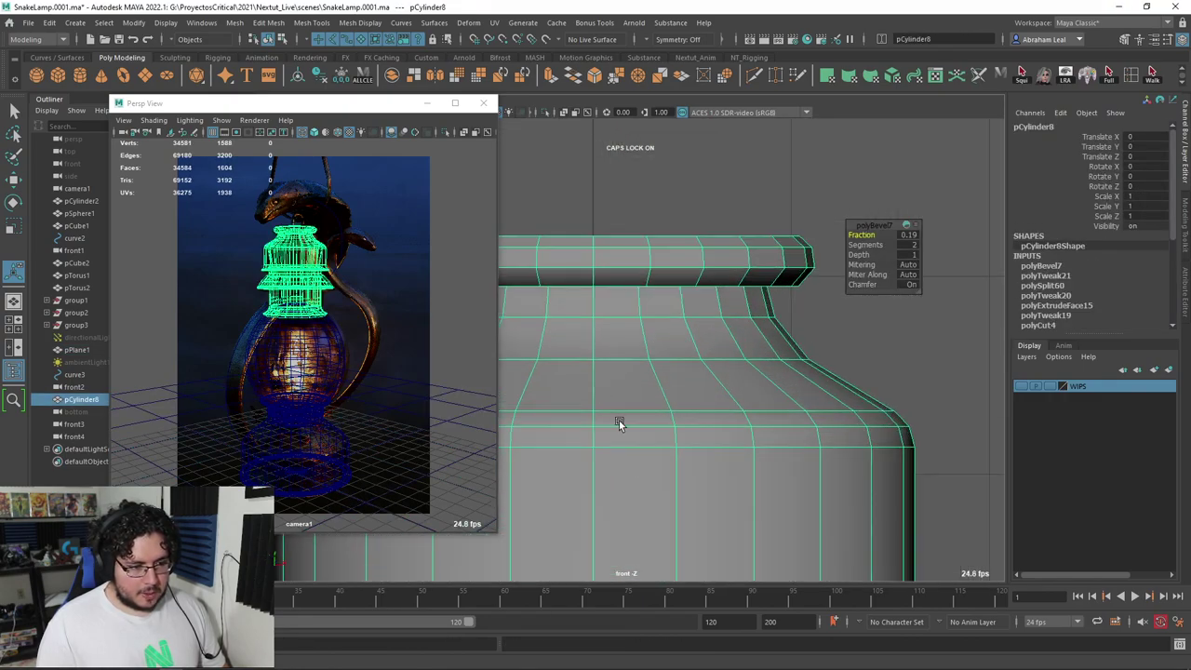
middle_click_drag(618, 422, 678, 402, "alt")
right_click_drag(638, 305, 639, 357)
key("ctrl+shift+i")
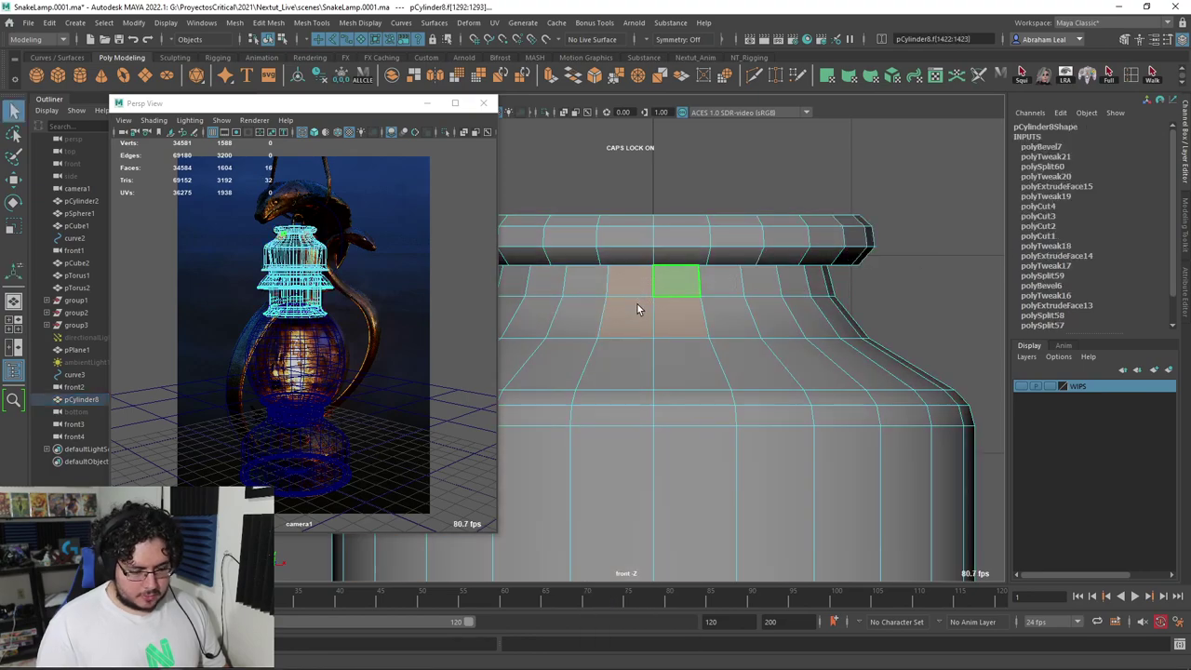
key("Delete")
In the side view, delete the two-by-two neck face blocks on either side of the centre, through both walls and the far side
key("space")
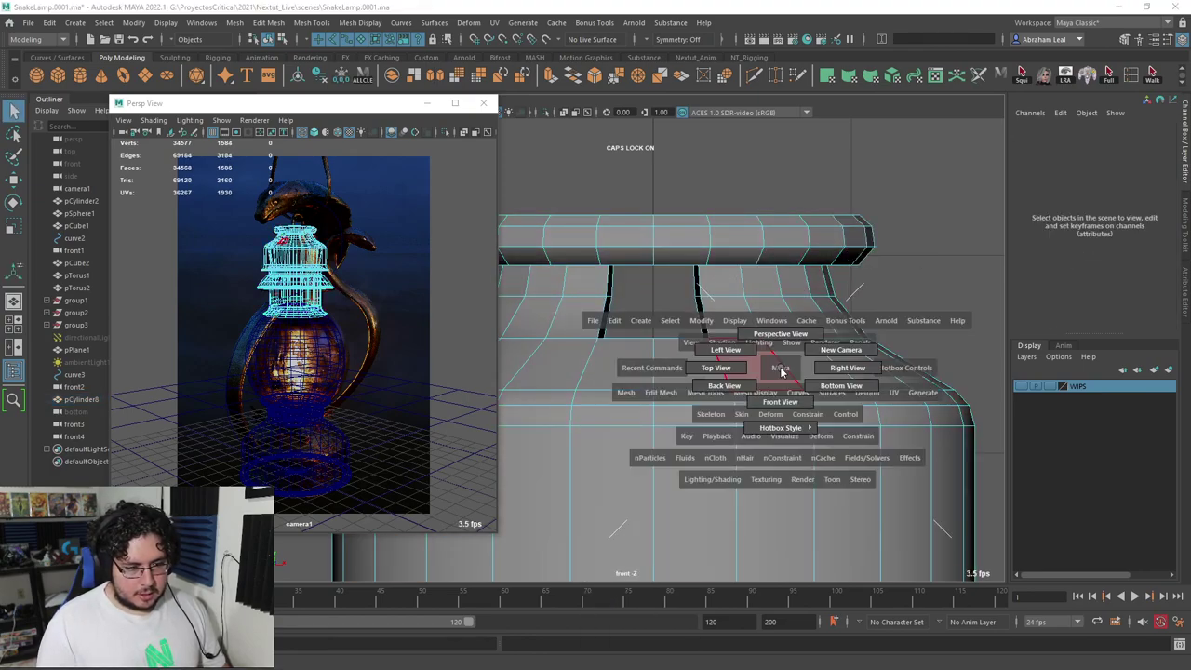
left_click_drag(834, 372, 837, 370)
right_click_drag(779, 348, 704, 334, "alt")
middle_click_drag(704, 334, 704, 393, "alt")
right_click_drag(619, 386, 651, 380, "alt")
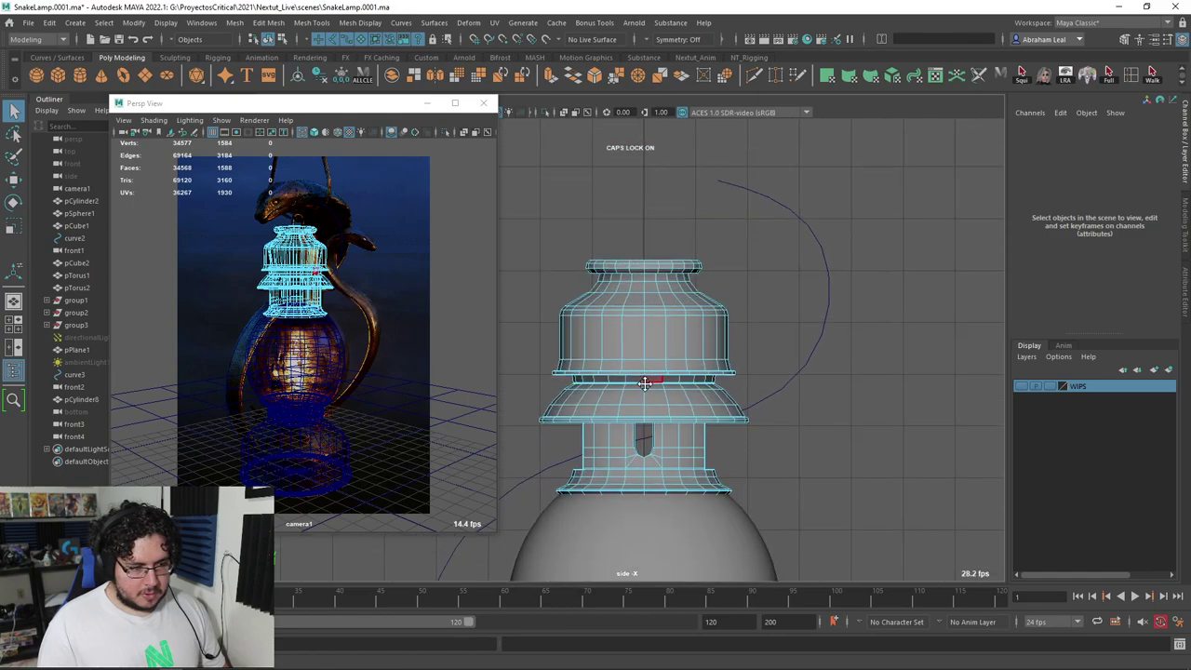
middle_click_drag(652, 380, 652, 444, "alt")
right_click_drag(539, 400, 606, 381, "alt")
scroll(626, 347, "up", 3)
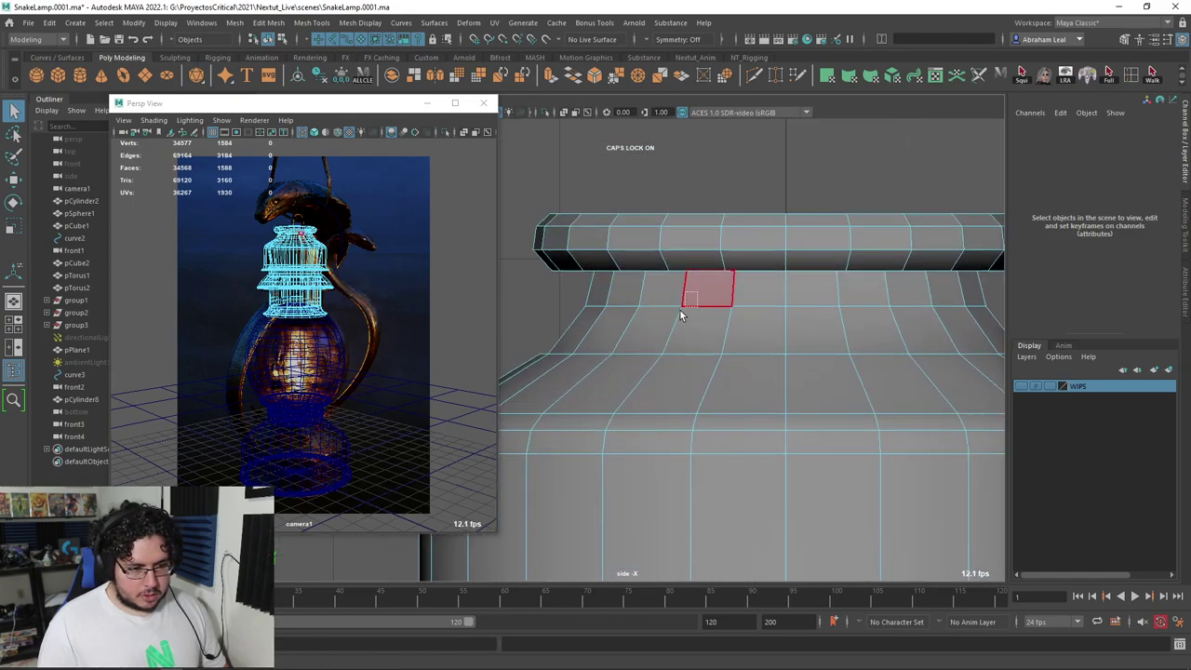
left_click_drag(680, 309, 663, 326)
middle_click_drag(773, 329, 729, 326, "alt")
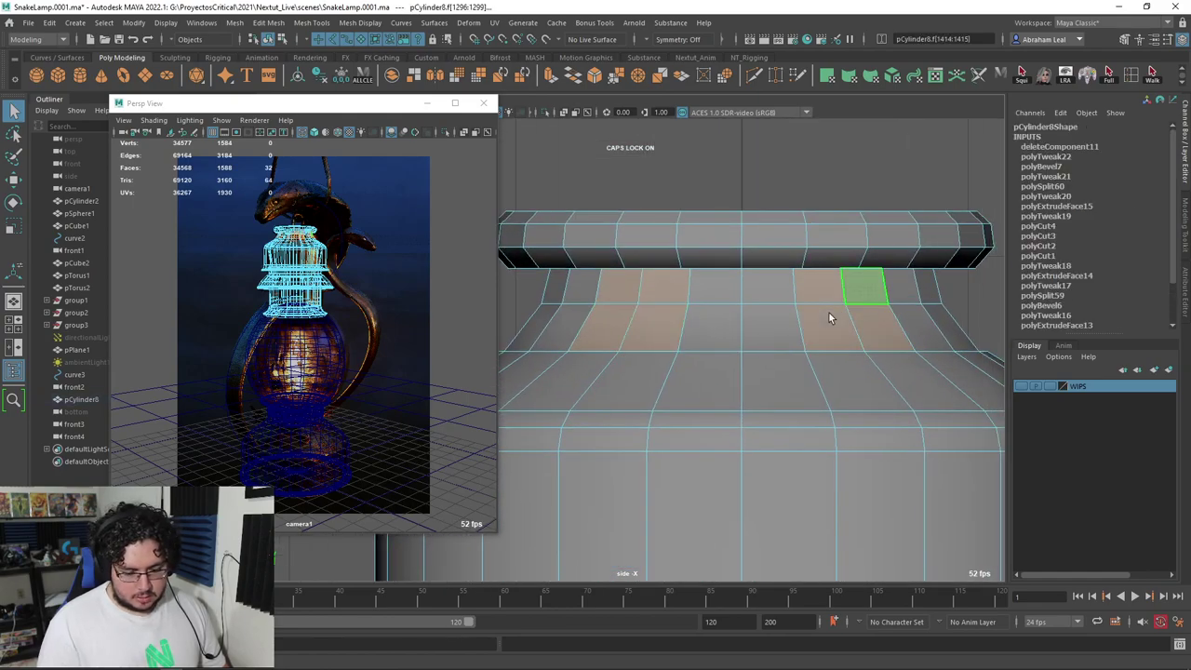
key("Delete")
In the shaded perspective view, bridge the outer and inner border loops of the first neck opening
key("space")
left_click_drag(828, 314, 825, 296)
key("5")
left_click_drag(730, 341, 727, 264, "alt")
scroll(727, 264, "up", 5)
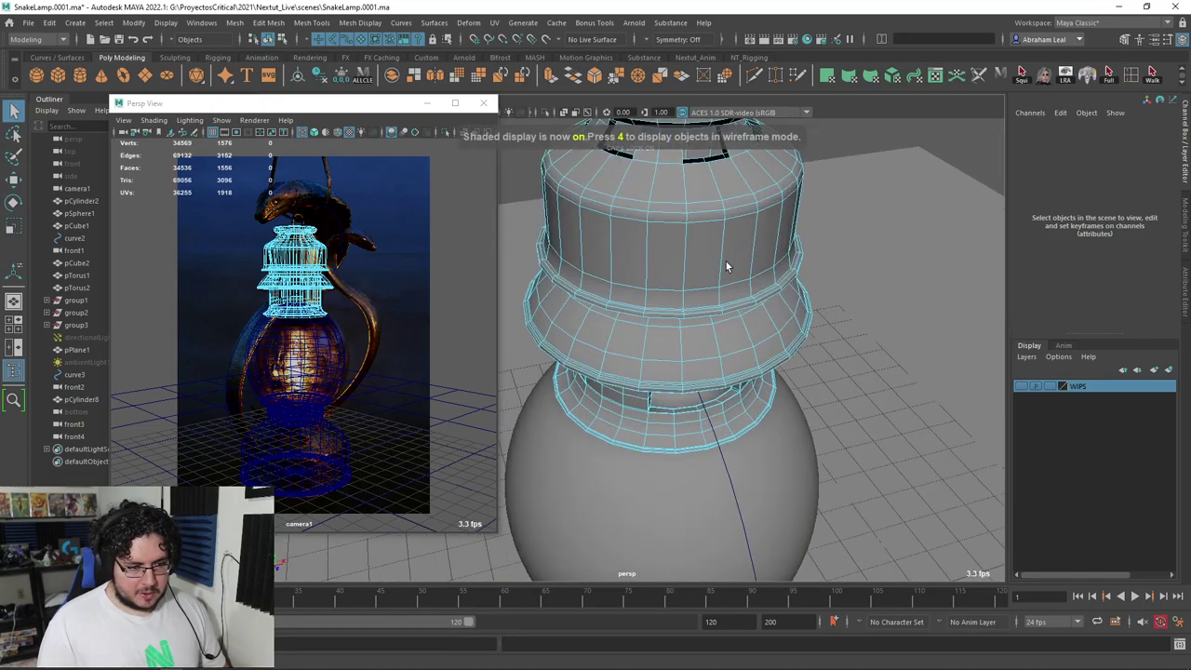
middle_click_drag(727, 264, 690, 377, "alt")
left_click_drag(690, 377, 648, 295, "alt")
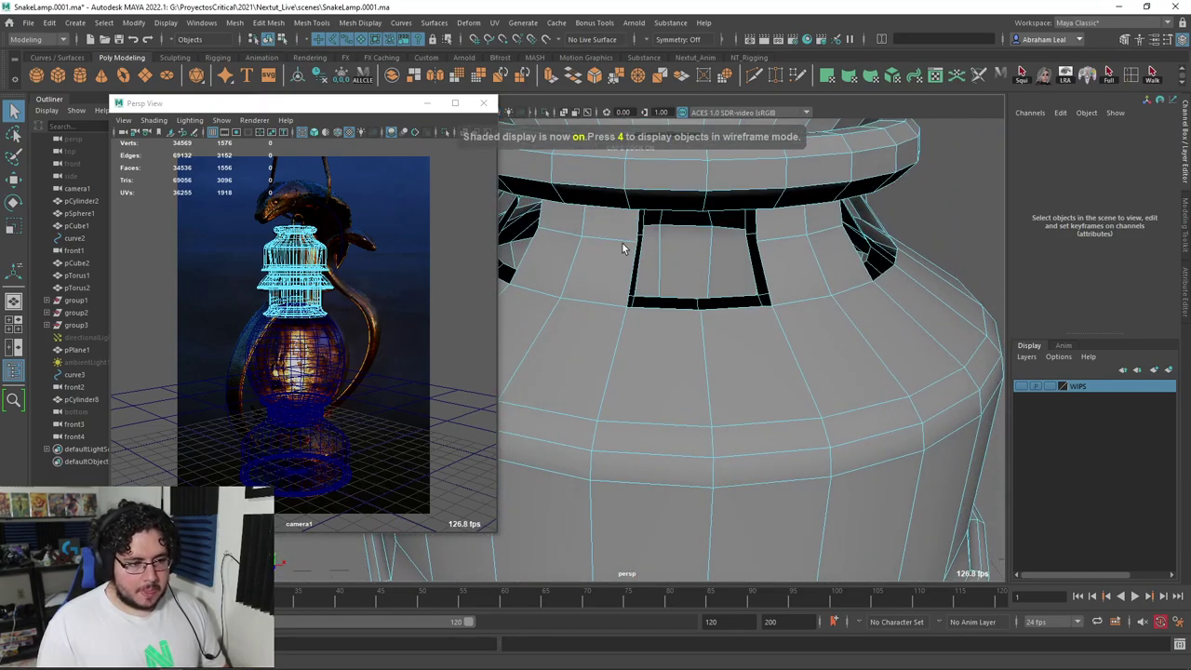
left_click(632, 269)
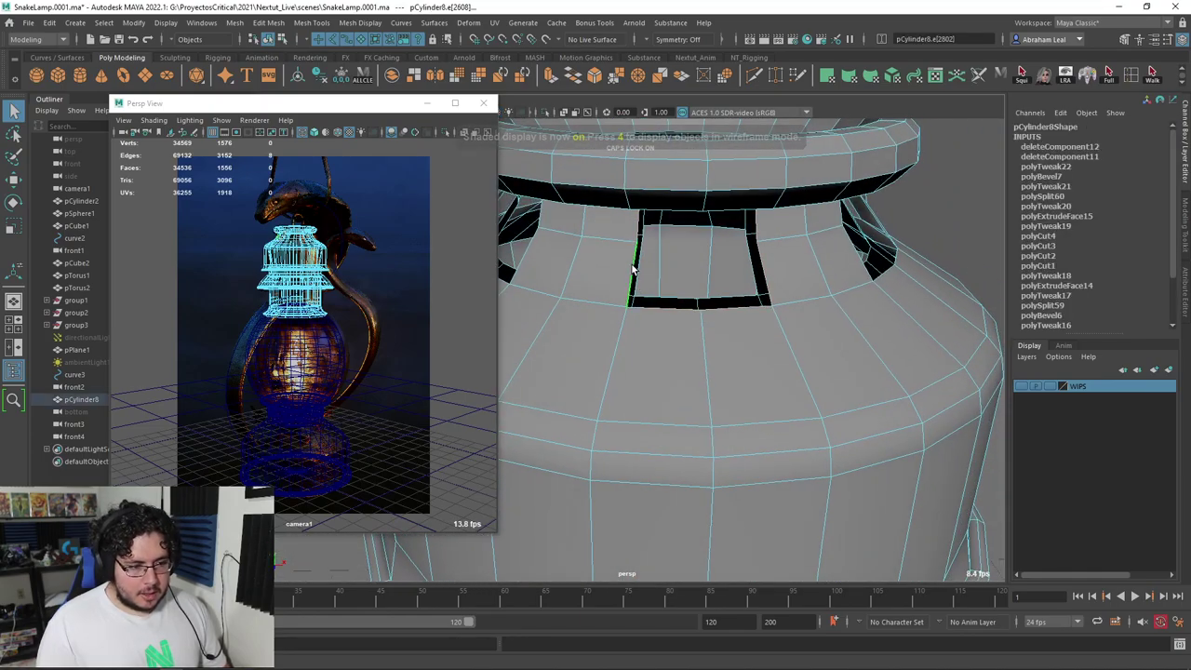
left_click(573, 81)
Bridge the outer and inner border loops of the second and third neck openings
left_click_drag(932, 279, 691, 319, "alt")
double_click(761, 269, "shift")
key("g")
scroll(693, 316, "up", 2)
left_click(728, 269)
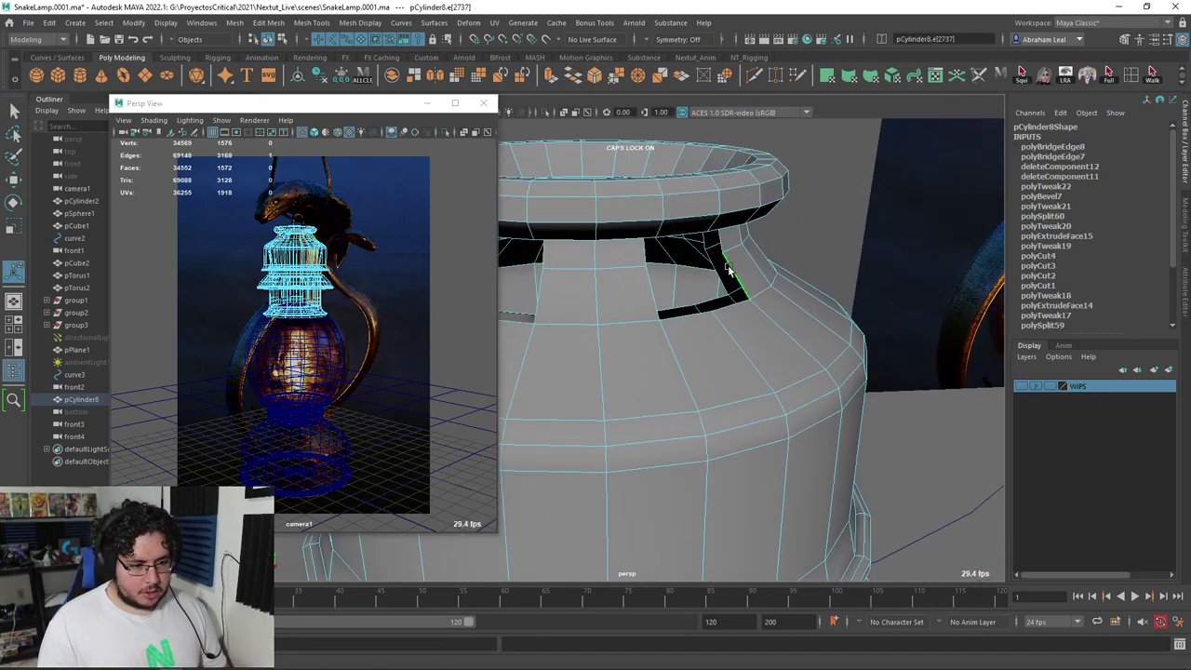
key("g")
Close the wall thickness of the fourth and fifth neck openings by bridging their outer and inner border loops
left_click_drag(714, 270, 621, 295, "alt")
scroll(684, 275, "up", 2)
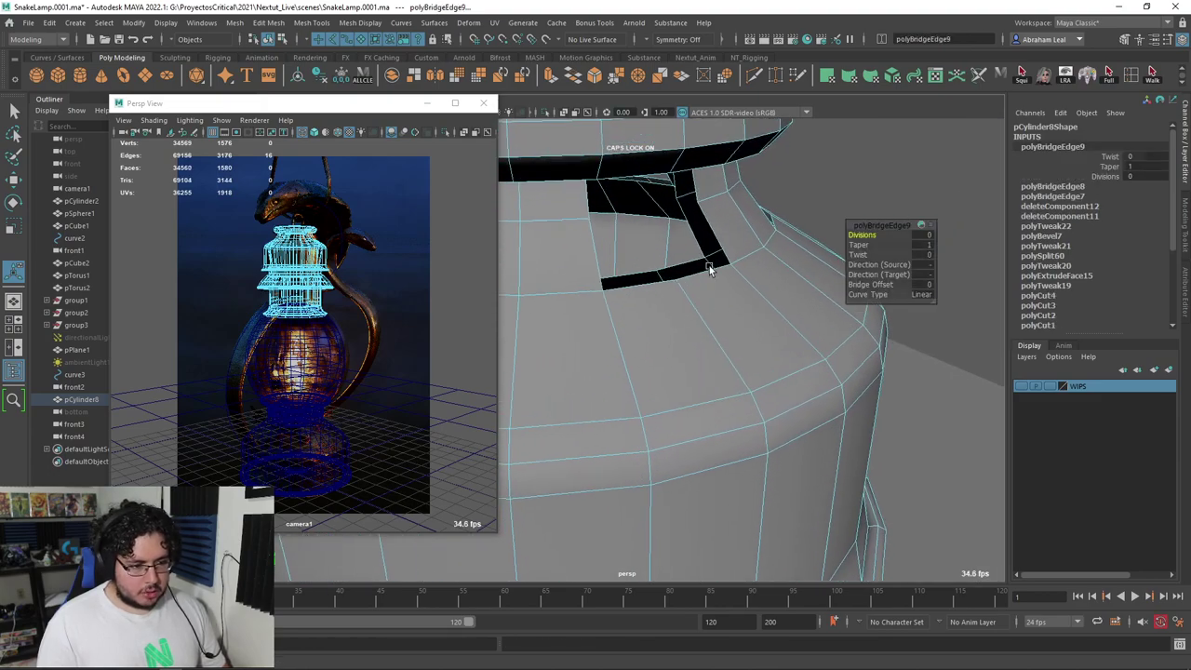
double_click(714, 244)
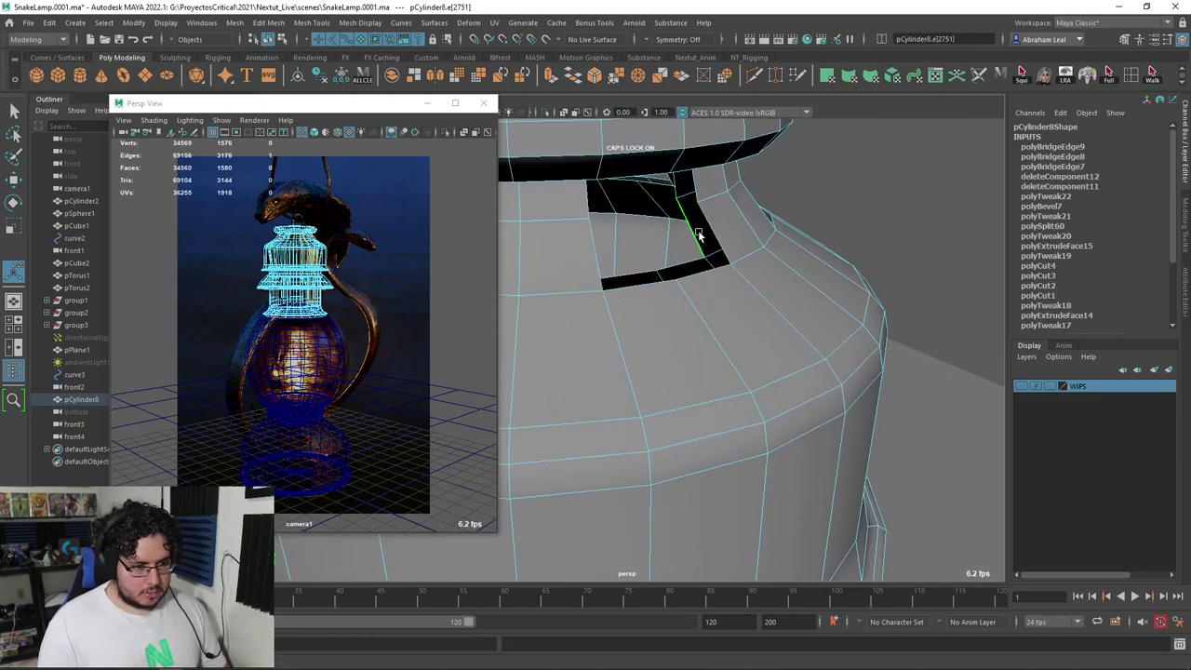
key("g")
left_click_drag(712, 233, 600, 265, "alt")
scroll(684, 284, "up", 2)
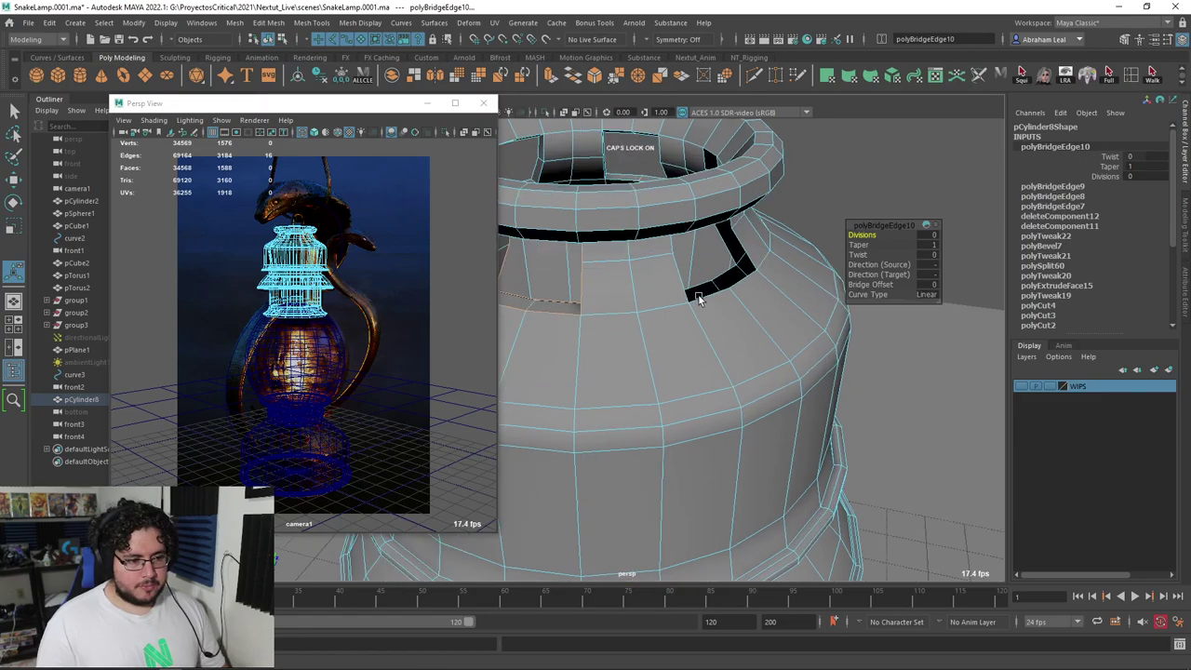
double_click(677, 275)
key("g")
Bridge the border loops of the sixth and last neck opening
left_click_drag(726, 246, 652, 271, "alt")
scroll(657, 268, "up", 2)
double_click(784, 236)
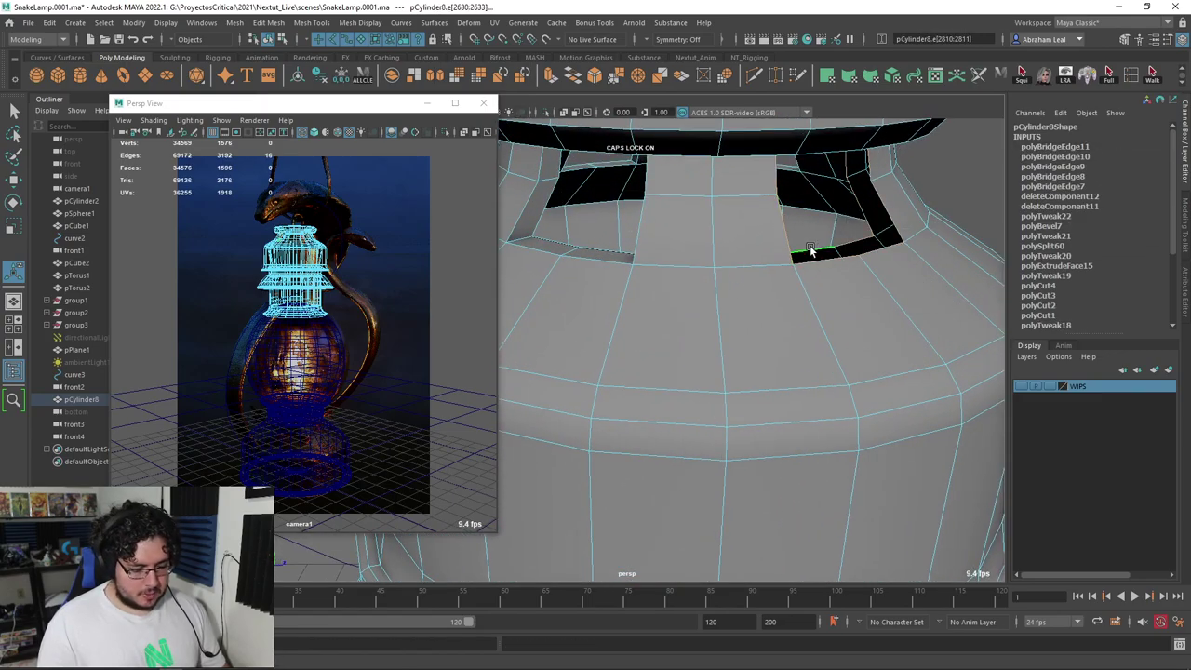
key("g")
scroll(800, 250, "down", 5)
left_click_drag(779, 252, 558, 279, "alt")
scroll(614, 276, "up", 2)
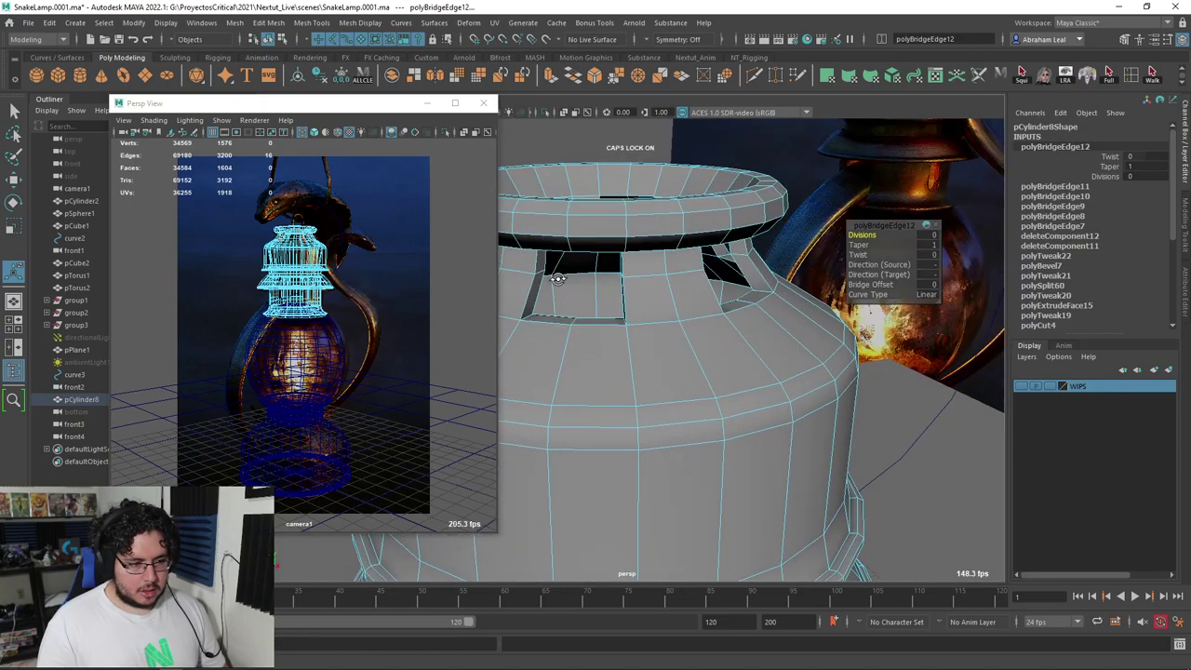
Preview the metal top smoothed and examine the shape of the neck openings, dismissing the mail notification
key("3")
left_click_drag(697, 321, 814, 336, "alt")
scroll(725, 323, "up", 2)
key("1")
key("3")
scroll(771, 340, "down", 4)
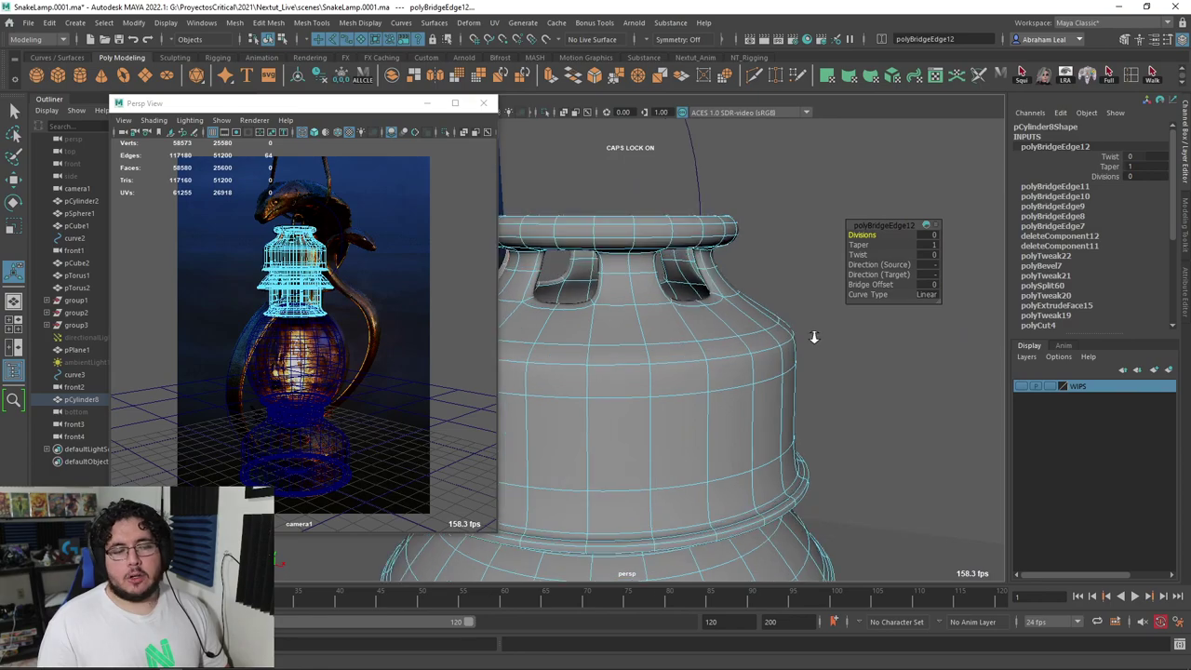
right_click_drag(814, 337, 857, 341, "alt")
right_click_drag(731, 327, 671, 316, "alt")
left_click_drag(725, 317, 767, 329, "alt")
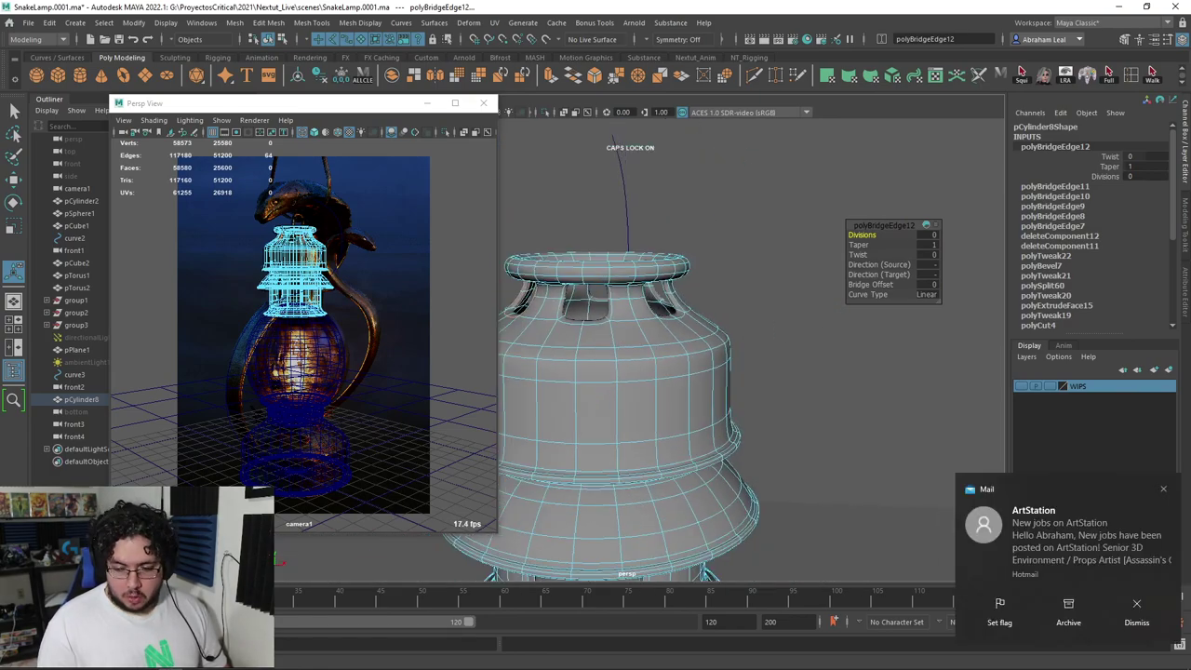
left_click(1137, 610)
left_click_drag(687, 394, 715, 364, "alt")
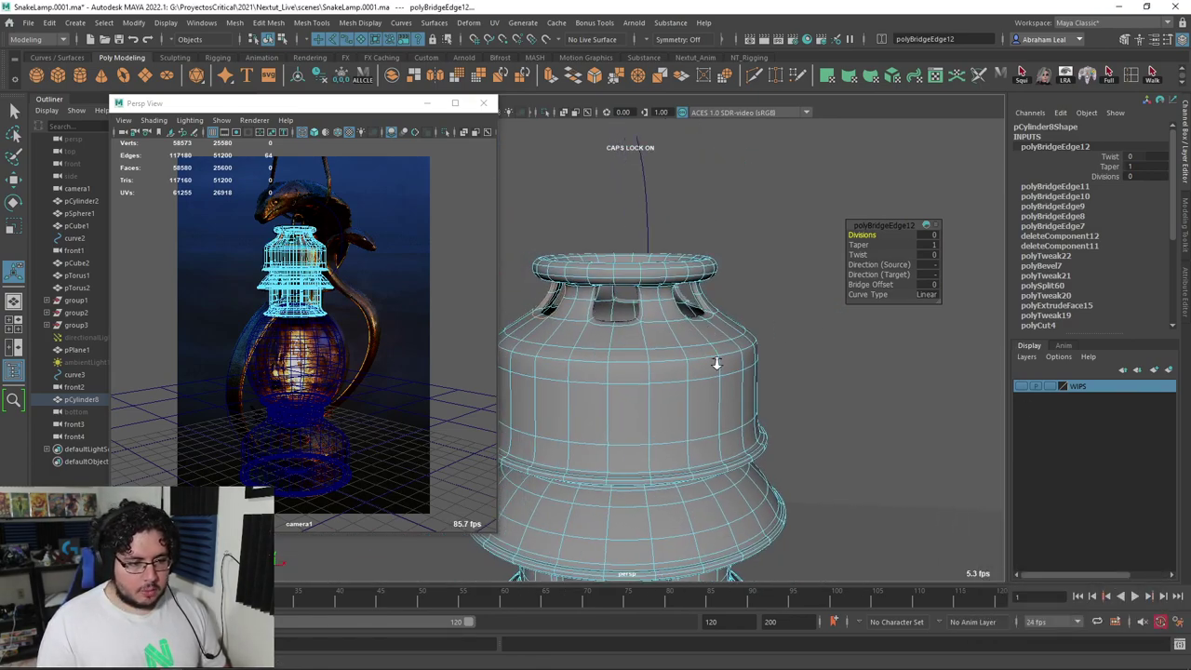
scroll(711, 361, "up", 3)
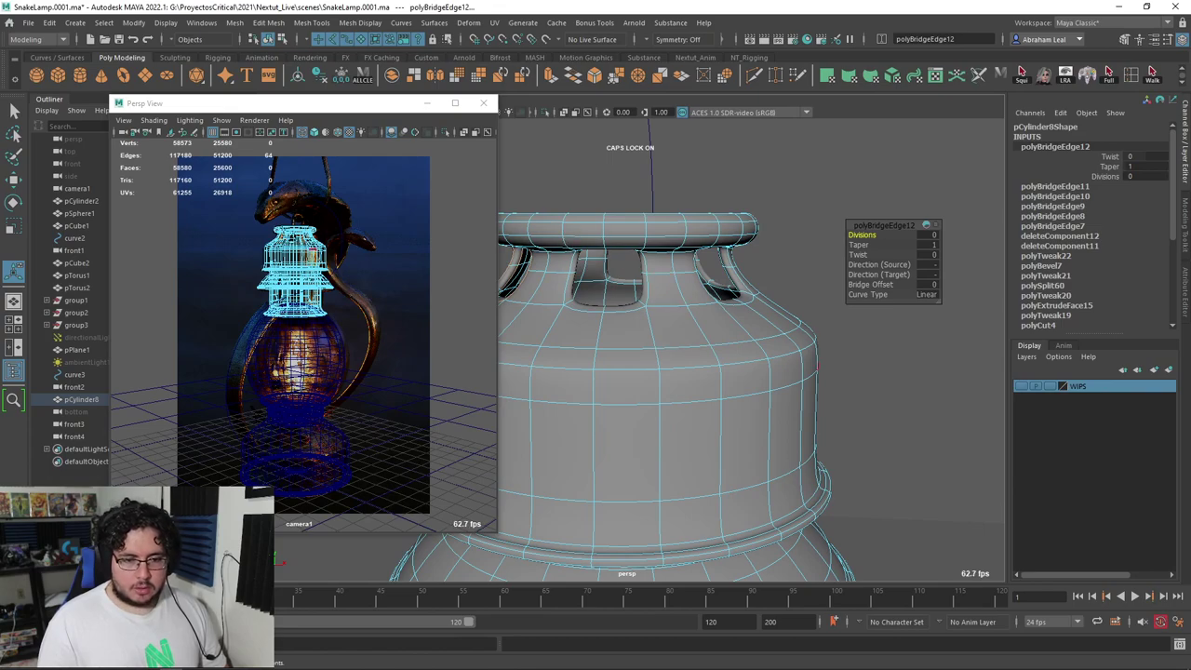
scroll(851, 317, "down", 1)
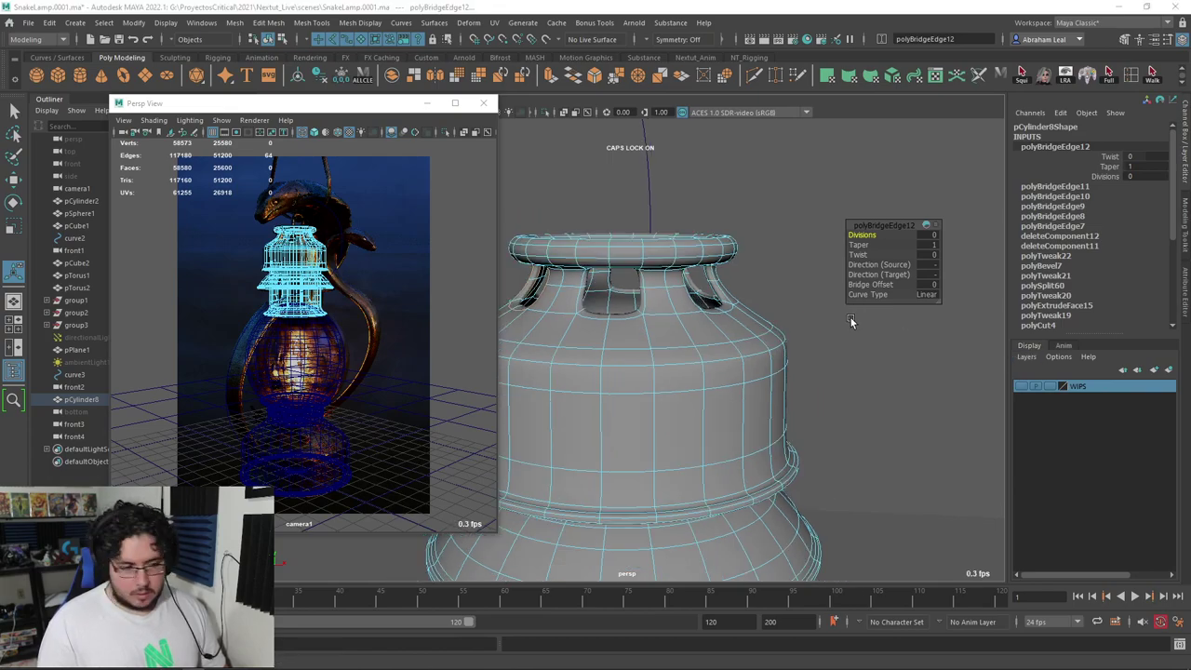
Return to the unsmoothed display and circularize the loop of bridge faces lining one neck opening
left_click_drag(716, 314, 638, 296, "alt")
key("1")
scroll(647, 326, "up", 5)
double_click(655, 279)
left_click(642, 314)
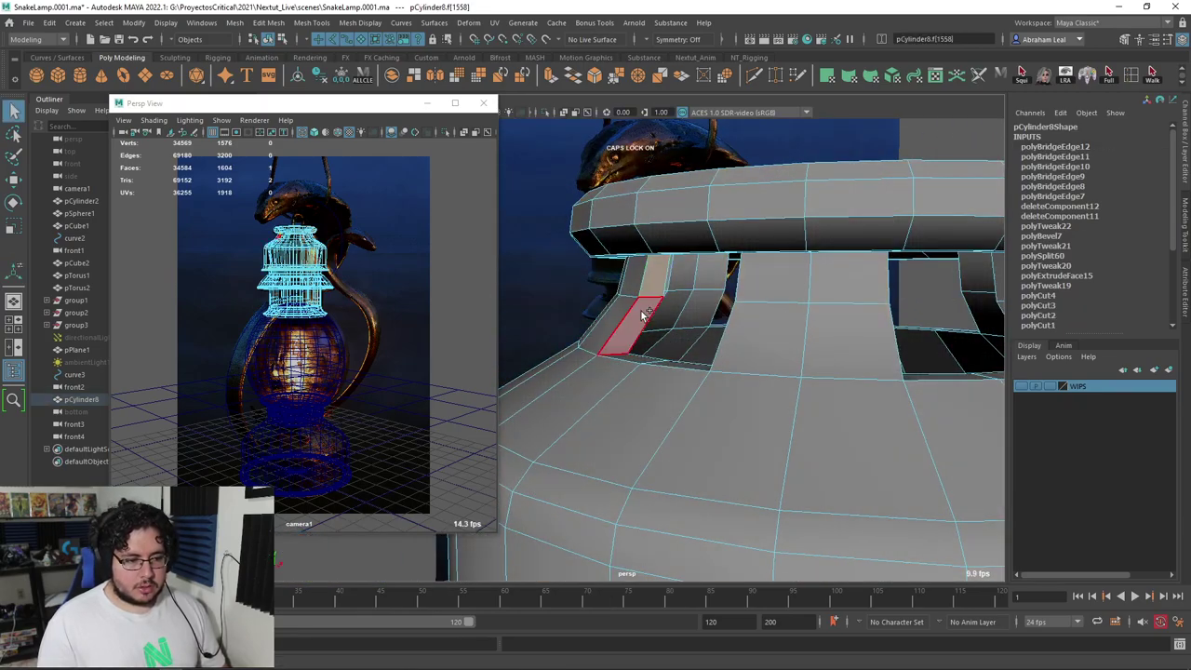
left_click_drag(744, 257, 730, 294, "alt")
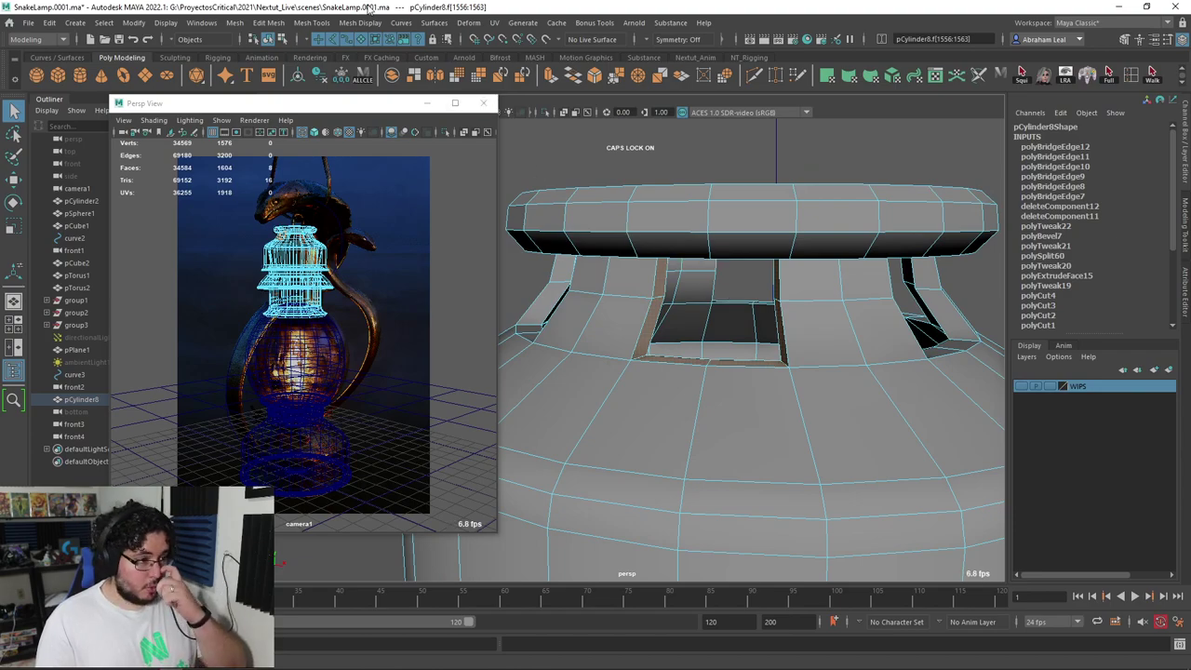
left_click(245, 23)
mouse_move(277, 28)
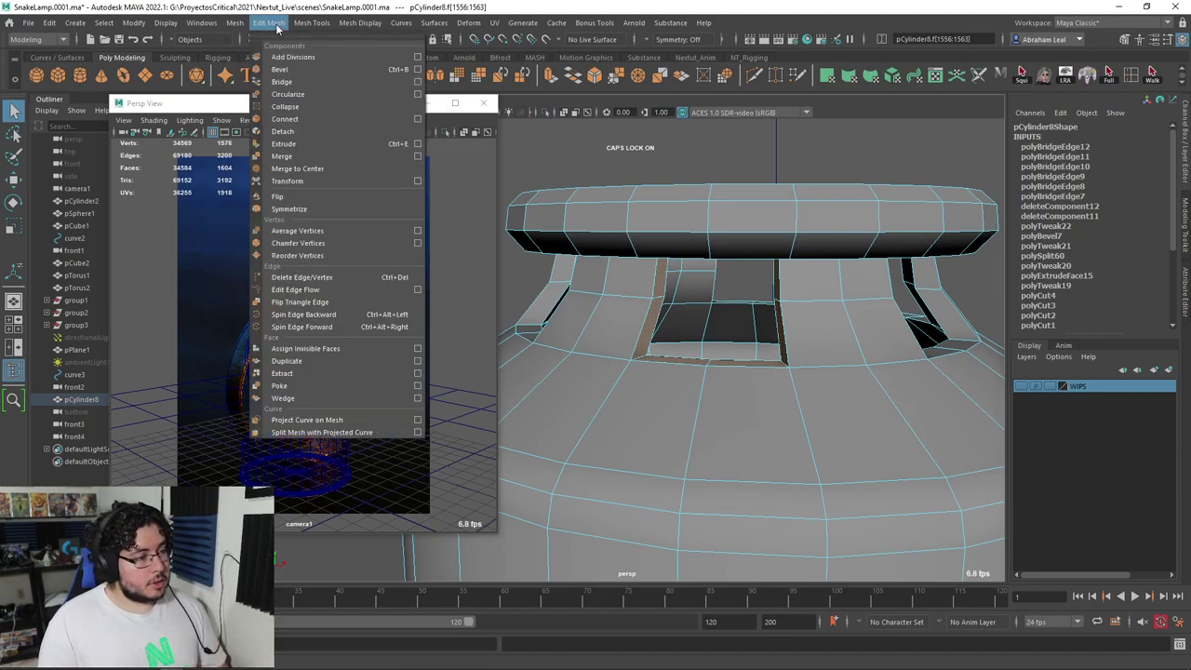
left_click(300, 98)
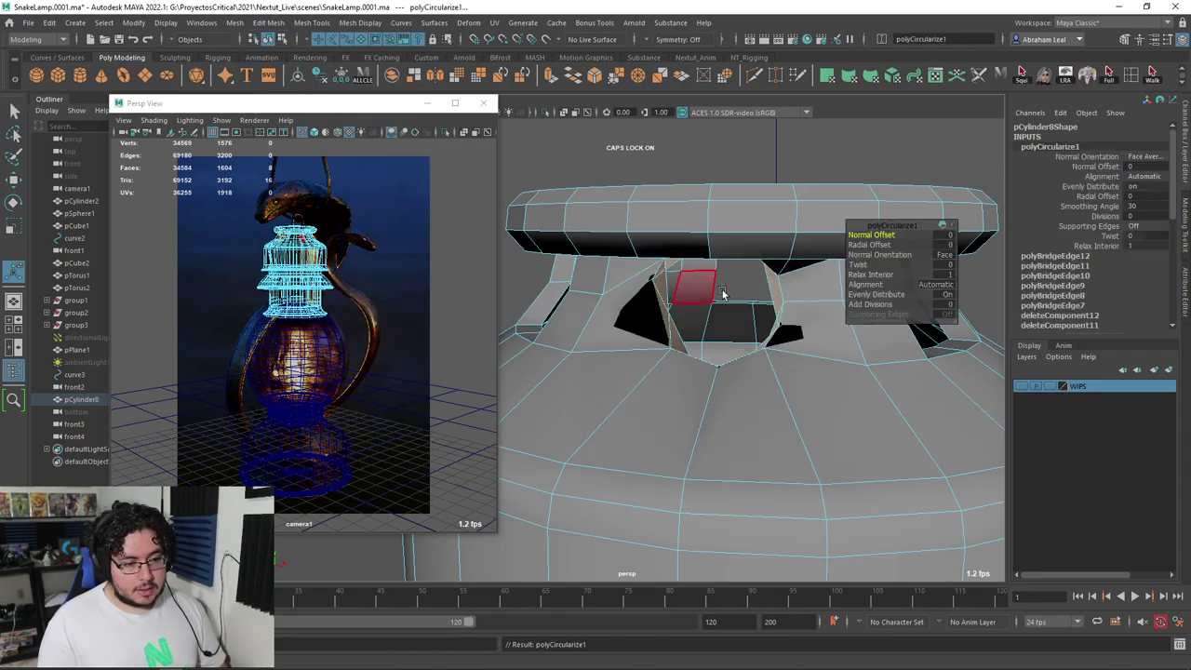
mouse_move(723, 292)
left_mouse_down("alt")
mouse_move(760, 292)
mouse_move(720, 242)
mouse_move(771, 288)
mouse_move(678, 282)
mouse_move(706, 283)
left_mouse_up("alt")
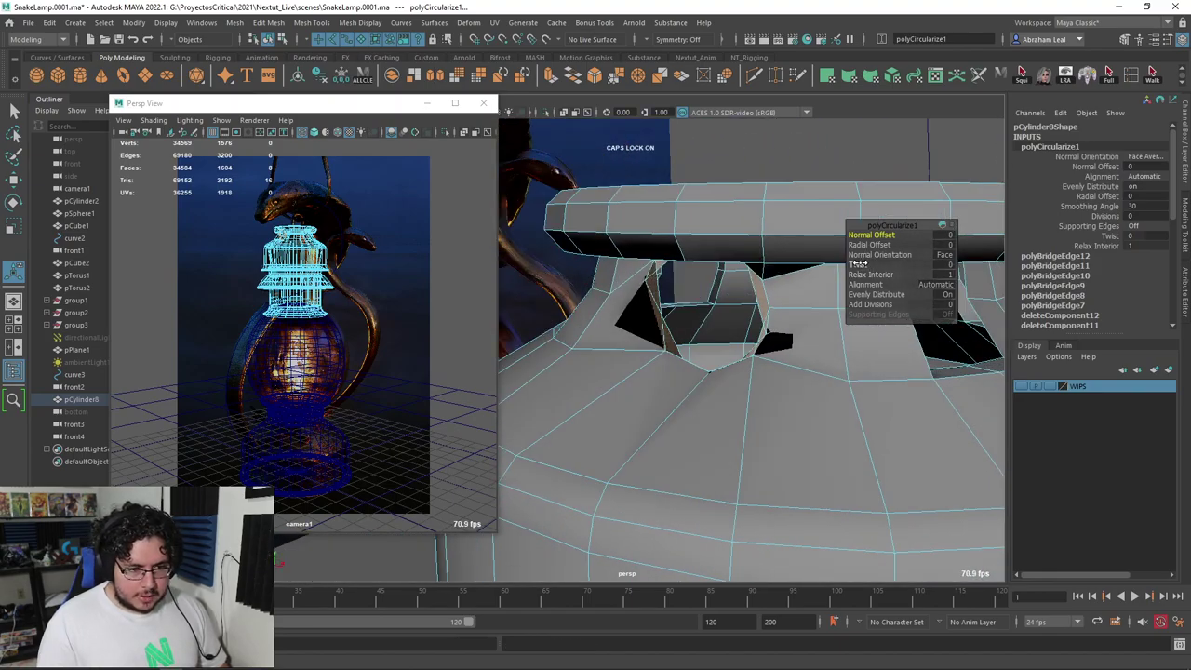
left_click_drag(875, 264, 816, 264)
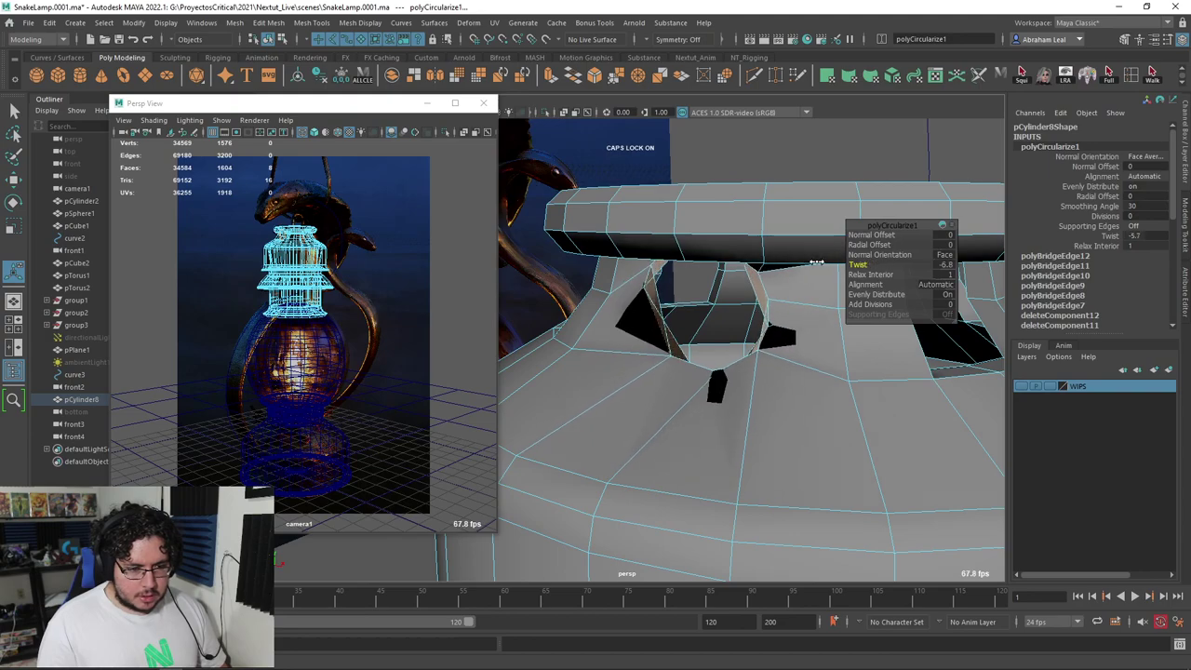
key("ctrl+z")
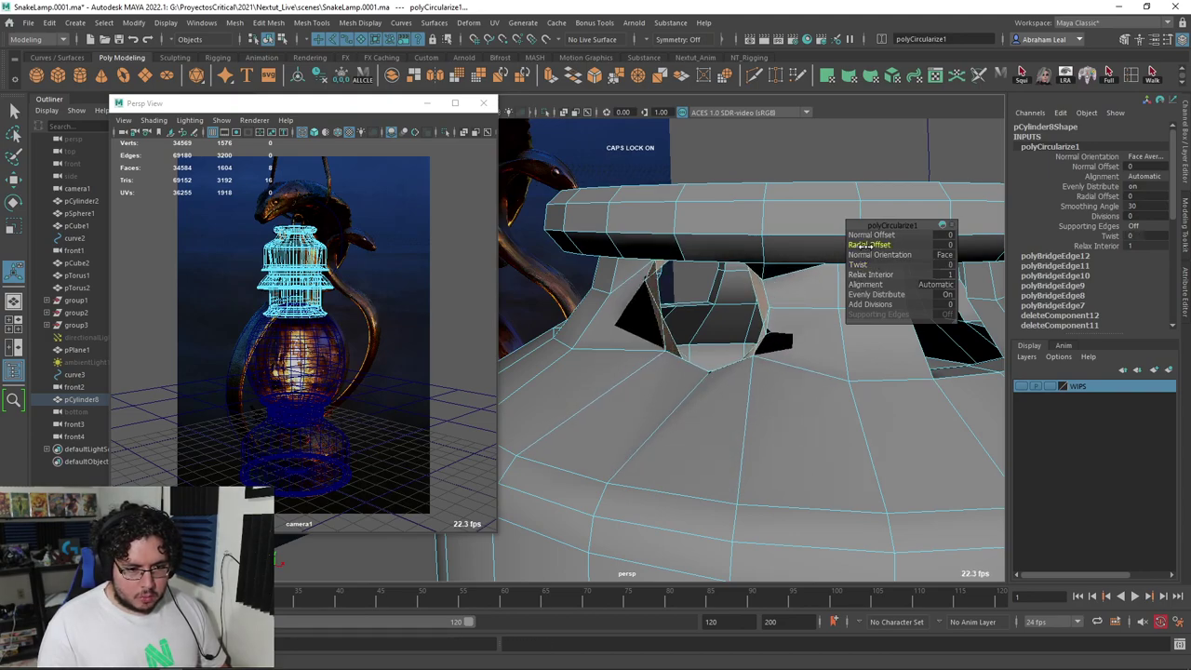
left_click_drag(865, 246, 864, 242)
left_click_drag(759, 271, 746, 309, "alt")
key("ctrl+z")
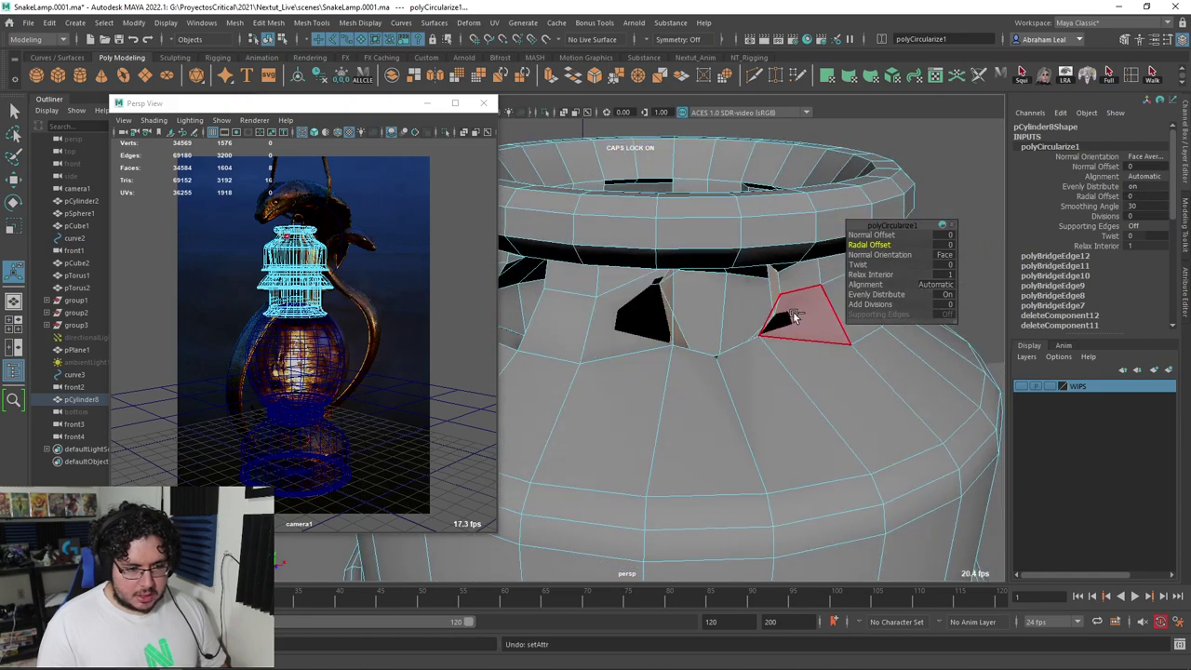
Undo the circularize on the faces lining the neck opening
key("ctrl+z")
scroll(893, 251, "up", 3)
left_click_drag(839, 284, 713, 300, "alt")
Scale the neck opening's mid-height side edges apart and its lower corner edges closer together to form a hexagonal outline
right_click(607, 283)
right_click_drag(598, 264, 601, 259)
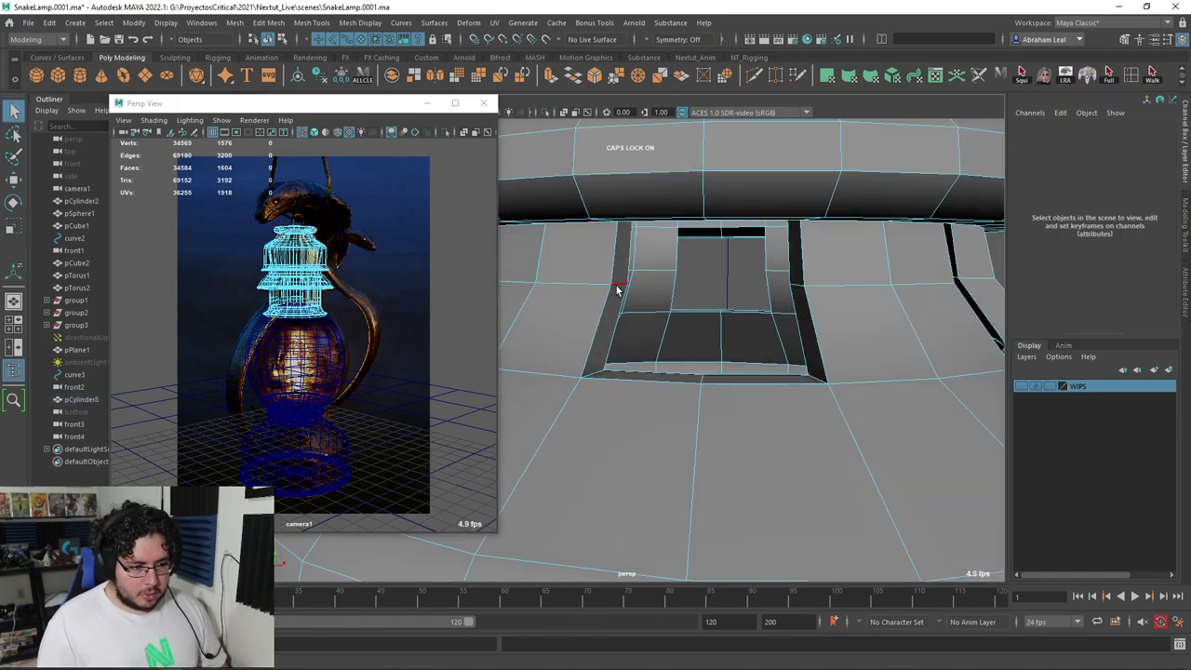
left_click(790, 299)
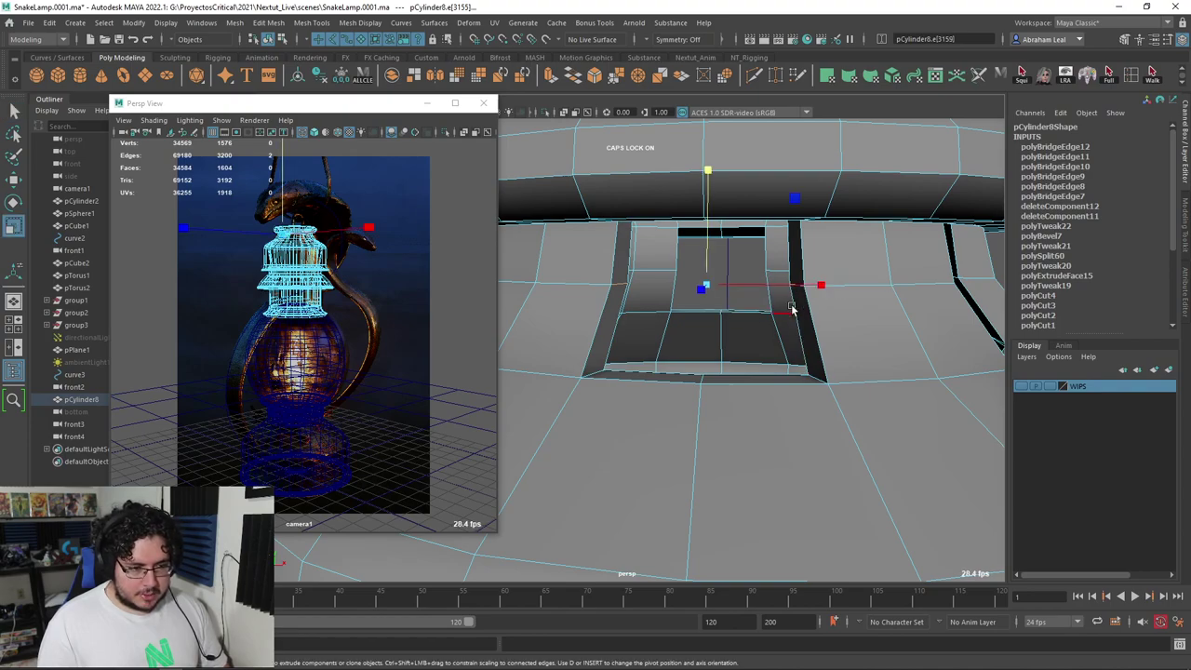
left_click_drag(822, 291, 837, 289)
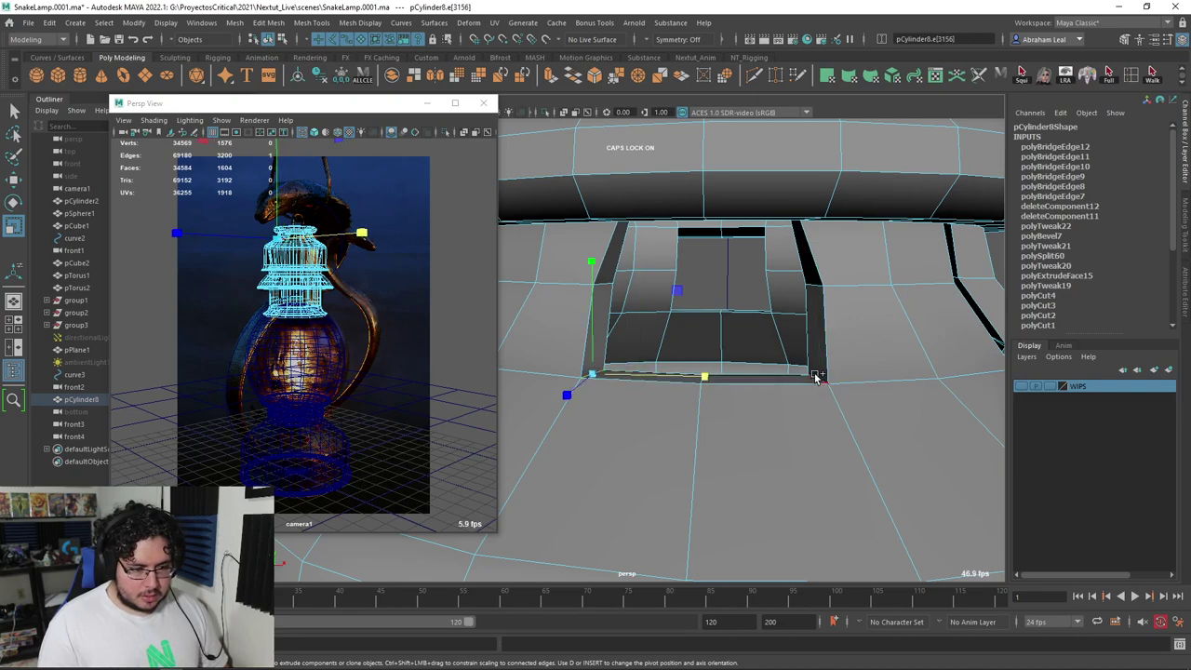
left_click_drag(820, 379, 729, 393)
key("q")
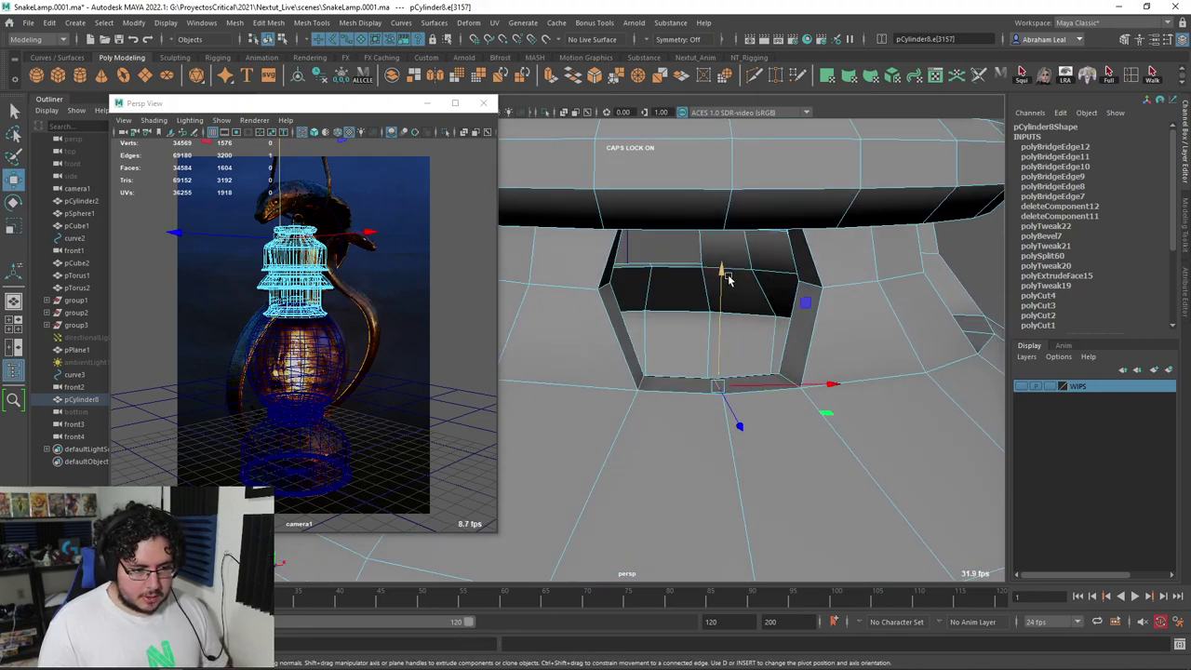
mouse_move(728, 279)
left_mouse_down("alt")
mouse_move(716, 287)
mouse_move(725, 280)
left_mouse_up("alt")
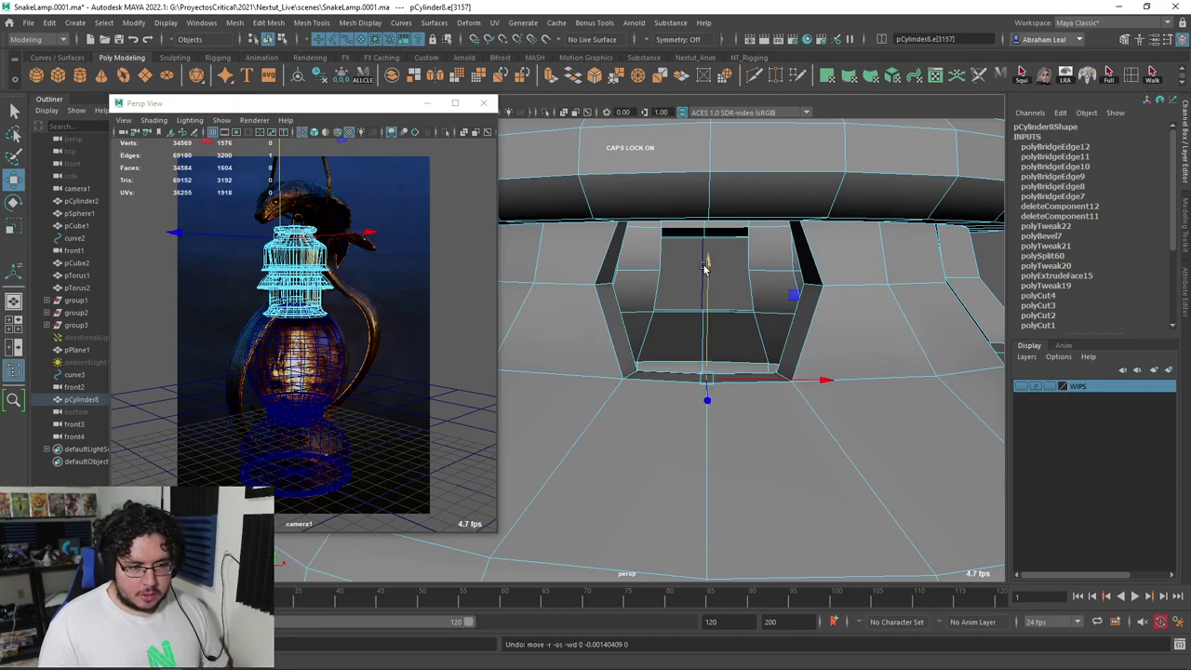
Examine the metal top's overall shape and compare the reshaped neck opening with its neighbours
scroll(771, 407, "down", 10)
middle_click_drag(771, 407, 768, 314, "alt")
left_click_drag(768, 313, 735, 350, "alt")
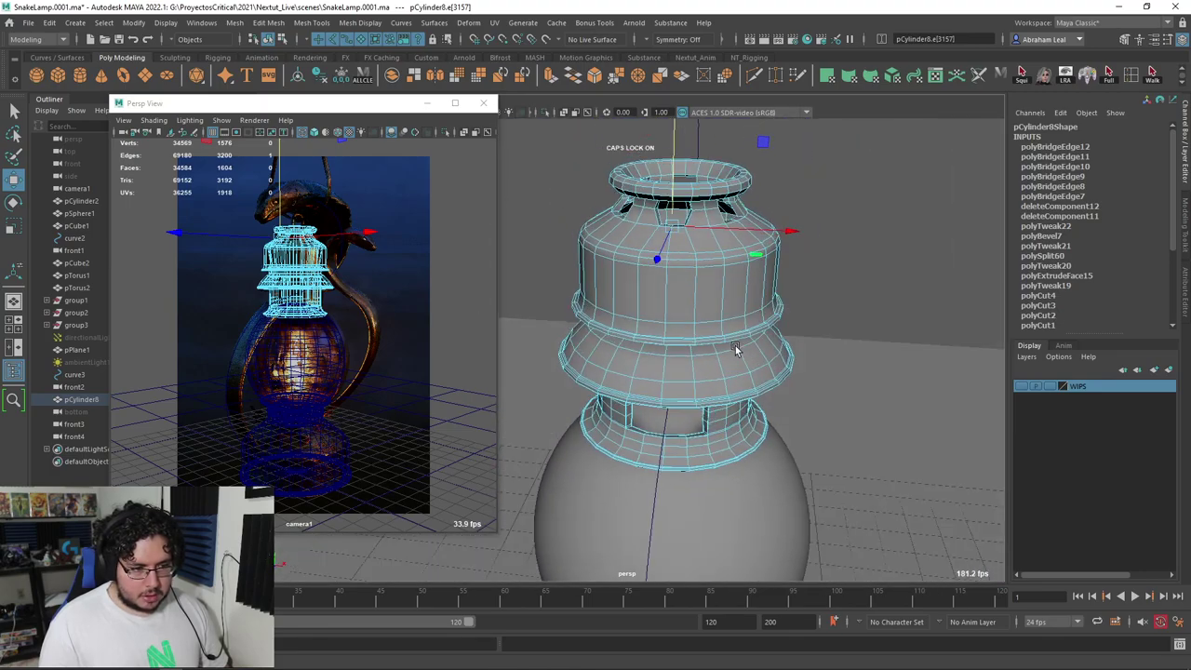
middle_click_drag(684, 265, 717, 348, "alt")
scroll(717, 347, "up", 4)
left_click_drag(718, 348, 604, 343, "alt")
scroll(652, 332, "up", 7)
middle_click_drag(652, 260, 660, 401, "alt")
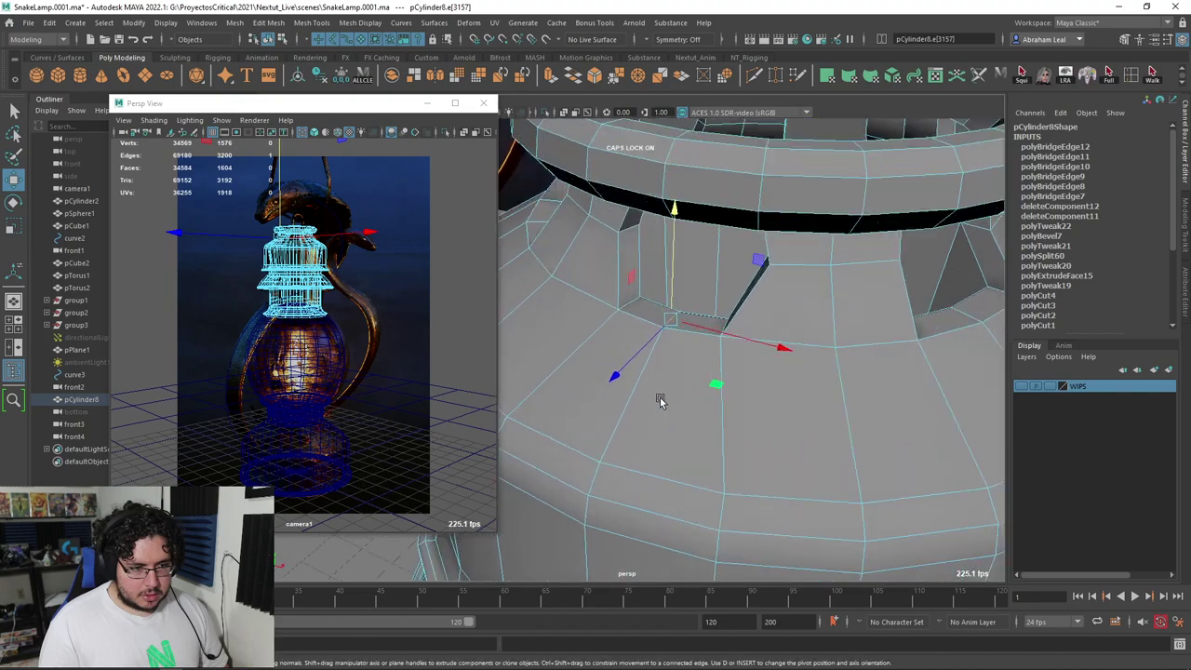
Raise the middle edge lining the upper side of the reshaped neck opening
left_click_drag(661, 401, 703, 352, "alt")
middle_click_drag(689, 256, 680, 329, "alt")
scroll(688, 253, "up", 5)
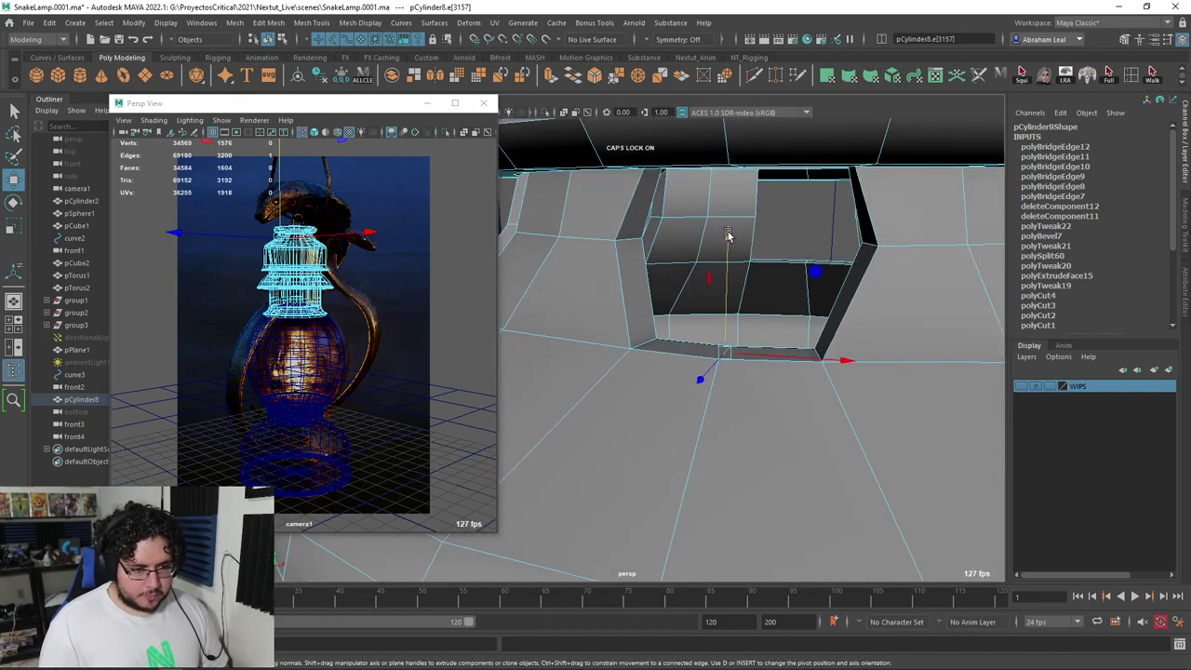
left_click_drag(731, 321, 736, 237, "alt")
scroll(730, 238, "up", 4)
middle_click_drag(725, 182, 717, 244, "alt")
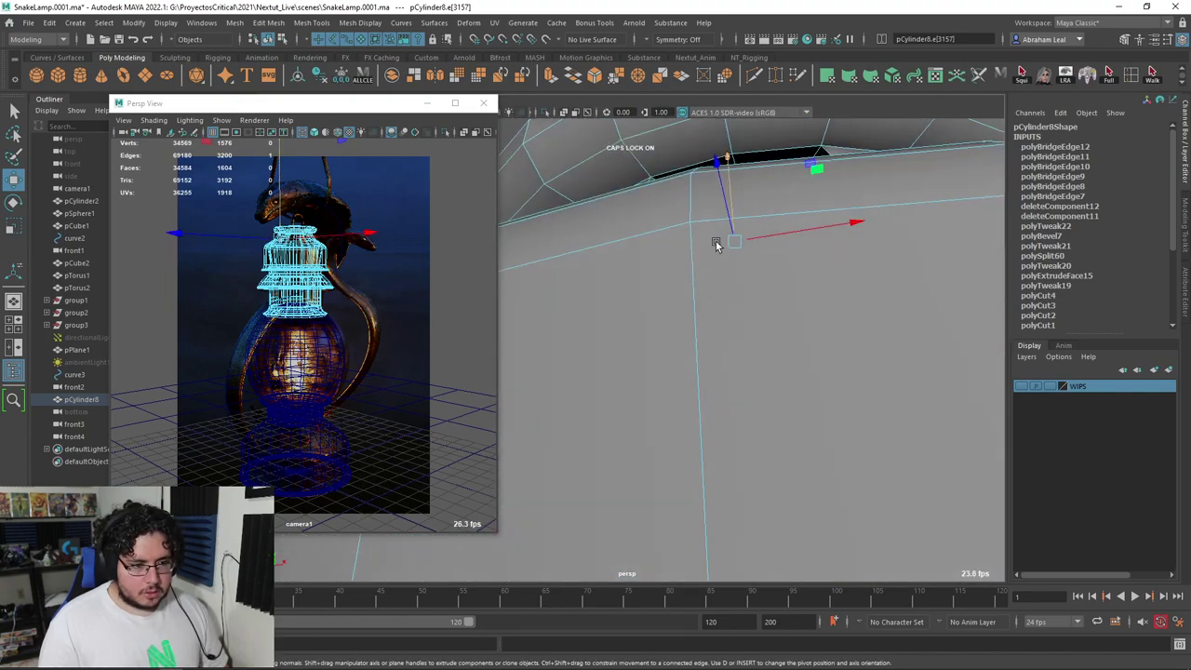
left_click_drag(717, 244, 715, 340, "alt")
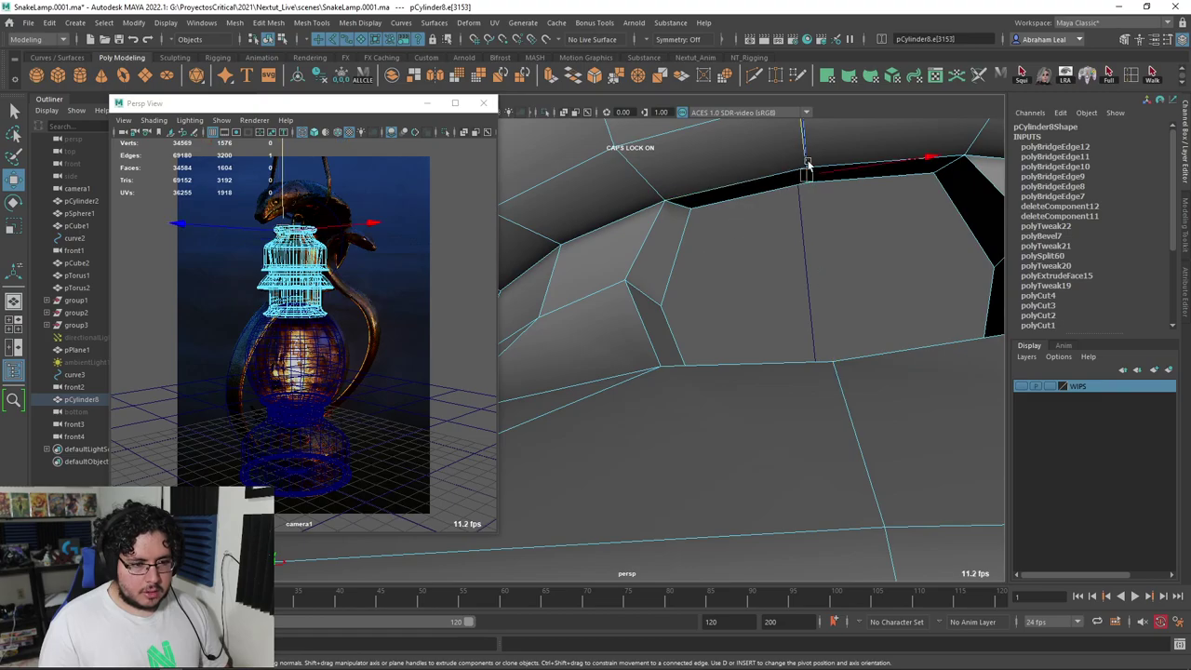
left_click_drag(808, 166, 804, 142)
Preview the metal top smoothed and deselect it to examine the reshaped opening beside the square ones
key("3")
scroll(825, 284, "down", 4)
scroll(838, 335, "down", 5)
left_click_drag(825, 285, 860, 272, "alt")
right_click_drag(860, 272, 915, 231)
left_click(915, 231)
left_click_drag(842, 258, 786, 253, "alt")
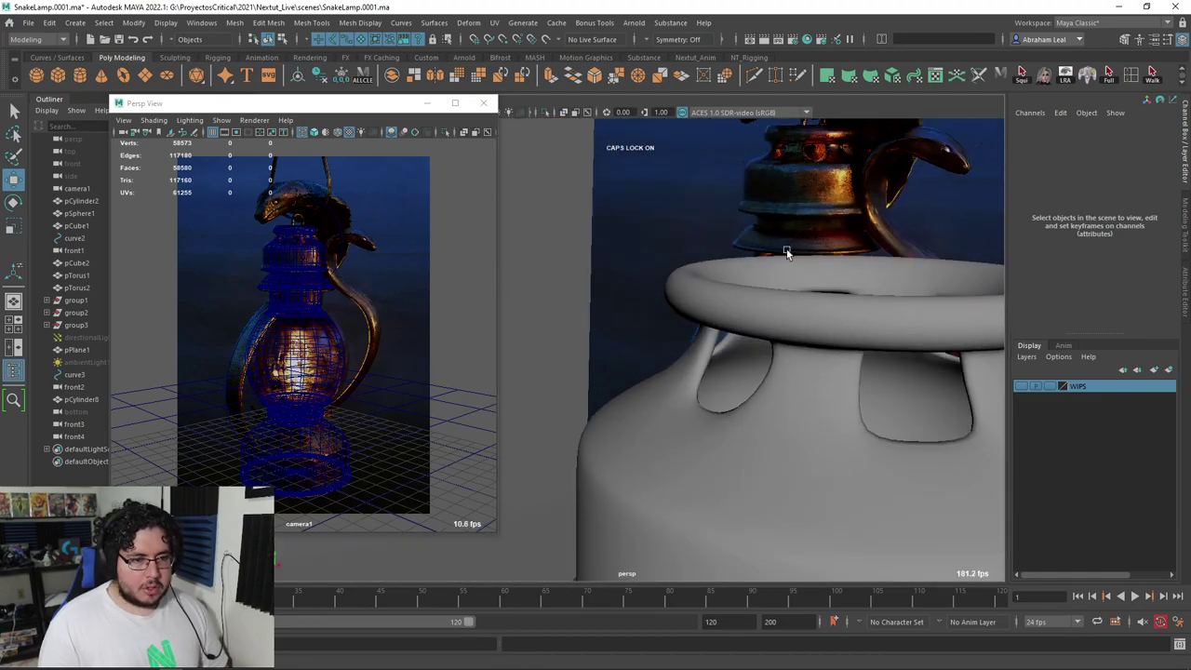
left_click_drag(795, 148, 722, 149, "alt")
Insert supporting edge loops in the lining of the reshaped neck opening with Multi-Cut, and return to the smoothed object display
left_click(747, 349)
key("1")
left_click(753, 76)
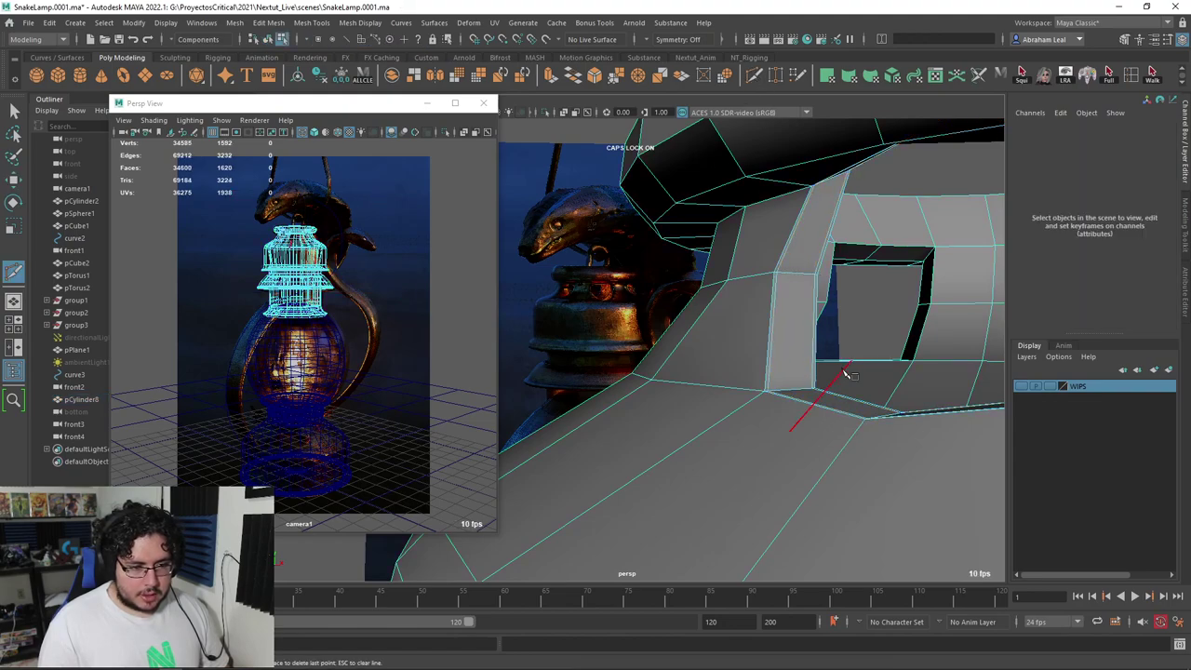
key("3")
left_click_drag(845, 372, 752, 322, "alt")
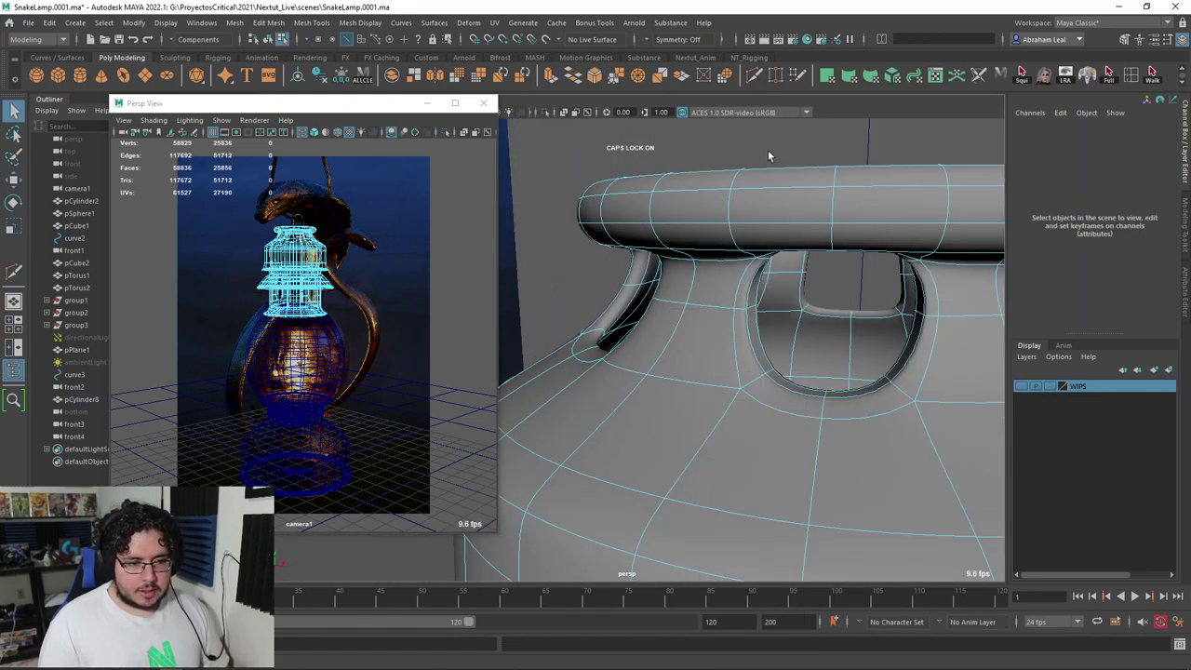
scroll(781, 186, "down", 5)
left_click_drag(790, 224, 794, 270, "alt")
key("F8")
left_click(954, 246)
Examine the smoothed metal top and its rounded neck opening against the lamp reference image
scroll(893, 251, "down", 2)
scroll(753, 312, "up", 3)
middle_click_drag(716, 351, 790, 305, "alt")
left_click_drag(790, 305, 790, 341, "alt")
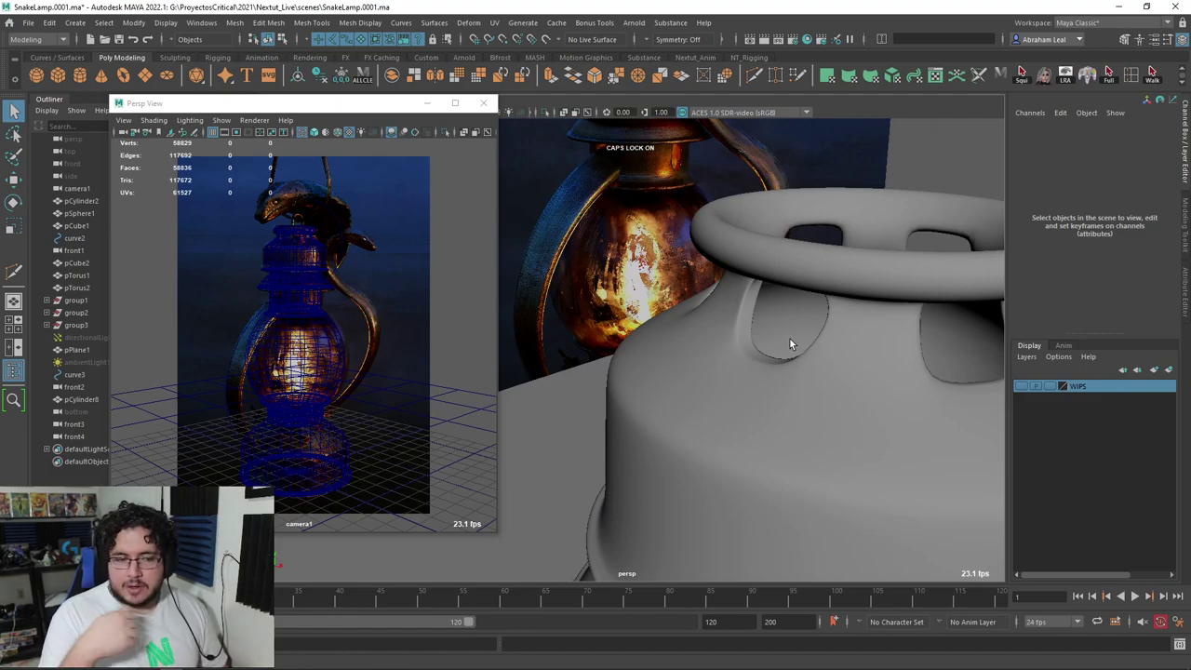
scroll(761, 316, "down", 6)
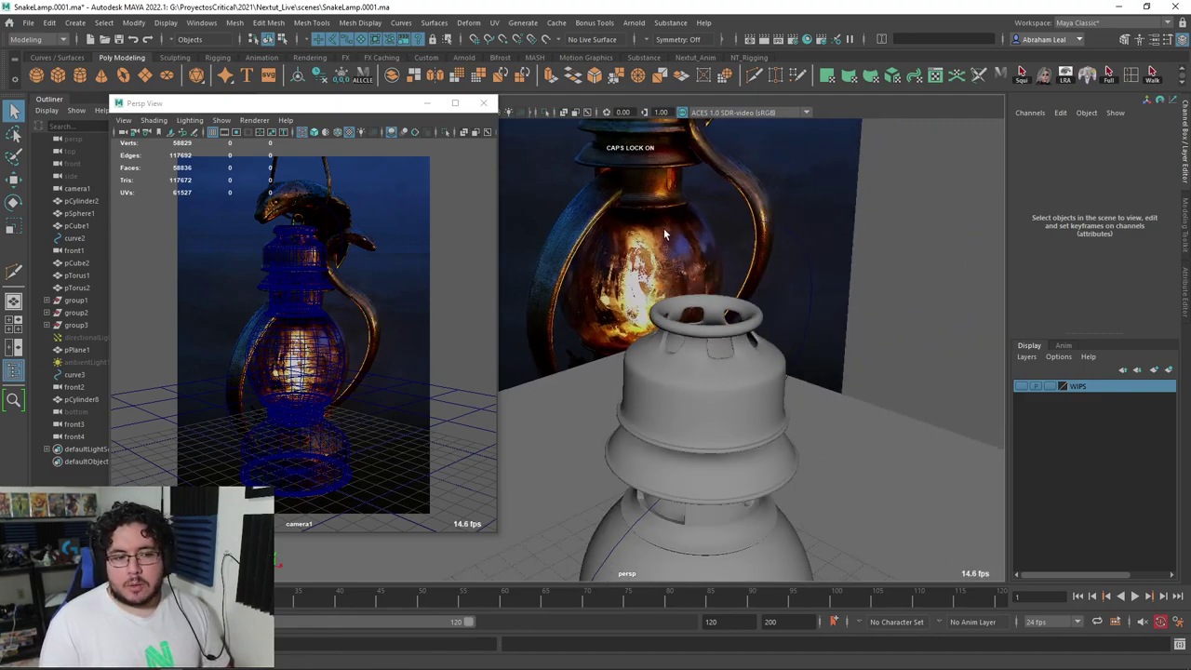
left_click_drag(744, 302, 637, 206, "alt")
left_click_drag(663, 286, 733, 319, "alt")
scroll(646, 285, "down", 3)
scroll(640, 294, "up", 3)
scroll(659, 308, "up", 3)
scroll(733, 319, "down", 5)
scroll(741, 335, "up", 5)
Select the unsmoothed metal top and push out the mid-height side edges of a second, still square neck opening
left_click(813, 391)
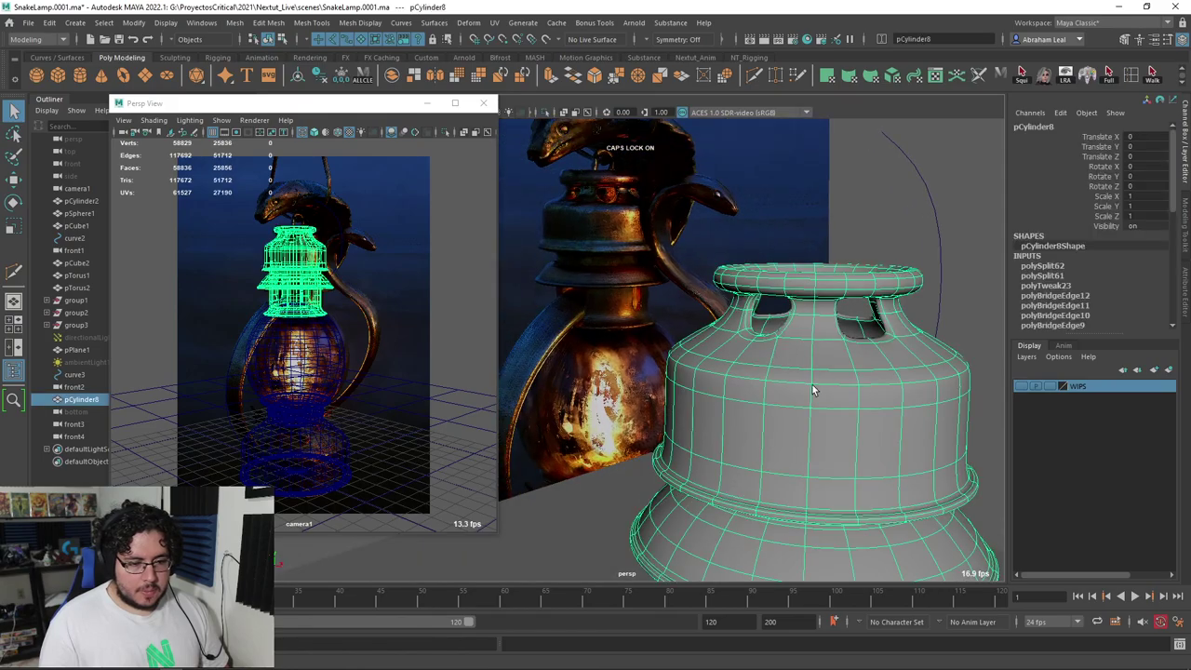
scroll(823, 406, "up", 2)
key("1")
left_click_drag(831, 415, 728, 372, "alt")
scroll(735, 410, "up", 3)
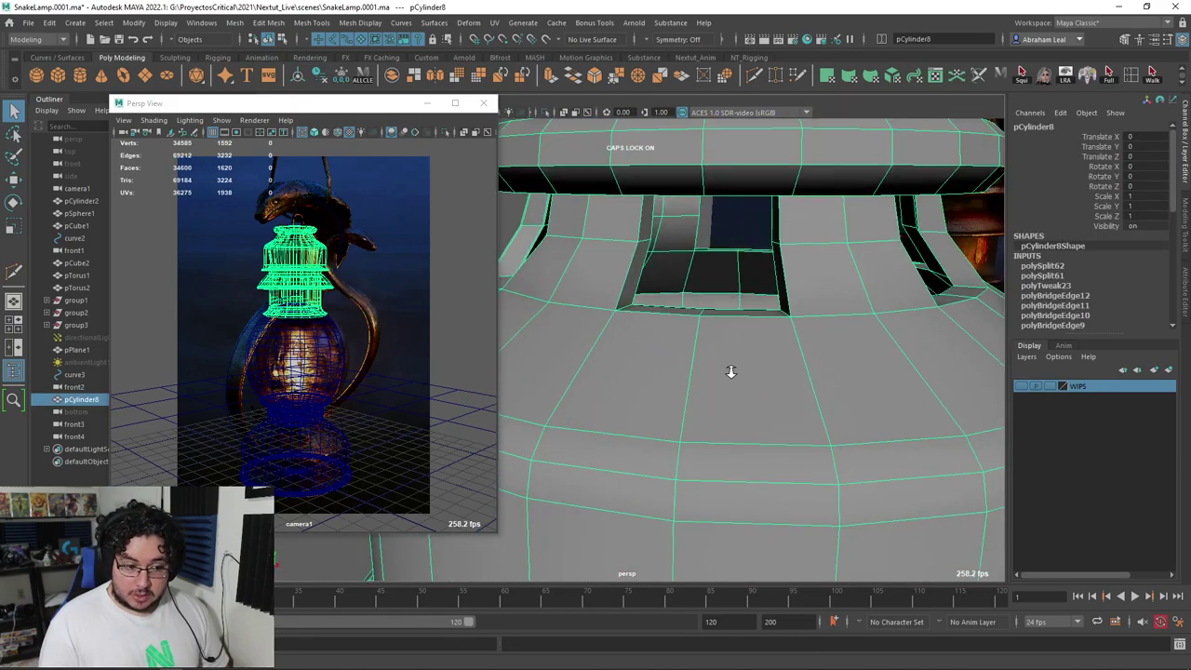
scroll(728, 372, "up", 1)
right_click_drag(724, 317, 722, 282)
left_click(711, 309)
left_click_drag(711, 310, 669, 392, "alt")
scroll(669, 392, "up", 2)
key("w")
left_click_drag(648, 296, 711, 273, "alt")
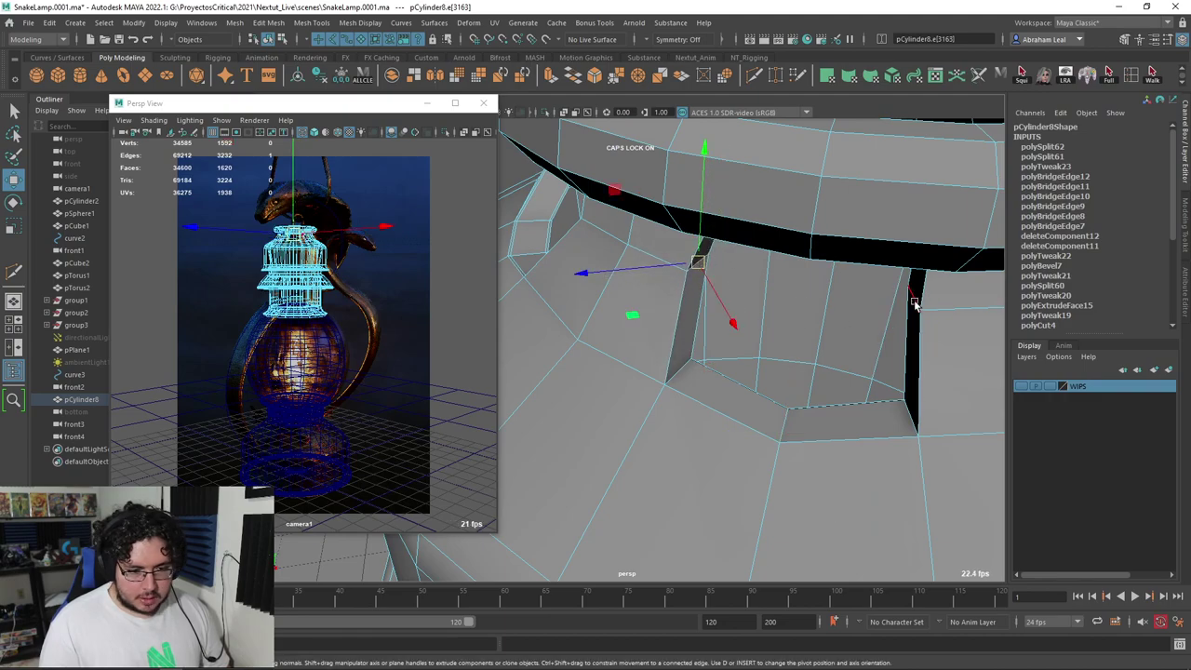
left_click_drag(915, 301, 946, 309)
Shift the lower corner edges of the second neck opening to round its outline, and preview the result smoothed
left_click_drag(946, 310, 624, 330, "alt")
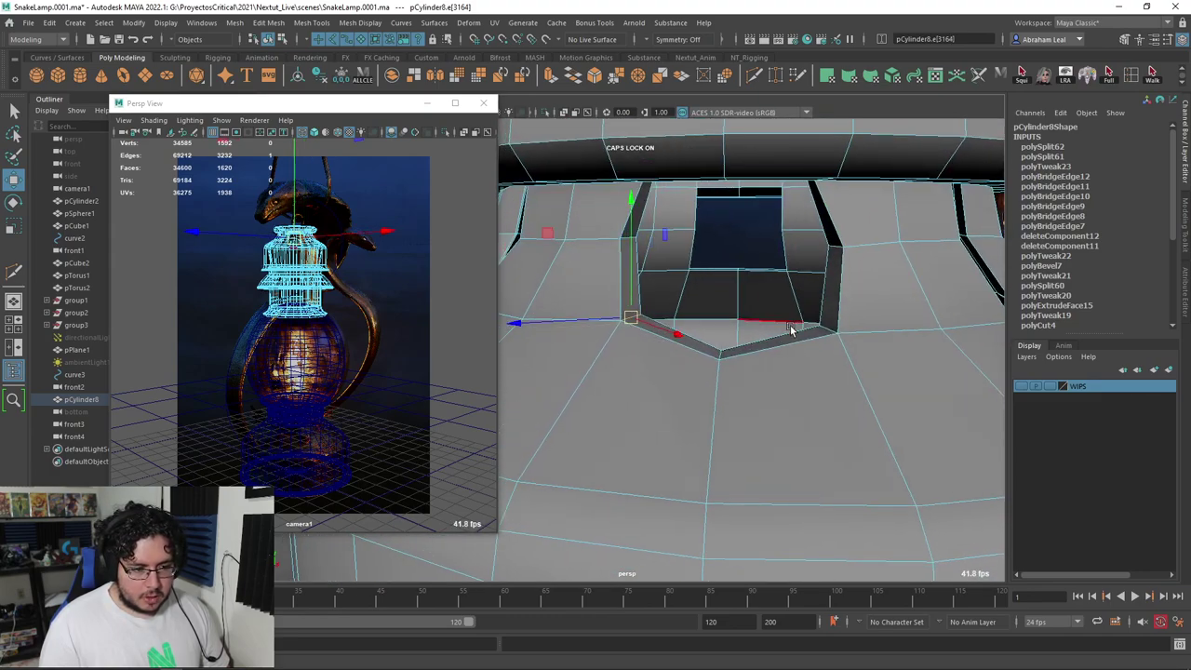
left_click_drag(828, 327, 826, 325)
key("3")
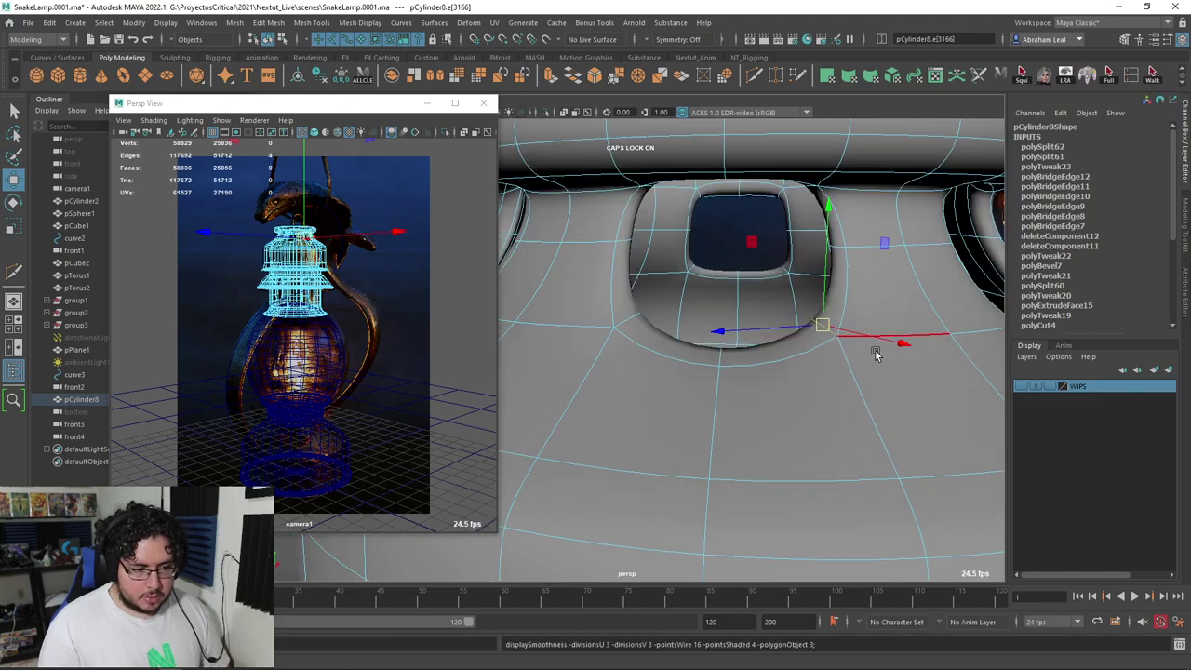
right_click_drag(878, 353, 811, 329, "alt")
left_click_drag(811, 330, 820, 352, "alt")
Insert supporting edge loops in the lining of the second neck opening and preview the metal top smoothed
right_click_drag(993, 273, 995, 270)
key("1")
left_click_drag(899, 359, 751, 298, "alt")
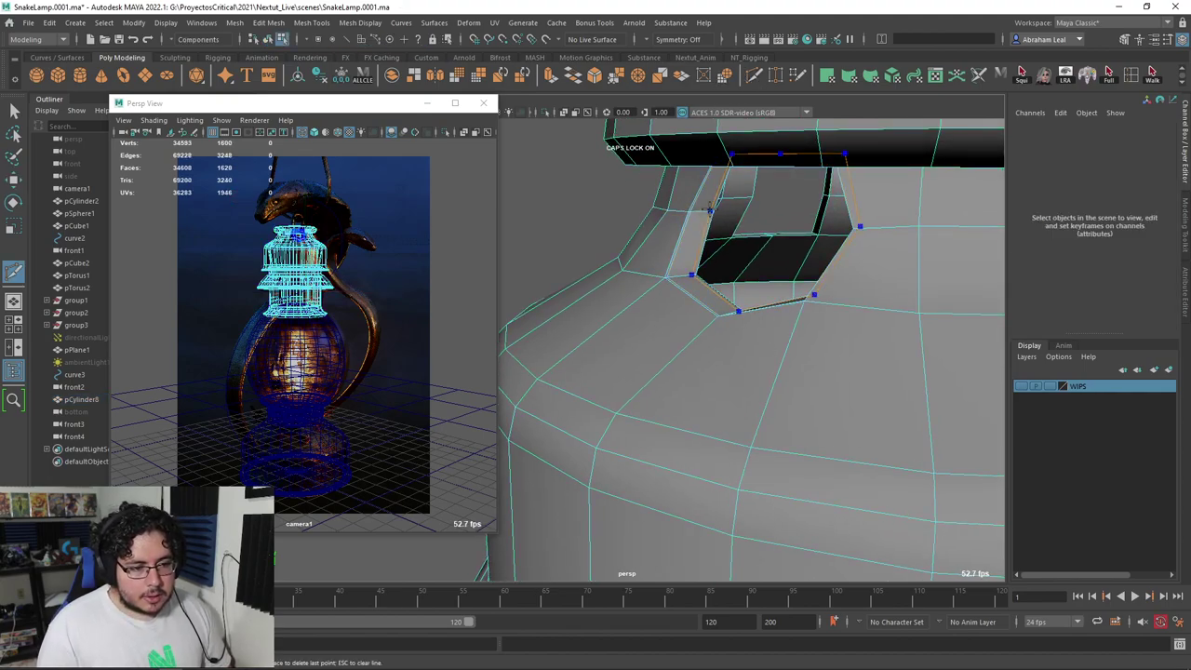
key("3")
key("q")
left_click(585, 187)
left_click_drag(642, 237, 707, 252, "alt")
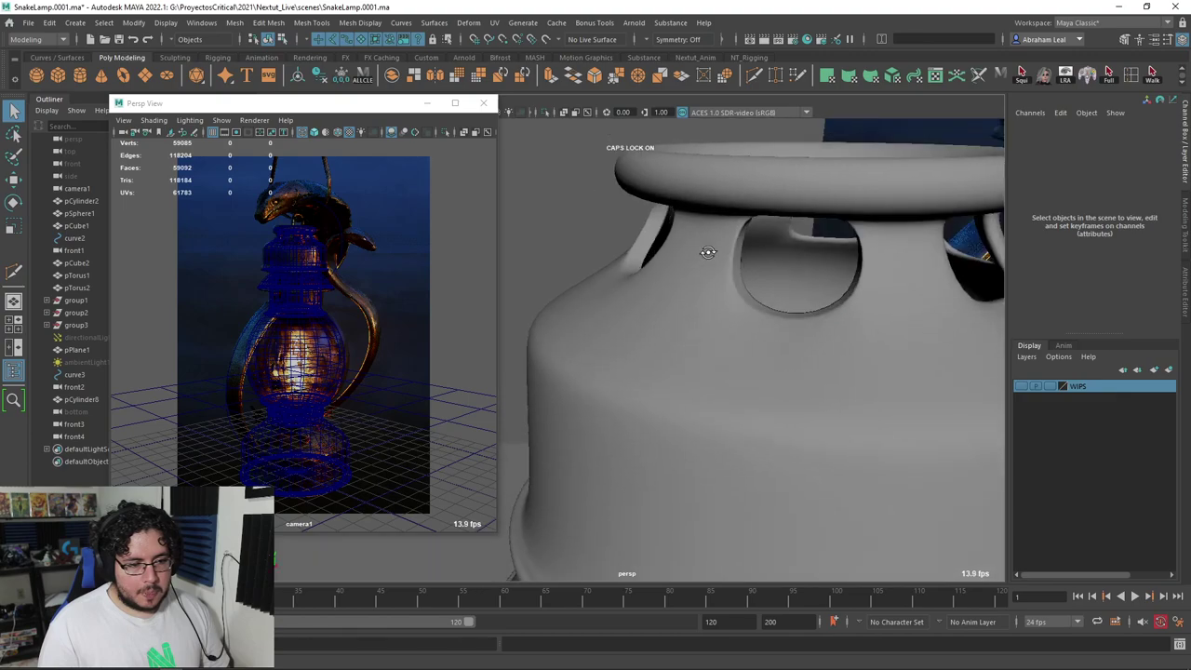
Examine the smoothed metal top from several angles to compare the two rounded neck openings with the remaining ones
right_click_drag(707, 252, 670, 244, "alt")
left_click_drag(670, 243, 819, 298, "alt")
right_click_drag(818, 298, 790, 300, "alt")
left_click_drag(790, 299, 744, 317, "alt")
key("space")
key("space")
right_click_drag(843, 277, 734, 368, "alt")
left_click_drag(735, 368, 727, 351, "alt")
left_click(728, 356)
right_click_drag(730, 353, 765, 278, "alt")
Mirror the unsmoothed metal top across the world X axis, negative direction, cutting the geometry and merging border vertices at 0.001
key("1")
left_click_drag(765, 277, 799, 344, "alt")
middle_click_drag(799, 344, 805, 277, "alt")
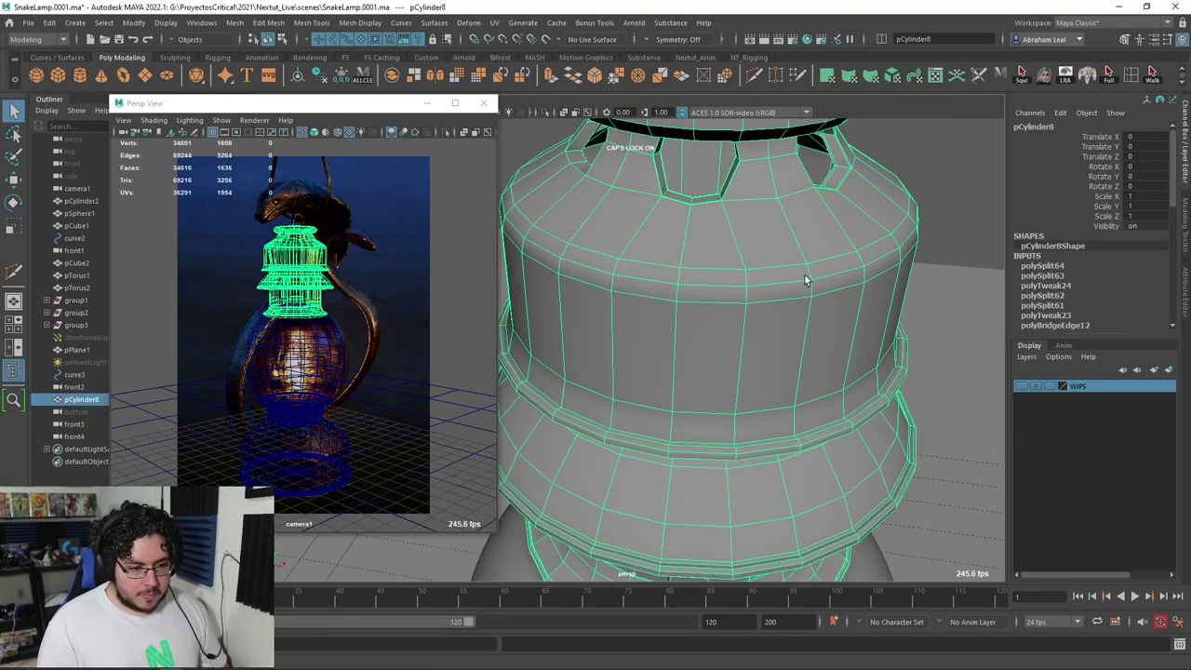
right_click_drag(805, 276, 866, 418, "shift")
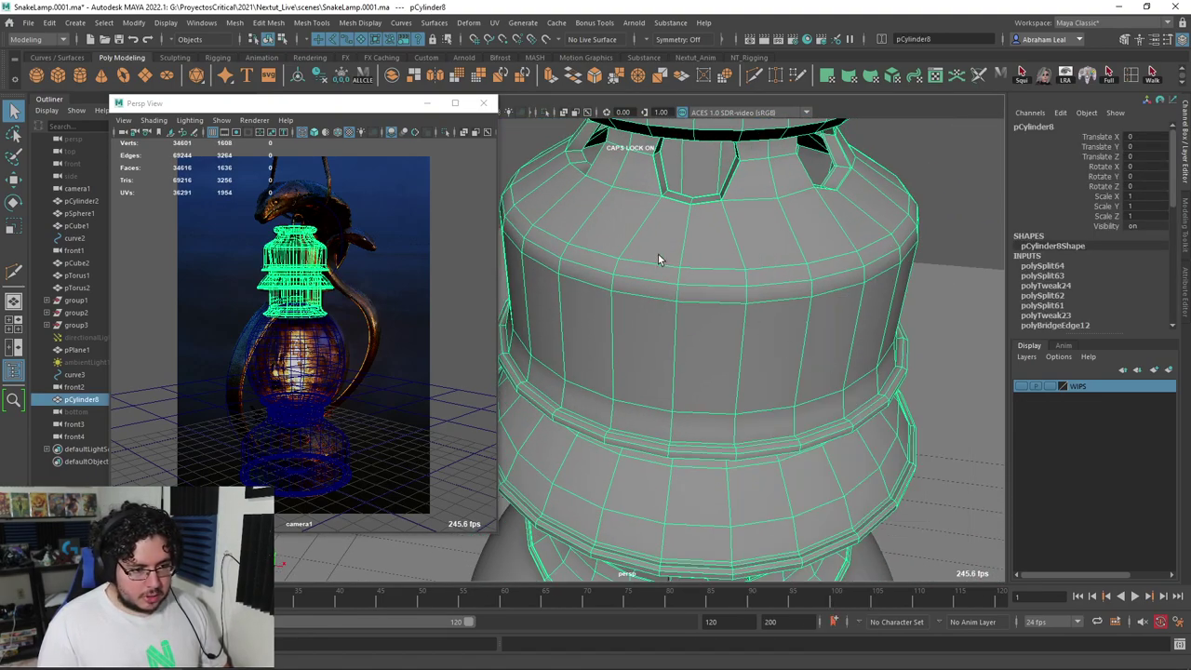
left_click_drag(657, 259, 805, 321, "alt")
left_click_drag(393, 105, 453, 108)
right_click_drag(807, 312, 867, 452, "shift")
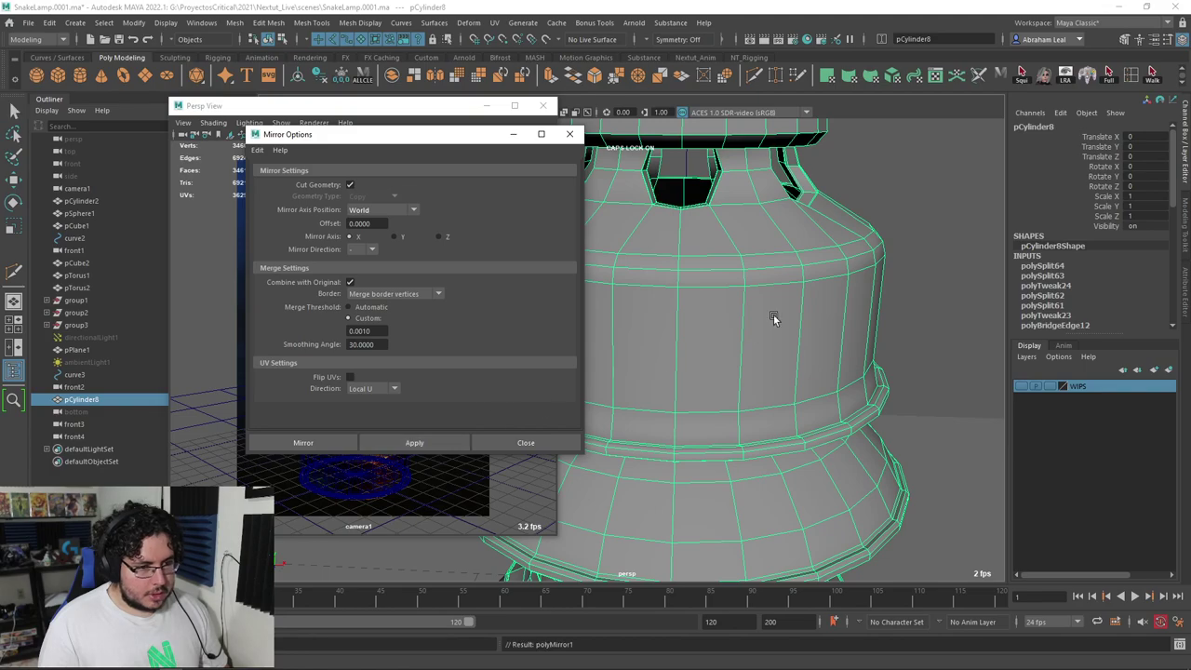
Mirror the metal top across the world Z axis in the negative direction, preview it smoothed and close the mirror options
left_click_drag(774, 319, 707, 274, "alt")
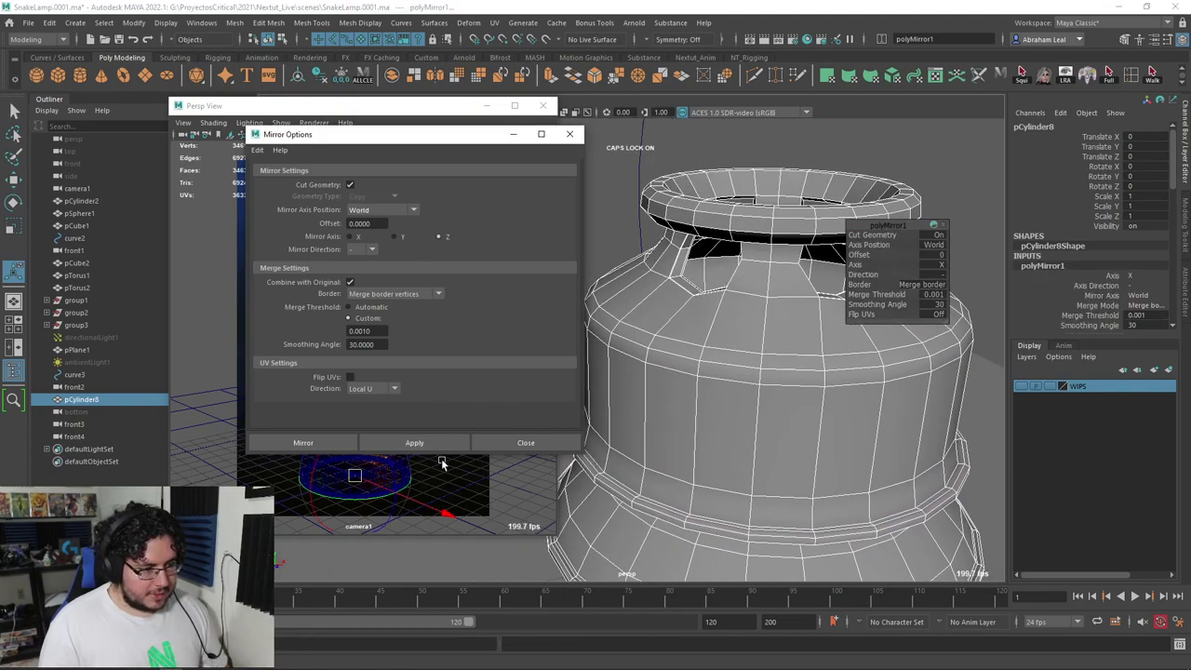
left_click_drag(704, 324, 805, 391, "alt")
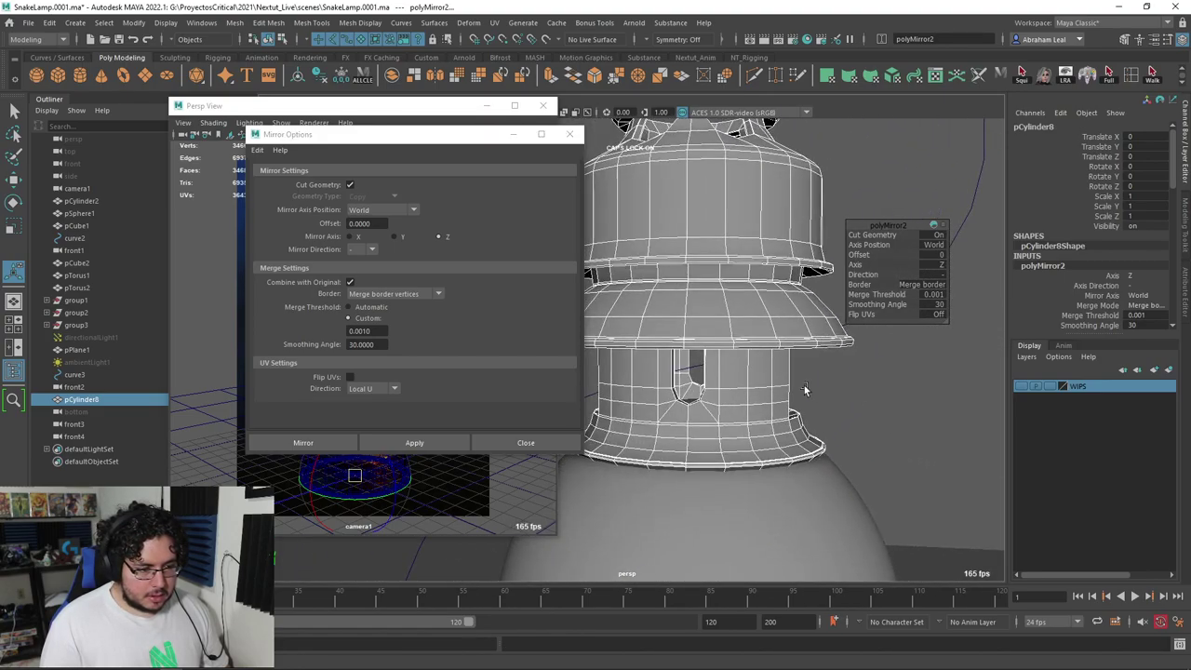
left_click_drag(720, 400, 807, 419, "alt")
mouse_move(807, 418)
middle_mouse_down("alt")
mouse_move(742, 400)
mouse_move(818, 428)
middle_mouse_up("alt")
left_click_drag(688, 396, 759, 385, "alt")
key("3")
left_click(805, 346)
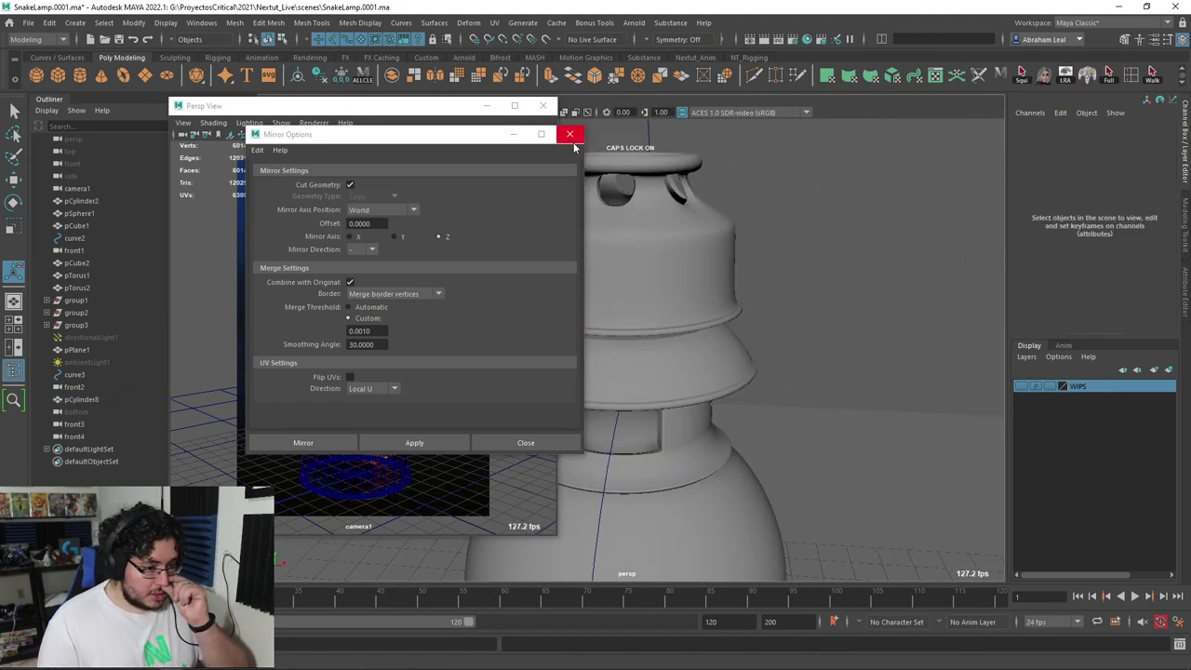
left_click(571, 138)
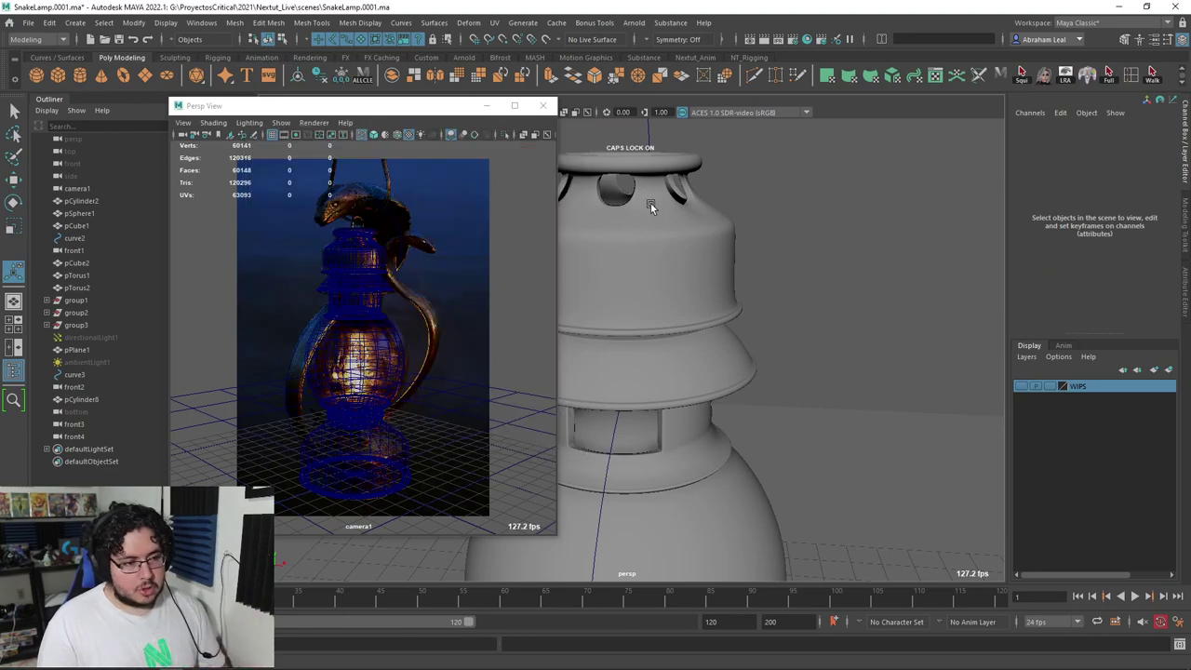
Examine the mirrored, smoothed metal top to check the shape and spacing of all the rounded neck openings
scroll(650, 203, "down", 3)
middle_click_drag(697, 280, 703, 390, "alt")
scroll(788, 304, "up", 4)
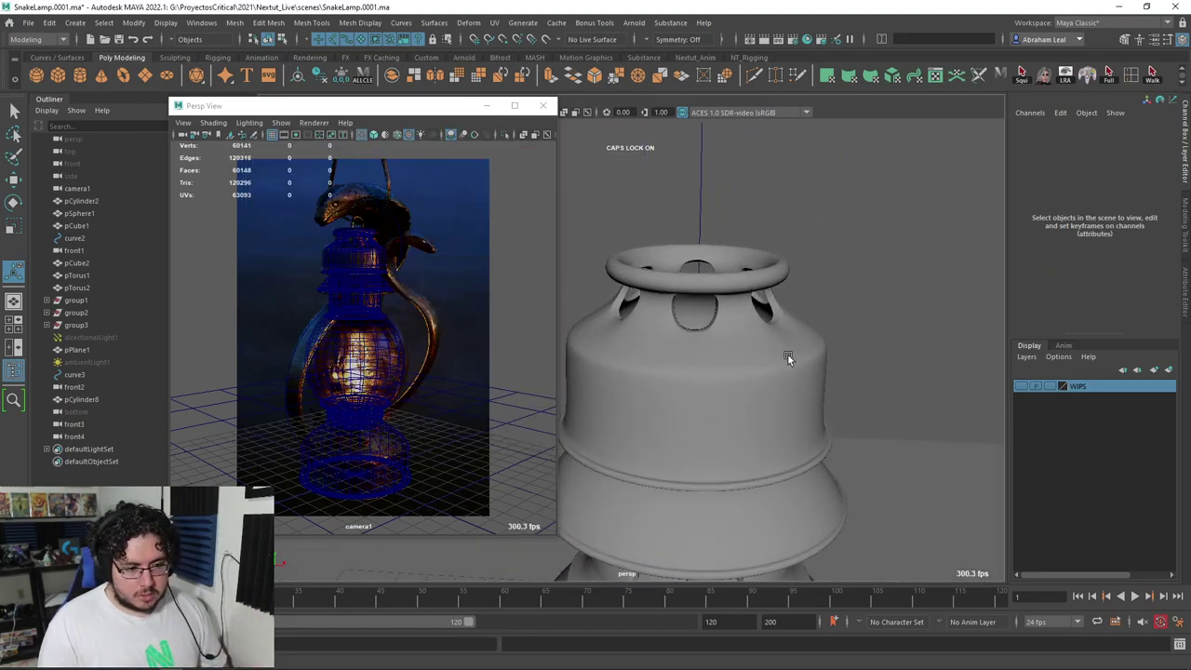
left_click_drag(787, 359, 566, 330, "alt")
scroll(688, 369, "down", 5)
left_click_drag(690, 370, 720, 354, "alt")
scroll(832, 436, "up", 4)
scroll(716, 279, "up", 4)
Return the metal top to its unsmoothed display and examine its topology and proportions beside the lamp reference image
left_click(657, 279)
key("1")
scroll(697, 307, "down", 4)
middle_click_drag(720, 353, 800, 319, "alt")
scroll(750, 292, "up", 5)
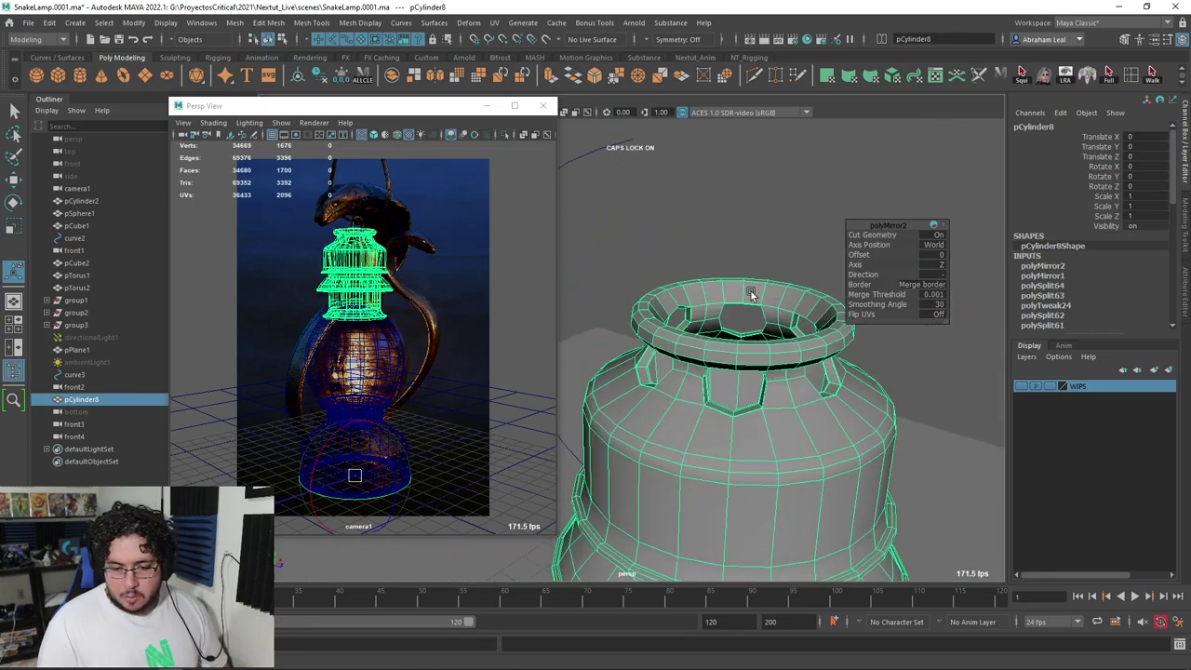
left_click_drag(750, 292, 810, 362, "alt")
scroll(778, 271, "down", 3)
scroll(640, 362, "up", 4)
scroll(703, 352, "down", 4)
left_click_drag(703, 352, 758, 380, "alt")
middle_click_drag(758, 379, 764, 369, "alt")
left_click_drag(764, 369, 813, 375, "alt")
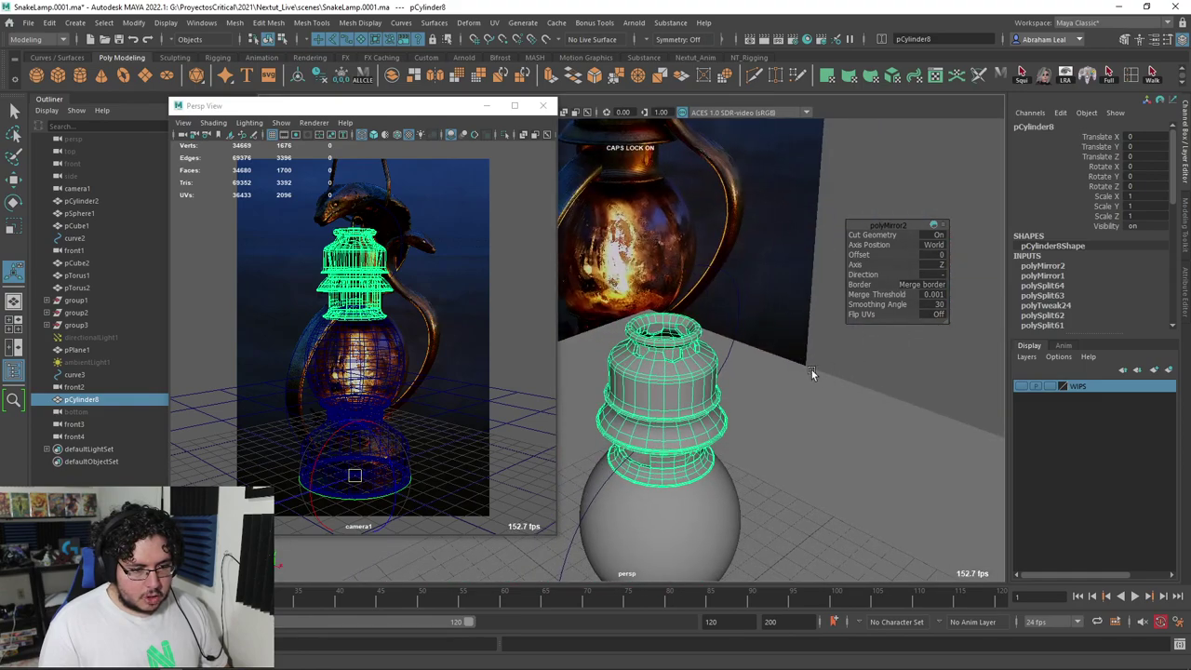
scroll(781, 375, "up", 4)
left_click_drag(734, 361, 709, 354, "alt")
scroll(709, 353, "up", 4)
right_click_drag(674, 307, 672, 342)
left_click(655, 343)
double_click(669, 327, "shift")
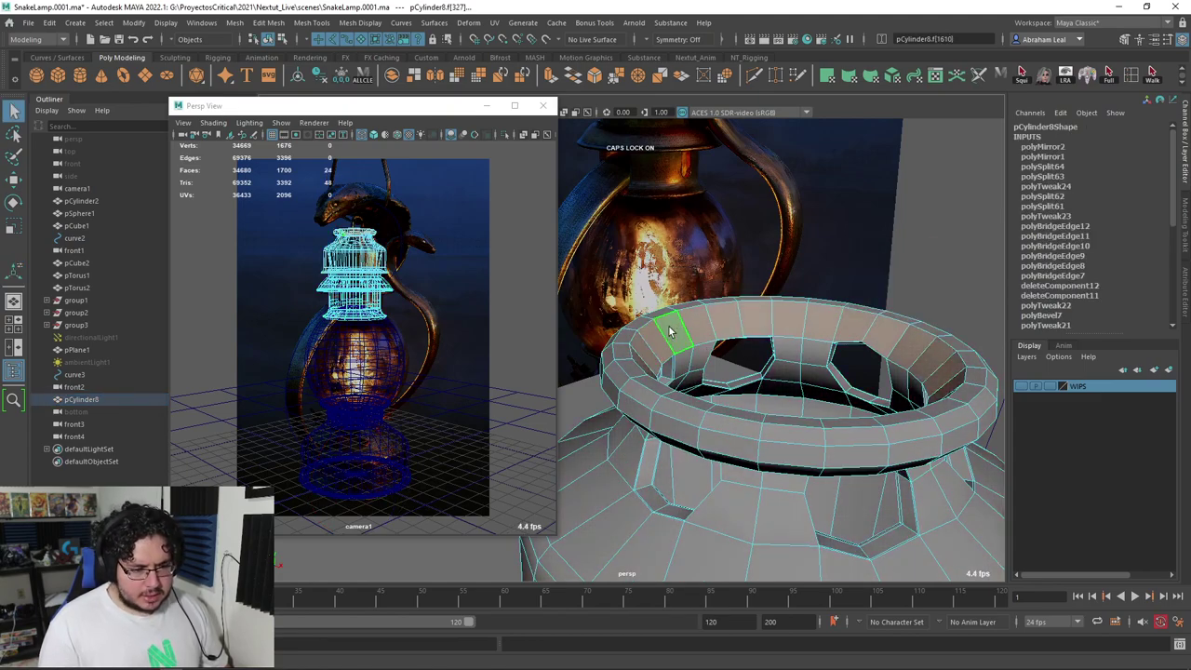
key("Delete")
right_click_drag(667, 325, 668, 292)
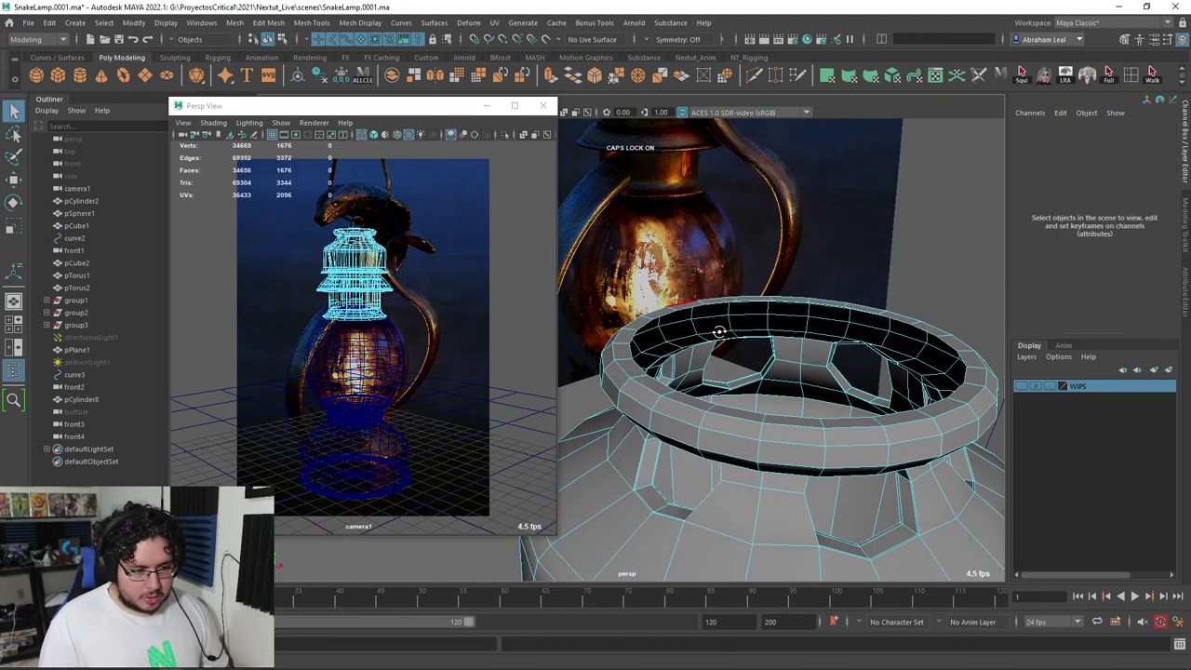
left_click_drag(717, 330, 837, 460, "alt")
scroll(747, 367, "up", 5)
scroll(709, 344, "down", 5)
key("ctrl+z")
key("ctrl+z")
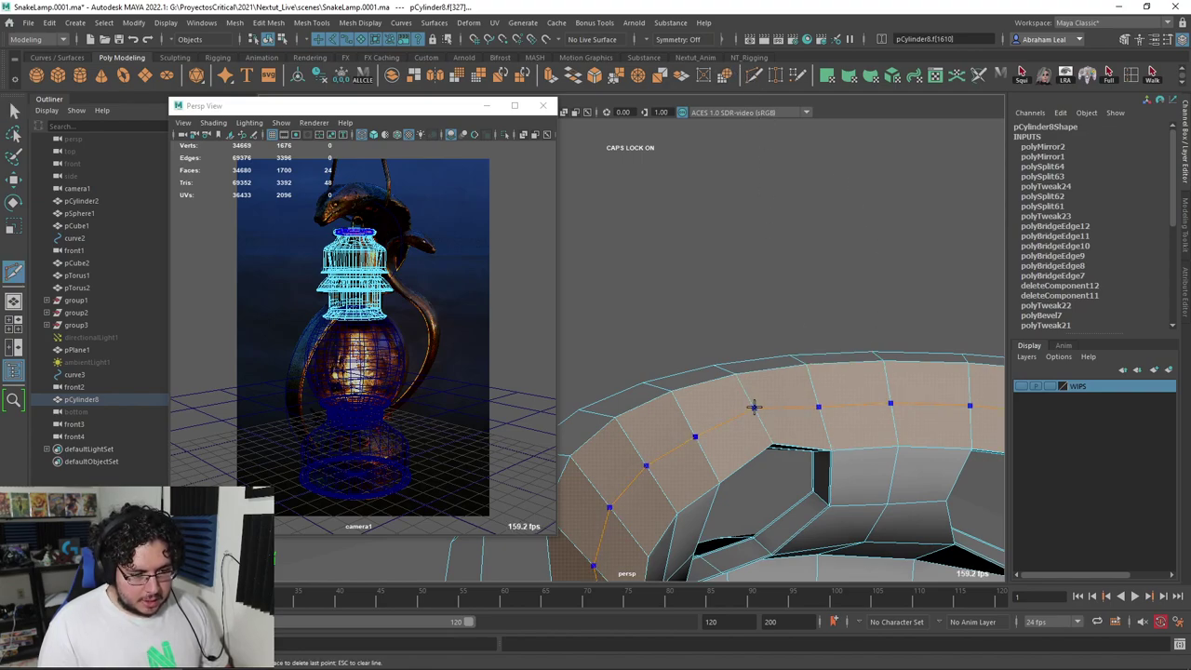
Insert a centred edge loop around the inner wall of the metal top's upper rim
middle_click(816, 388, "ctrl")
middle_click_drag(782, 382, 800, 350, "alt")
left_click(733, 372)
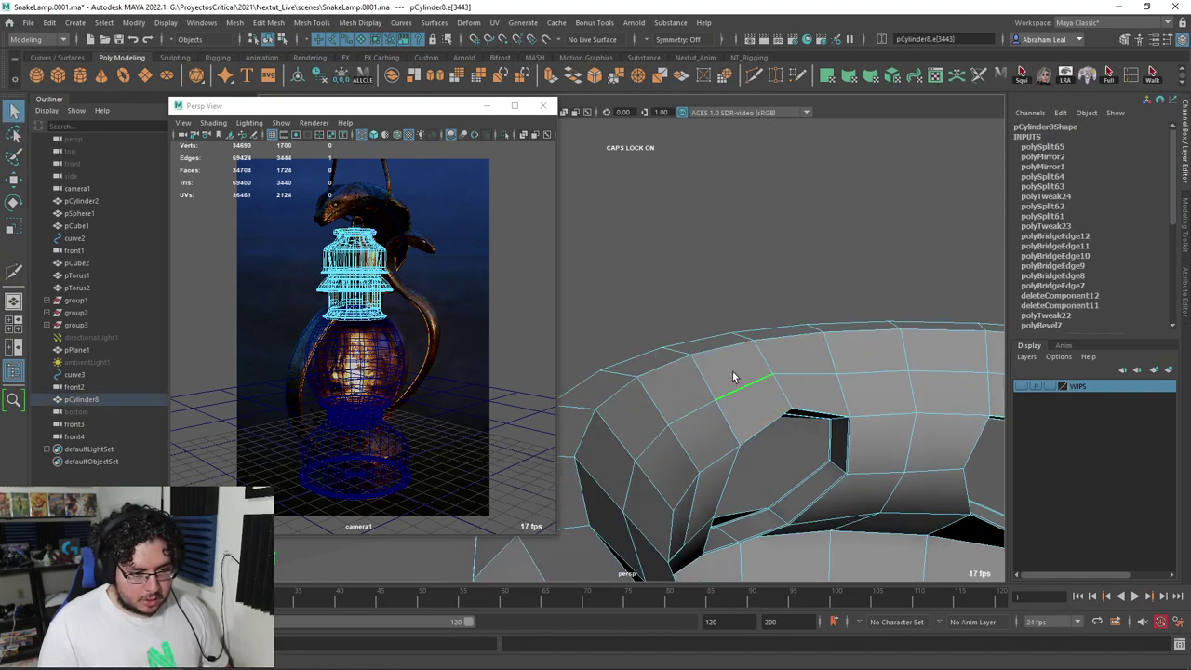
Delete the upper ring of faces on the rim's inner wall, above the new edge loop
right_click(732, 371)
right_click(707, 358)
right_click_drag(711, 354, 711, 358)
left_click(709, 356)
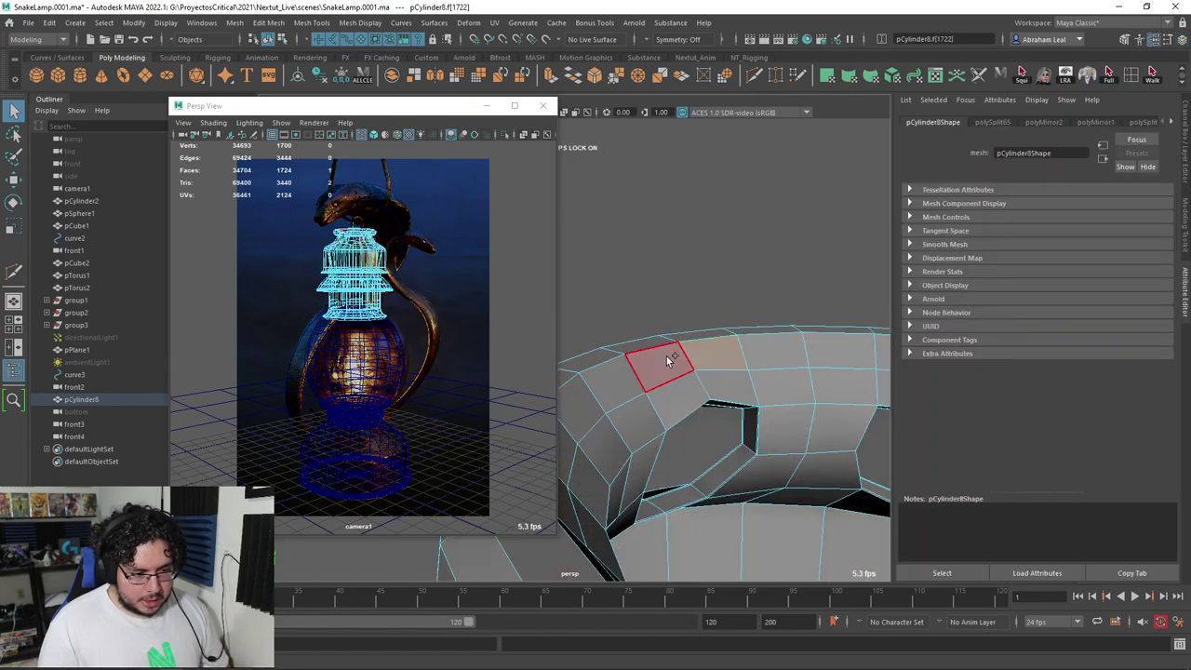
double_click(666, 356, "shift")
key("Delete")
Extrude the open border edge loop below the deleted ring and scale it inward to narrow the opening
left_click_drag(721, 391, 741, 406, "alt")
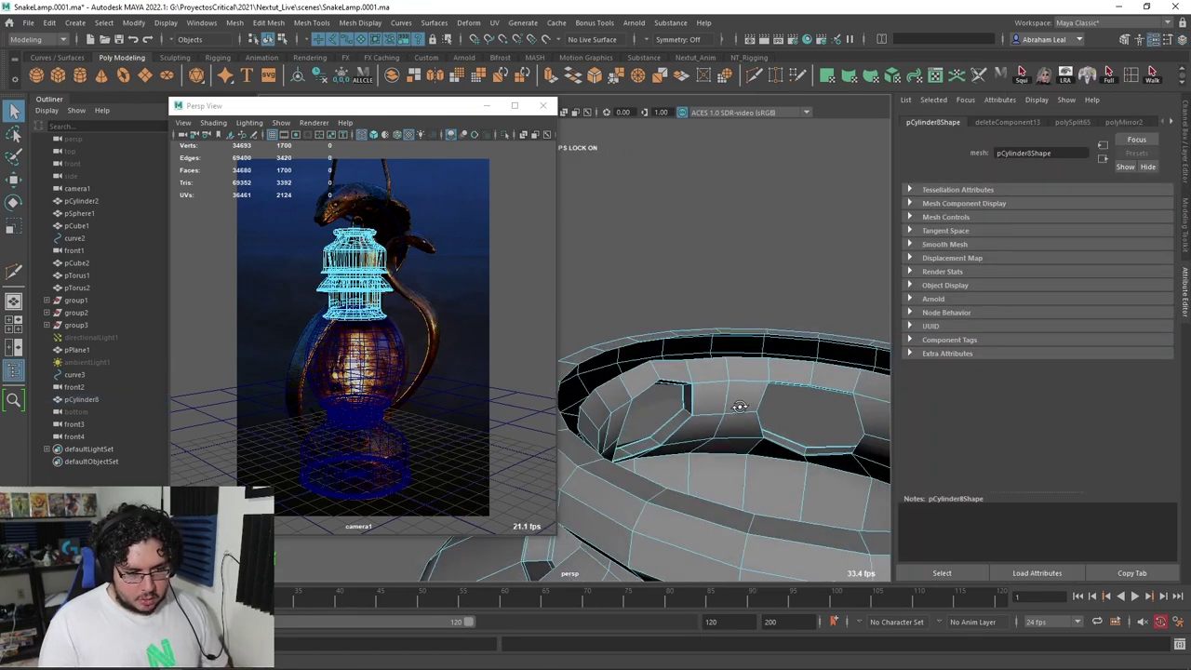
middle_click_drag(741, 407, 699, 365, "alt")
left_click_drag(723, 348, 644, 360, "alt")
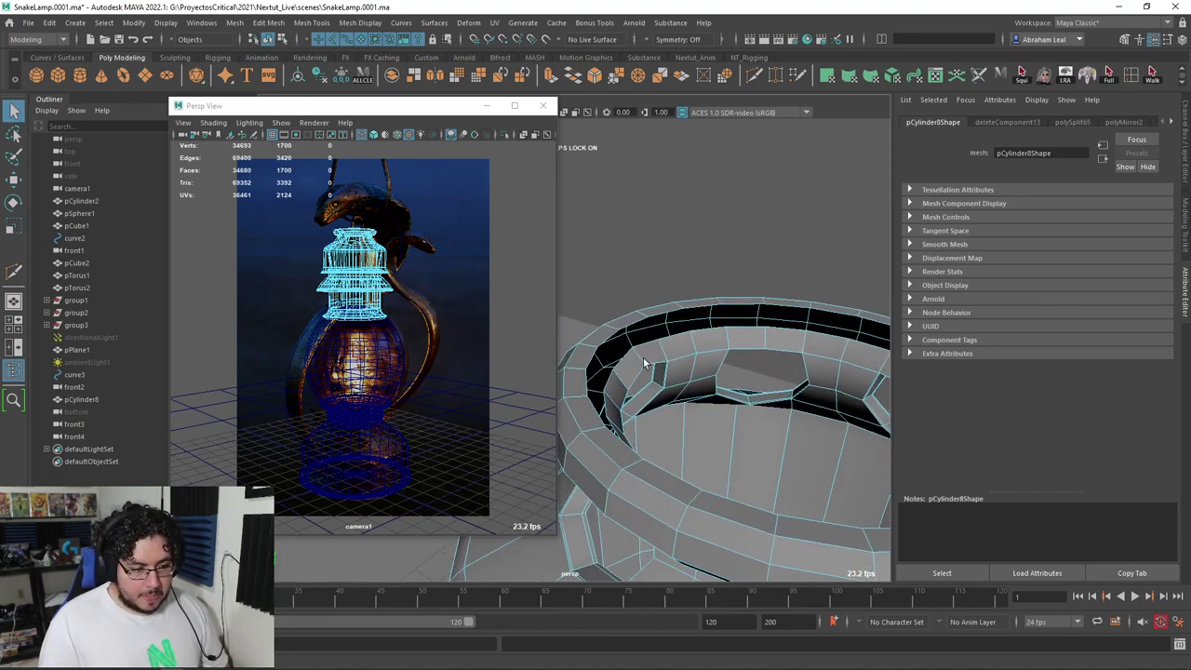
right_click_drag(661, 315, 677, 287)
double_click(677, 338)
double_click(680, 338)
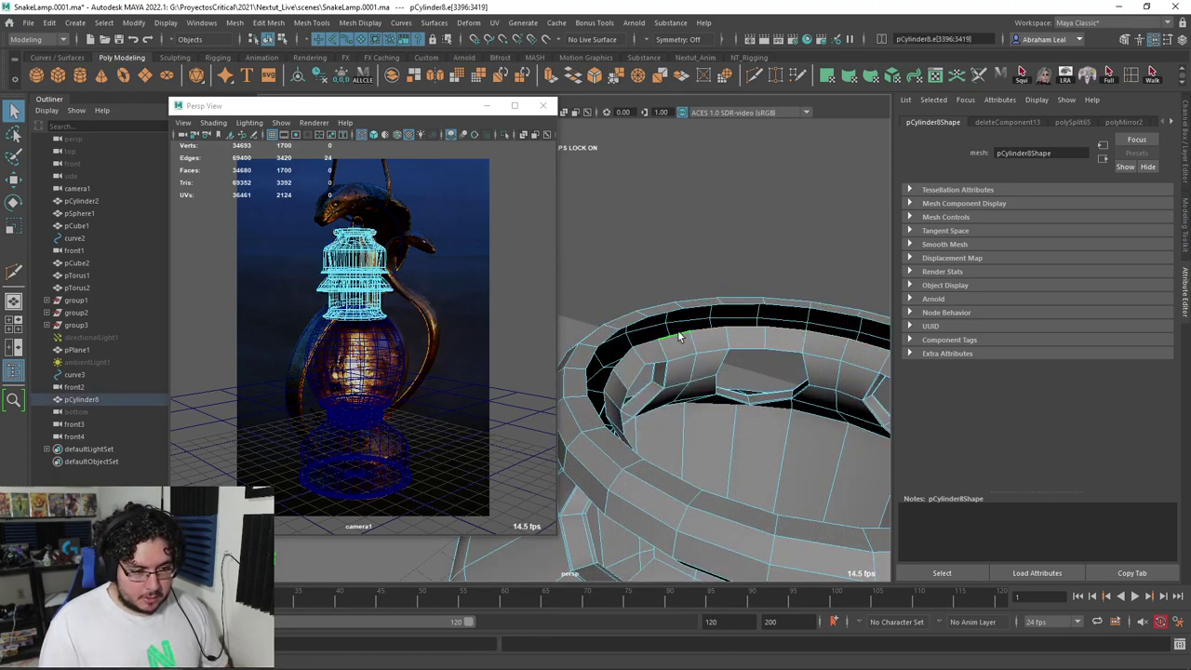
left_click_drag(680, 338, 716, 366, "alt")
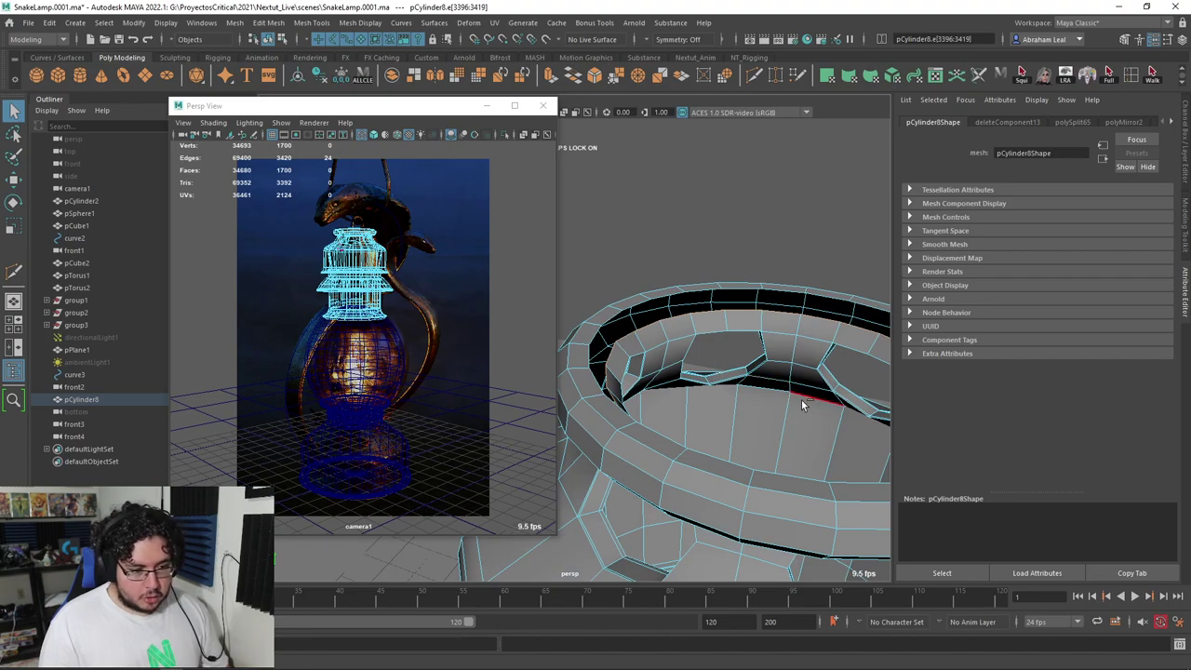
key("ctrl+e")
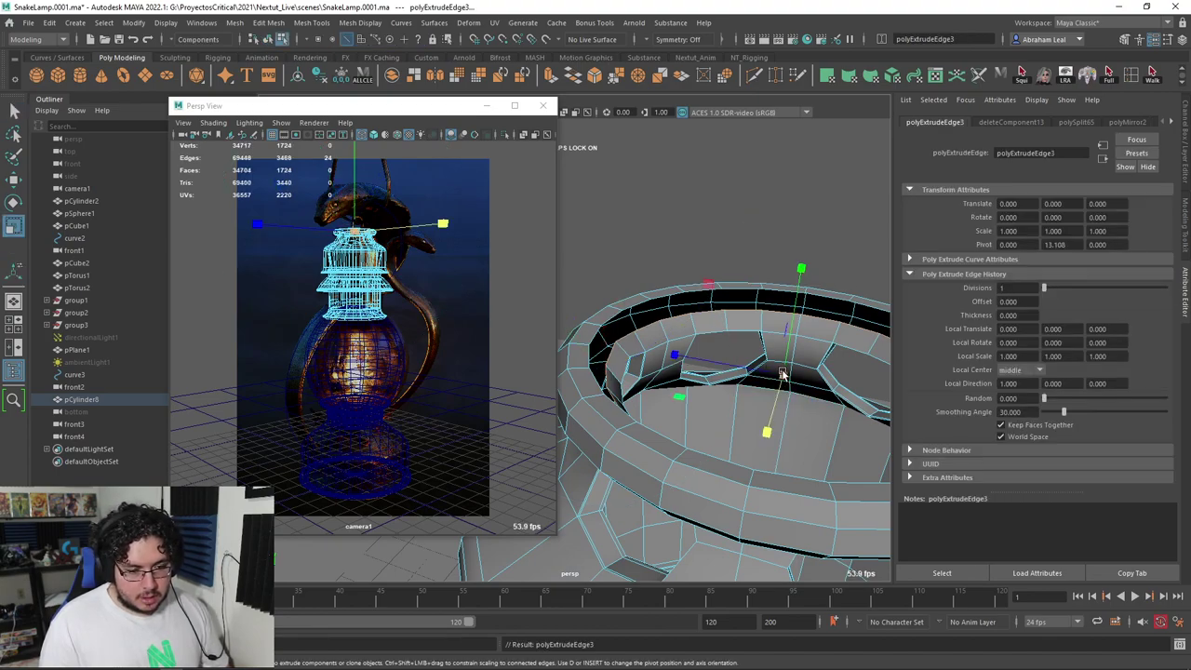
mouse_move(782, 373)
left_mouse_down()
mouse_move(665, 355)
mouse_move(798, 381)
left_mouse_up()
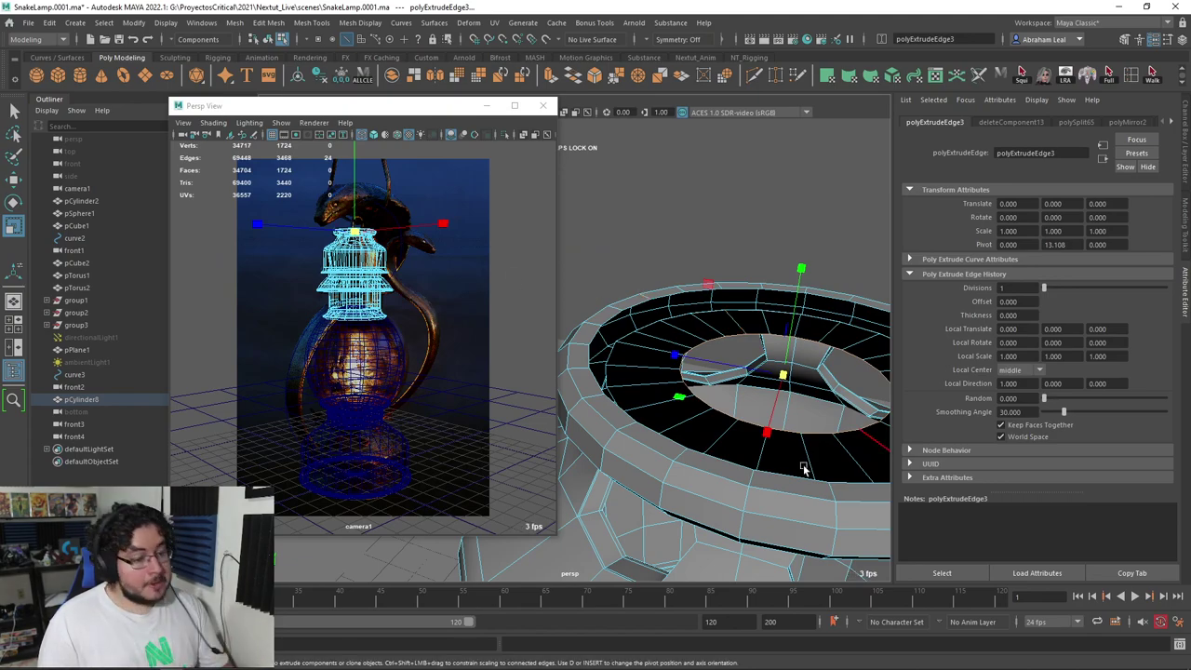
Fill the remaining central hole inside the neck and poke the new face into triangles meeting at its centre
left_click(235, 24)
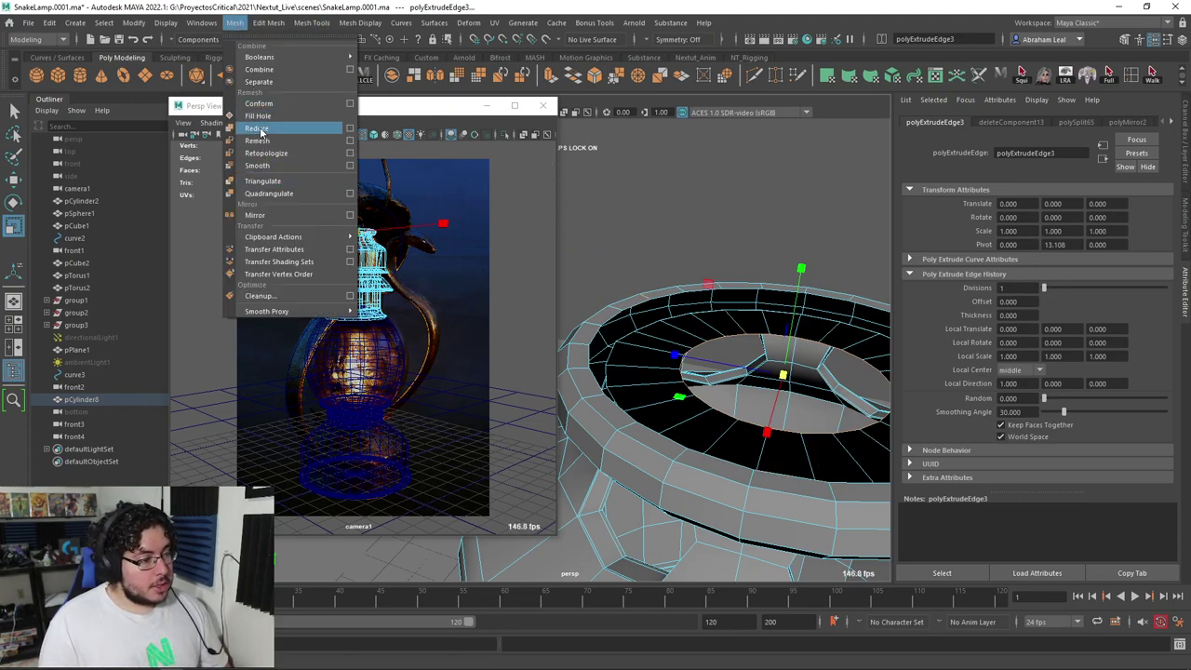
left_click(258, 116)
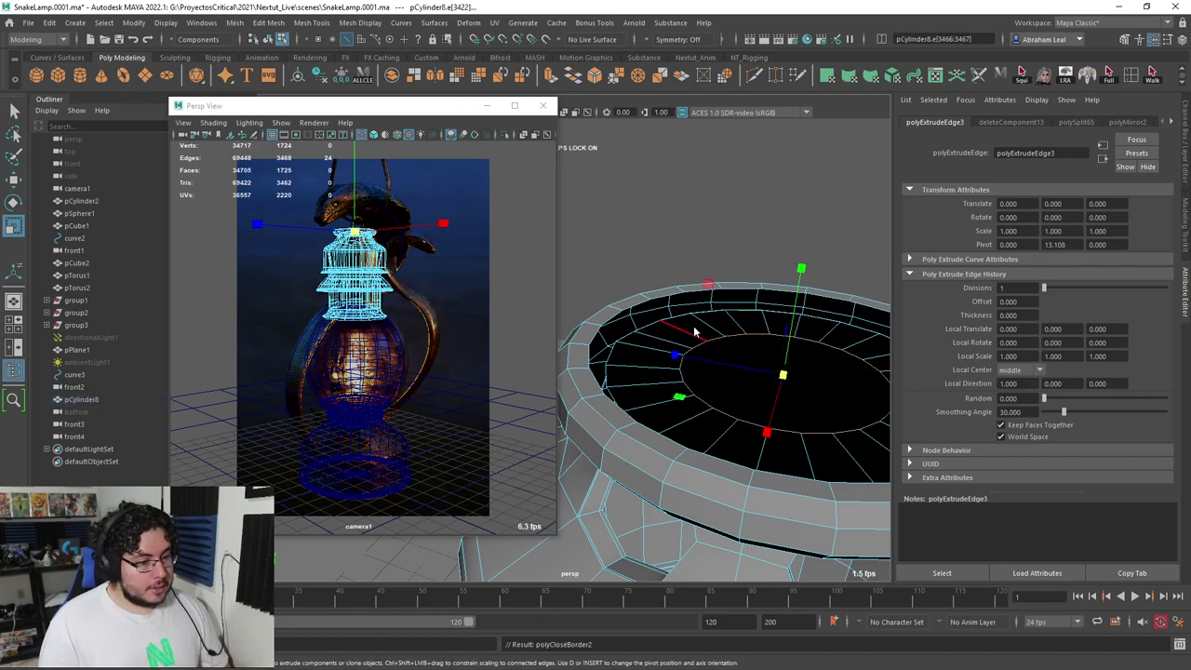
right_click_drag(694, 332, 697, 370)
left_click(734, 370)
left_click(271, 23)
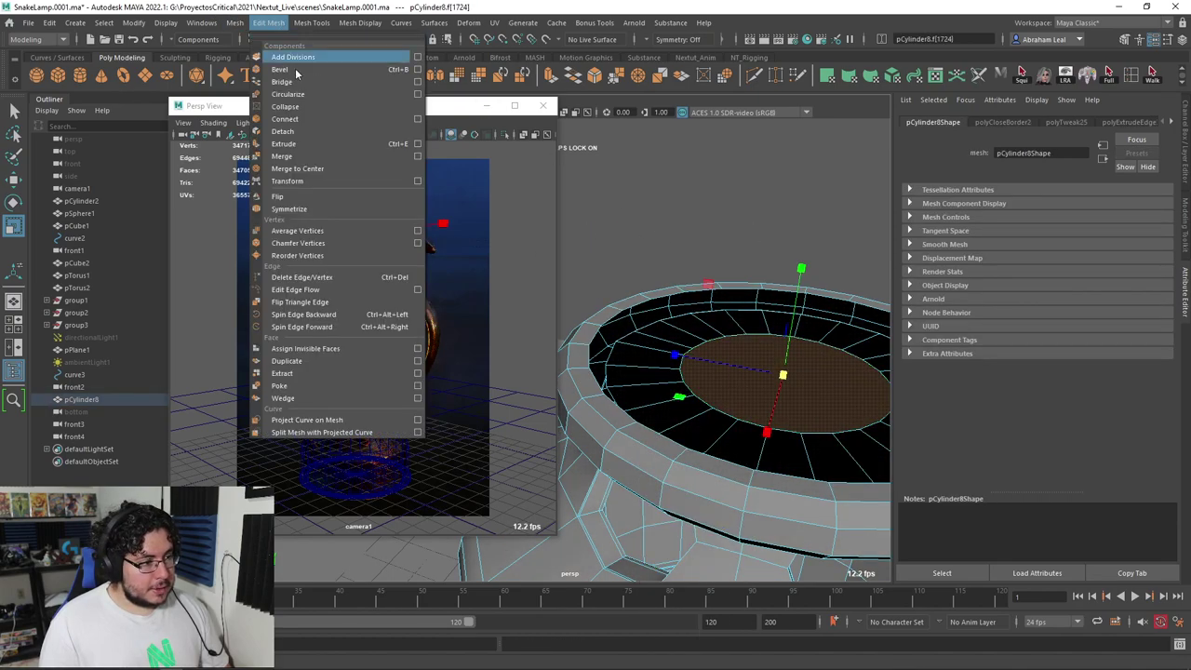
left_click(296, 388)
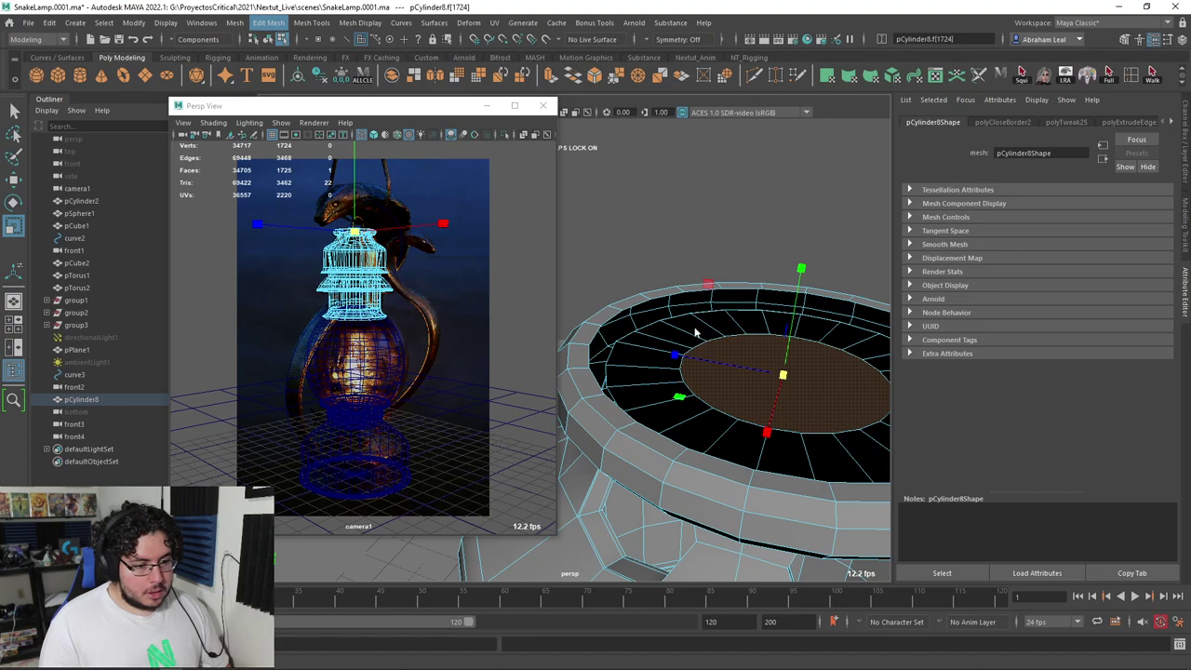
left_click_drag(692, 314, 748, 365, "alt")
middle_click_drag(657, 251, 712, 291, "alt")
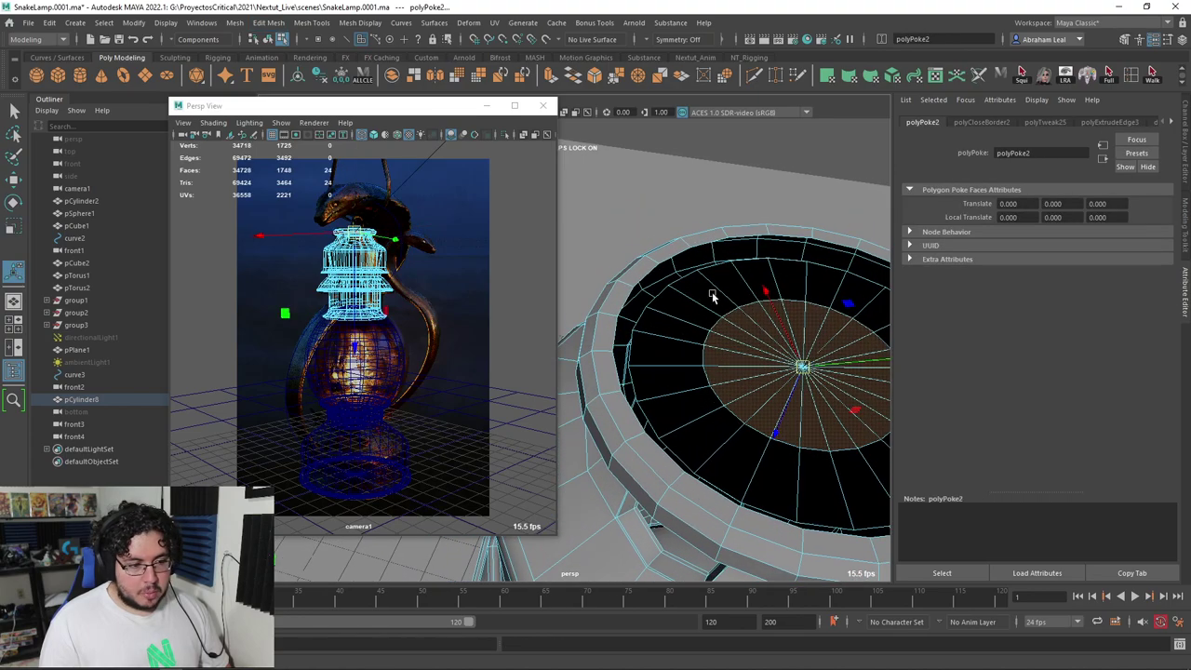
Fill the open upper border of the rim to form a cap, and poke the cap face to its centre
key("F10")
double_click(677, 257)
left_click_drag(733, 245, 688, 203, "alt")
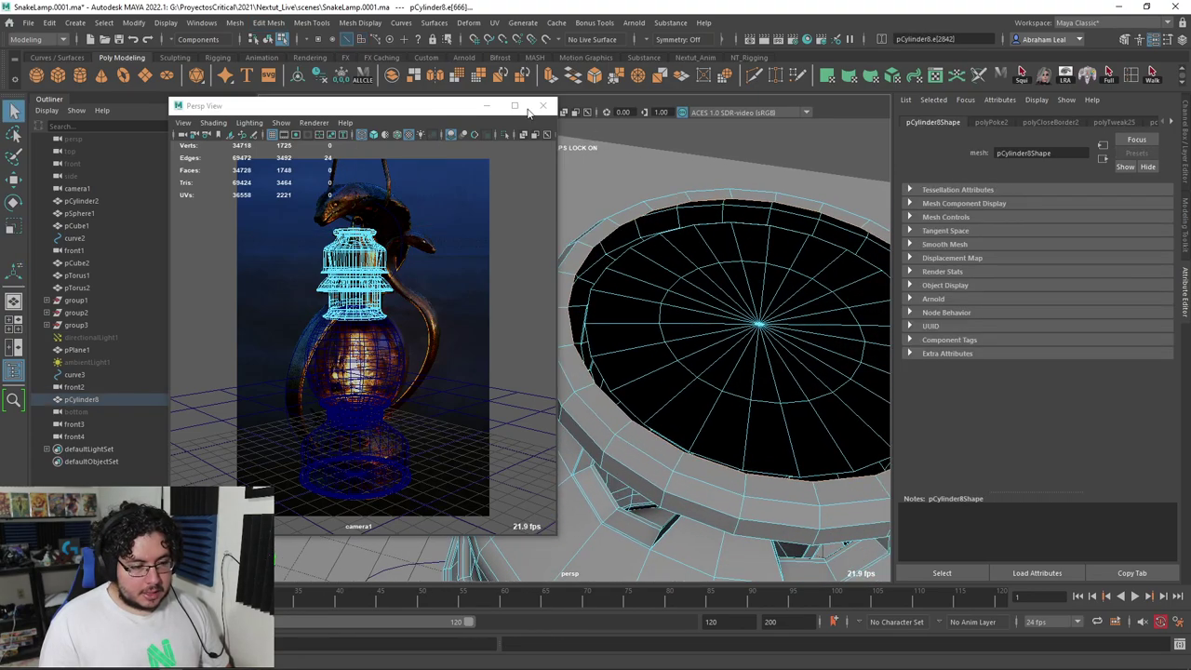
left_click(235, 24)
left_click(269, 122)
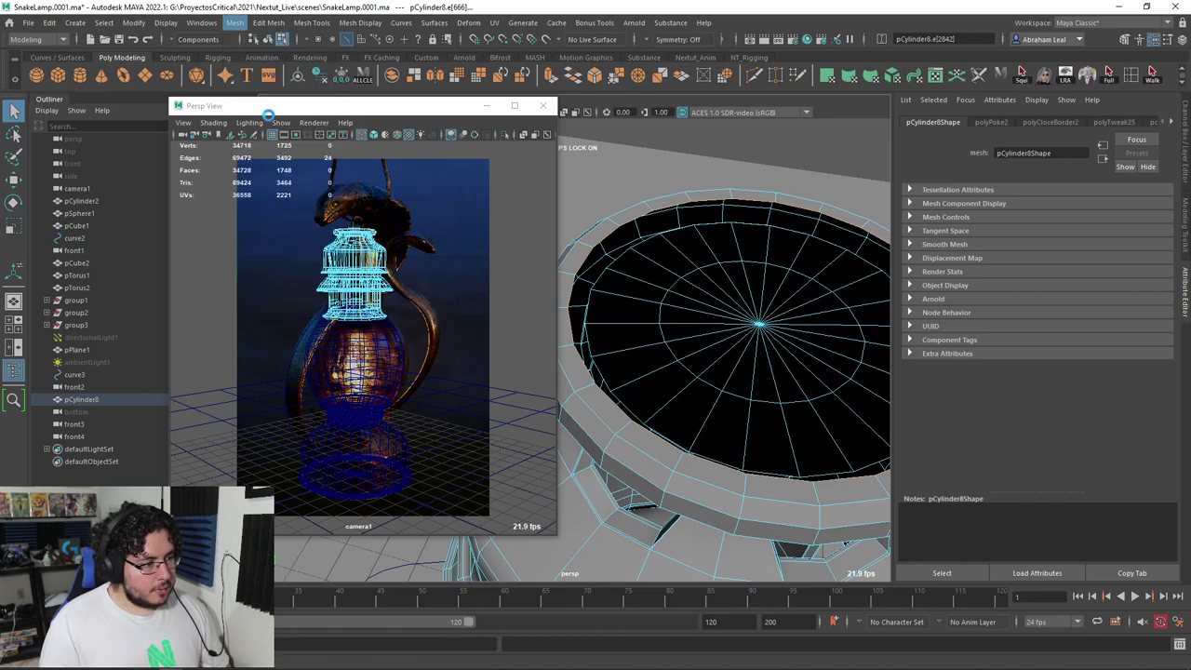
right_click_drag(733, 244, 740, 273)
left_click(739, 273)
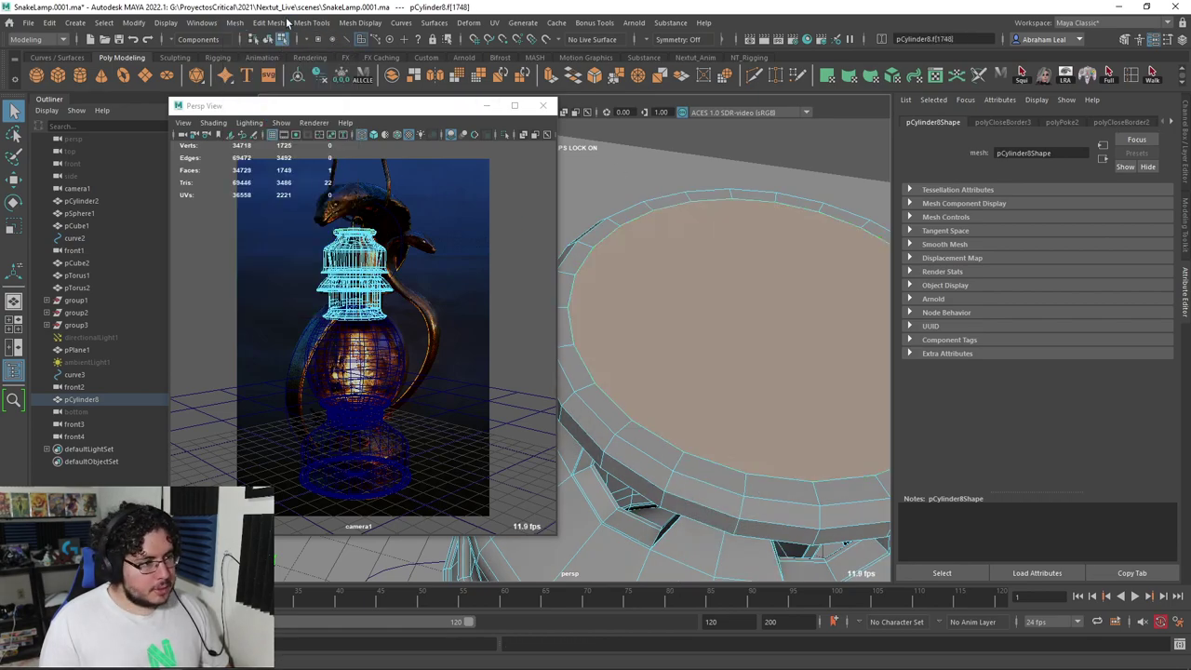
left_click(284, 23)
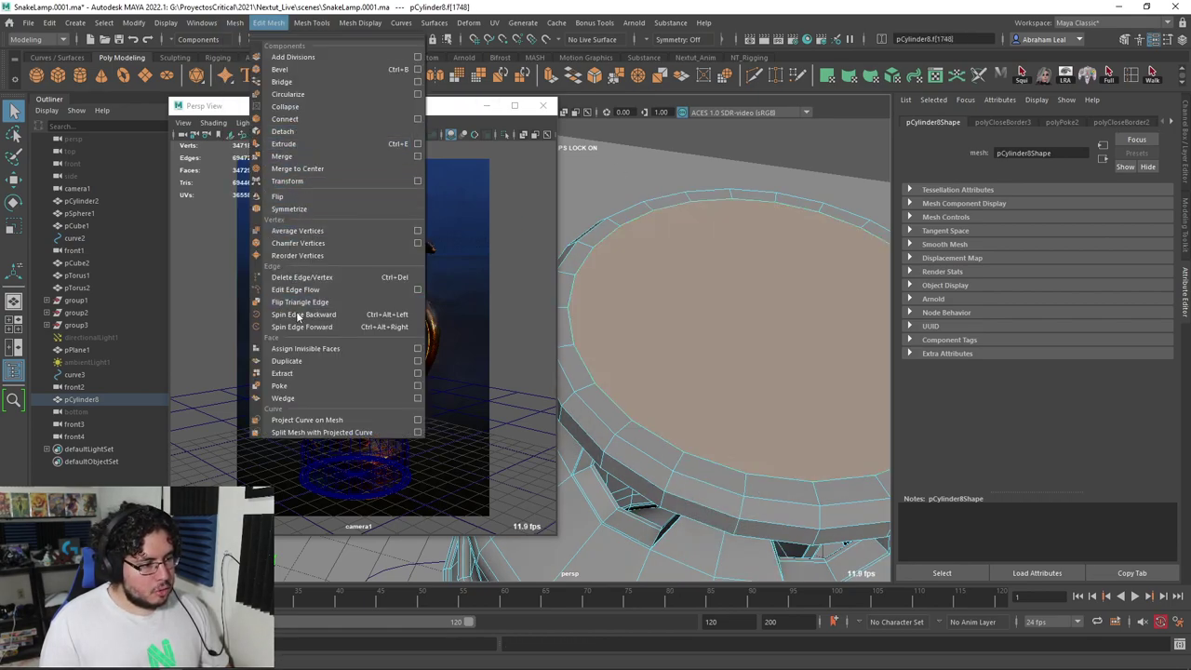
left_click(281, 385)
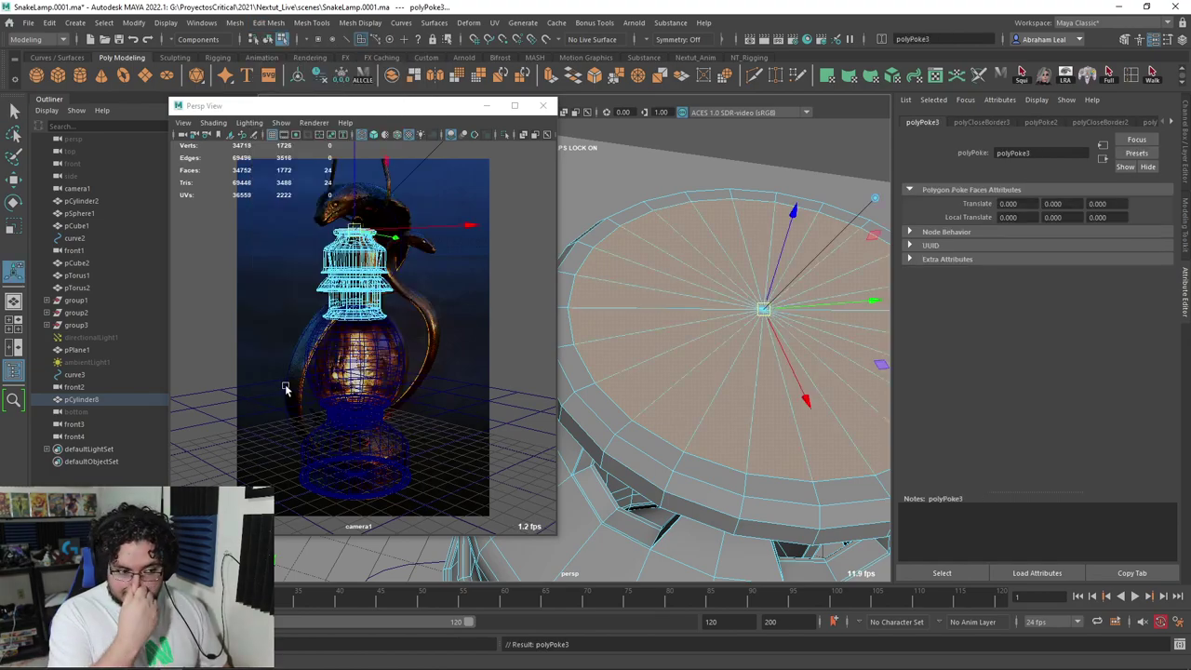
Insert an edge loop around the flat cap, close to its outer edge
left_click_drag(604, 333, 615, 275, "alt")
right_click_drag(616, 275, 655, 308, "alt")
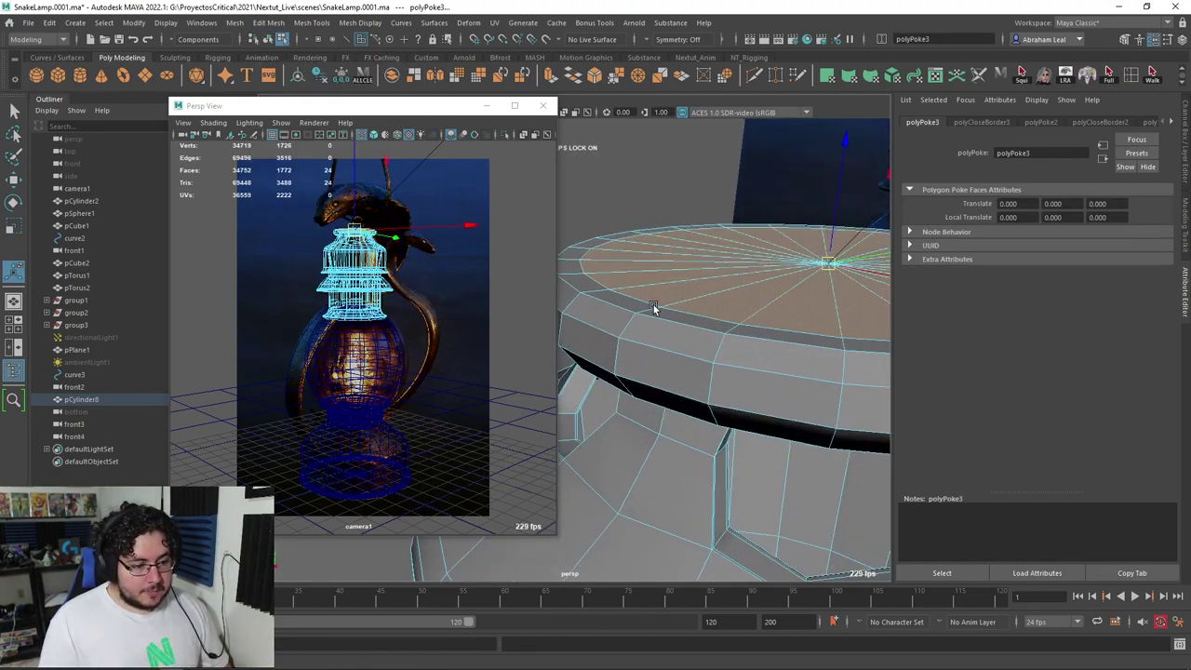
left_click_drag(656, 307, 611, 281, "alt")
right_click_drag(612, 280, 609, 127)
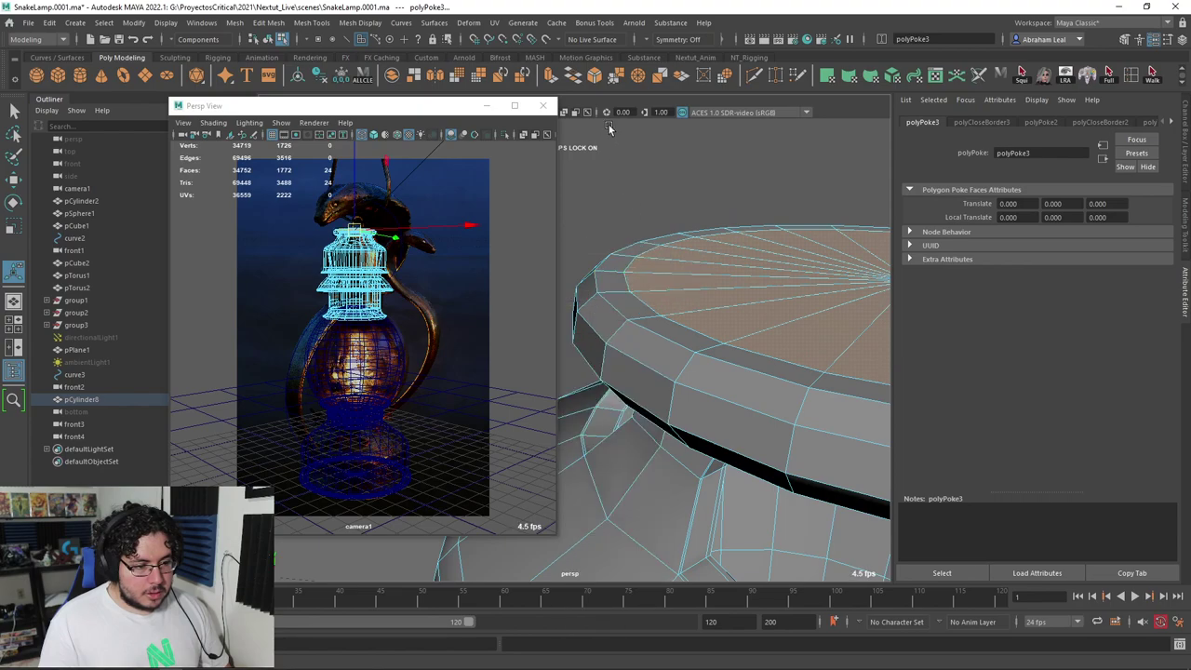
left_click(750, 78)
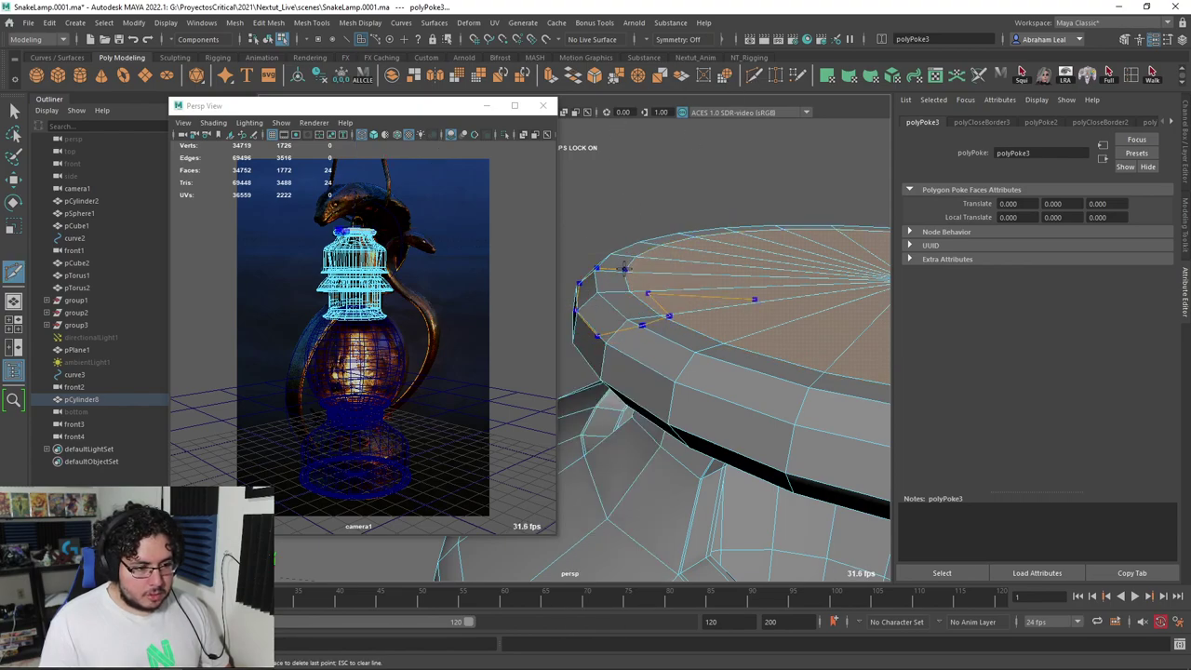
left_click(630, 284, "ctrl")
Select the narrow outer ring of faces on the cap and raise it slightly above the flat centre
key("q")
right_click_drag(623, 269, 623, 305)
left_click(612, 283)
double_click(621, 305, "shift")
left_click_drag(686, 301, 670, 285, "alt")
key("w")
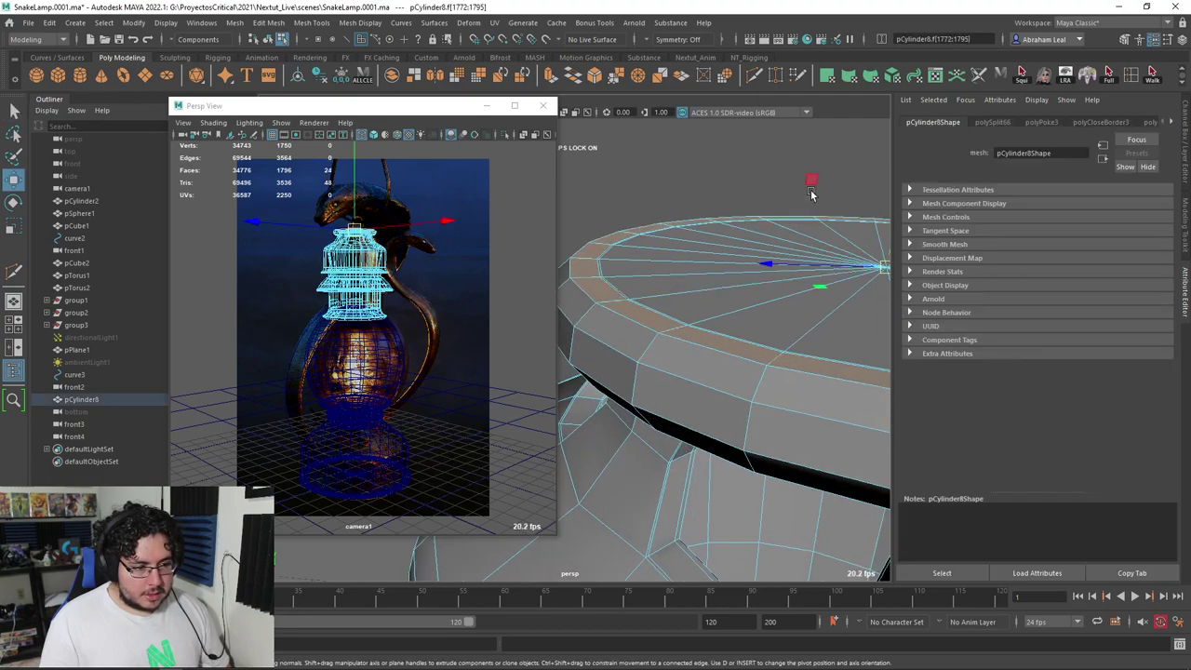
middle_click_drag(824, 255, 741, 272, "alt")
left_click_drag(814, 174, 812, 169)
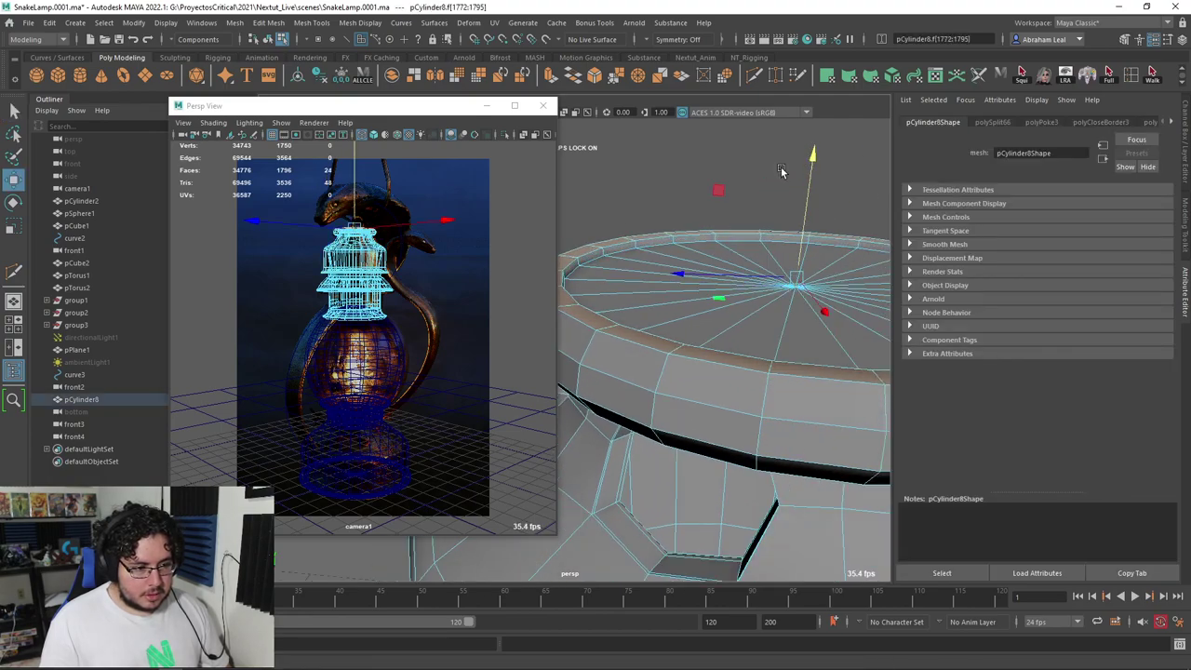
Check the cap smoothed, and add two supporting edge loops along the inner step of its raised ring in unsmoothed display
middle_click_drag(676, 266, 736, 247, "alt")
key("3")
right_click_drag(680, 276, 685, 240)
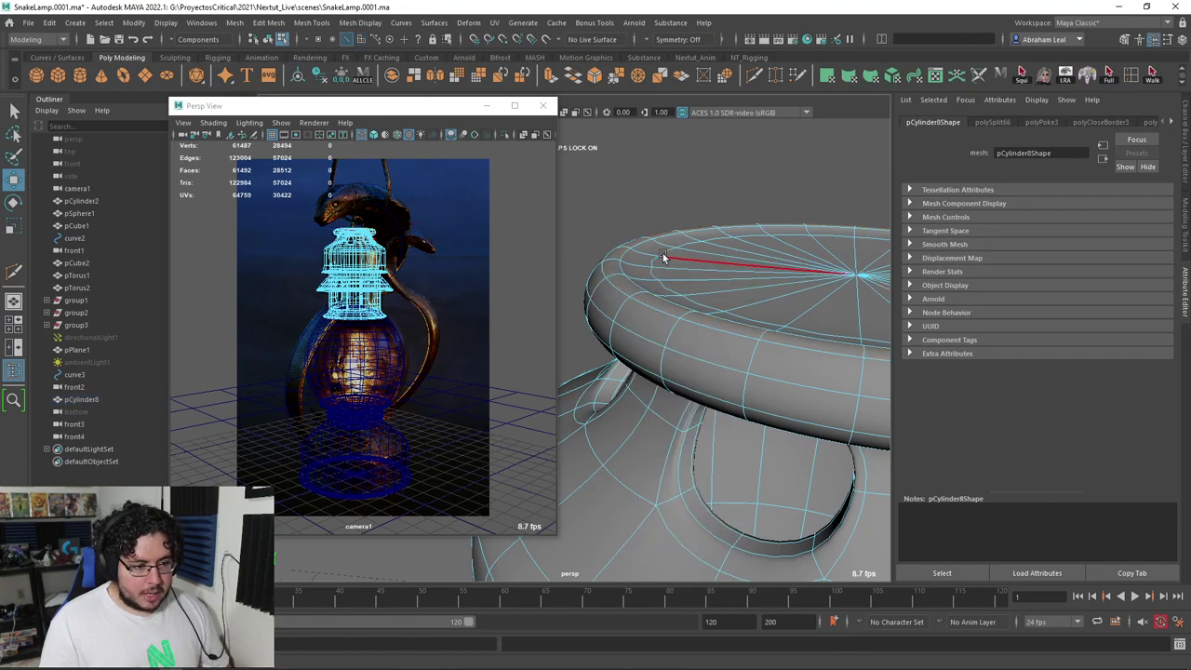
left_click(661, 256)
key("1")
left_click_drag(648, 282, 628, 328, "alt")
right_click_drag(627, 328, 742, 375, "alt")
middle_click_drag(742, 375, 686, 362, "alt")
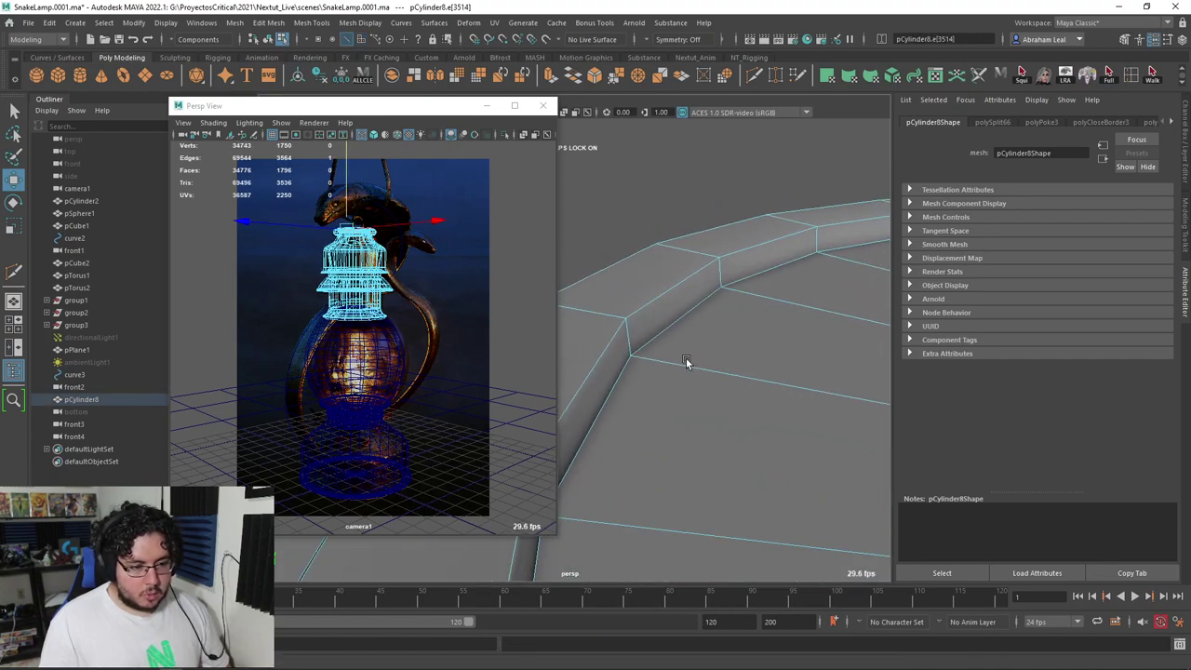
left_click(721, 280, "ctrl")
left_click(720, 260, "ctrl")
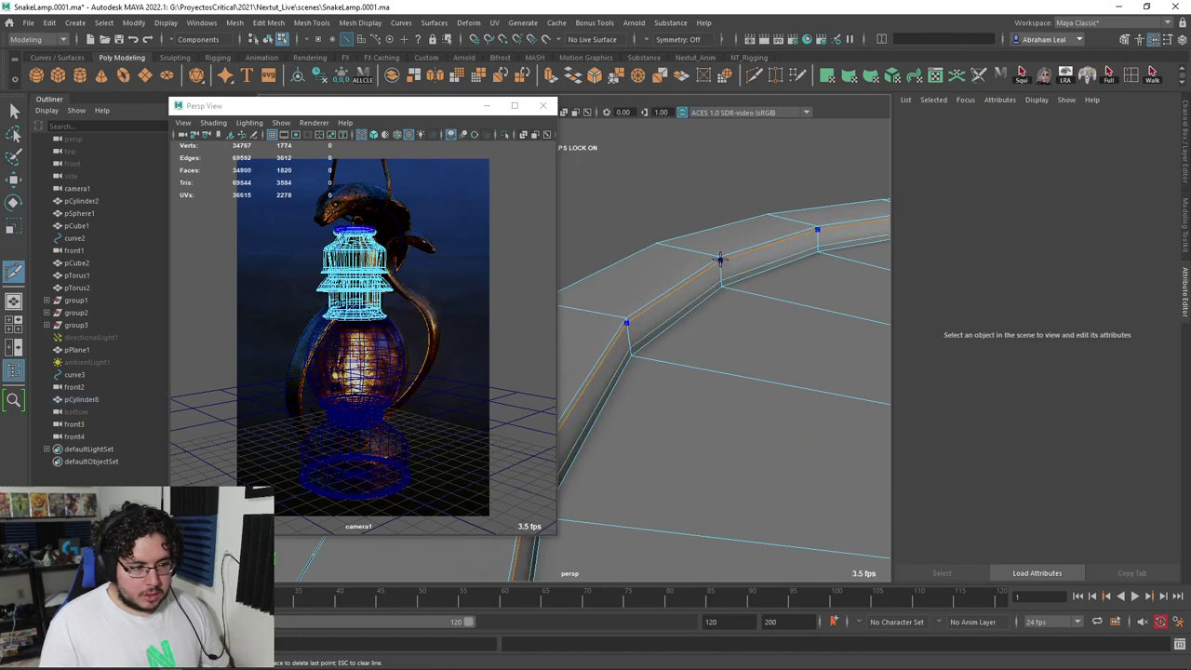
right_click(760, 374)
Display the metal top smoothed, leave component editing and inspect the closed cap with its raised ring
key("3")
left_click_drag(747, 387, 764, 359, "alt")
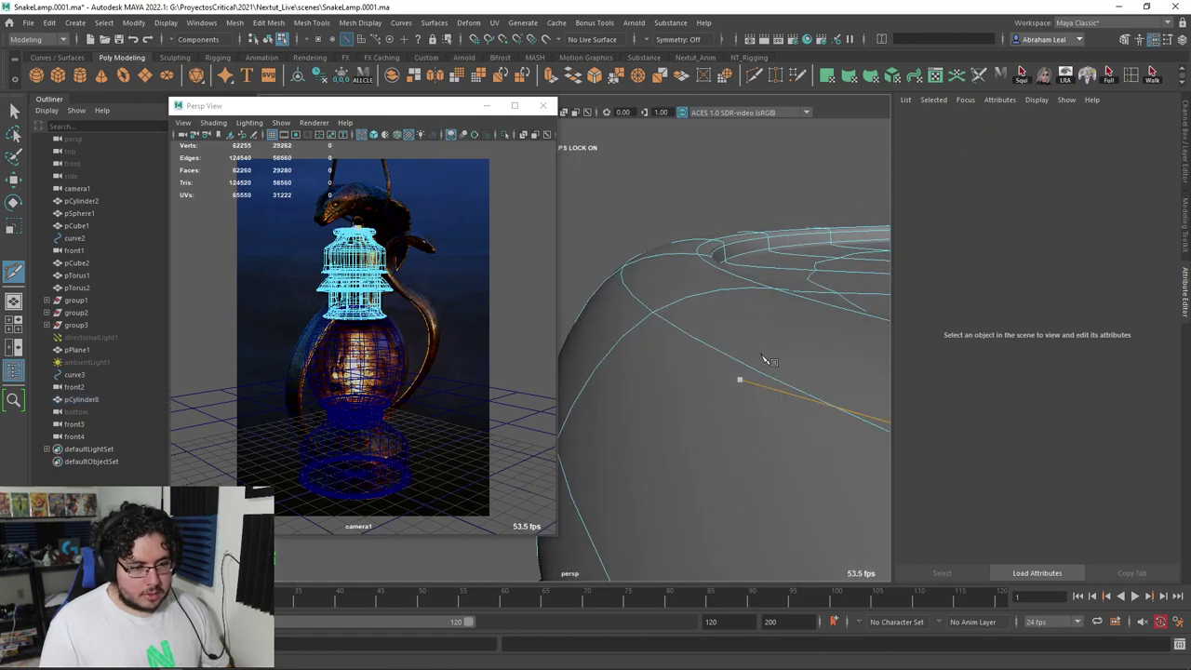
key("q")
scroll(759, 199, "down", 5)
left_click_drag(759, 200, 772, 300, "alt")
right_click_drag(771, 301, 776, 260)
scroll(776, 256, "down", 3)
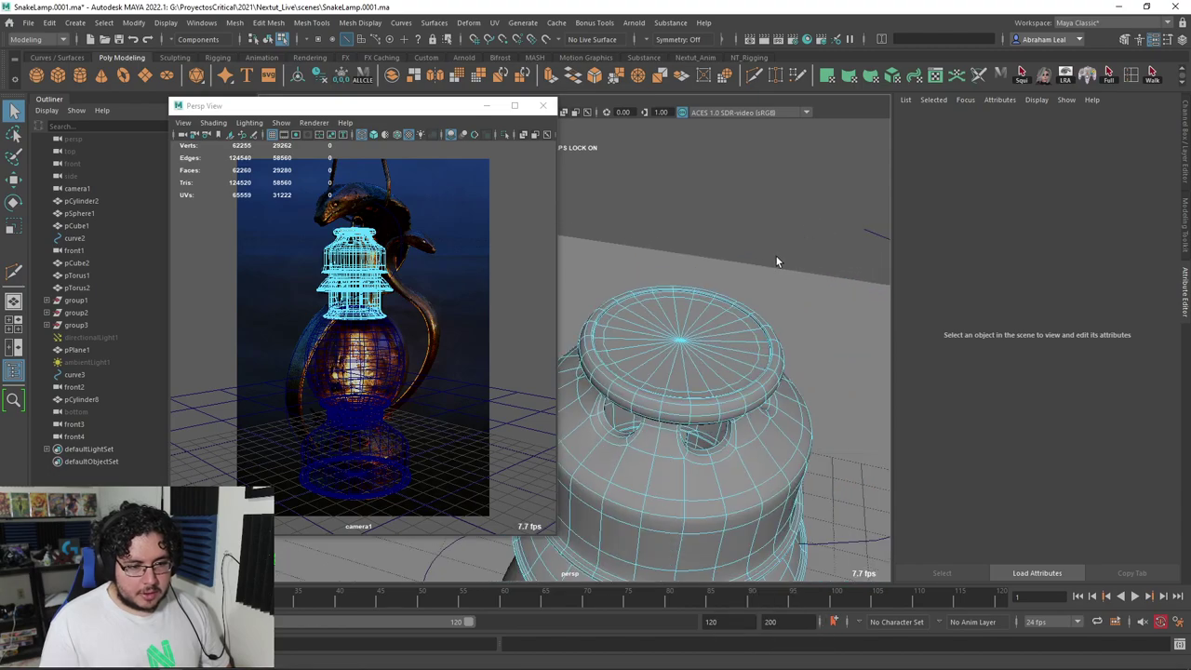
left_click_drag(776, 257, 721, 309, "alt")
right_click_drag(721, 308, 788, 259)
left_click(788, 260)
scroll(713, 315, "up", 3)
left_click_drag(713, 315, 730, 293, "alt")
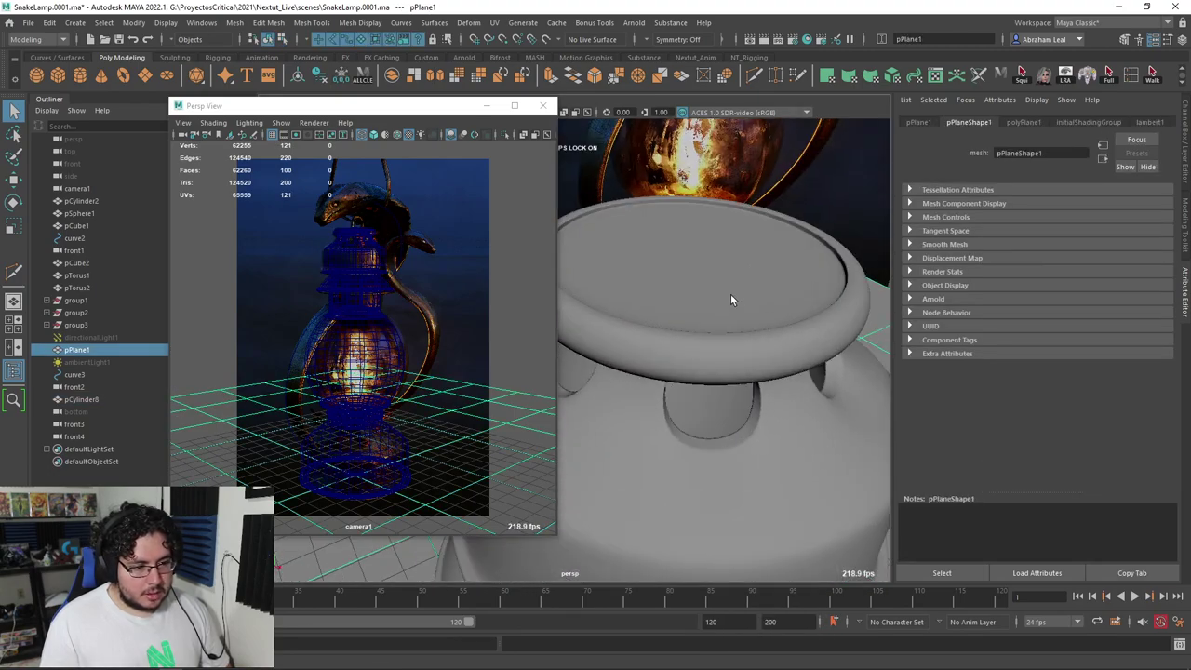
Examine the whole lamp's stacked shape against the reference image, selecting the base and the glass globe in turn
scroll(742, 284, "down", 5)
middle_click_drag(674, 358, 713, 287, "alt")
scroll(713, 287, "down", 5)
mouse_move(713, 288)
left_mouse_down("alt")
mouse_move(766, 232)
mouse_move(787, 260)
mouse_move(726, 268)
left_mouse_up("alt")
scroll(726, 270, "down", 3)
middle_click_drag(721, 346, 720, 266, "alt")
scroll(719, 224, "up", 3)
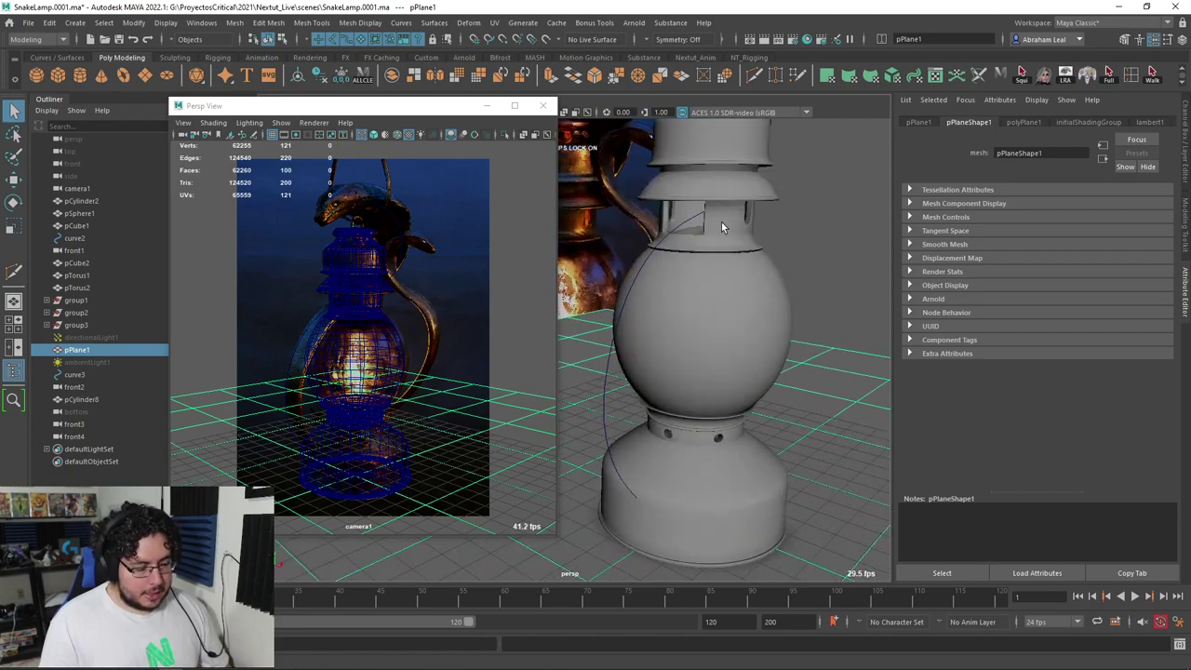
left_click(665, 489)
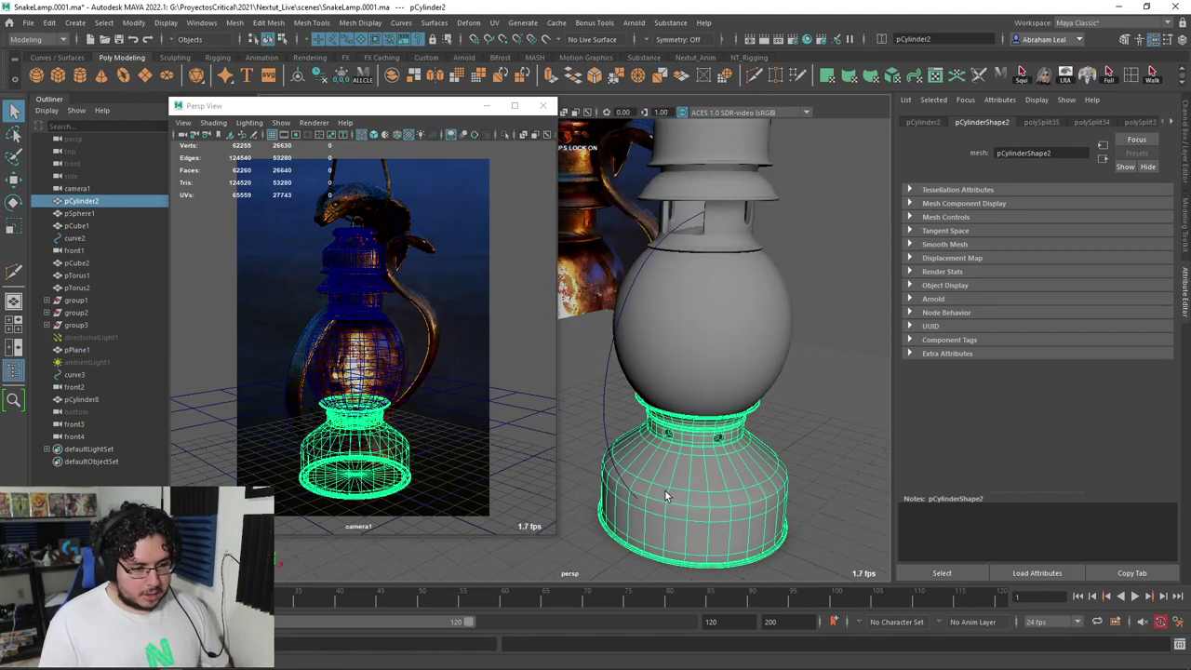
left_click(717, 298)
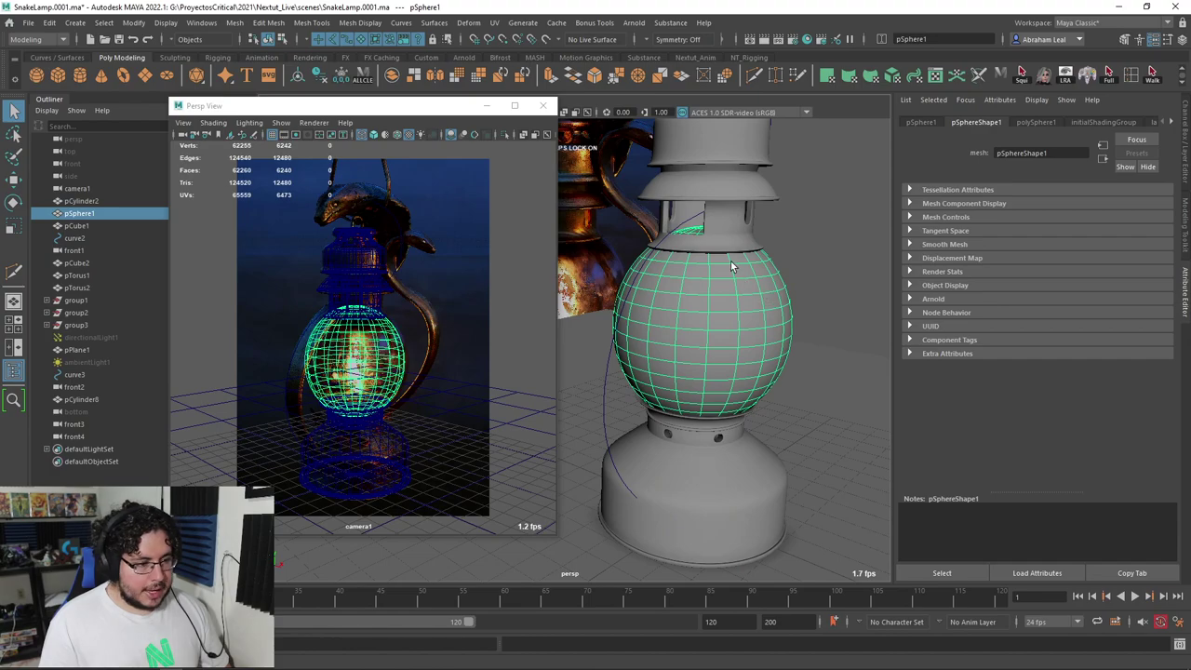
Examine how the glass globe meets the metal top above it and the perforated collar below it
middle_click_drag(730, 266, 724, 368, "alt")
scroll(724, 367, "up", 4)
middle_click_drag(821, 337, 718, 323, "alt")
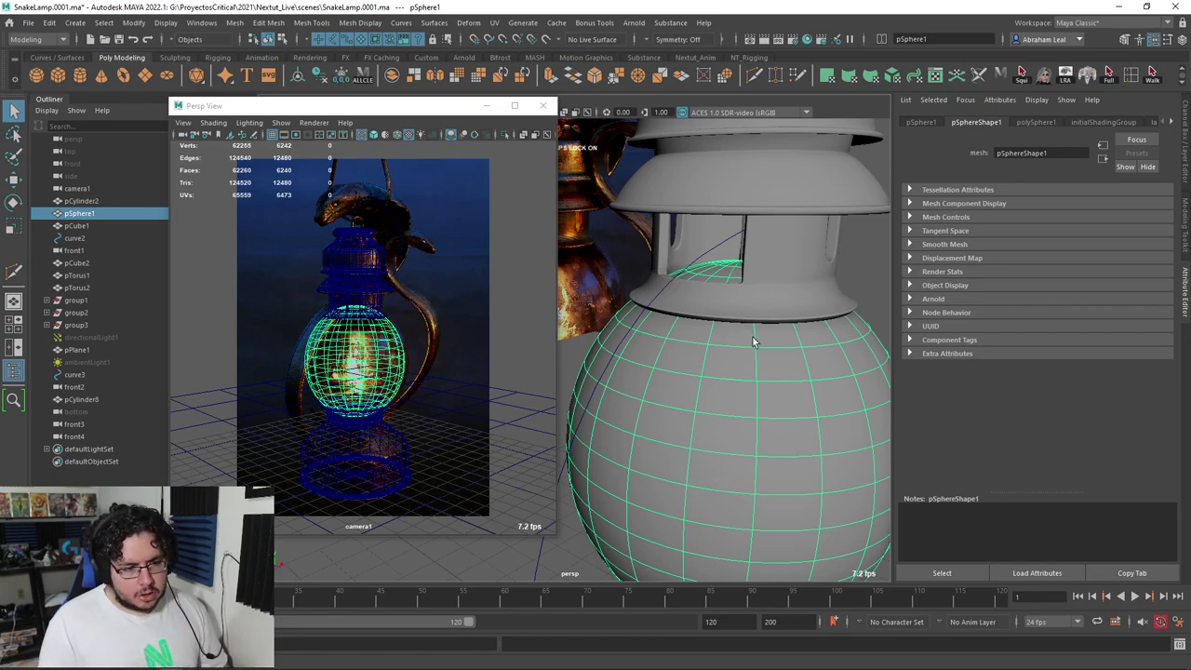
scroll(754, 340, "down", 5)
middle_click_drag(727, 342, 718, 292, "alt")
scroll(718, 292, "up", 2)
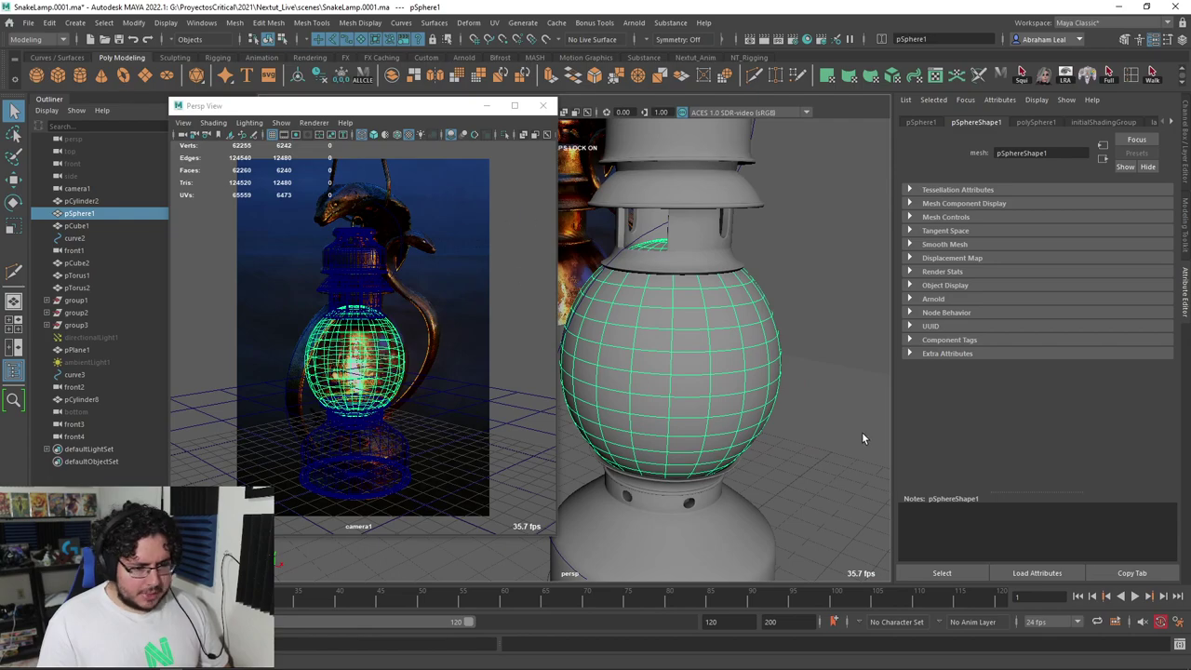
left_click(803, 263)
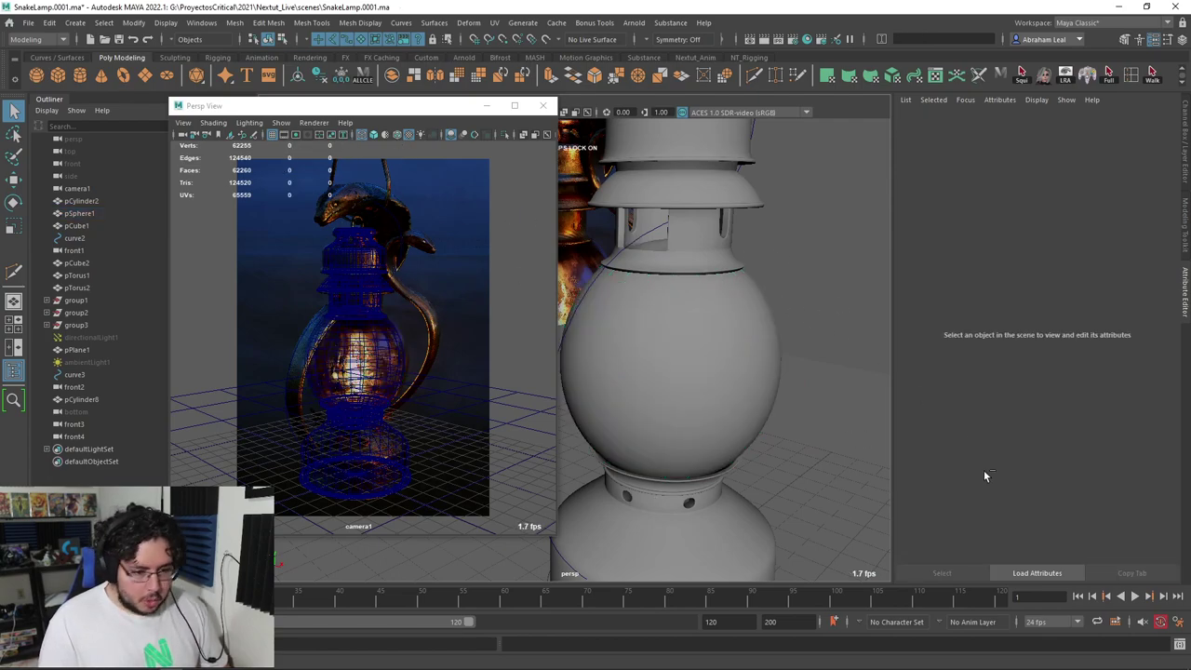
Display the channel values in place of the attributes and select the small hanging ring on top of the cap
key("ctrl+a")
left_click(1022, 386)
scroll(916, 302, "up", 5)
middle_click_drag(862, 214, 831, 407, "alt")
middle_click_drag(832, 158, 759, 337, "alt")
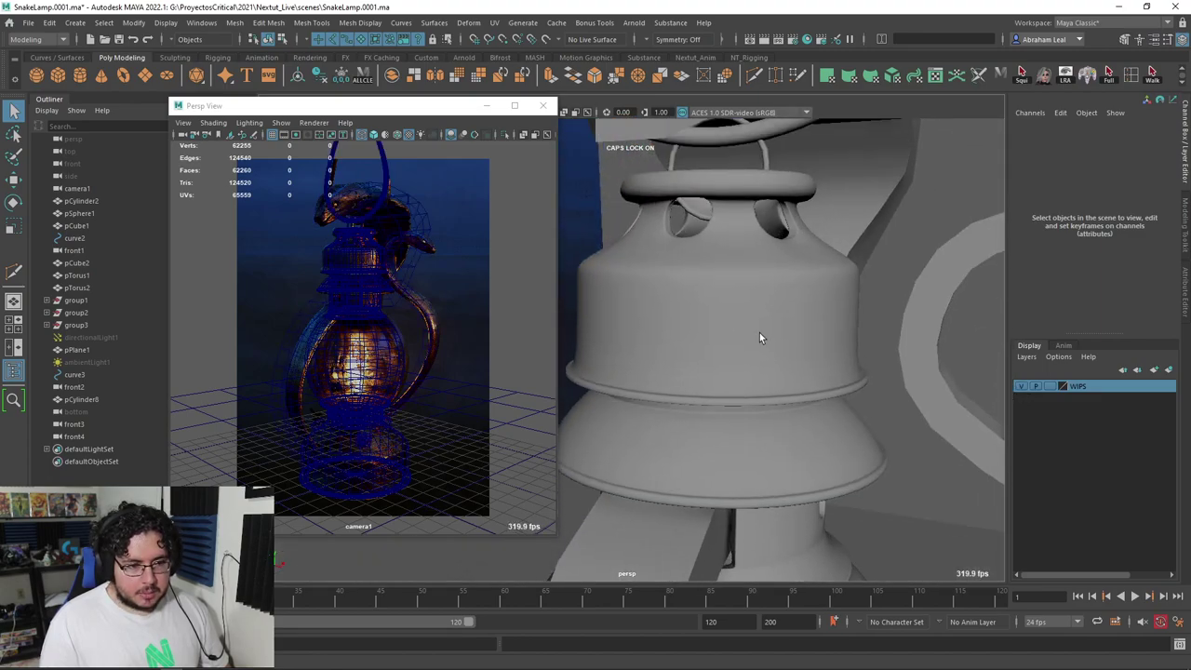
scroll(759, 333, "up", 3)
middle_click_drag(771, 160, 778, 301, "alt")
left_click_drag(778, 302, 697, 388, "alt")
scroll(697, 388, "up", 2)
left_click(789, 298)
middle_click_drag(717, 244, 696, 271, "alt")
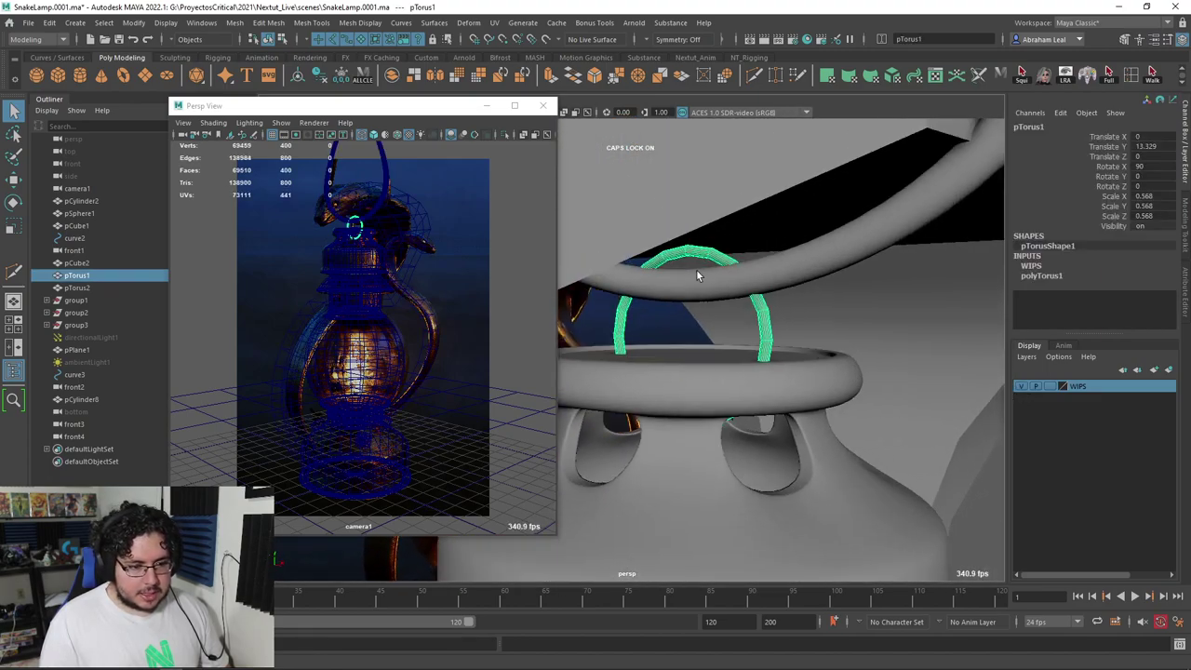
Move the floating reference view aside and bring the small ring on the cap into close view
left_click_drag(451, 110, 380, 110)
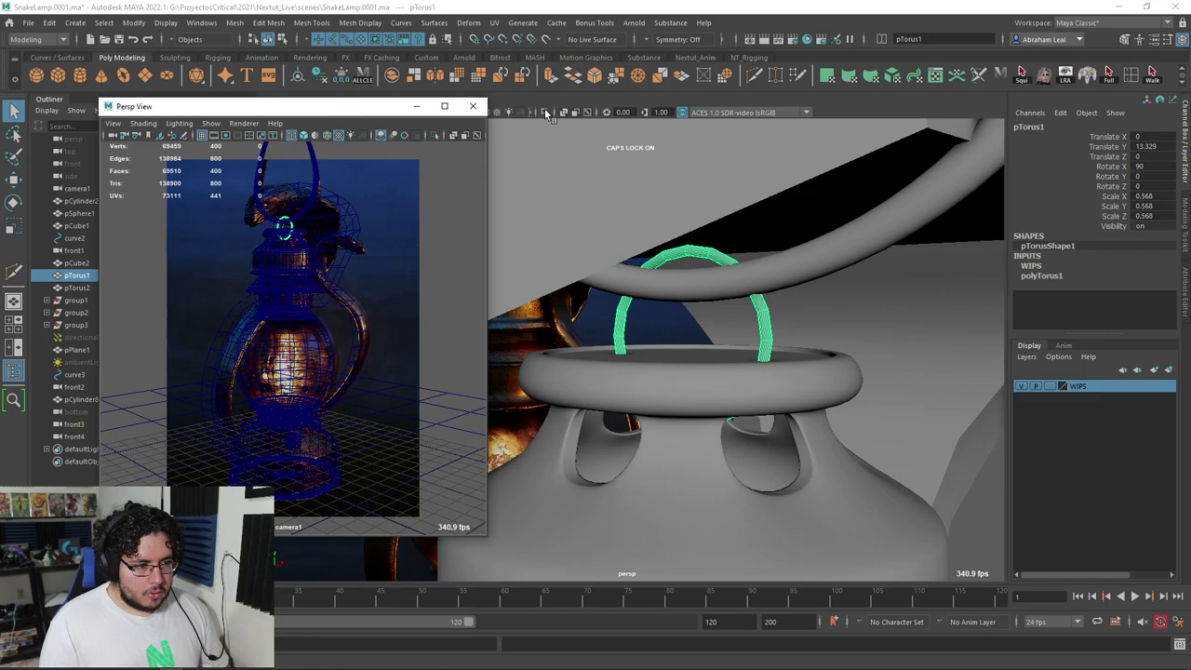
left_click(545, 111)
key("f")
left_click(545, 112)
scroll(627, 215, "down", 4)
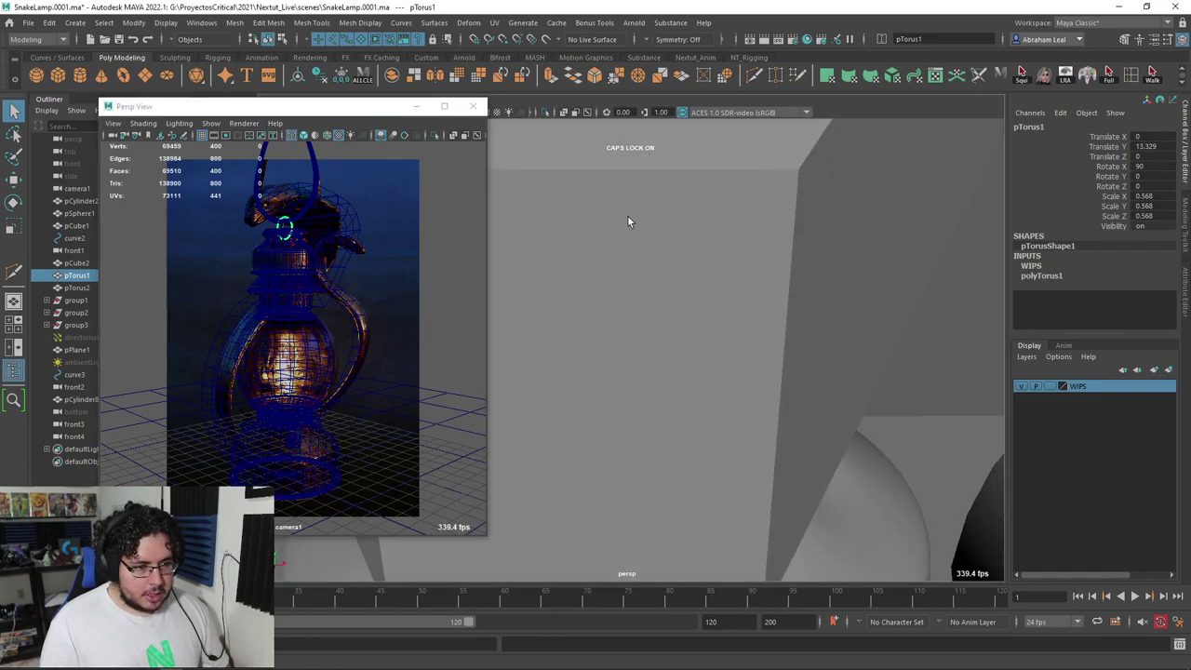
left_click_drag(627, 214, 713, 357, "alt")
scroll(707, 350, "up", 3)
key("r")
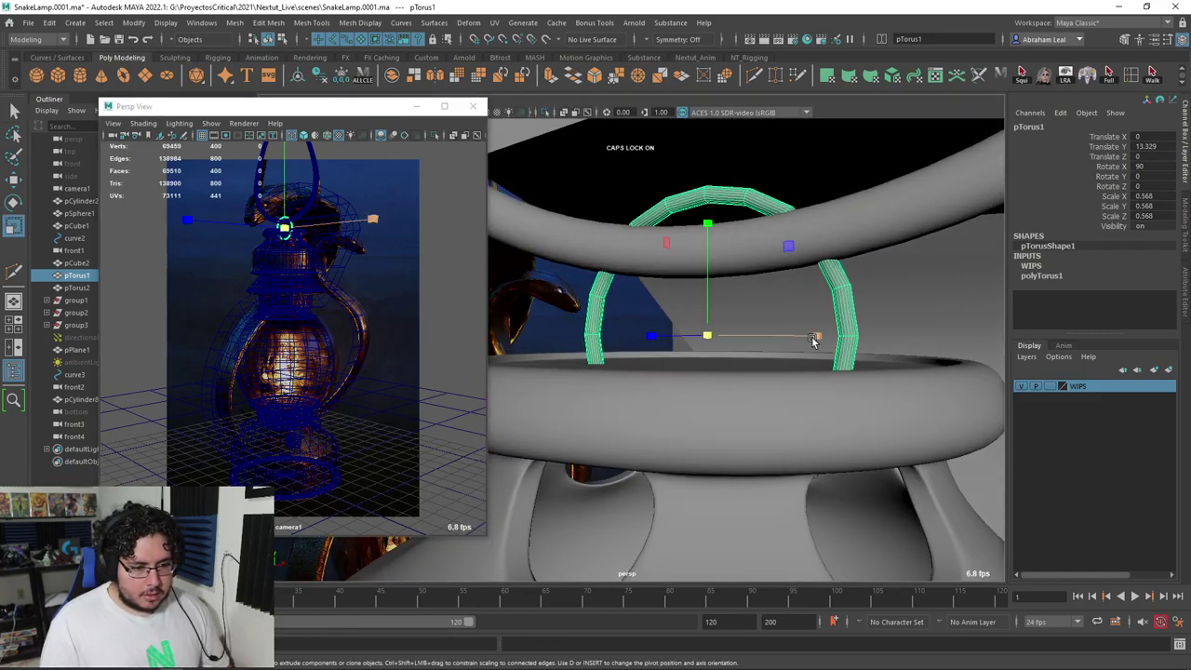
left_click_drag(812, 341, 784, 341)
left_click_drag(783, 336, 822, 352, "alt")
key("w")
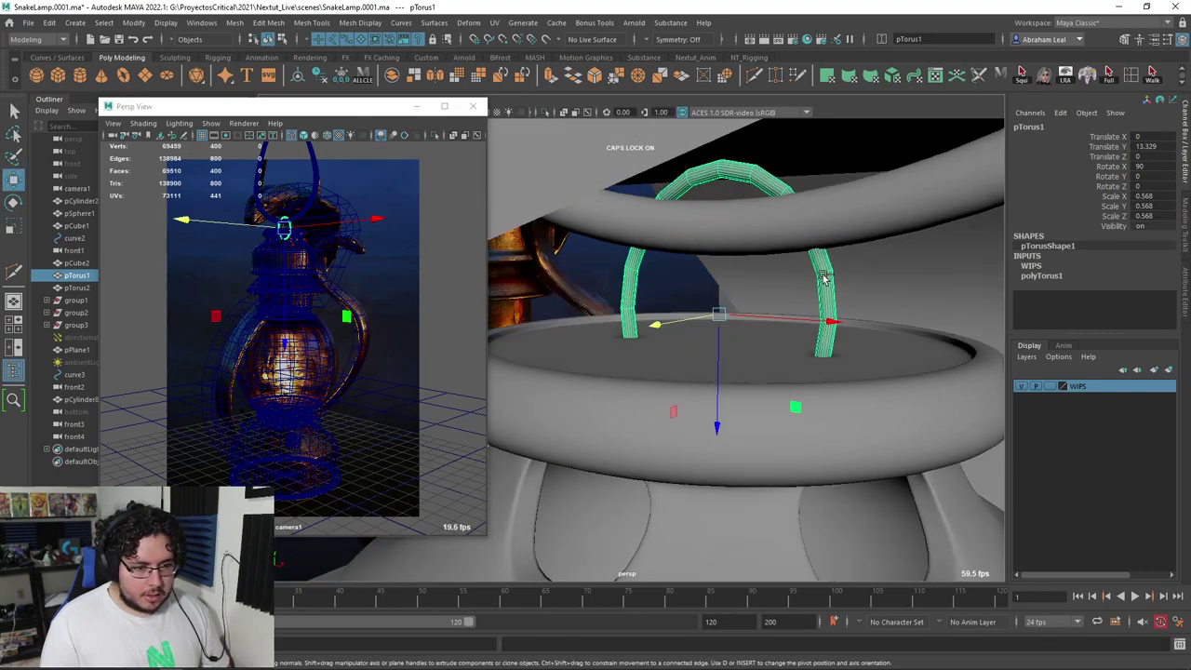
left_click_drag(824, 277, 827, 312, "alt")
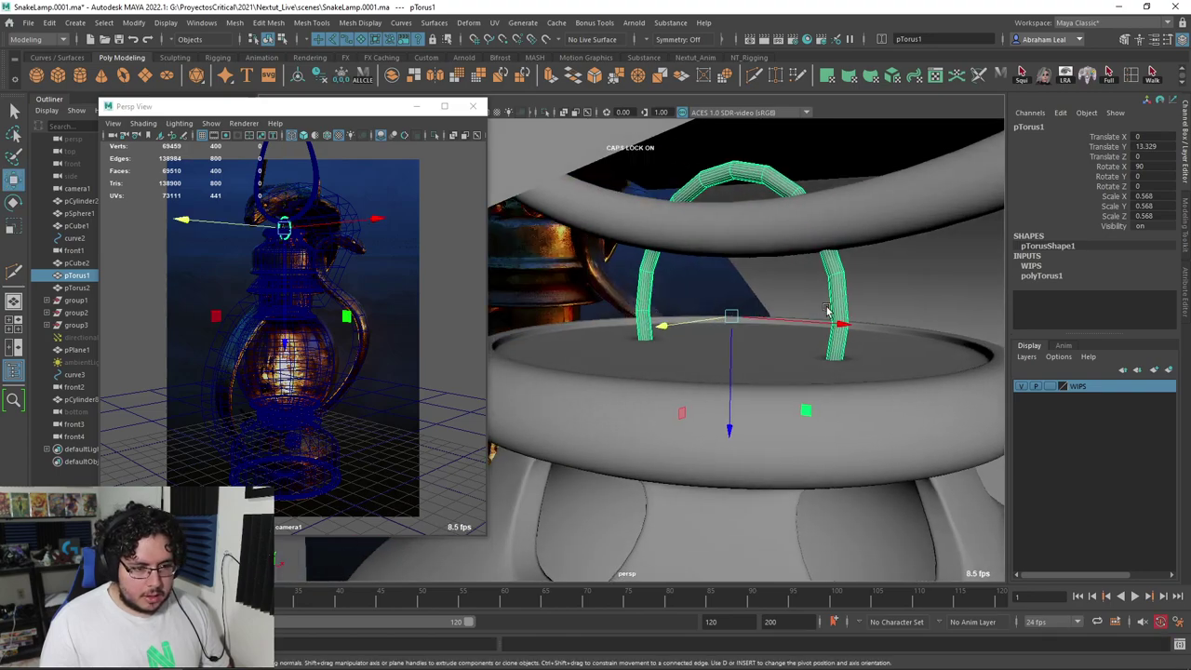
Thicken the small ring by setting its torus section radius to 0.1
left_click(1042, 276)
left_click(1103, 296)
middle_click_drag(916, 290, 917, 290)
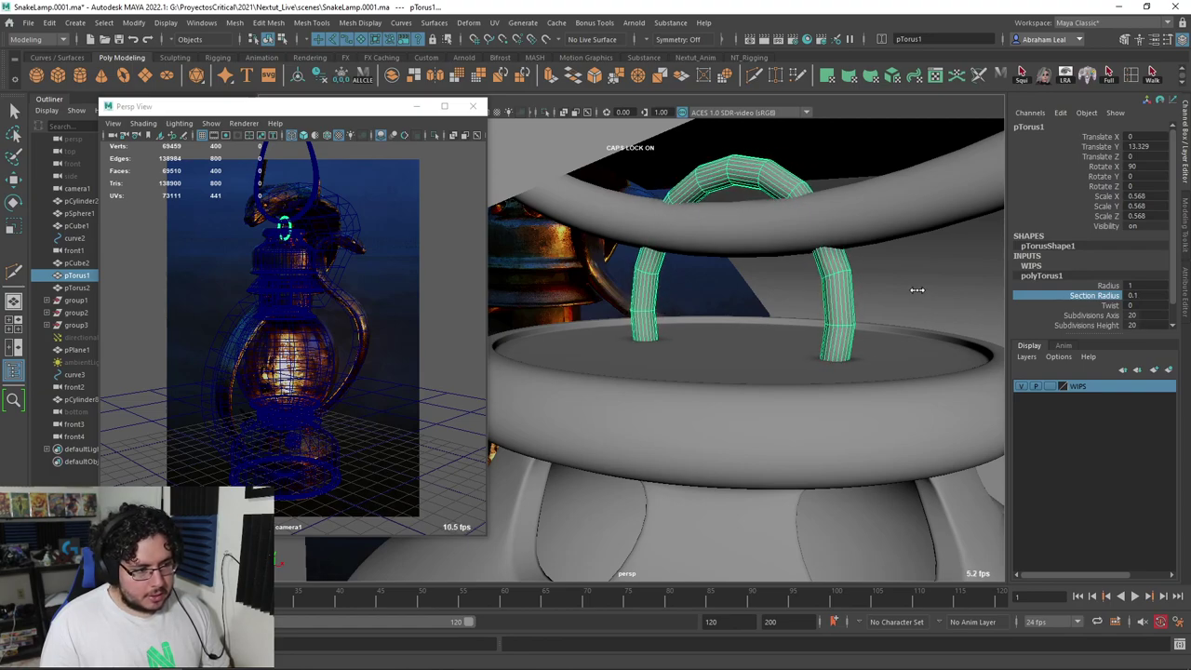
Isolate the small ring and delete the faces of its lower half, leaving an open arch
left_click_drag(899, 300, 782, 270, "alt")
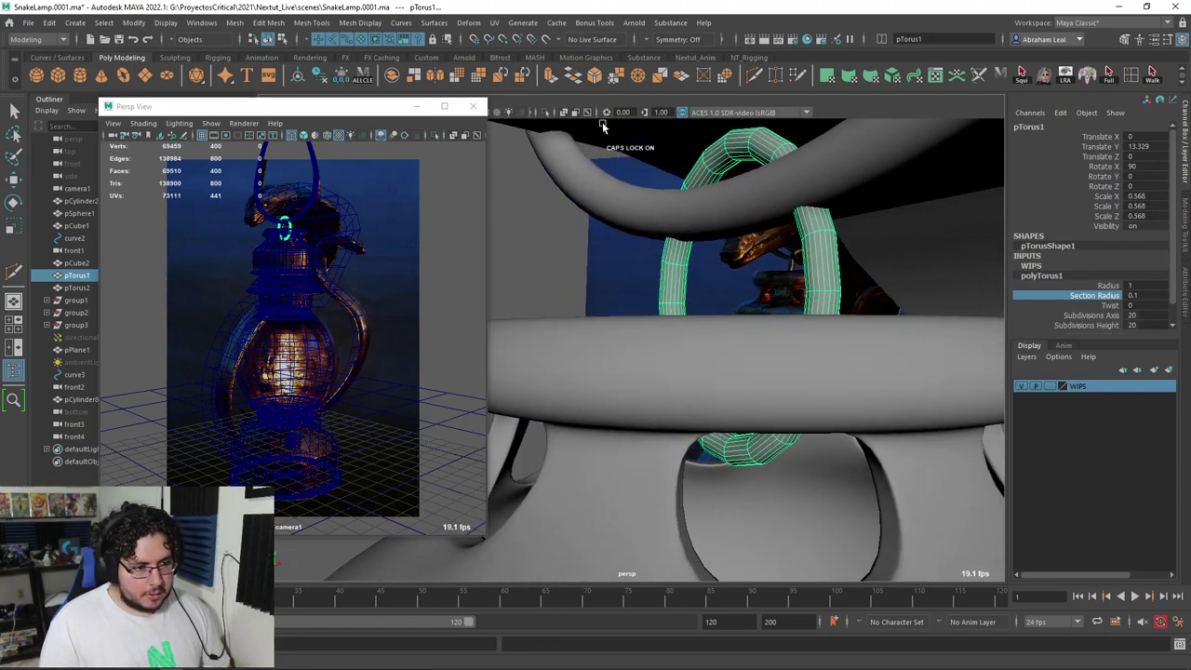
left_click(542, 111)
left_click_drag(827, 307, 814, 288, "alt")
right_click_drag(814, 289, 816, 324)
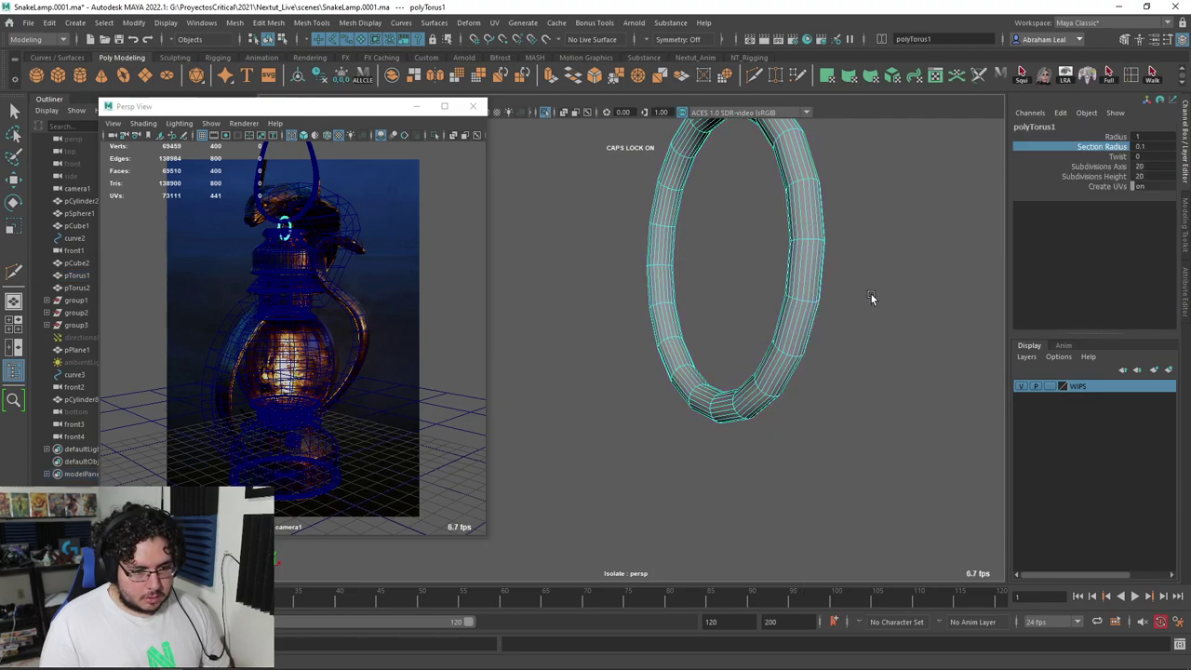
left_click_drag(871, 294, 473, 513)
key("w")
key("Delete")
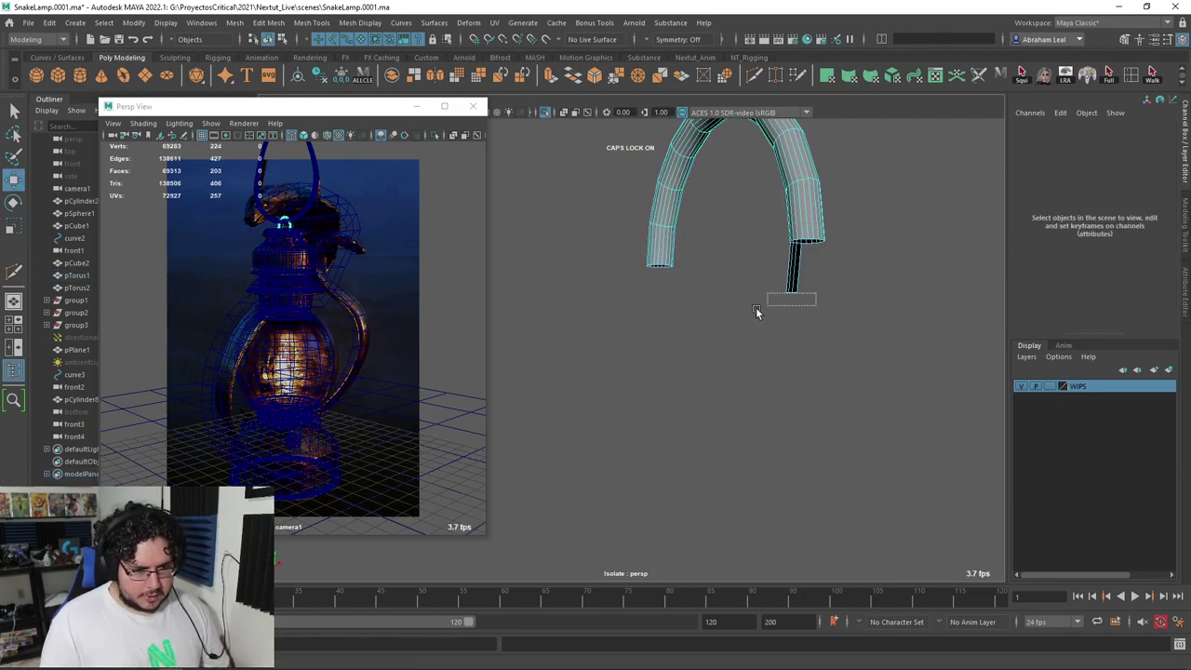
left_click_drag(807, 272, 755, 288)
key("Delete")
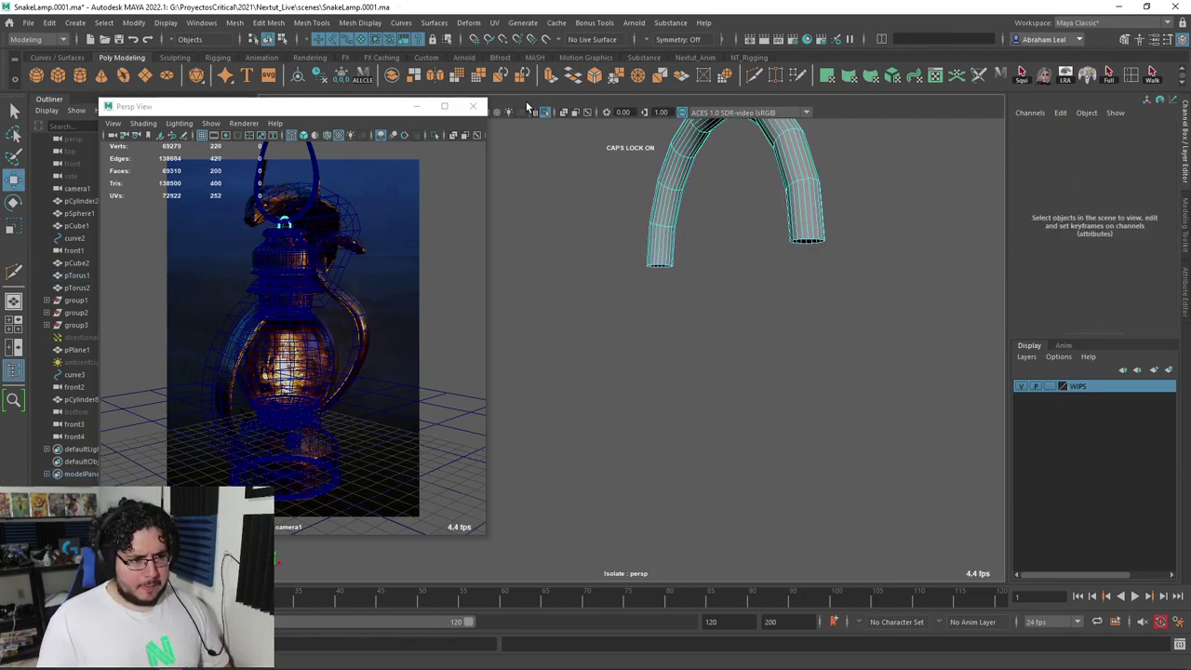
Bring back the whole lamp and lower the end vertices of the arch's legs toward the cap, checking in wireframe display
left_click(544, 112)
right_click_drag(658, 212, 613, 211)
left_click_drag(613, 211, 667, 261, "alt")
left_click_drag(871, 214, 628, 268)
mouse_move(741, 324)
left_mouse_down()
mouse_move(740, 368)
mouse_move(813, 361)
left_mouse_up()
key("6")
key("4")
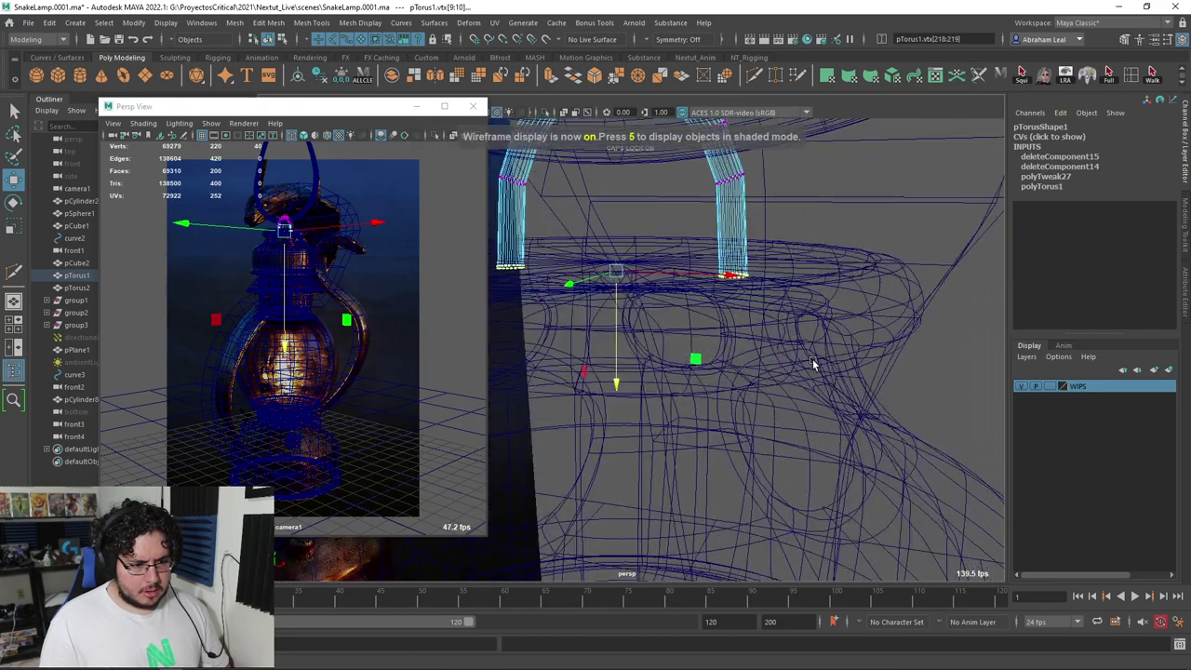
left_click_drag(662, 319, 672, 311, "alt")
left_click_drag(595, 381, 595, 387)
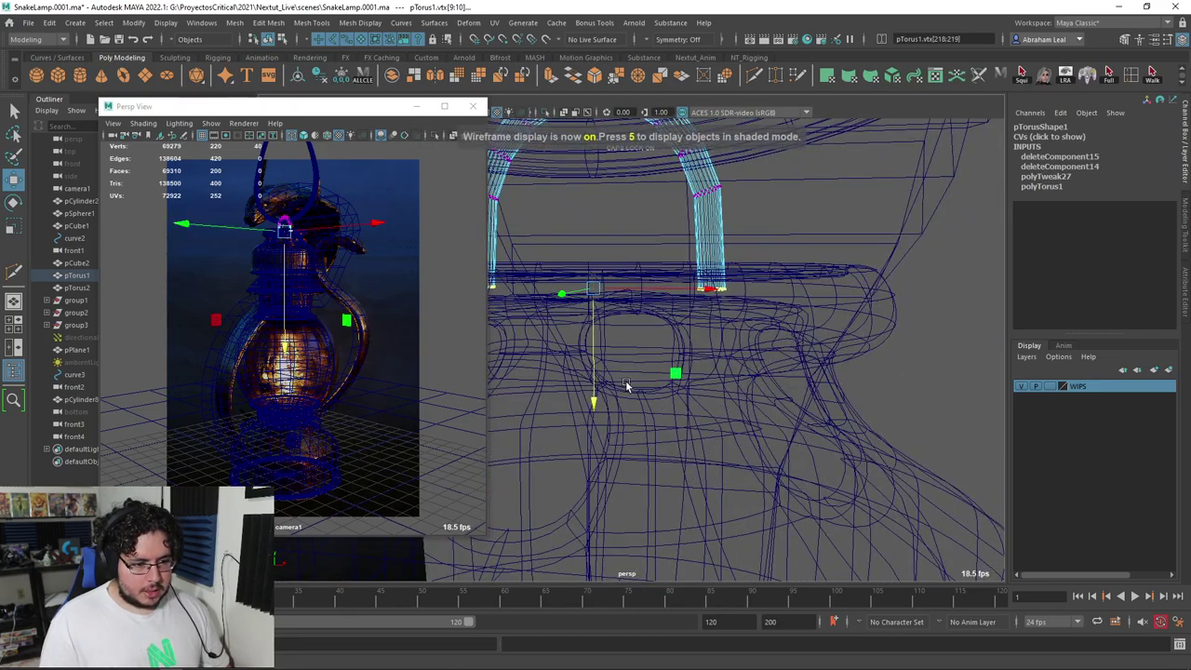
Return to shaded display, leave vertex editing and display the arch smoothed
key("5")
left_click_drag(708, 268, 677, 307, "alt")
key("F8")
left_click_drag(834, 259, 766, 229, "alt")
key("3")
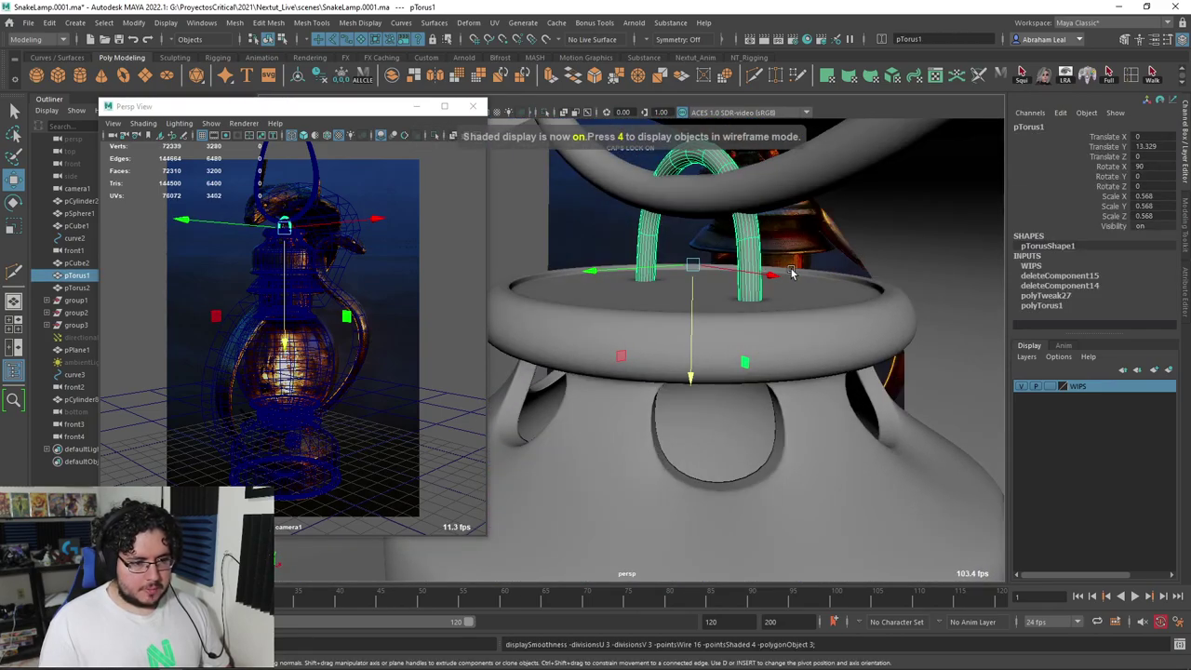
Examine how the large hanging ring passes through the small arch, comparing both with the reference image
left_click(527, 232)
left_click_drag(540, 272, 632, 252, "alt")
left_click(674, 212)
left_click_drag(673, 212, 638, 241, "alt")
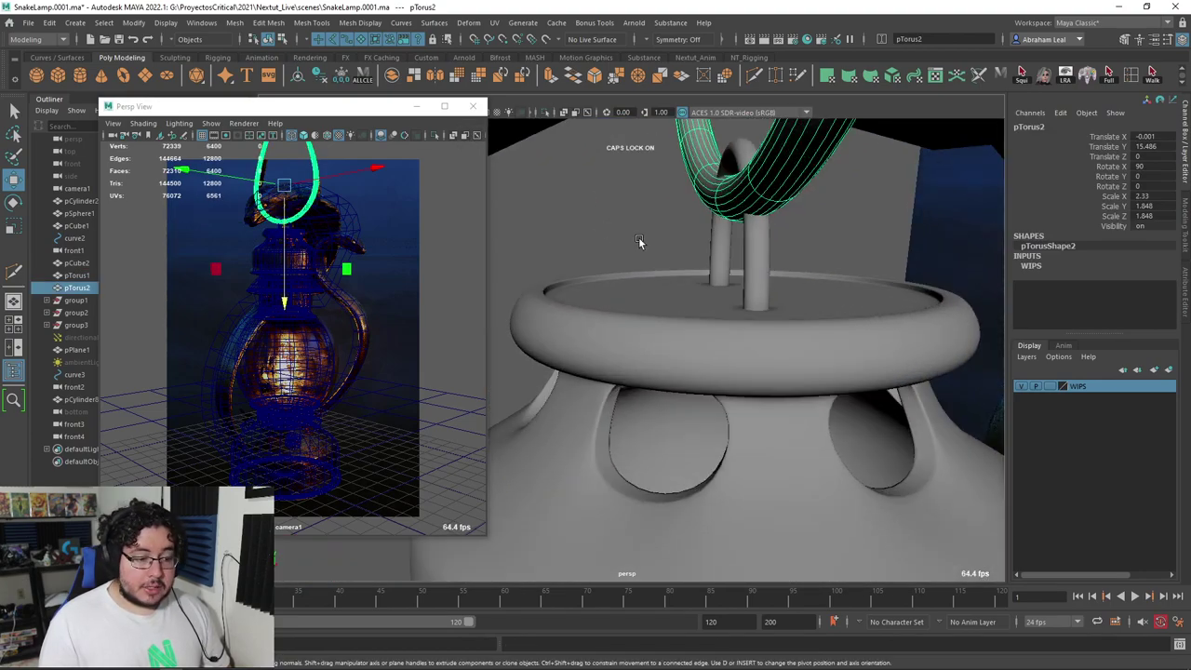
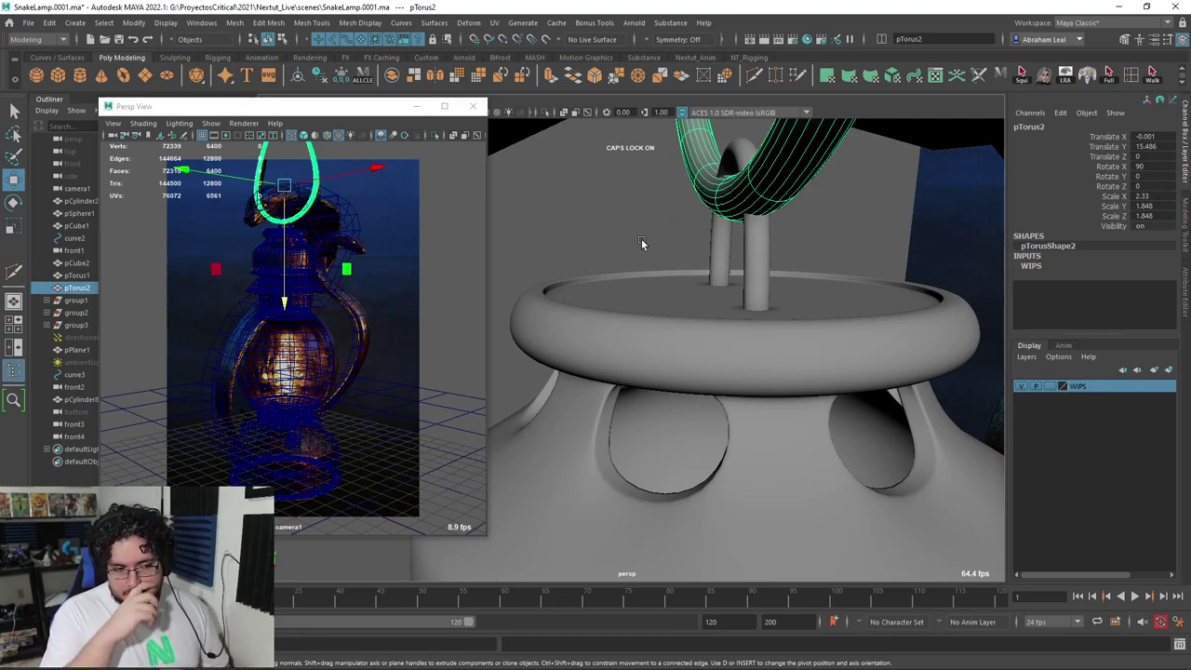
left_click(745, 153)
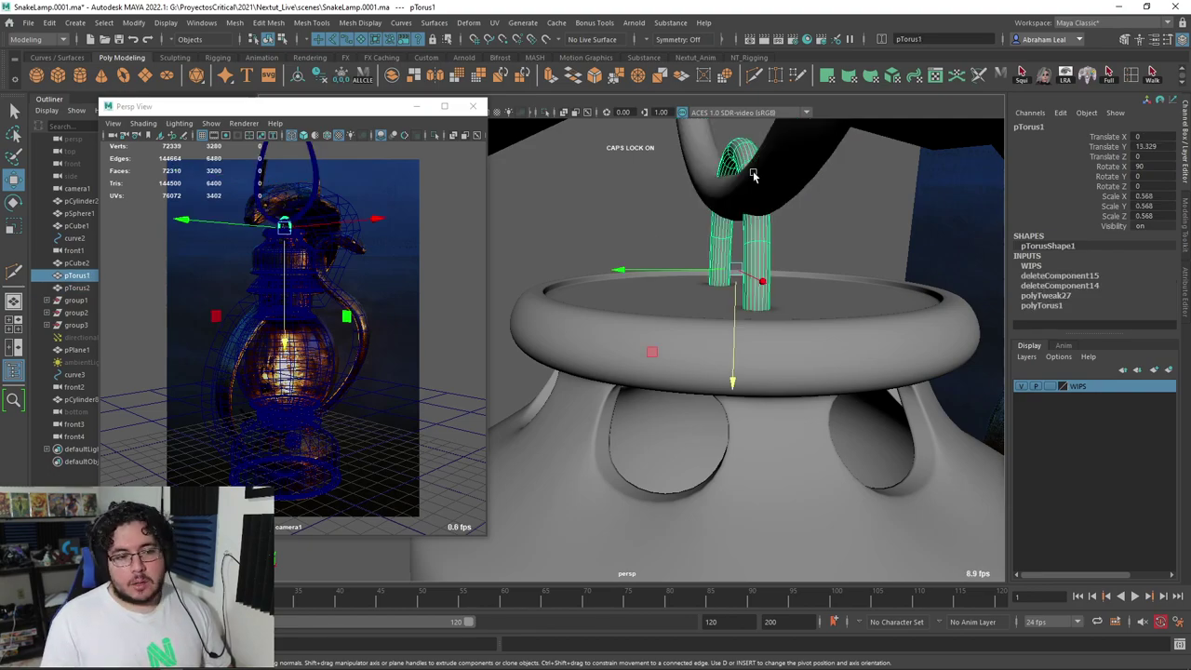
left_click(775, 161)
scroll(777, 172, "down", 2)
scroll(777, 175, "down", 8)
left_click_drag(777, 175, 663, 152, "alt")
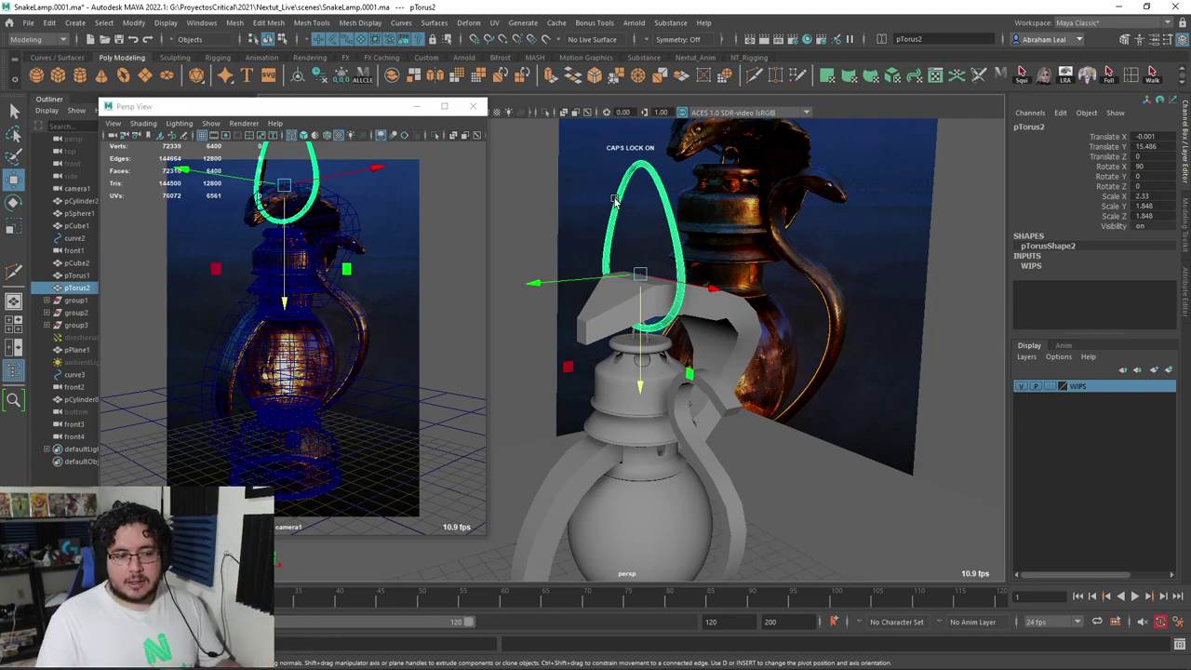
scroll(680, 404, "up", 9)
Isolate the small arch and apply a Lattice deformer to the whole object
left_click(662, 207)
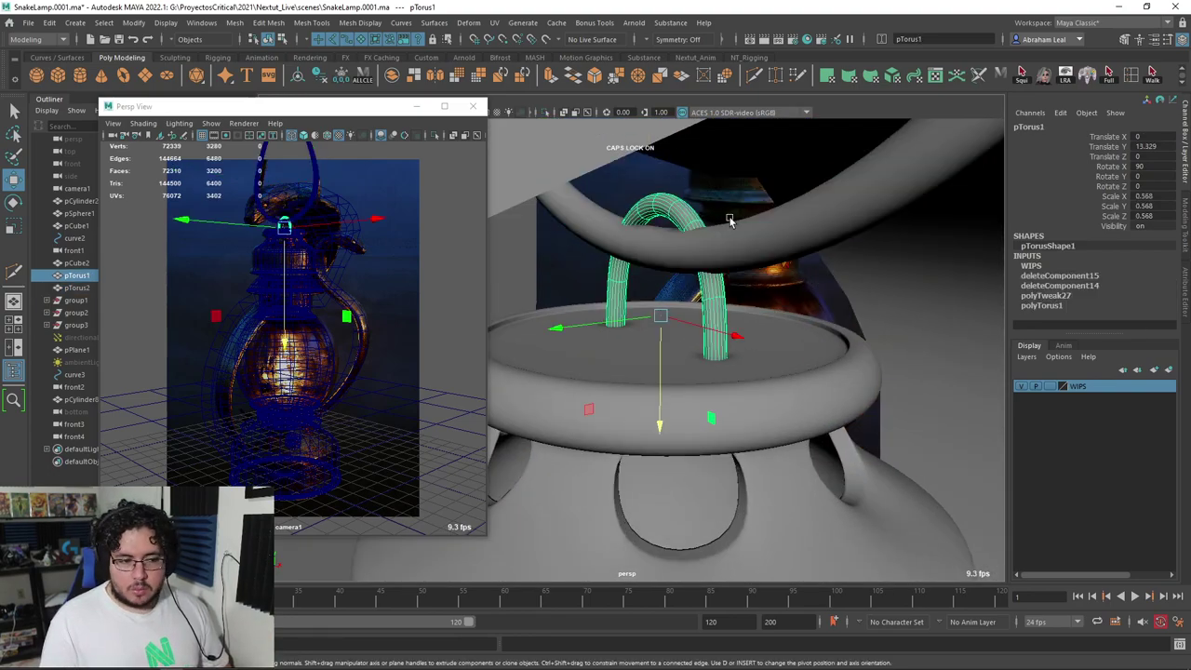
left_click(546, 113)
left_click_drag(609, 207, 858, 278, "alt")
right_click(711, 233)
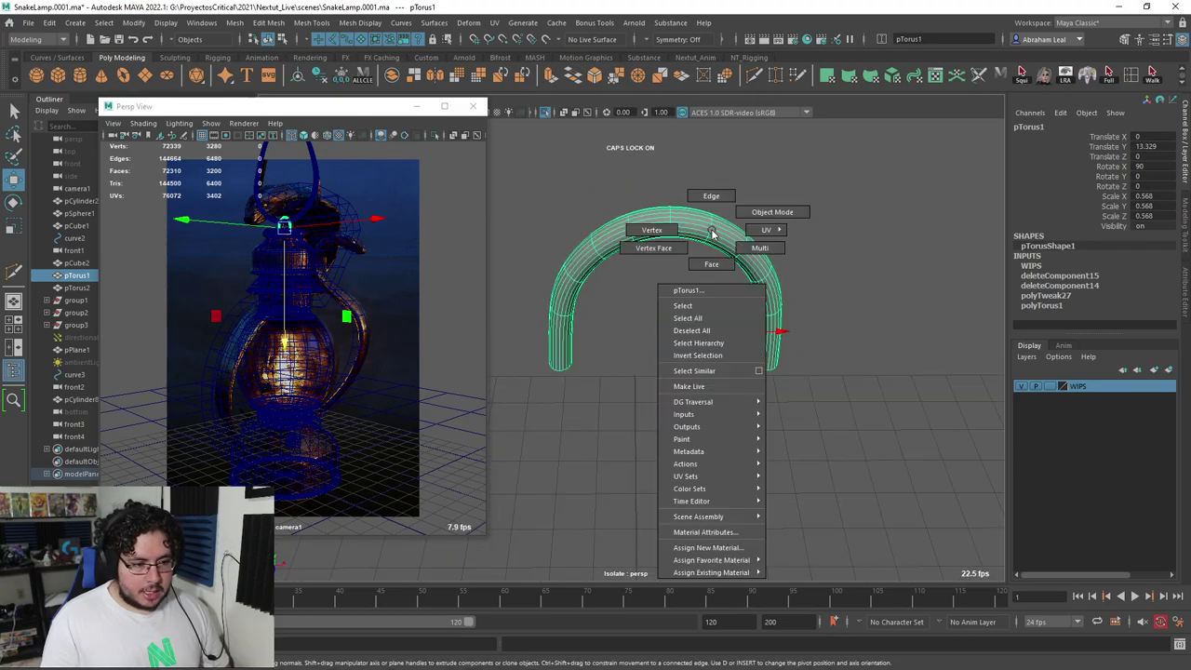
right_click_drag(690, 238, 685, 232)
left_click(791, 163)
left_click(698, 215)
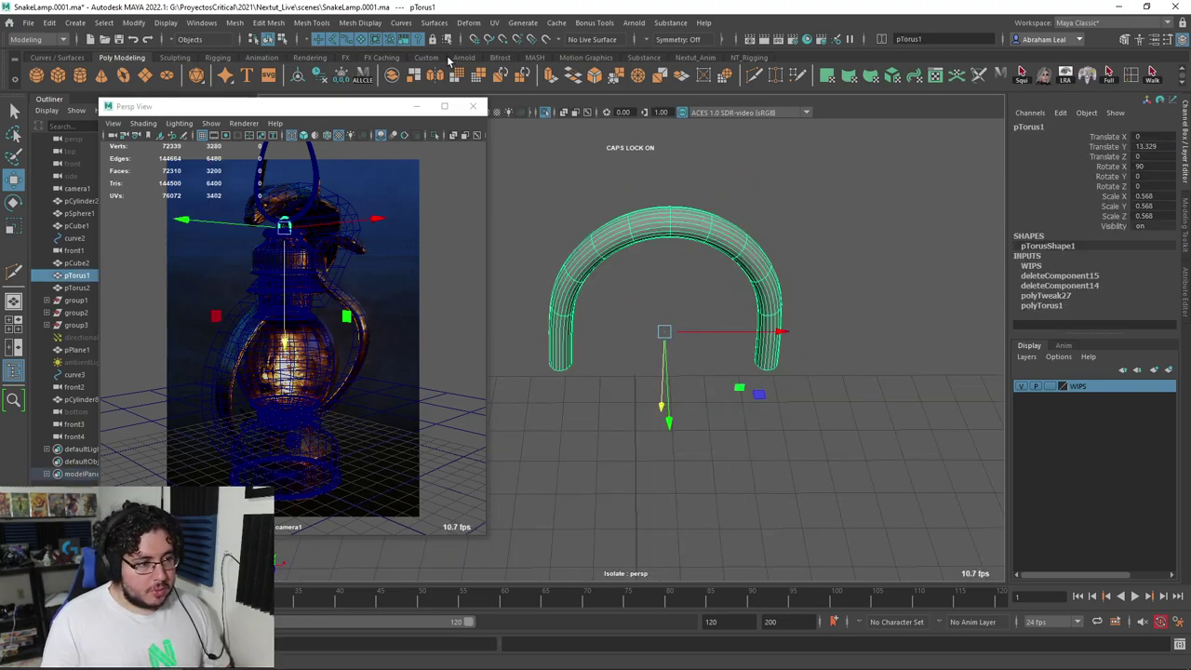
left_click(464, 23)
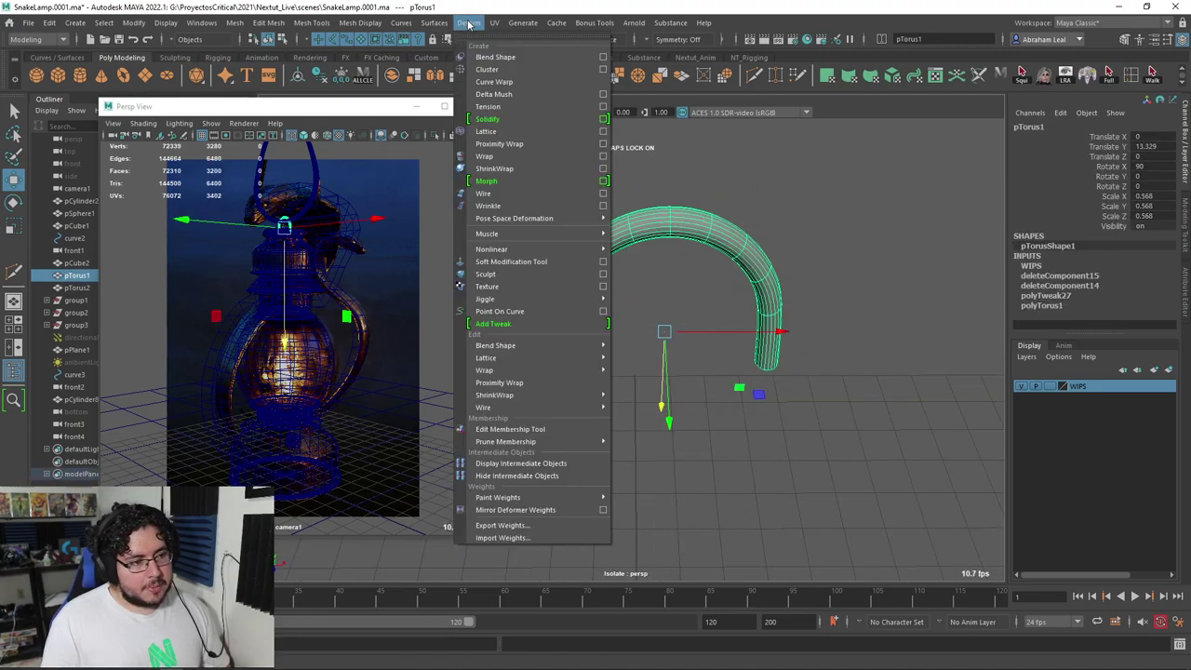
left_click(507, 126)
left_click_drag(702, 244, 749, 260, "alt")
middle_click_drag(750, 261, 773, 279, "alt")
left_click_drag(773, 278, 791, 281, "alt")
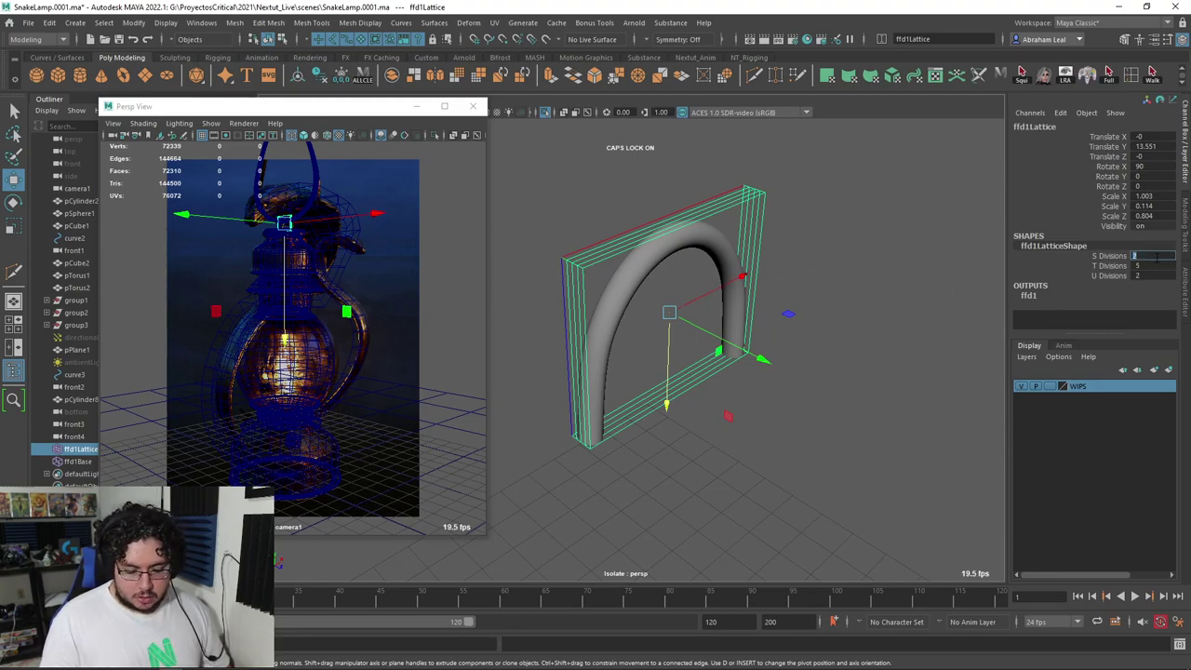
Set the lattice divisions to S 5, T 2 and U 2
key("Return")
left_click_drag(698, 279, 605, 290, "alt")
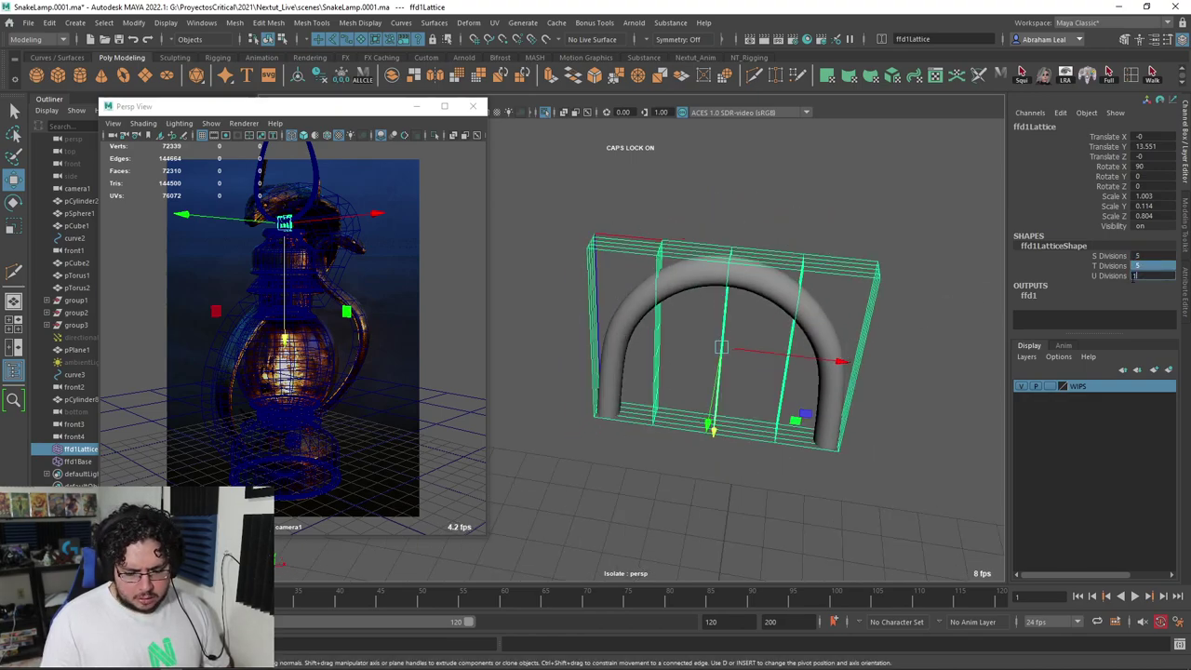
key("Return")
left_click(853, 253)
left_click(842, 278)
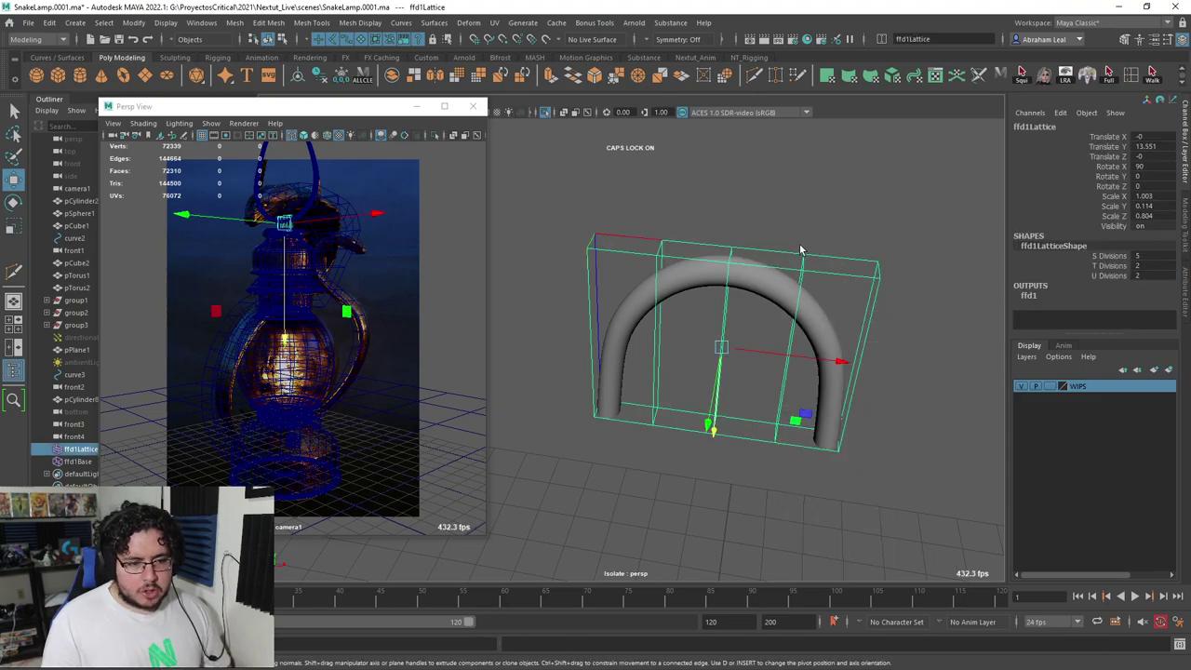
Edit the lattice points and shift the two end columns on the arch's positive X side backward, refining the offset in top view
right_click_drag(801, 250, 816, 213)
left_click_drag(817, 213, 798, 309)
left_click_drag(811, 307, 850, 418, "alt")
key("ctrl+z")
key("ctrl+z")
left_click_drag(941, 242, 658, 453)
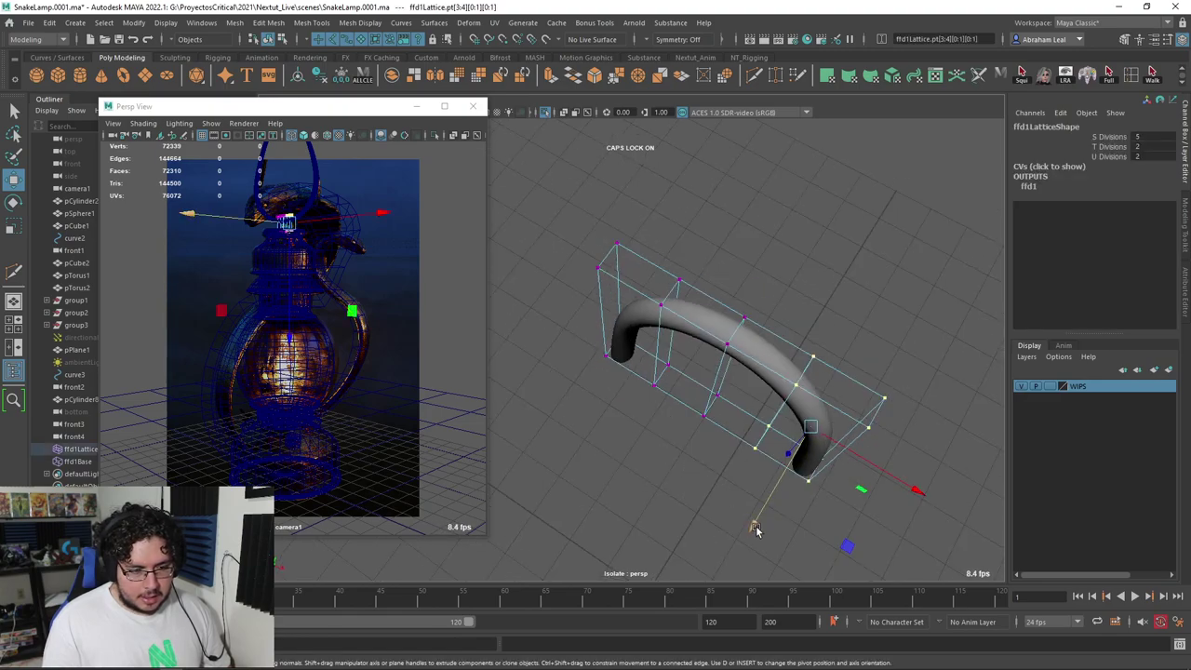
left_click_drag(755, 528, 740, 509)
key("space")
scroll(700, 418, "up", 12)
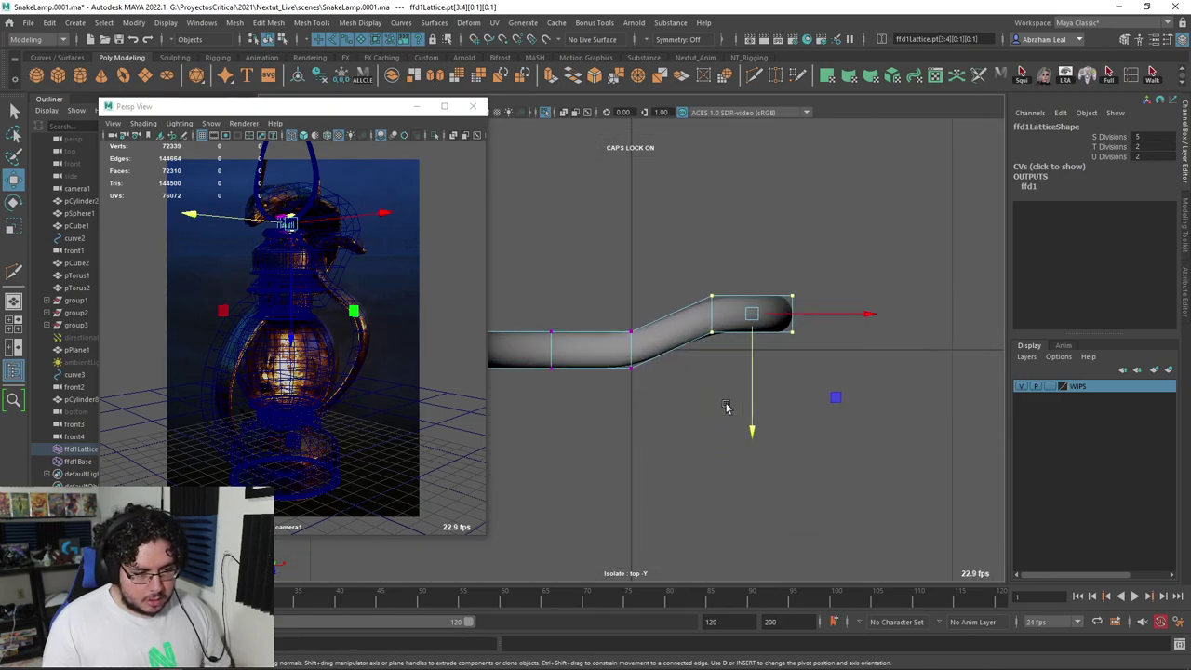
mouse_move(754, 430)
left_mouse_down()
mouse_move(755, 404)
mouse_move(763, 421)
left_mouse_up()
middle_click_drag(711, 433, 816, 399, "alt")
Shift the two end columns on the opposite side forward, and ease their inner column partway back toward the centre
left_click_drag(672, 267, 544, 389)
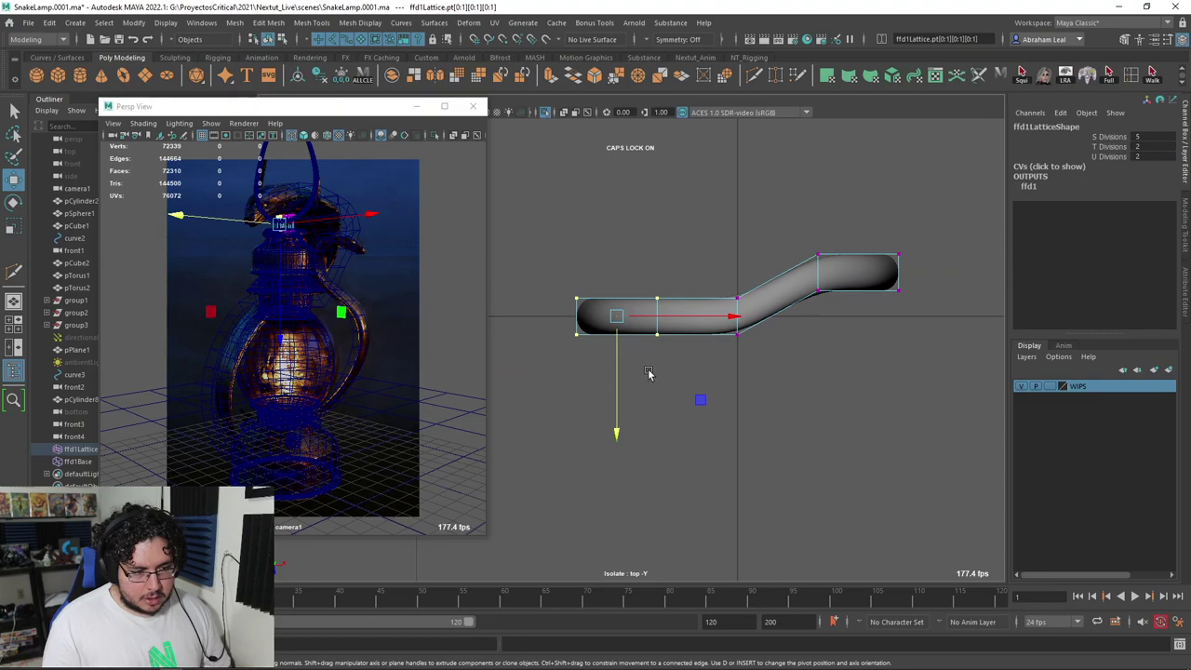
left_click_drag(619, 406, 614, 447)
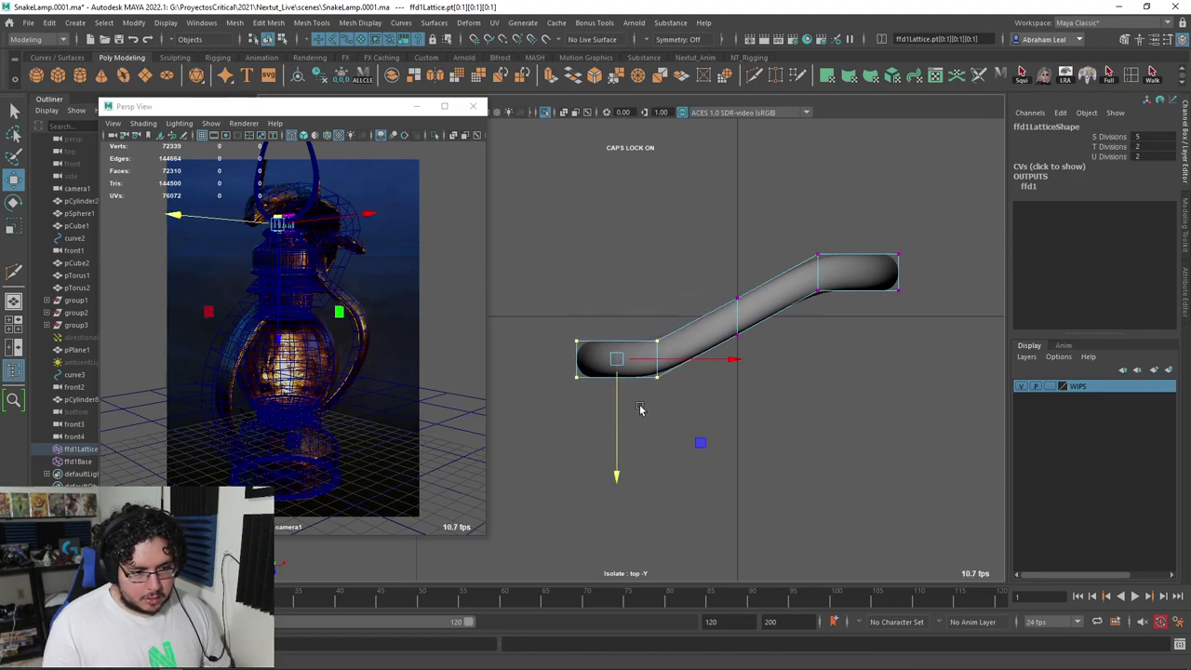
left_click_drag(703, 305, 631, 441)
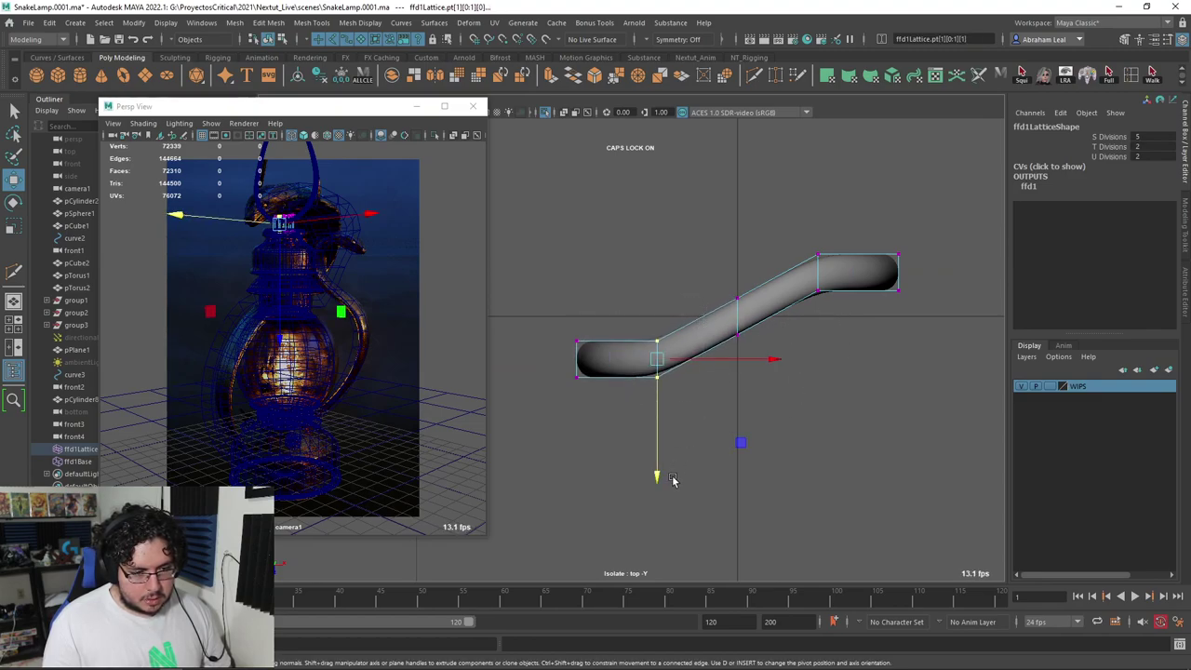
left_click_drag(672, 478, 659, 460)
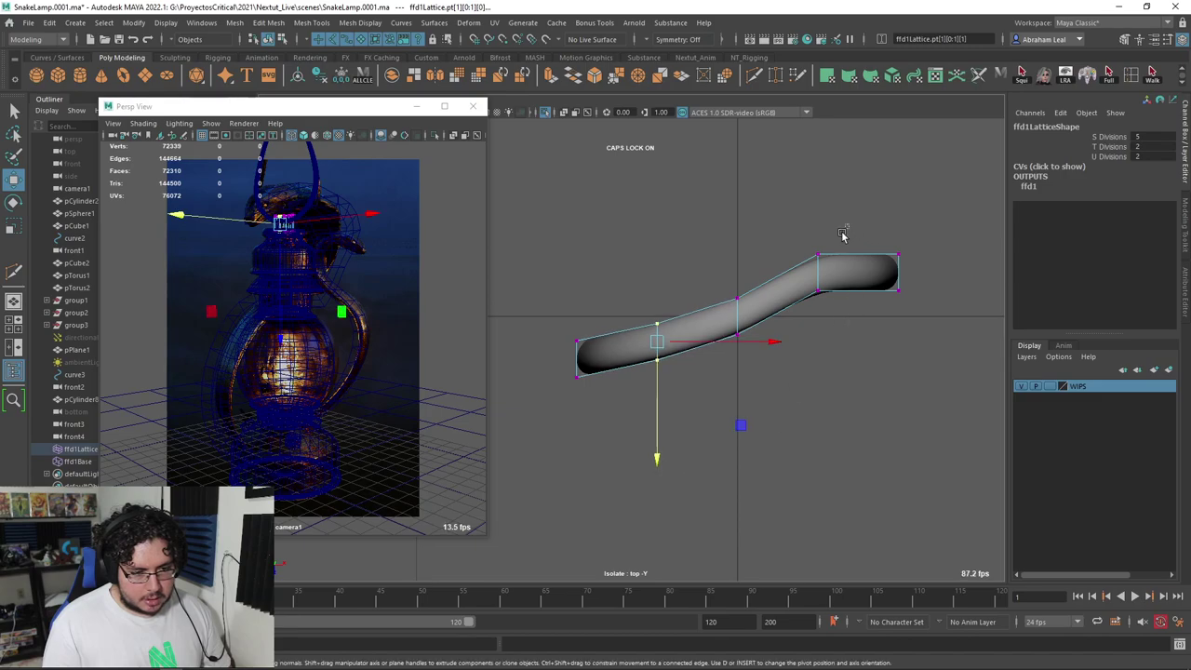
Ease the inner lattice column on the arch's positive X side back toward the centre, and show the whole model in perspective
left_click_drag(842, 235, 815, 402)
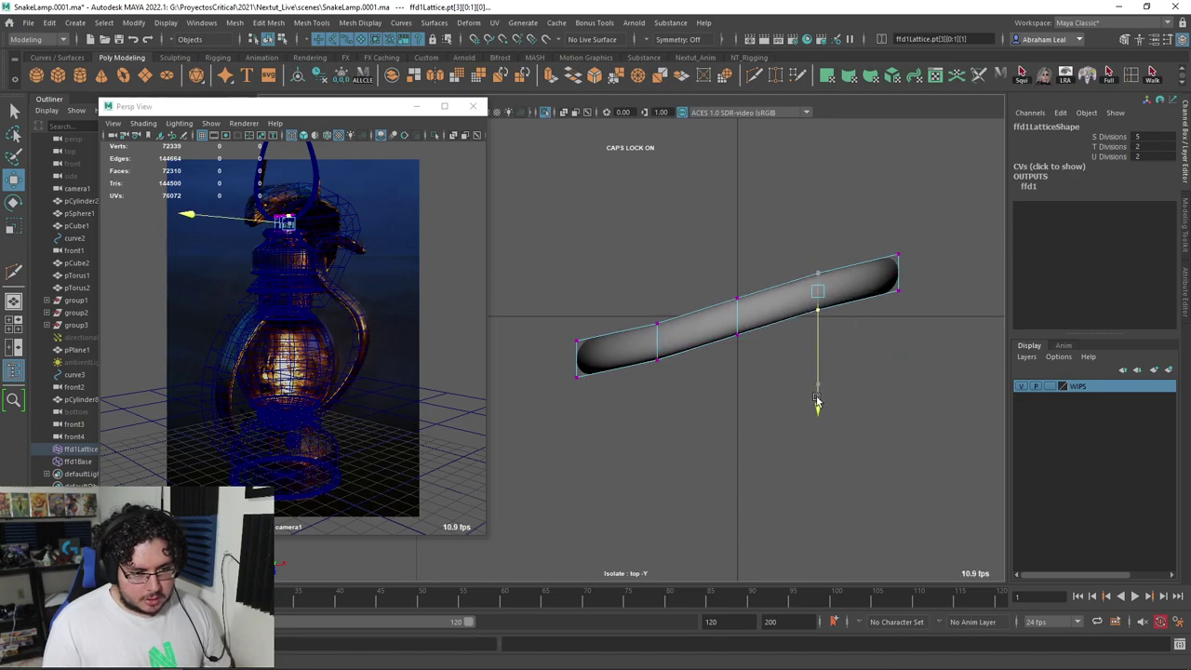
left_click(546, 114)
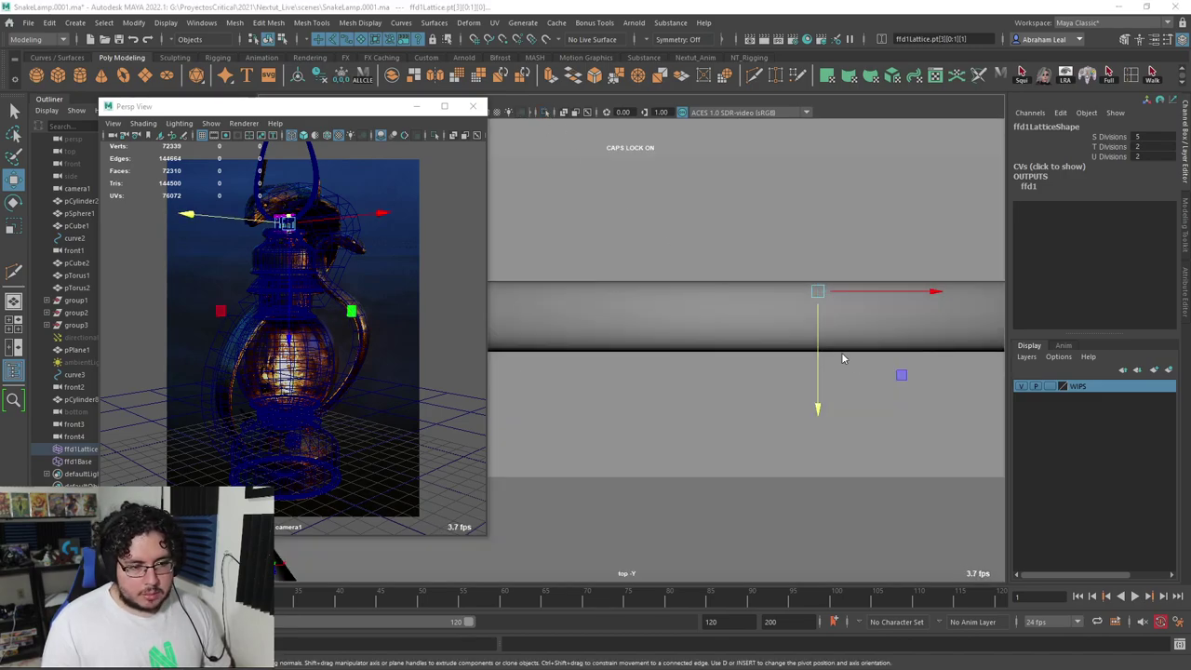
key("space")
left_click_drag(844, 354, 685, 286)
Scale the arch's lattice columns and nudge the two end columns on its negative X side slightly along Z
left_click_drag(856, 196, 488, 583)
left_click_drag(623, 539, 621, 464, "alt")
key("r")
left_click_drag(545, 372, 493, 356)
left_click_drag(493, 357, 667, 370, "alt")
left_click_drag(613, 377, 649, 341, "alt")
left_click_drag(602, 553, 622, 537)
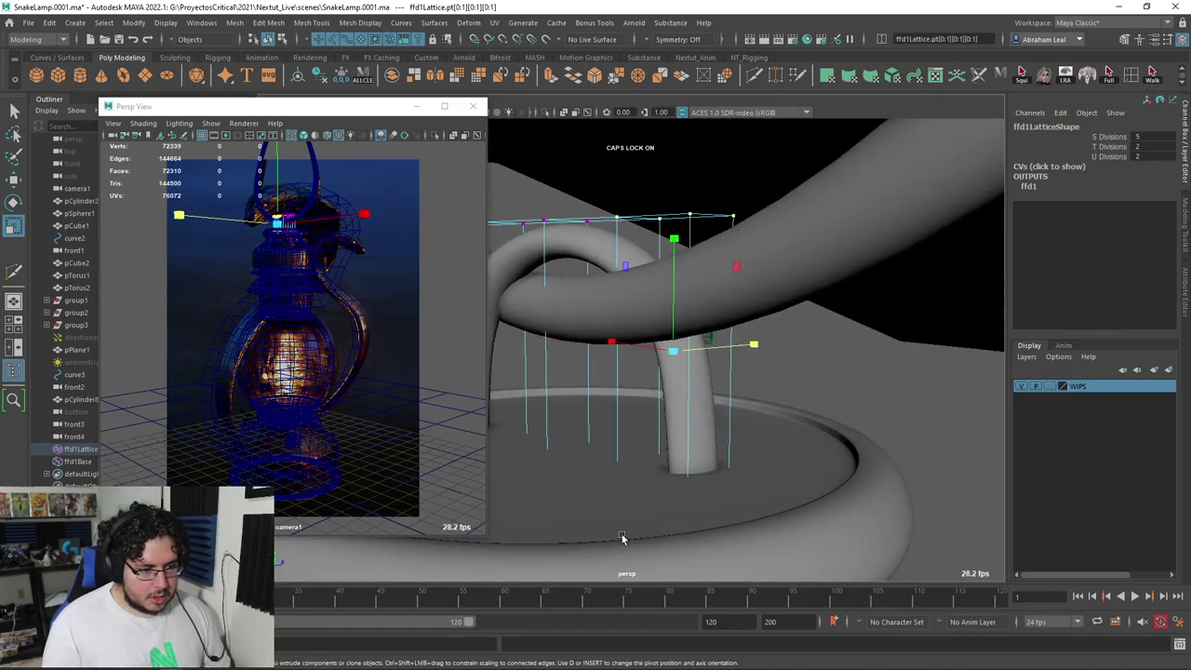
key("w")
left_click_drag(662, 409, 638, 396, "alt")
mouse_move(766, 356)
left_mouse_down()
mouse_move(780, 357)
mouse_move(745, 364)
mouse_move(776, 364)
left_mouse_up()
left_click_drag(774, 365, 560, 351, "alt")
left_click_drag(651, 361, 723, 372, "alt")
Raise the large handle ring above the arch to Translate Y 15.601
scroll(821, 332, "down", 4)
left_click(829, 297)
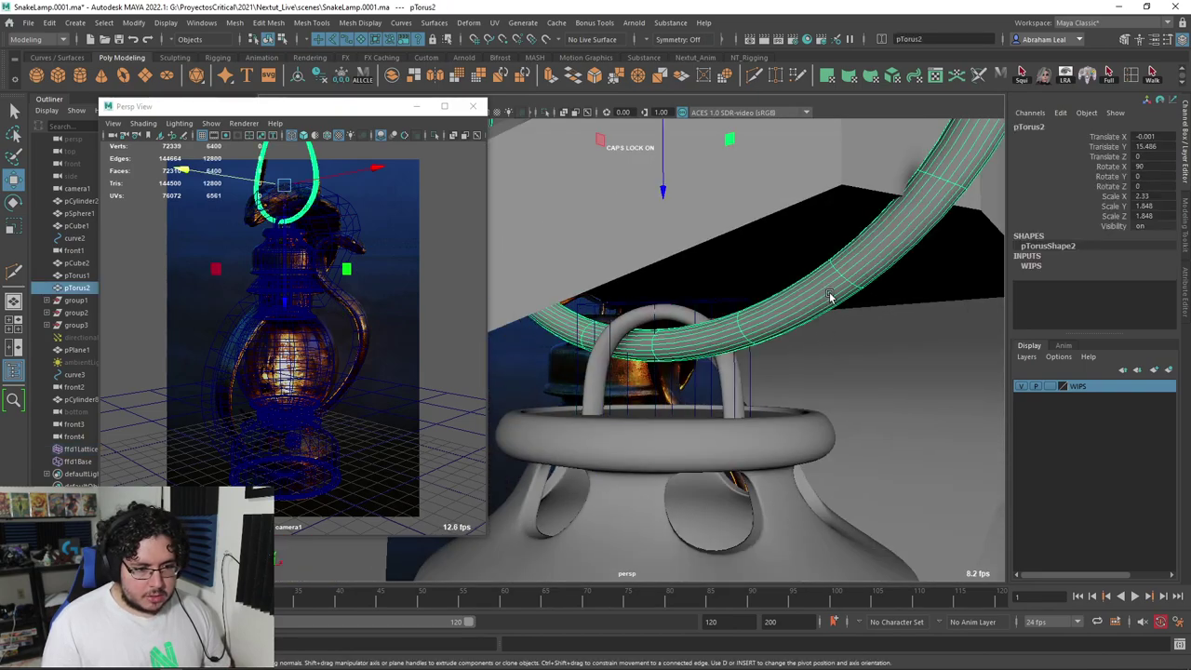
scroll(826, 300, "down", 5)
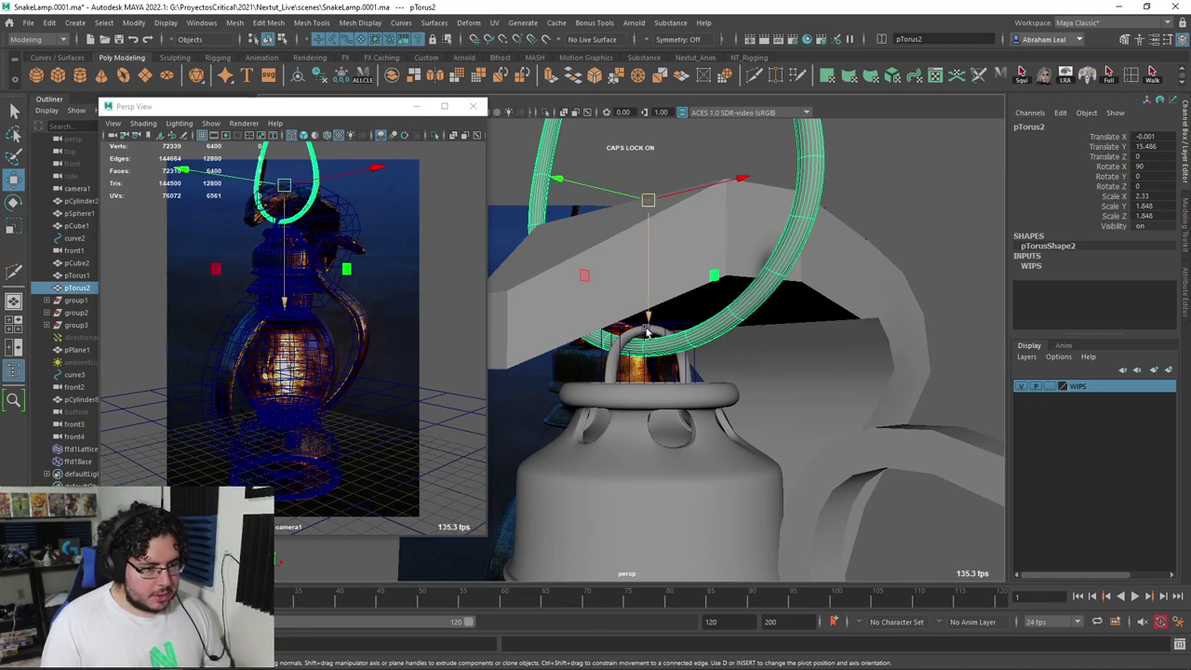
left_click_drag(649, 332, 581, 319)
Shift the upper end lattice points on the arch's negative X side along X, using wireframe display to reach them
scroll(599, 361, "up", 5)
left_click(577, 320)
right_click_drag(581, 319, 577, 282)
left_click_drag(589, 279, 537, 414)
key("4")
left_click_drag(529, 370, 546, 372)
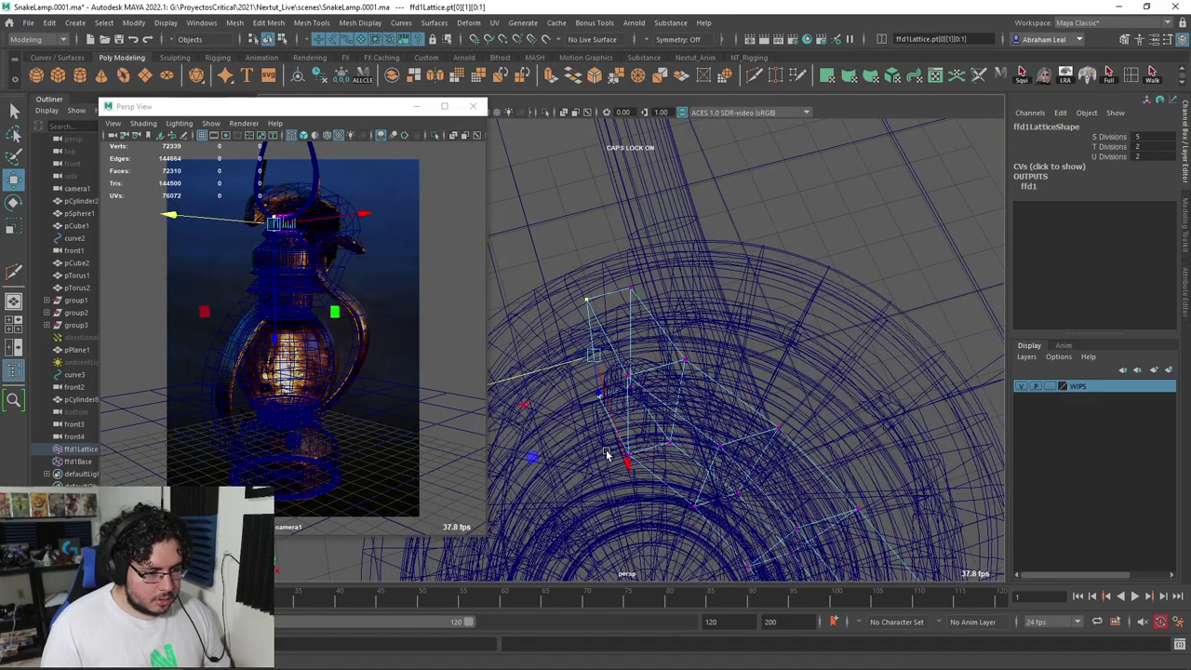
mouse_move(627, 464)
left_mouse_down()
mouse_move(633, 477)
mouse_move(649, 372)
mouse_move(675, 336)
mouse_move(858, 337)
mouse_move(854, 380)
left_mouse_up()
key("6")
mouse_move(779, 400)
left_mouse_down()
mouse_move(764, 396)
mouse_move(781, 396)
left_mouse_up()
Delete the small arch's construction history to bake the lattice deformation into it, and check the loop around the cap
left_click(626, 329)
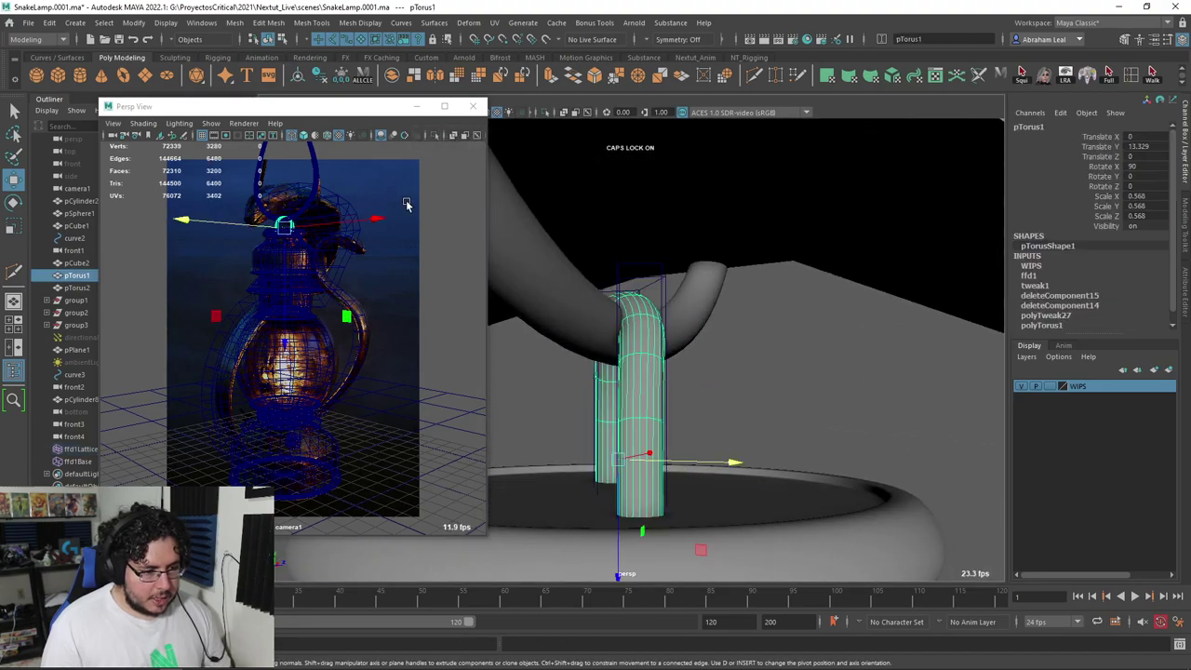
left_click(324, 82)
left_click_drag(729, 357, 819, 395, "alt")
left_click(818, 394)
right_click_drag(819, 394, 730, 382, "alt")
left_click_drag(731, 382, 668, 402, "alt")
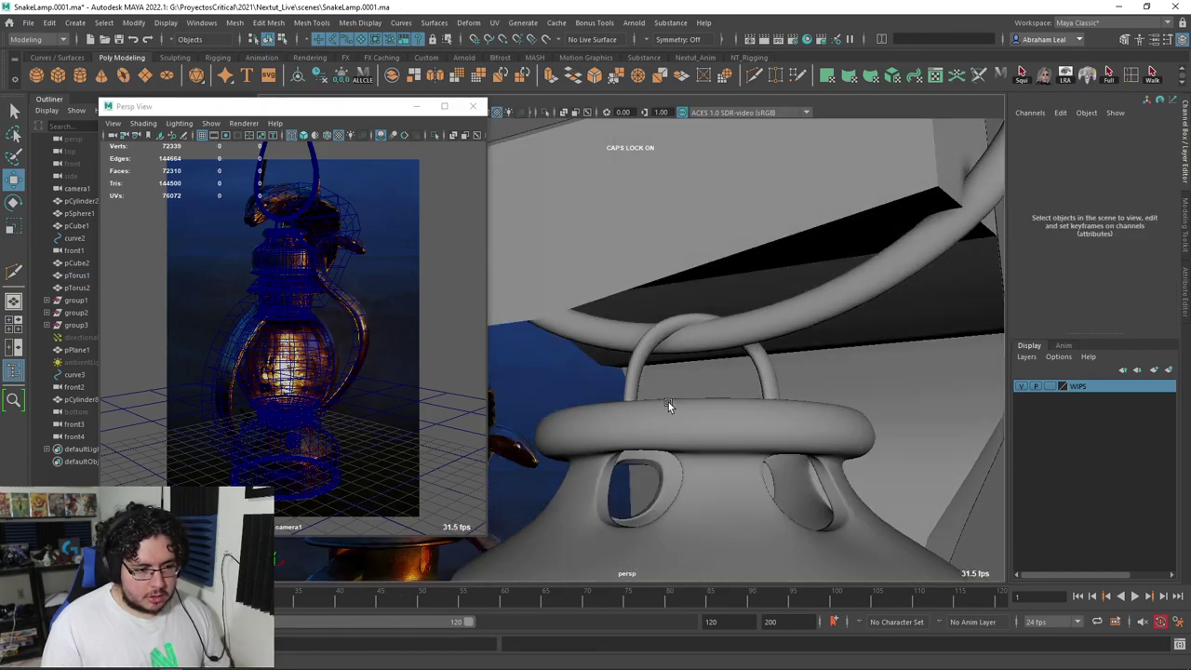
right_click_drag(667, 402, 620, 422, "alt")
left_click_drag(620, 421, 628, 392, "alt")
mouse_move(628, 392)
right_mouse_down("alt")
mouse_move(653, 387)
mouse_move(630, 391)
right_mouse_up("alt")
left_click_drag(631, 392, 664, 410, "alt")
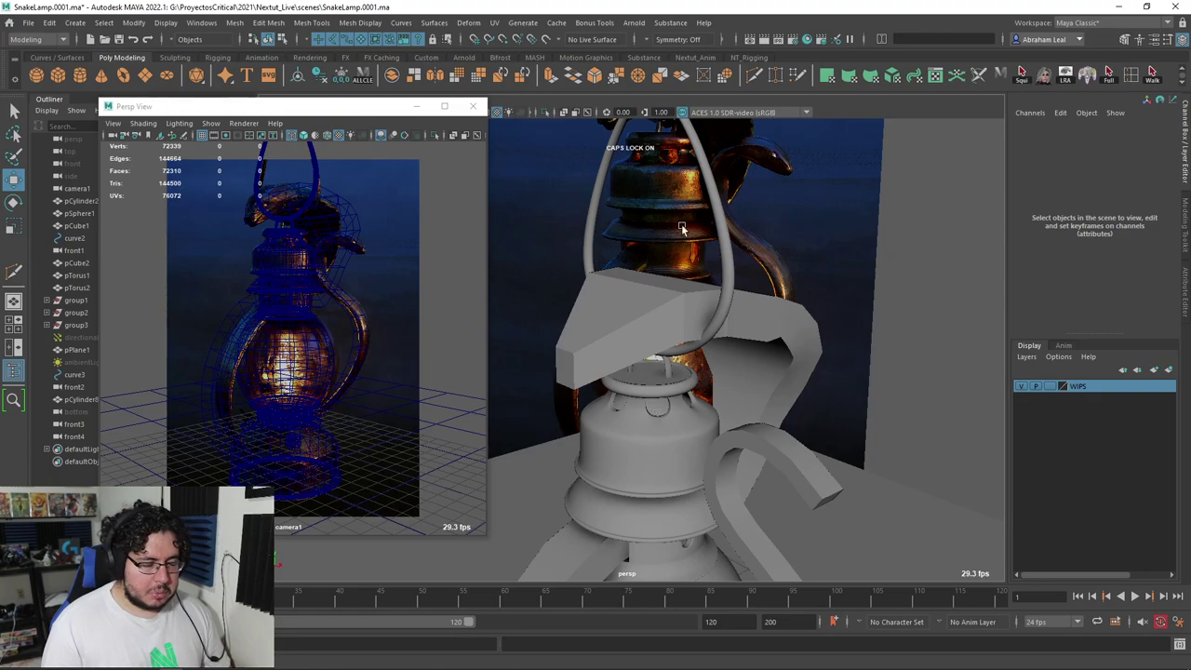
Select the large handle ring and turn off its smooth preview to show the low-poly mesh
middle_click_drag(681, 228, 753, 383, "alt")
left_click_drag(754, 383, 732, 346, "alt")
left_click(743, 283)
right_click_drag(743, 284, 774, 285, "alt")
left_click_drag(774, 285, 707, 309, "alt")
key("1")
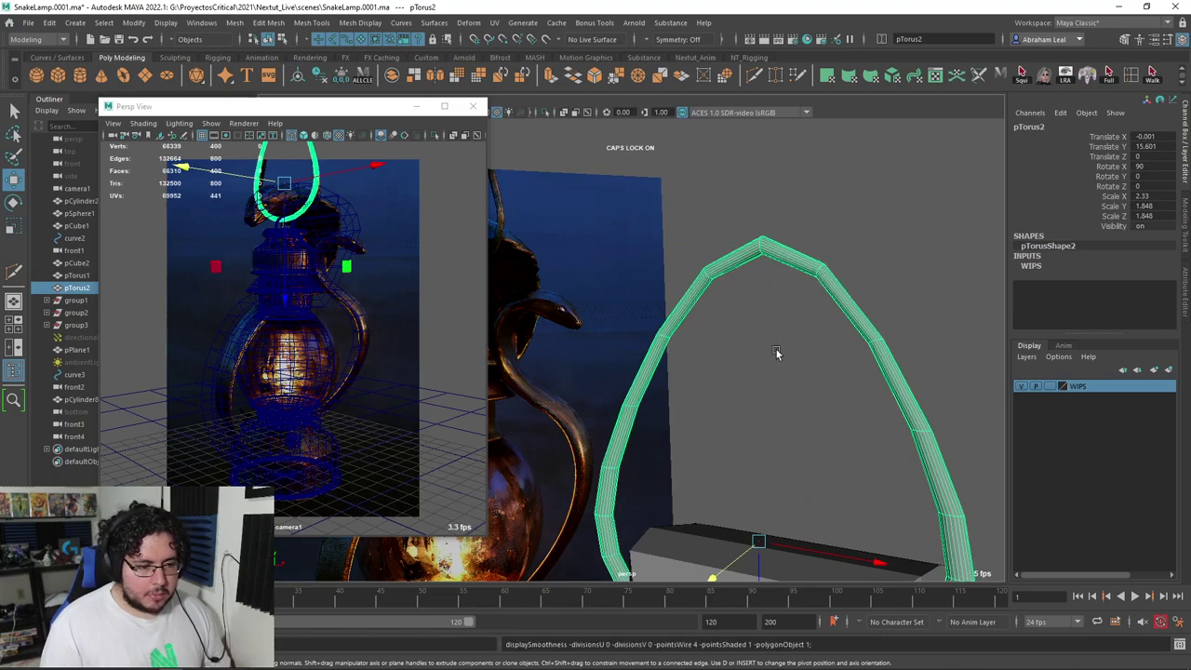
left_click_drag(756, 264, 773, 234, "alt")
right_click_drag(773, 235, 722, 255, "alt")
left_click_drag(747, 266, 701, 271, "alt")
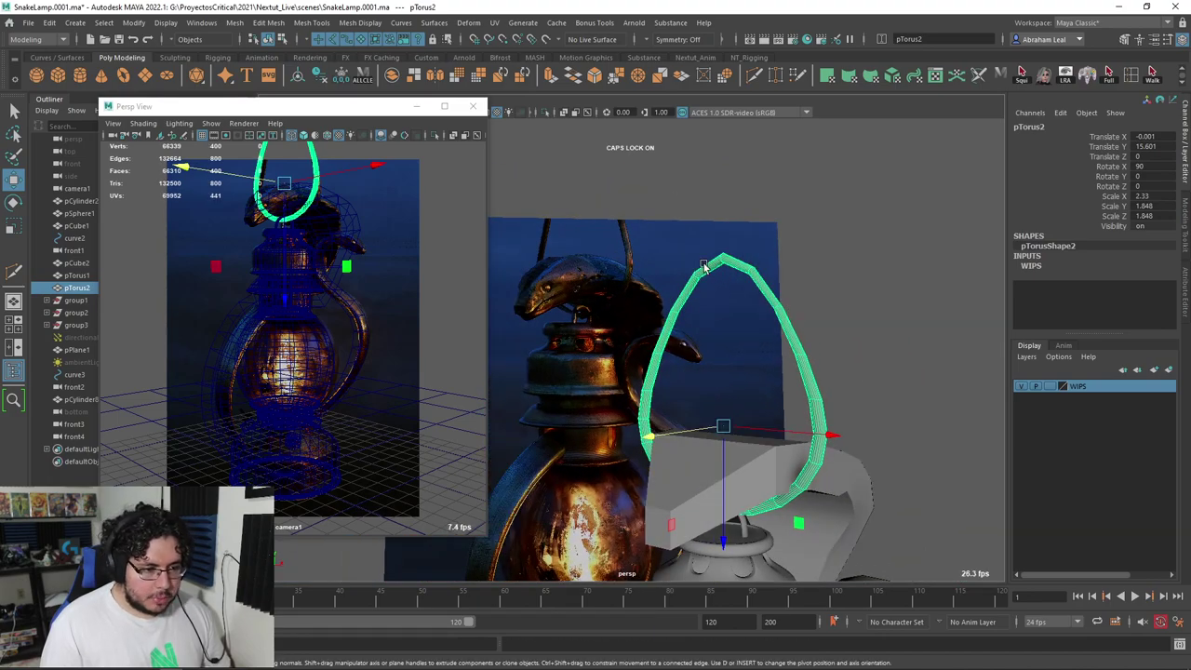
Switch to Chrome and run a Google image search for OIL LAMP
key("alt+Tab")
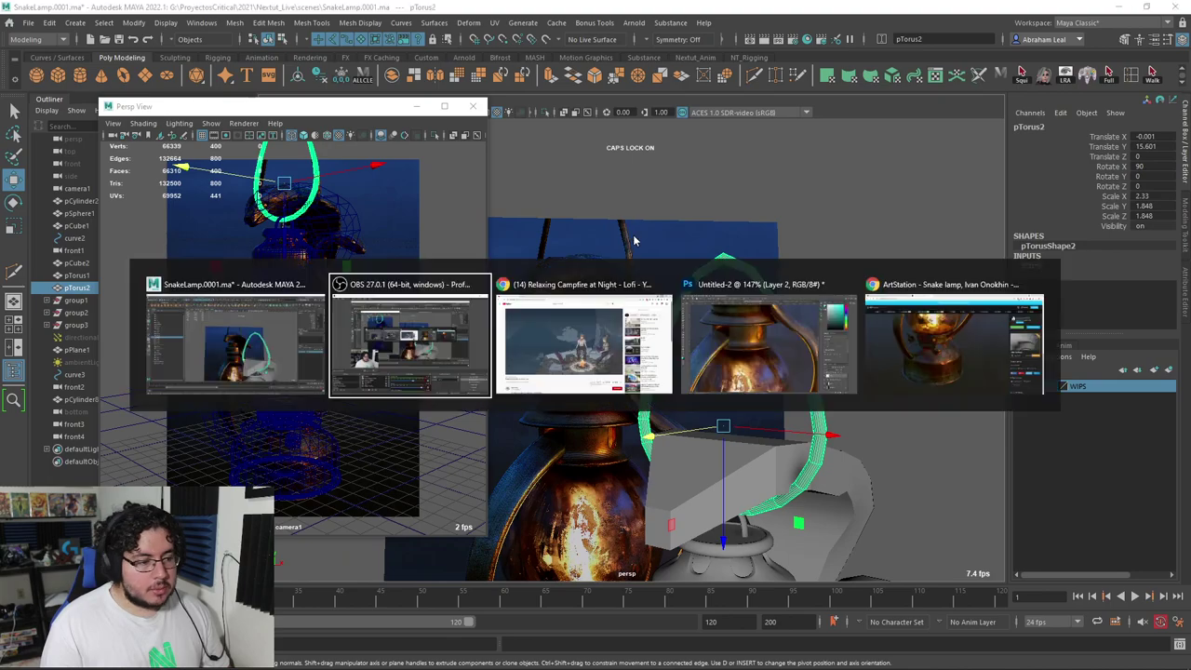
left_click(644, 361)
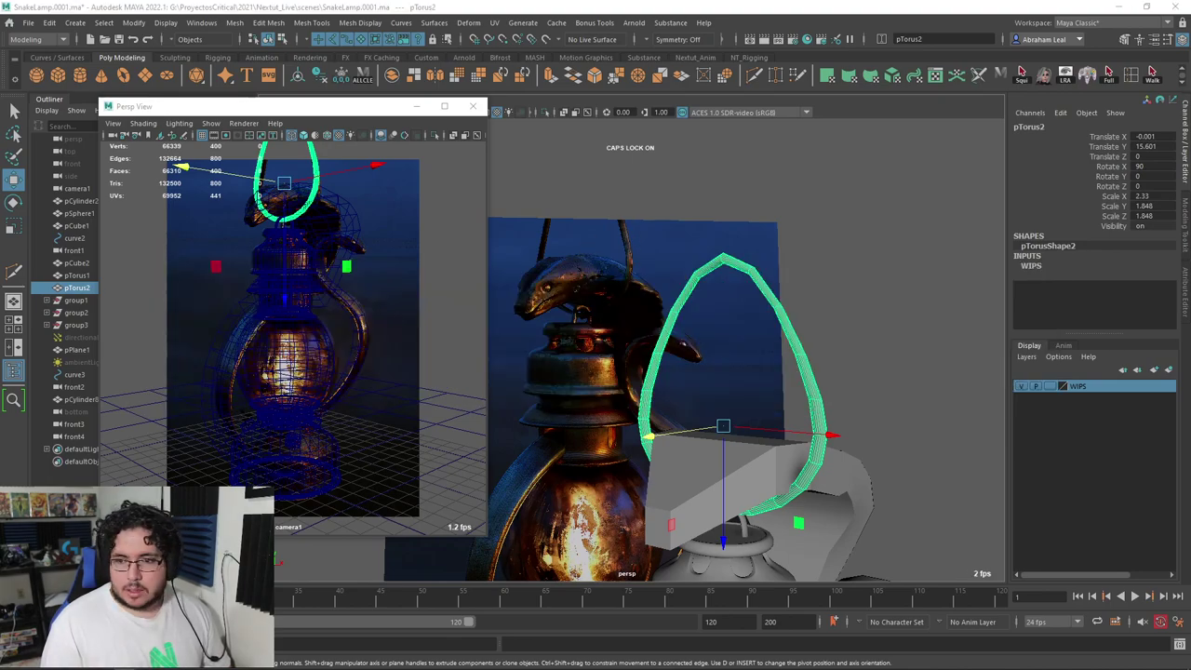
left_click_drag(1190, 302, 535, 5)
left_click(532, 34)
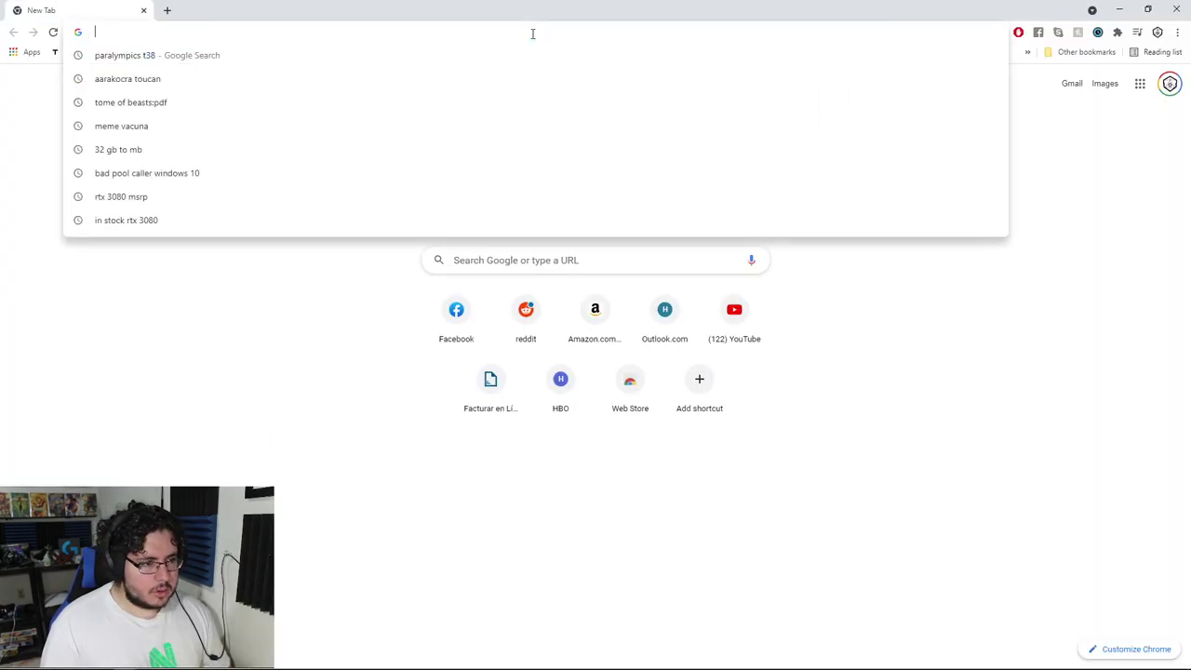
type("ILA LAMP")
key("Return")
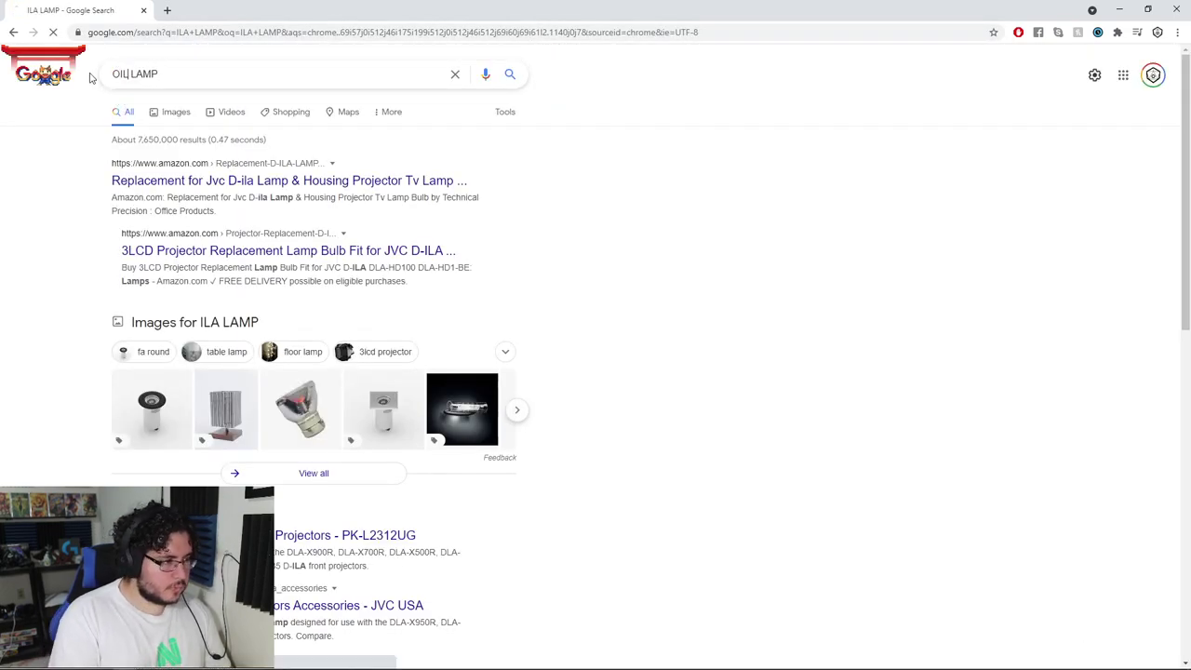
left_click(177, 114)
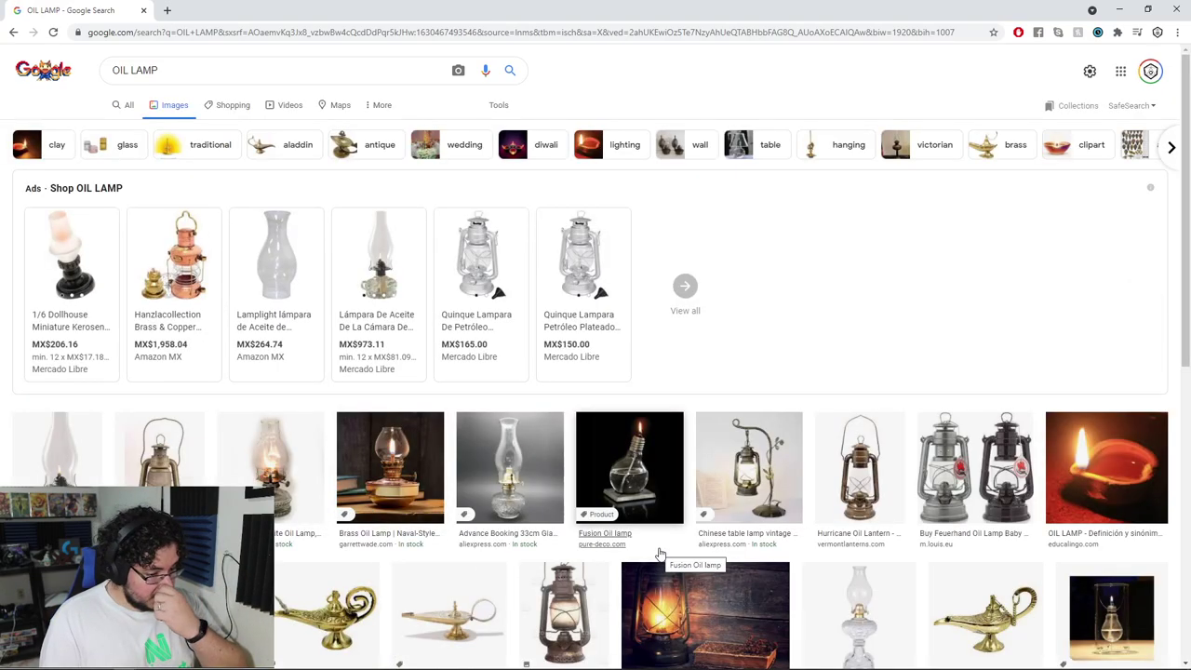
Look through the oil lamp image results for references on how lantern handles are shaped
scroll(658, 552, "down", 5)
scroll(925, 409, "down", 3)
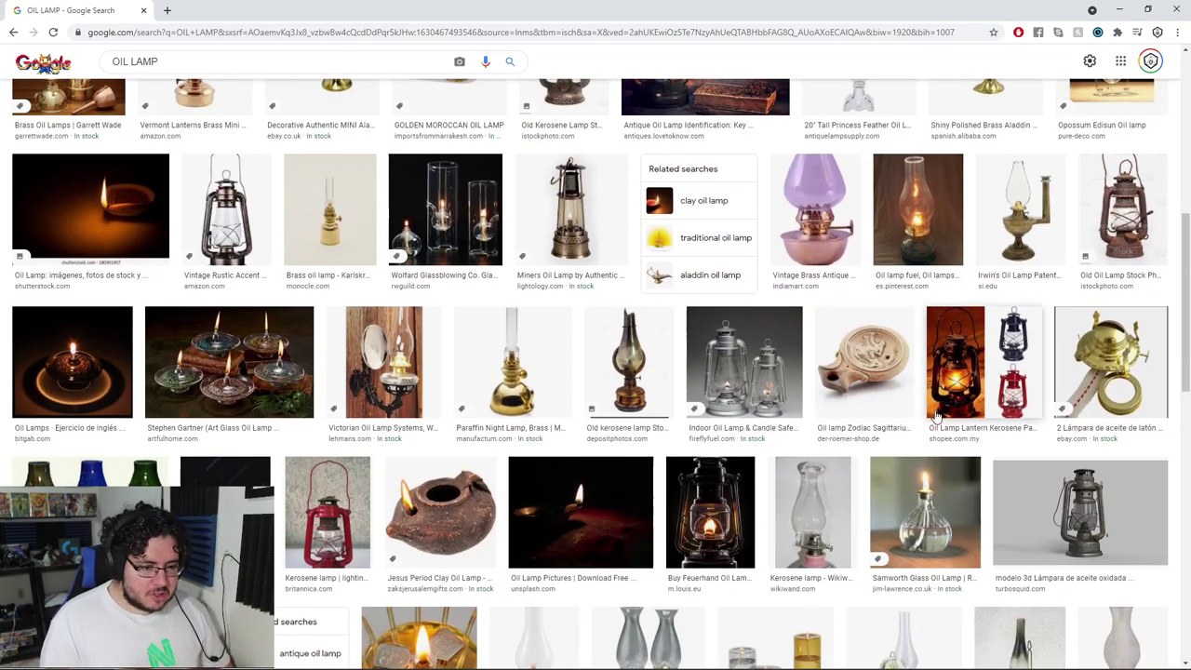
scroll(958, 318, "down", 5)
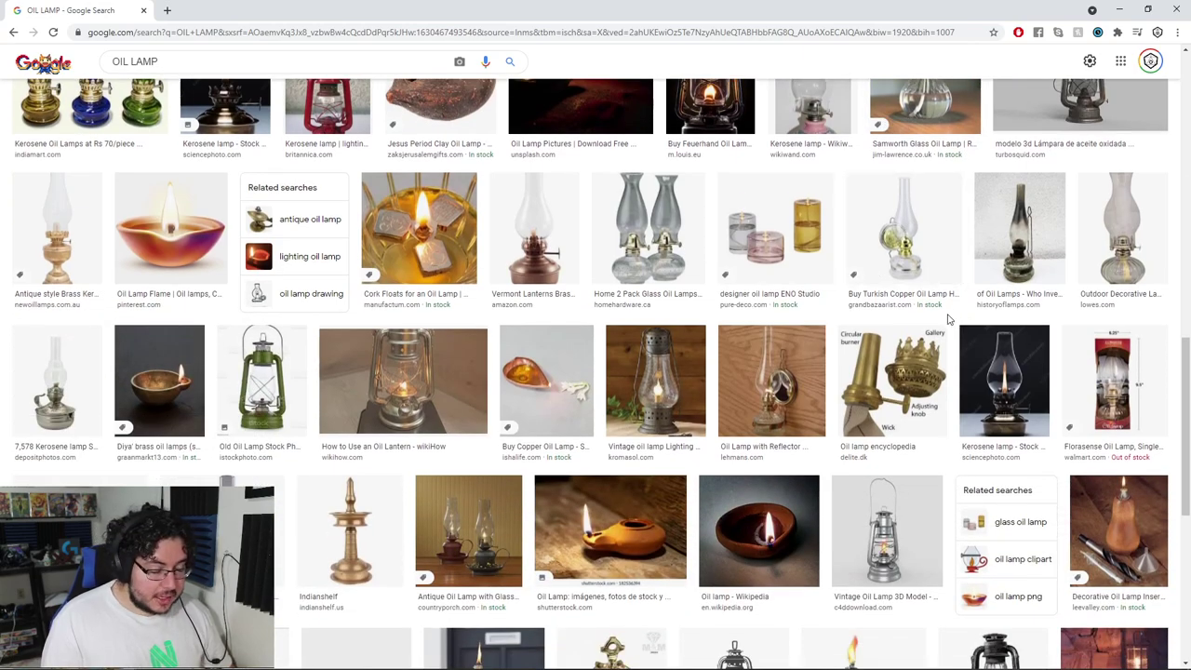
scroll(948, 319, "down", 3)
scroll(538, 352, "down", 4)
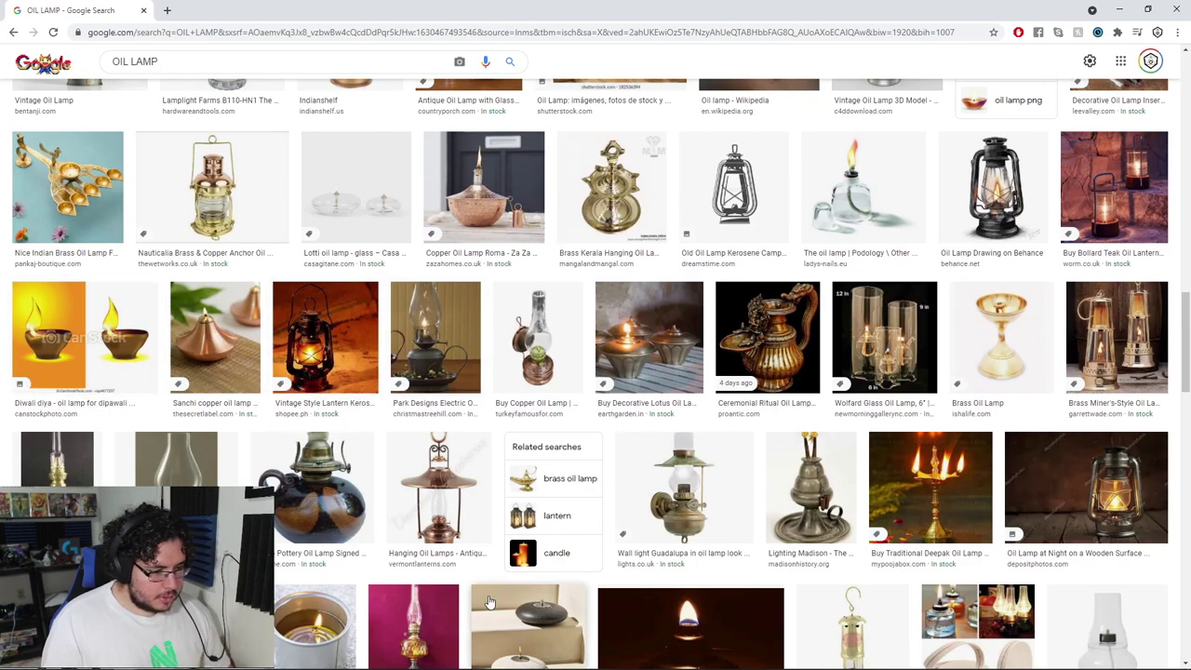
scroll(473, 501, "down", 3)
scroll(832, 507, "down", 1)
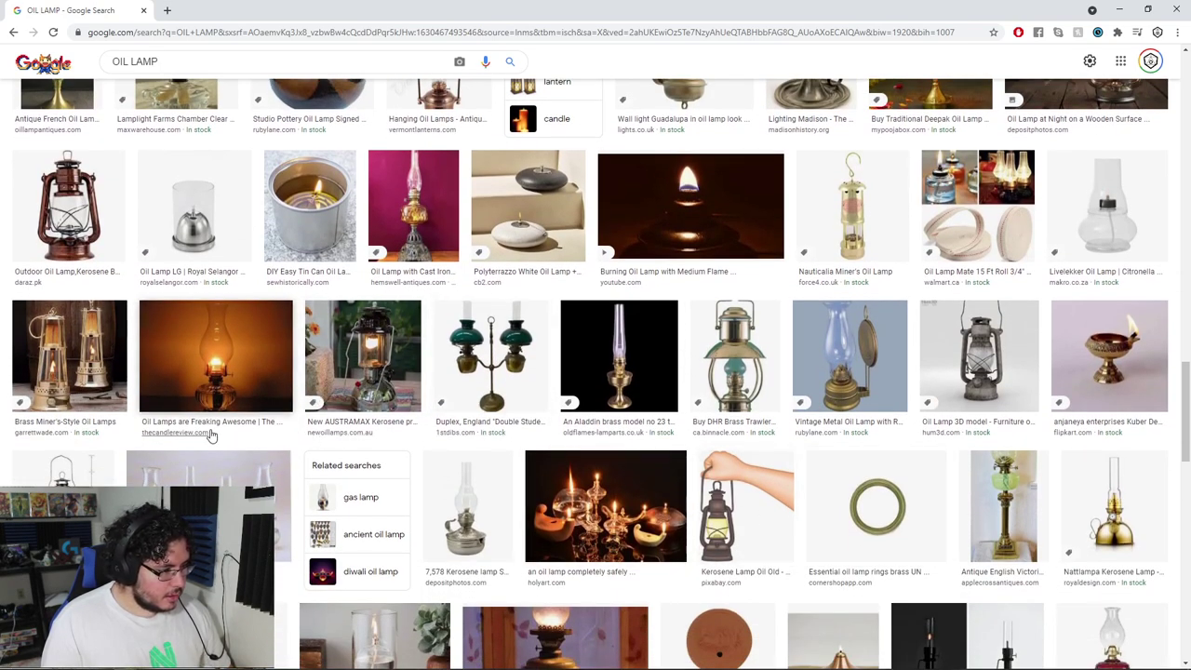
scroll(478, 462, "down", 3)
scroll(483, 465, "down", 1)
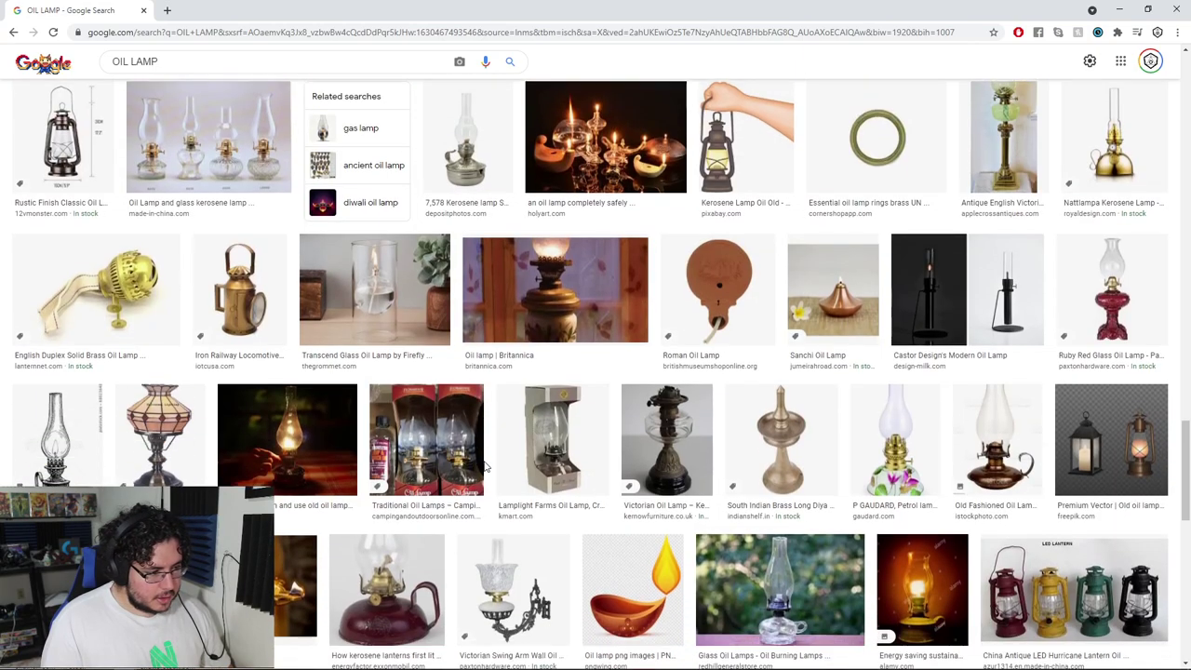
scroll(484, 465, "down", 1)
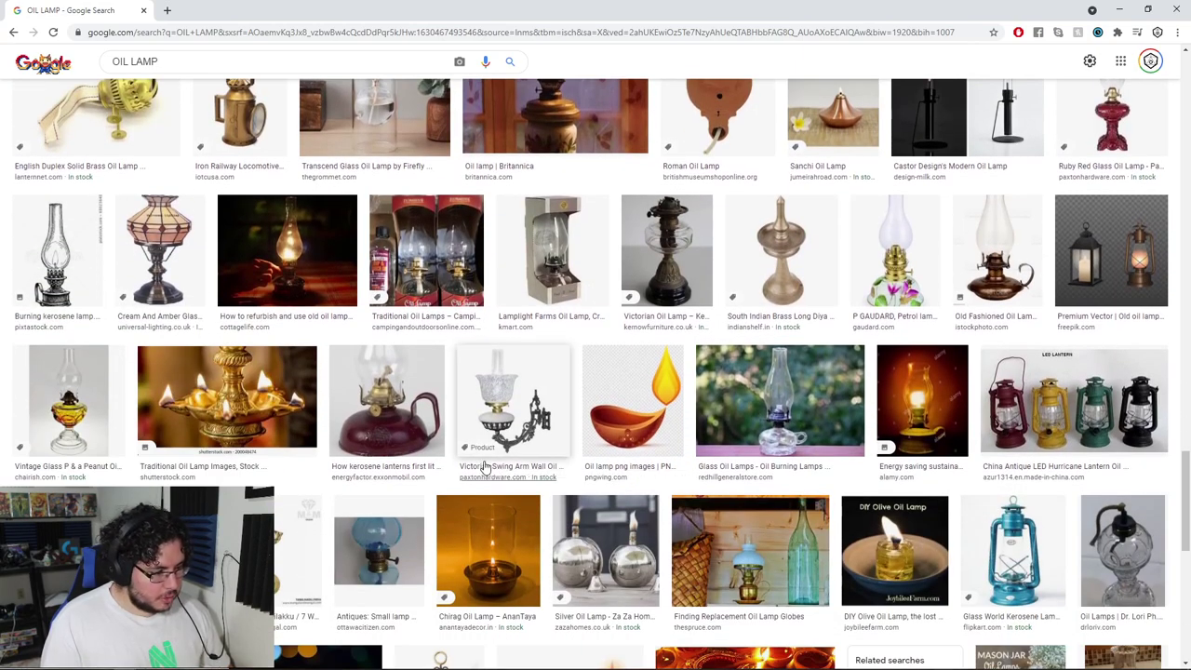
Return to Maya and cut a new edge loop with Multi-Cut on each side of the handle, below its upper corners
key("alt+Tab")
key("alt+Tab")
key("alt+Tab")
left_click_drag(715, 337, 796, 338, "alt")
scroll(770, 338, "up", 3)
right_click_drag(767, 208, 717, 207)
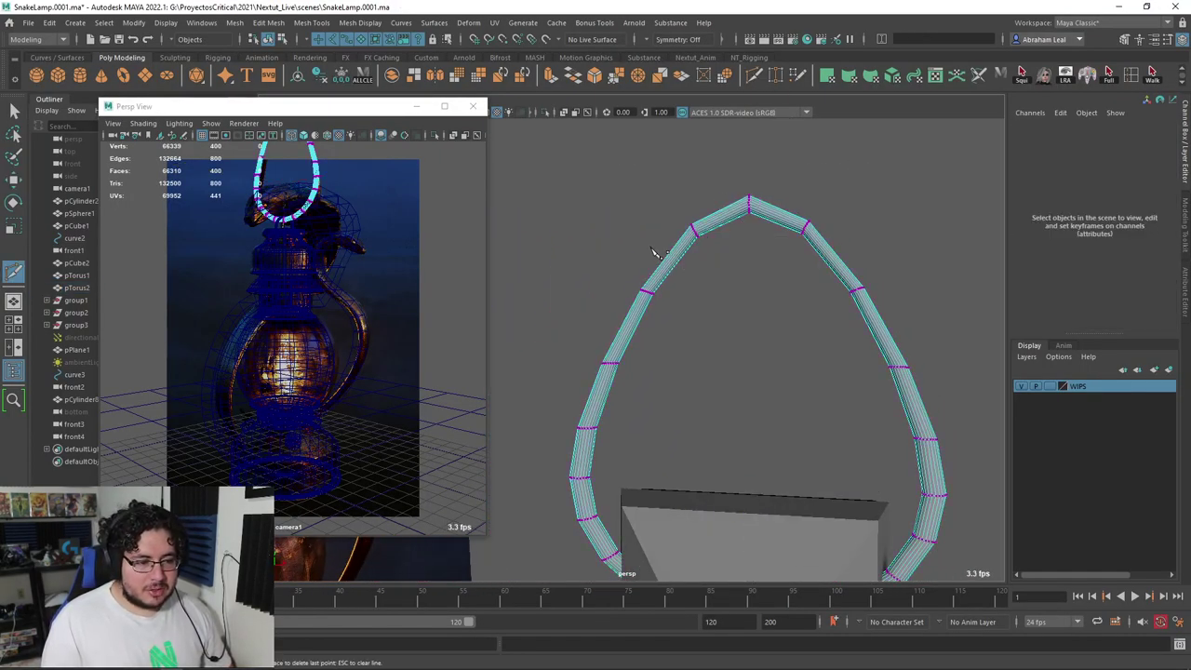
left_click_drag(747, 258, 750, 290, "alt")
key("q")
Raise the handle's five upper vertex rings, including the two new loops, and pull the three topmost rings up further
right_click(773, 206)
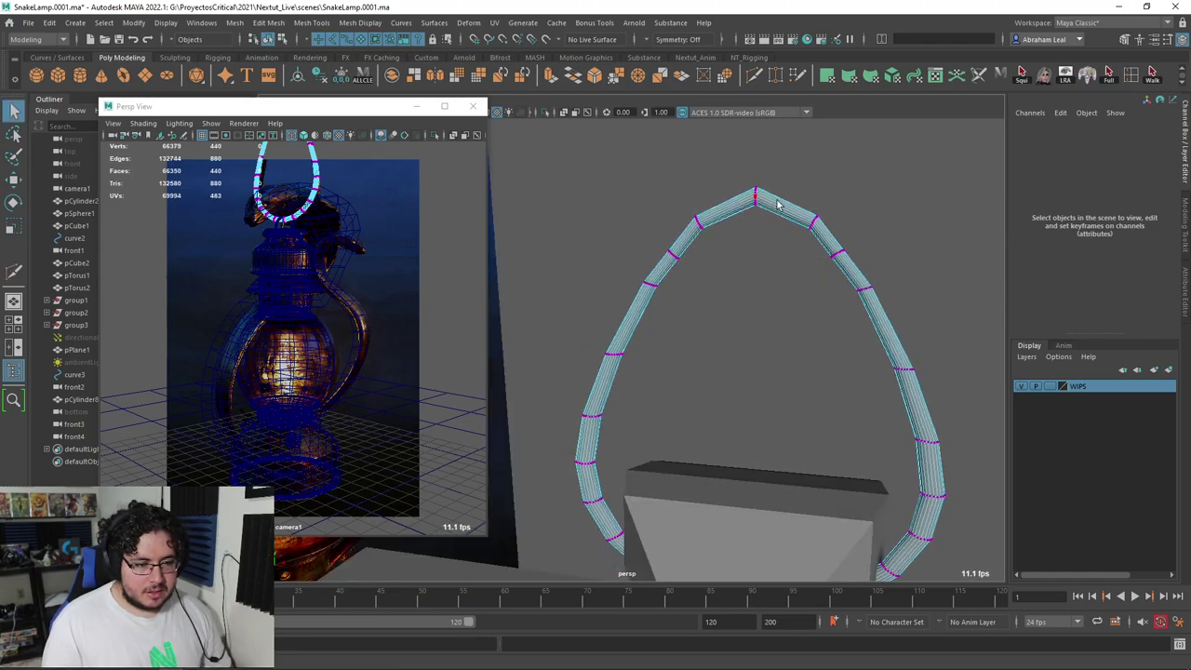
left_click_drag(658, 277, 659, 275)
key("w")
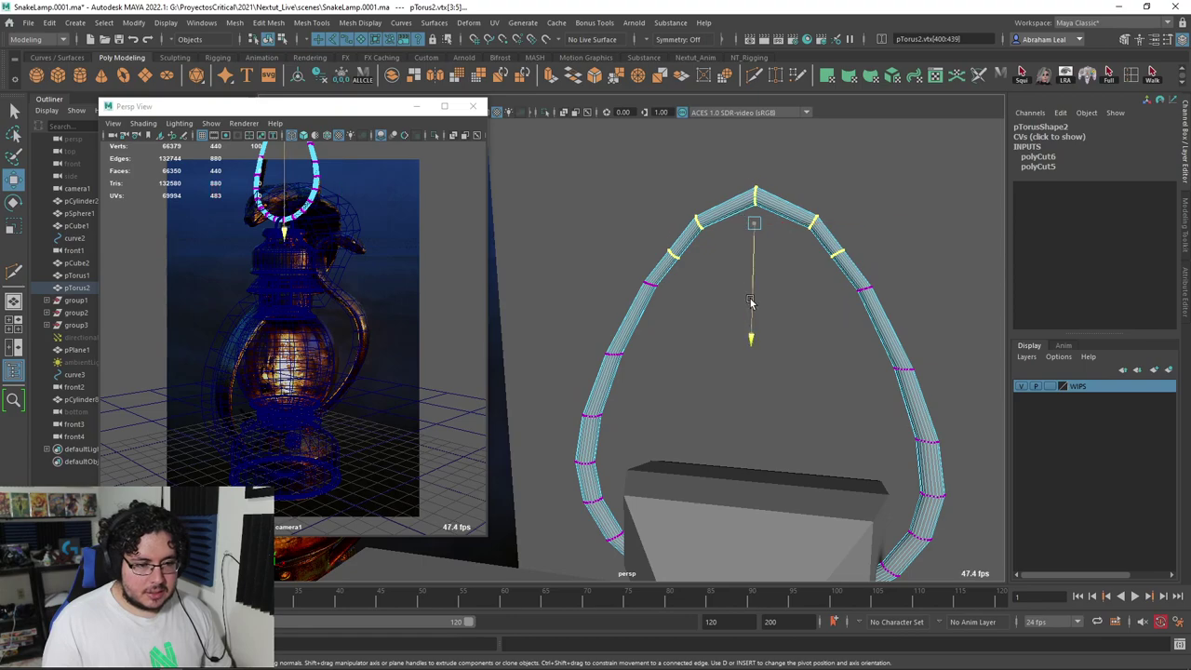
left_click_drag(749, 300, 752, 267)
middle_click_drag(775, 253, 787, 288, "alt")
left_click_drag(704, 253, 703, 253)
middle_click_drag(739, 276, 750, 327, "alt")
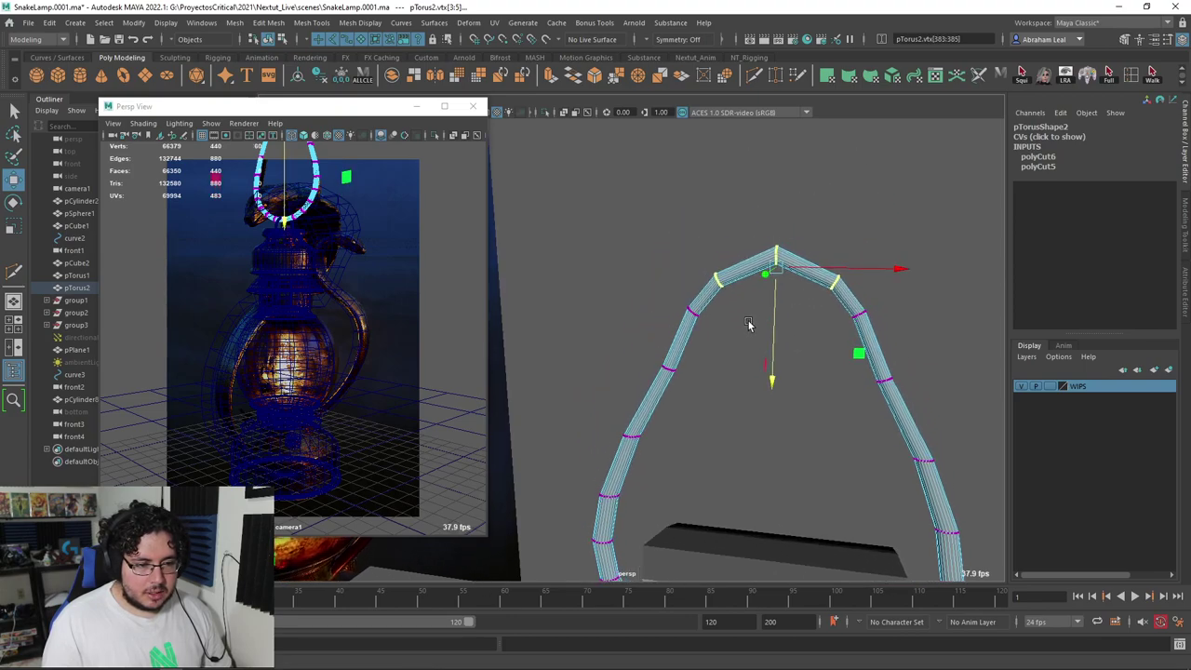
left_click_drag(777, 335, 779, 286)
Scale the two newly cut vertex rings inward along X to pinch a narrow neck below the handle's top
left_click_drag(914, 294, 652, 350)
key("f")
key("r")
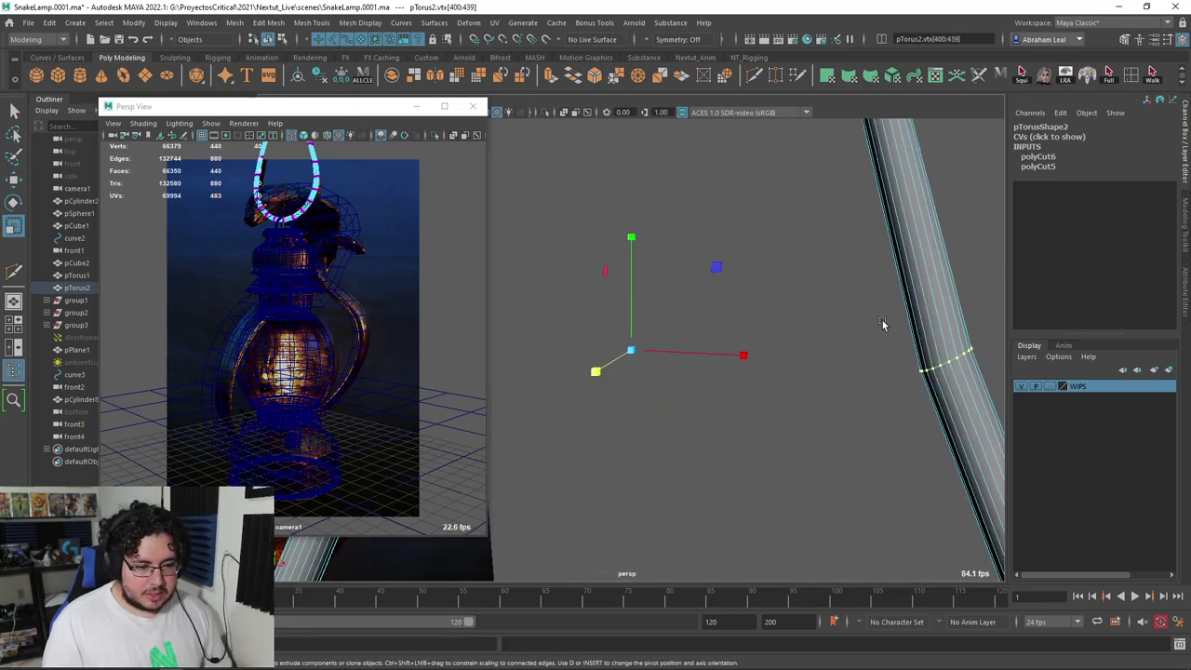
right_click_drag(787, 363, 724, 362, "alt")
left_click_drag(748, 356, 705, 355)
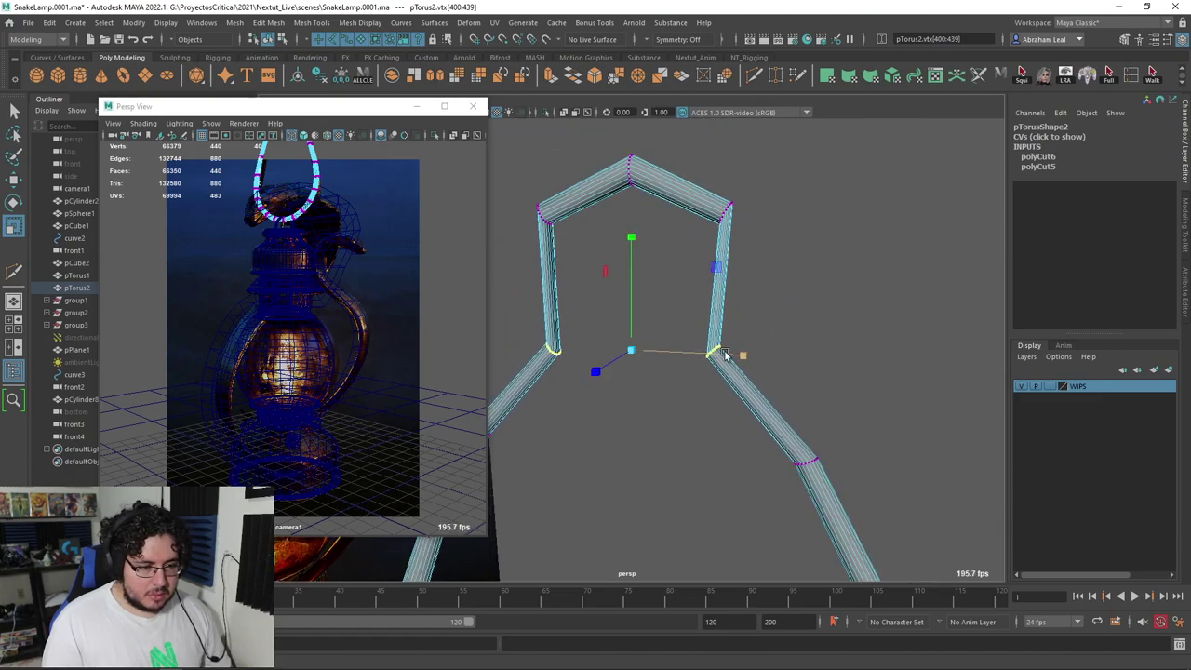
middle_click_drag(723, 355, 791, 333, "alt")
left_click_drag(773, 337, 825, 330)
right_click_drag(794, 228, 809, 189)
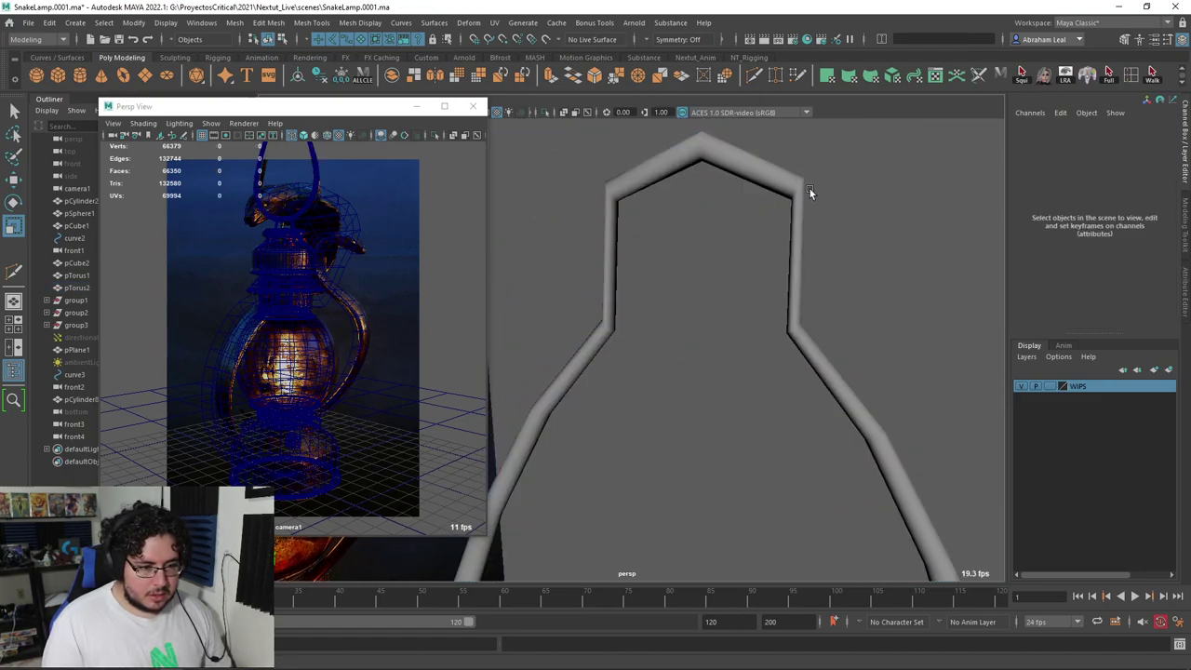
Preview the handle smoothed and examine the shape of its narrowed top from several angles
left_click(800, 207)
right_click_drag(826, 270, 756, 279, "alt")
key("3")
left_click_drag(856, 434, 805, 353, "alt")
left_click(805, 352)
right_click_drag(805, 353, 748, 350, "alt")
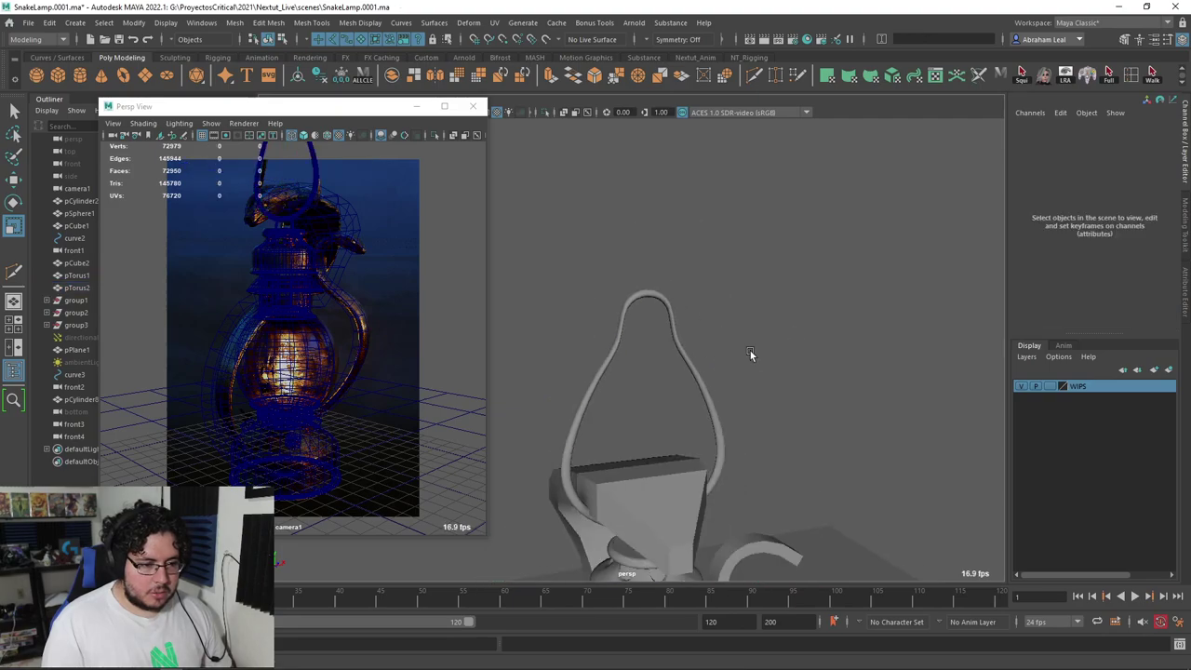
left_click_drag(749, 350, 665, 363, "alt")
right_click_drag(665, 363, 704, 323, "alt")
right_click_drag(605, 337, 642, 337, "alt")
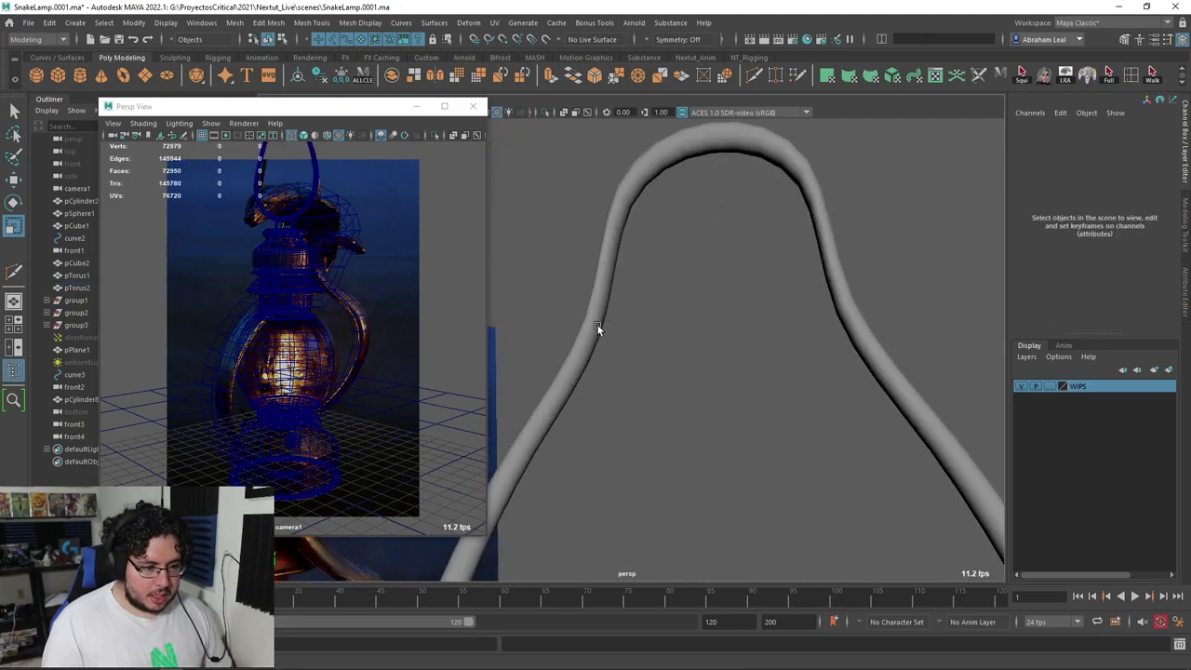
Turn off the handle's smooth preview and scale up the vertex ring at each neck bend to restore the tube's thickness
left_click(597, 326)
key("1")
left_click_drag(630, 374, 610, 296, "alt")
scroll(602, 341, "down", 4)
scroll(592, 374, "up", 5)
right_click_drag(610, 295, 573, 292)
left_click_drag(620, 284, 601, 317)
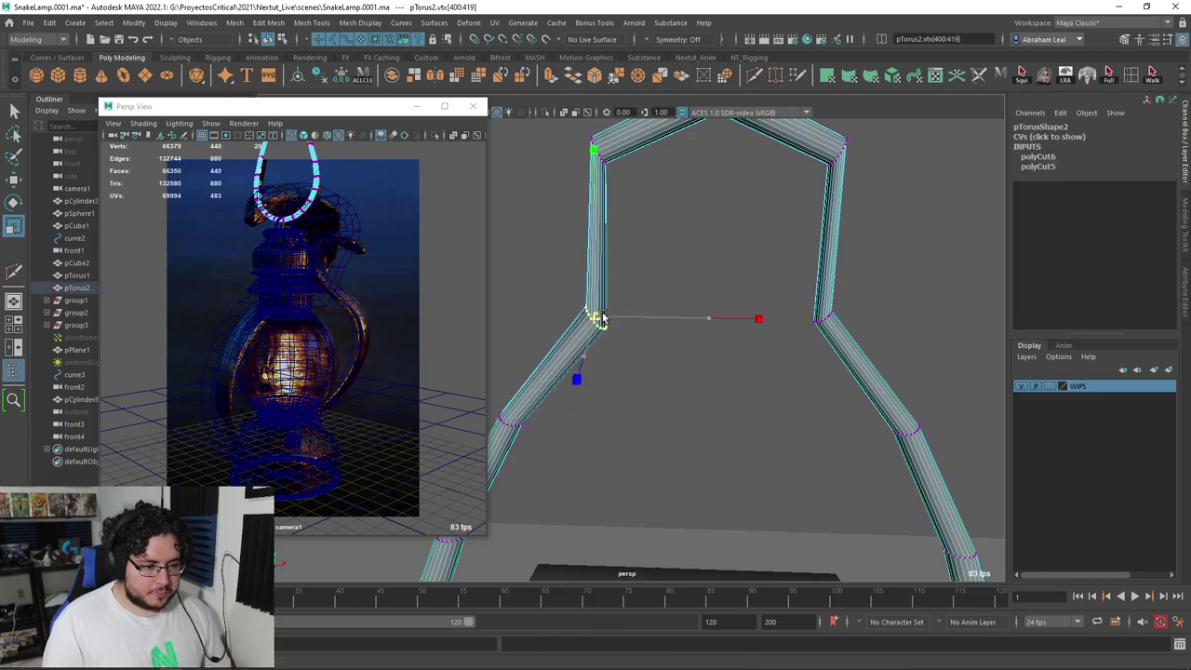
left_click_drag(852, 296, 779, 359)
left_click_drag(821, 318, 827, 321)
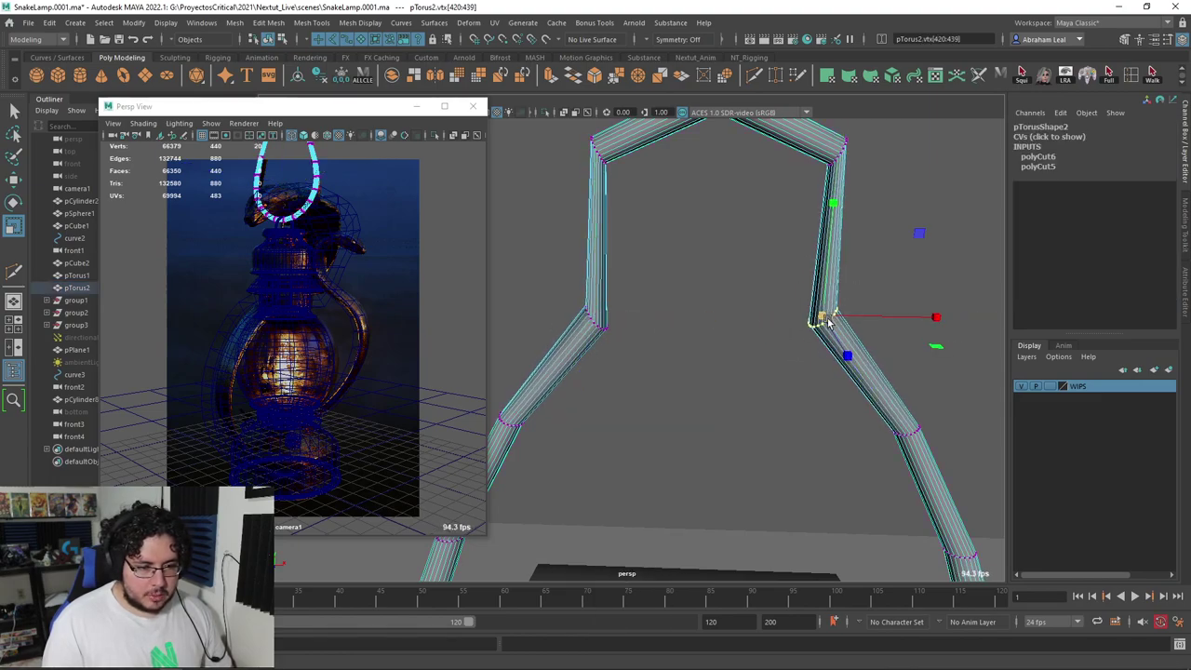
Turn smooth preview back on for the handle, return to object mode and apply Mirror to it
key("3")
right_click_drag(844, 334, 902, 282)
left_click(902, 281)
left_click_drag(898, 279, 842, 260, "alt")
scroll(772, 238, "down", 3)
left_click(747, 223)
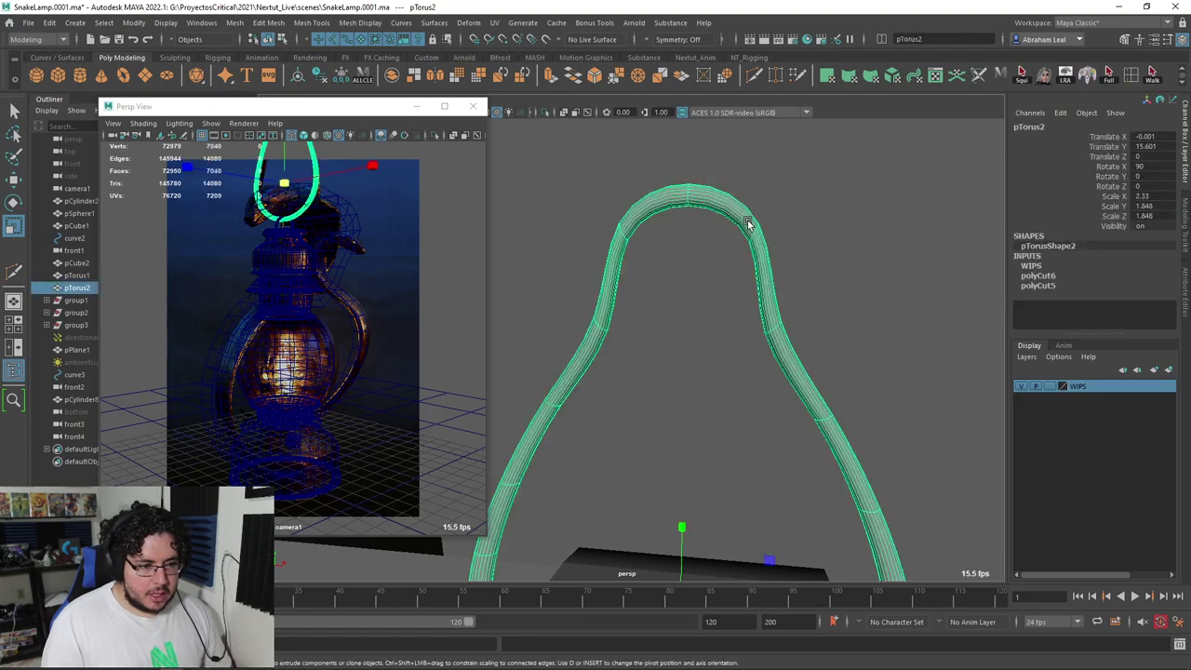
right_click_drag(744, 203, 692, 213, "shift")
right_click_drag(728, 294, 712, 345, "shift")
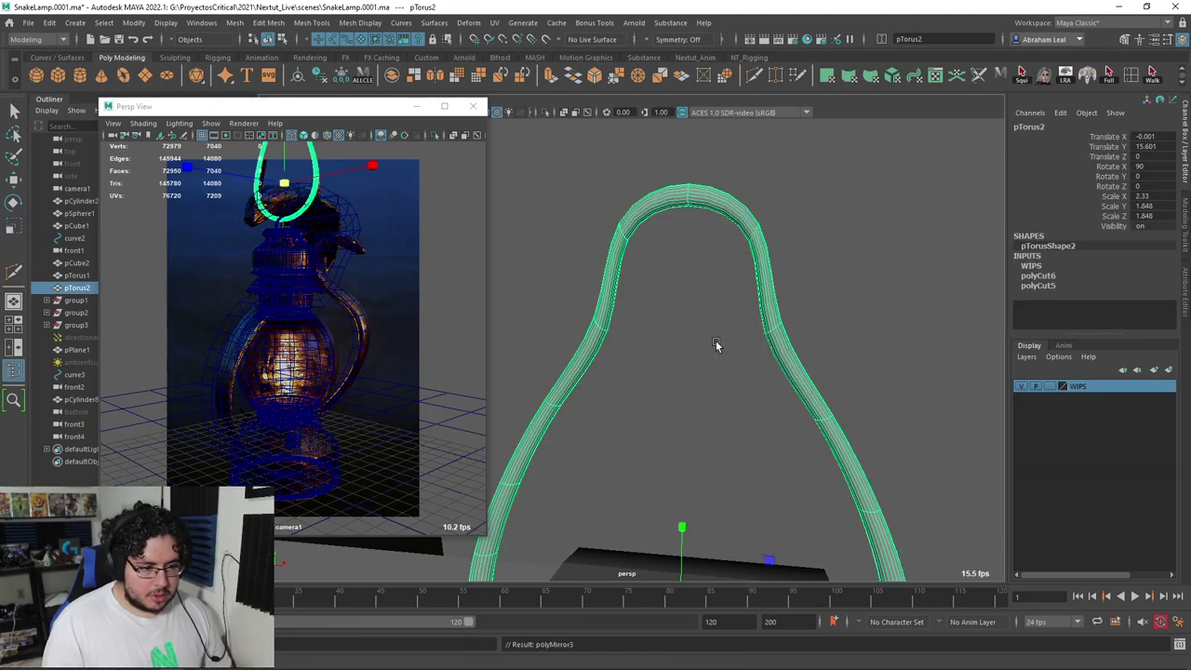
Deselect the handle and examine its mirrored, narrowed shape on the whole lamp from several angles against the reference image
left_click(909, 425)
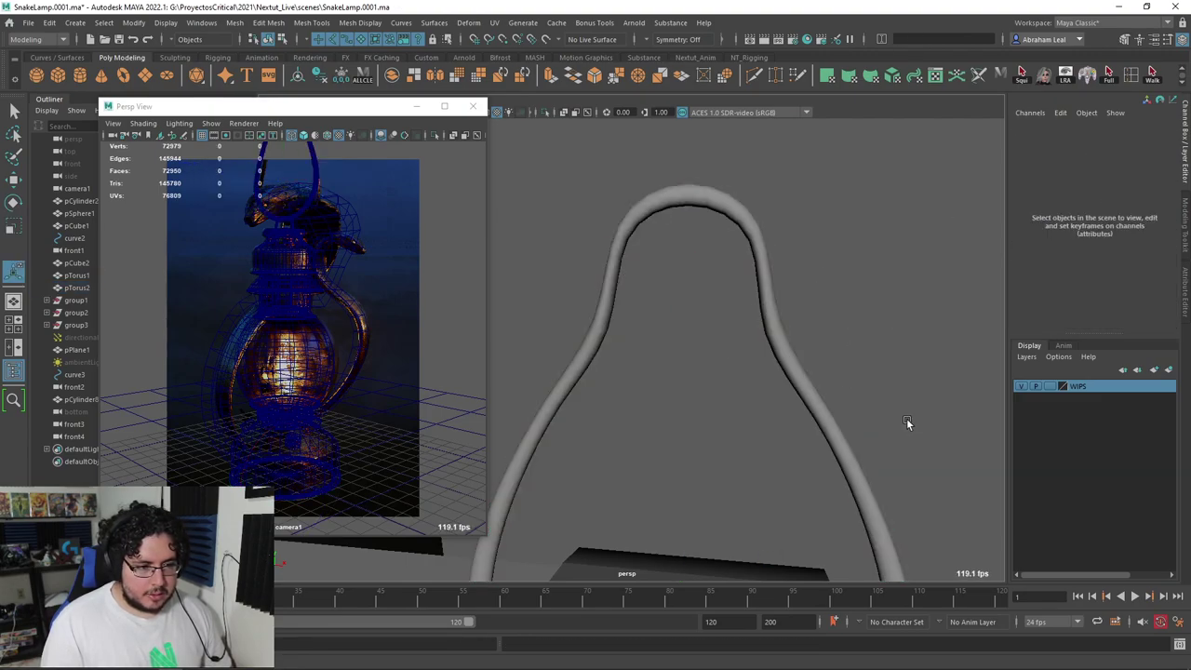
scroll(909, 425, "down", 5)
left_click_drag(893, 419, 810, 409, "alt")
scroll(711, 431, "down", 5)
left_click_drag(711, 431, 675, 409, "alt")
middle_click_drag(674, 409, 693, 369, "alt")
left_click_drag(693, 370, 496, 252, "alt")
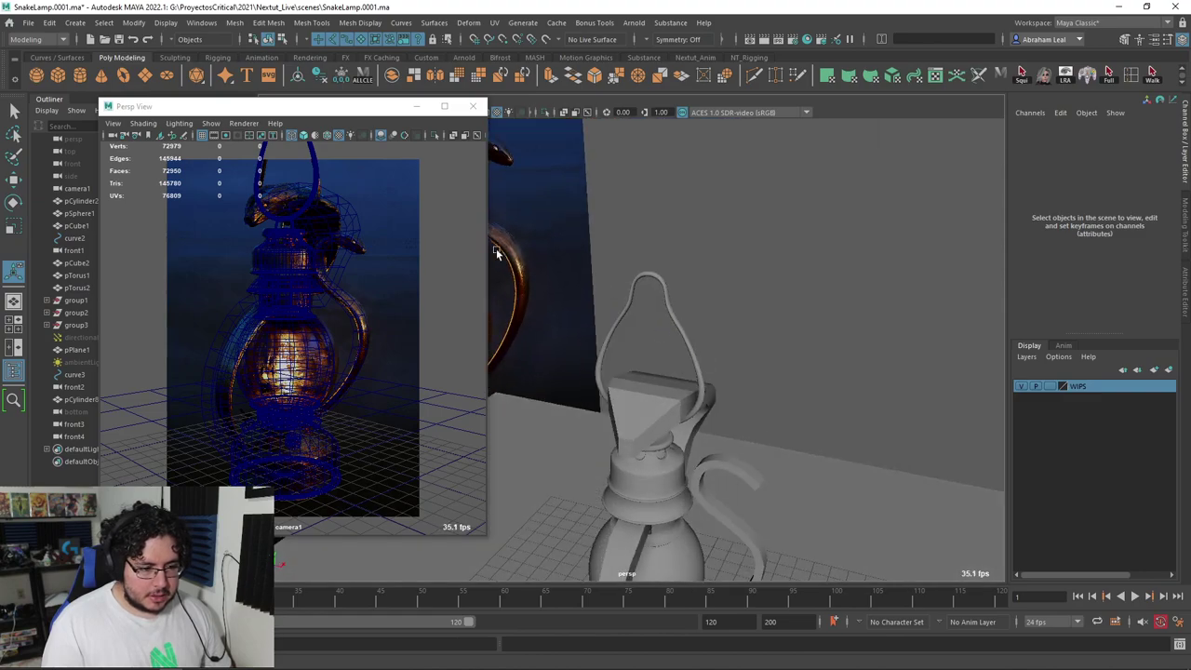
left_click_drag(355, 109, 316, 102)
left_click_drag(587, 258, 684, 270, "alt")
scroll(688, 242, "up", 5)
Select every object in the scene, delete their construction history, and close the floating camera view
left_click(564, 289)
left_click_drag(705, 347, 579, 472, "alt")
scroll(759, 373, "down", 10)
scroll(686, 423, "up", 4)
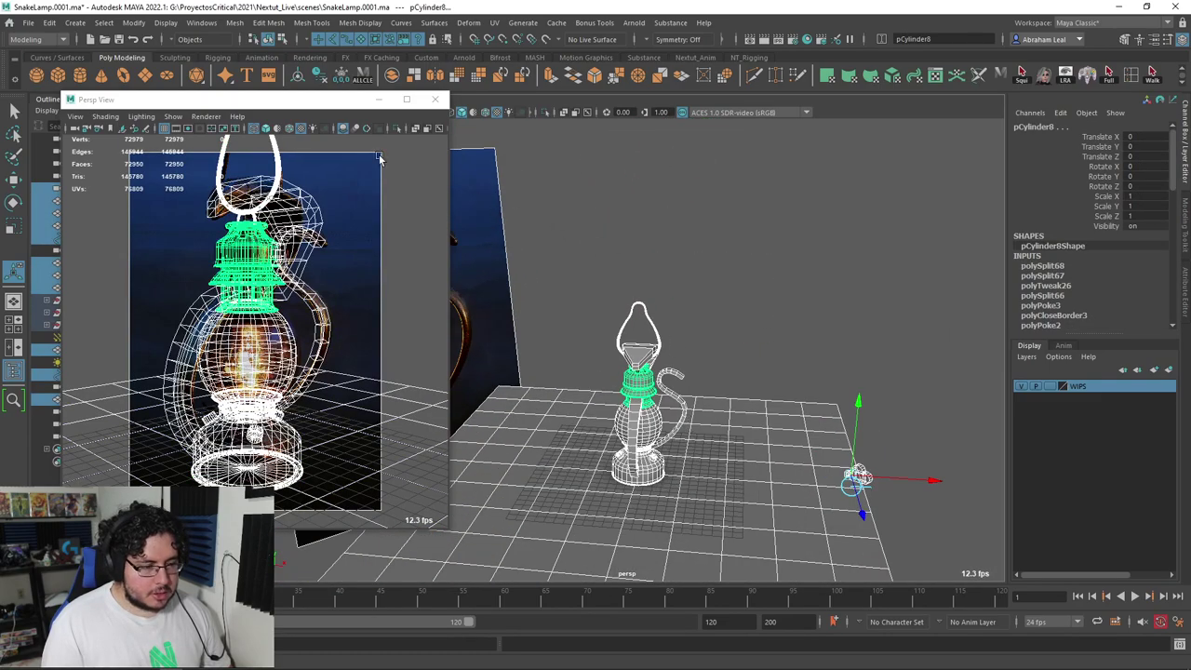
left_click(320, 81)
left_click_drag(316, 104, 522, 101)
left_click(798, 212)
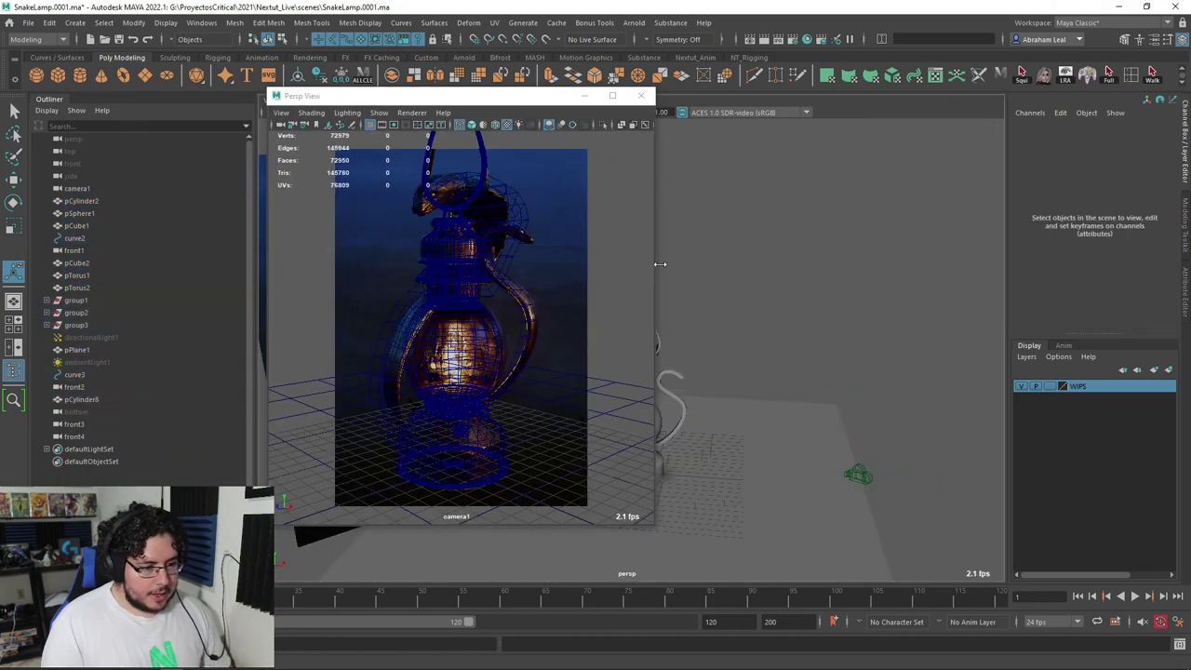
left_click(641, 96)
Rename the large handle object as Lamp_Handle
scroll(691, 291, "up", 4)
left_click(680, 325)
middle_click_drag(157, 287, 158, 286)
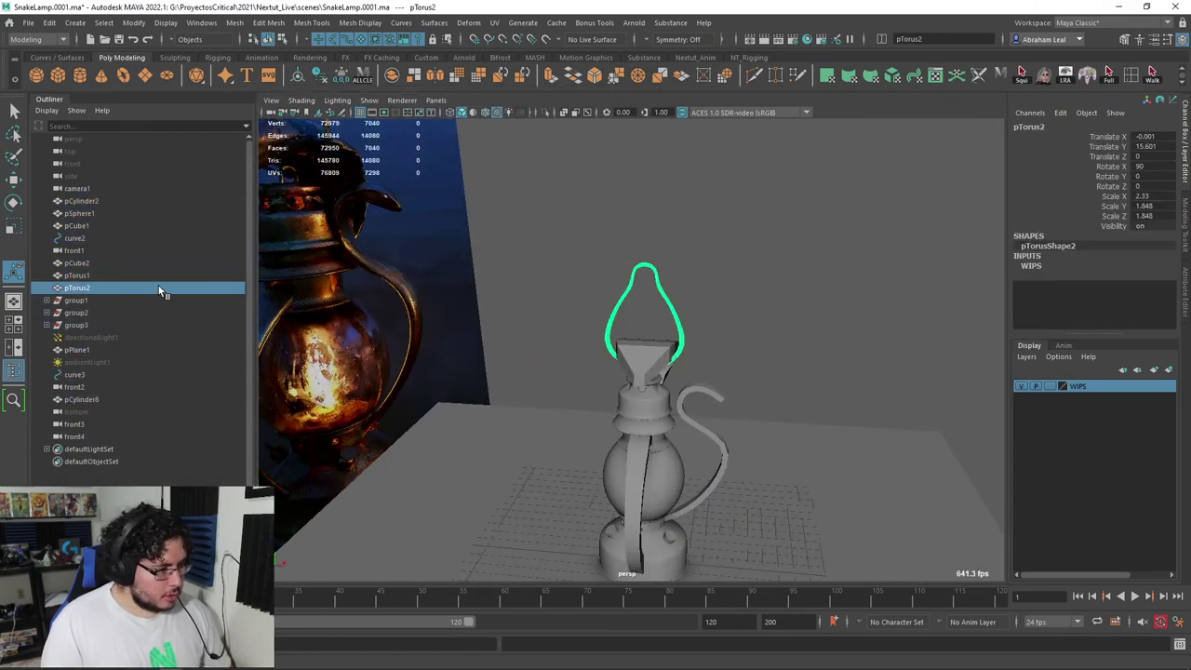
double_click(158, 287)
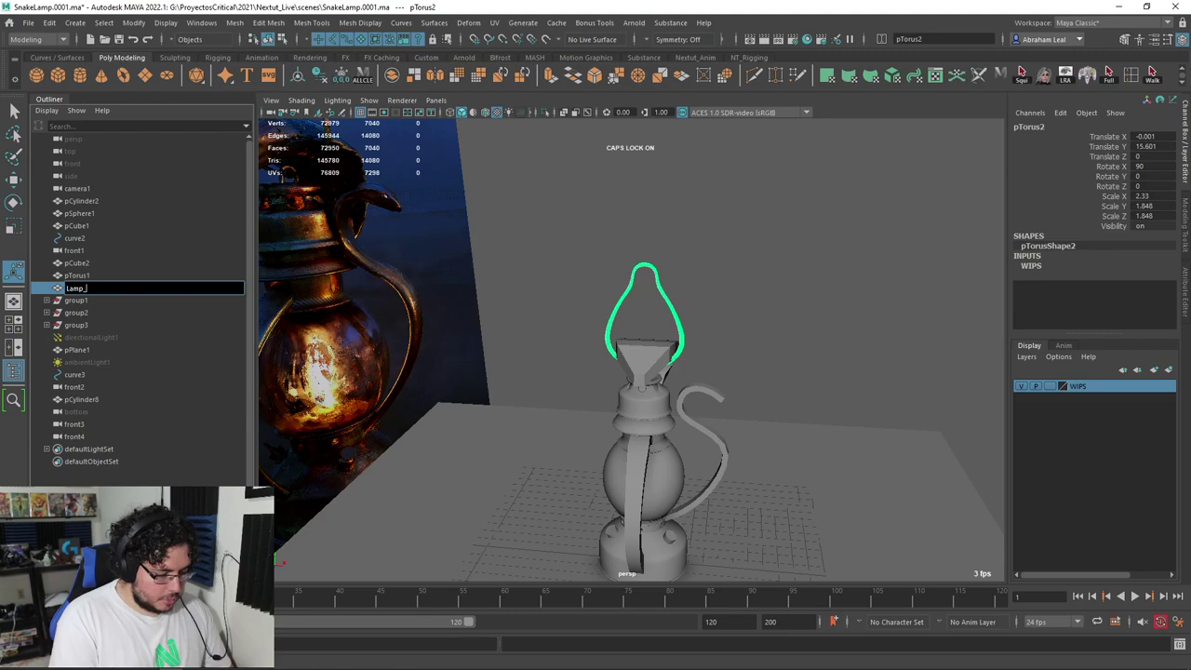
type("Lamp_Handle")
key("Return")
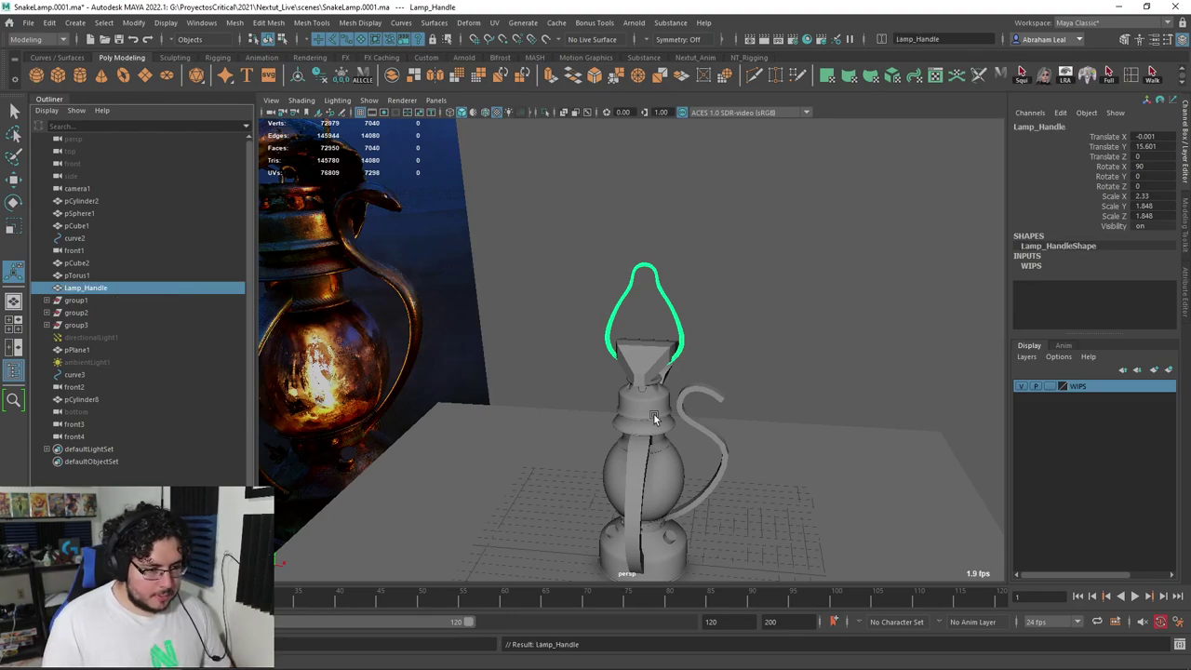
Rename the lamp's upper cap object as Lamp_Top
left_click(653, 416)
double_click(108, 400)
key("Caps_Lock")
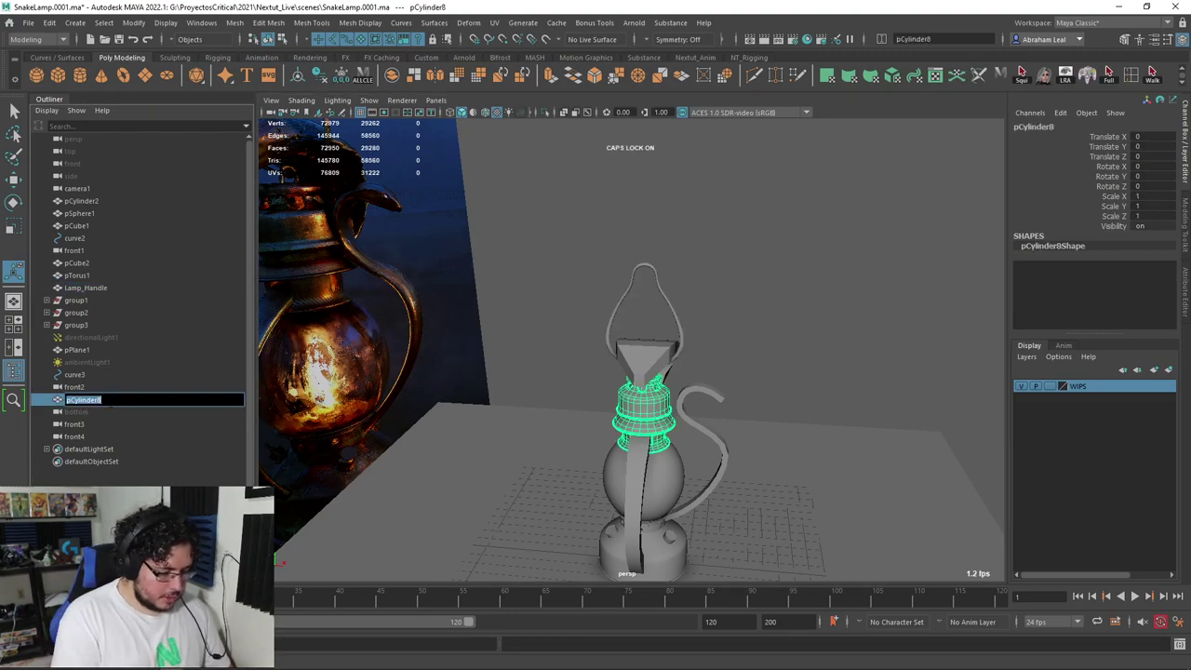
key("Return")
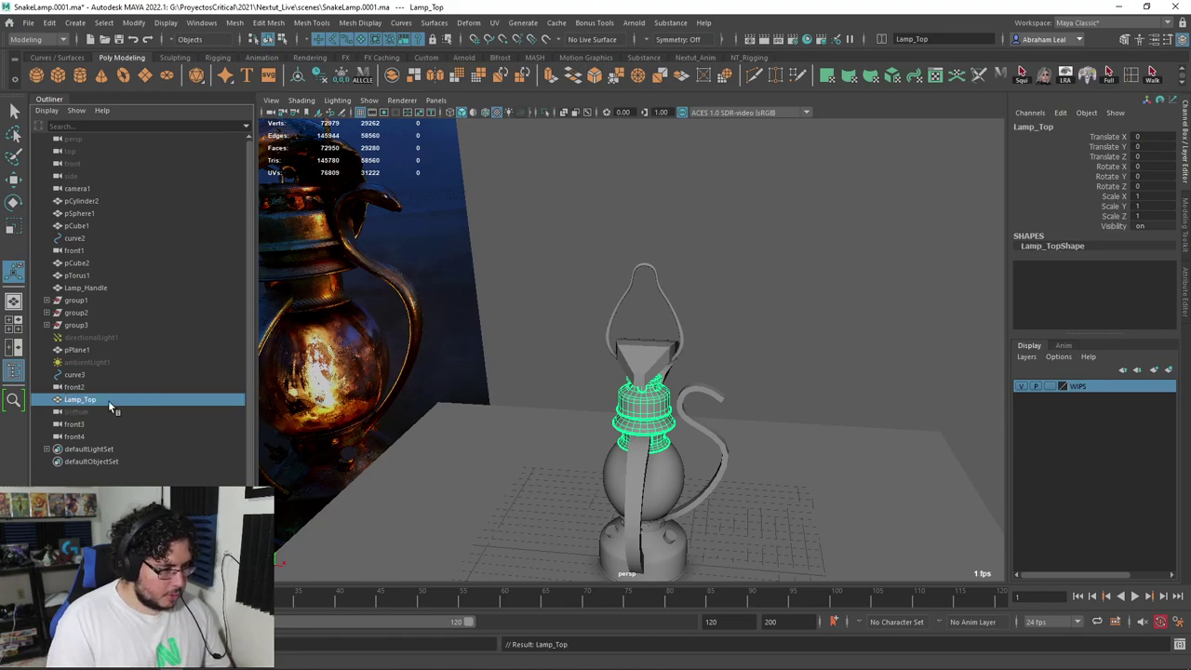
Rename the lamp's bottom body object as LampBase
middle_click_drag(602, 441, 593, 362, "alt")
left_click(671, 497)
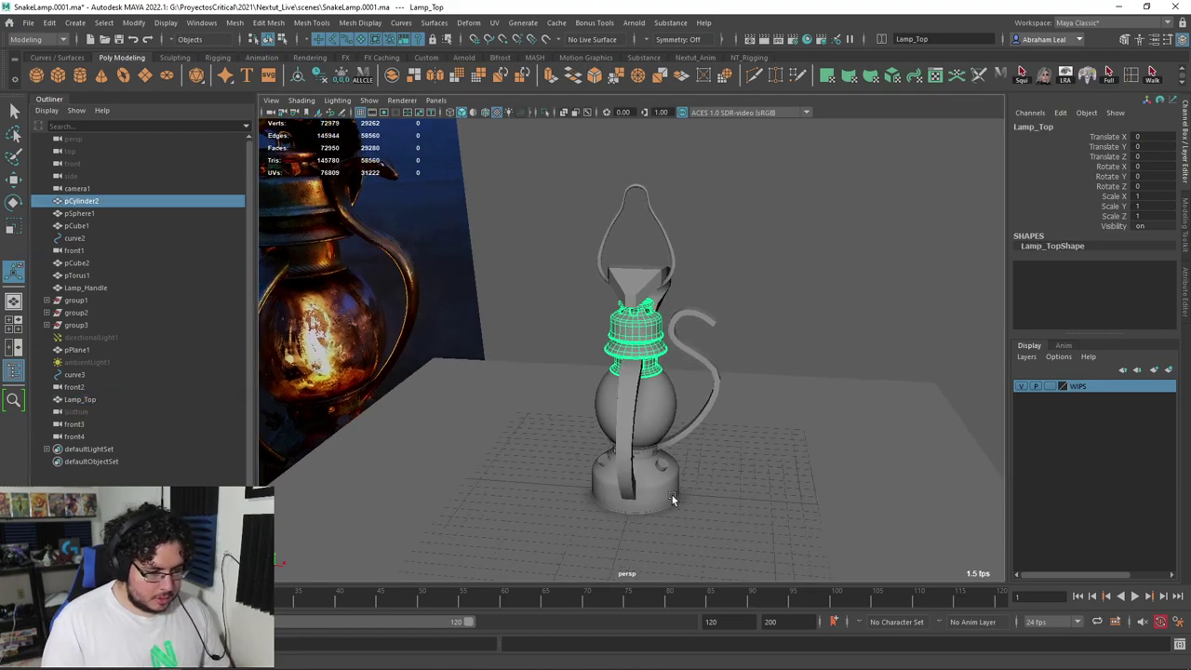
double_click(93, 202)
type("LampBas")
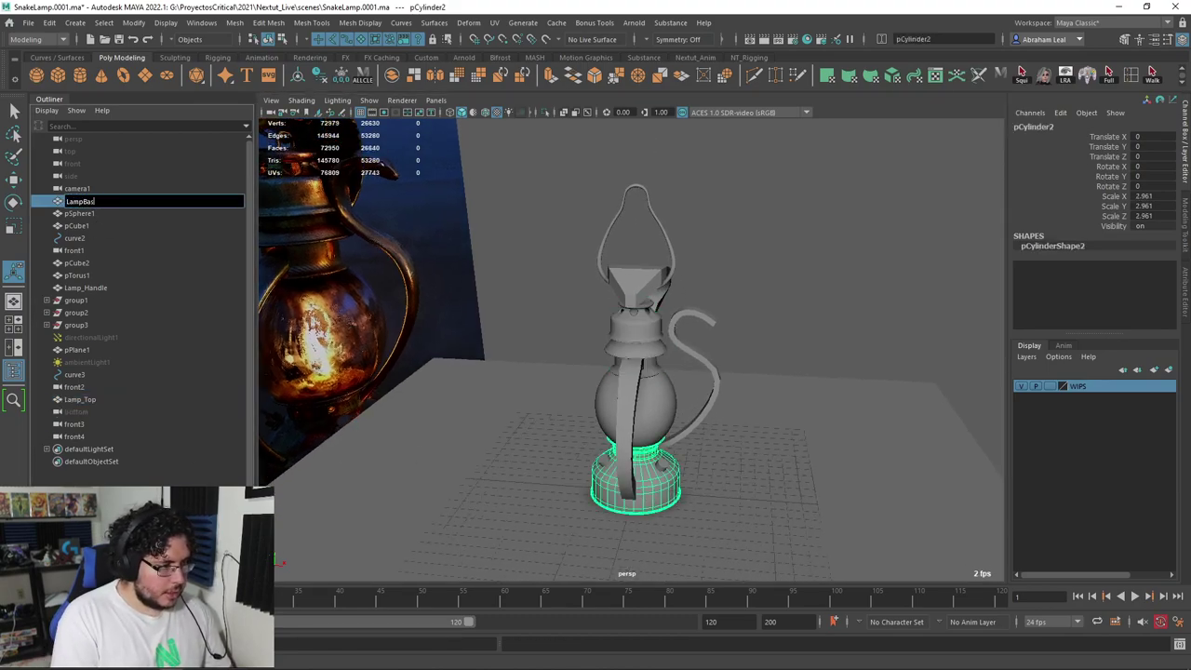
type("e")
key("Return")
Rename the sphere in the middle of the lamp as Glass
left_click_drag(700, 357, 609, 341, "alt")
right_click_drag(608, 341, 637, 394, "alt")
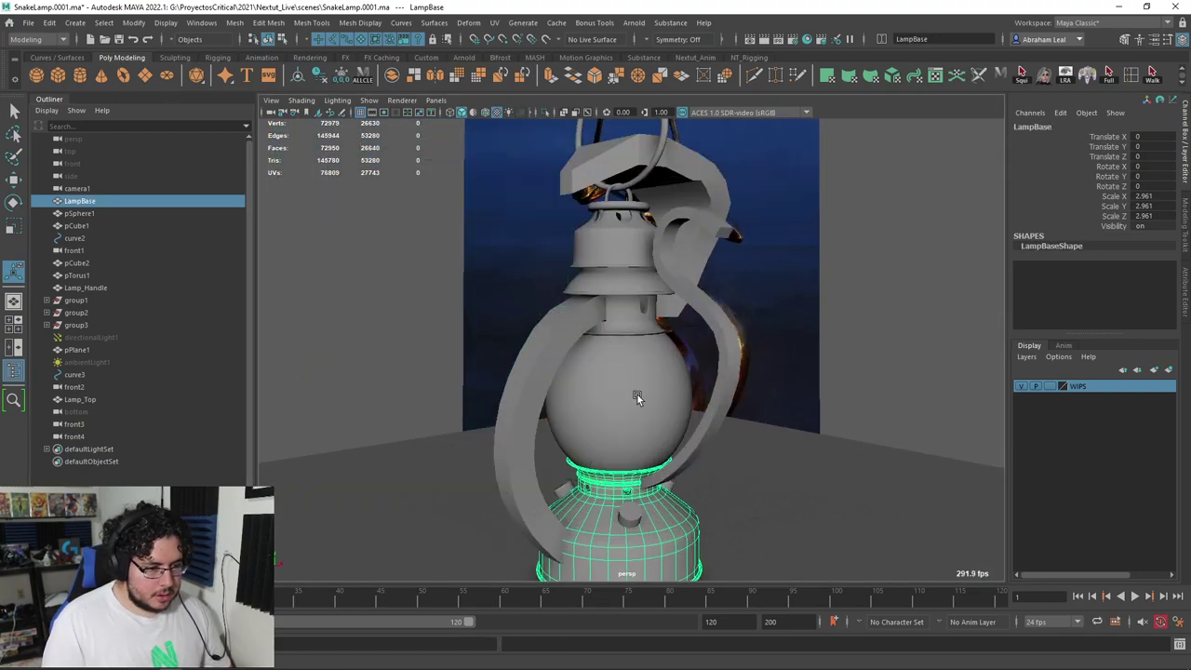
left_click(637, 395)
double_click(109, 212)
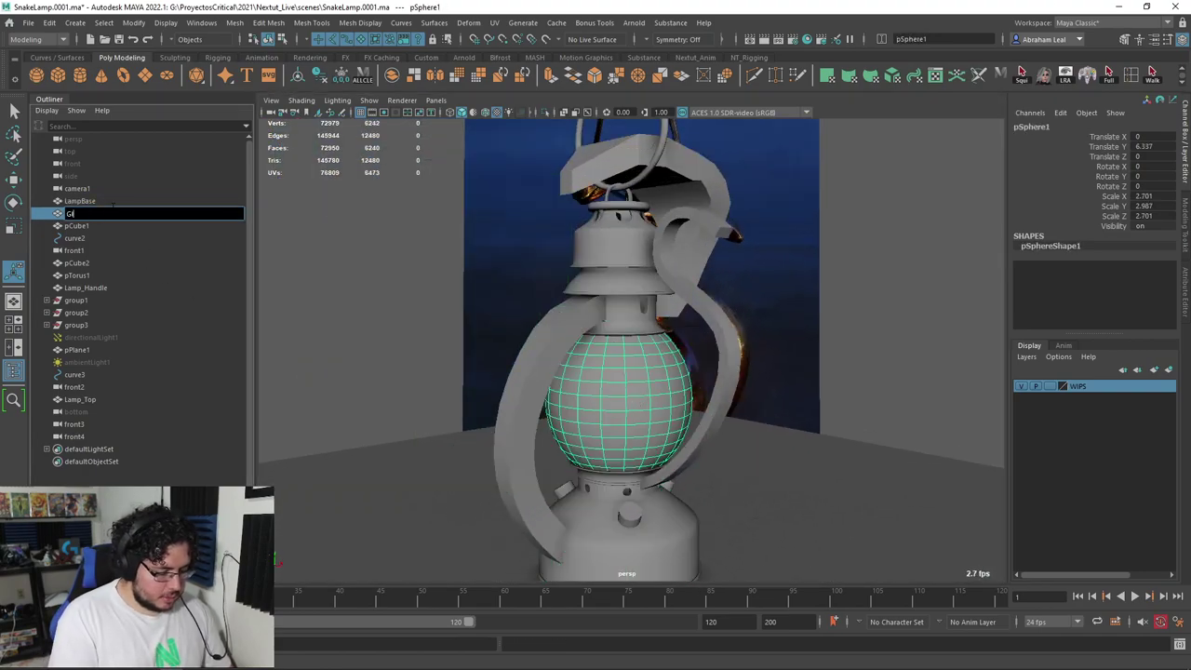
type("Glass")
key("Return")
Toggle the WIPS layer's visibility off and on, and compare the whole lamp with the reference image
left_click_drag(569, 336, 677, 342, "alt")
scroll(677, 342, "down", 1)
left_click(1021, 385)
left_click_drag(753, 367, 689, 406, "alt")
left_click(807, 383)
left_click(1022, 385)
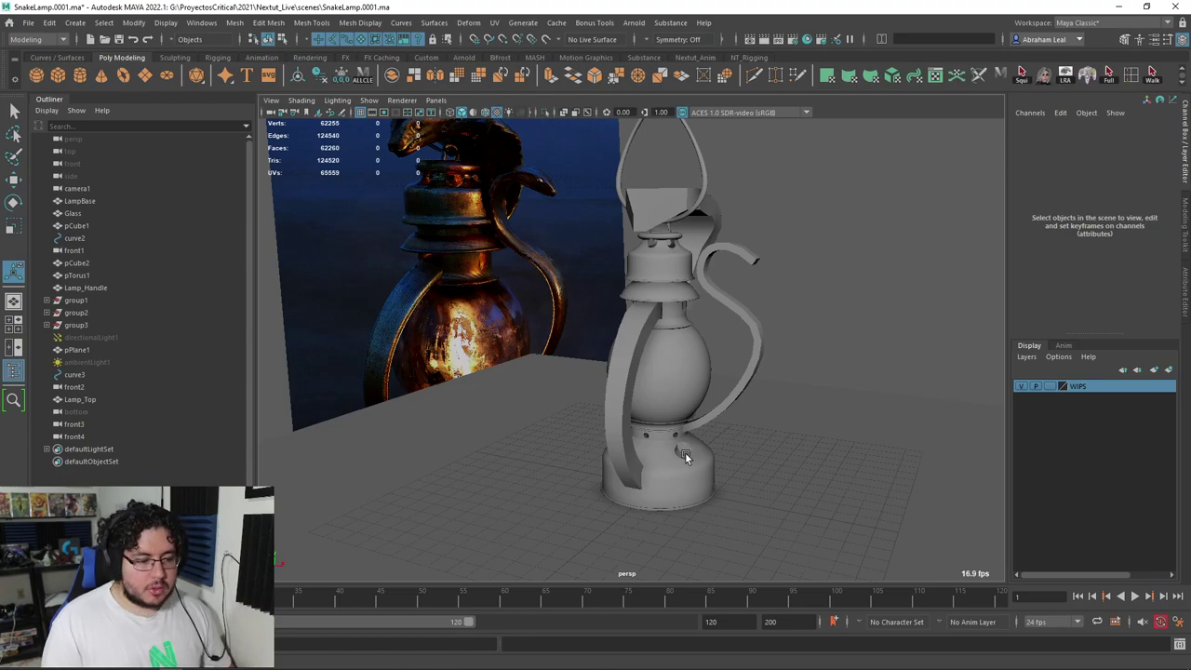
scroll(627, 375, "up", 2)
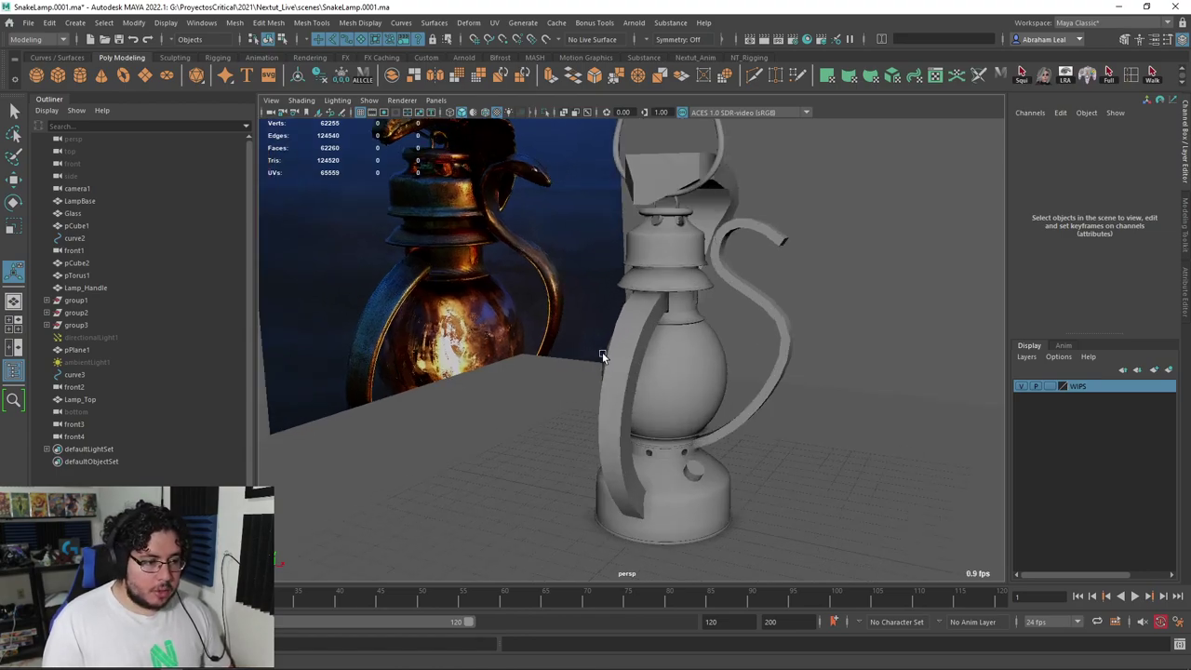
middle_click_drag(625, 342, 633, 396, "alt")
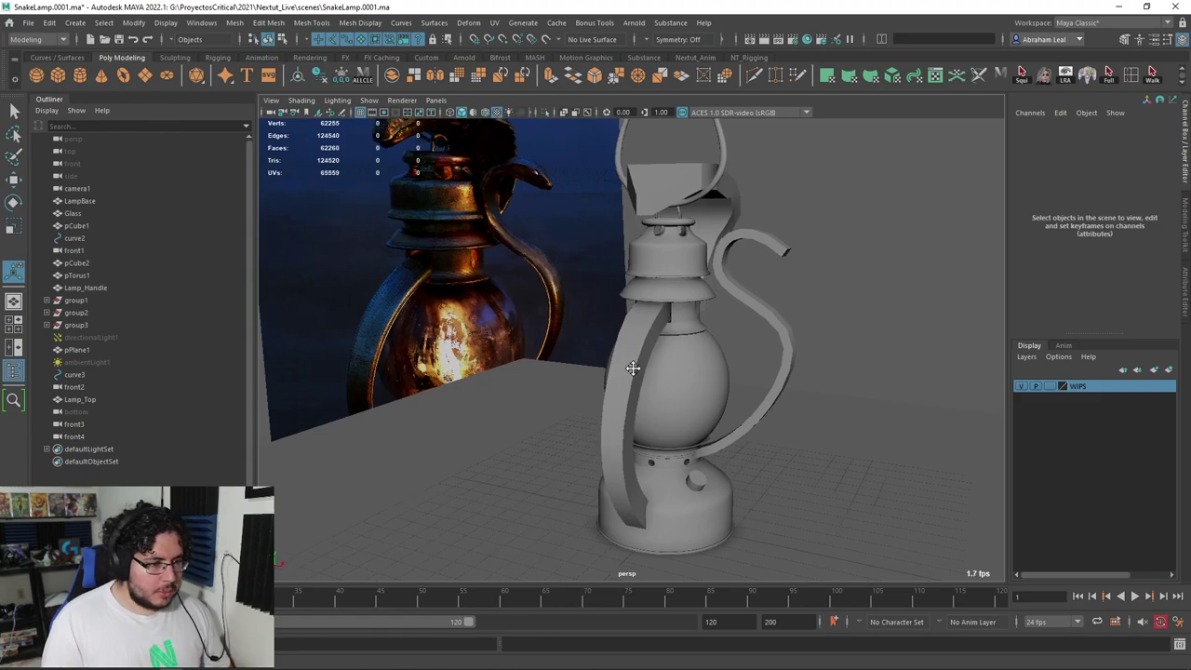
scroll(625, 391, "down", 3)
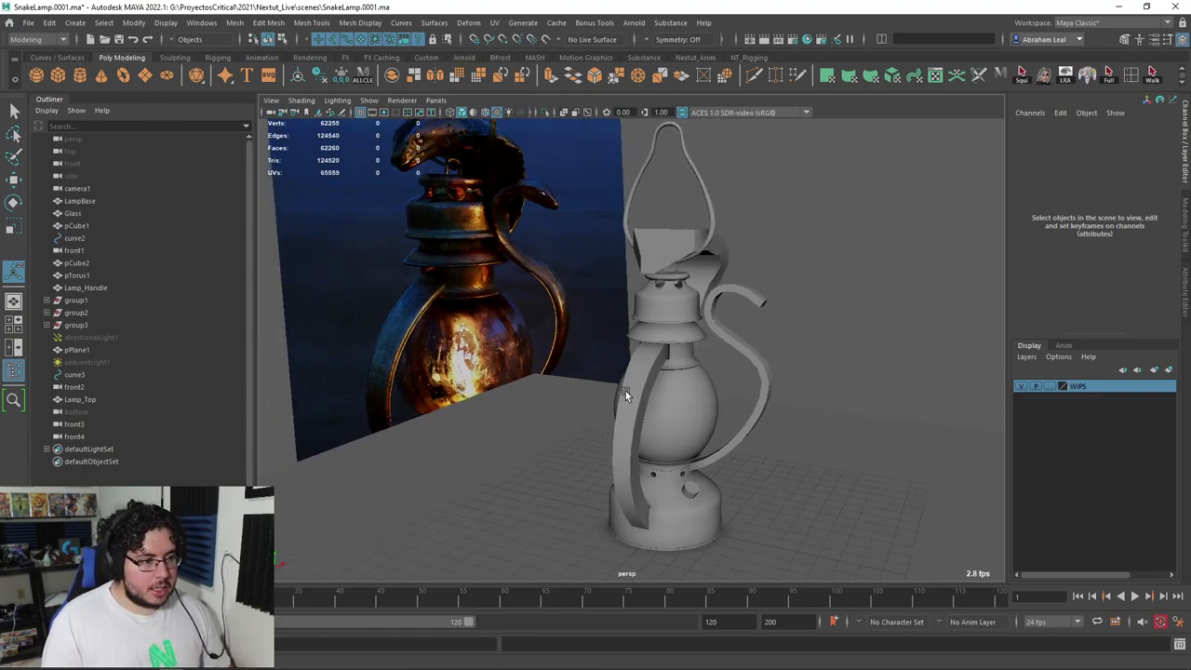
scroll(504, 310, "down", 3)
scroll(504, 310, "up", 3)
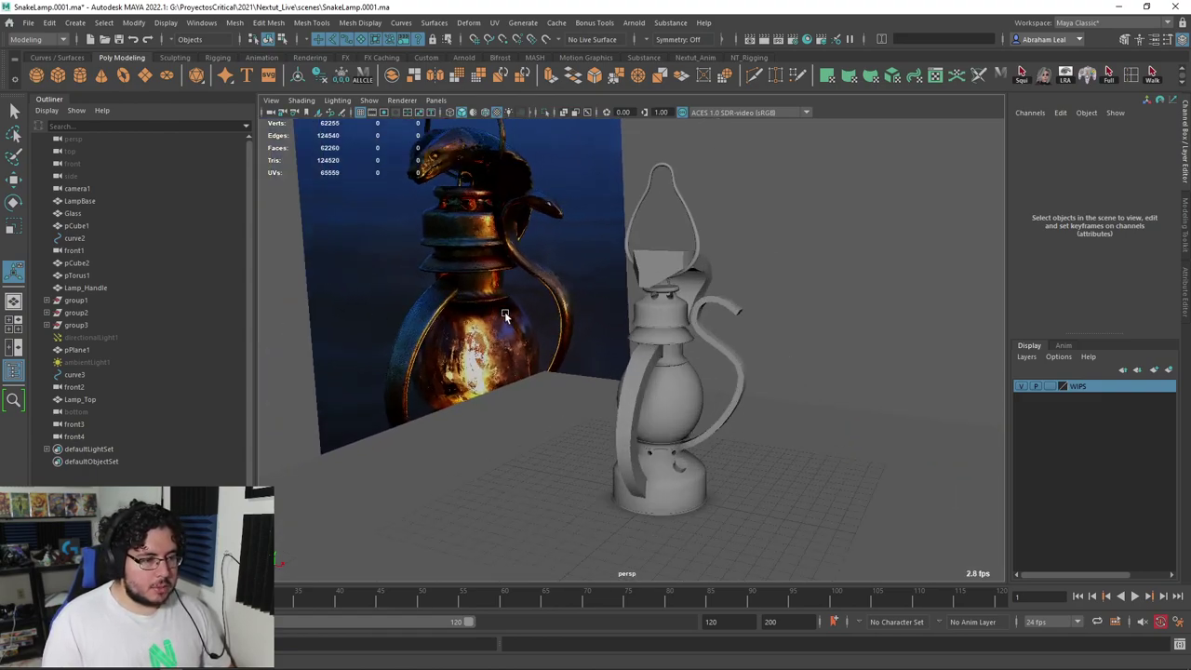